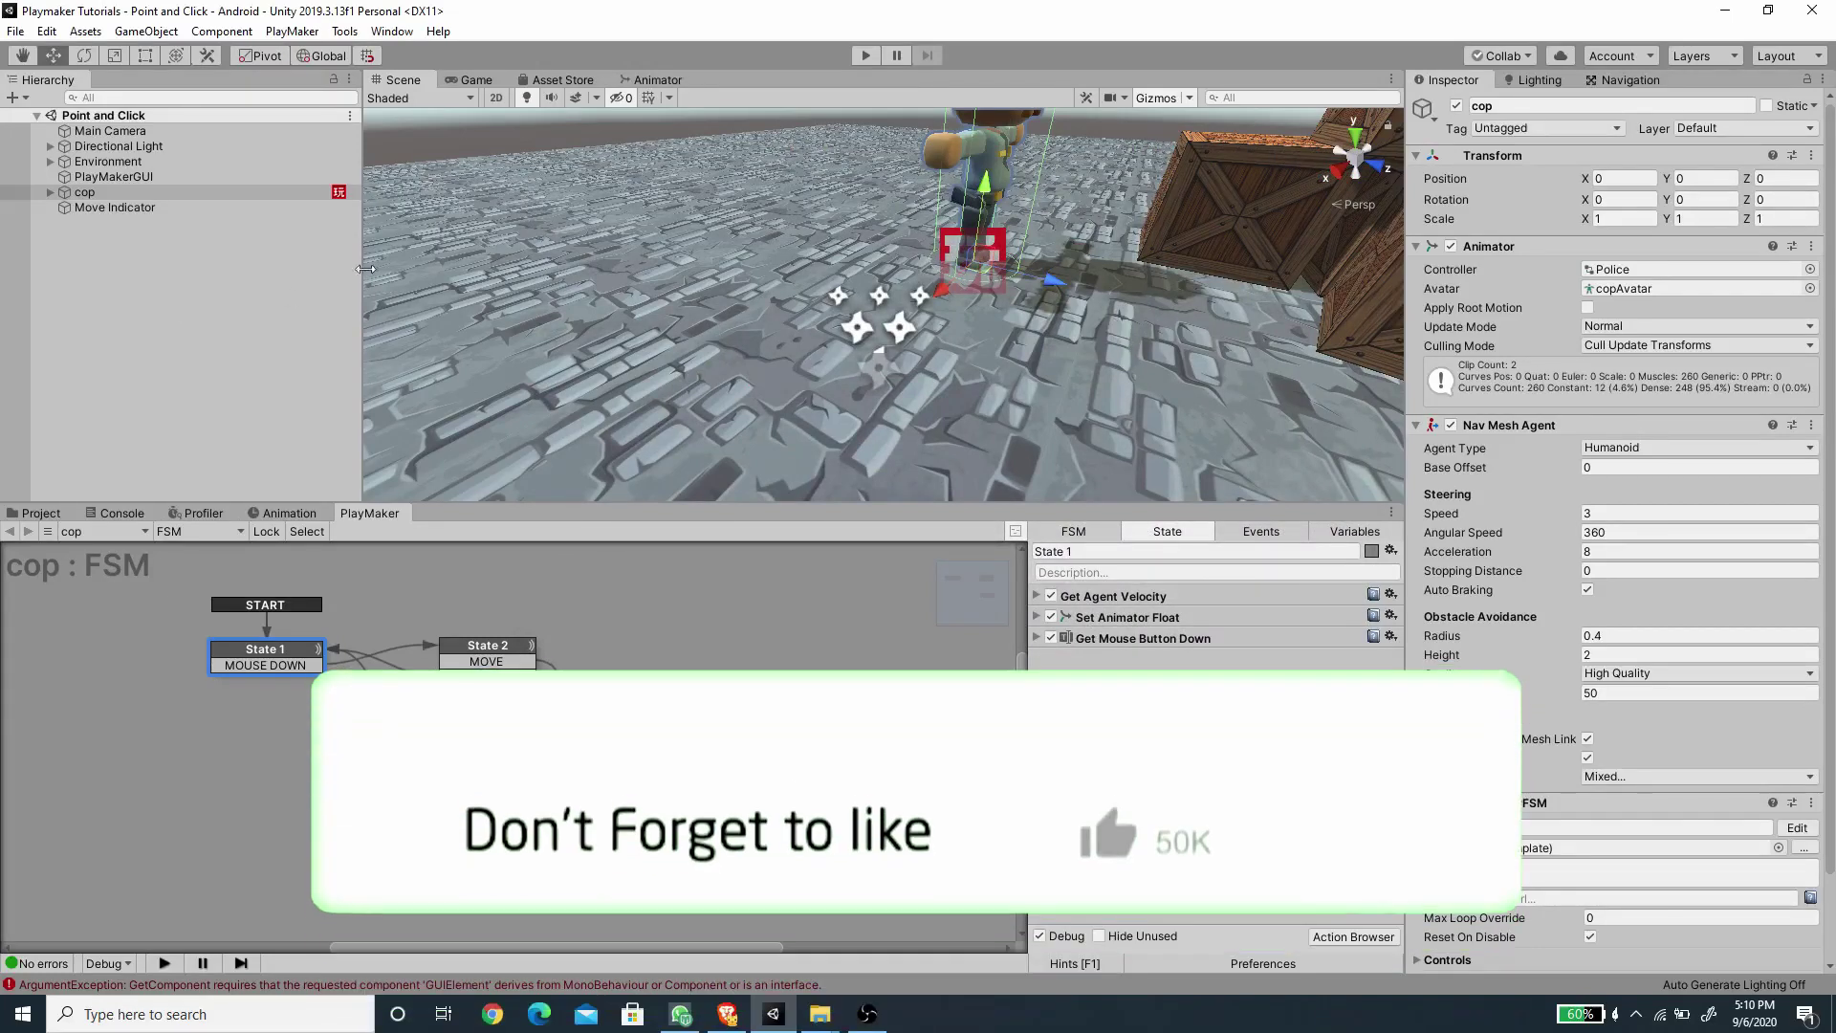
Play the scene in the Game view and click two floor spots to send the cop walking there.
left_click(253, 354)
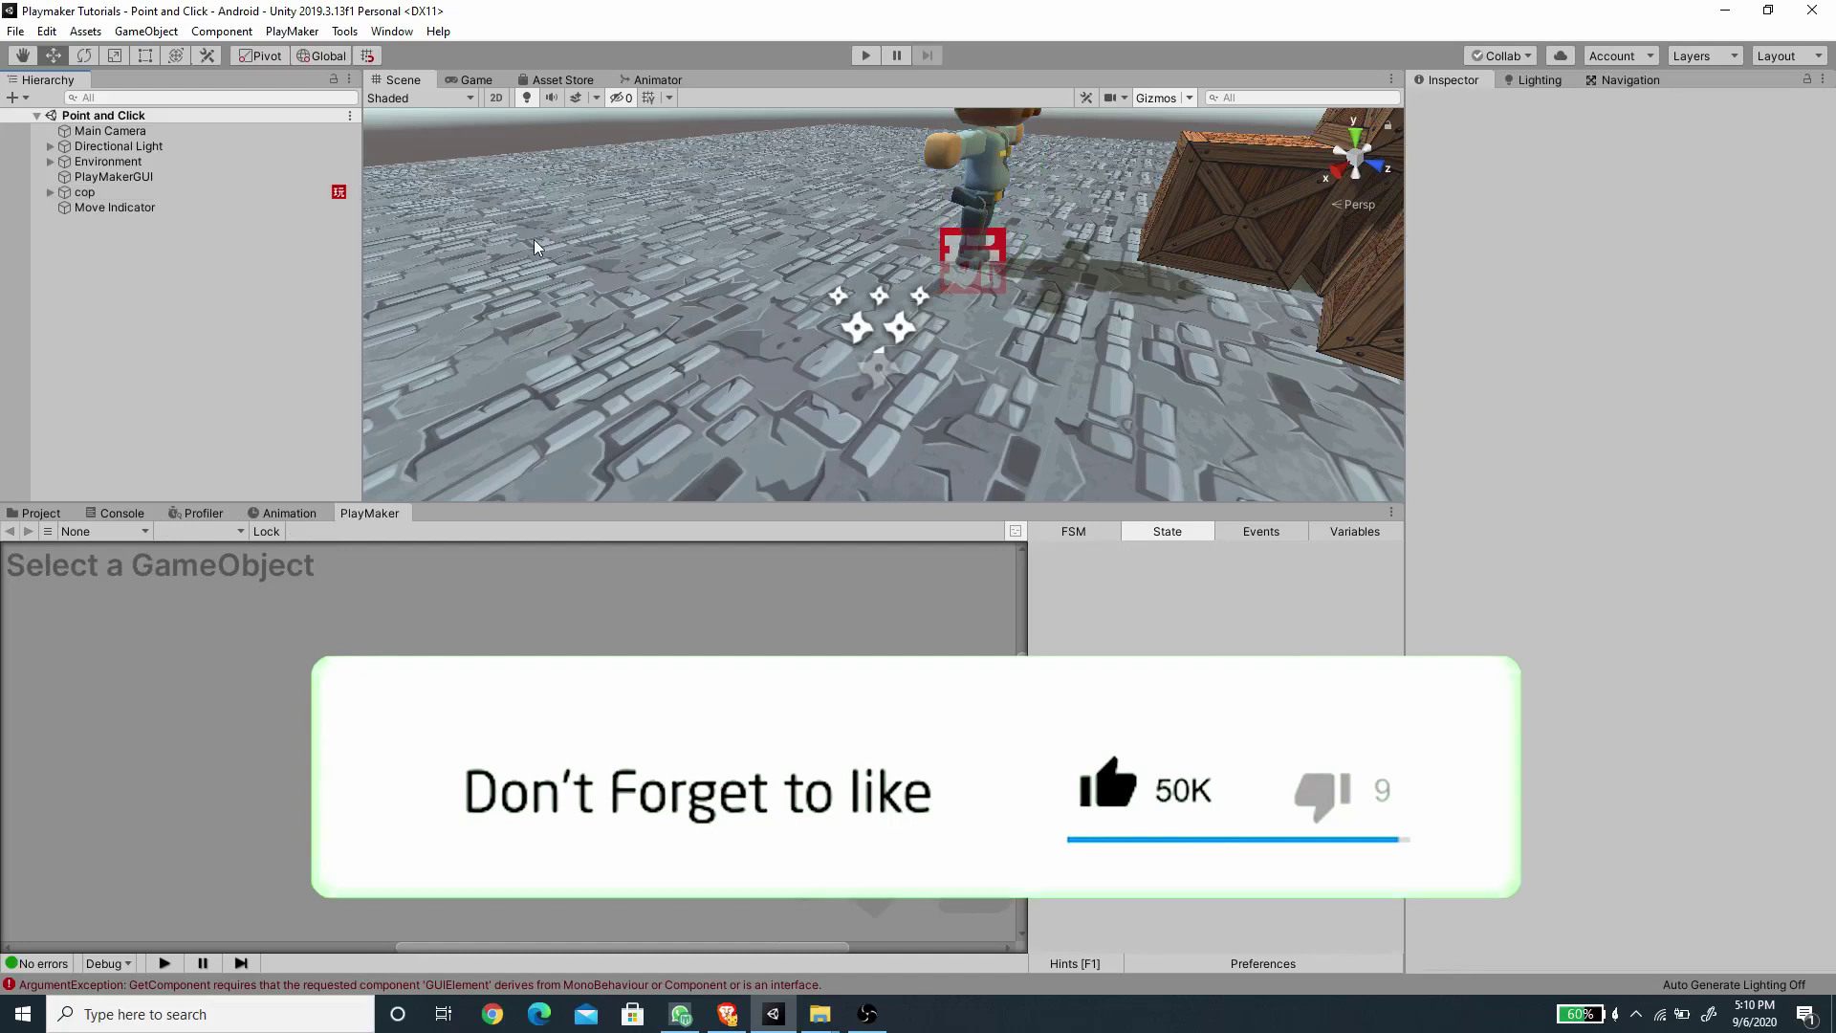
left_click(476, 79)
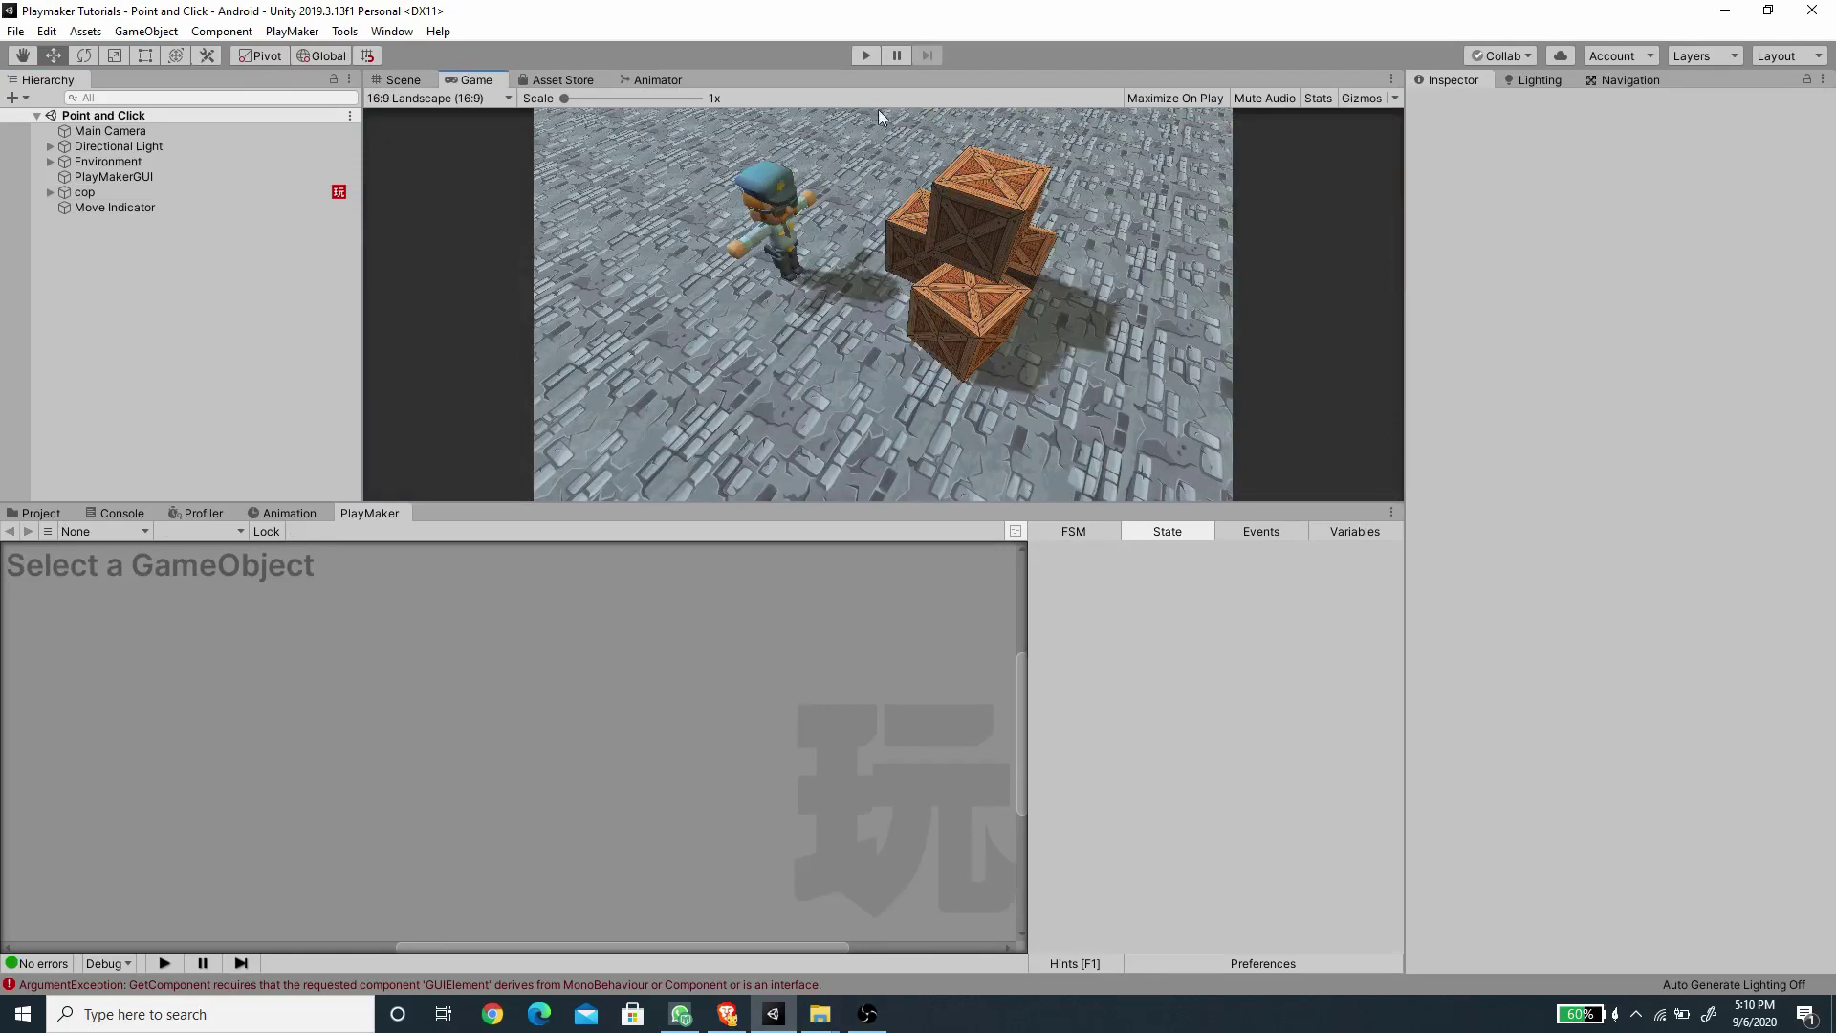
left_click(864, 56)
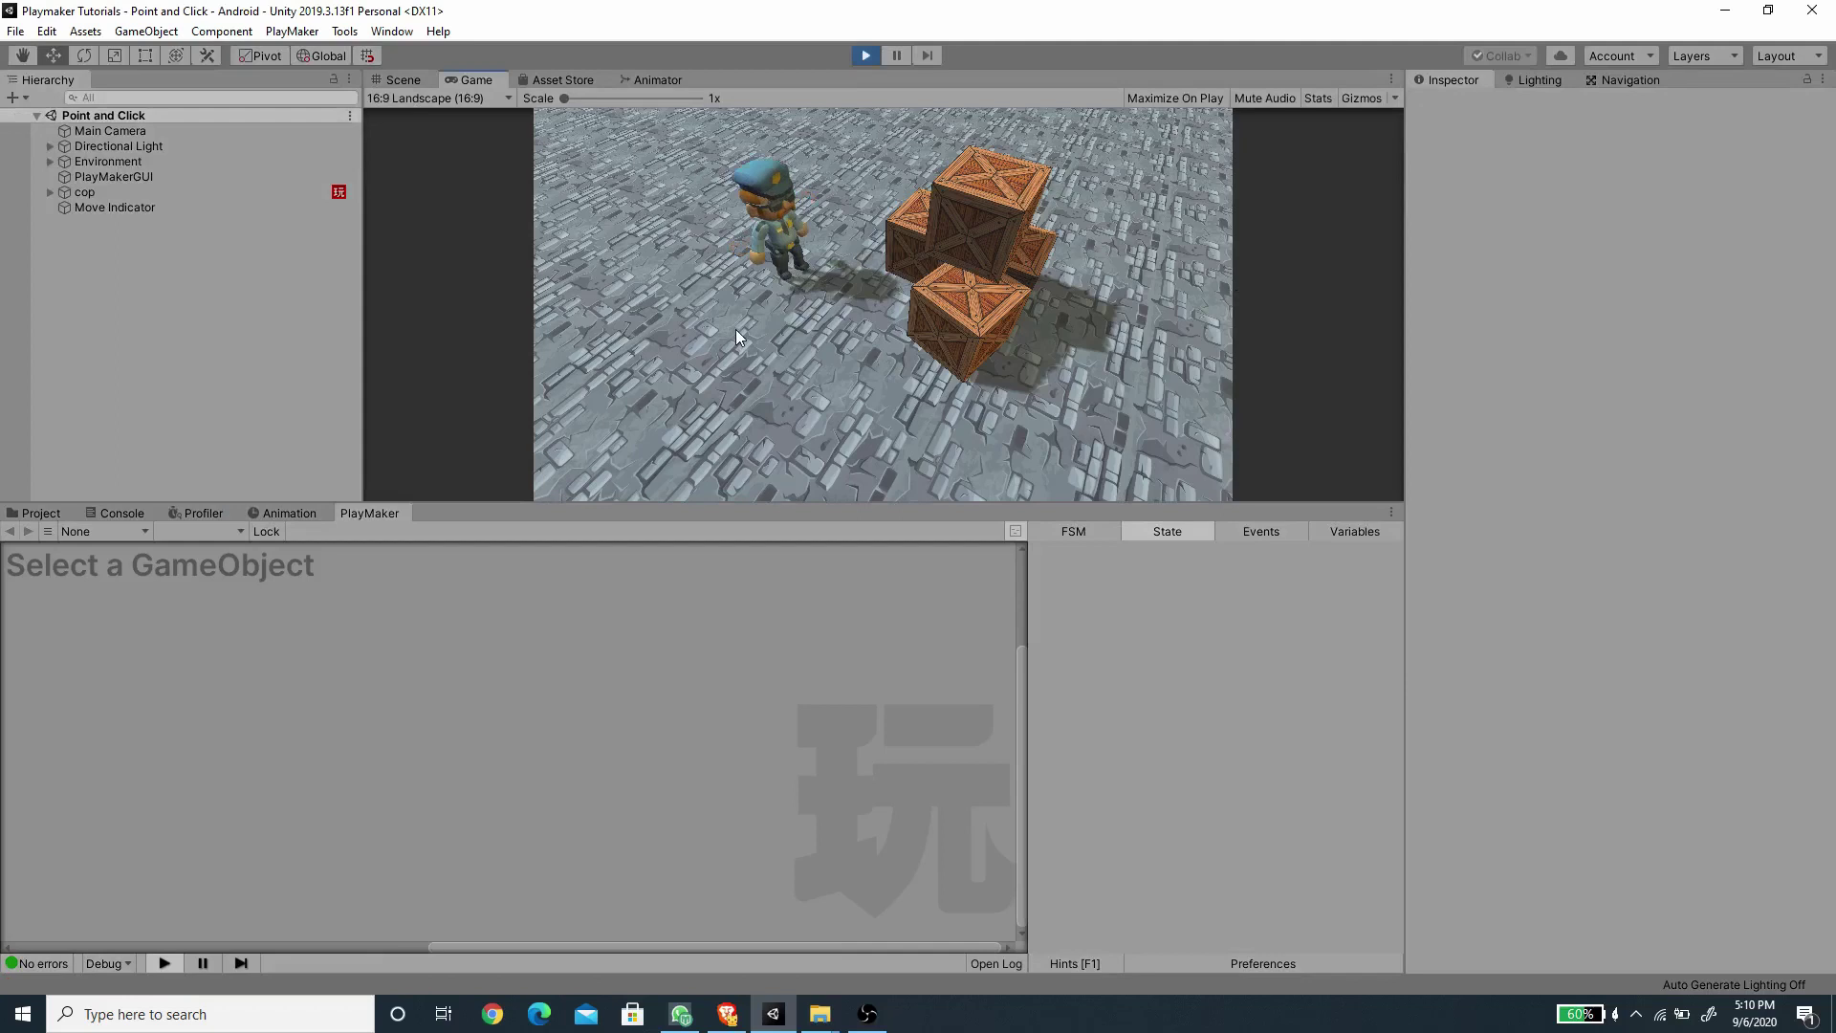
left_click(1141, 298)
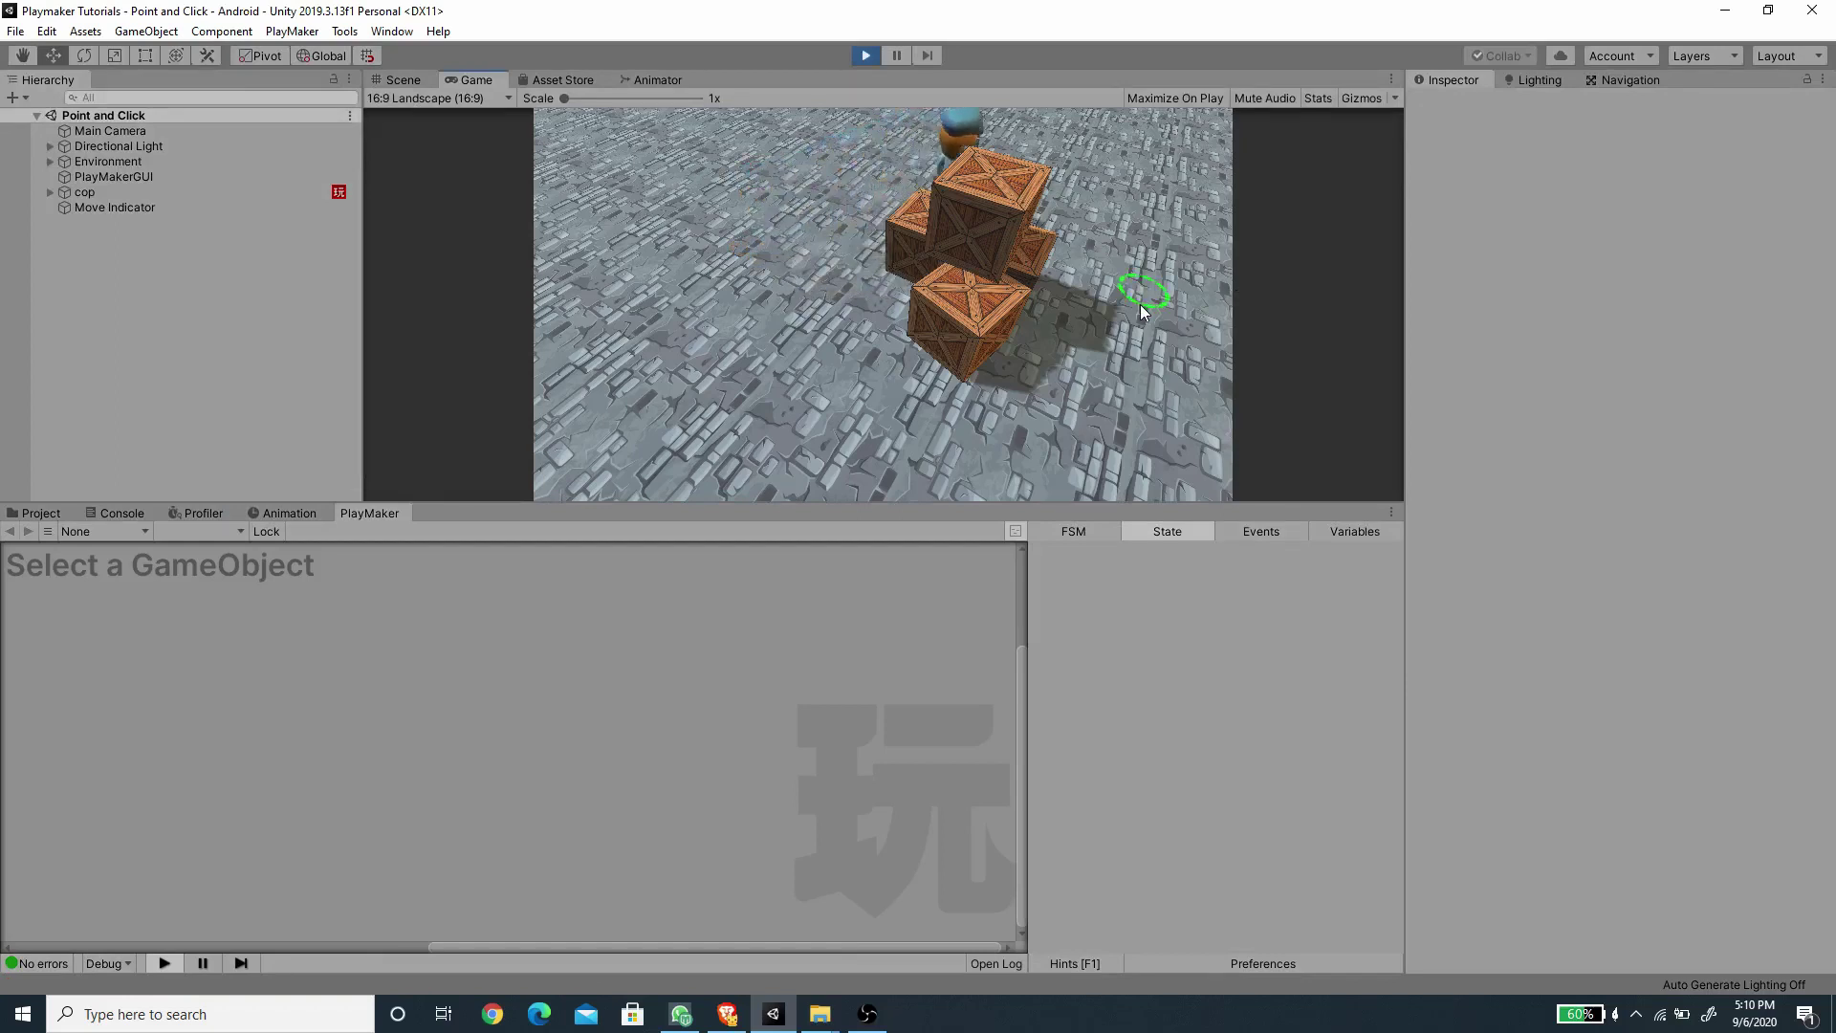
left_click(623, 376)
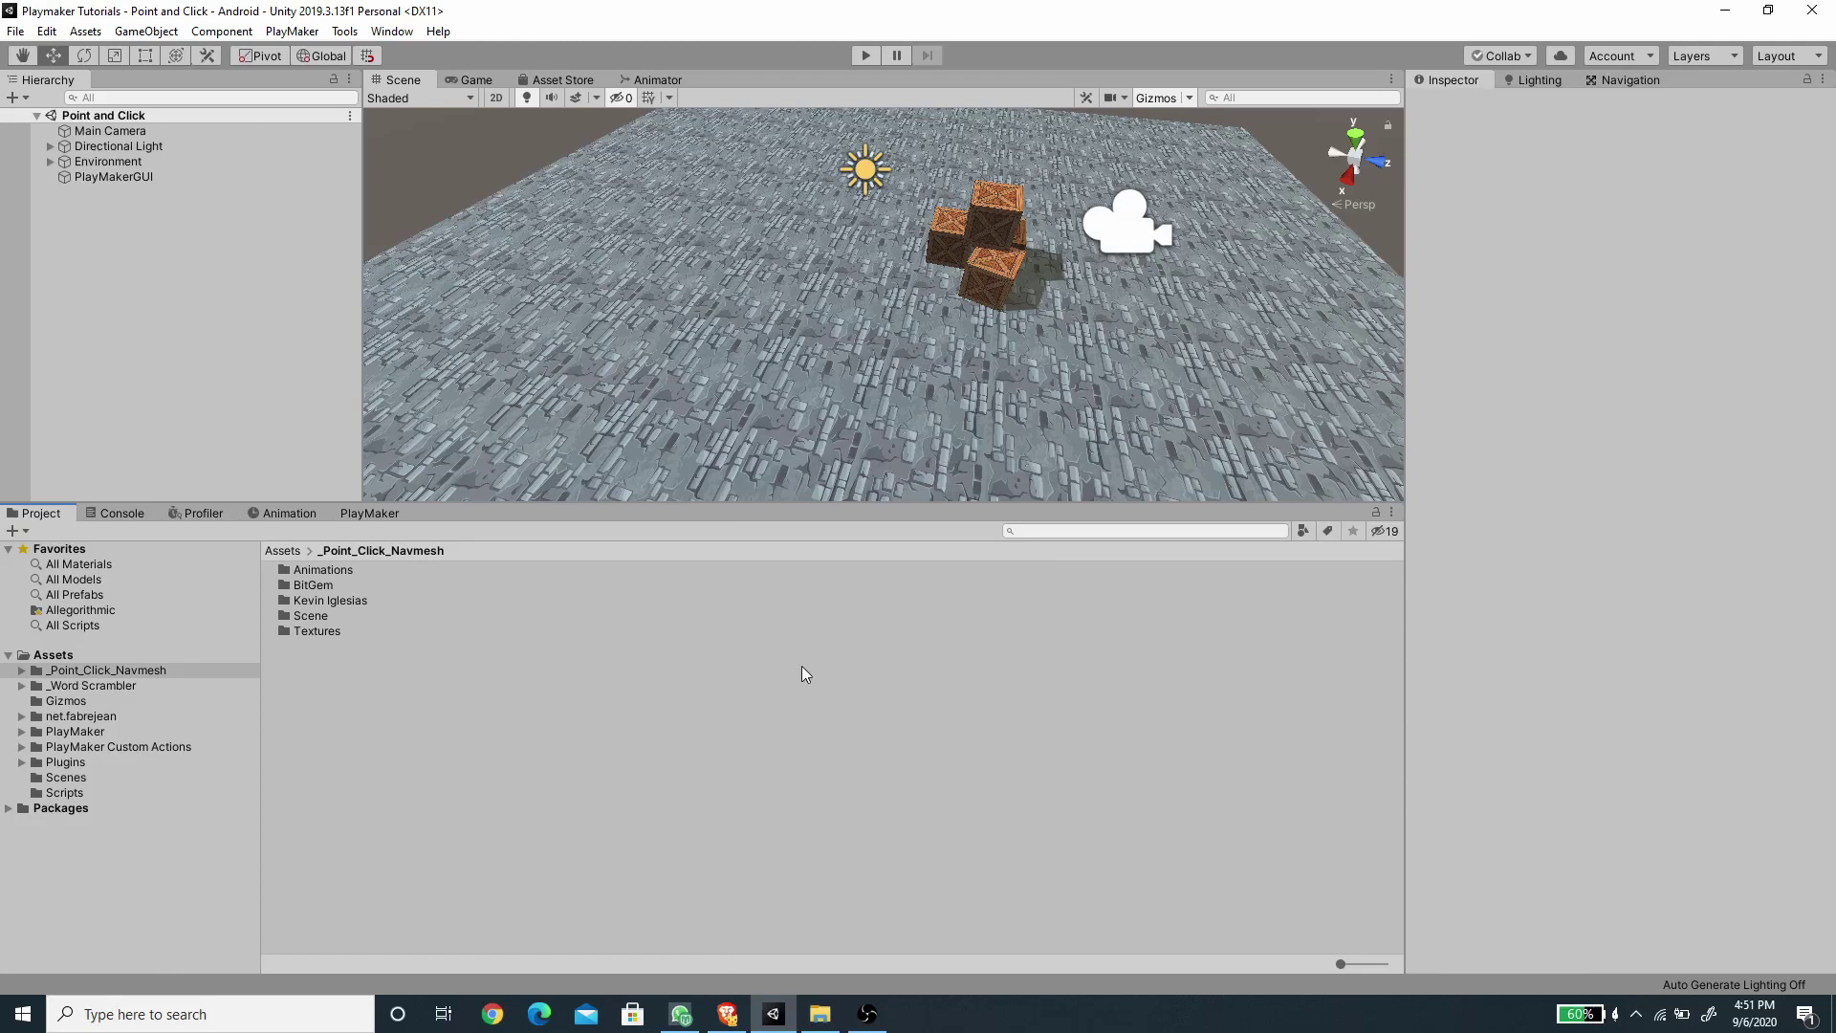
left_click(728, 1014)
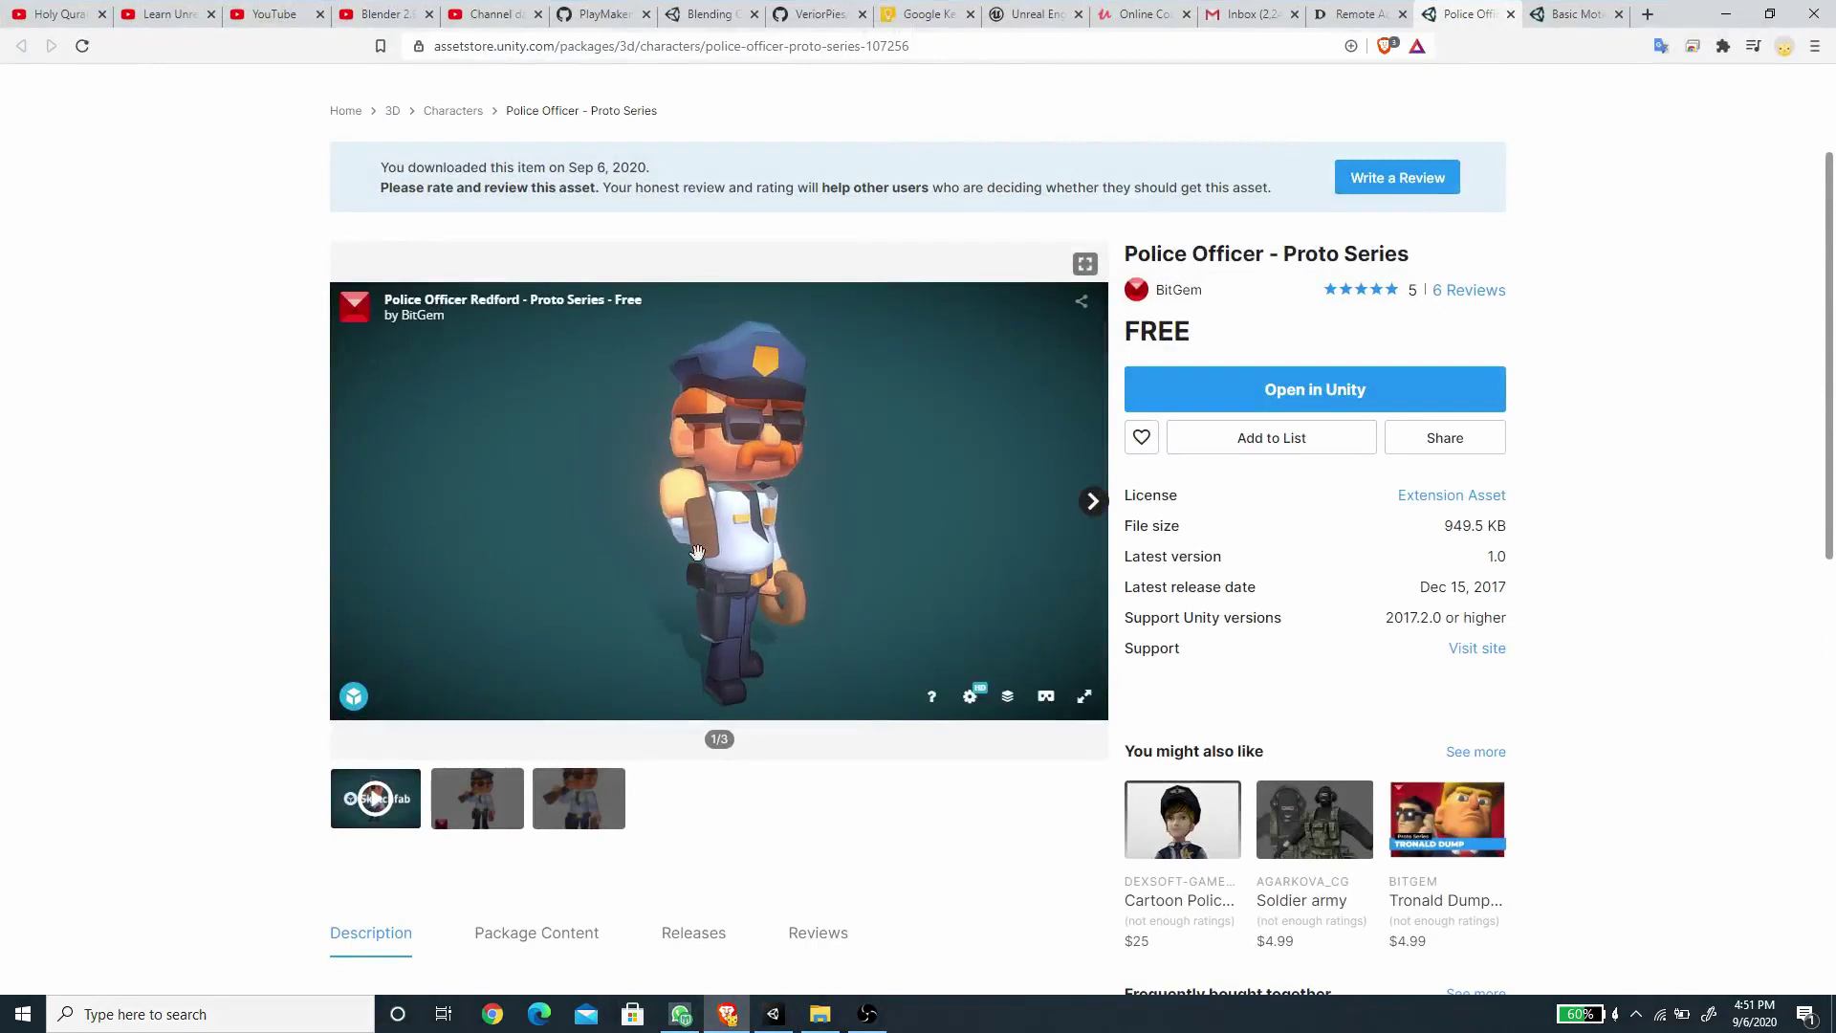
left_click(1565, 19)
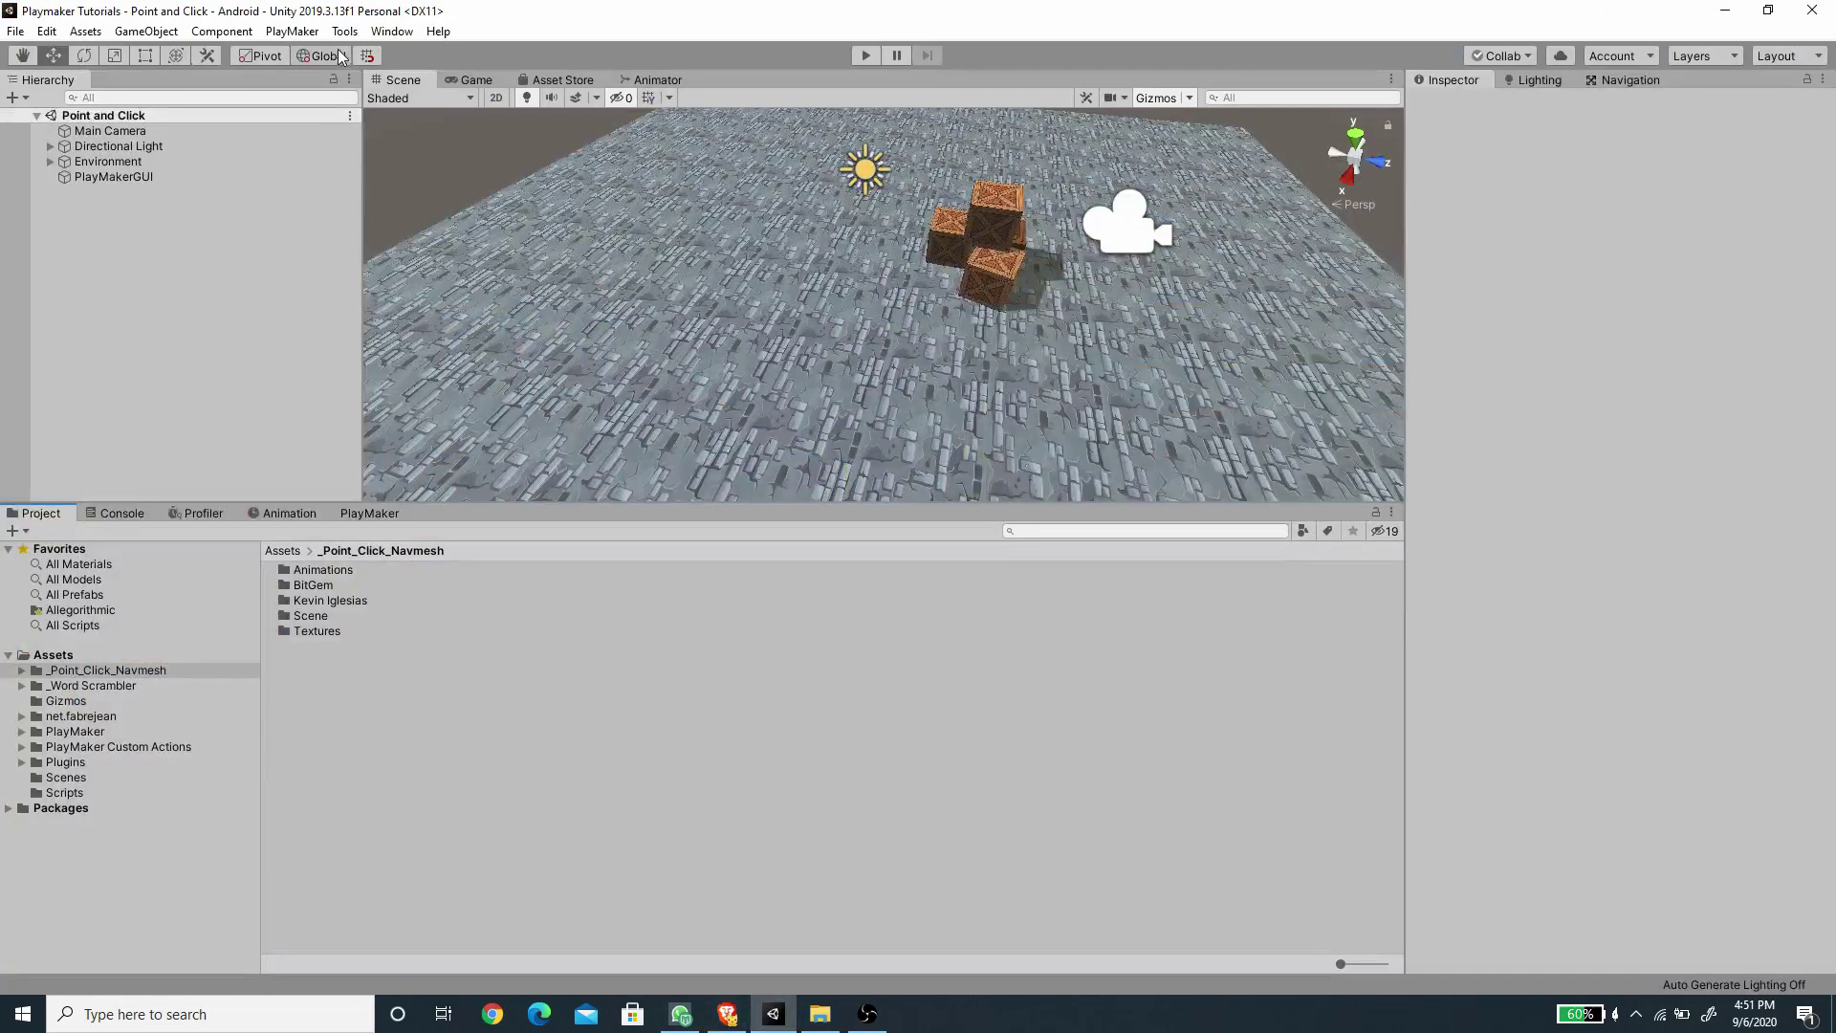
Search the PlayMaker Ecosystem Browser for 'Navmesh' add-ons.
left_click(300, 32)
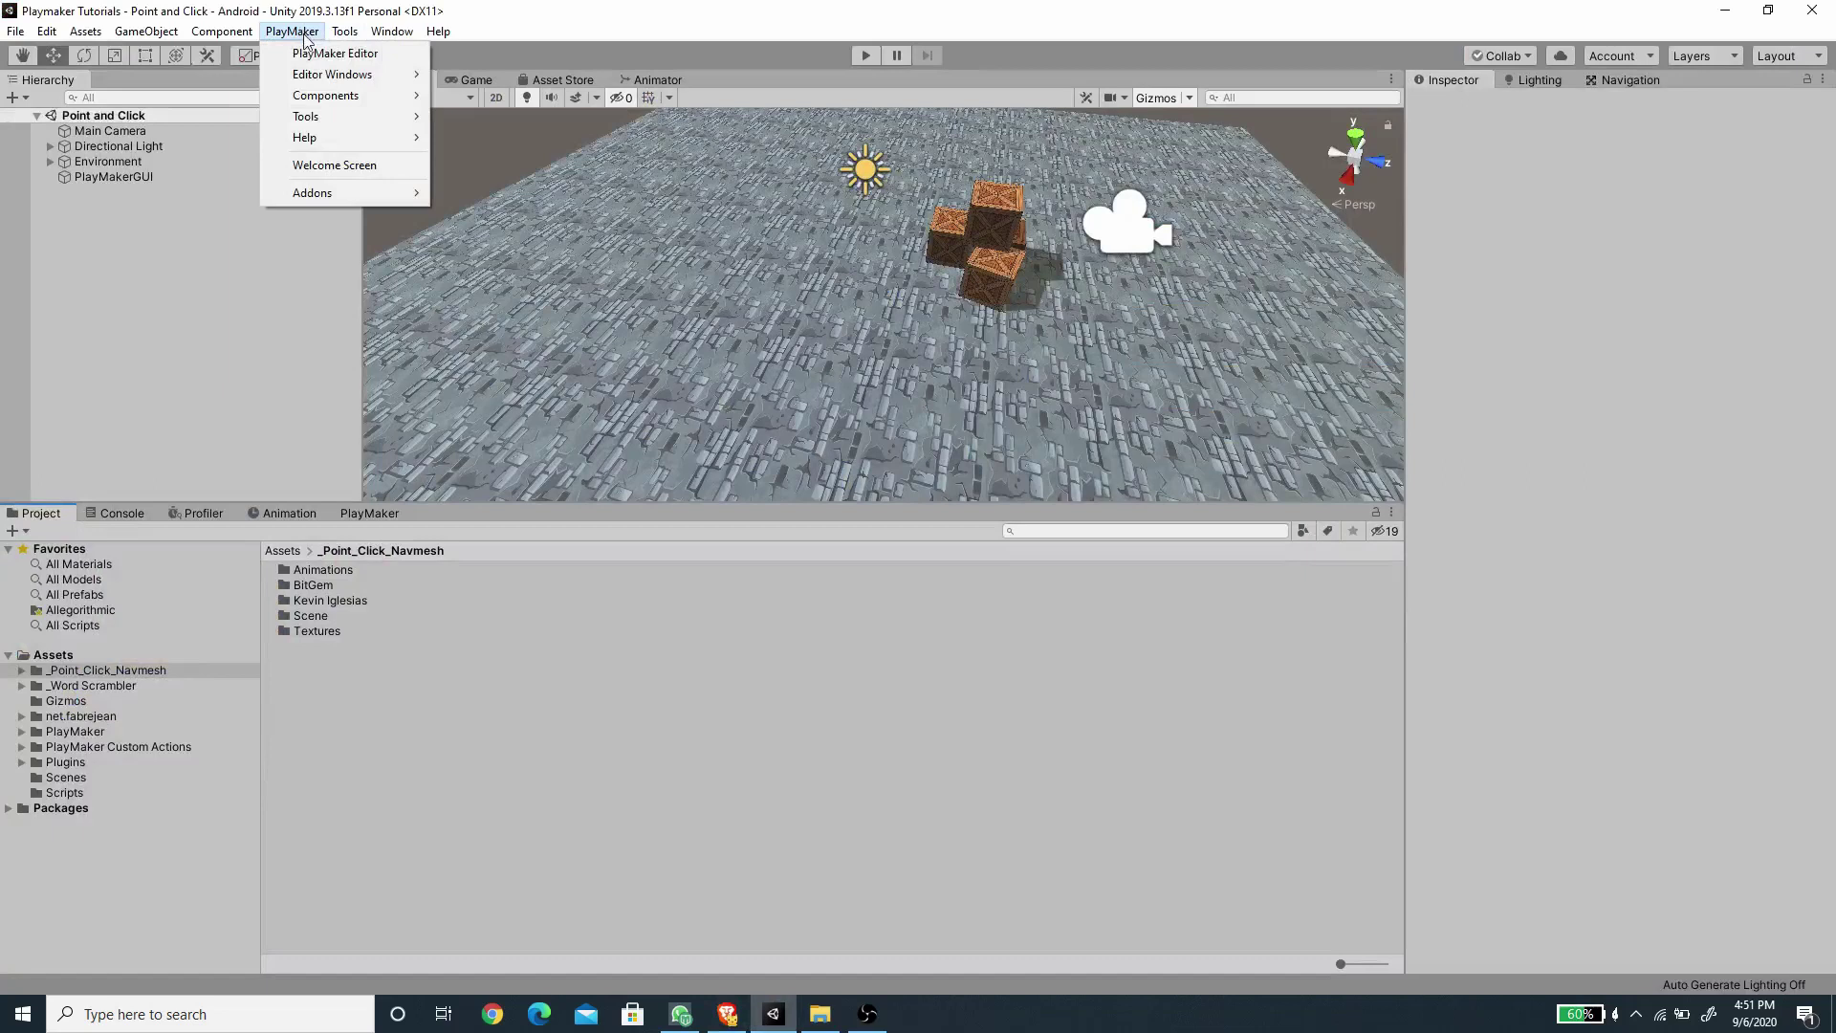
mouse_move(341, 196)
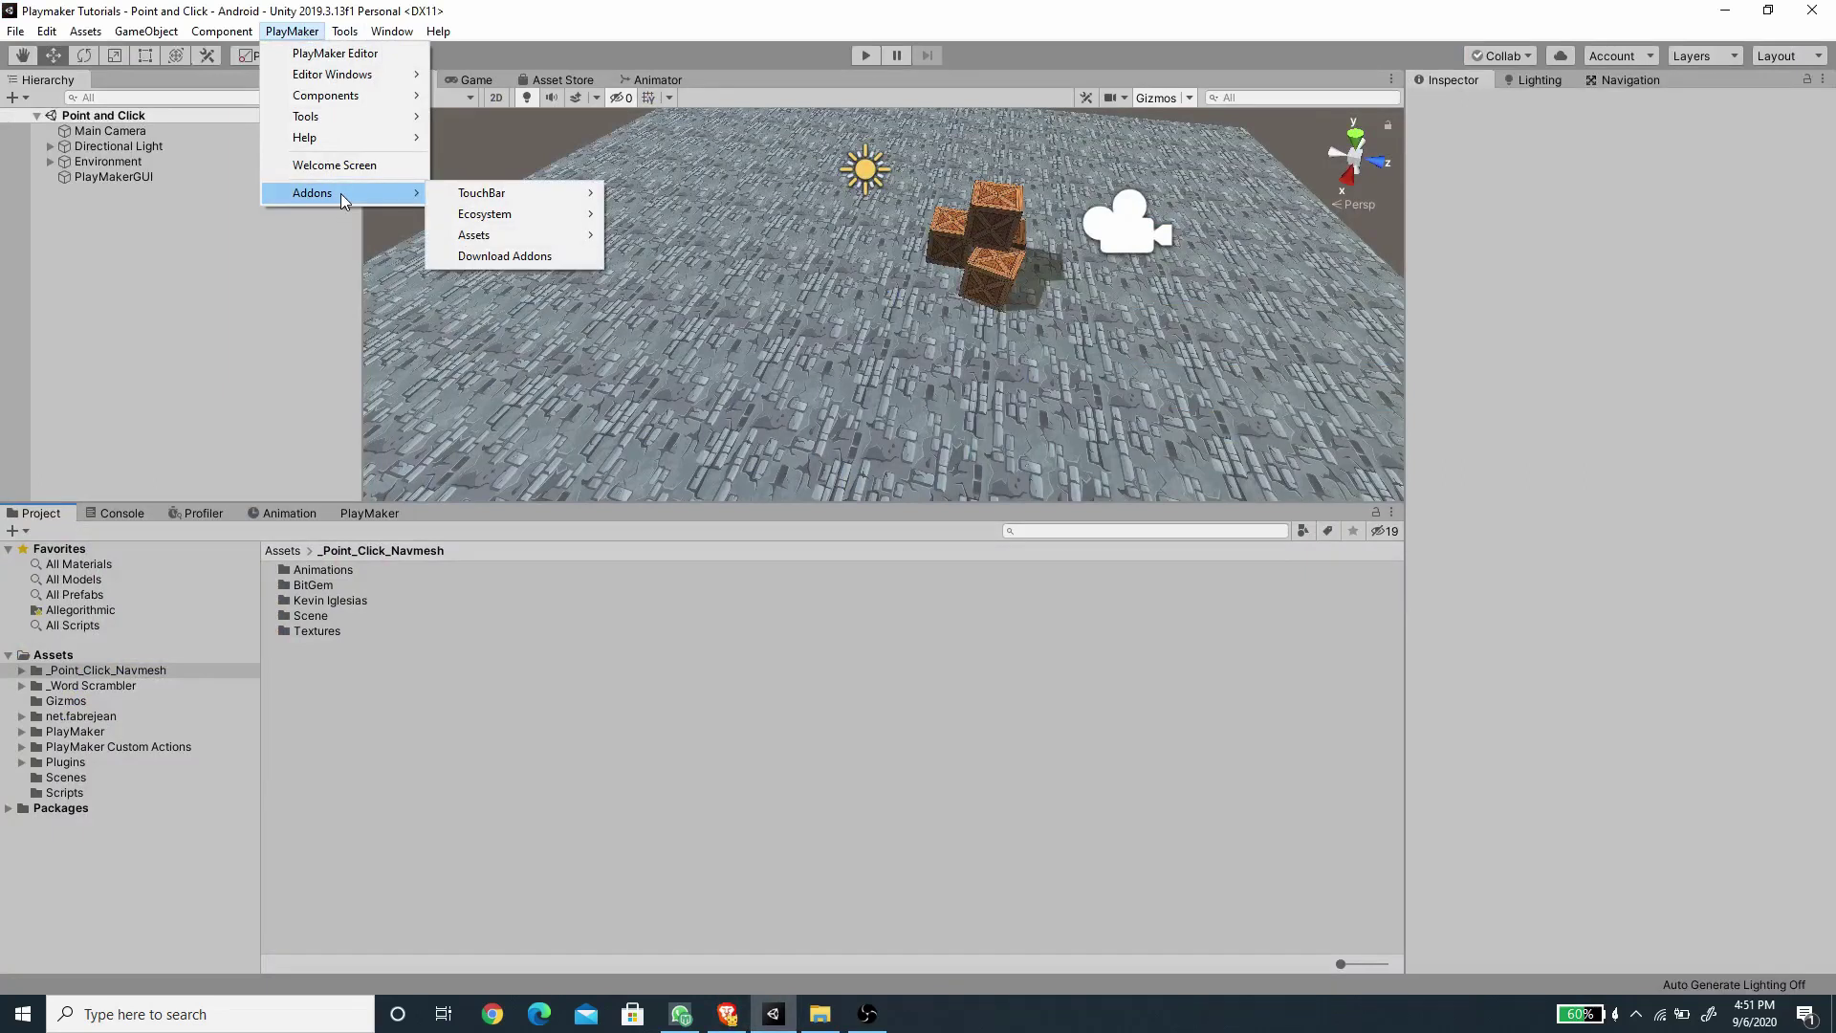
mouse_move(507, 213)
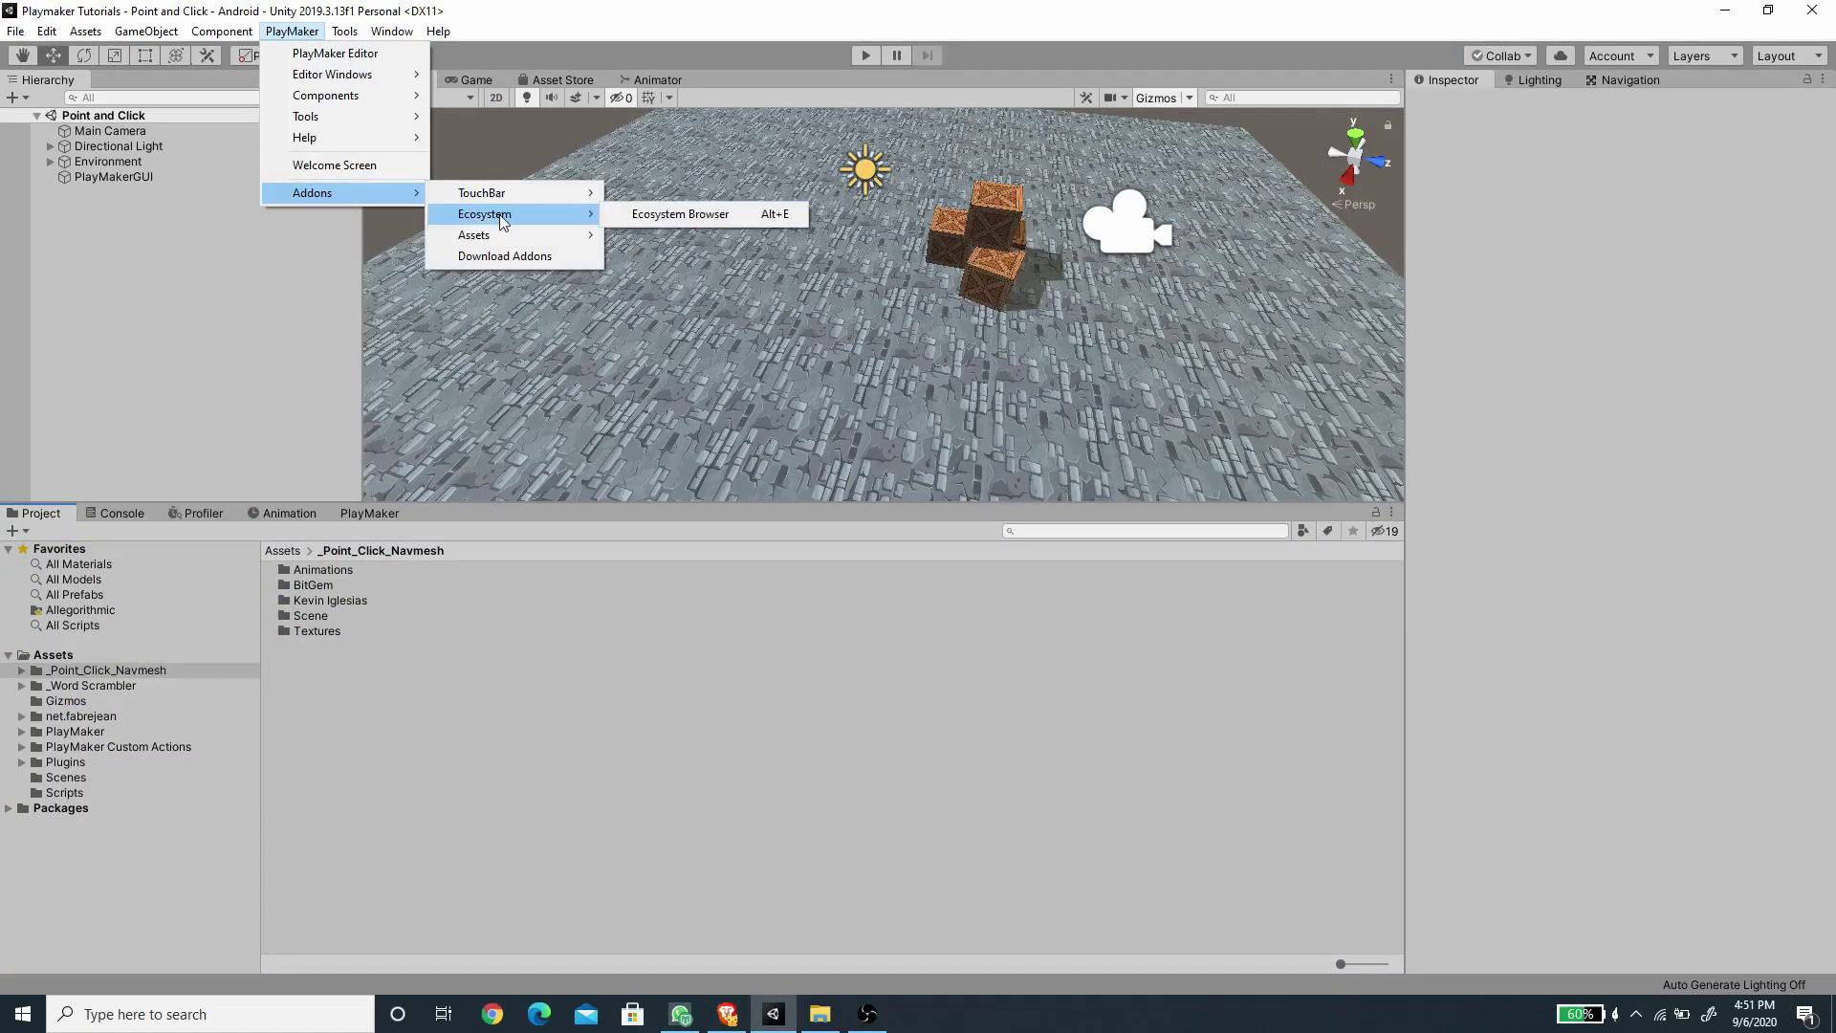
left_click(679, 215)
type("Navmesh")
key("Return")
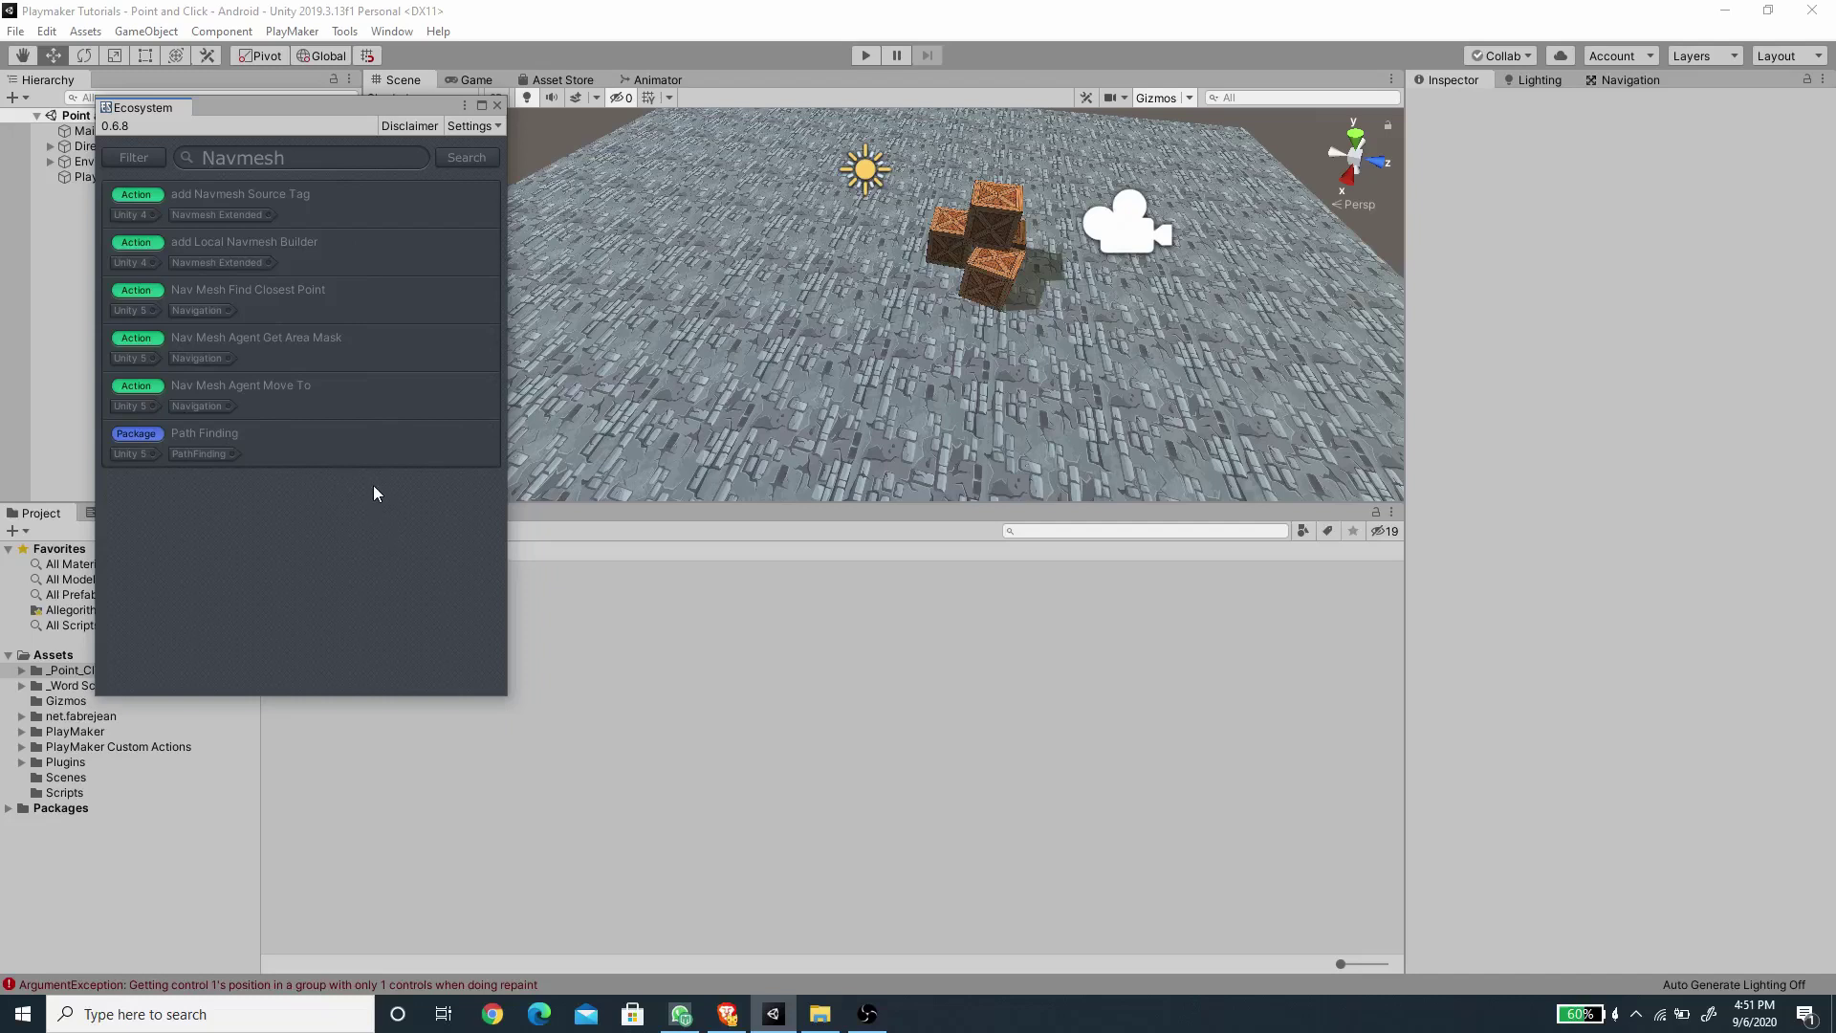
Download and import the Path Finding package, then select the Ground object.
mouse_move(277, 461)
left_click(478, 430)
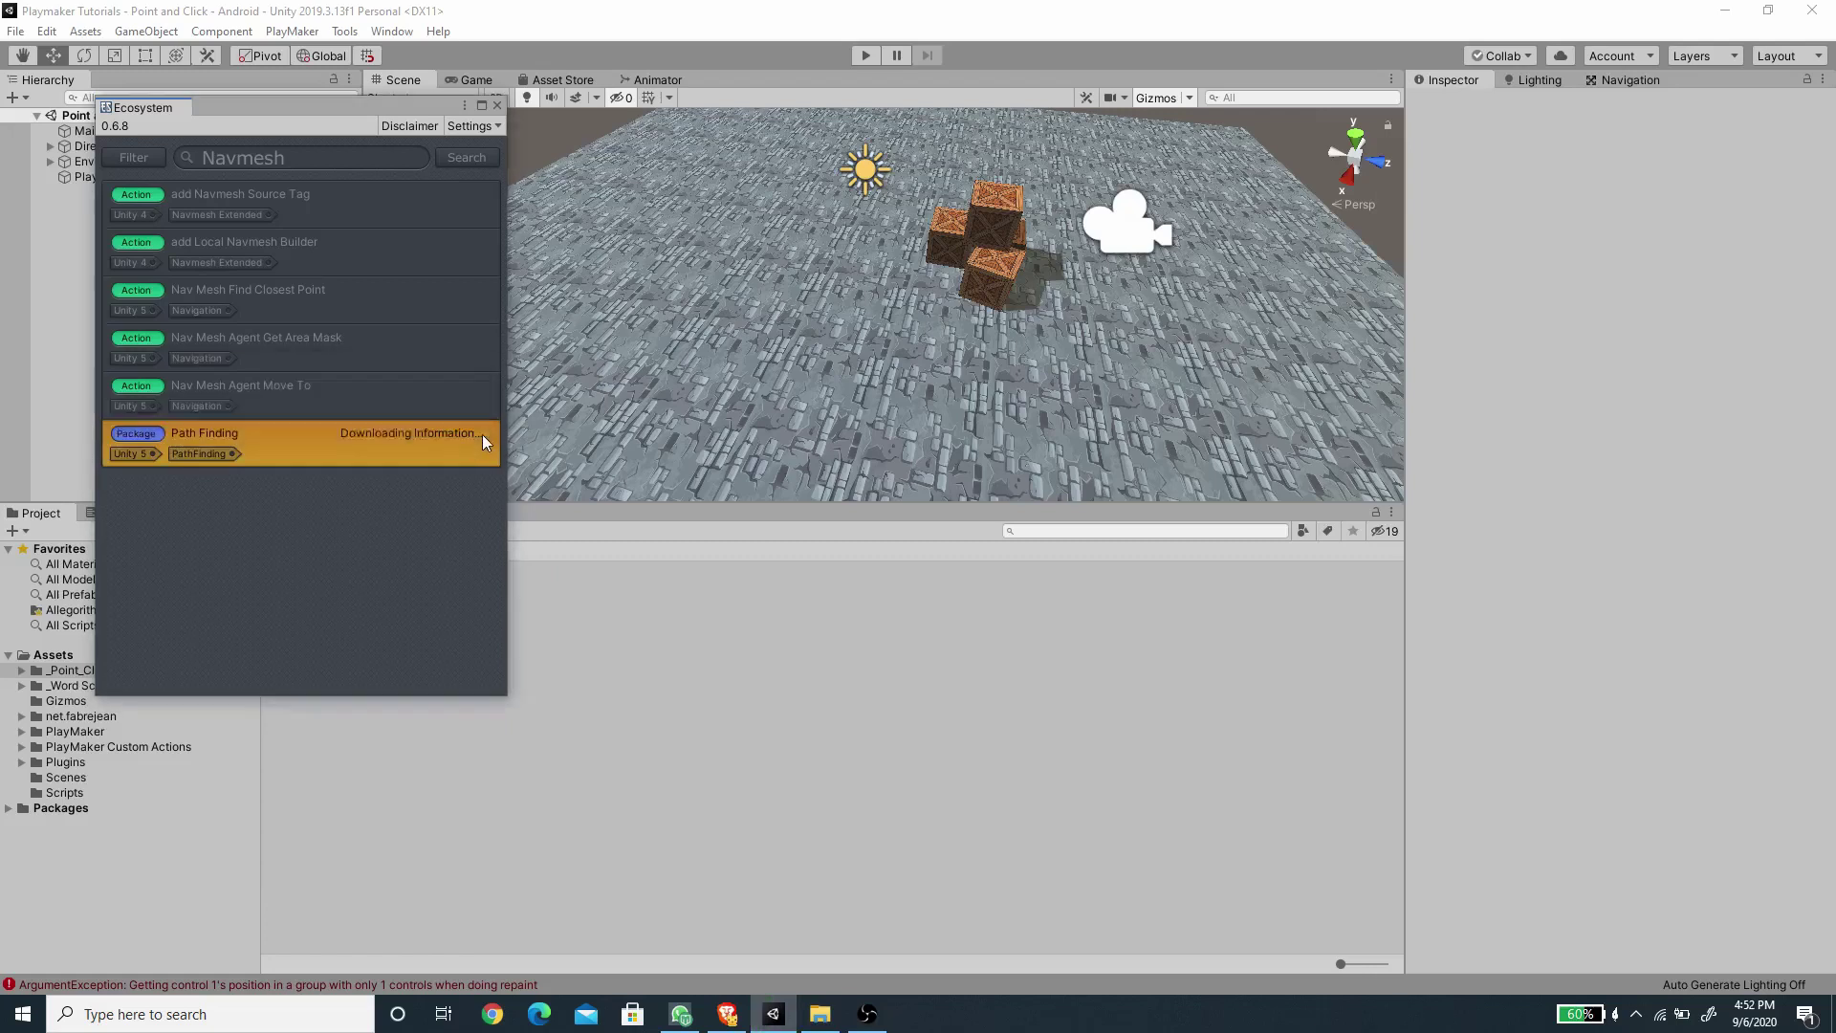
left_click(1525, 885)
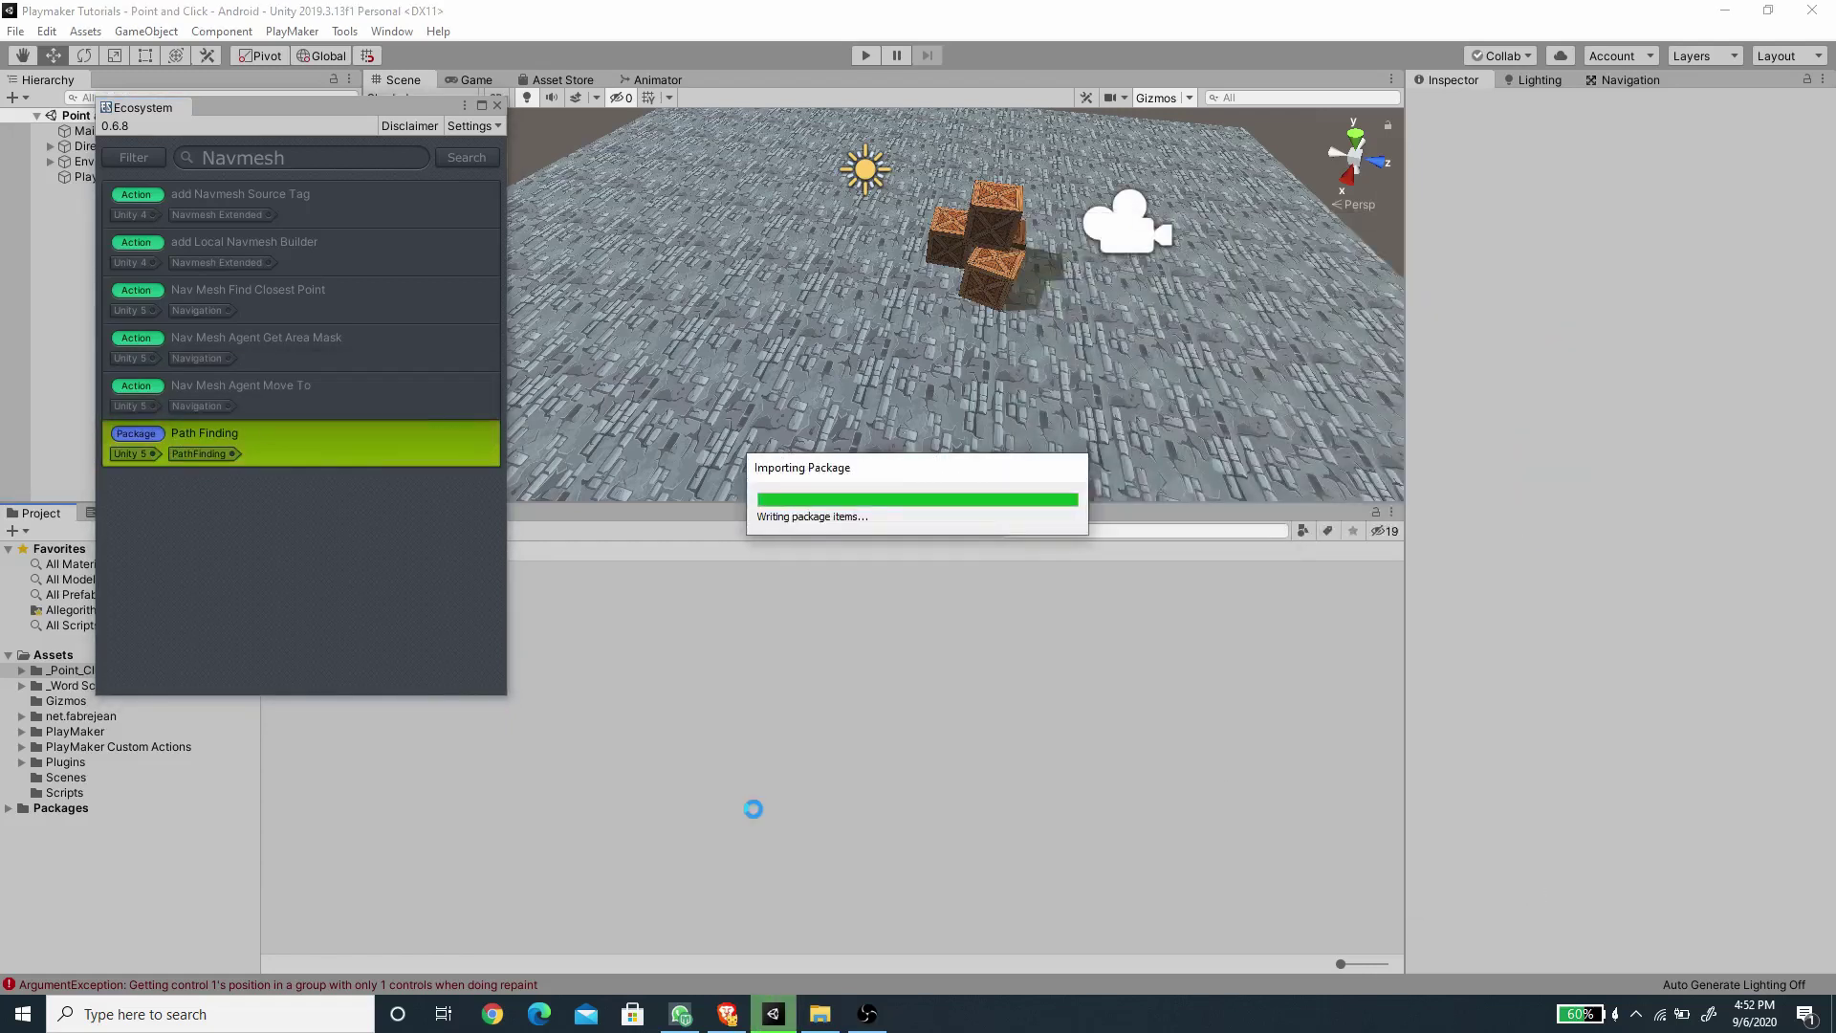
right_click_drag(748, 239, 825, 316)
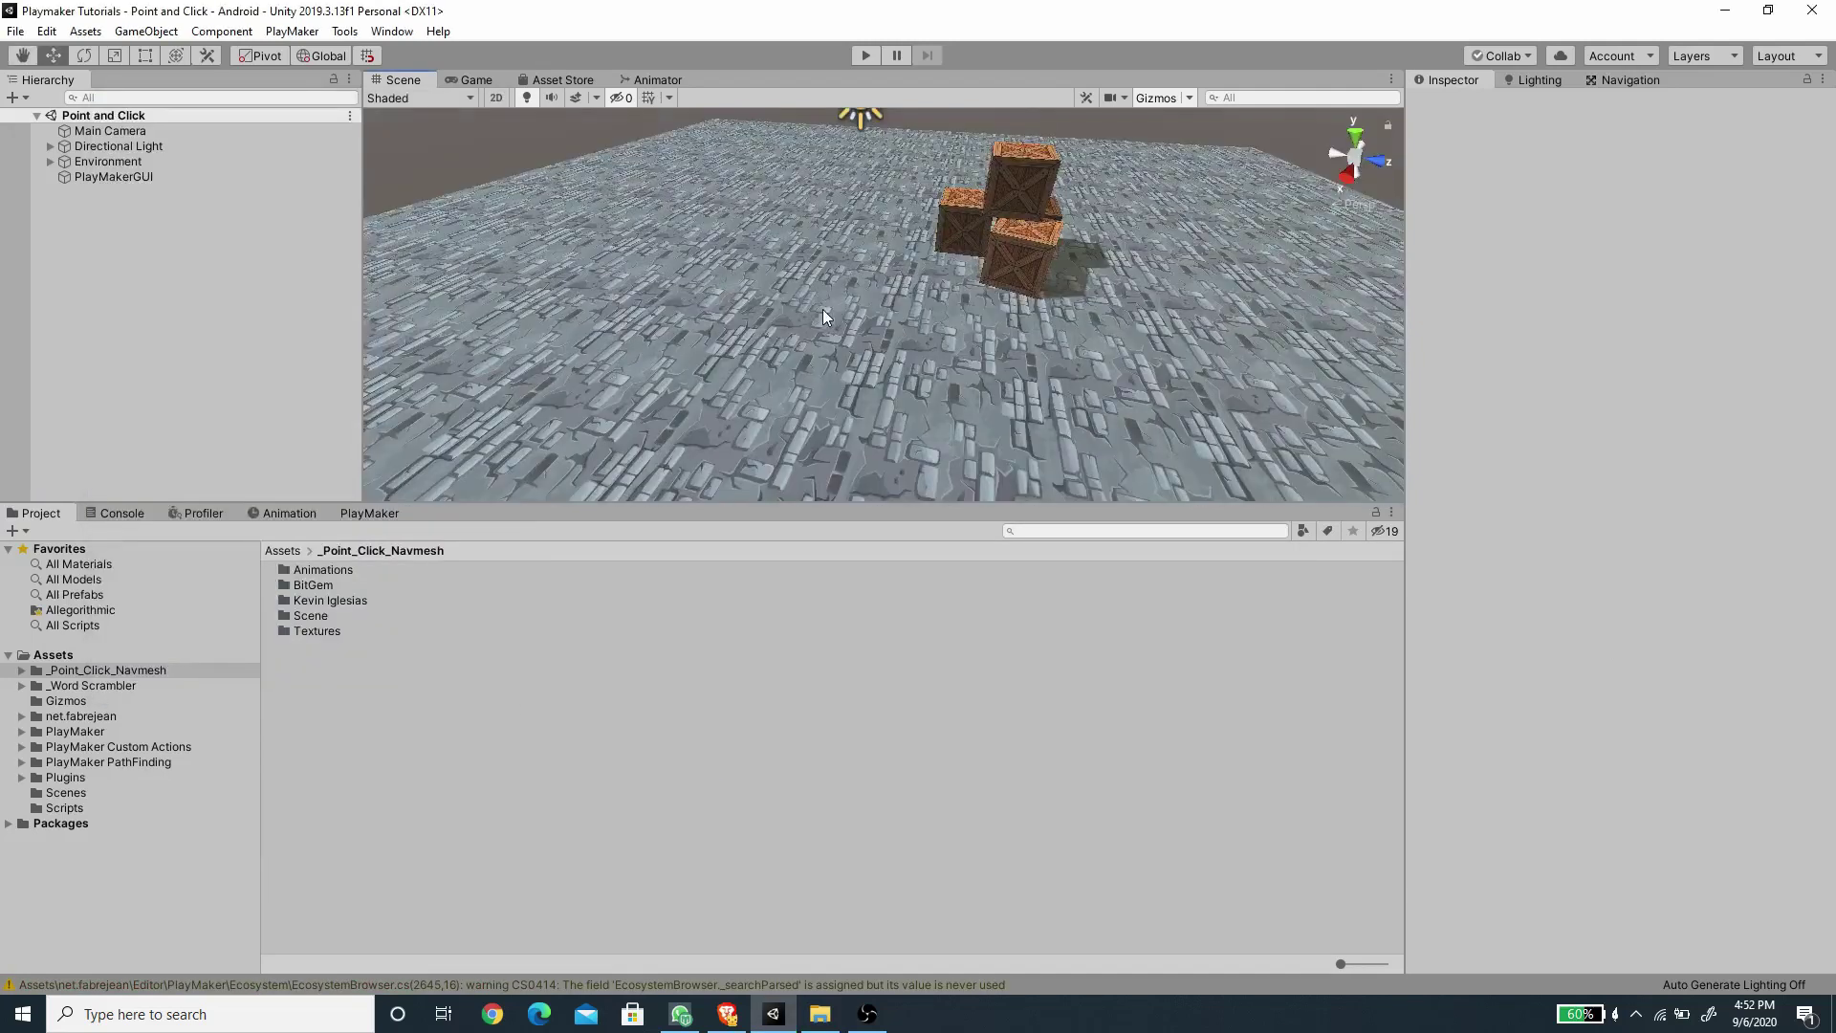
left_click(811, 238)
Select the Ground and crate objects under Environment and open the Static flags list.
left_click(1019, 175)
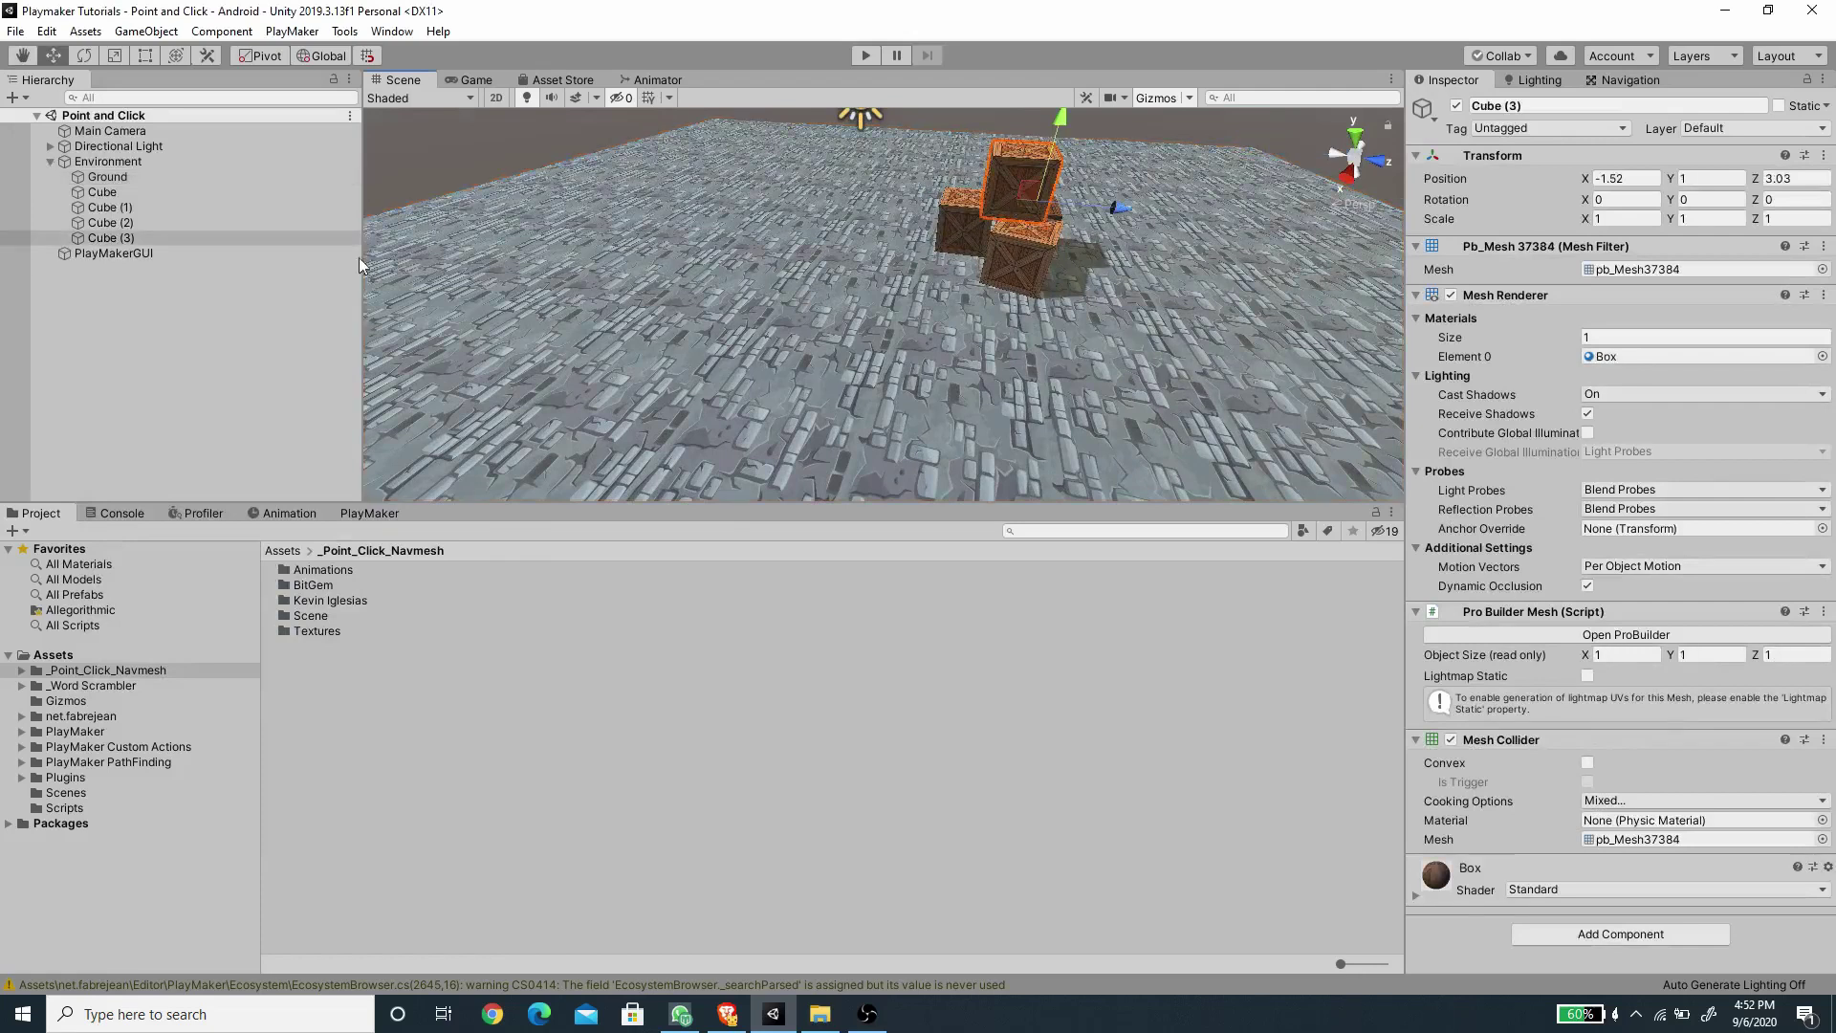
left_click(129, 162)
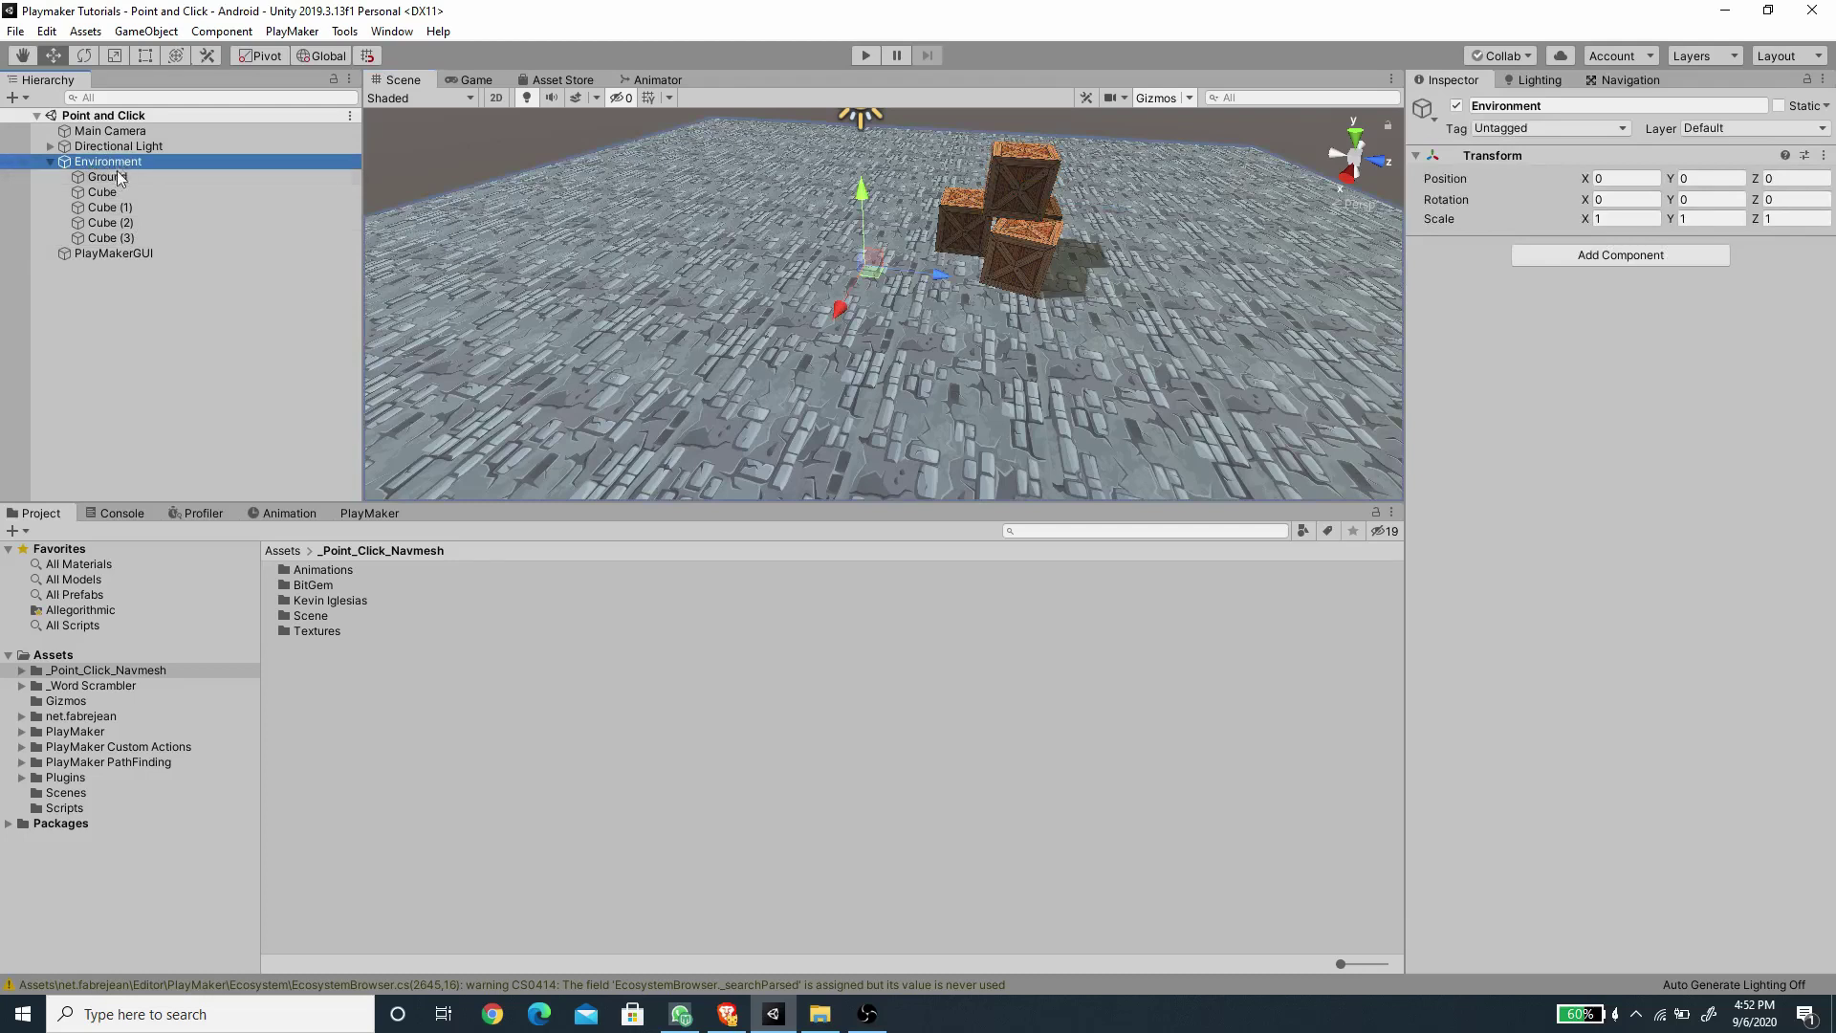
left_click(117, 180)
left_click(127, 239, "shift")
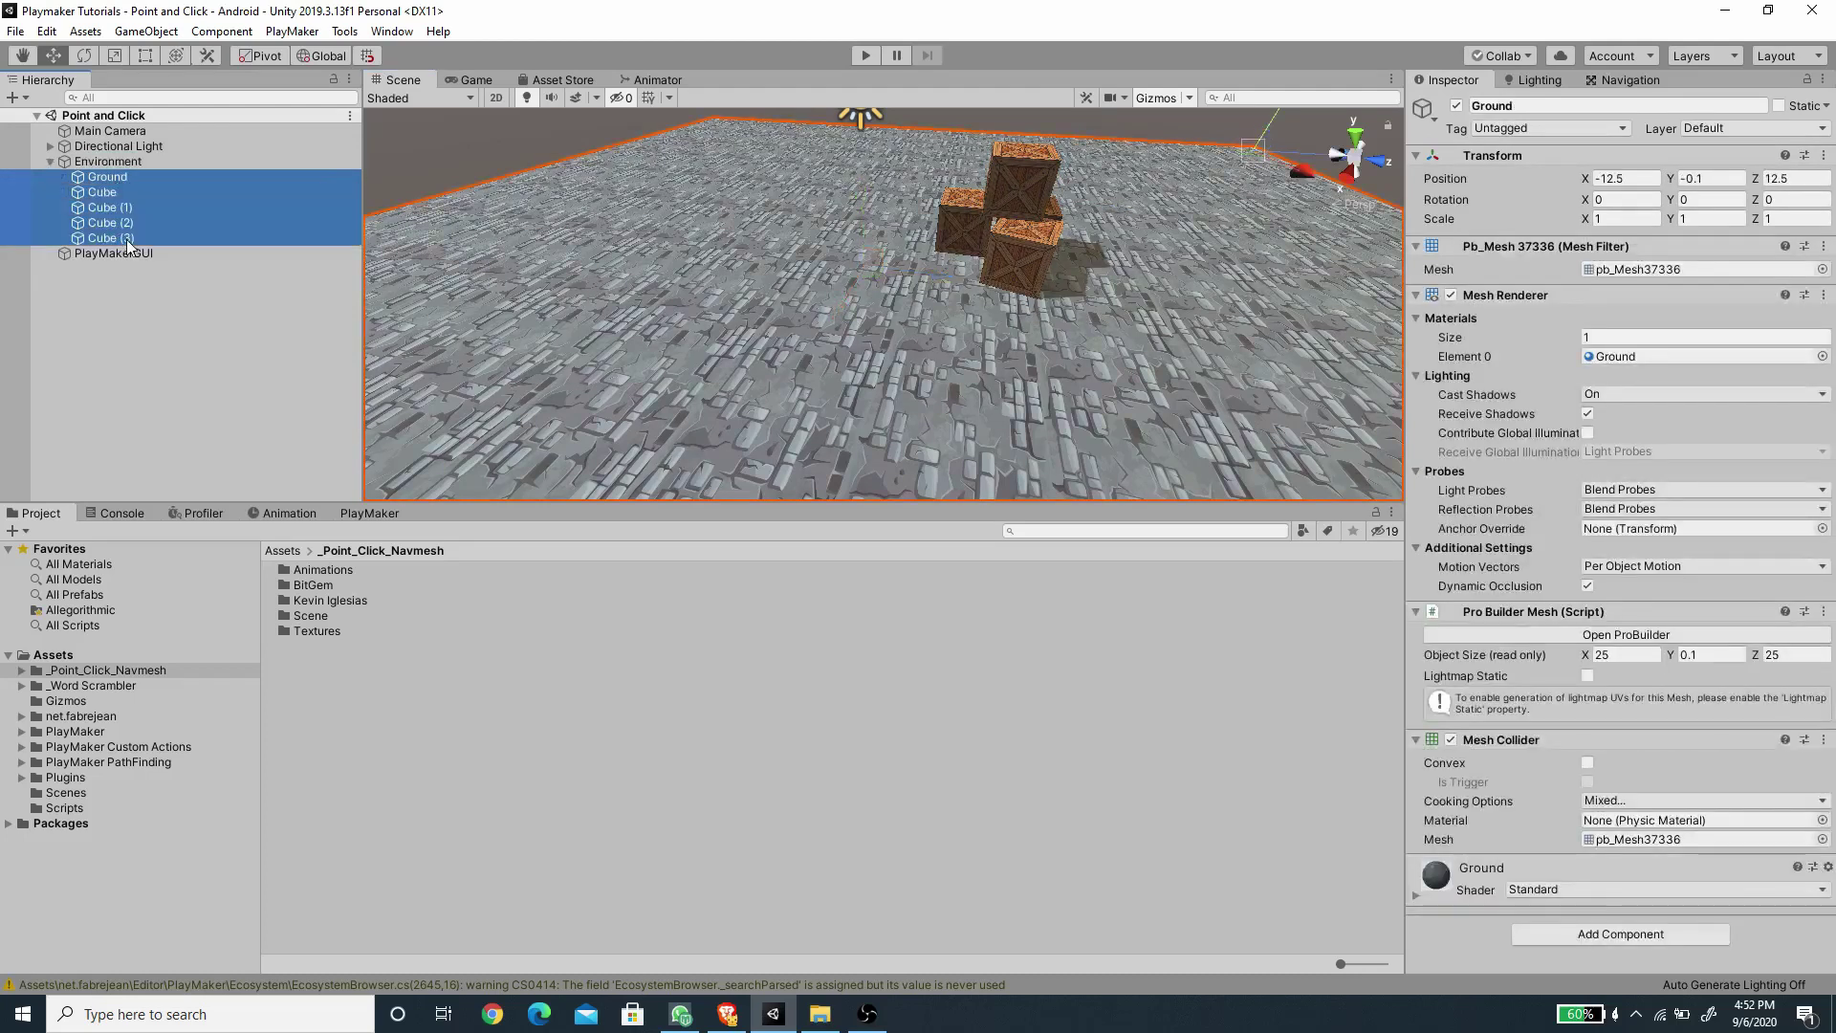
left_click(1827, 108)
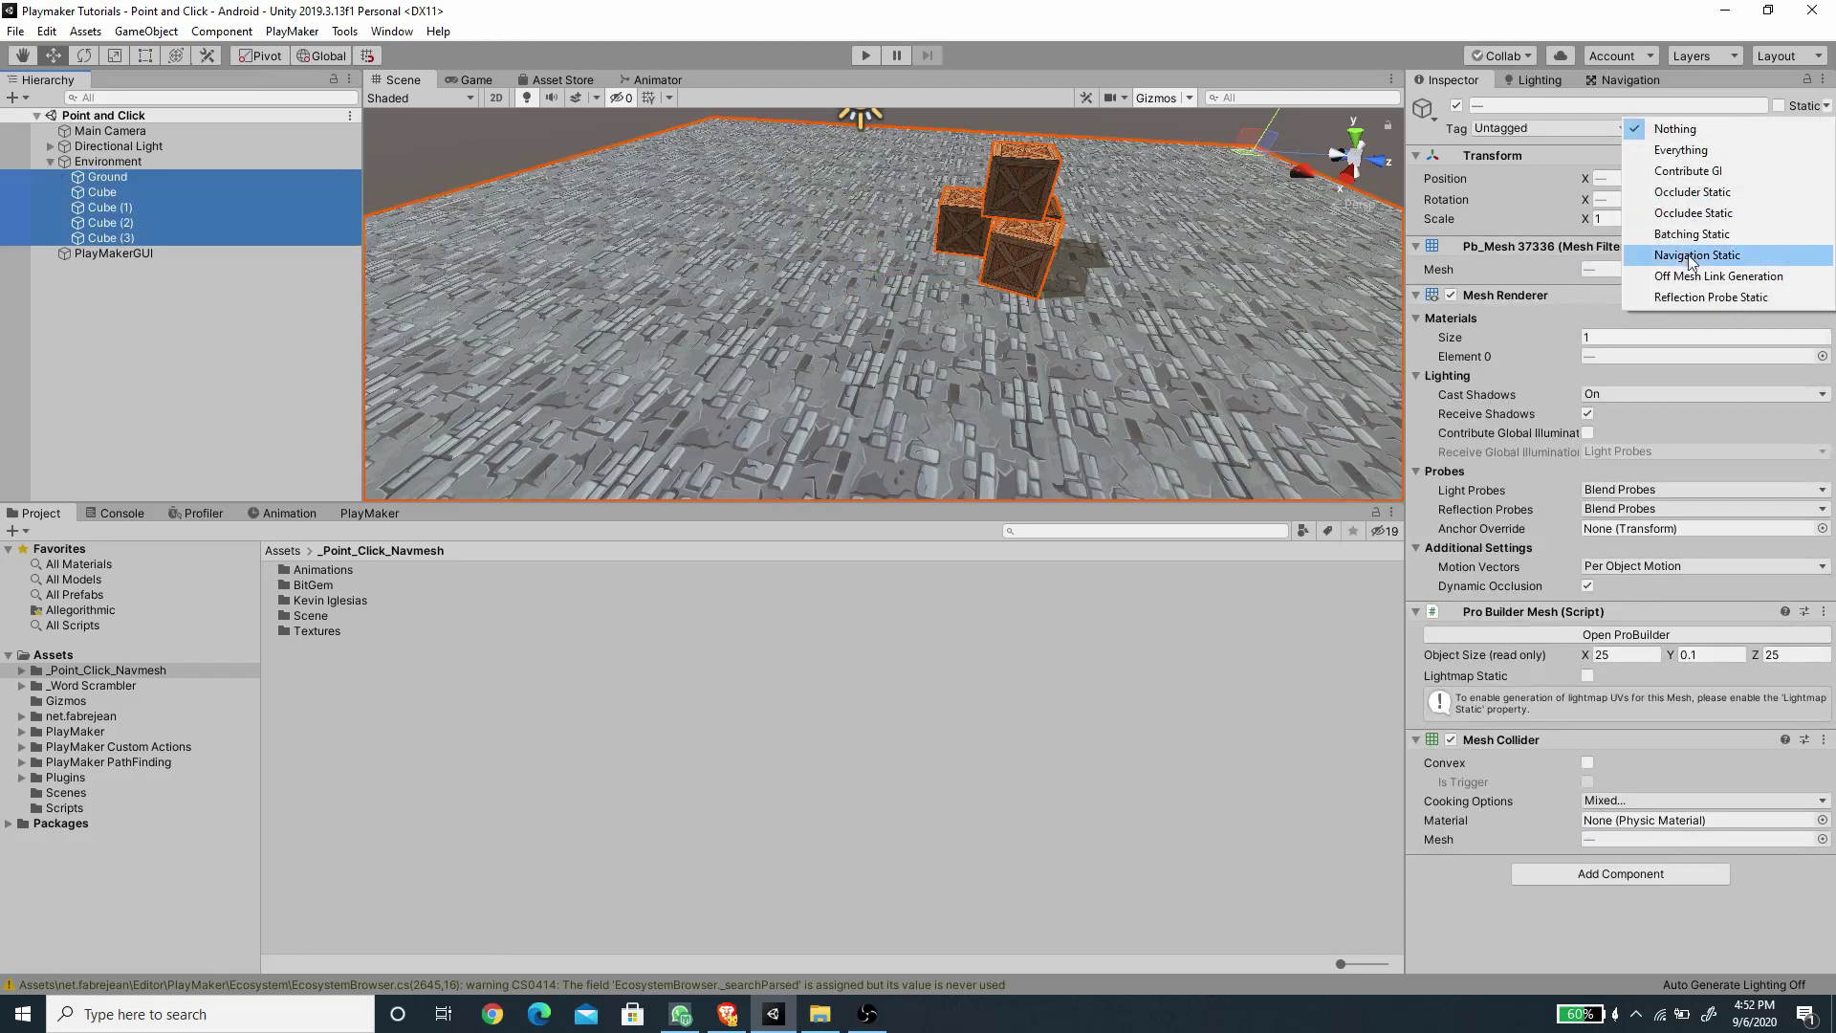
Set Environment to Navigation Static and apply the flag to all its children.
left_click(99, 159)
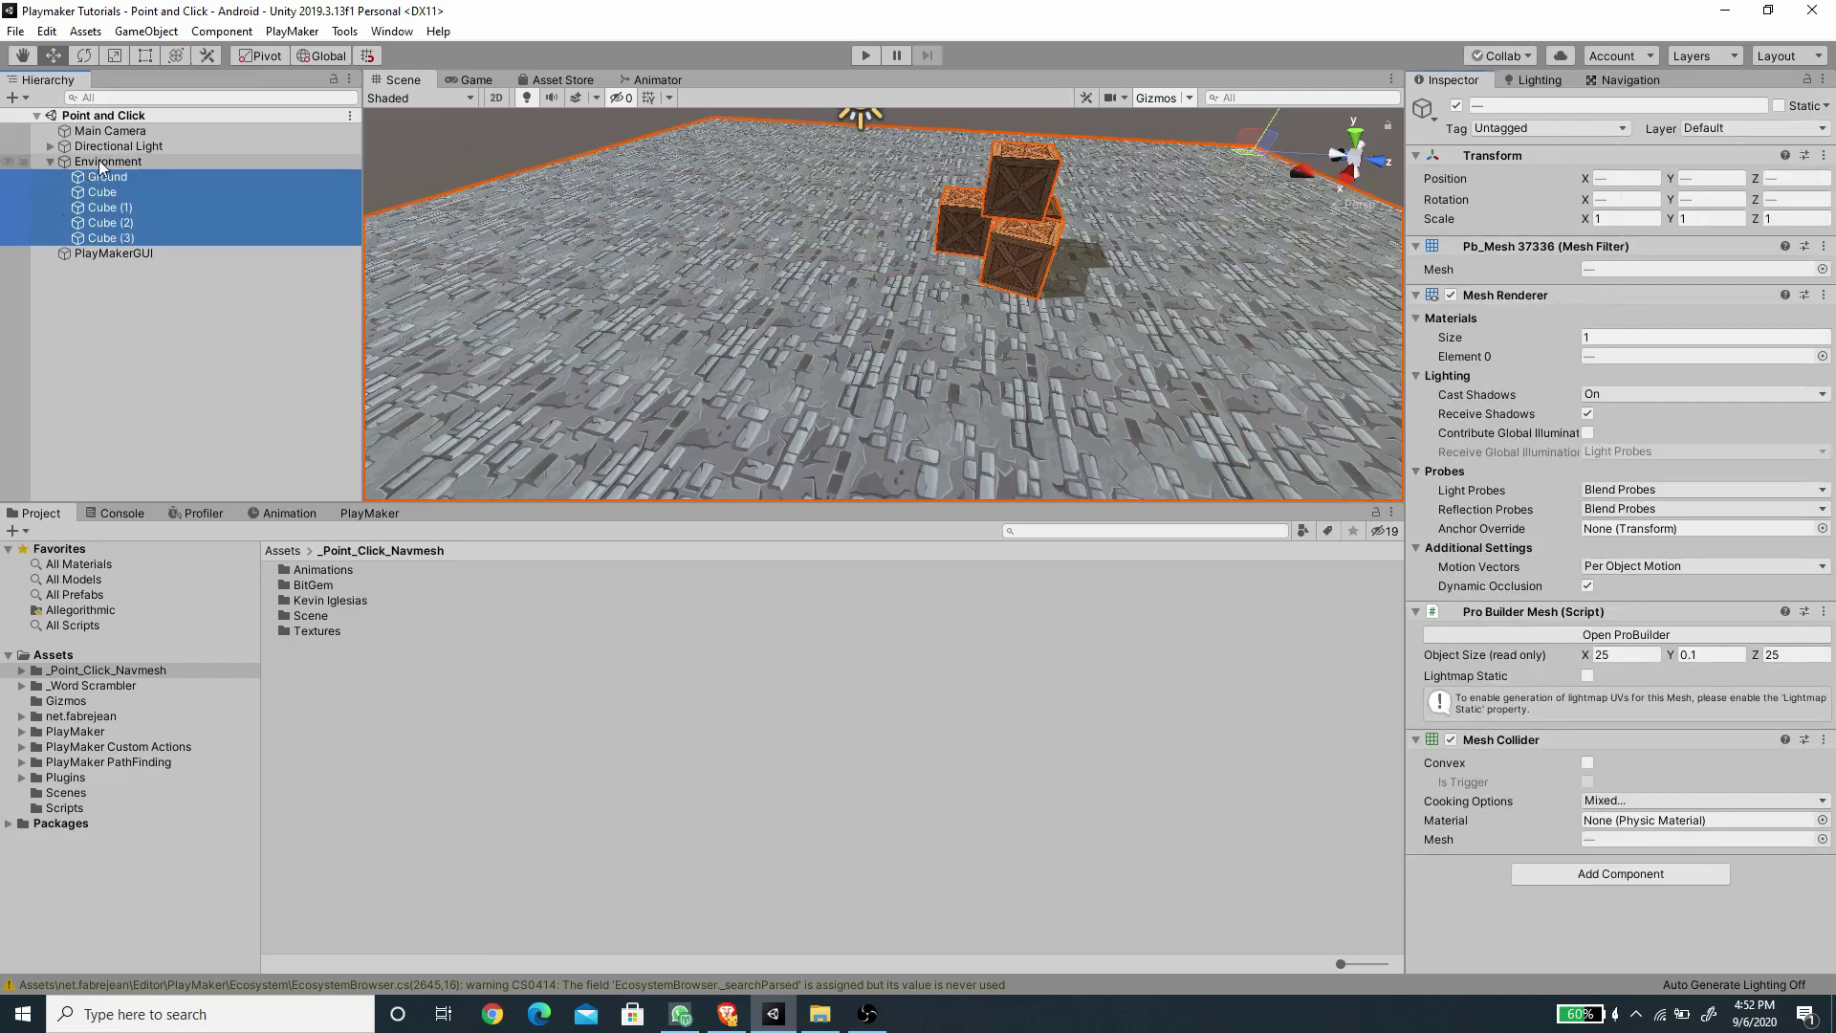
double_click(100, 159)
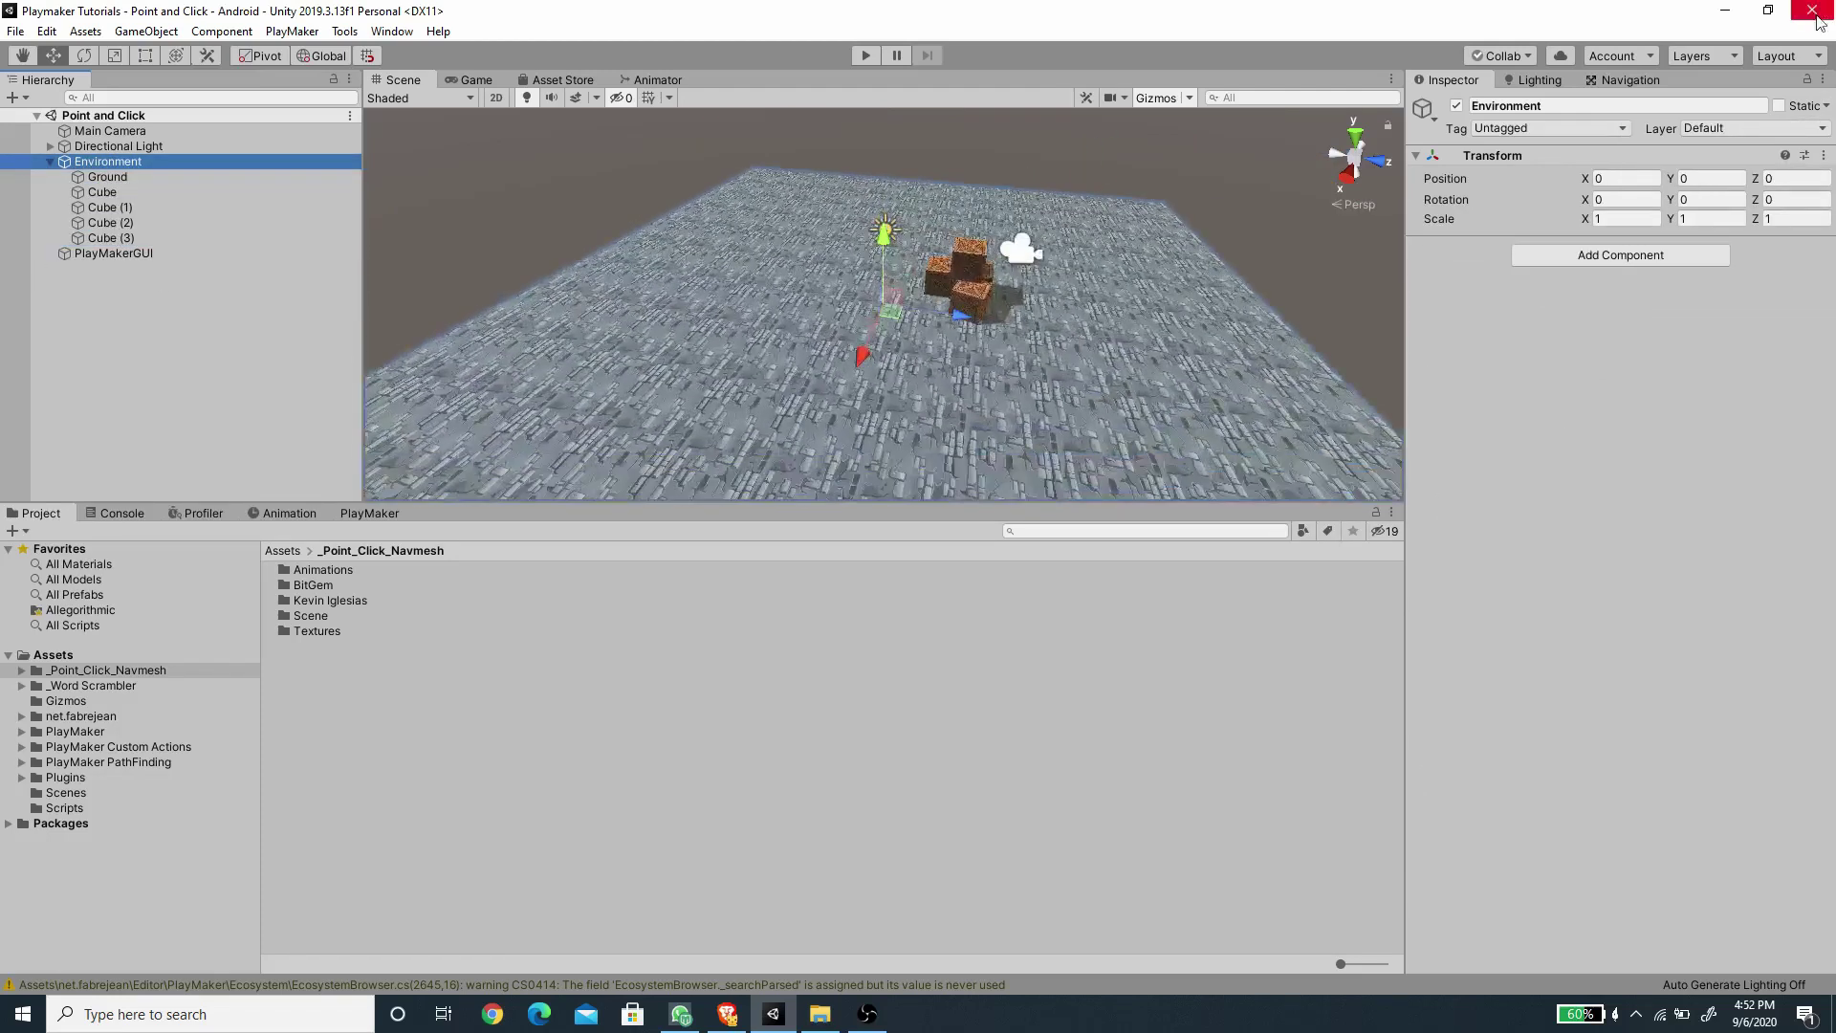
left_click(1827, 108)
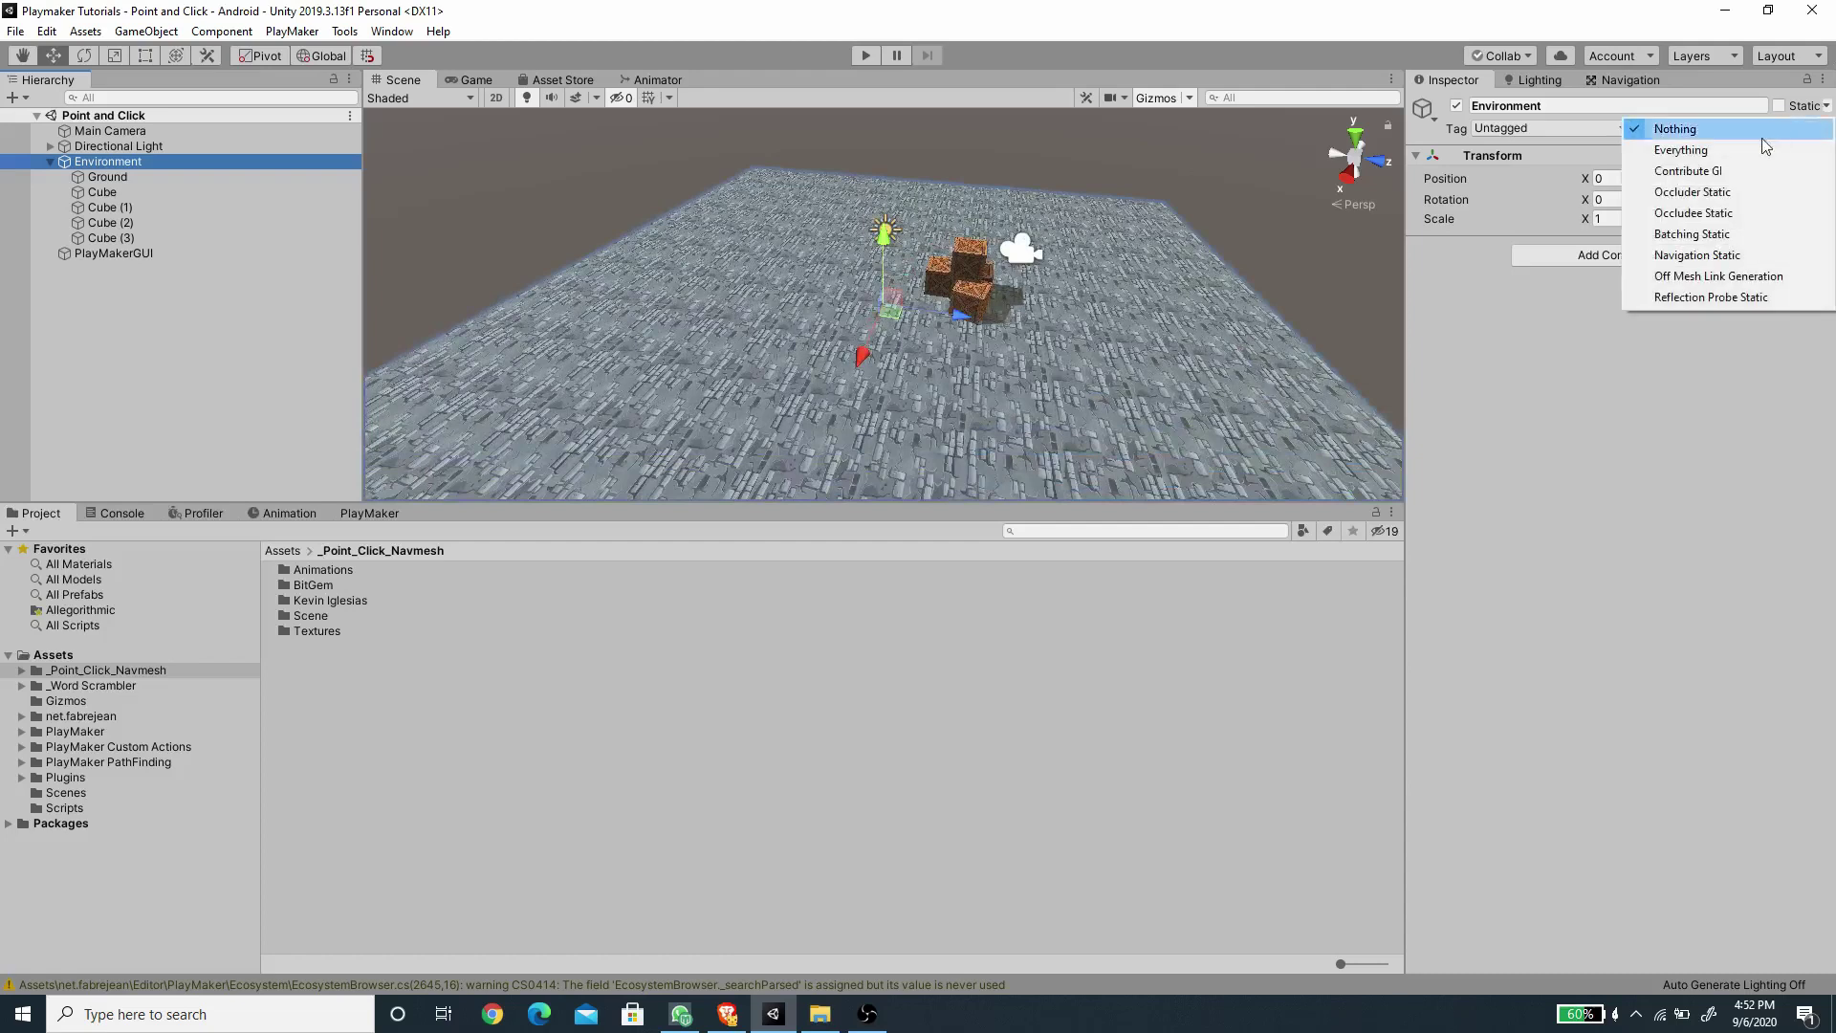
left_click(1698, 256)
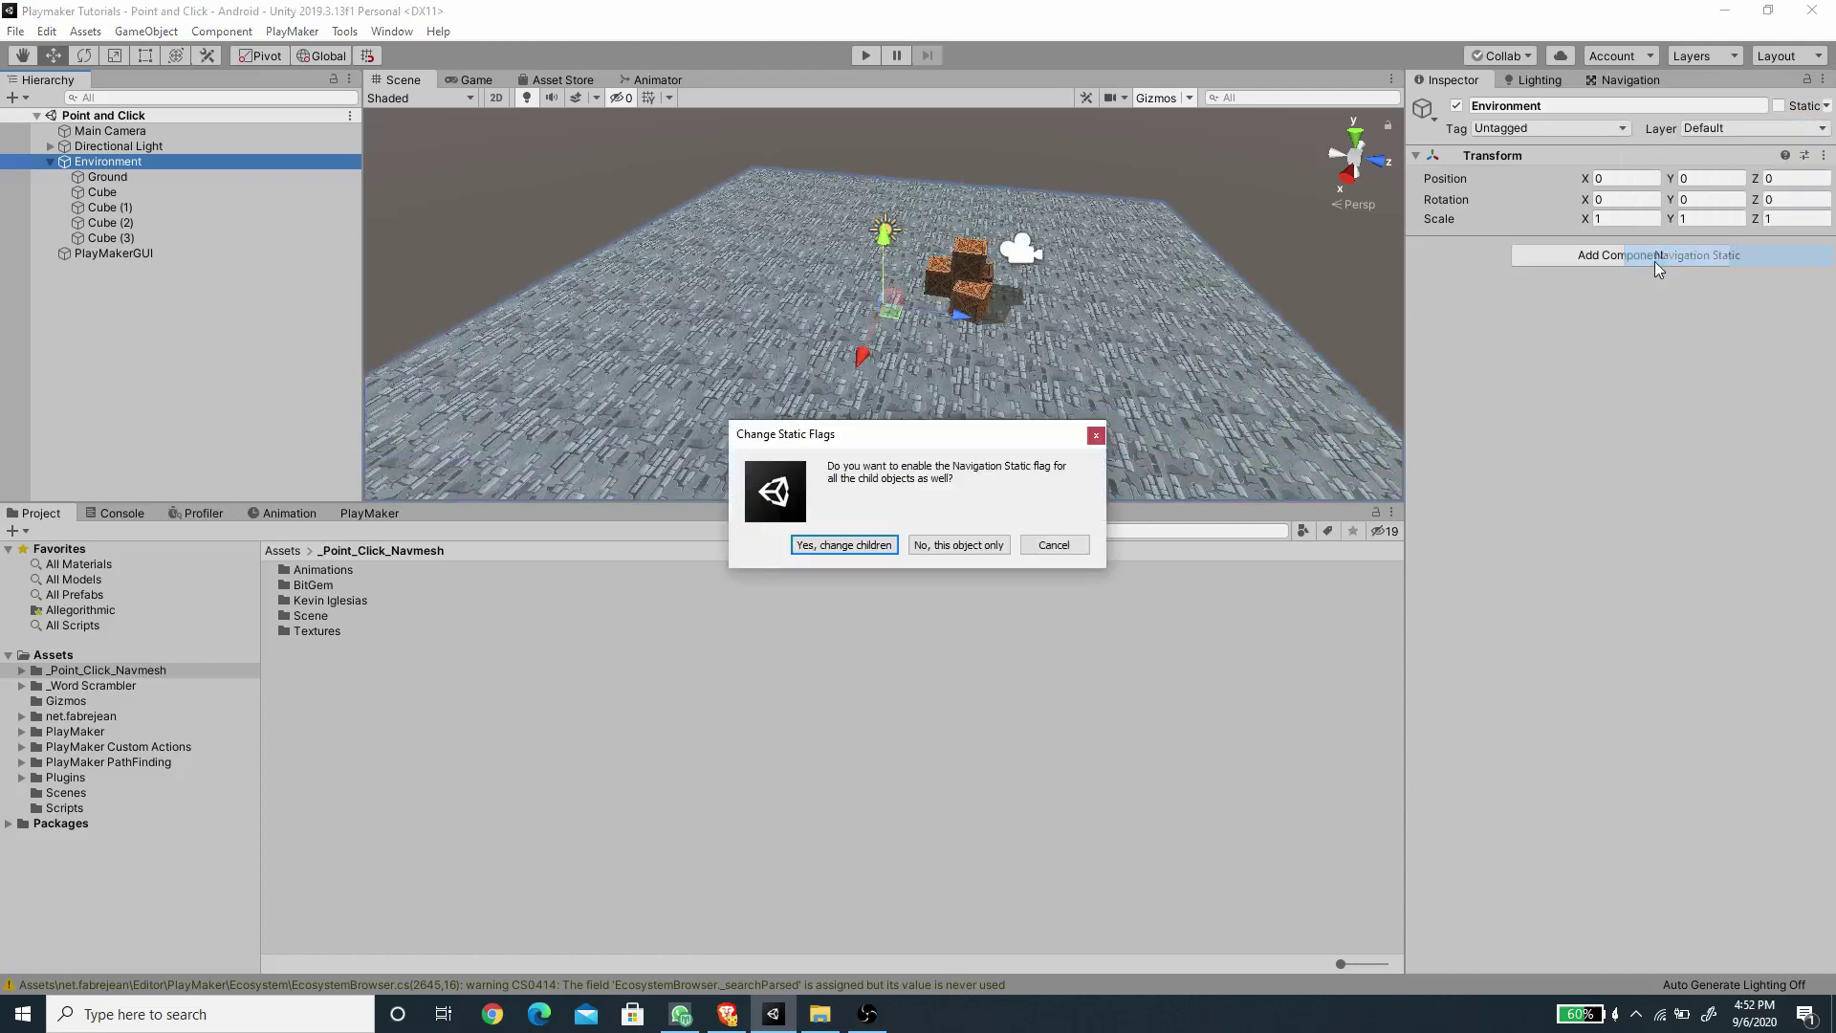
left_click(842, 545)
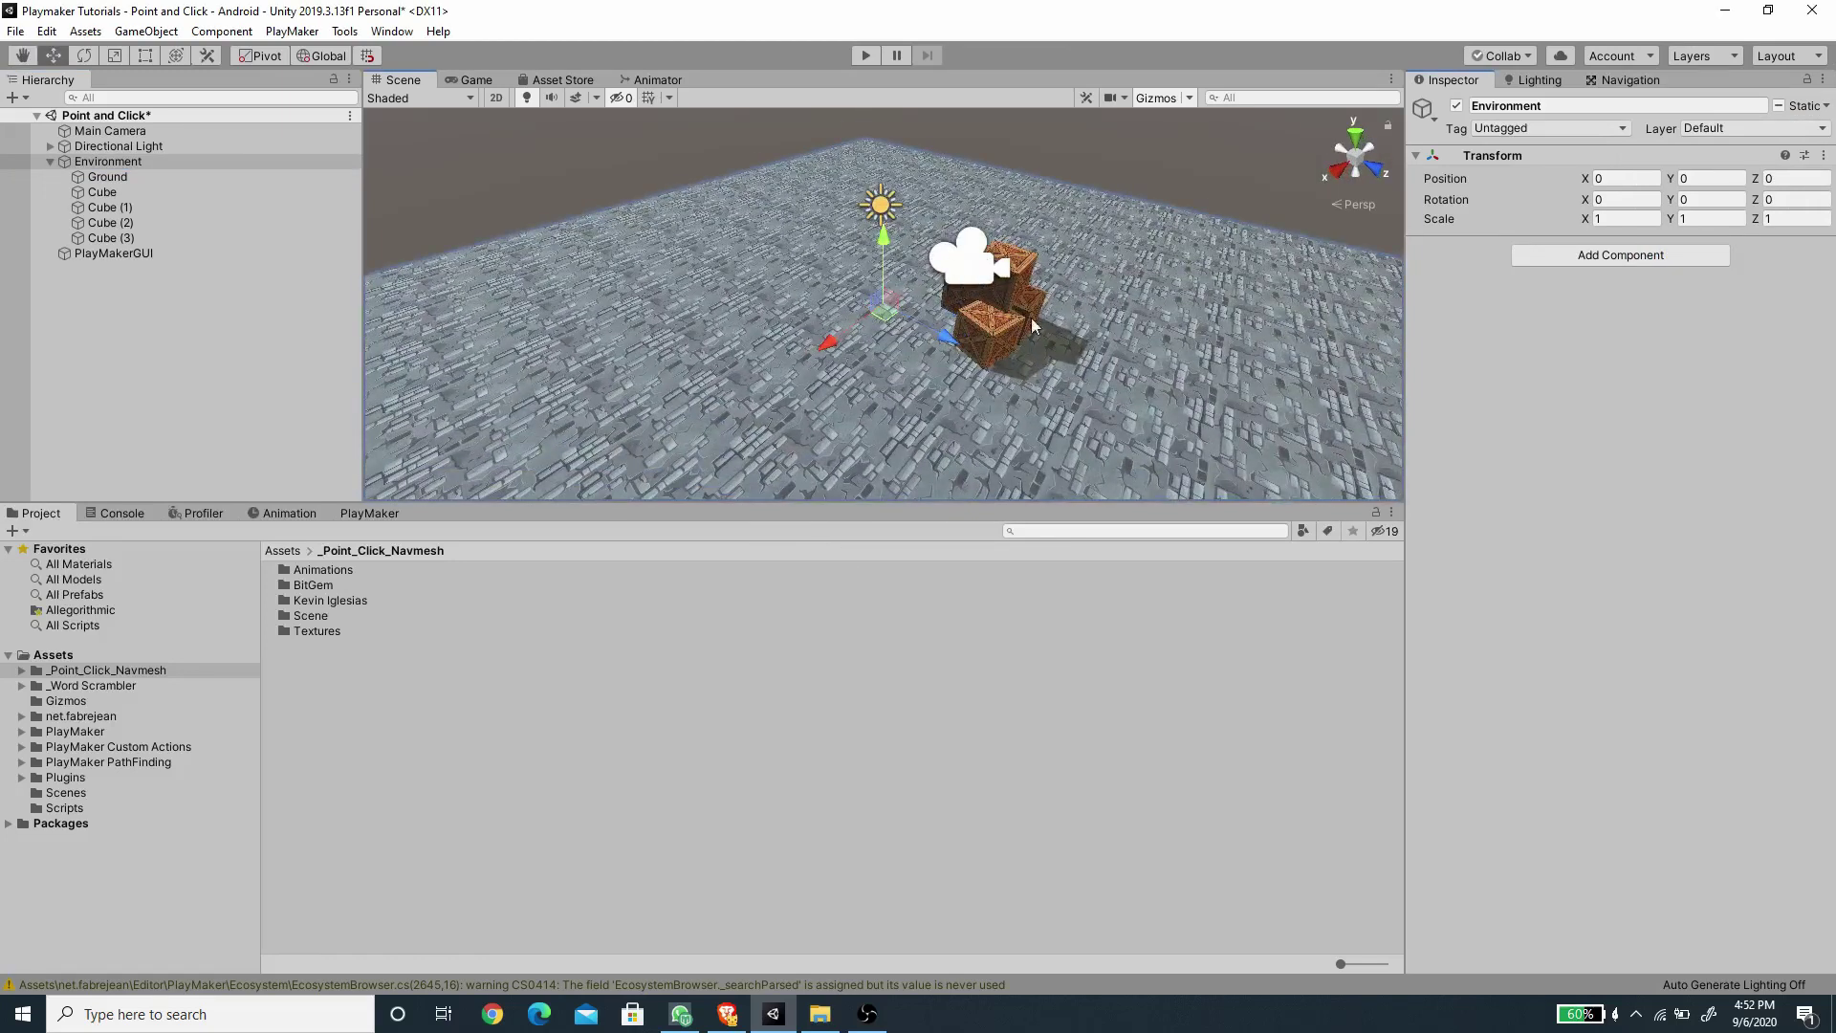
Look for the Navigation baking window, then dismiss the menus without choosing anything.
left_click(1629, 79)
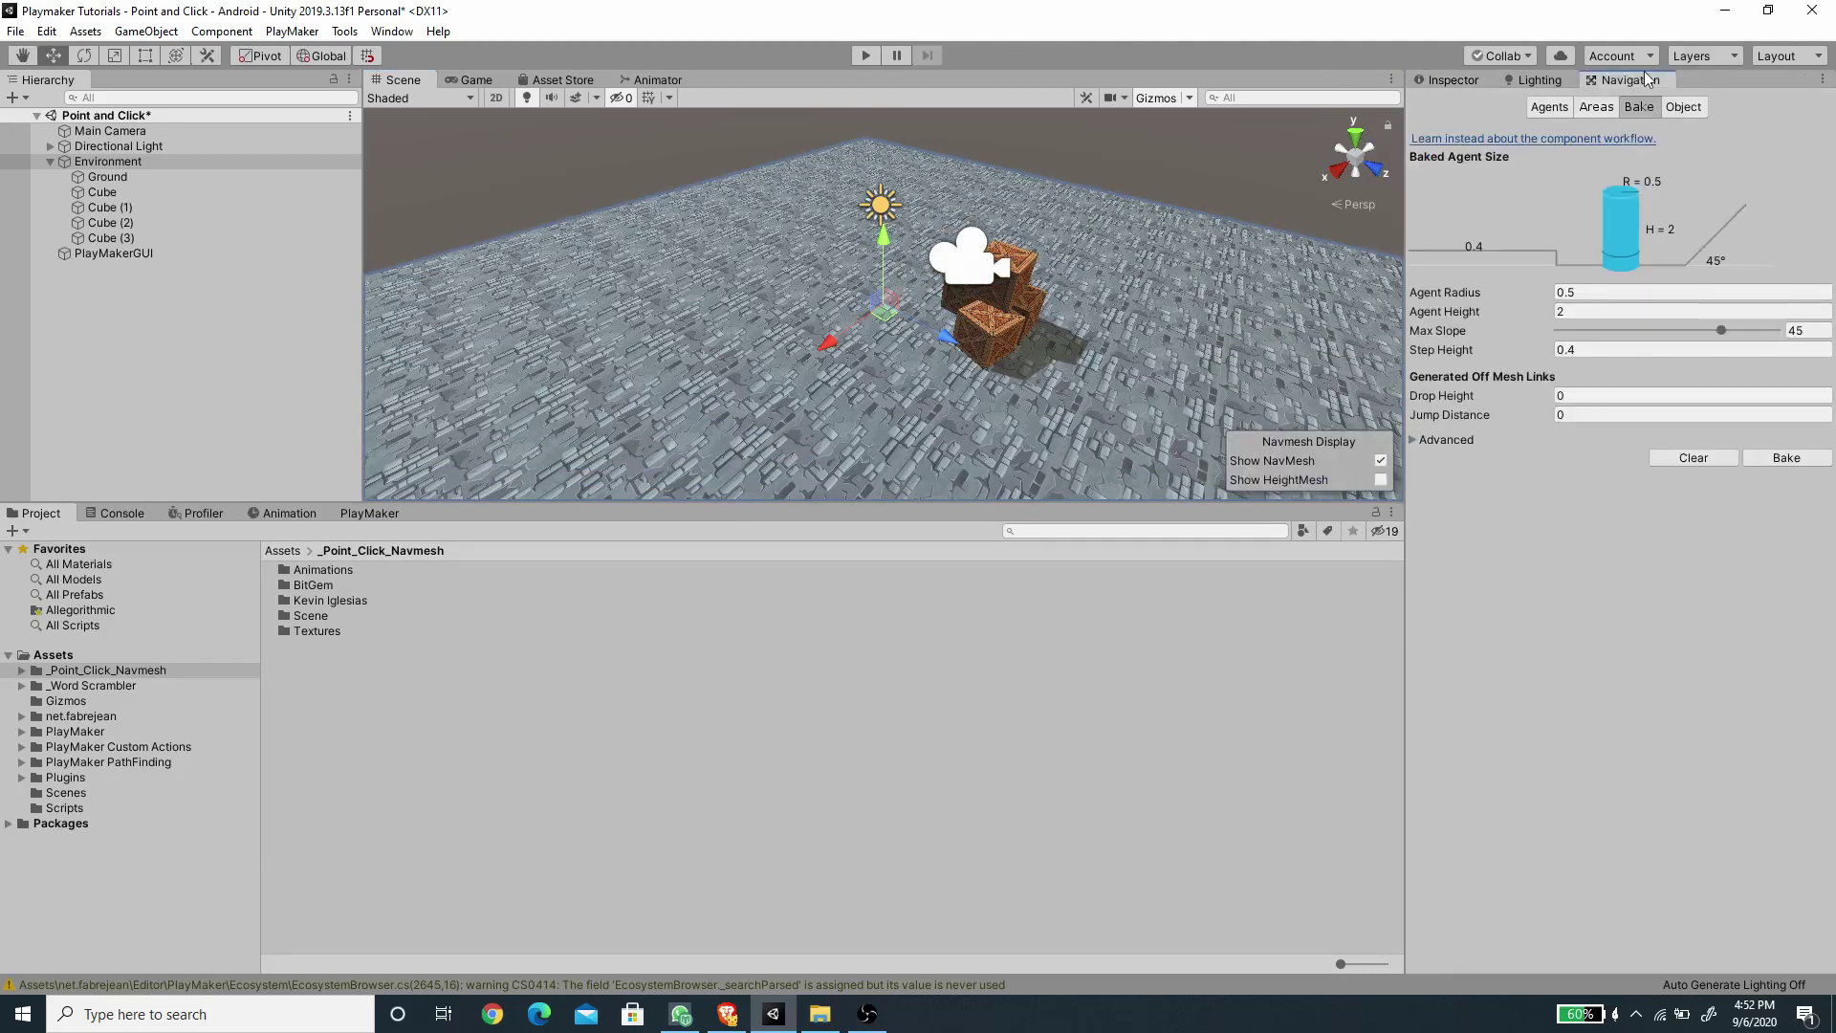
left_click(392, 32)
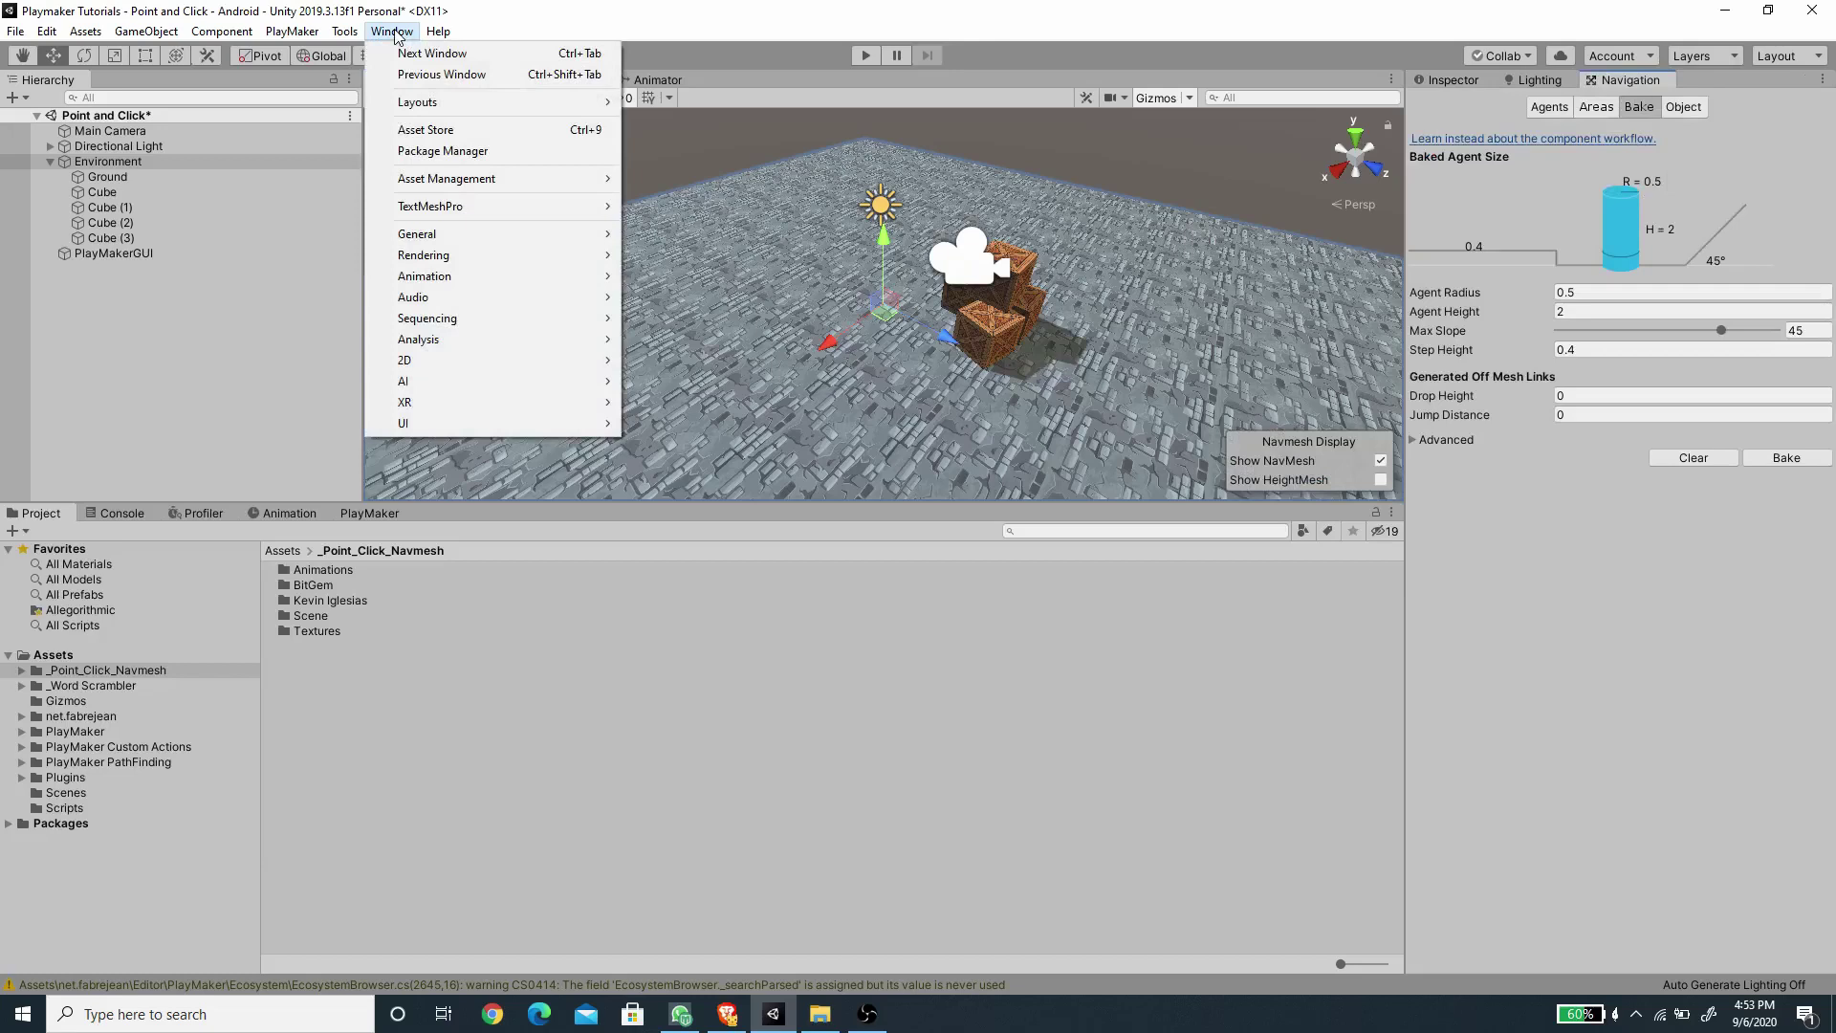
mouse_move(533, 391)
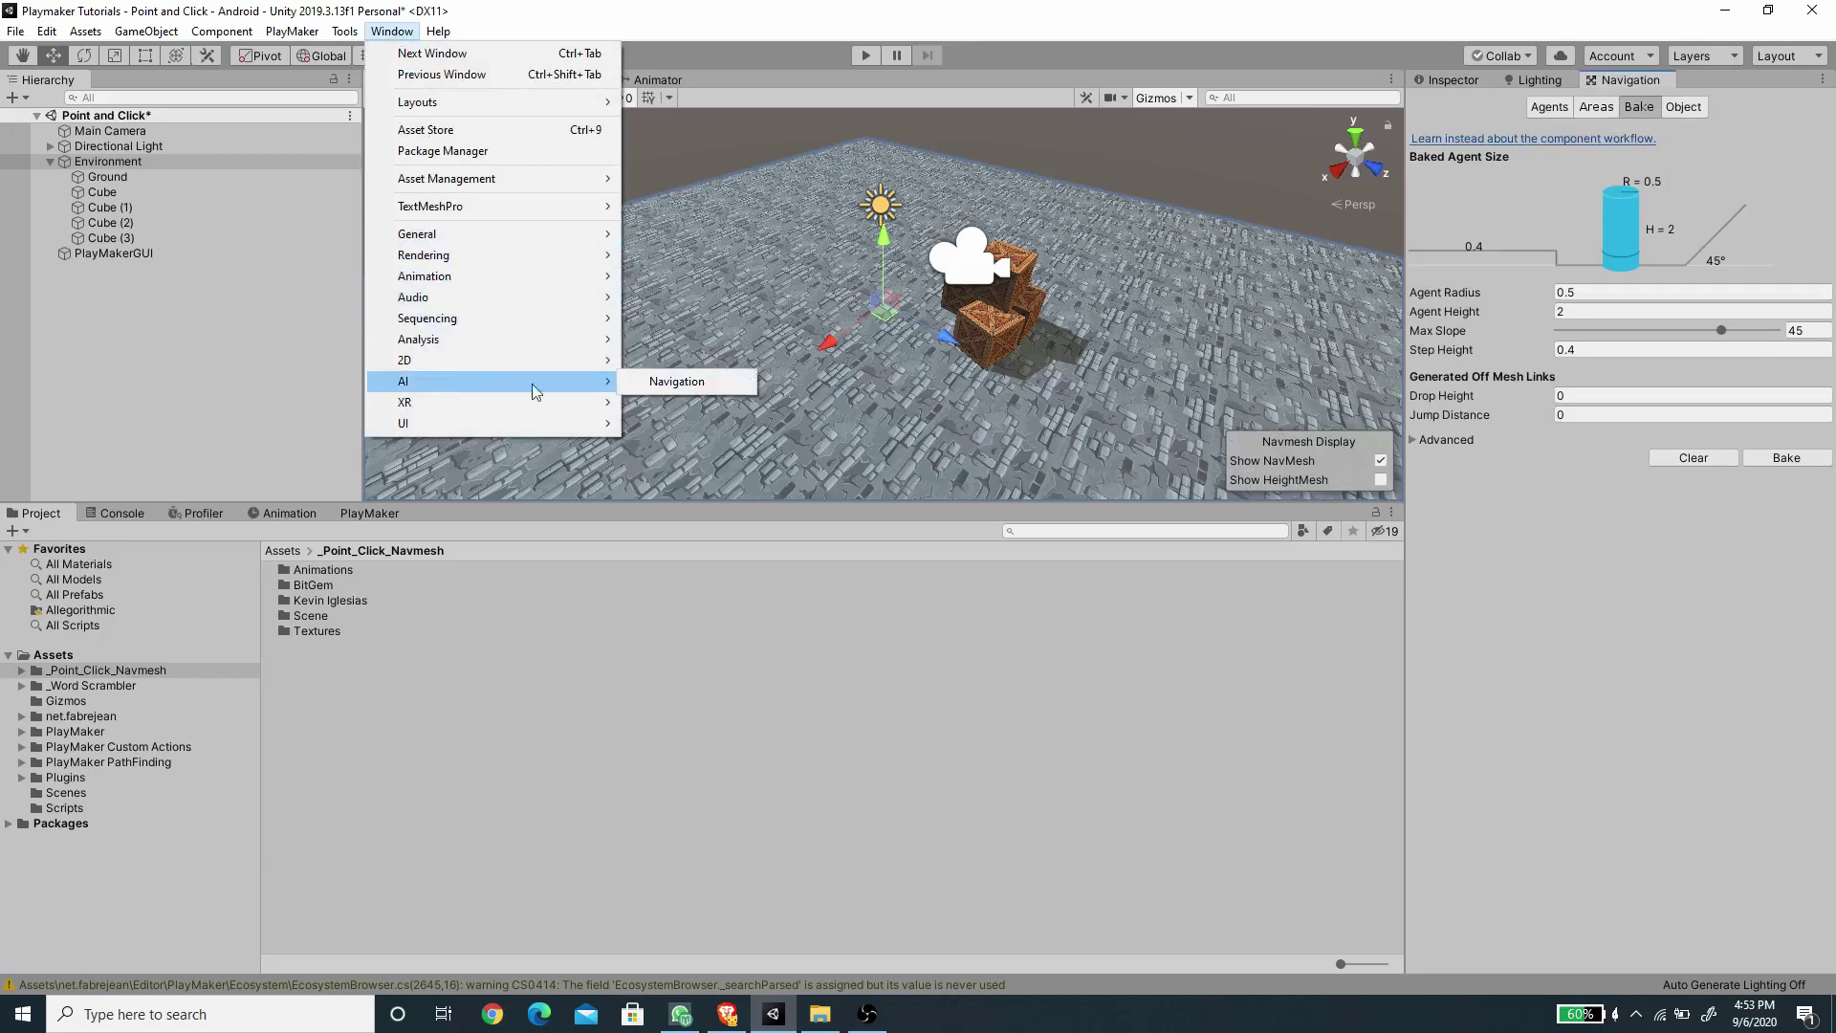
left_click(1631, 629)
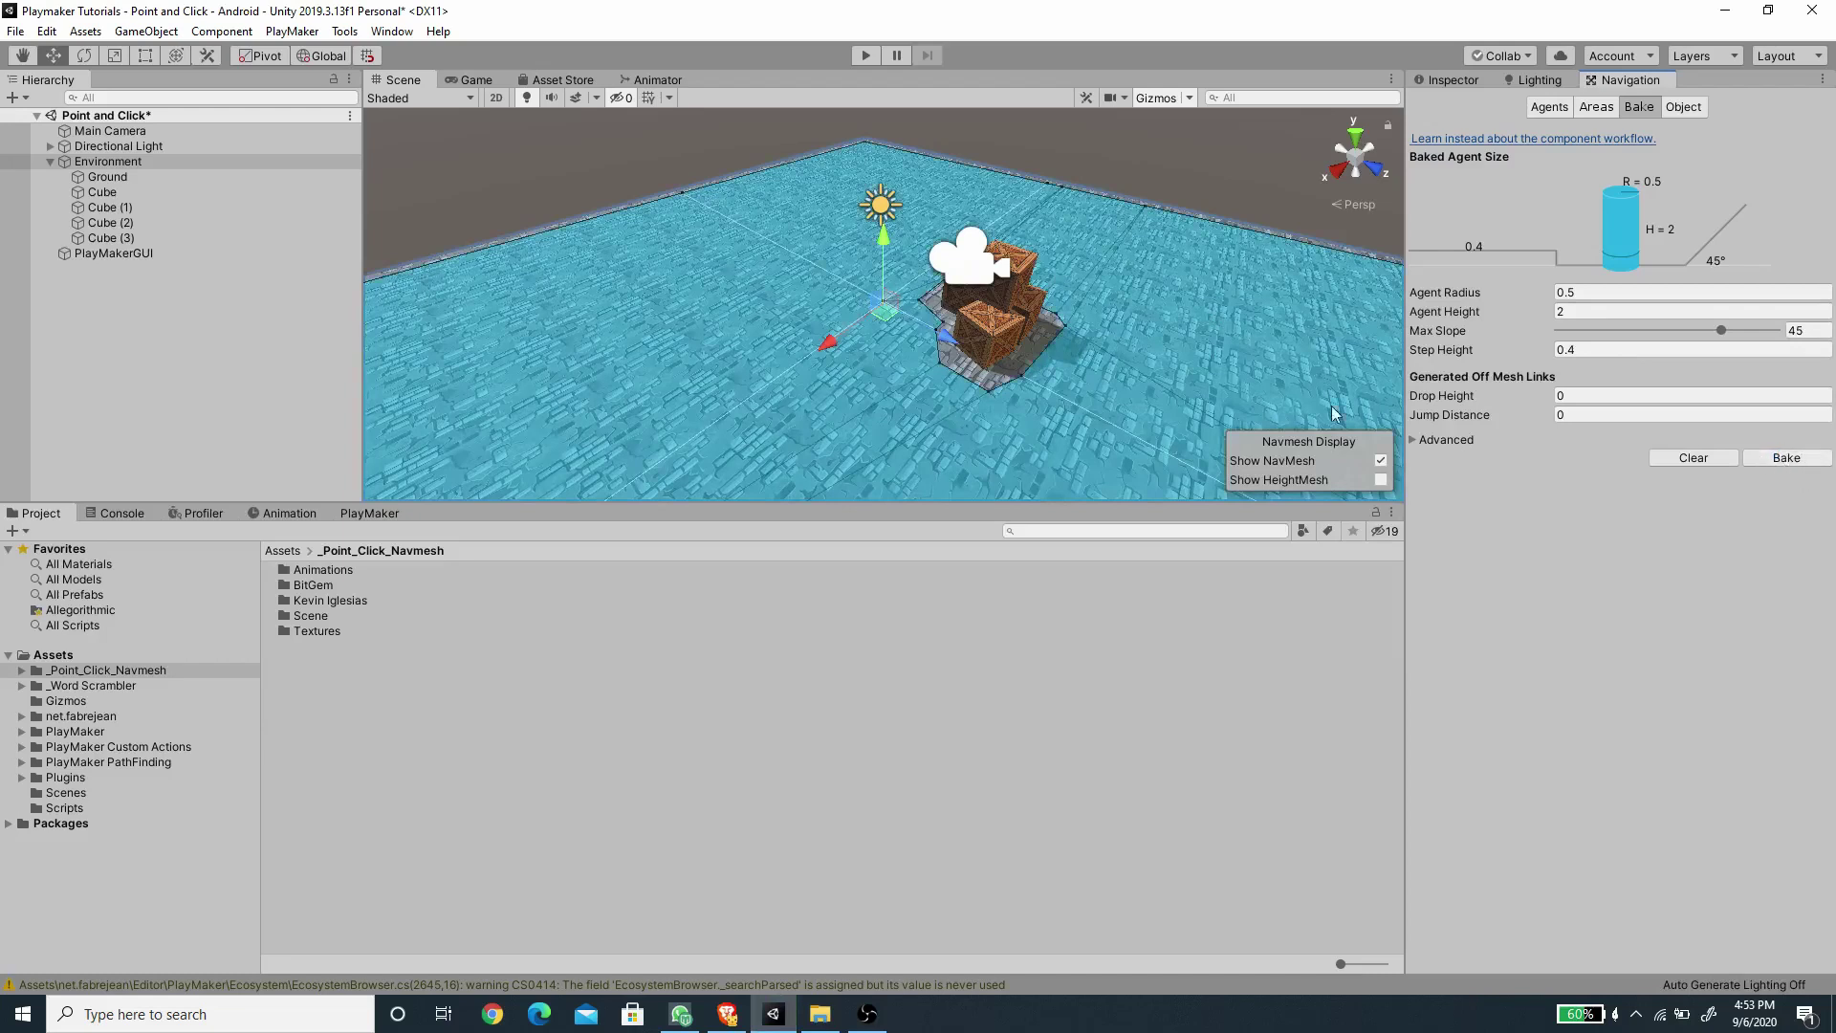
Orbit around the crates to check the baked NavMesh coverage, then return to the Inspector.
left_click_drag(731, 287, 902, 283, "alt")
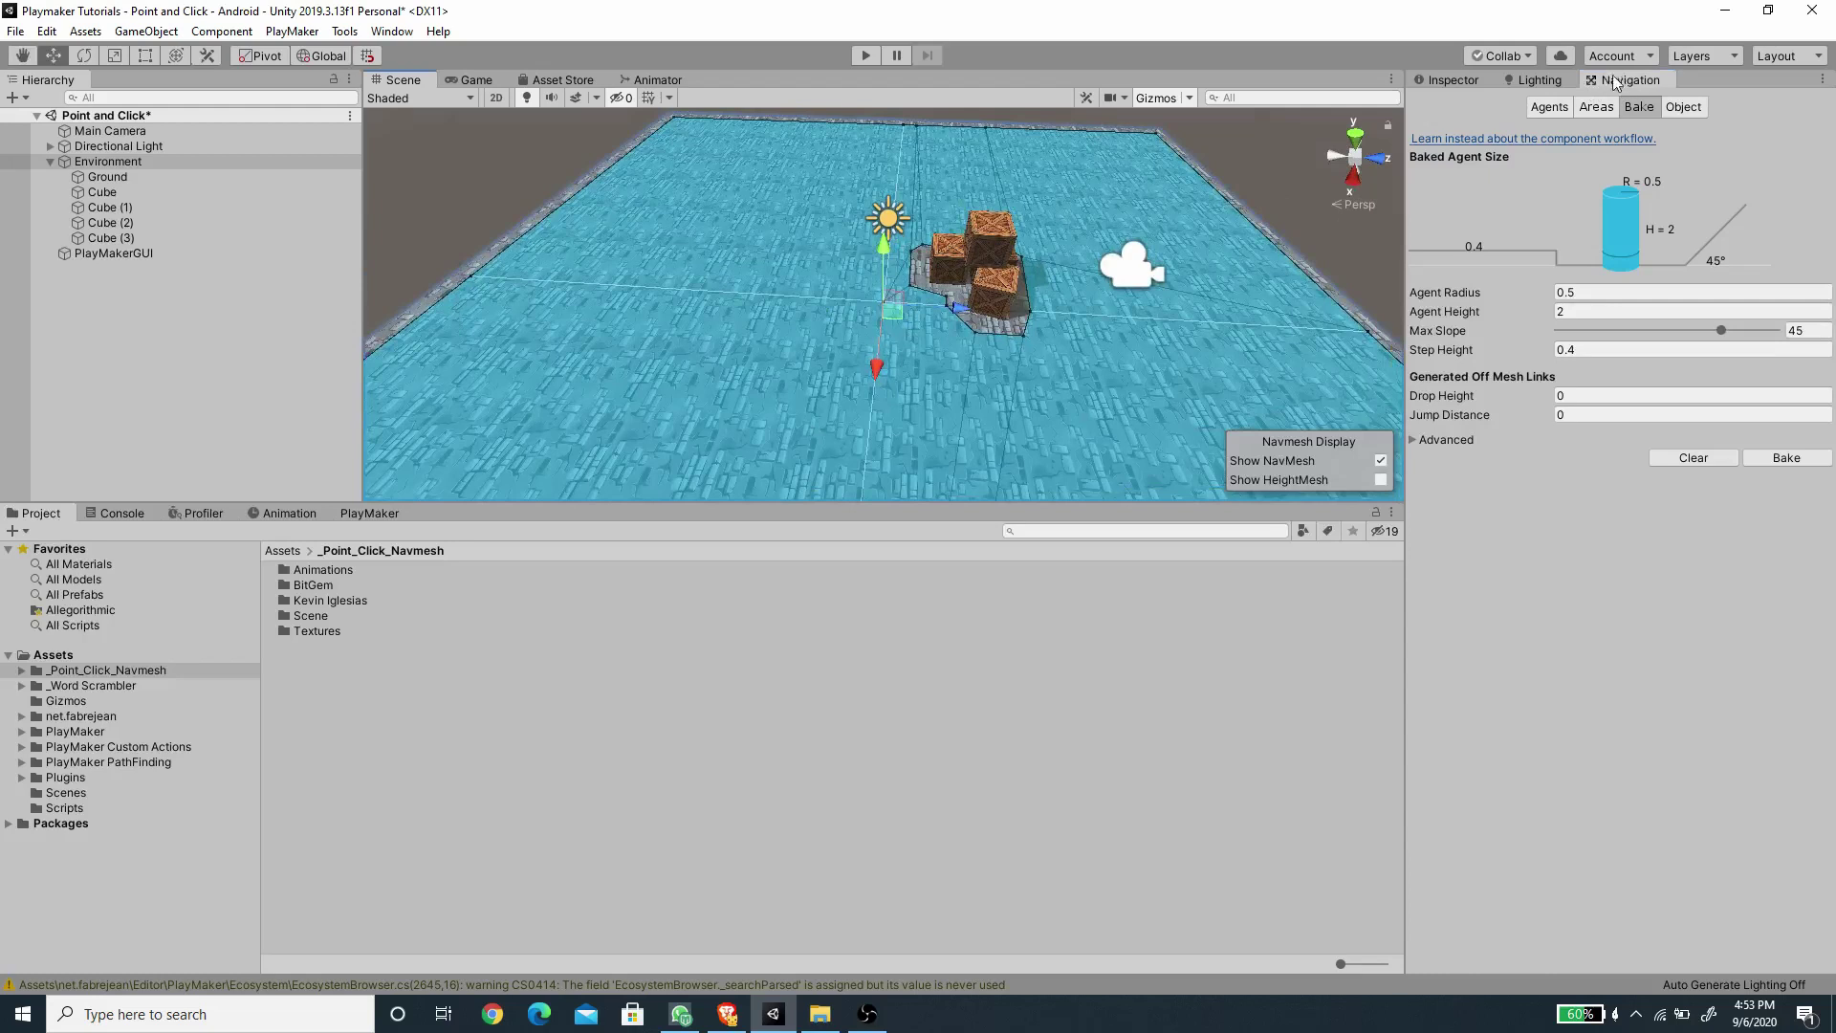
left_click_drag(1090, 286, 797, 328, "alt")
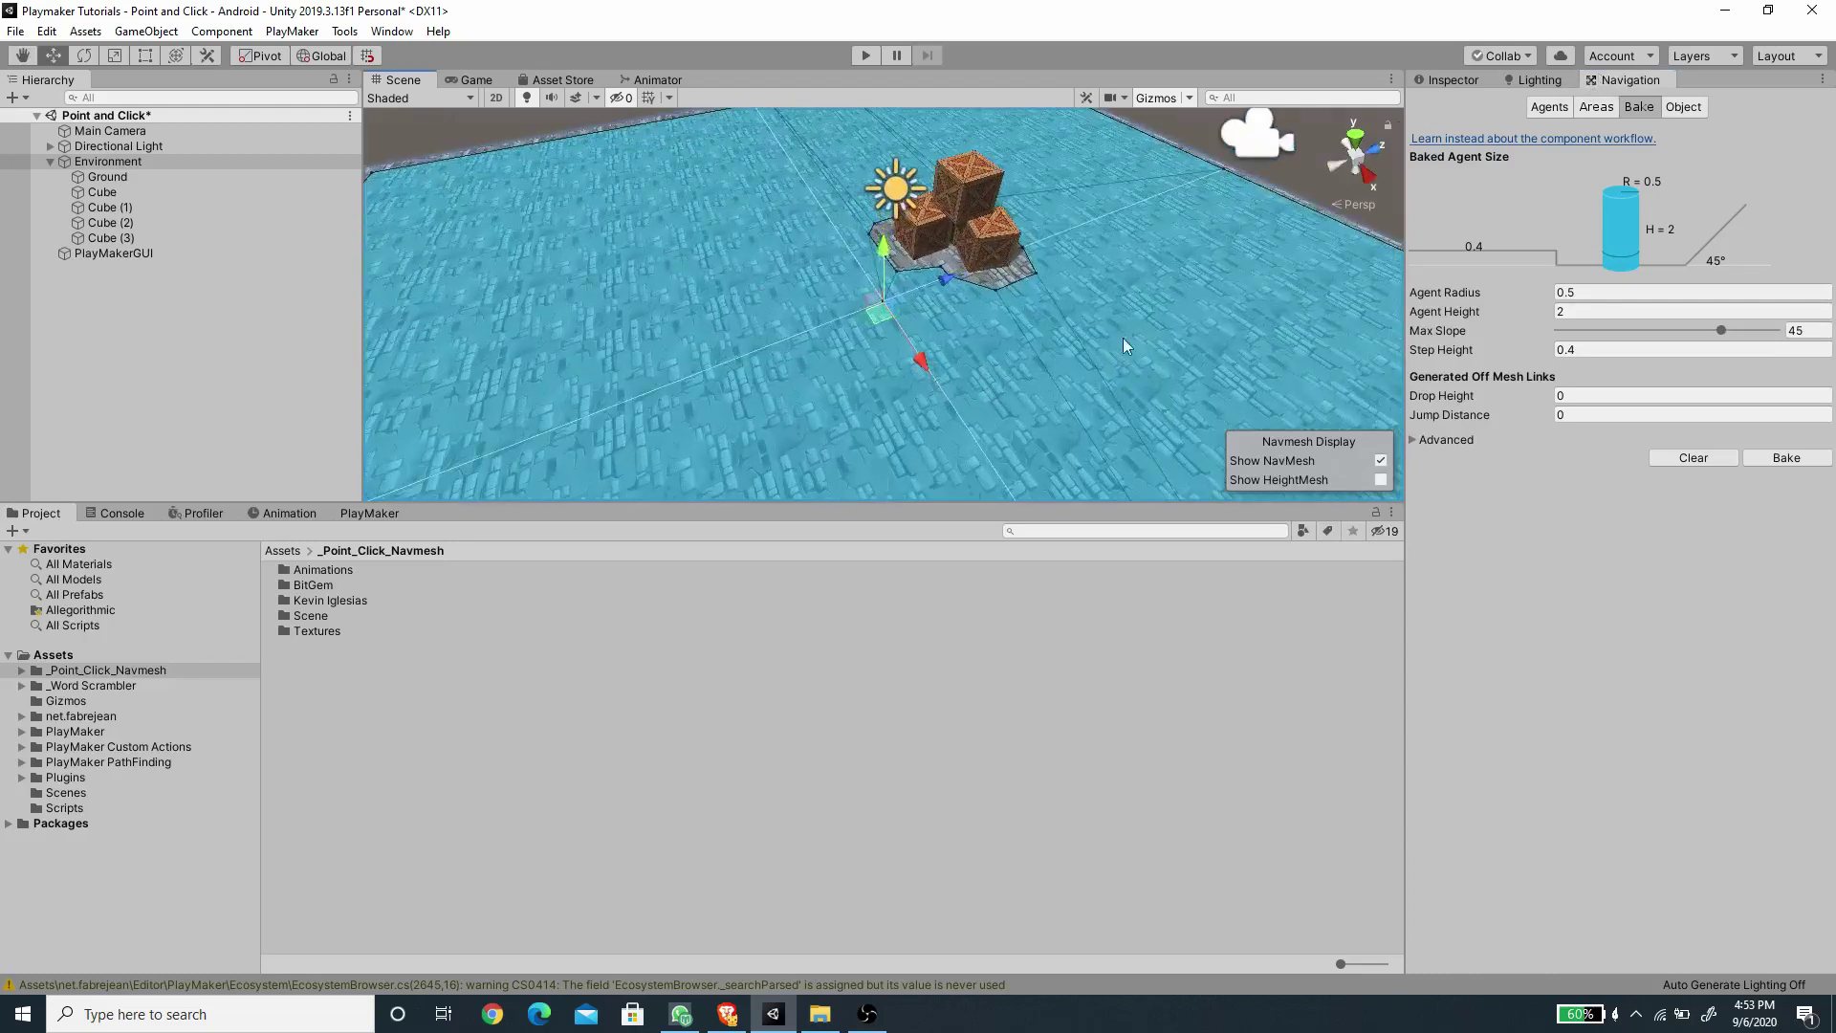
left_click_drag(1090, 328, 952, 271, "alt")
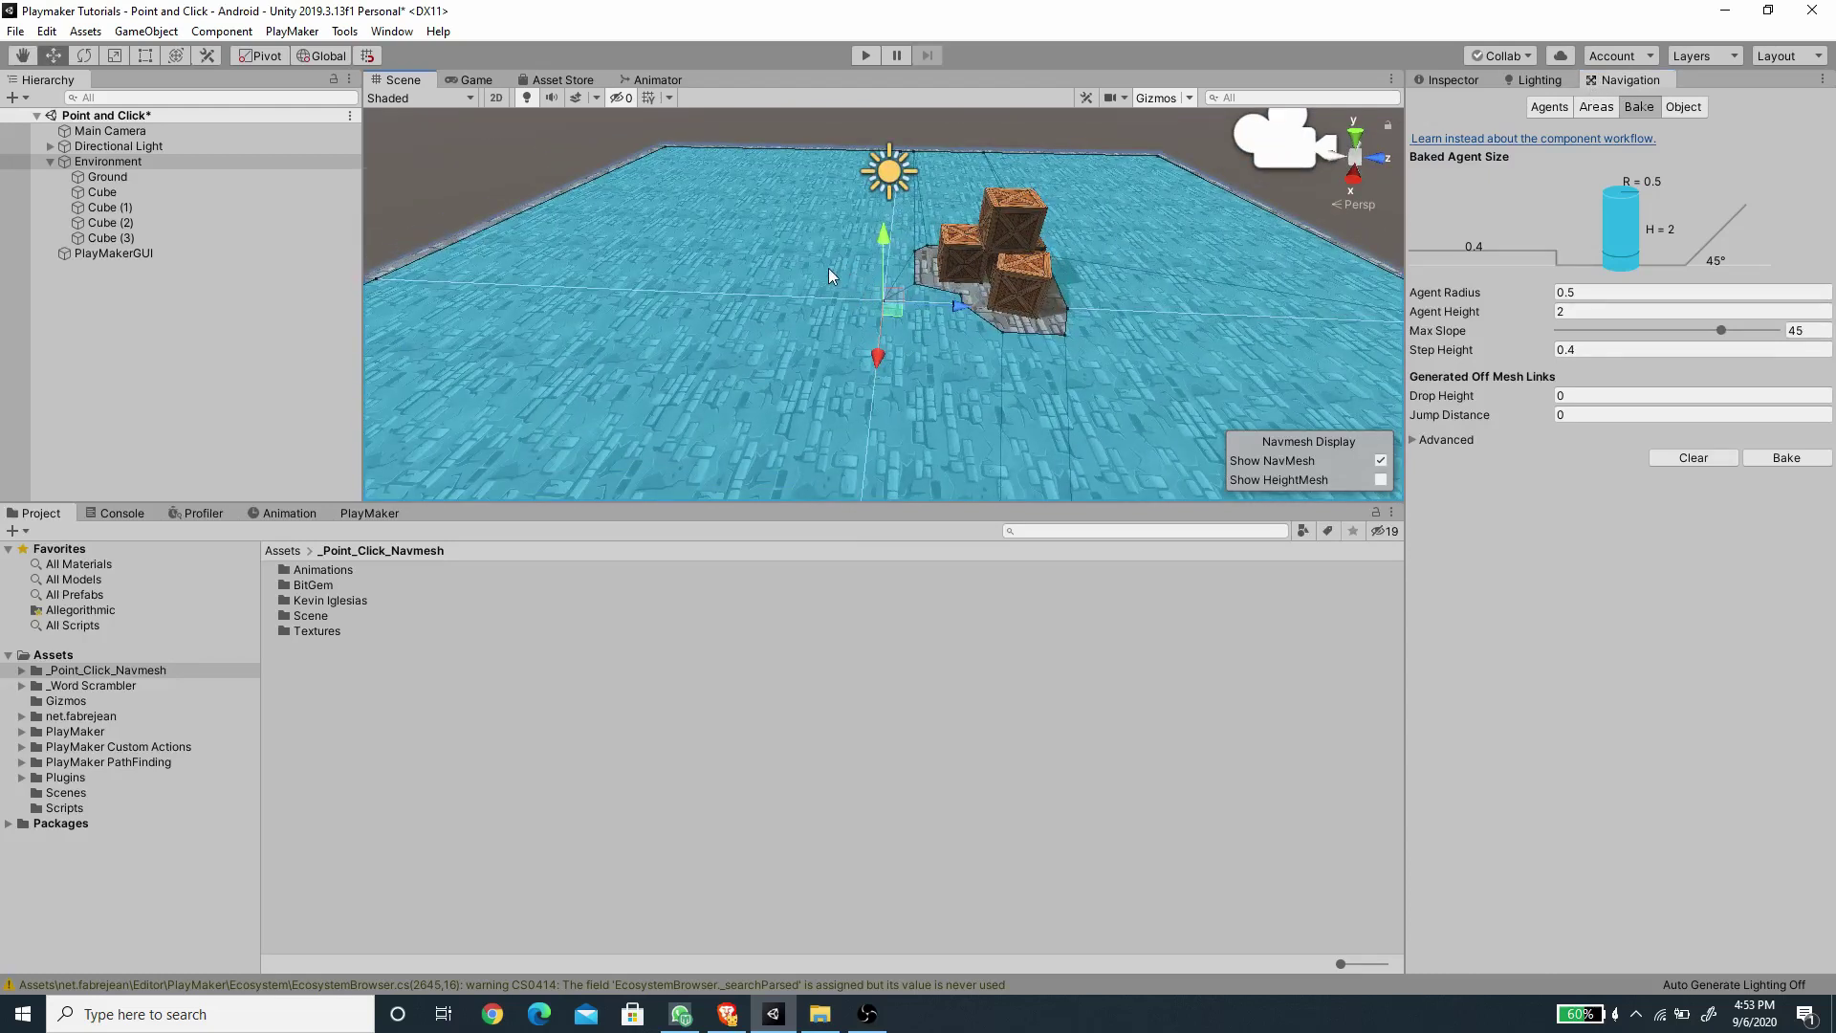
left_click_drag(1148, 231, 999, 311, "alt")
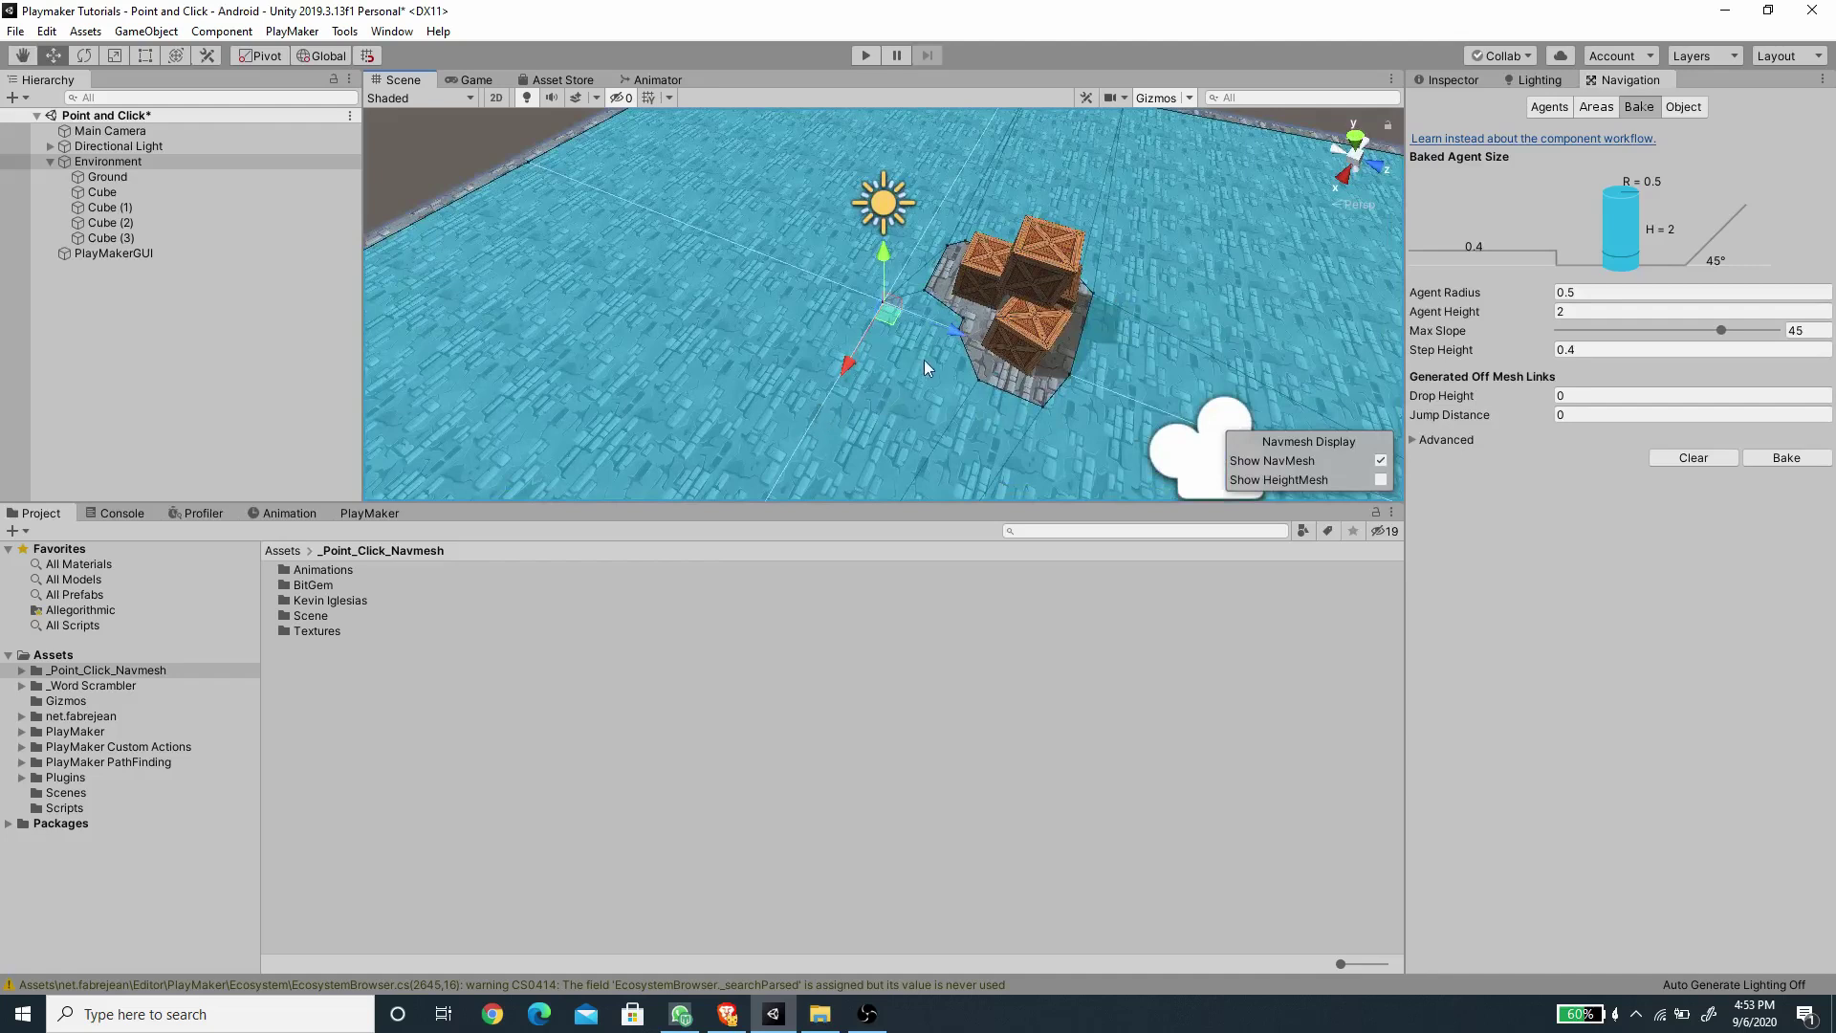
left_click_drag(1121, 415, 1482, 82, "alt")
left_click(1473, 79)
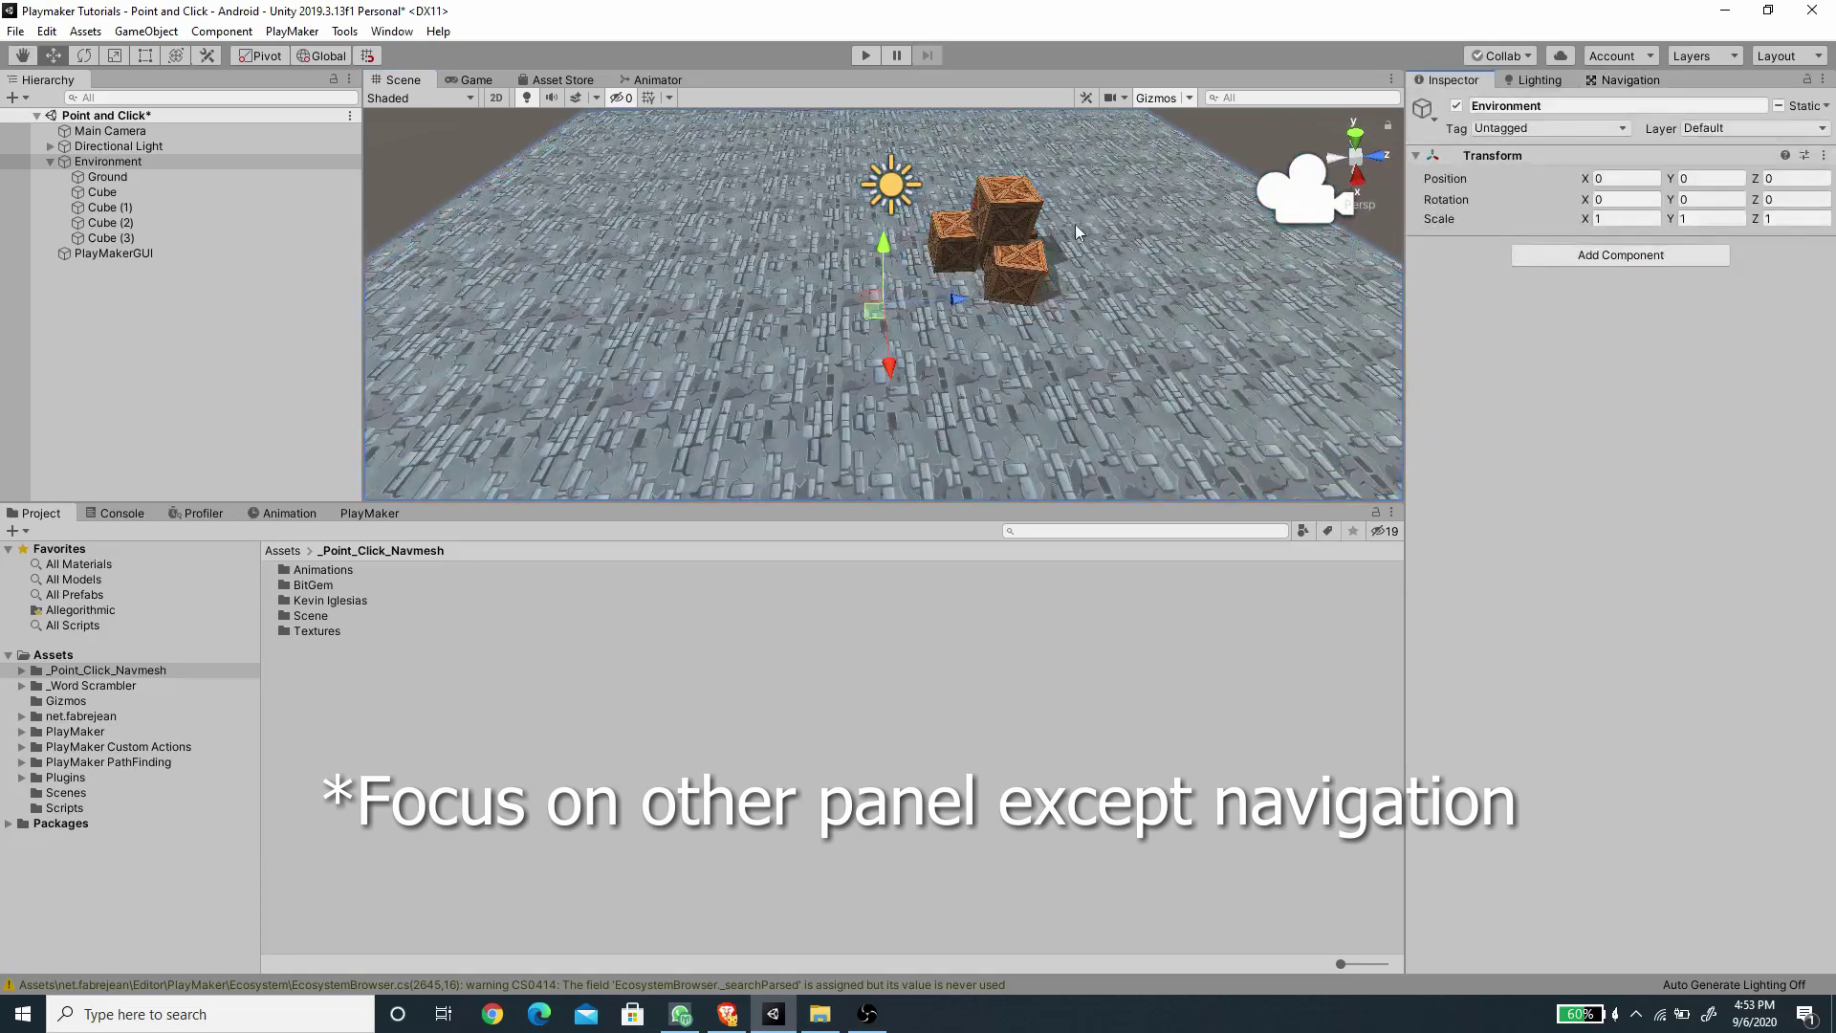
Collapse the Environment object and save the scene.
left_click_drag(1041, 168, 669, 201, "alt")
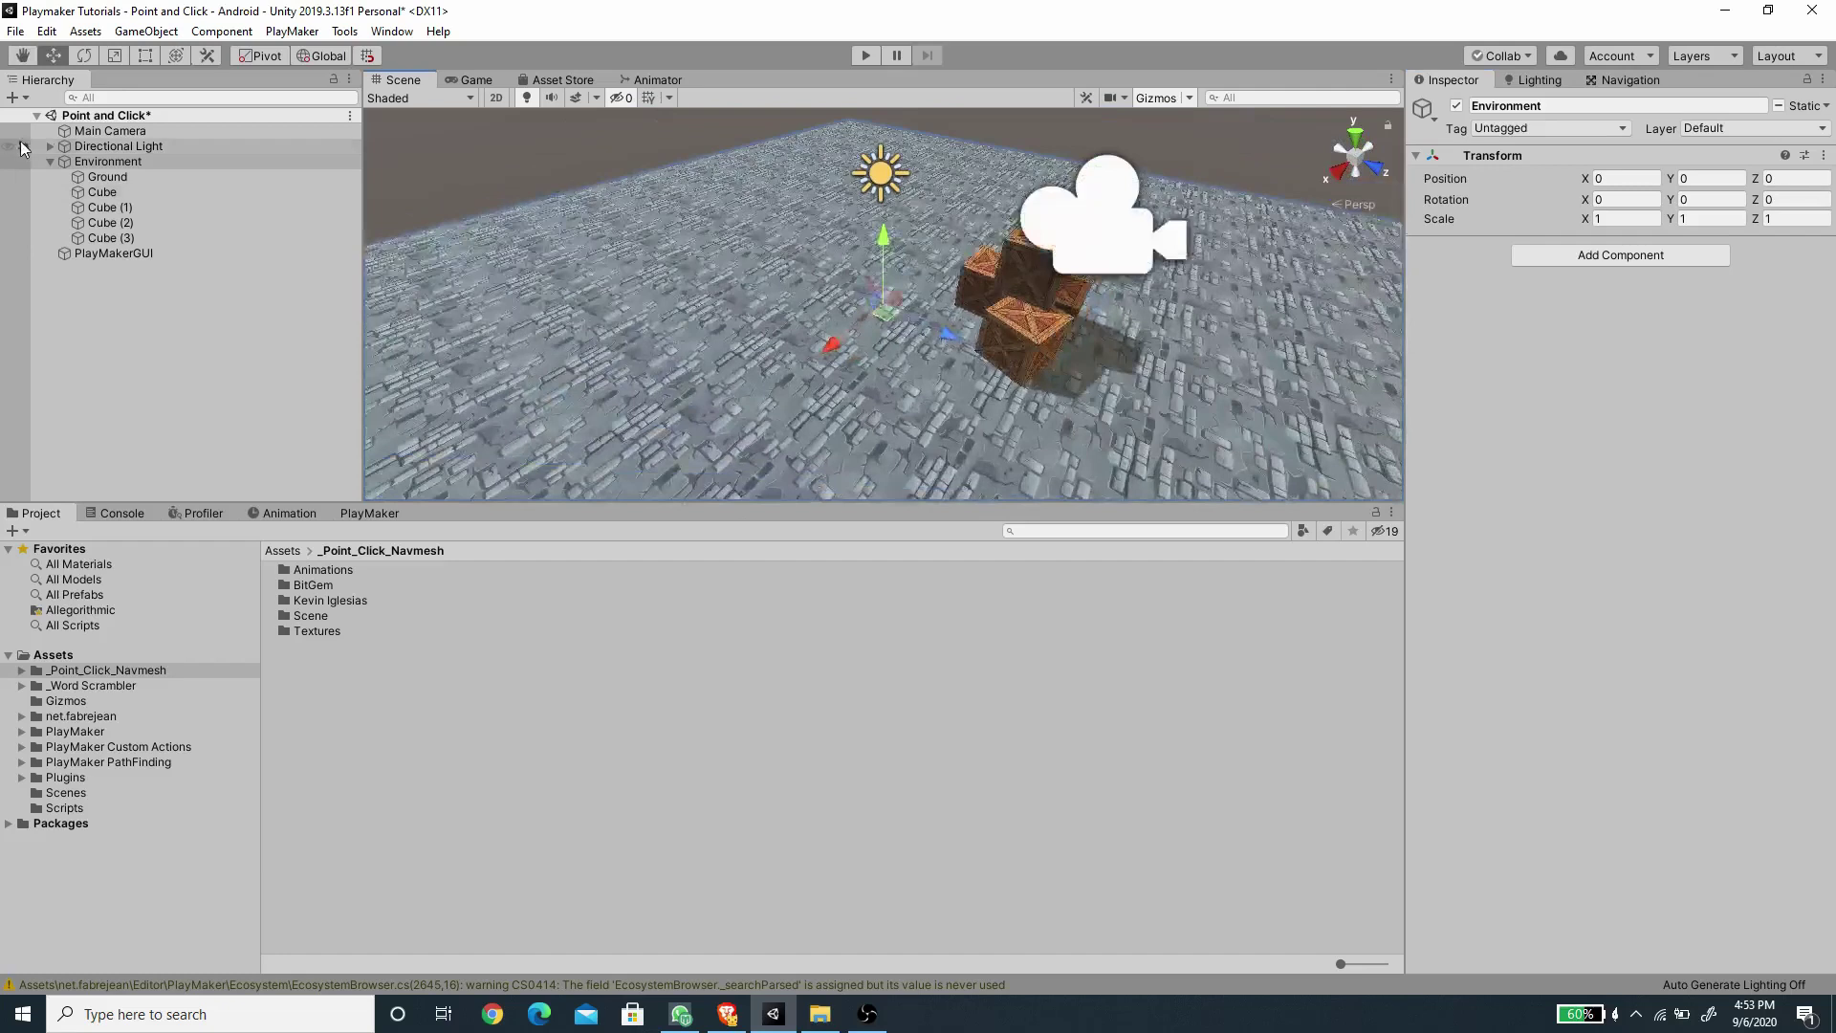
left_click(50, 162)
key("ctrl+s")
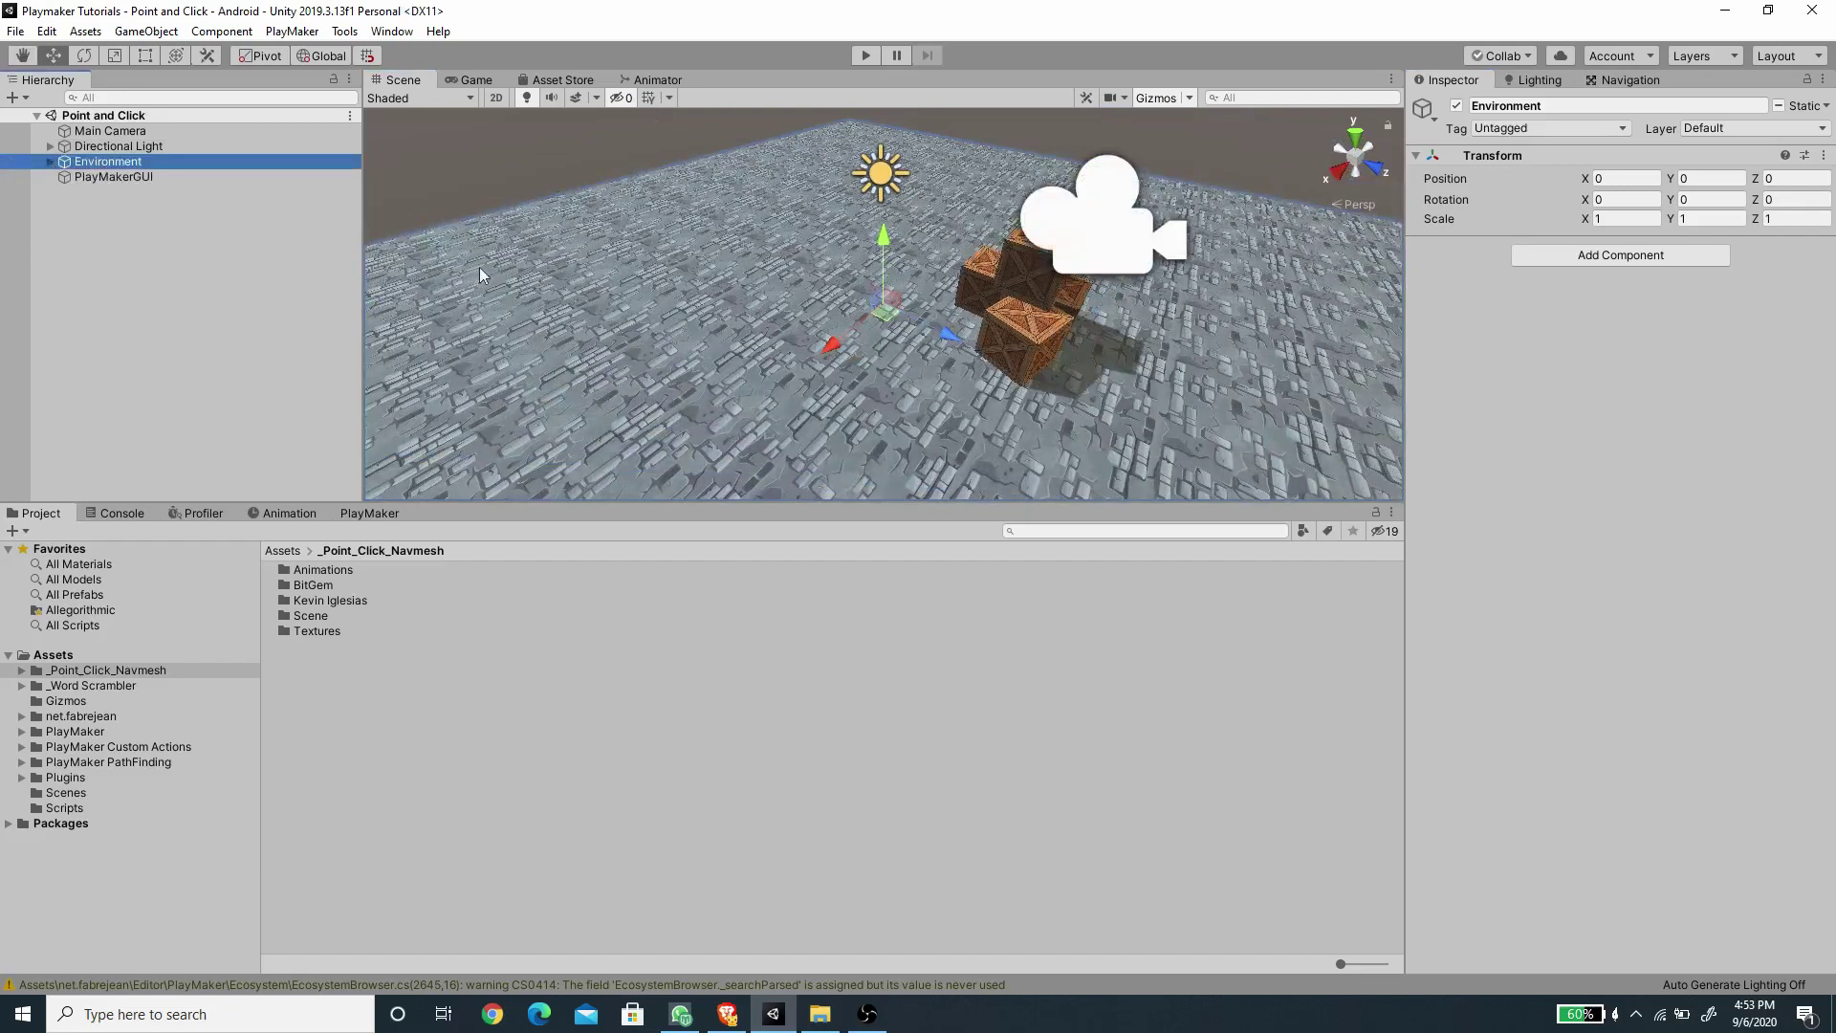
Open the BitGem > Police_Officer_SC folder in the Project panel.
left_click_drag(790, 273, 796, 312, "alt")
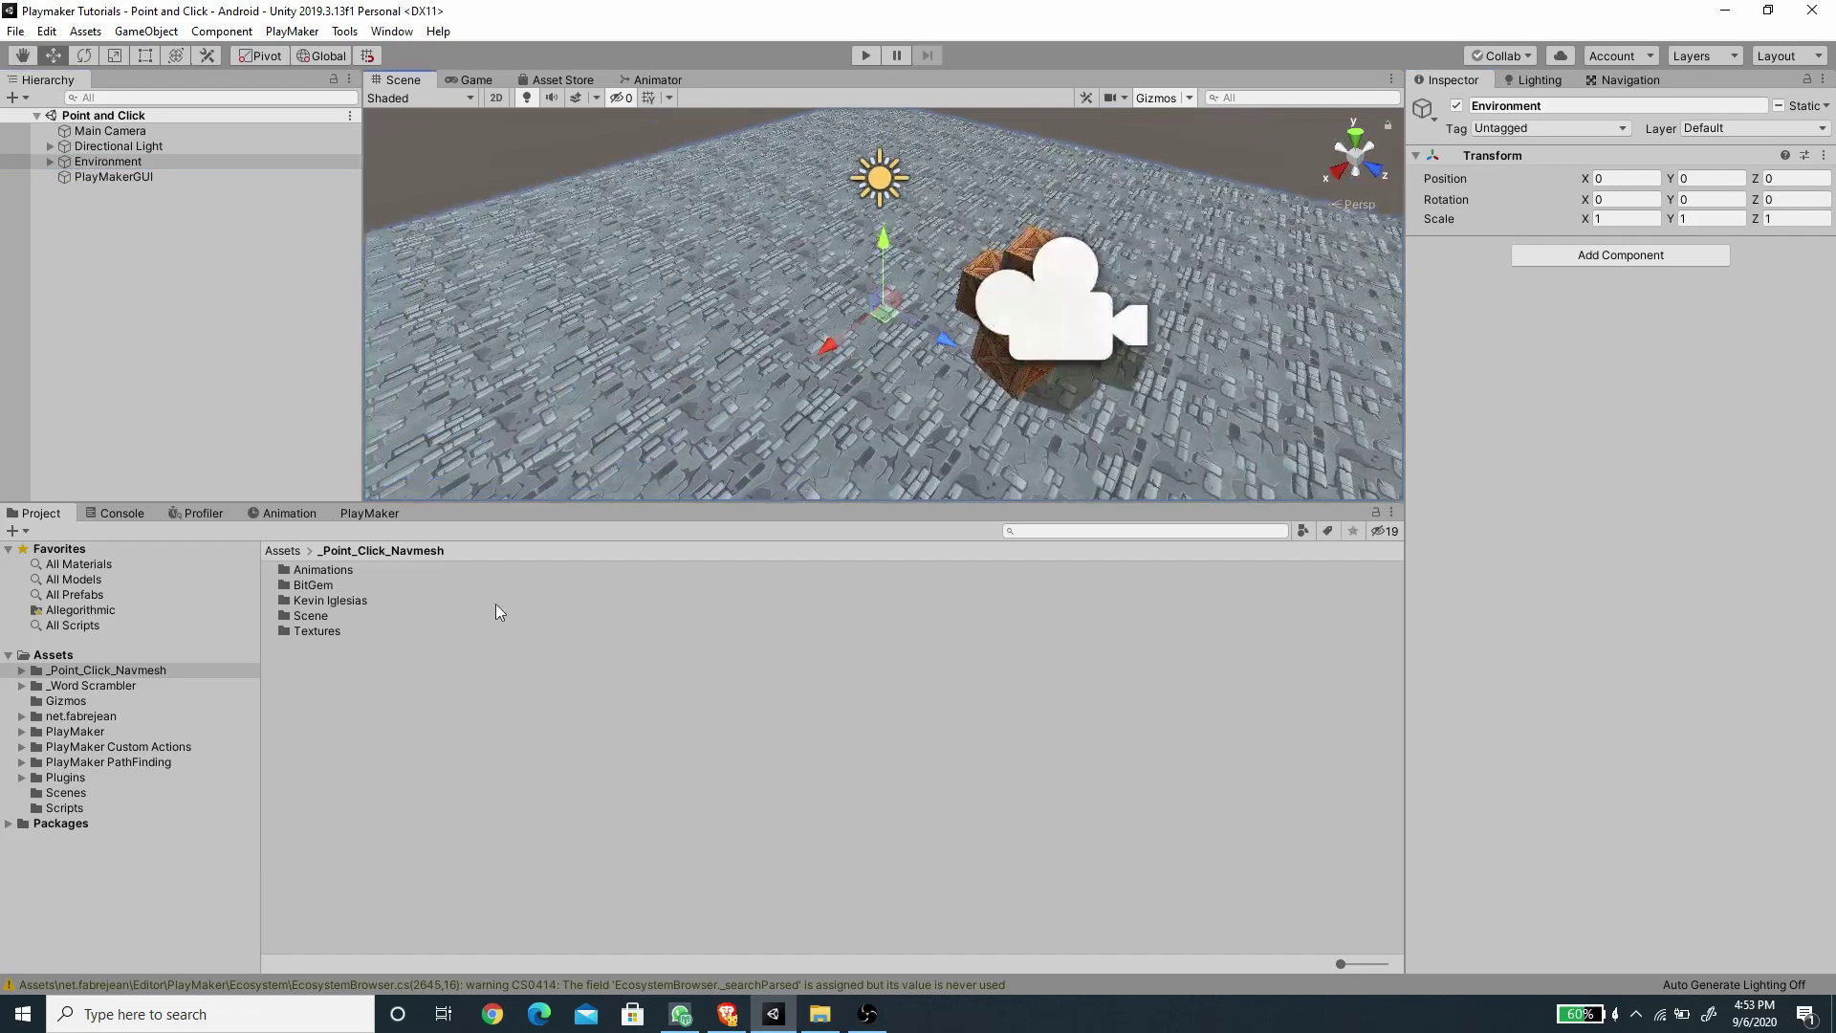
left_click(315, 586)
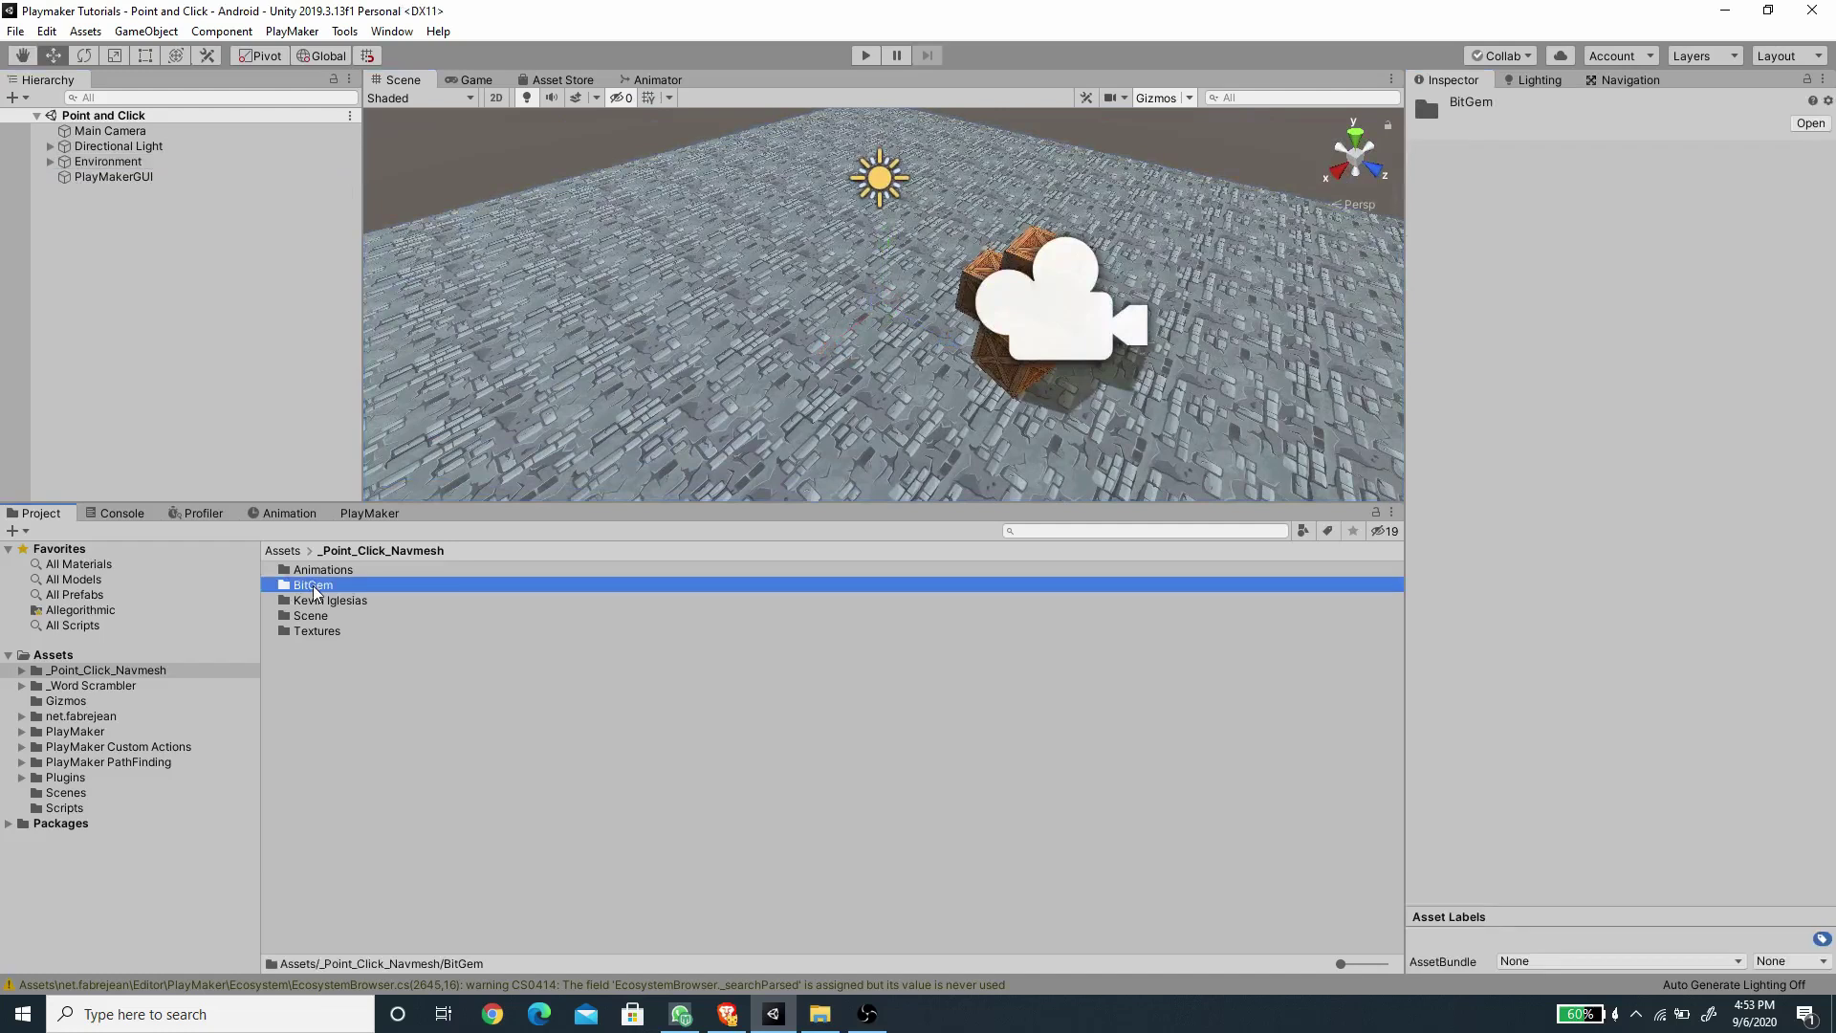
double_click(316, 586)
left_click(340, 571)
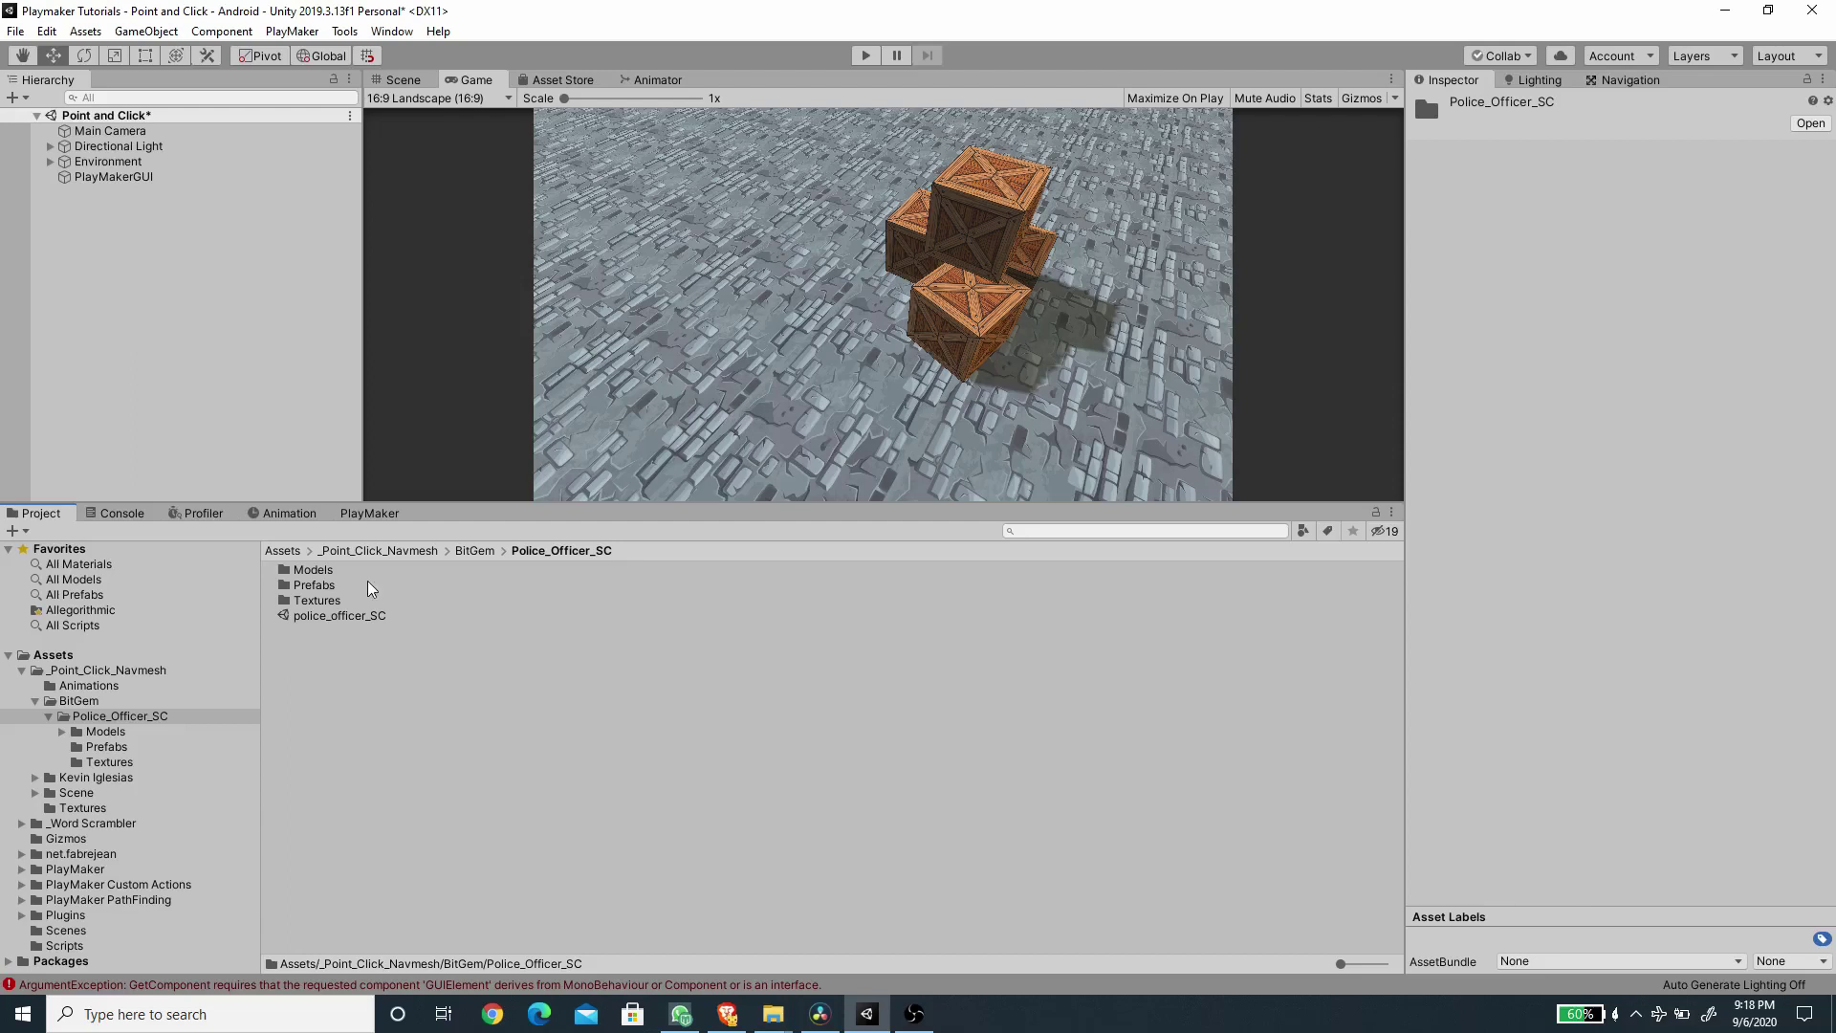
Set the cop model's Rig Animation Type to Humanoid, then go back to the Prefabs folder.
double_click(315, 571)
left_click(300, 586)
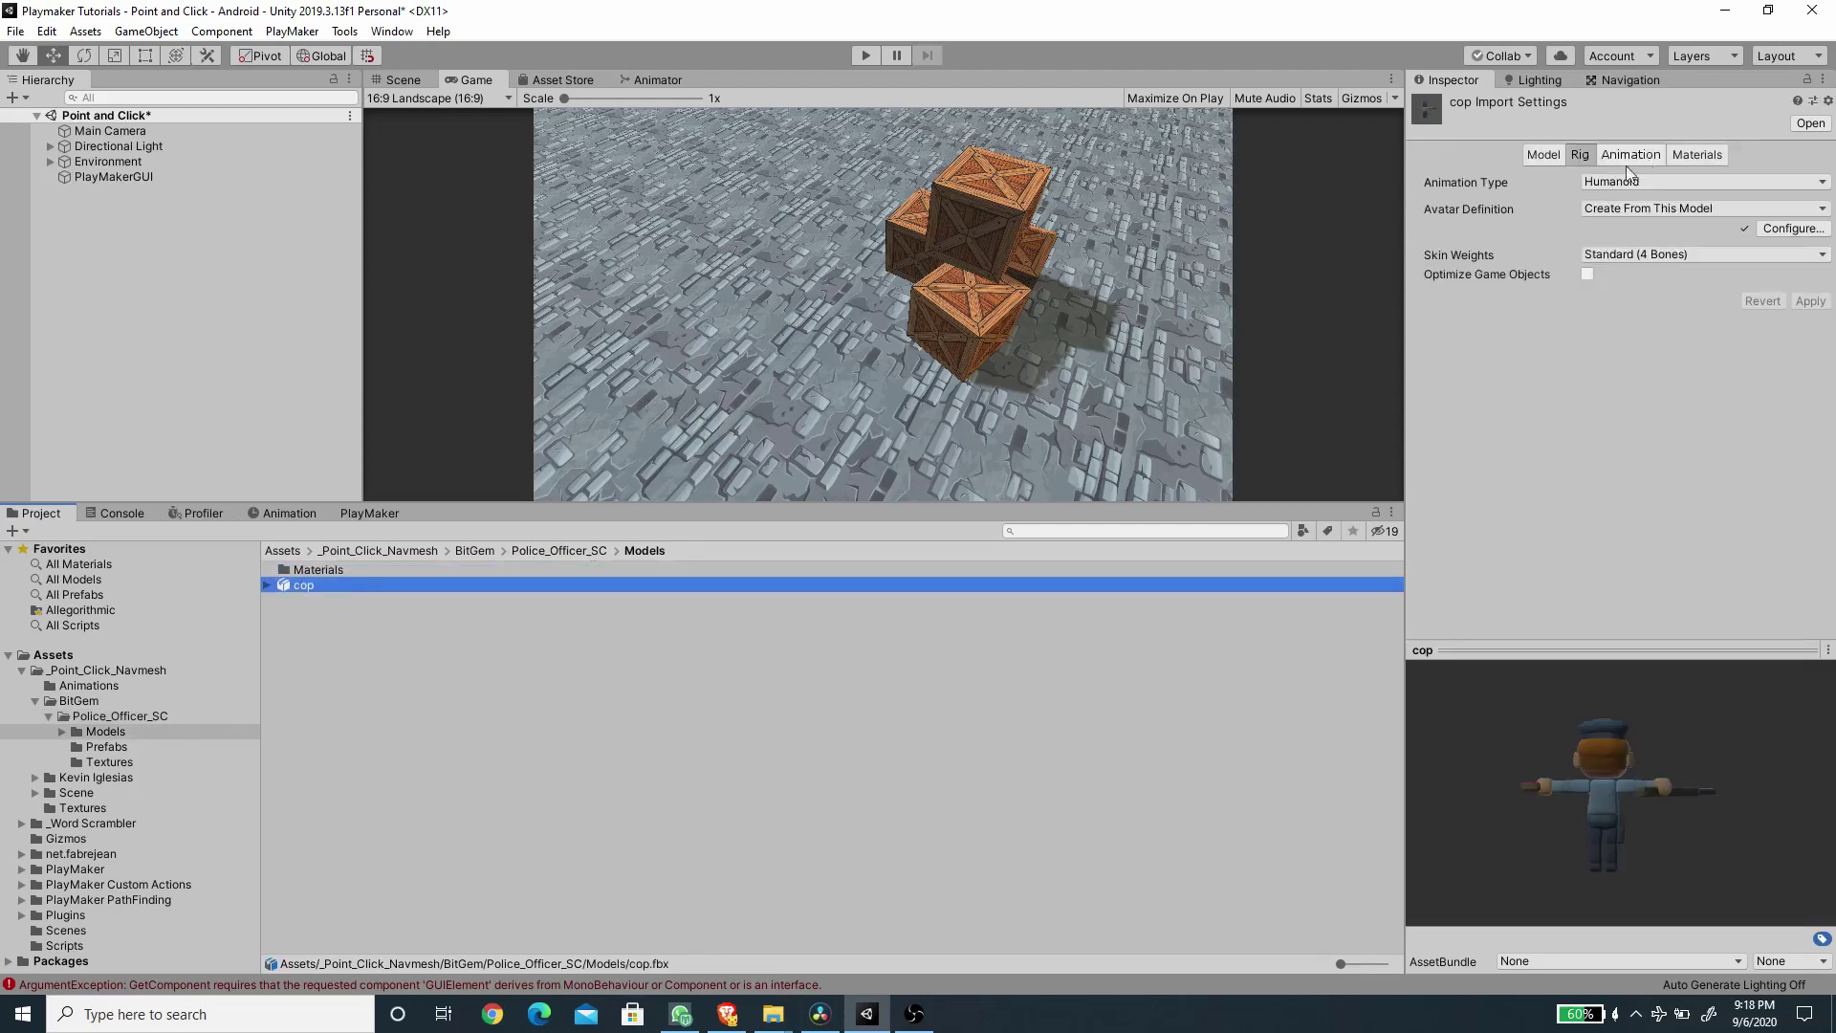
left_click(1639, 179)
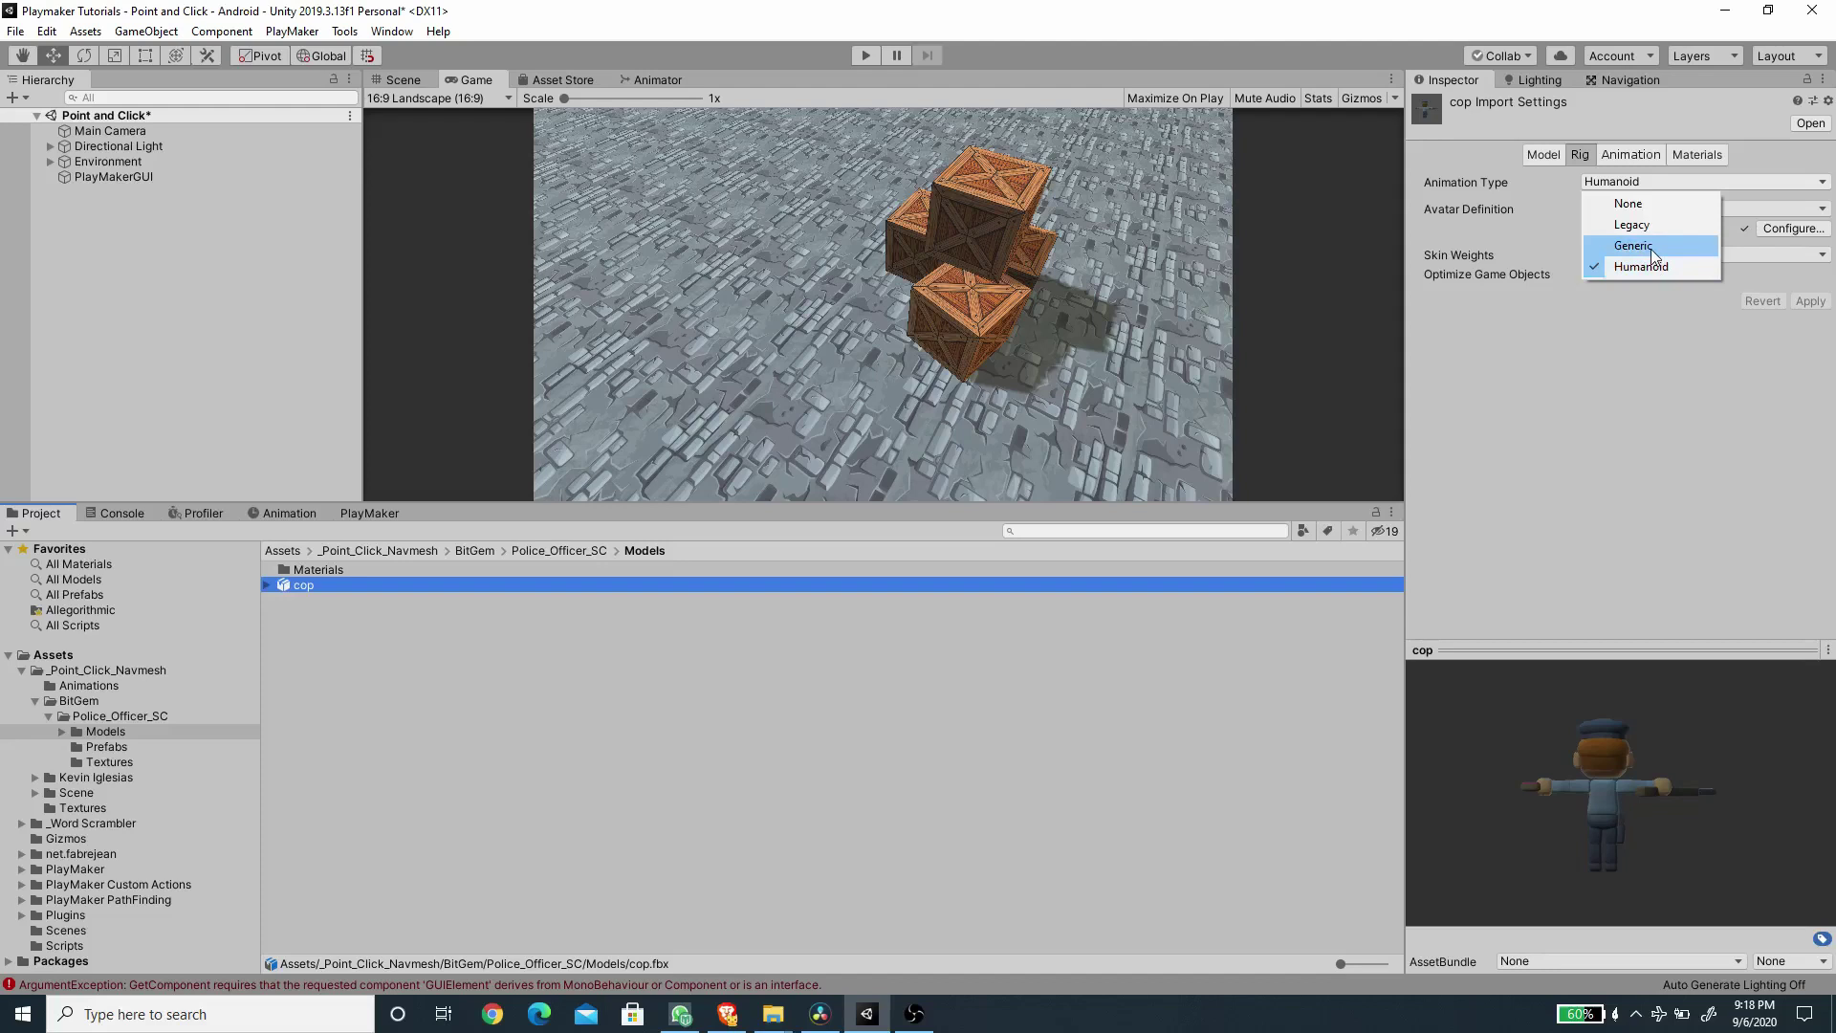
left_click(1651, 264)
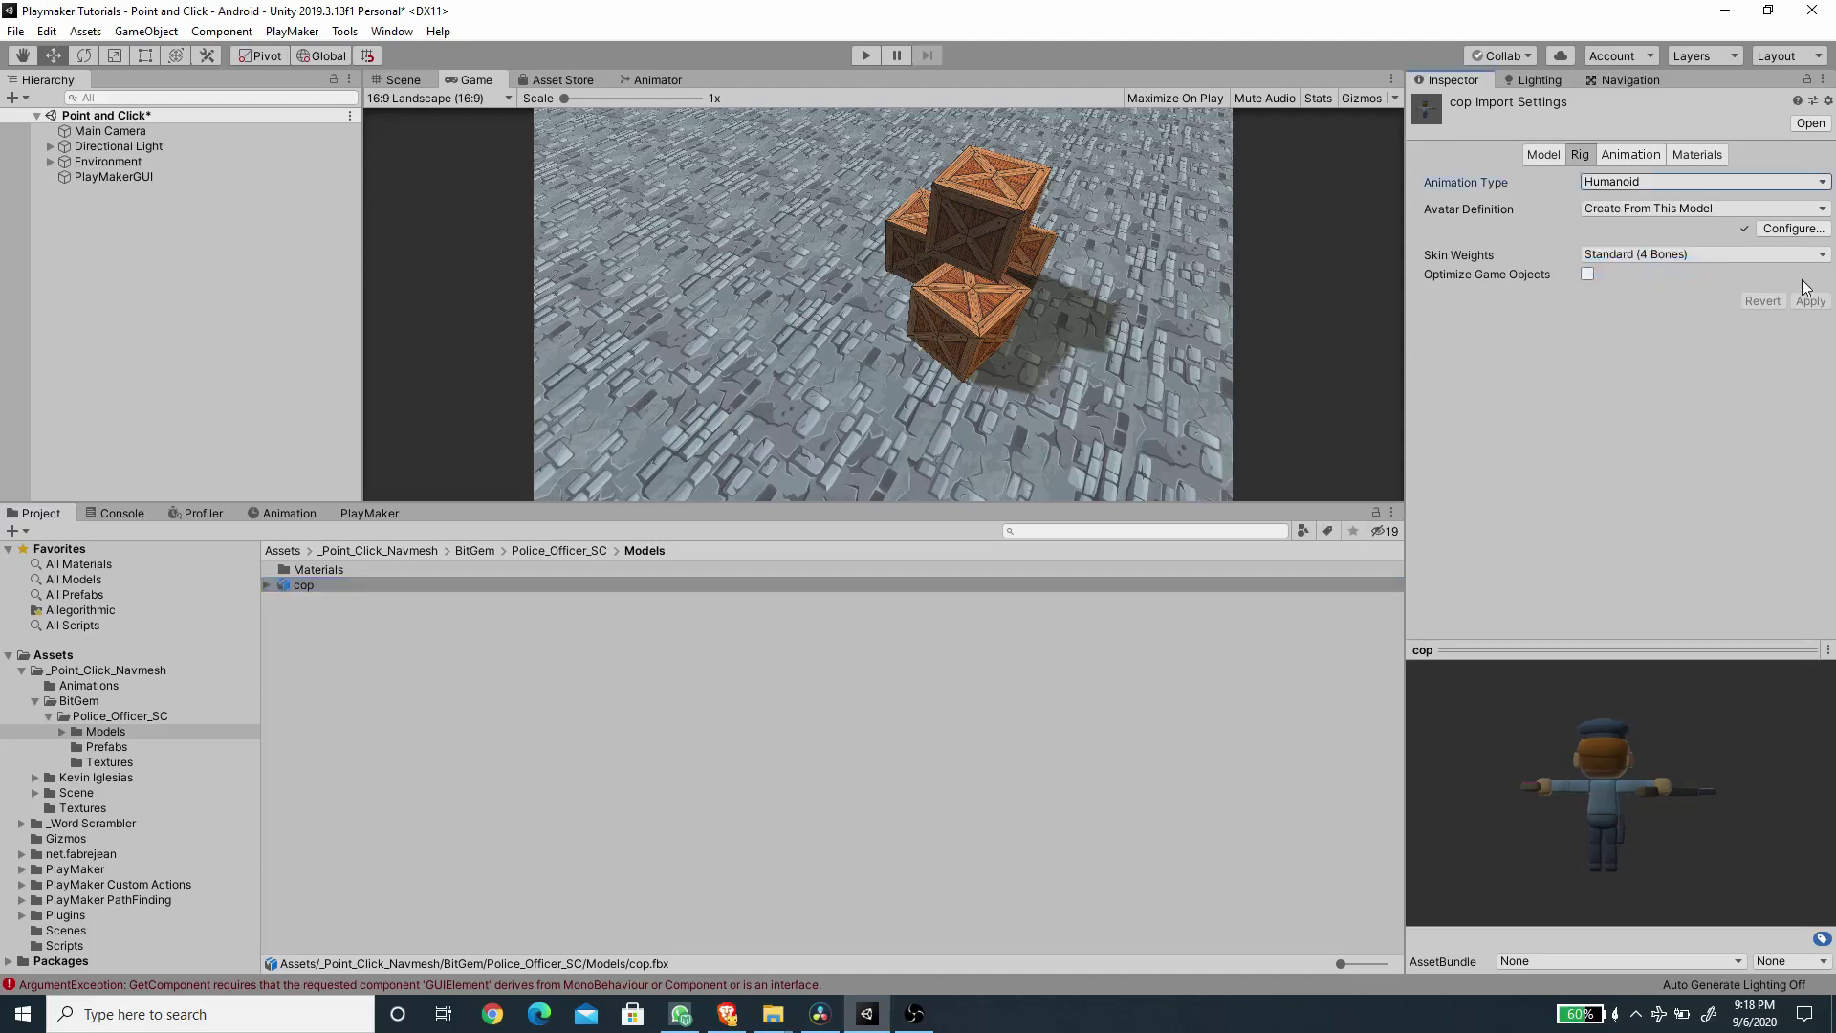
left_click(117, 715)
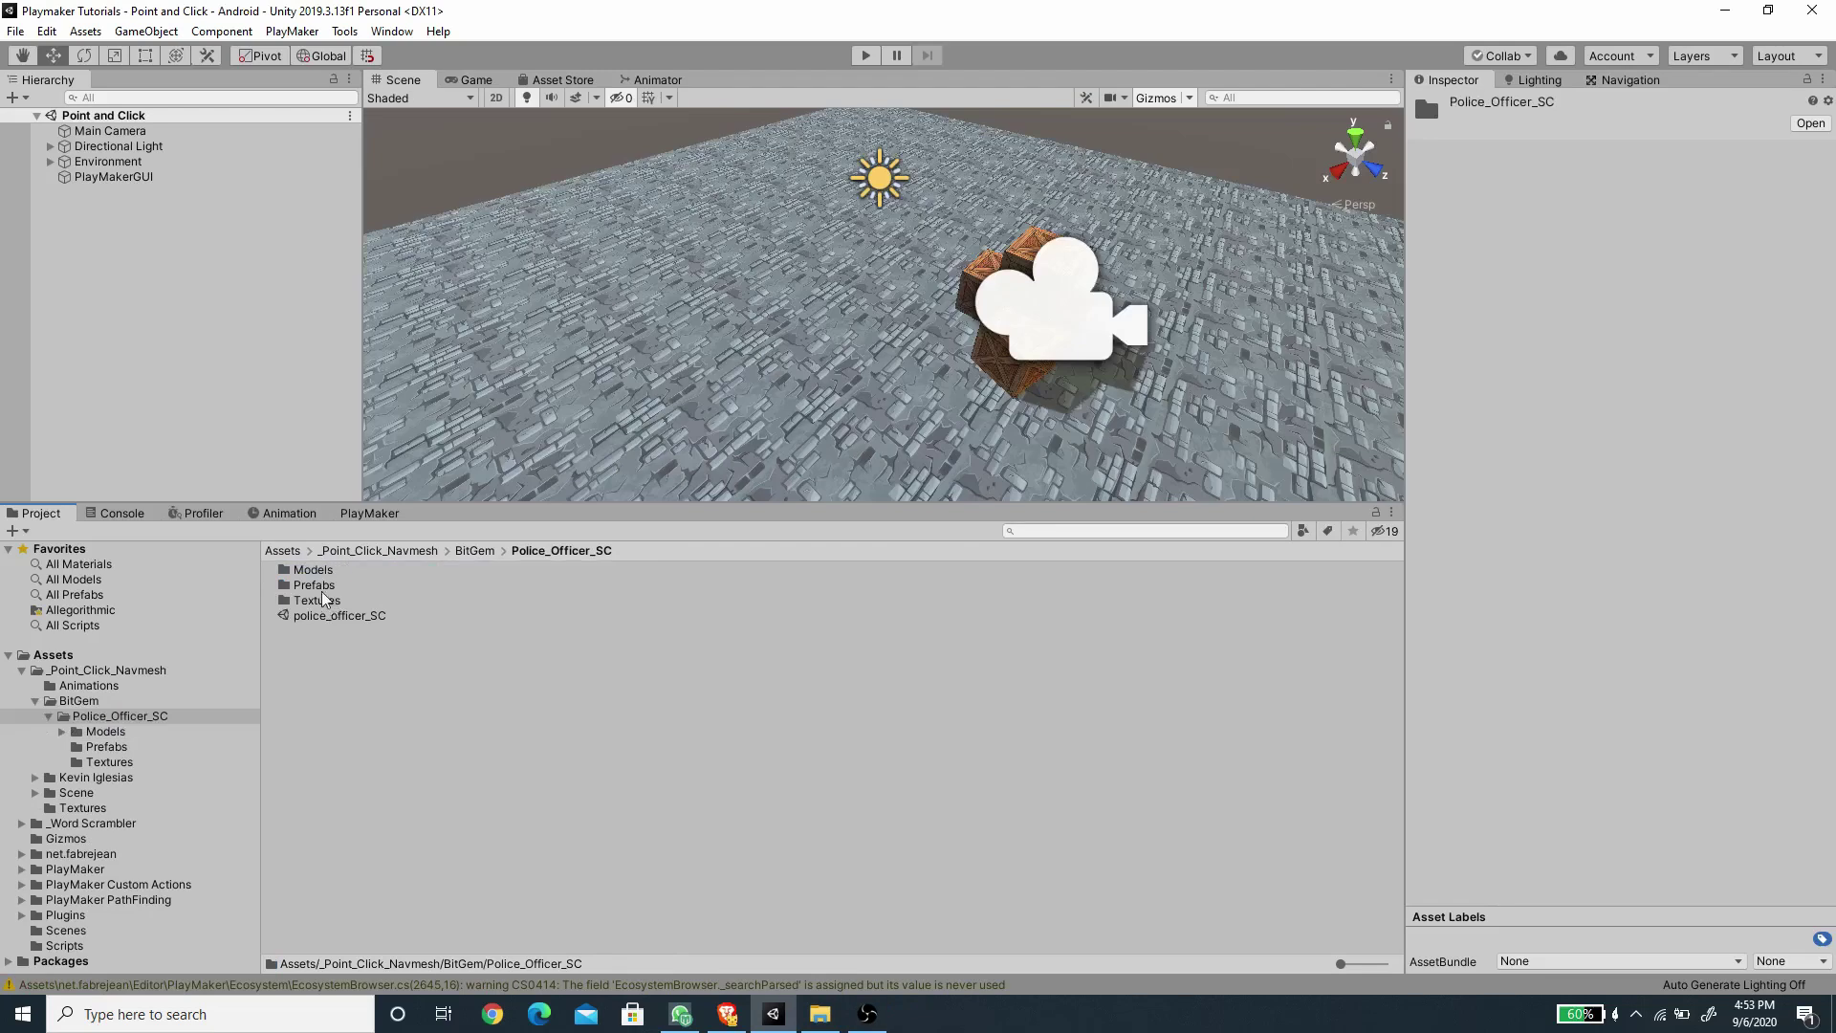
left_click(320, 586)
Drag the cop prefab into the scene, frame it, and open it in Prefab Mode.
double_click(320, 585)
left_click_drag(305, 572, 90, 220)
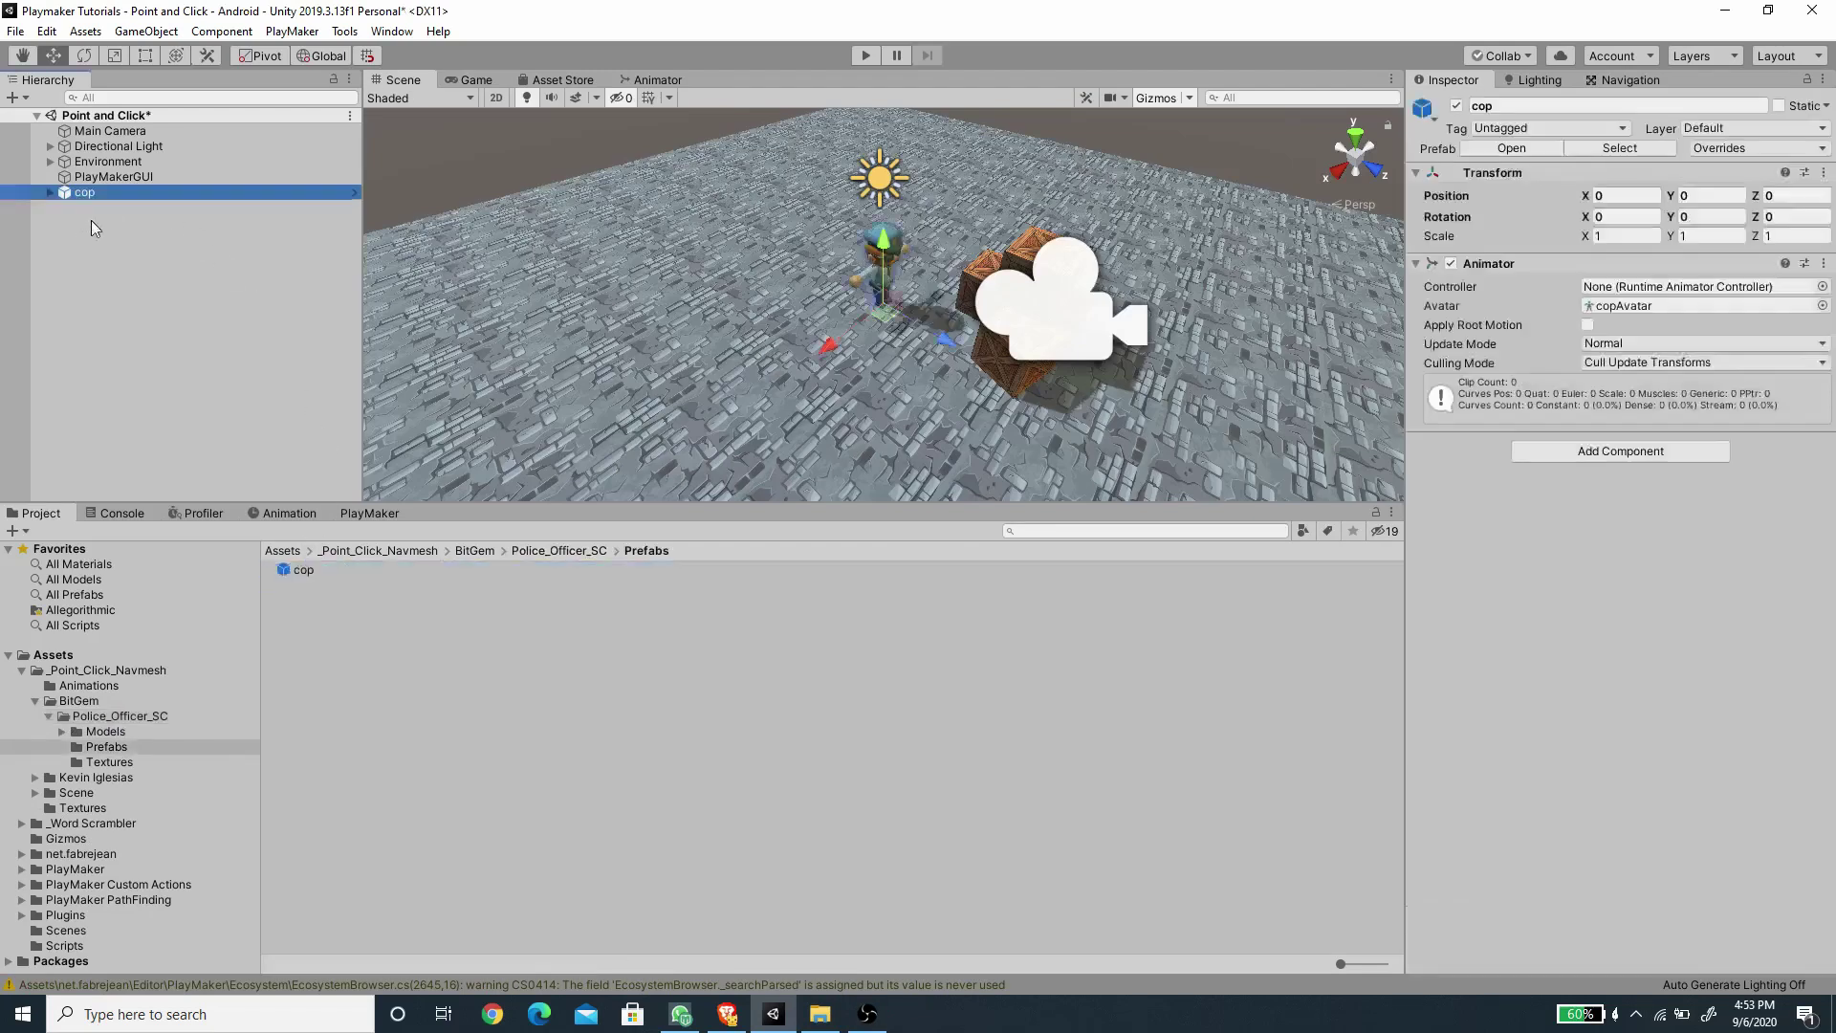
left_click_drag(752, 434, 974, 235, "alt")
key("f")
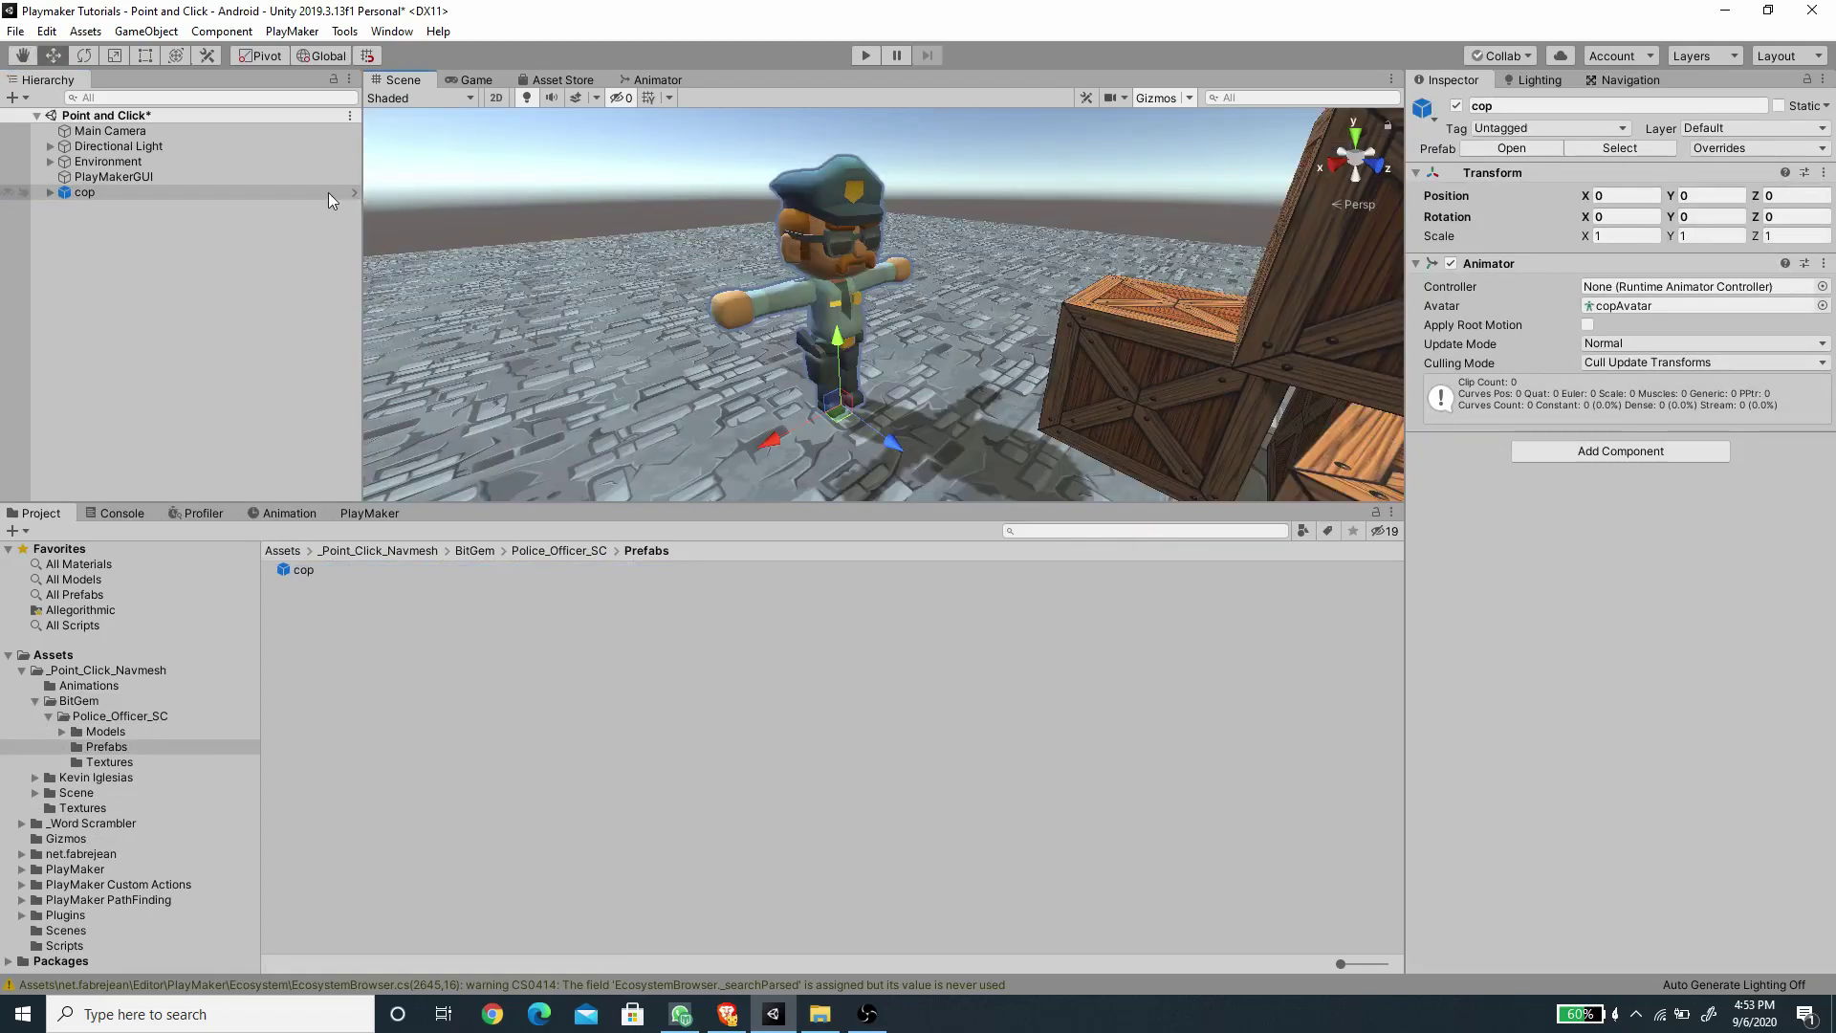
left_click(353, 194)
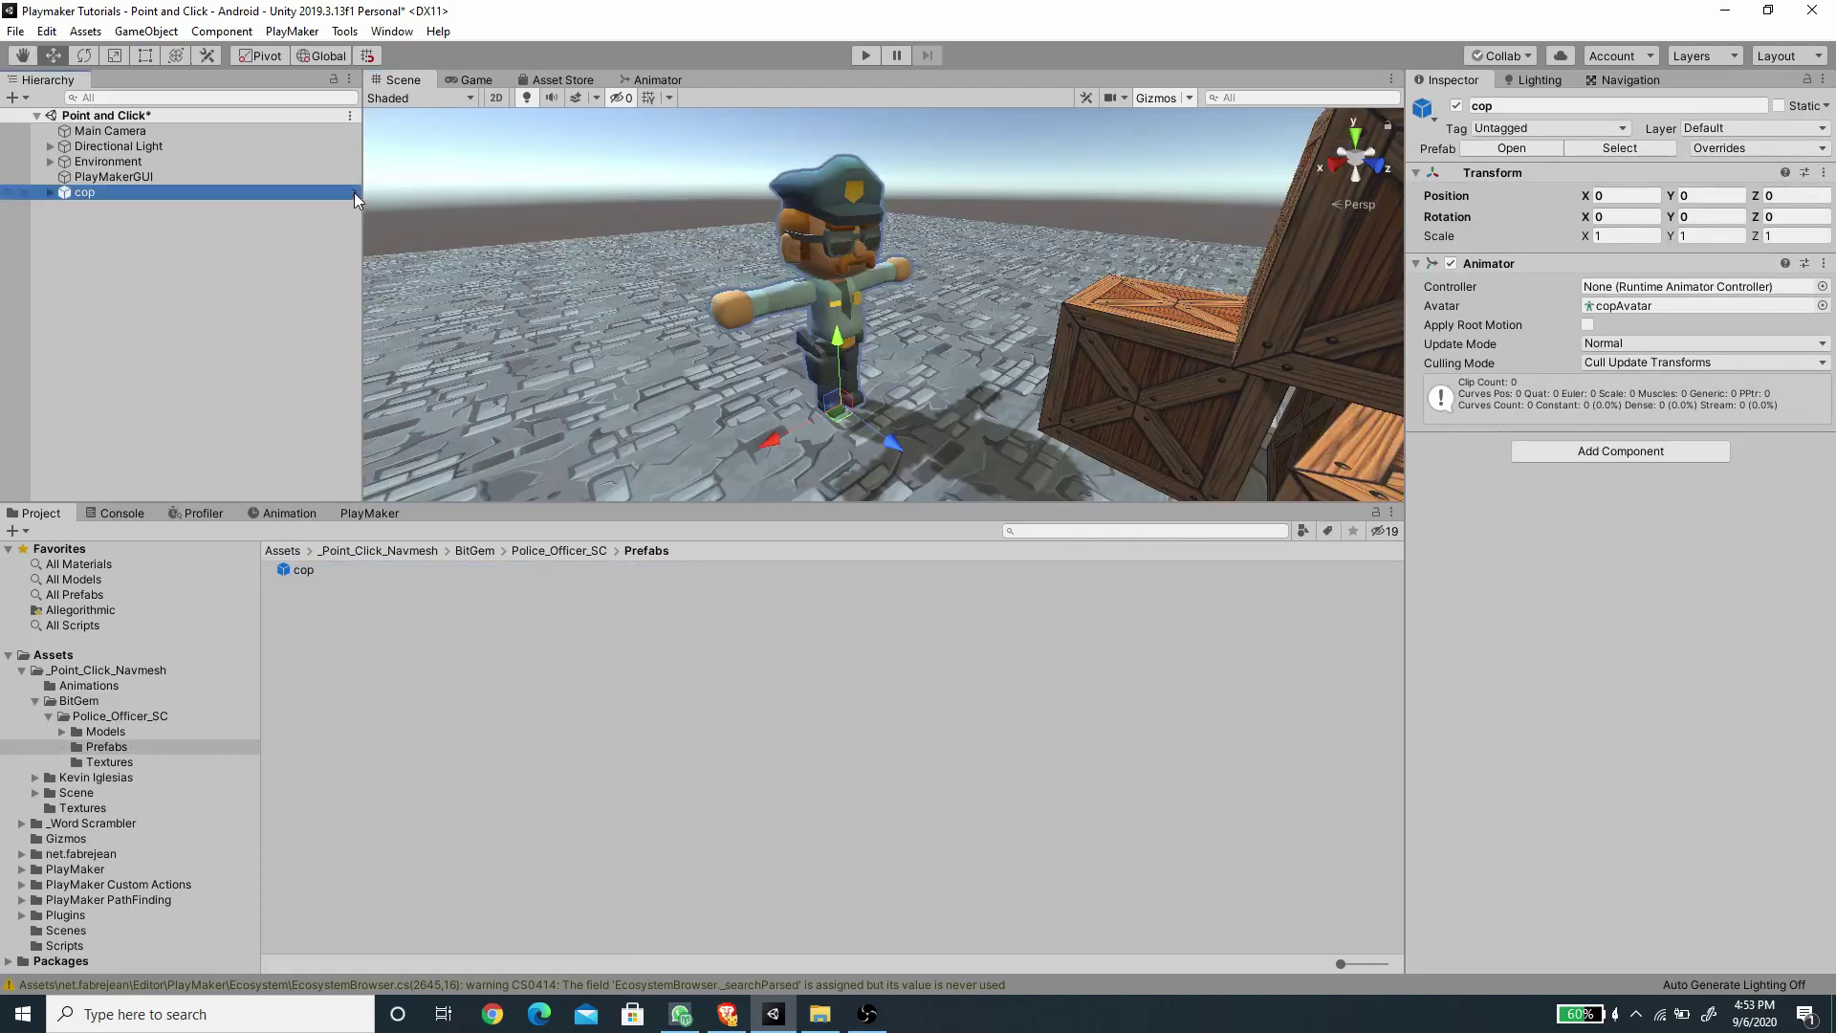
left_click(354, 192)
Check the cop's rifle and doughnut parts, exit Prefab Mode, and unpack the cop prefab.
left_click(111, 186)
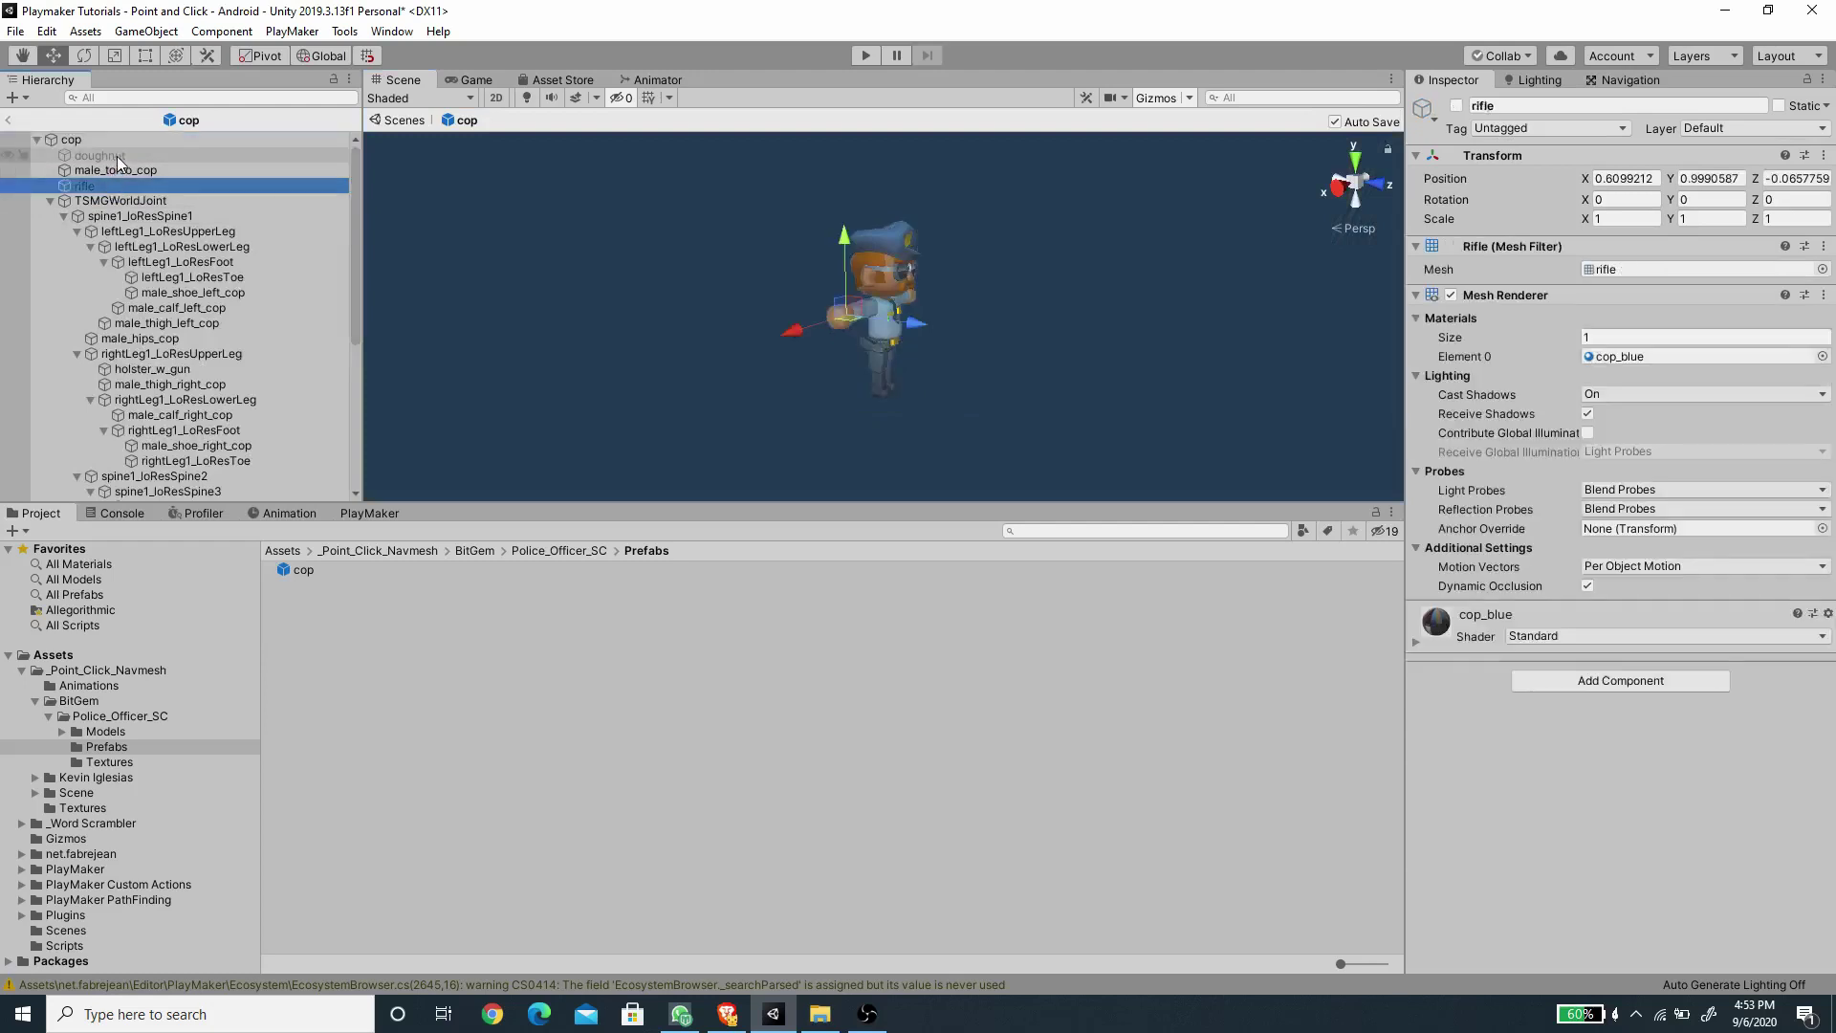
left_click(113, 156)
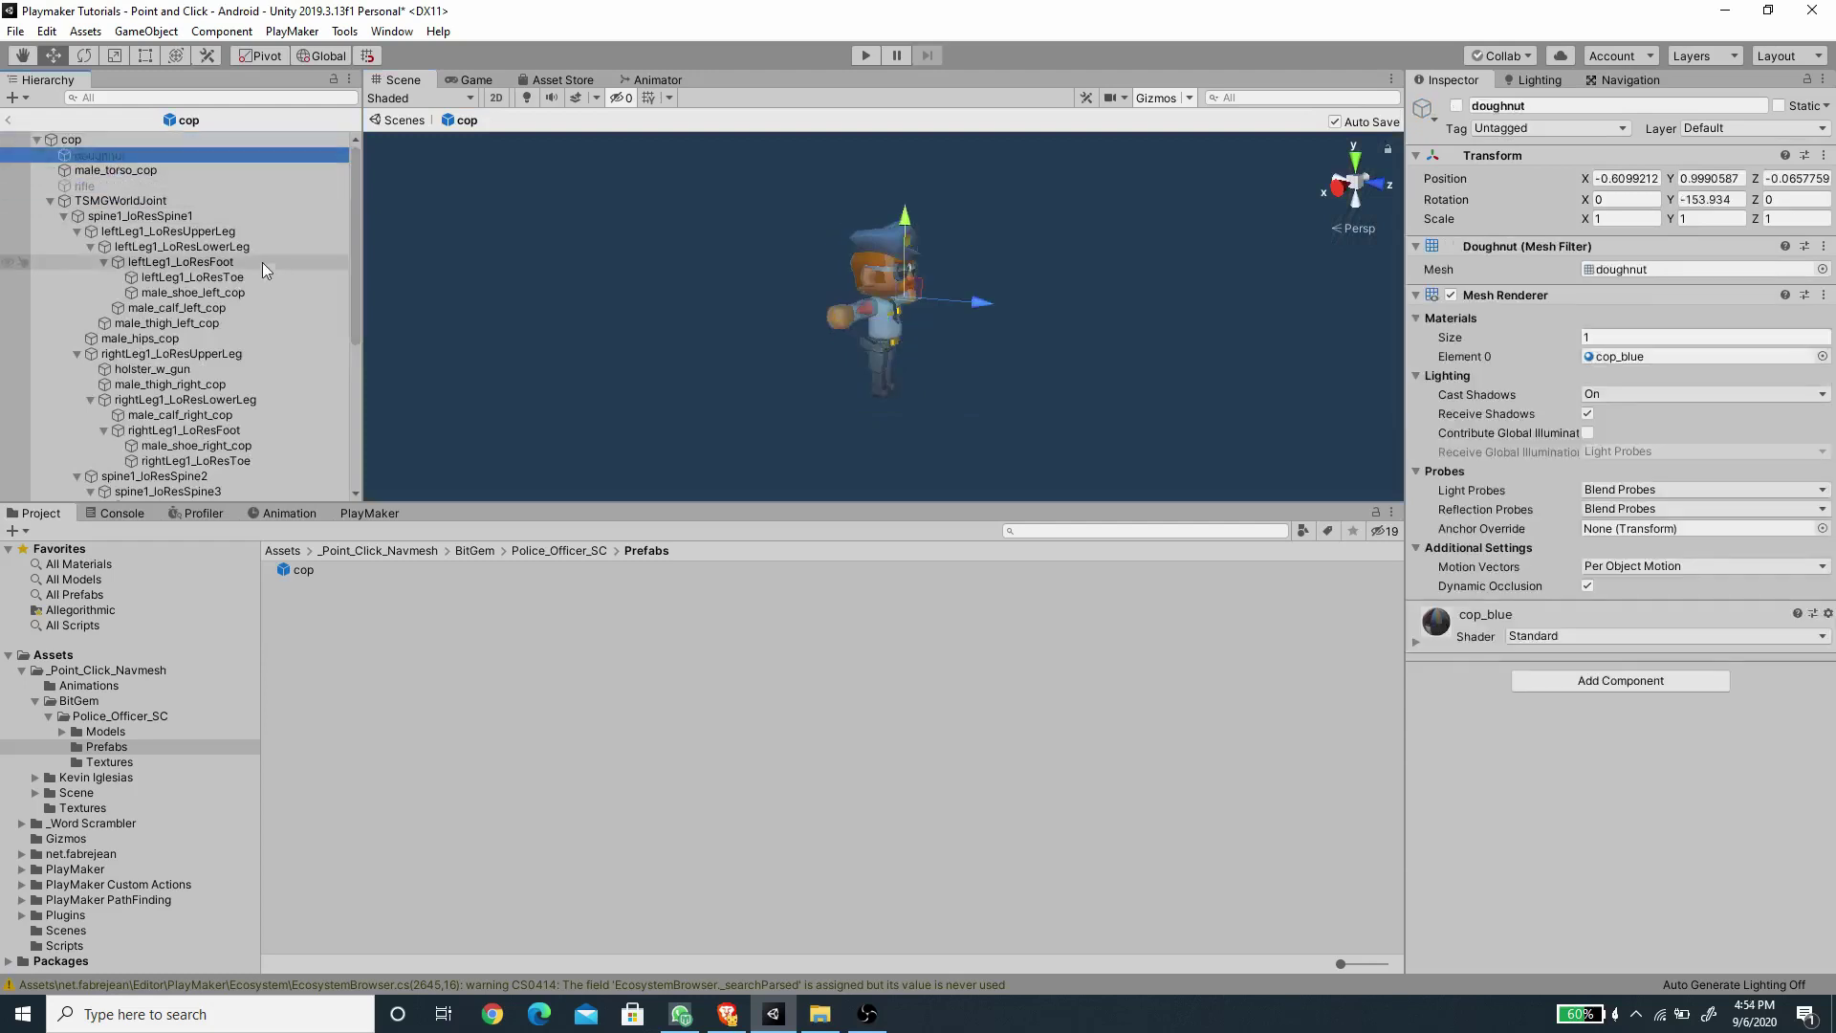
left_click(11, 123)
right_click(101, 197)
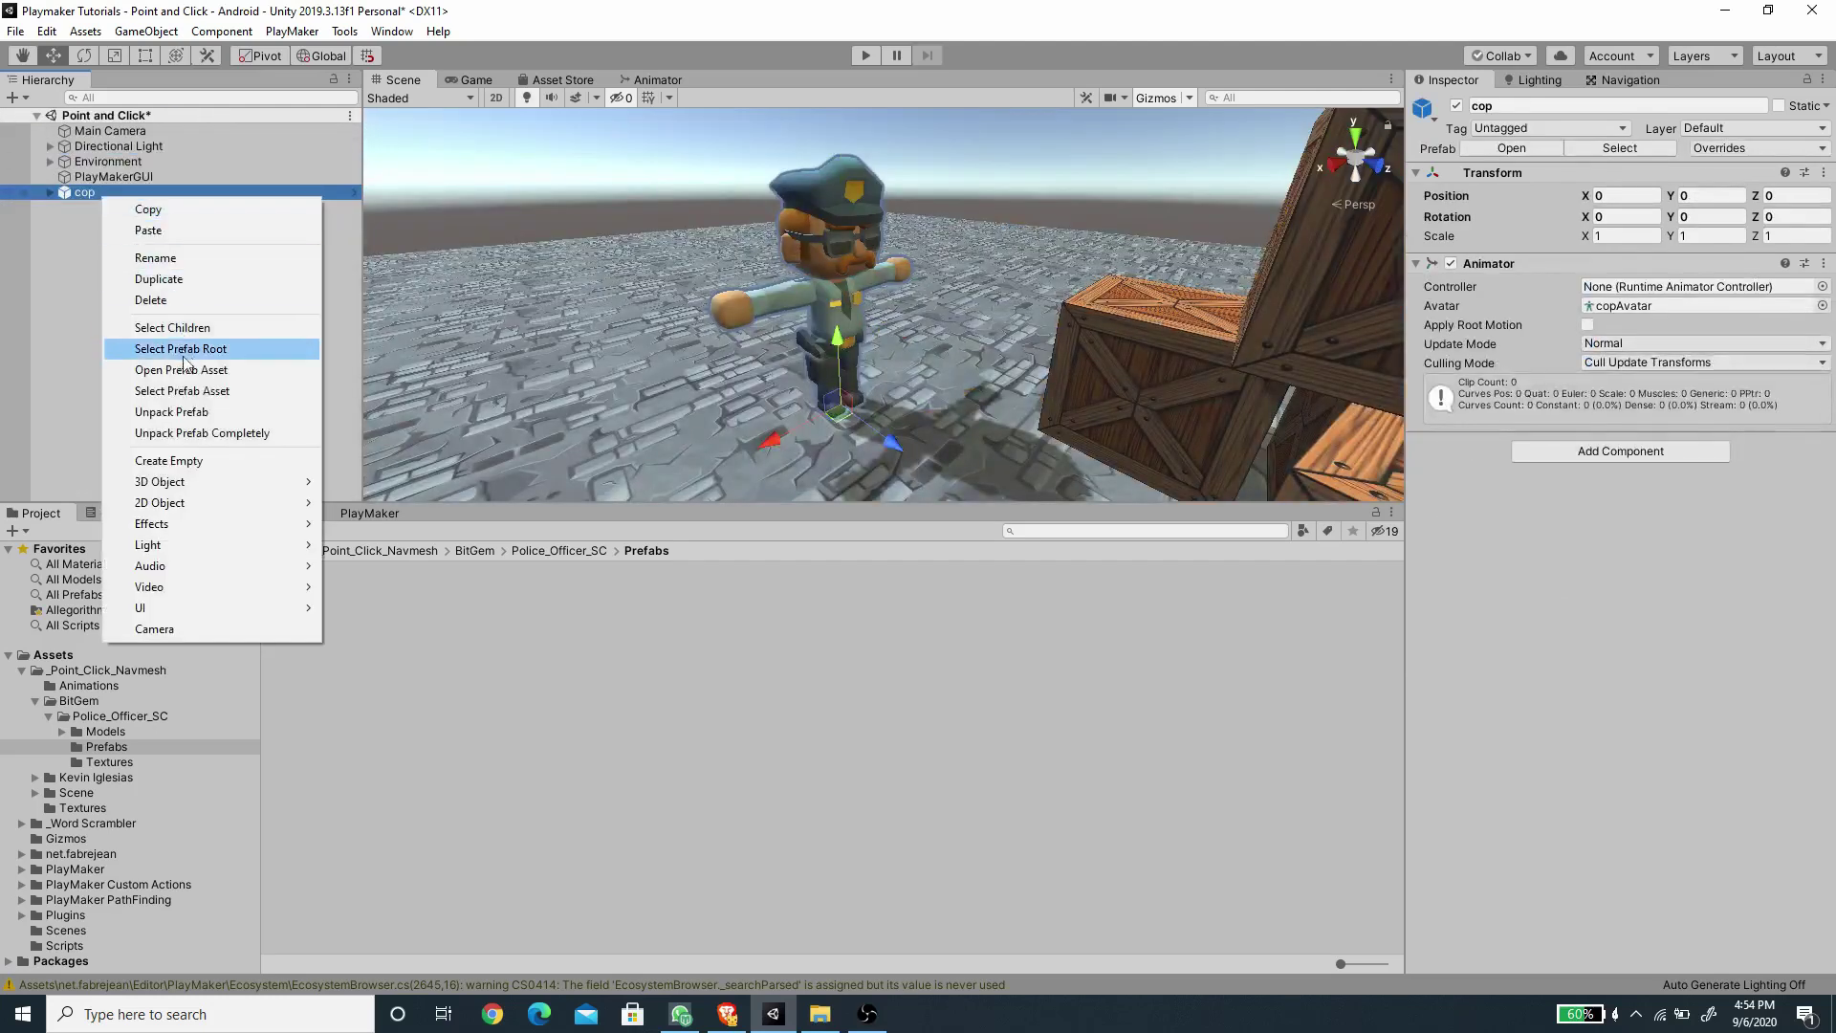
left_click(192, 409)
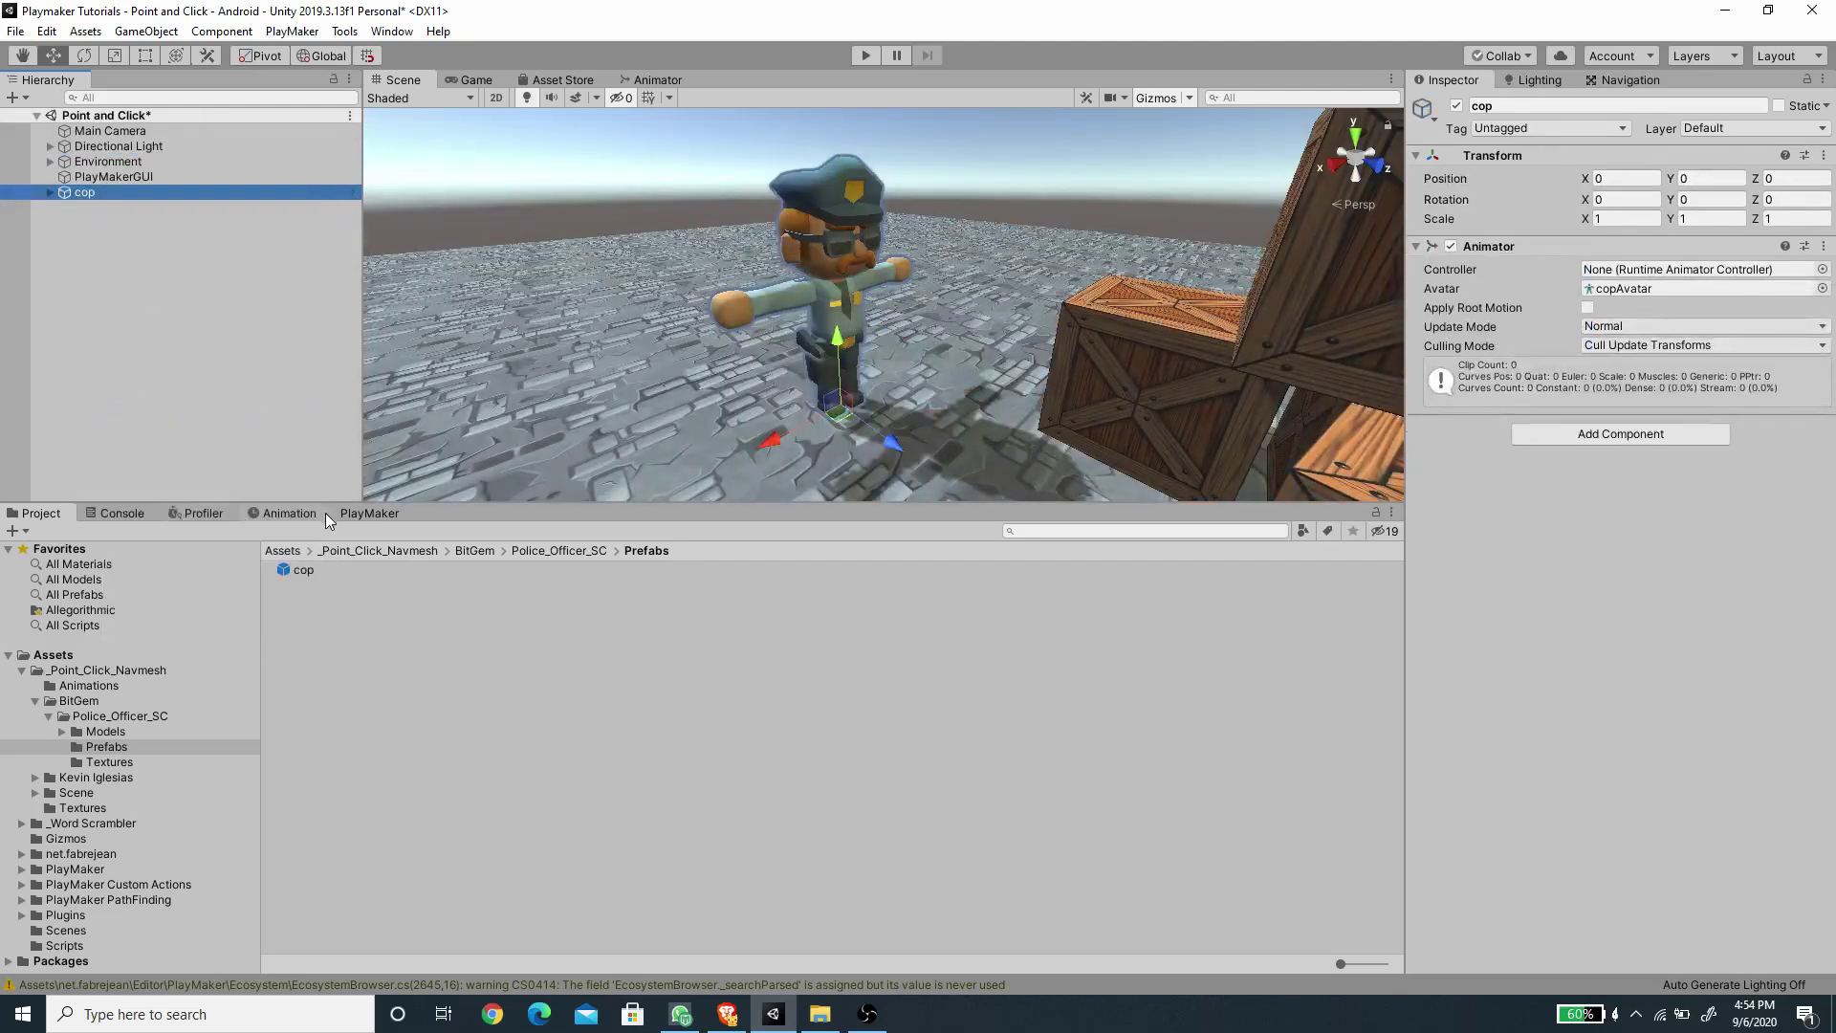
Add a Nav Mesh Agent to the cop with Radius 0.4, Speed 3 and Angular Speed 360.
left_click(374, 513)
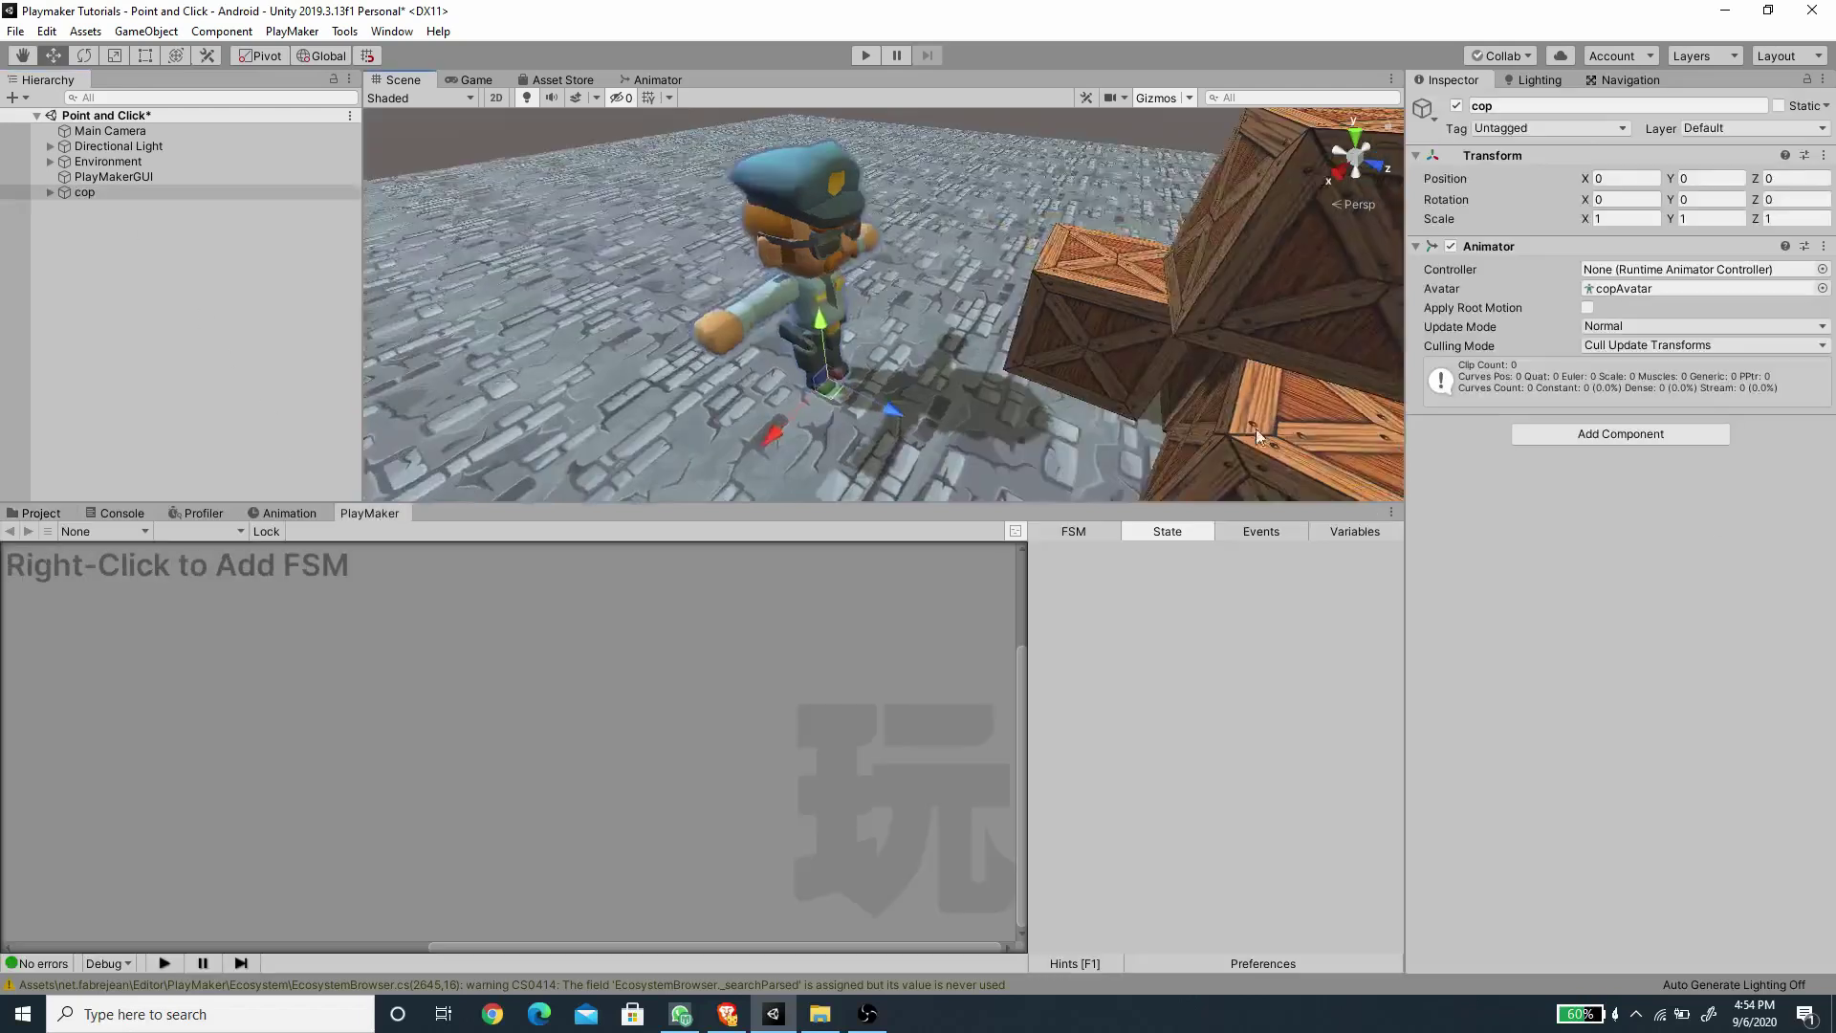
left_click(1654, 446)
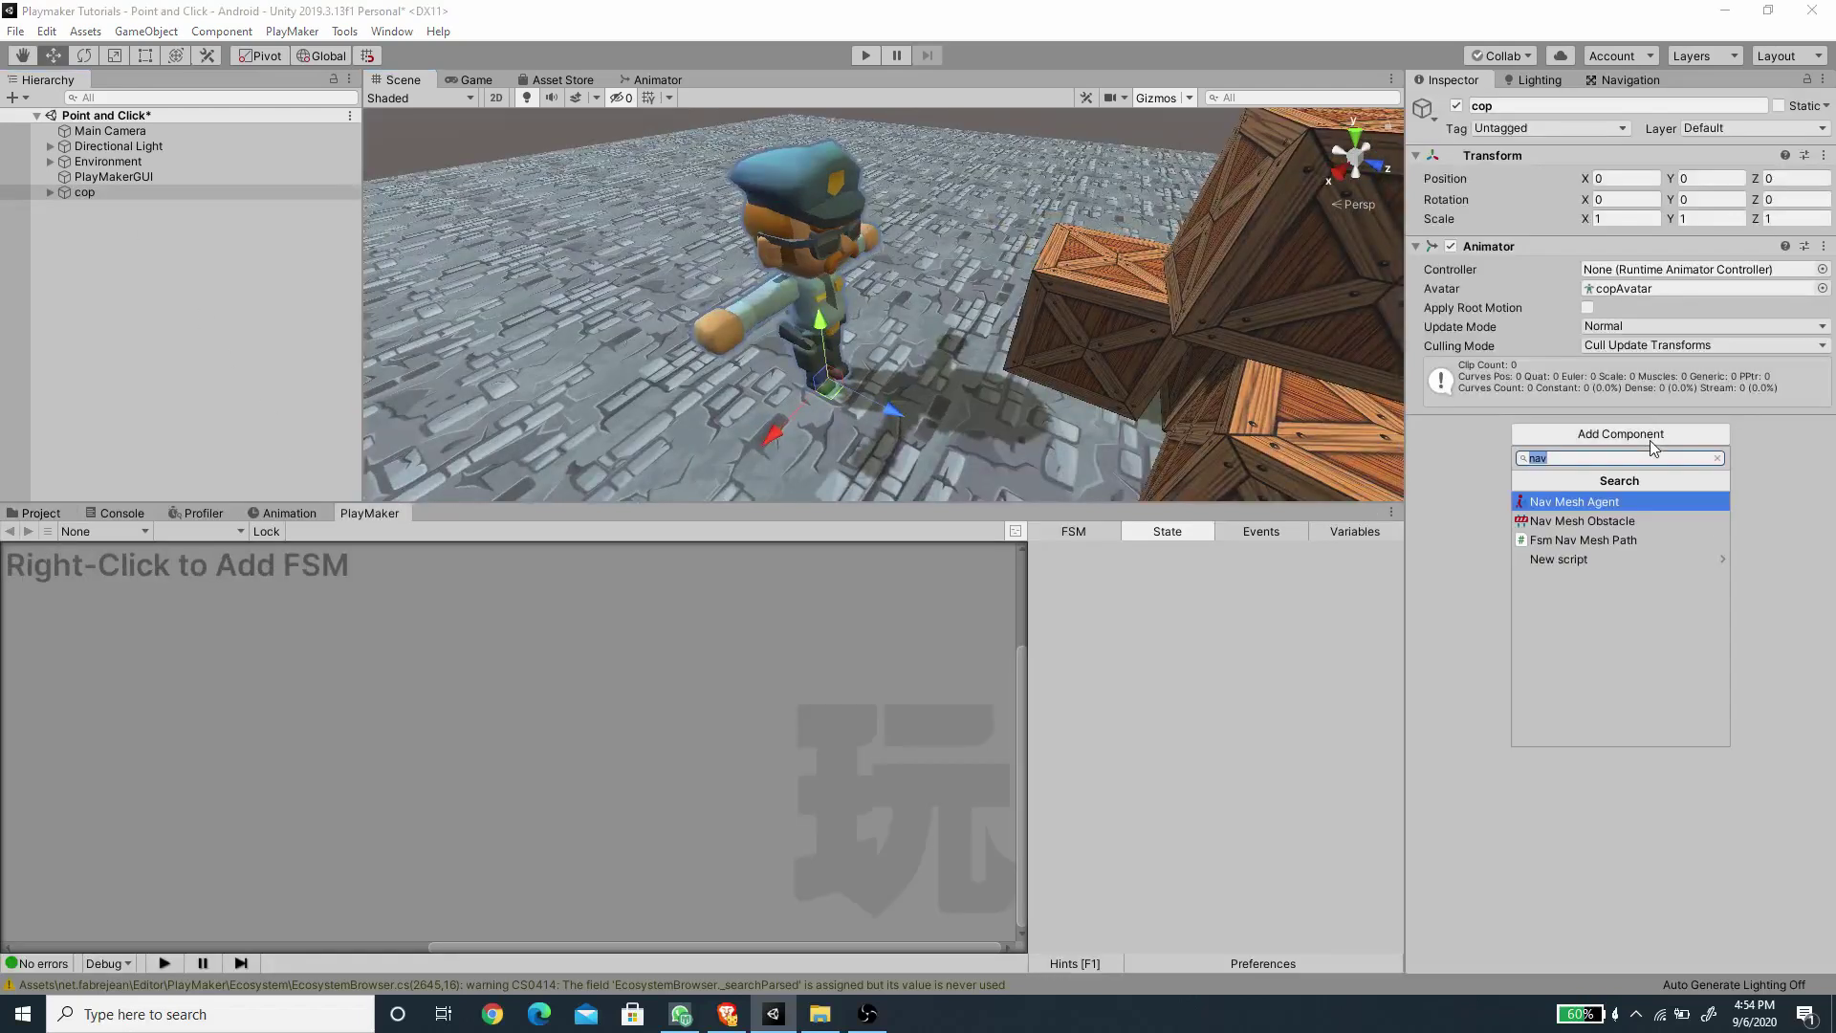
left_click(1600, 507)
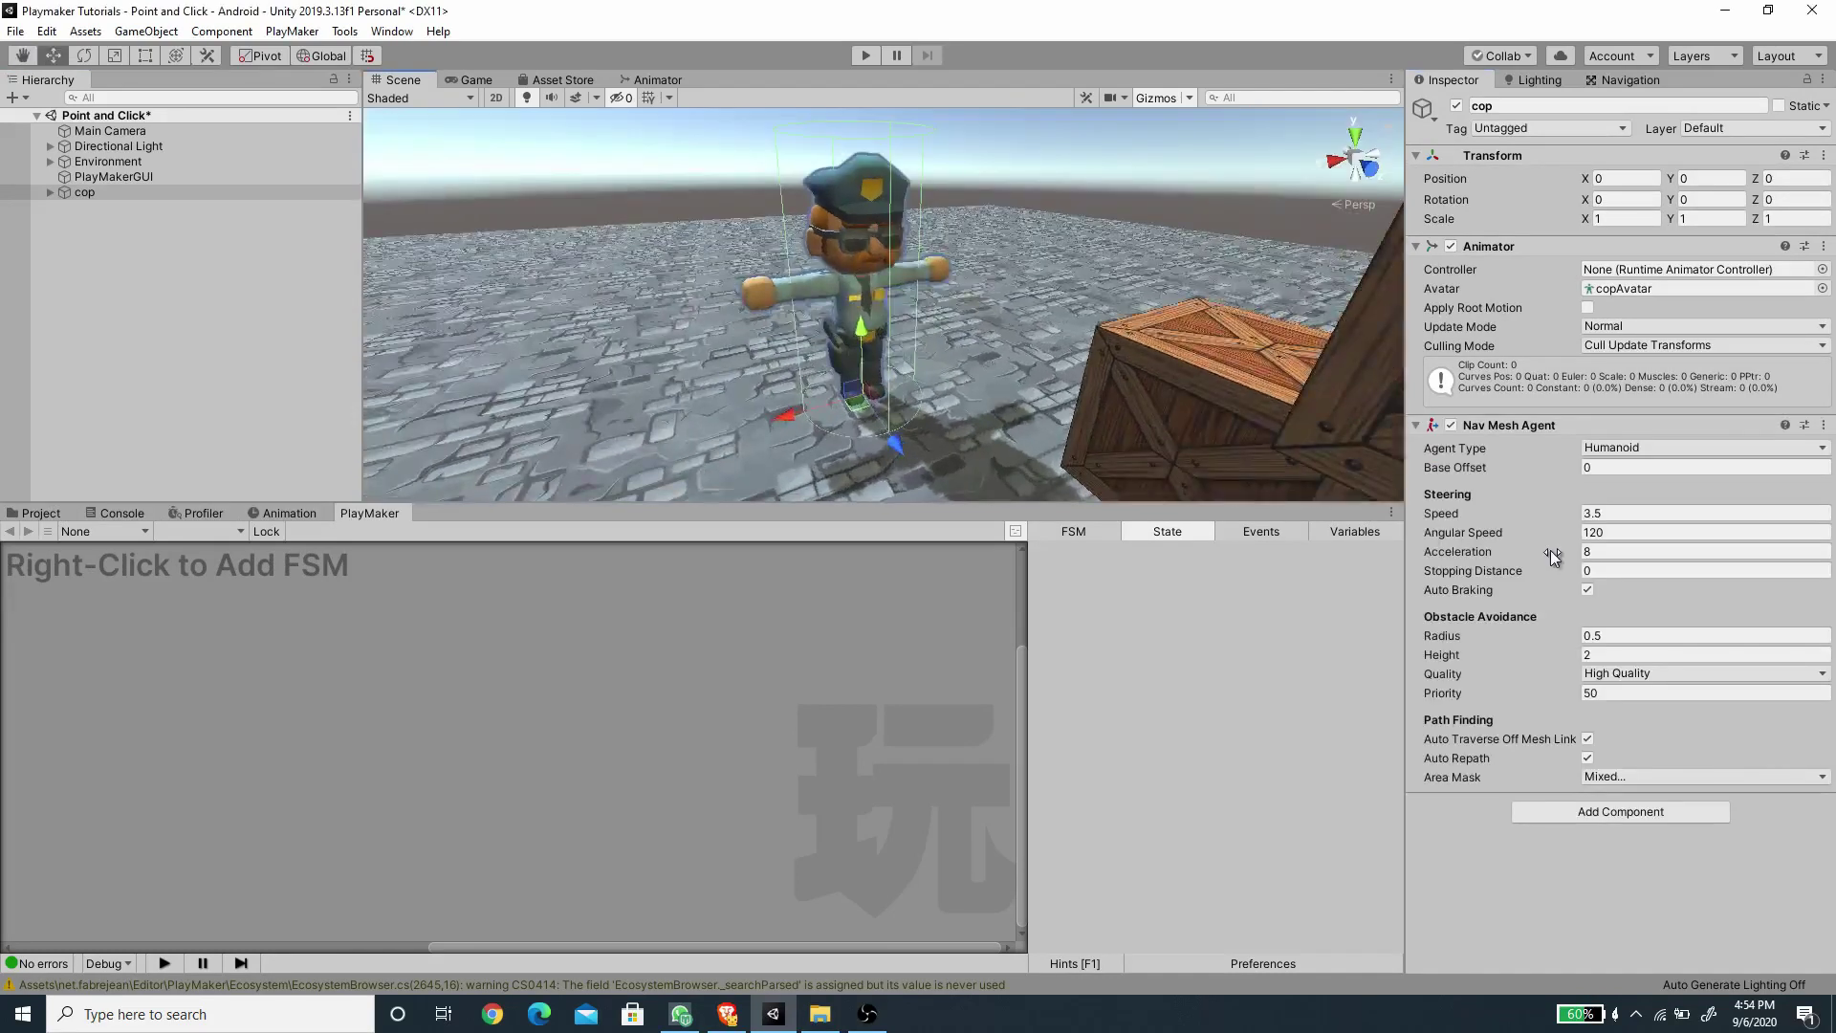
type("0.4")
double_click(1617, 512)
type("3")
left_click(1624, 534)
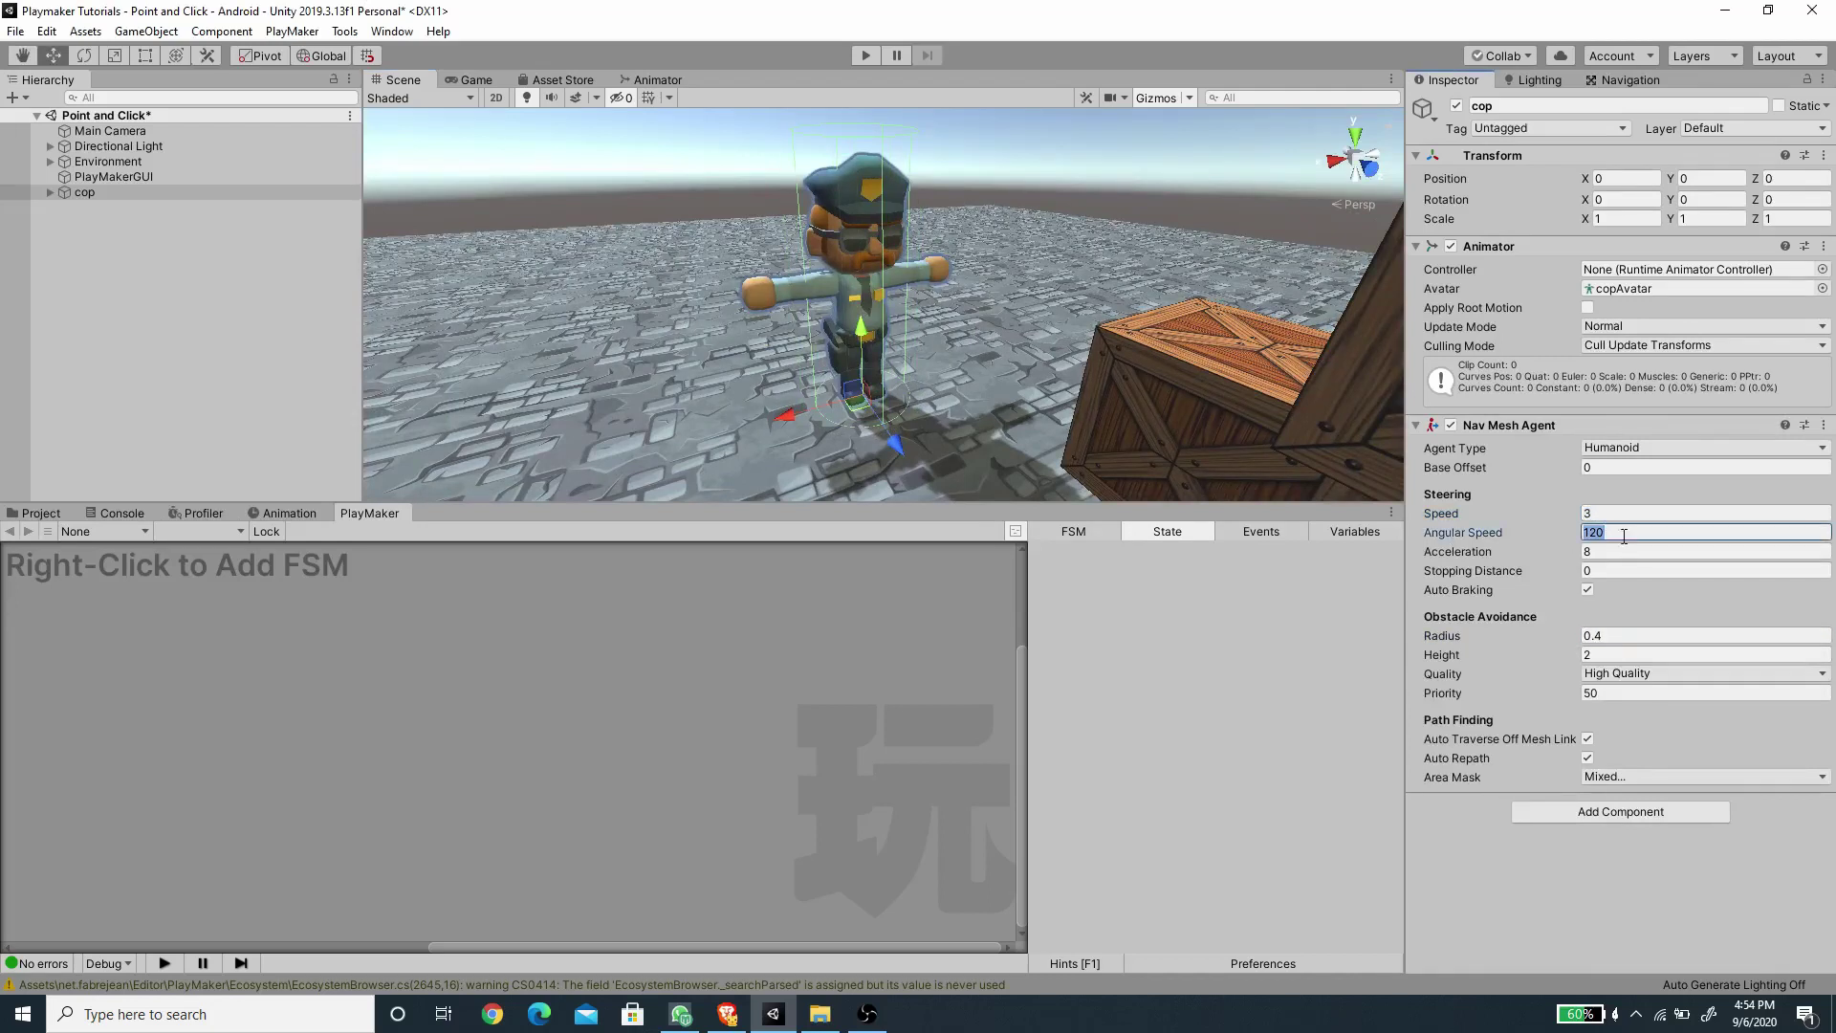
type("3")
scroll(1163, 302, "down", 5)
Add an FSM to the cop with a Get Mouse Button Down action in State 1.
left_click(94, 283)
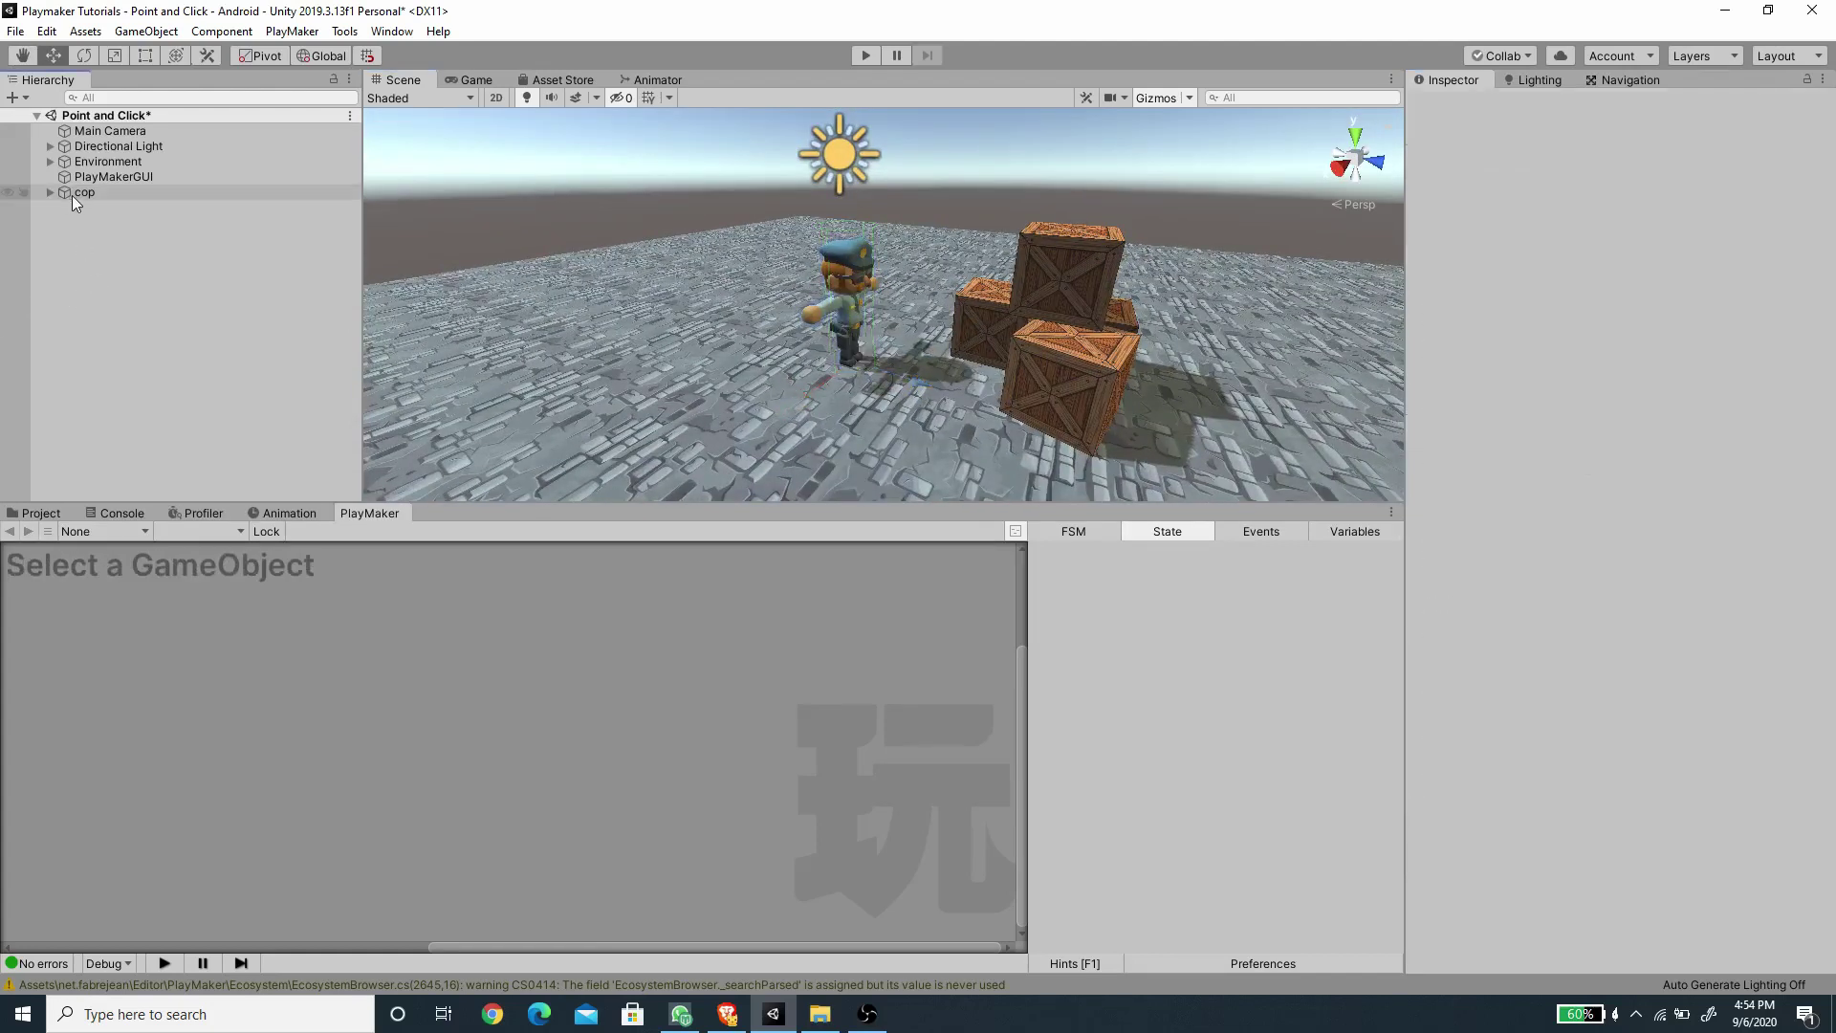
left_click(72, 193)
right_click(352, 658)
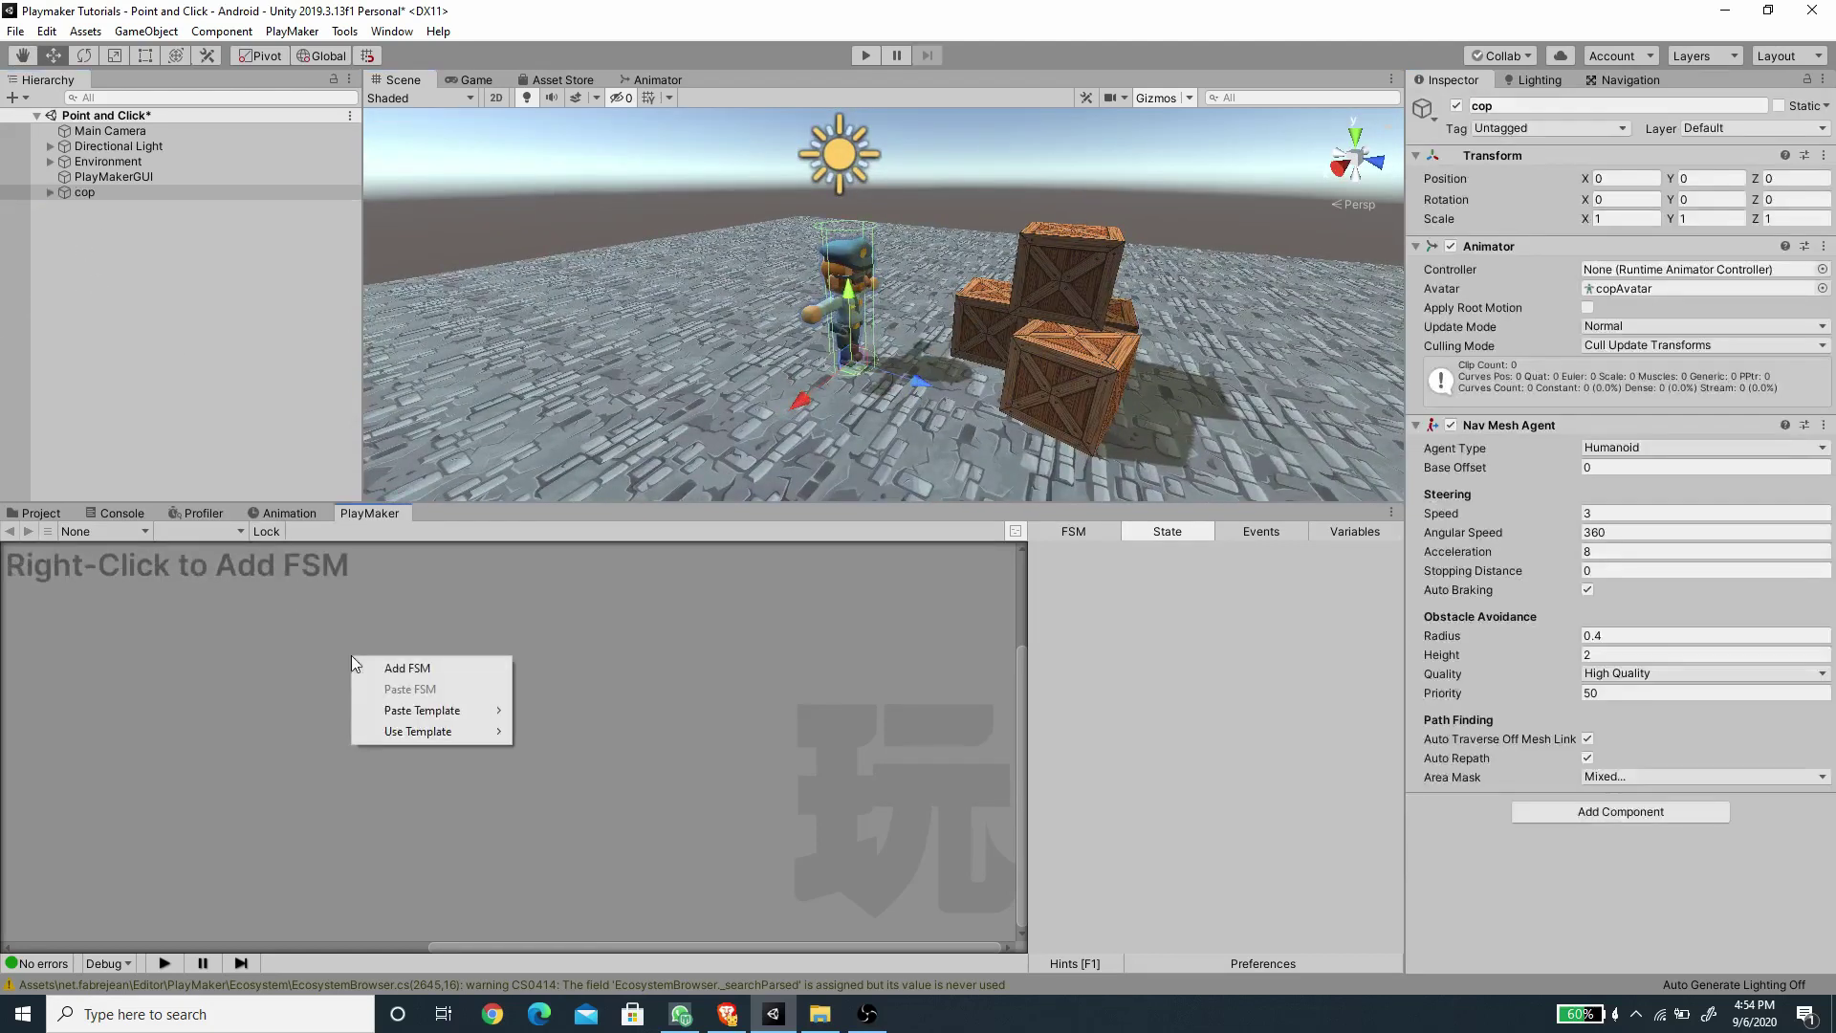
left_click(407, 667)
left_click_drag(112, 643, 275, 648)
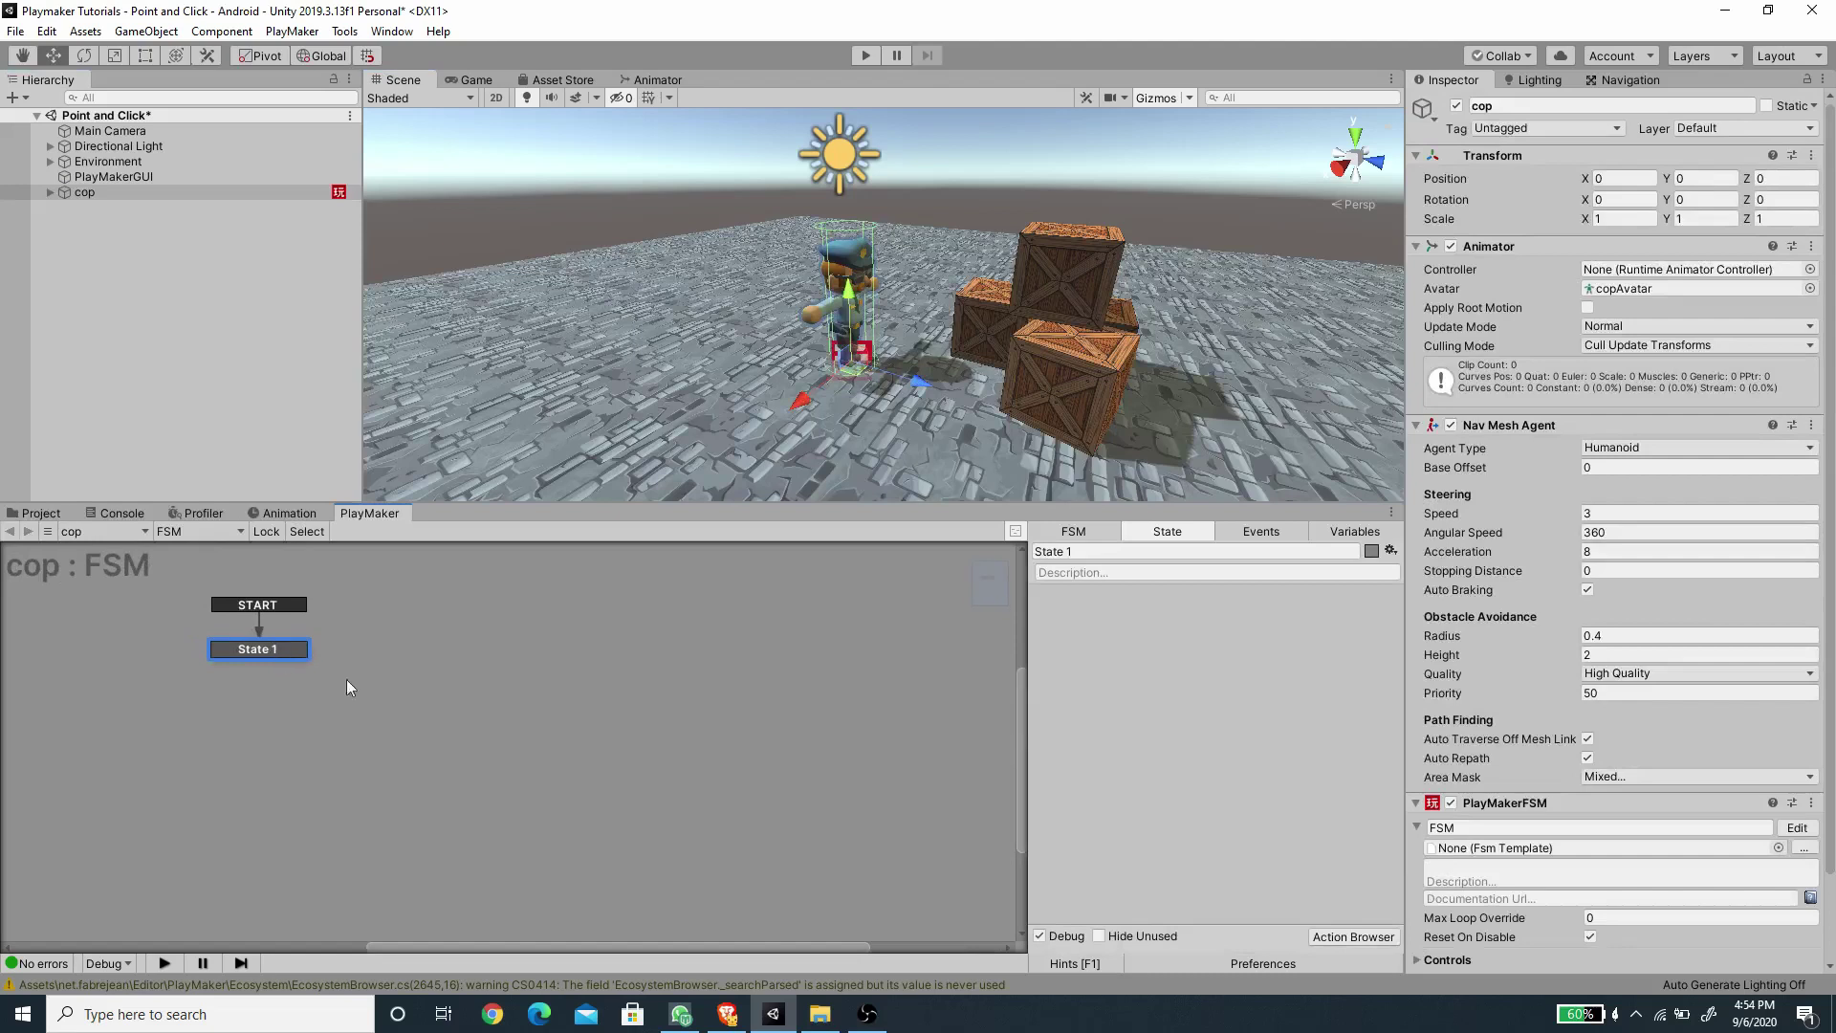
left_click(1352, 939)
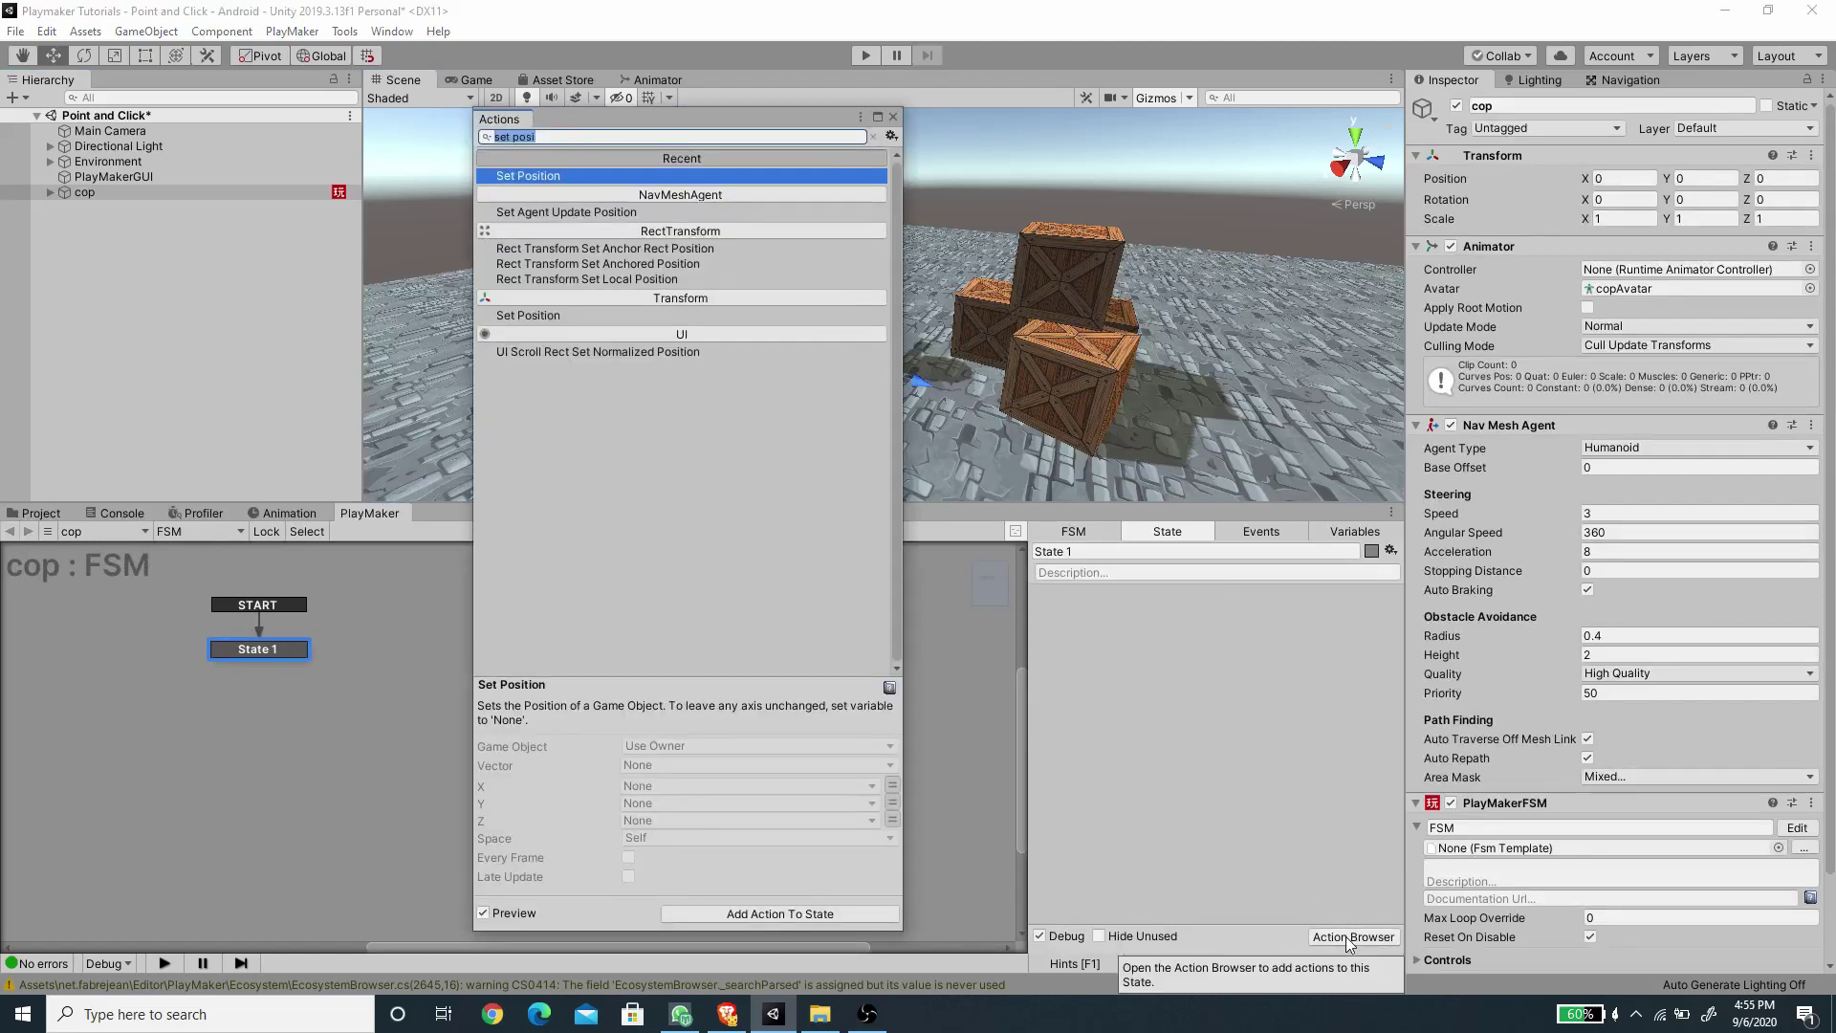
type("Get Mous")
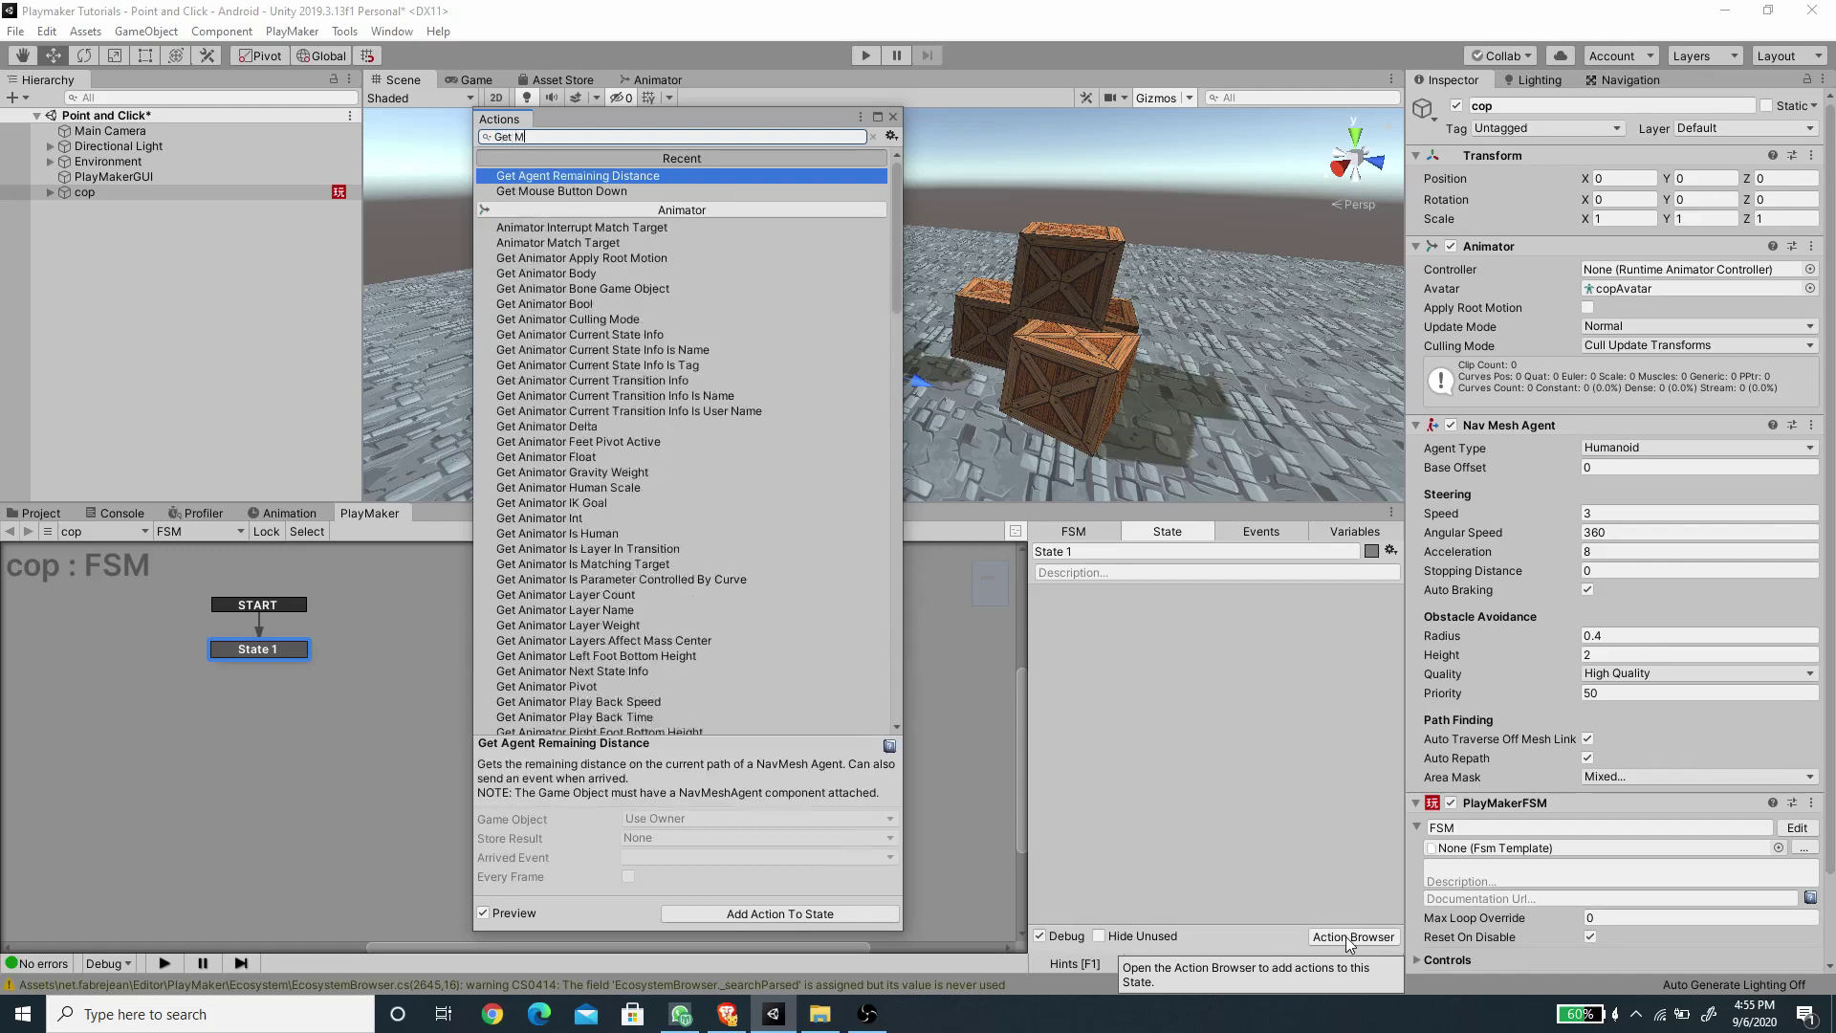
key("Return")
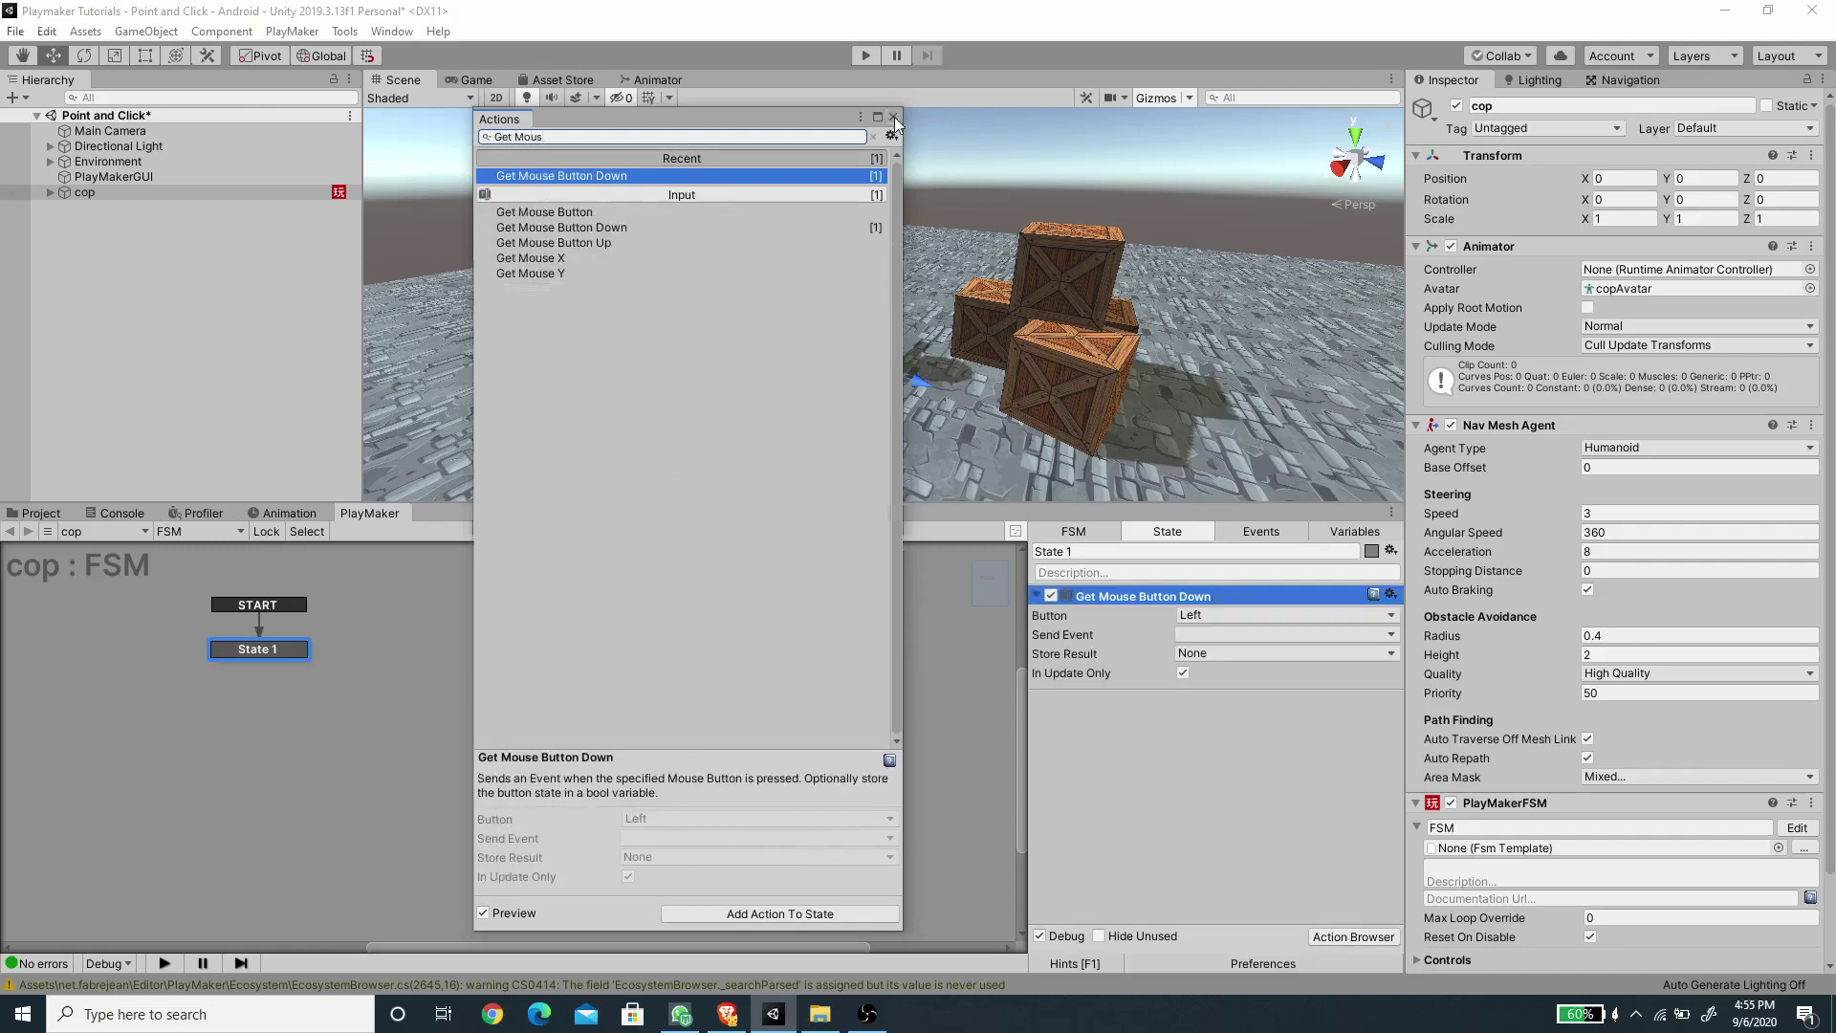
left_click(894, 117)
Add State 2 and have State 1 send MOUSE DOWN on left click, linking it to State 2.
right_click(475, 647)
left_click(508, 659)
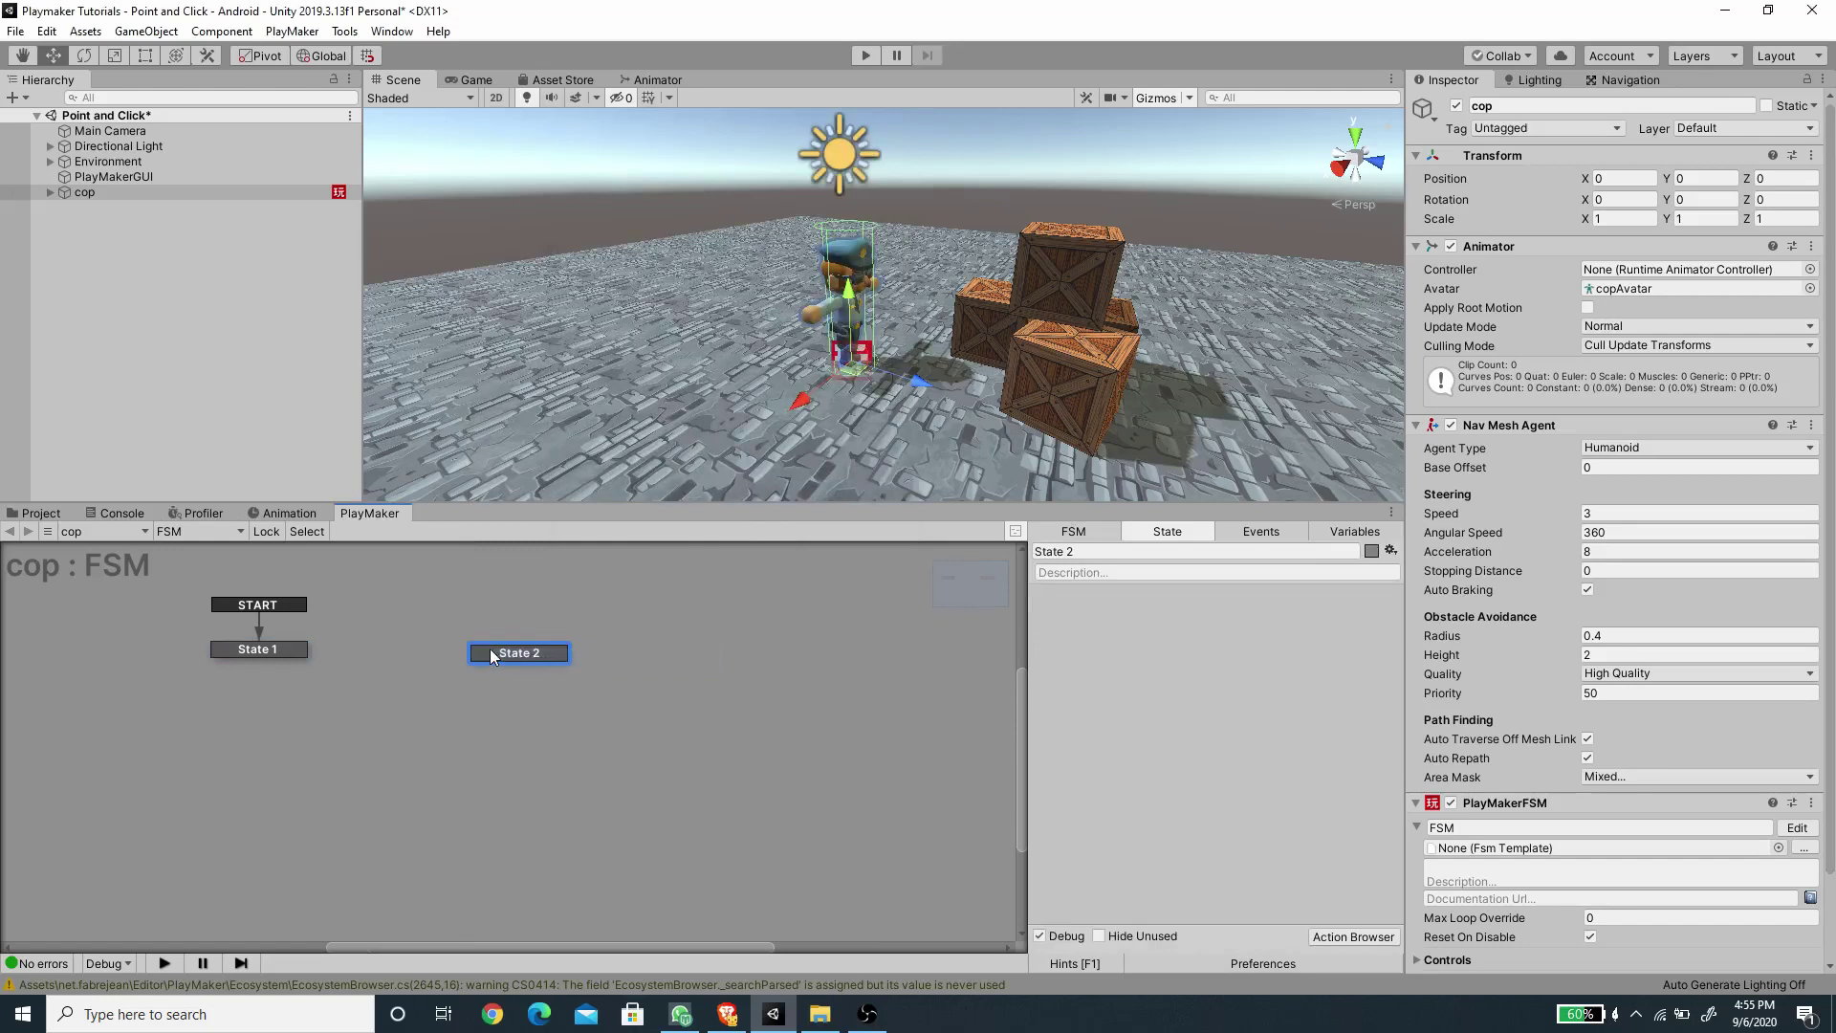
right_click(287, 651)
mouse_move(330, 666)
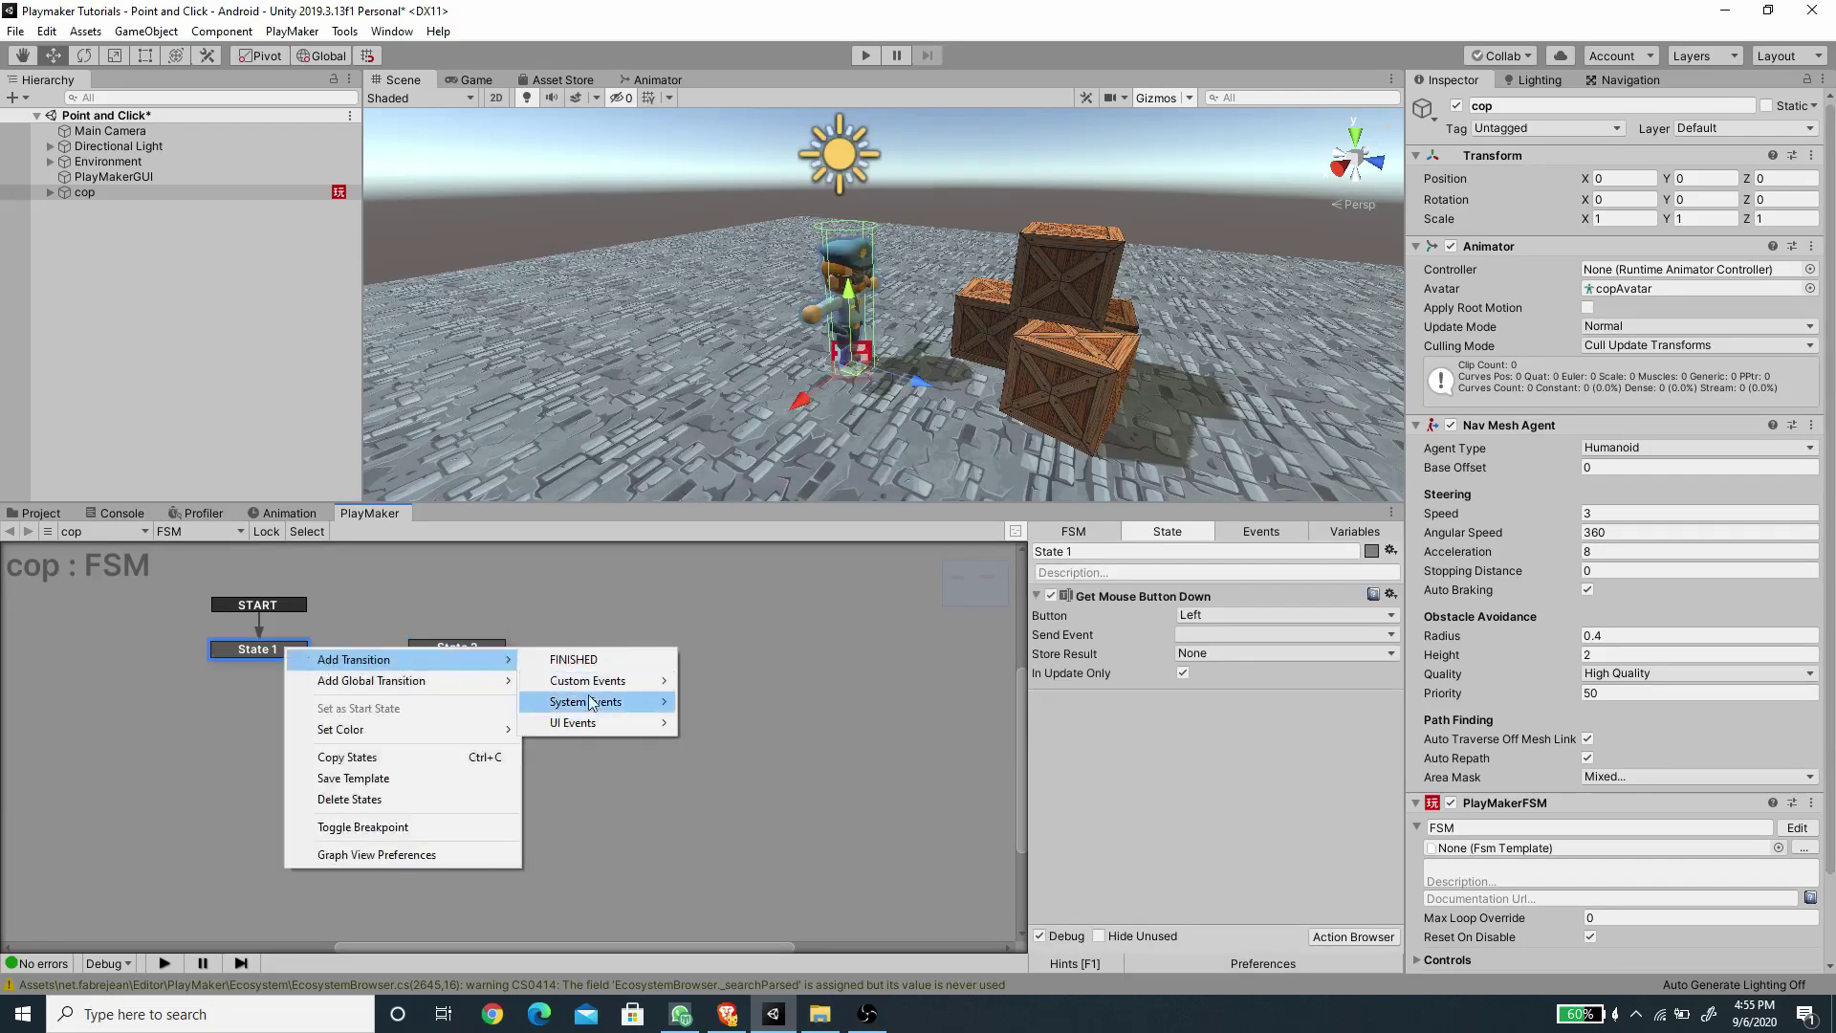
mouse_move(593, 703)
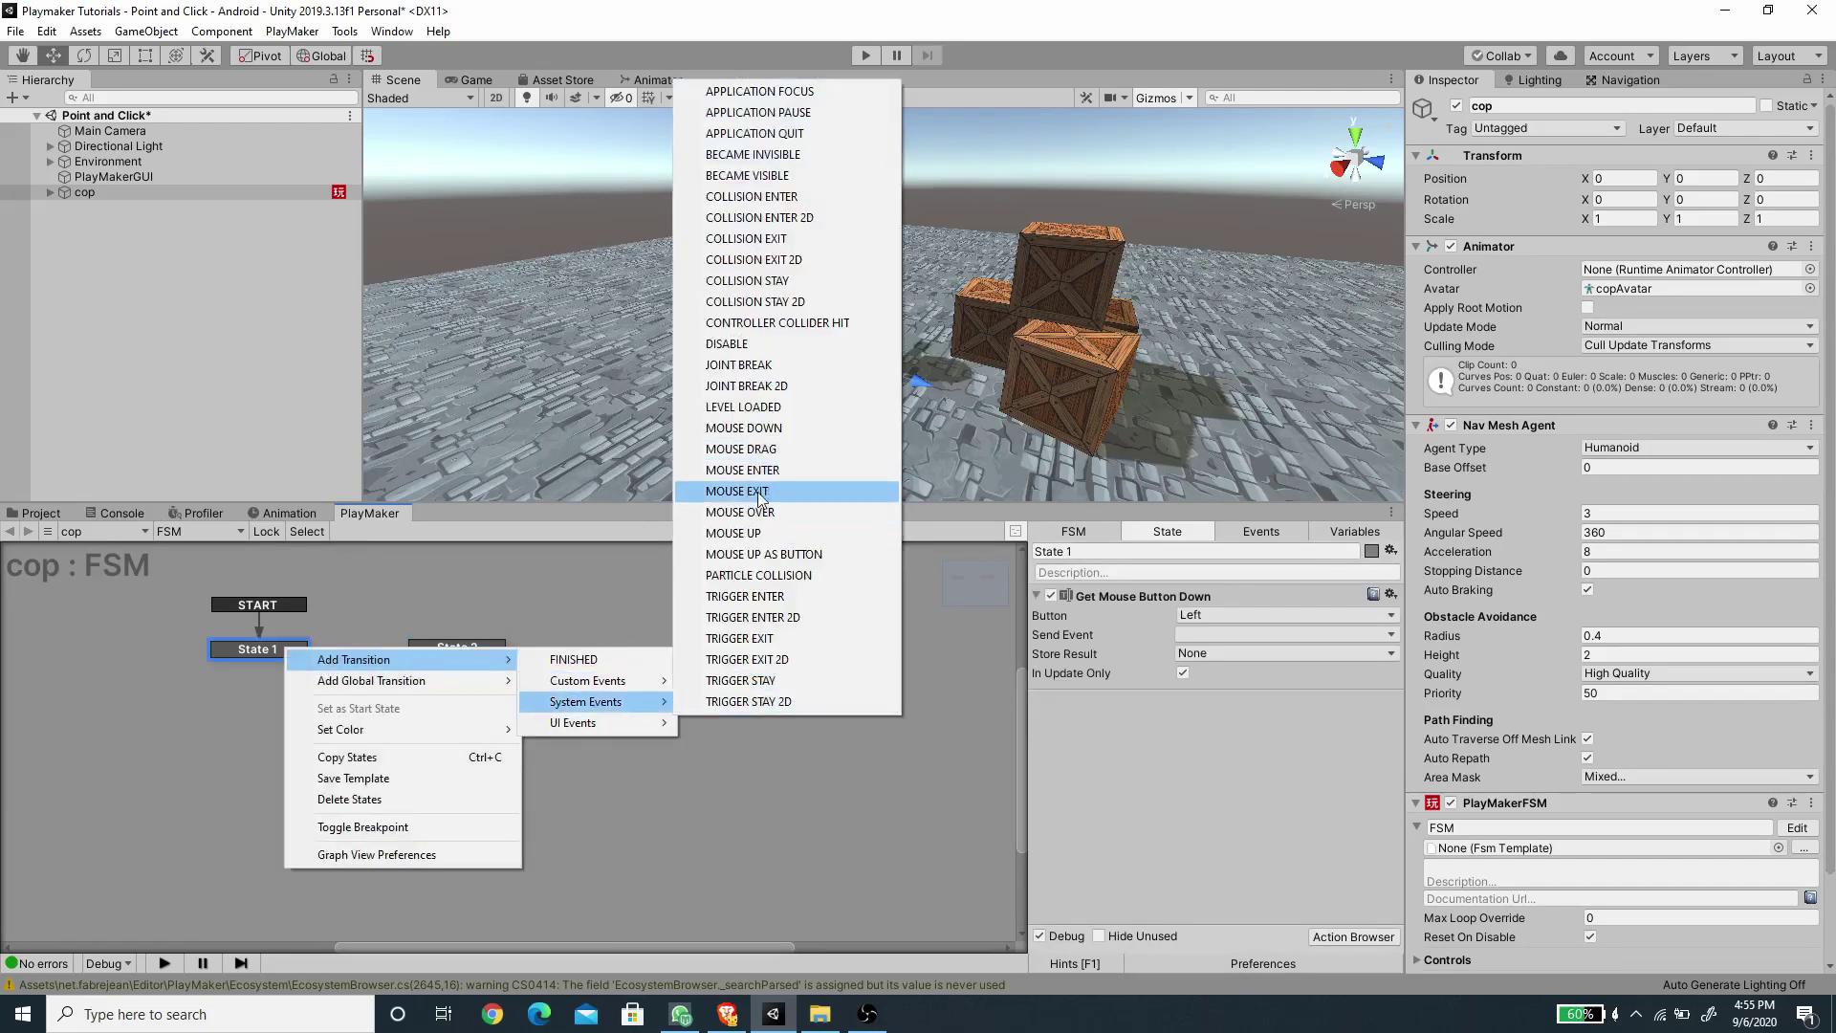
left_click(756, 431)
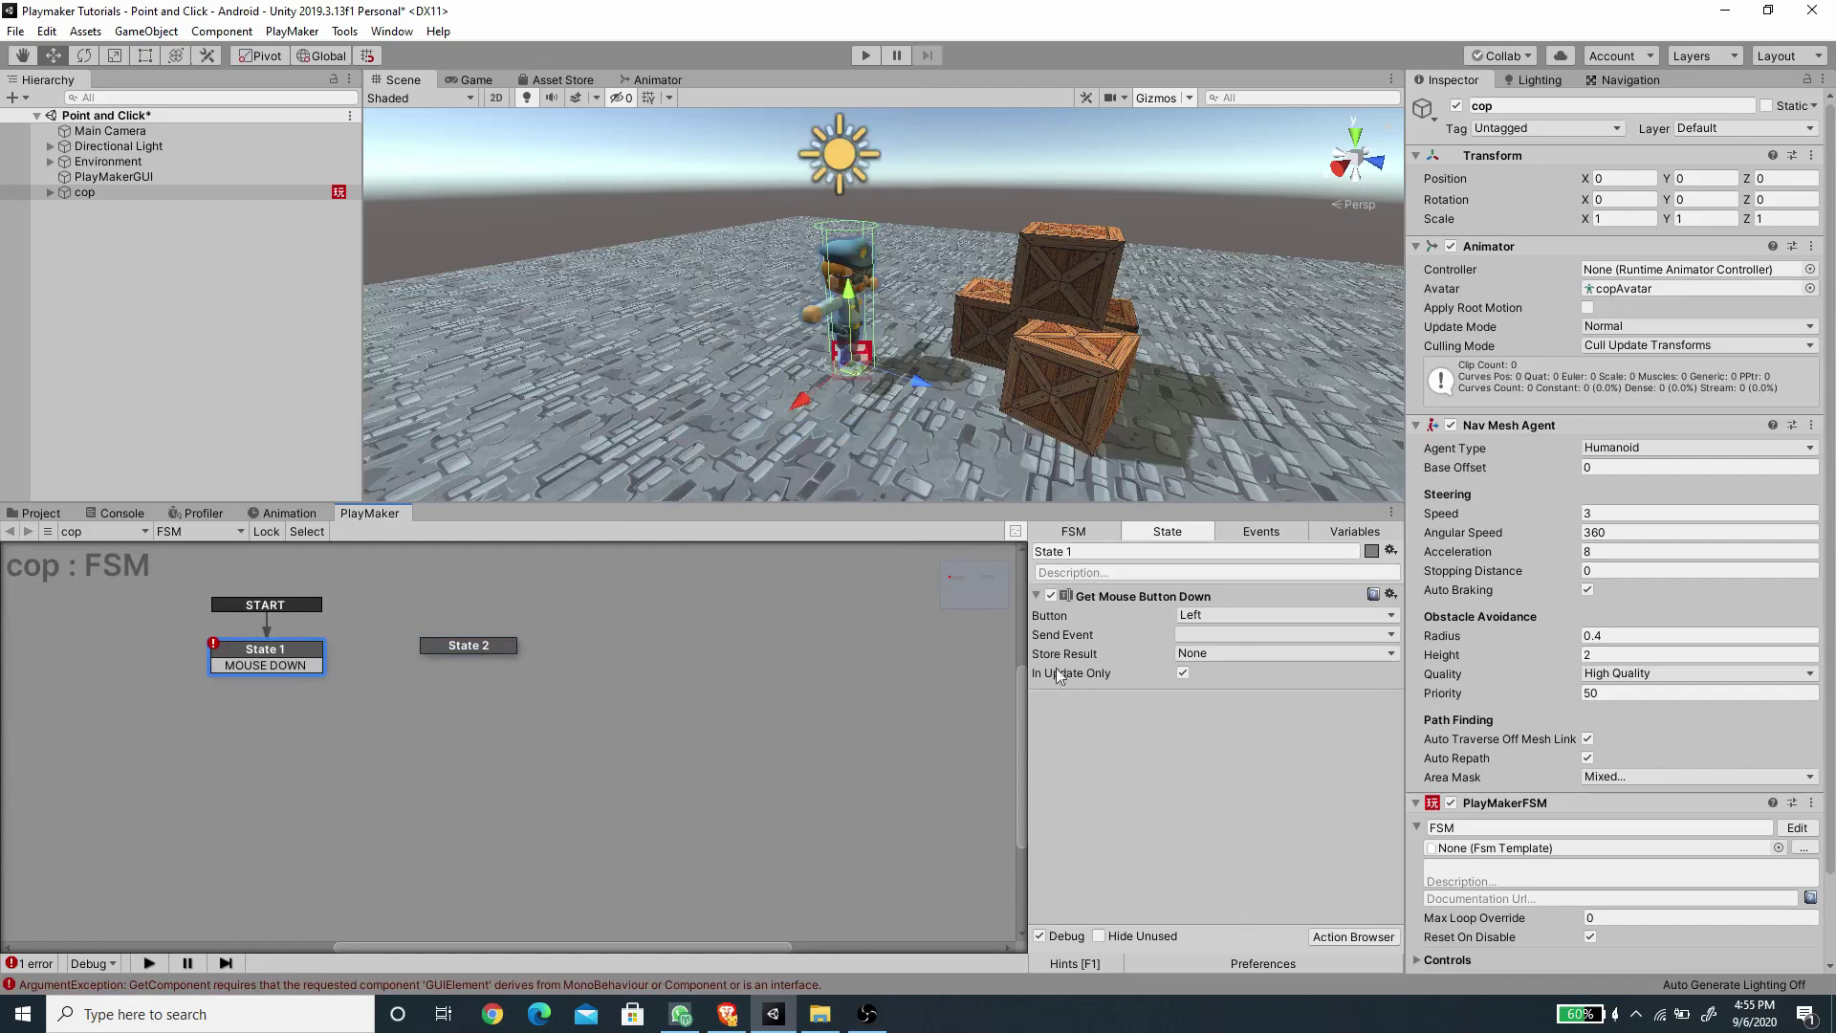
left_click(1190, 635)
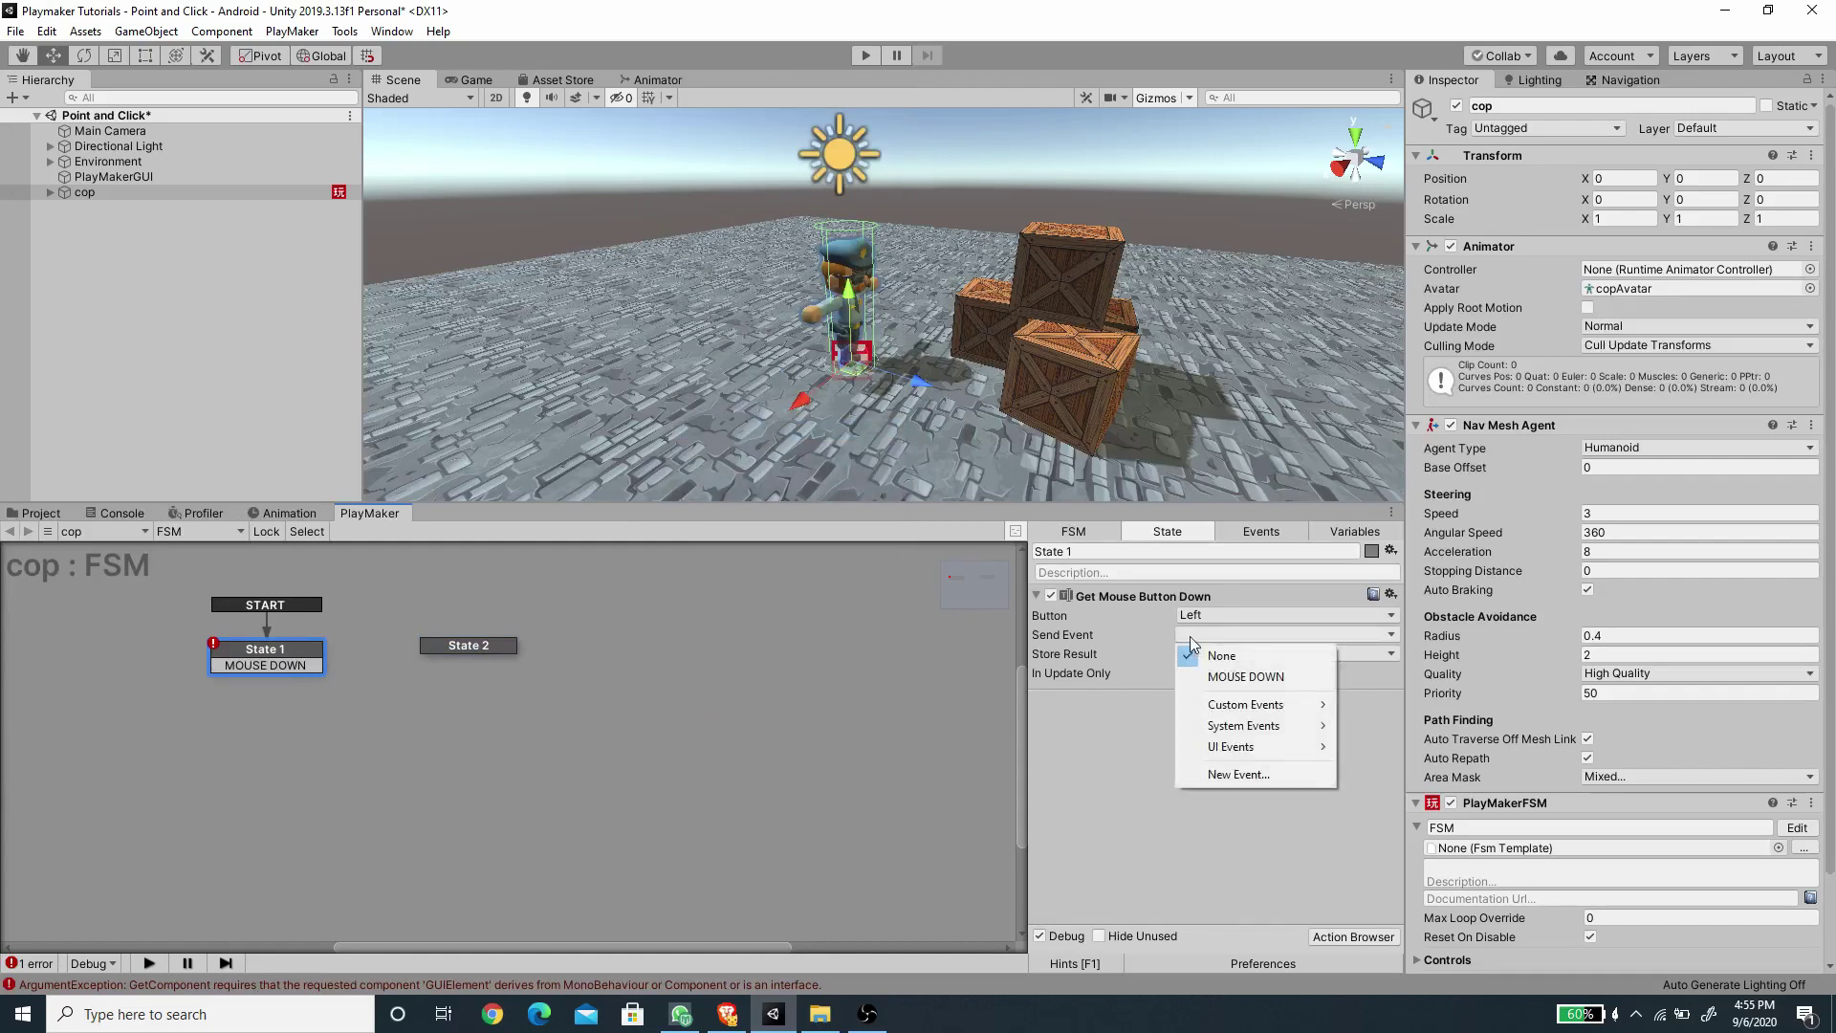
left_click(1228, 677)
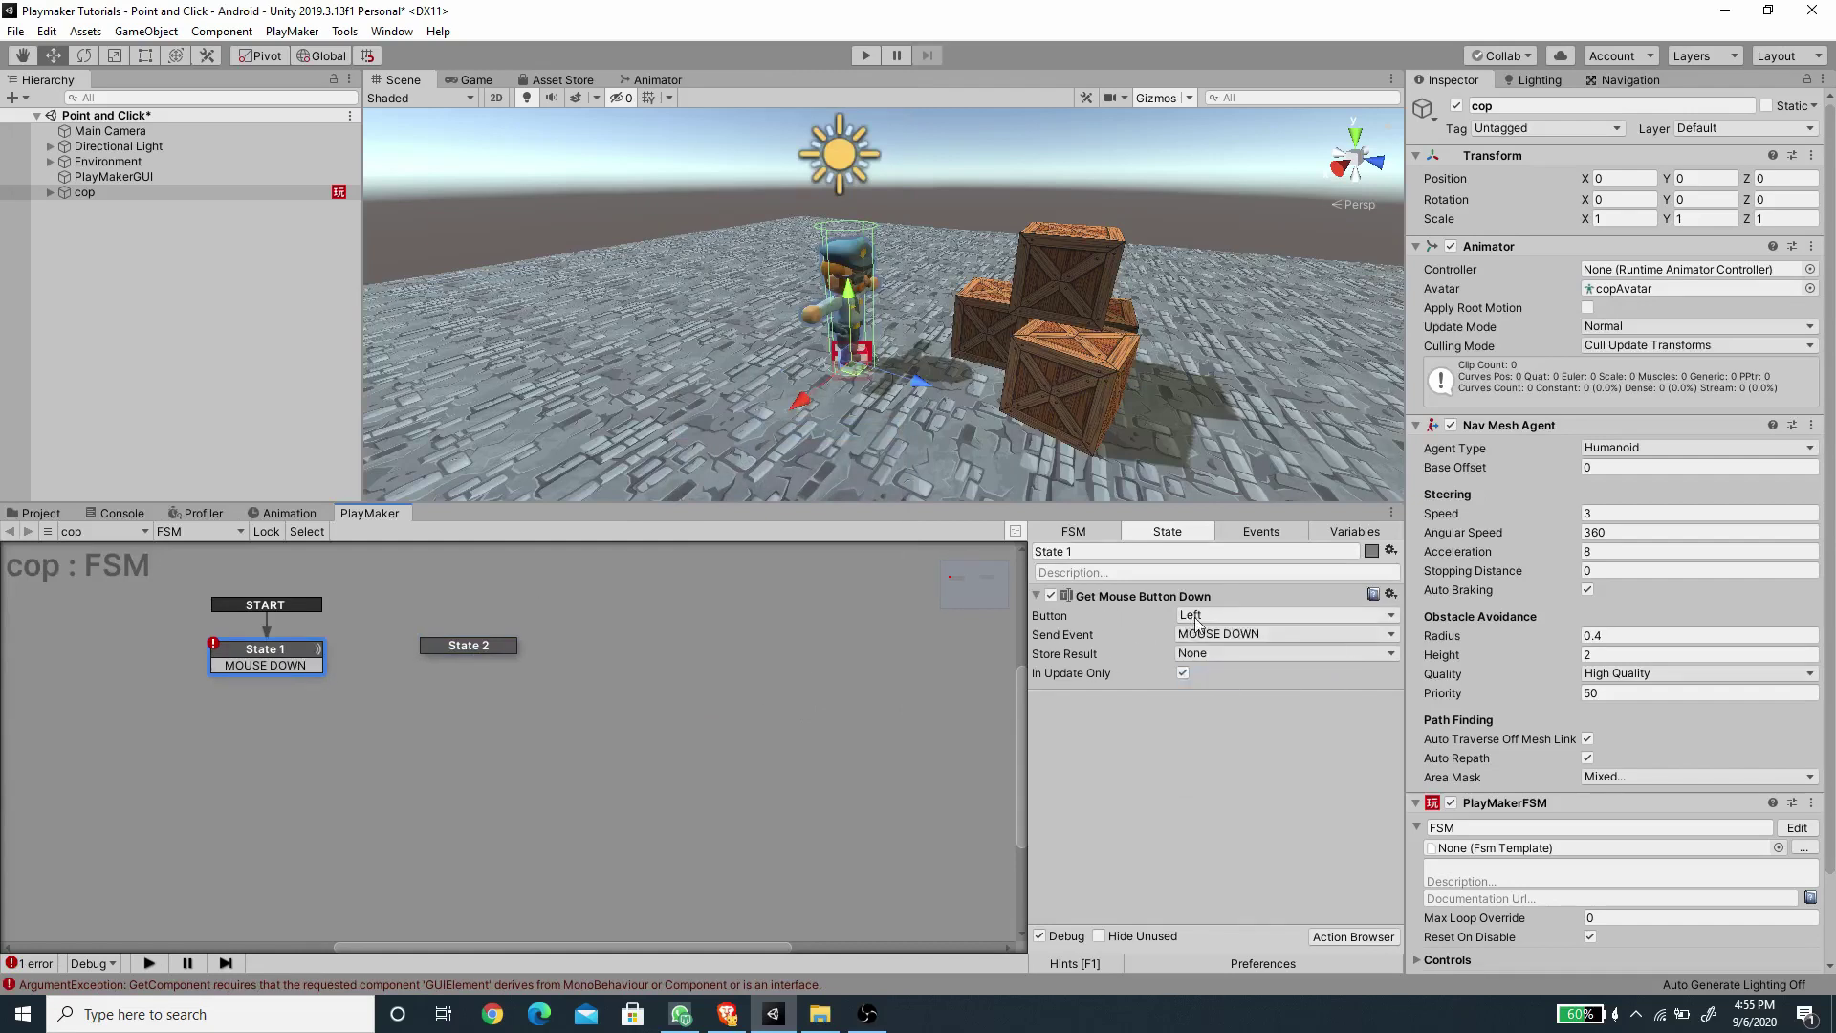
left_click_drag(316, 665, 489, 644)
Search the Action Browser for 'mouse' and add a Mouse Pick action to State 2.
left_click(1353, 937)
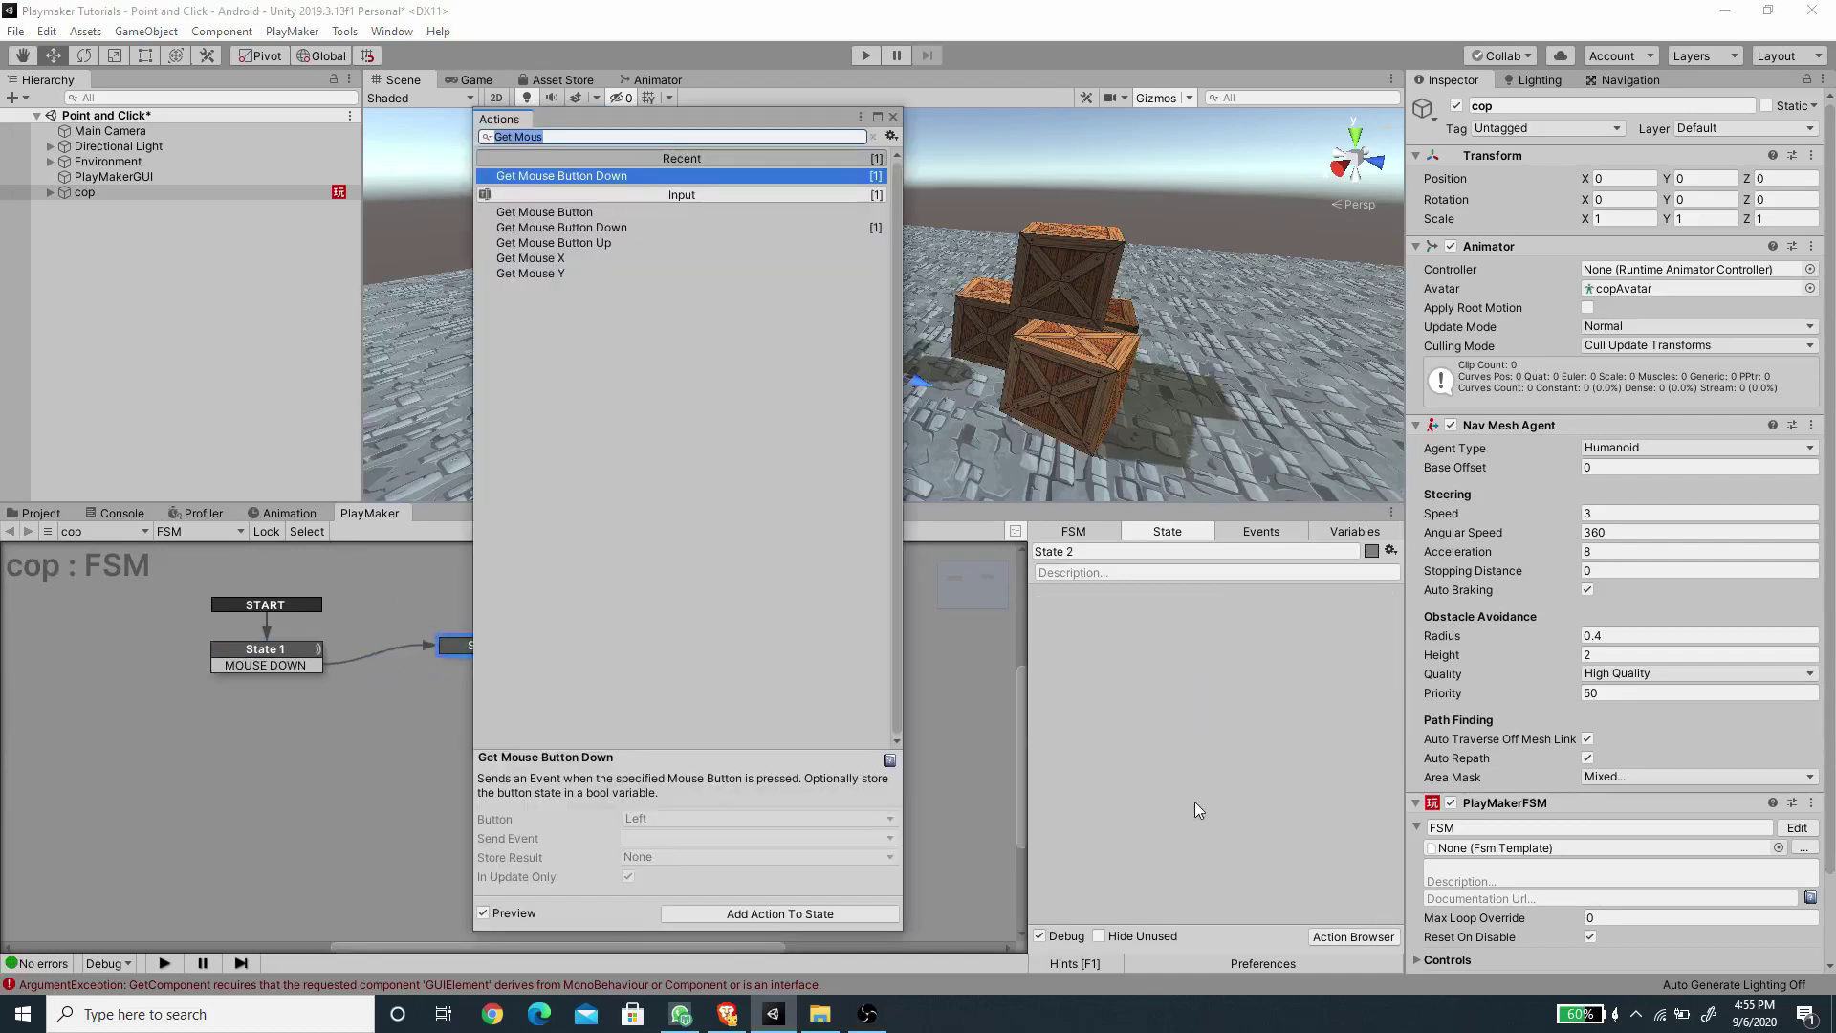
type("mouse")
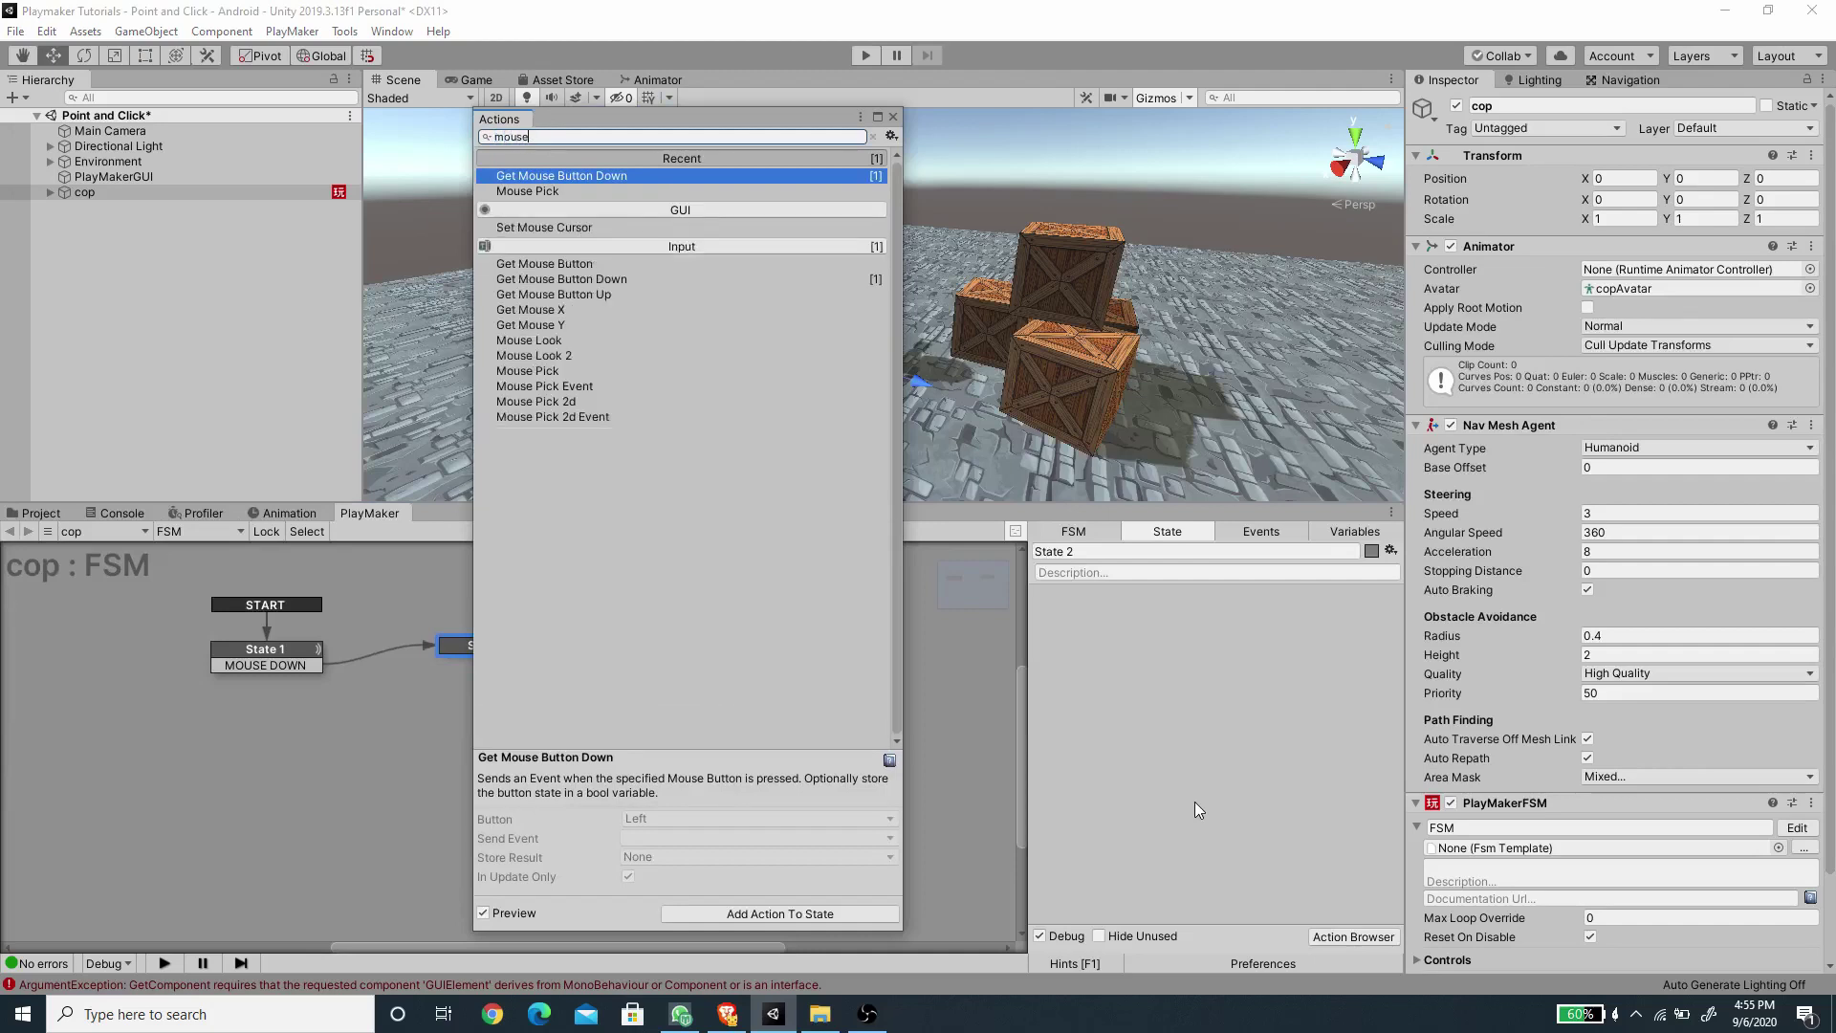
left_click(547, 372)
double_click(549, 372)
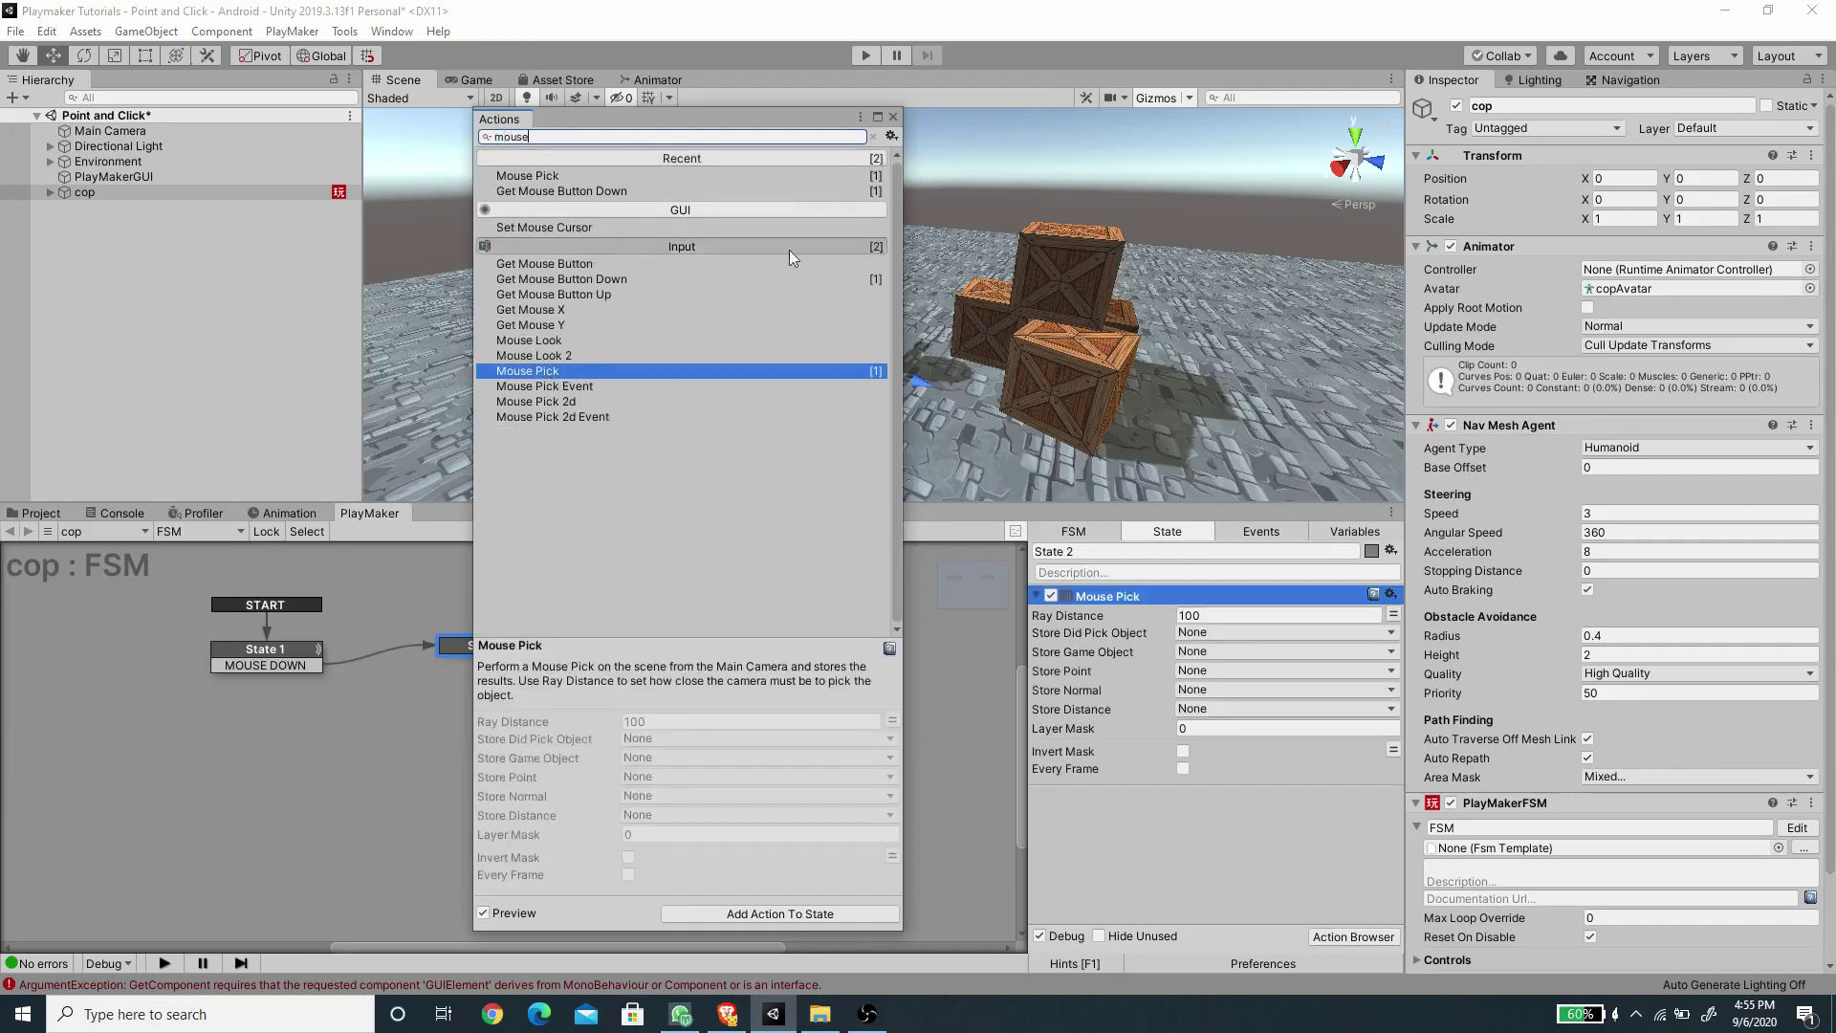
left_click(894, 116)
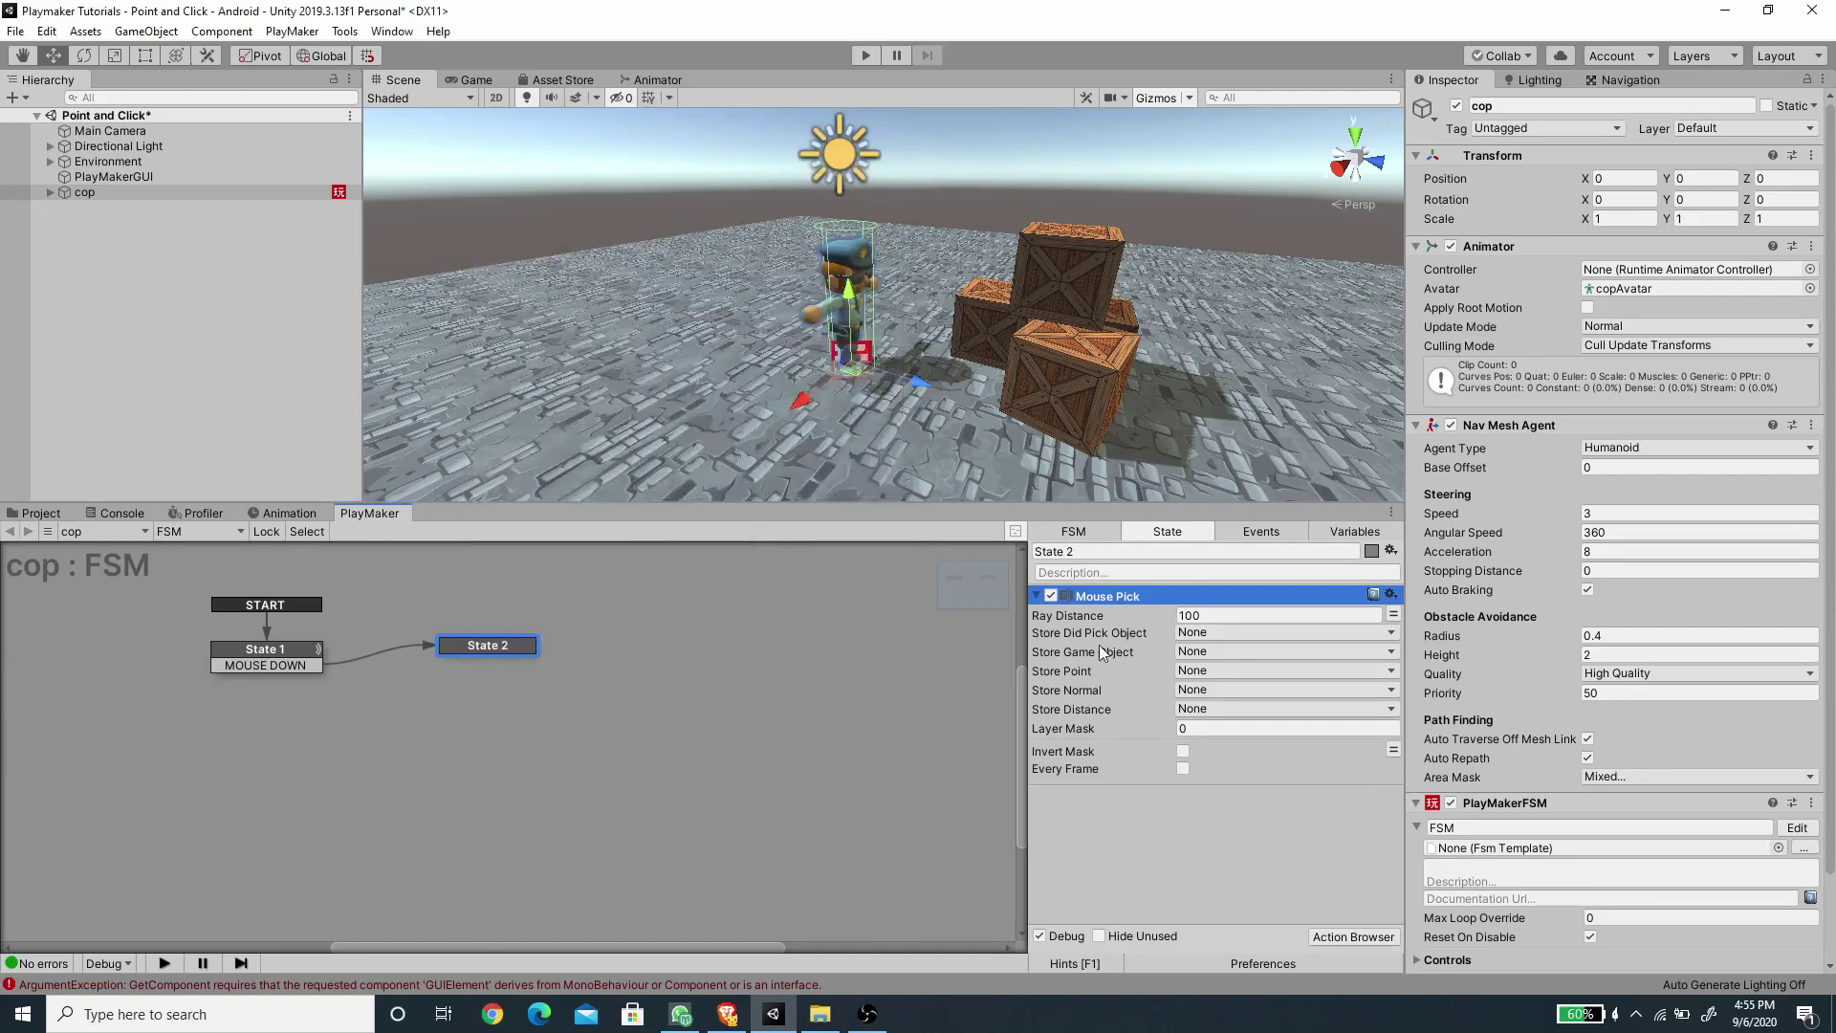
Pull the scene view back behind the crates and check the Main Camera before reselecting the cop.
left_click_drag(650, 199, 866, 230, "alt")
left_click(738, 209)
left_click(738, 209)
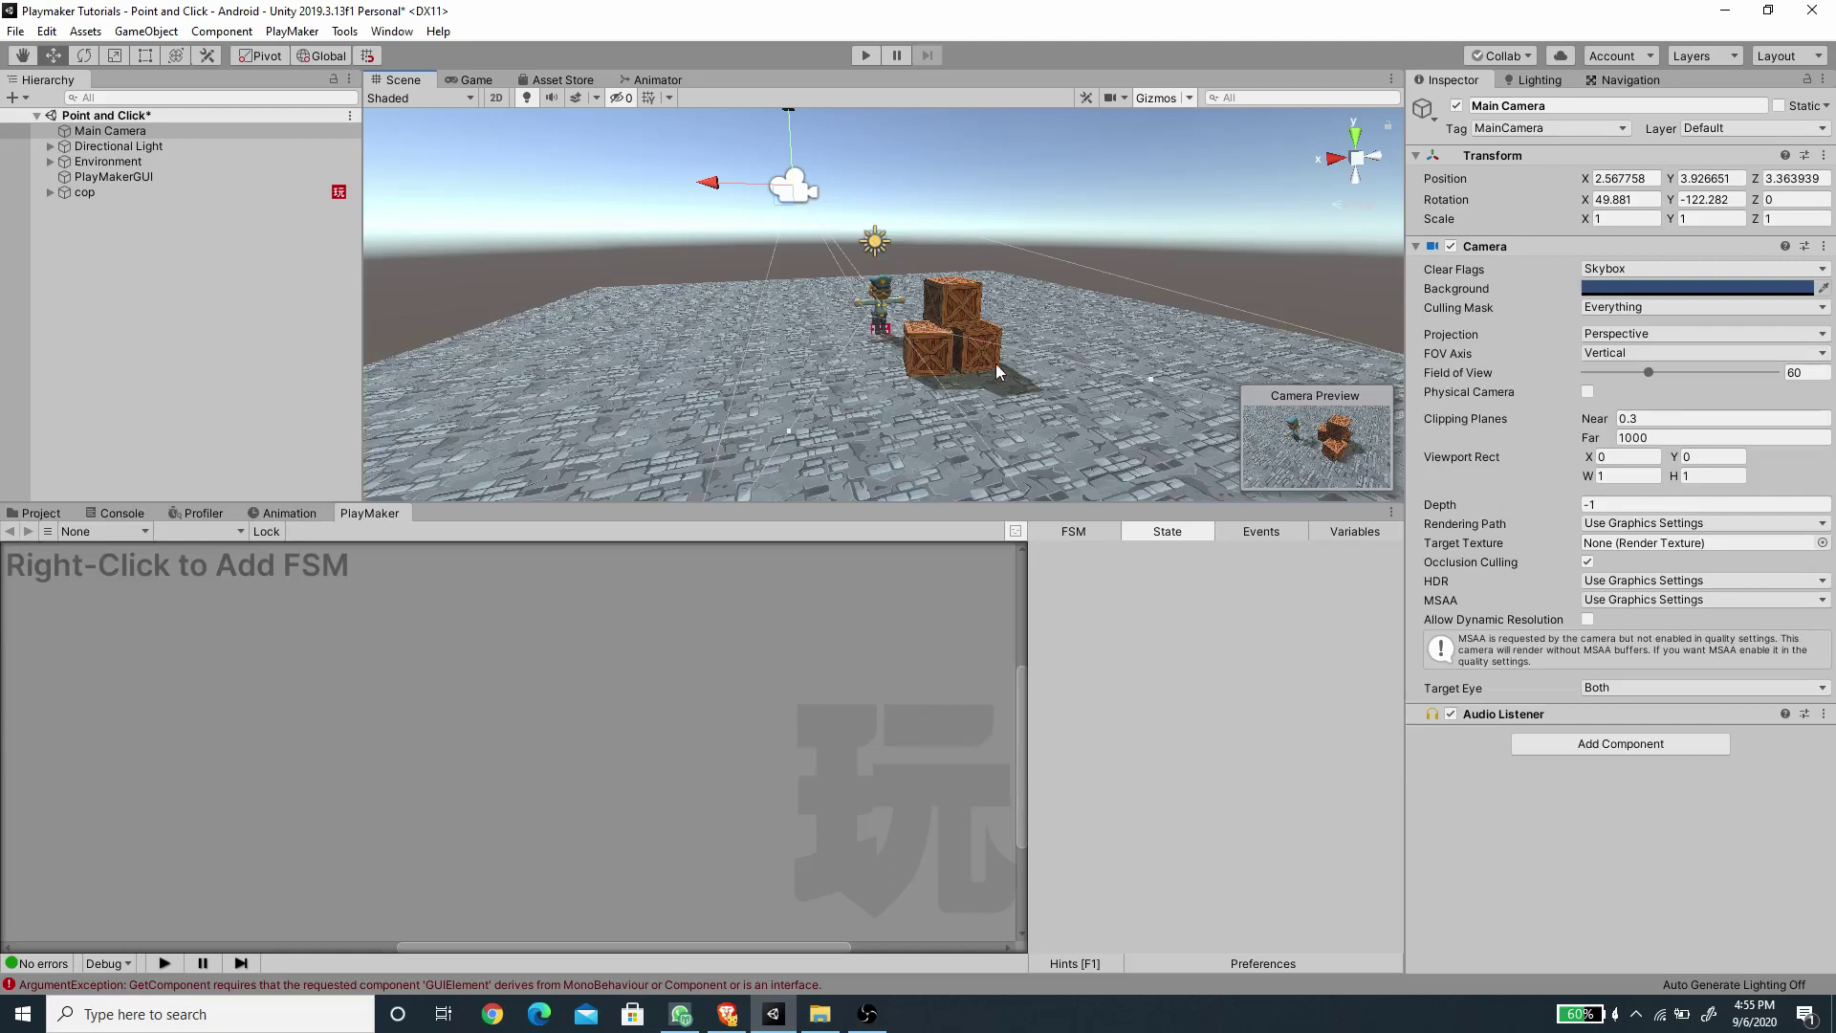
left_click(84, 192)
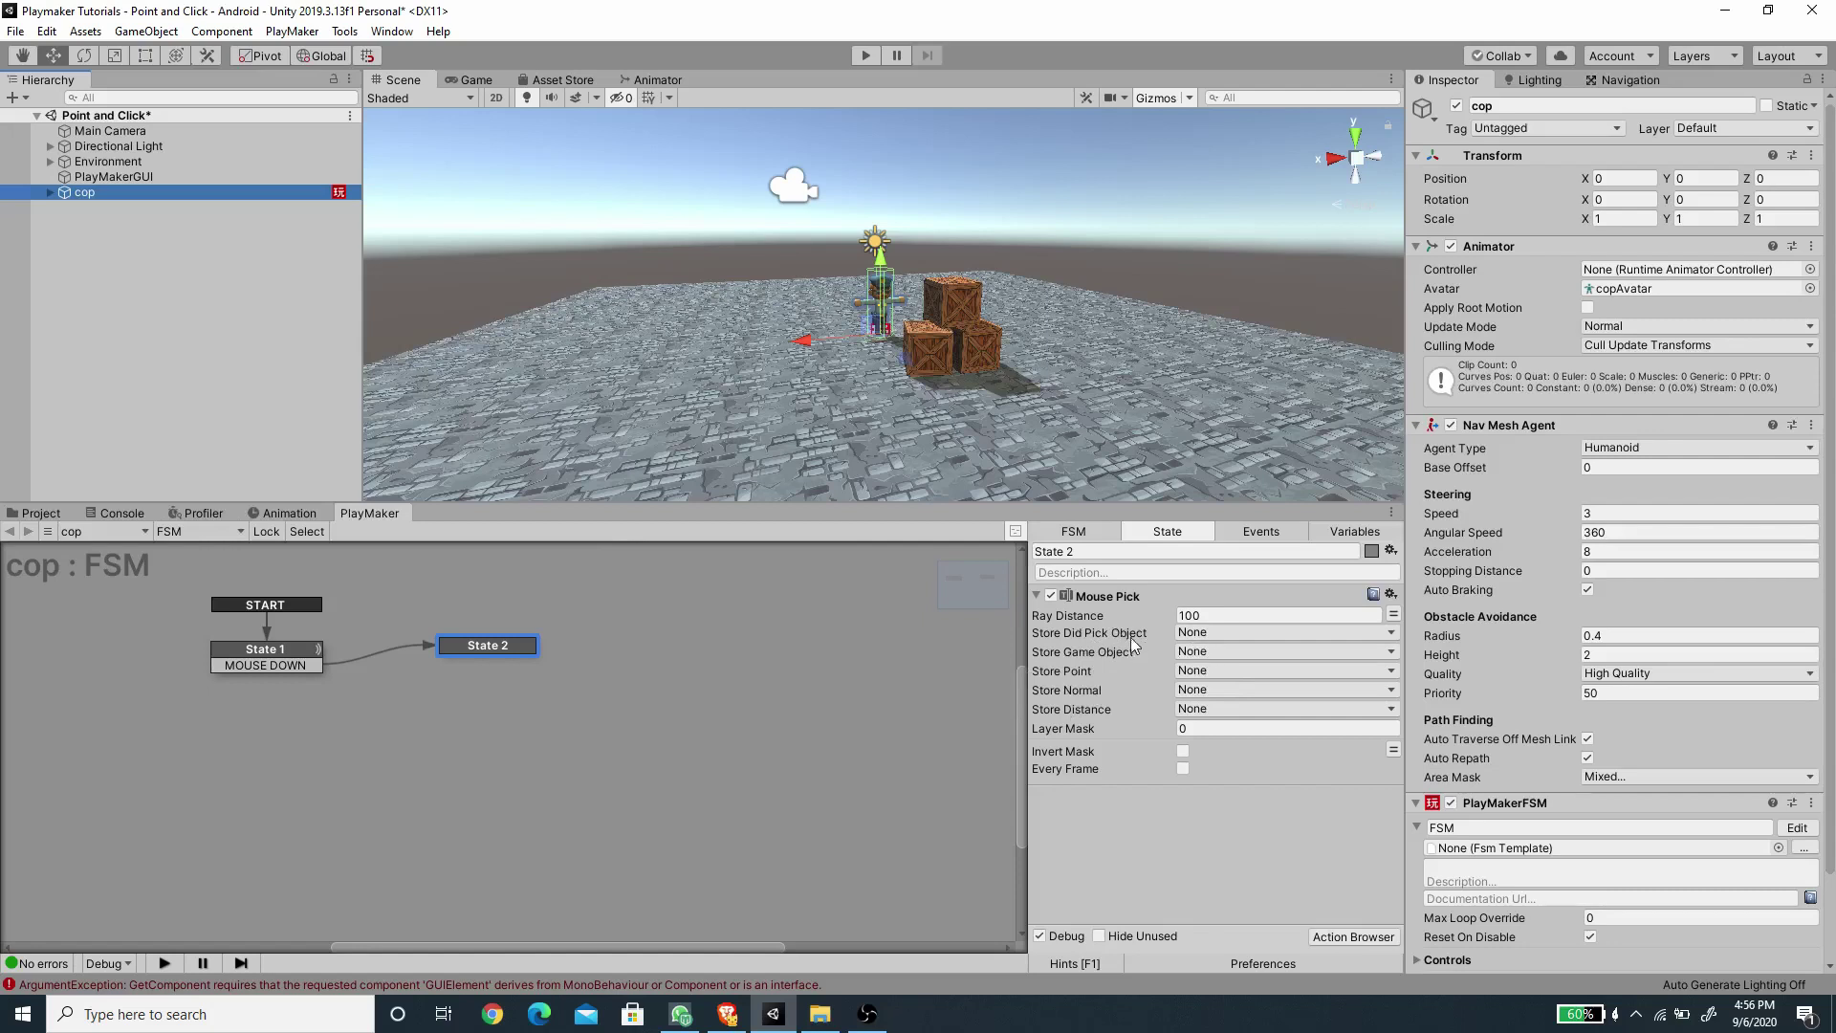
Store Mouse Pick's hit flag in new 'Hit Something?' and its point in new 'Target Destination'.
left_click(1211, 635)
left_click(1230, 683)
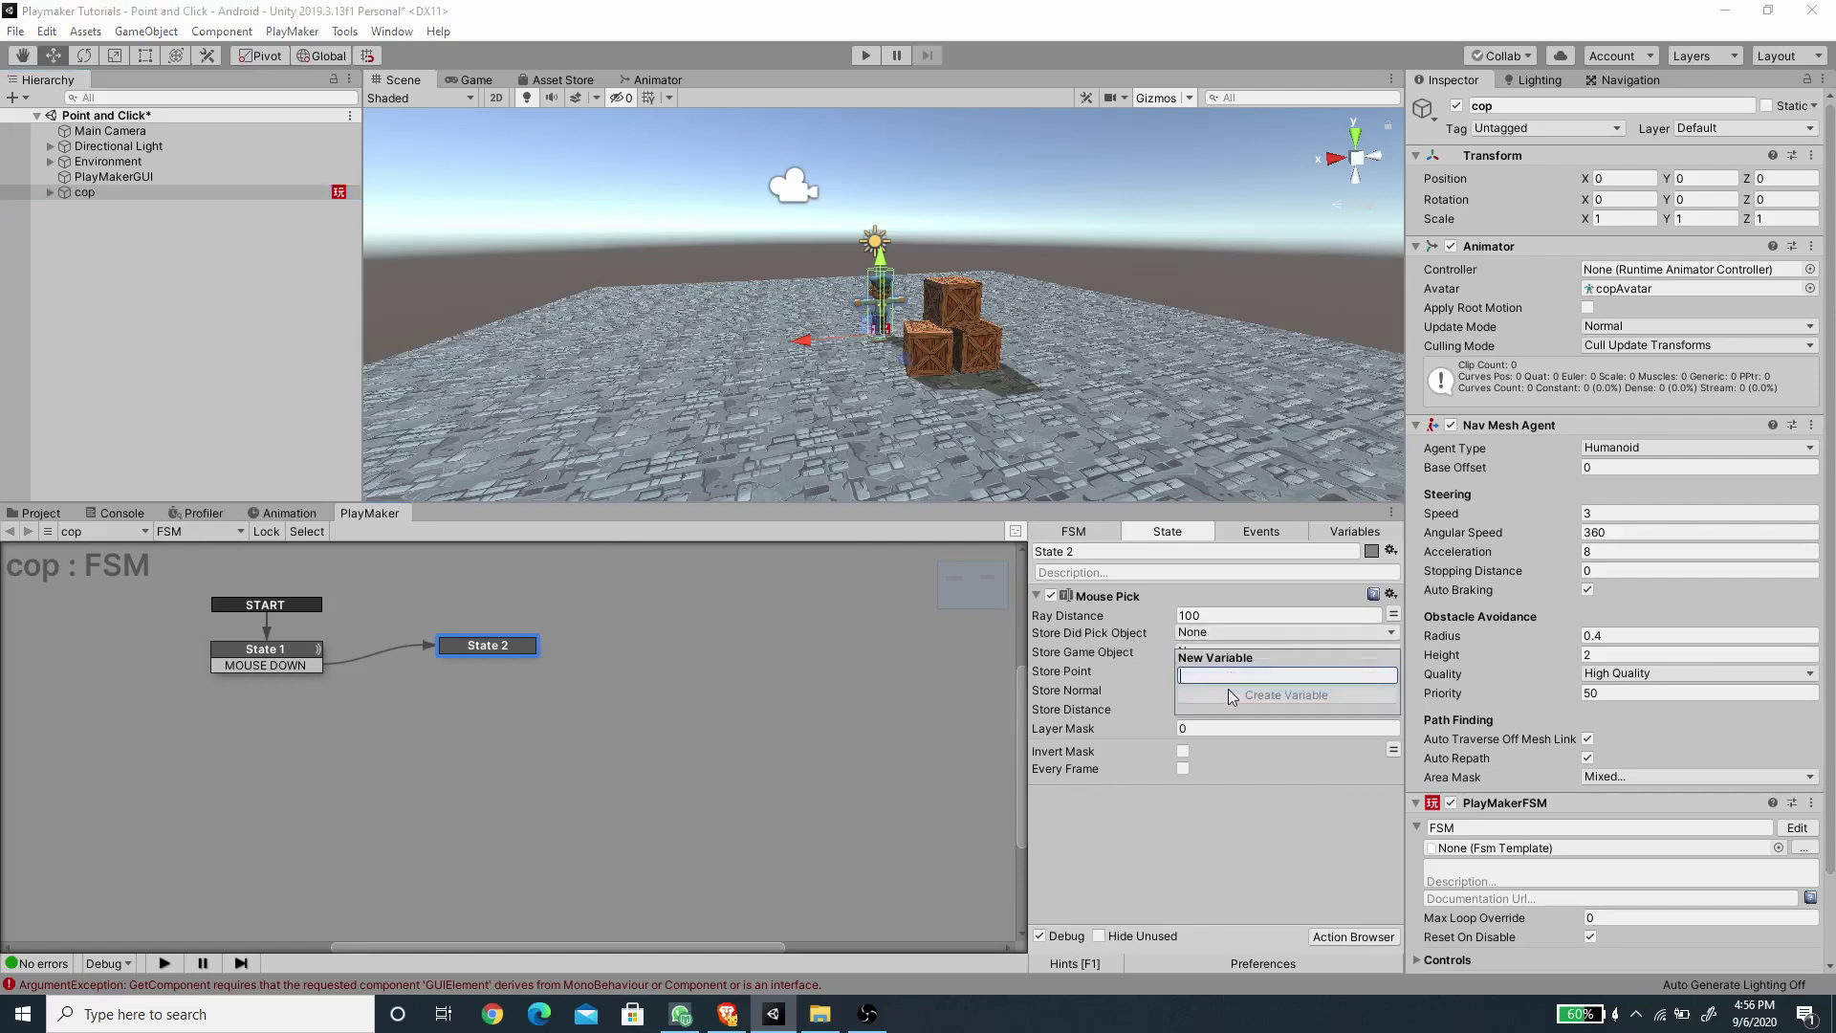
type("Hit Somethi")
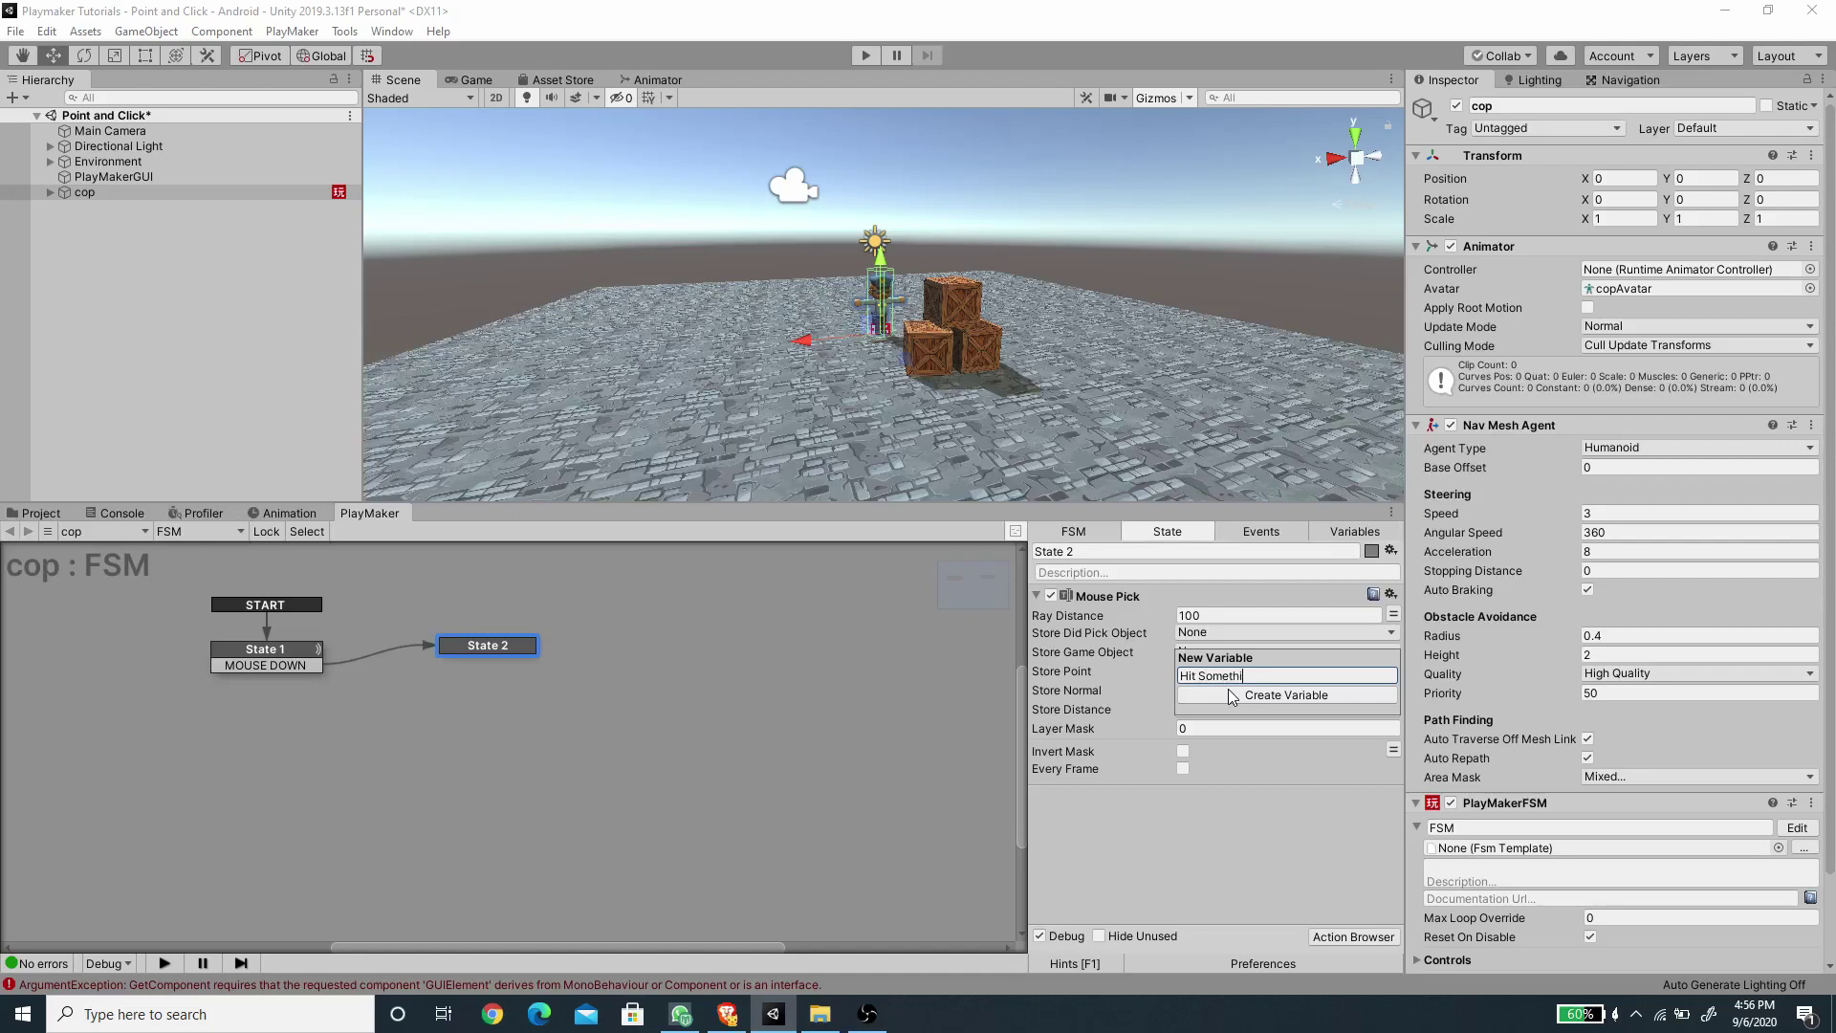
type("ng?")
left_click(1230, 694)
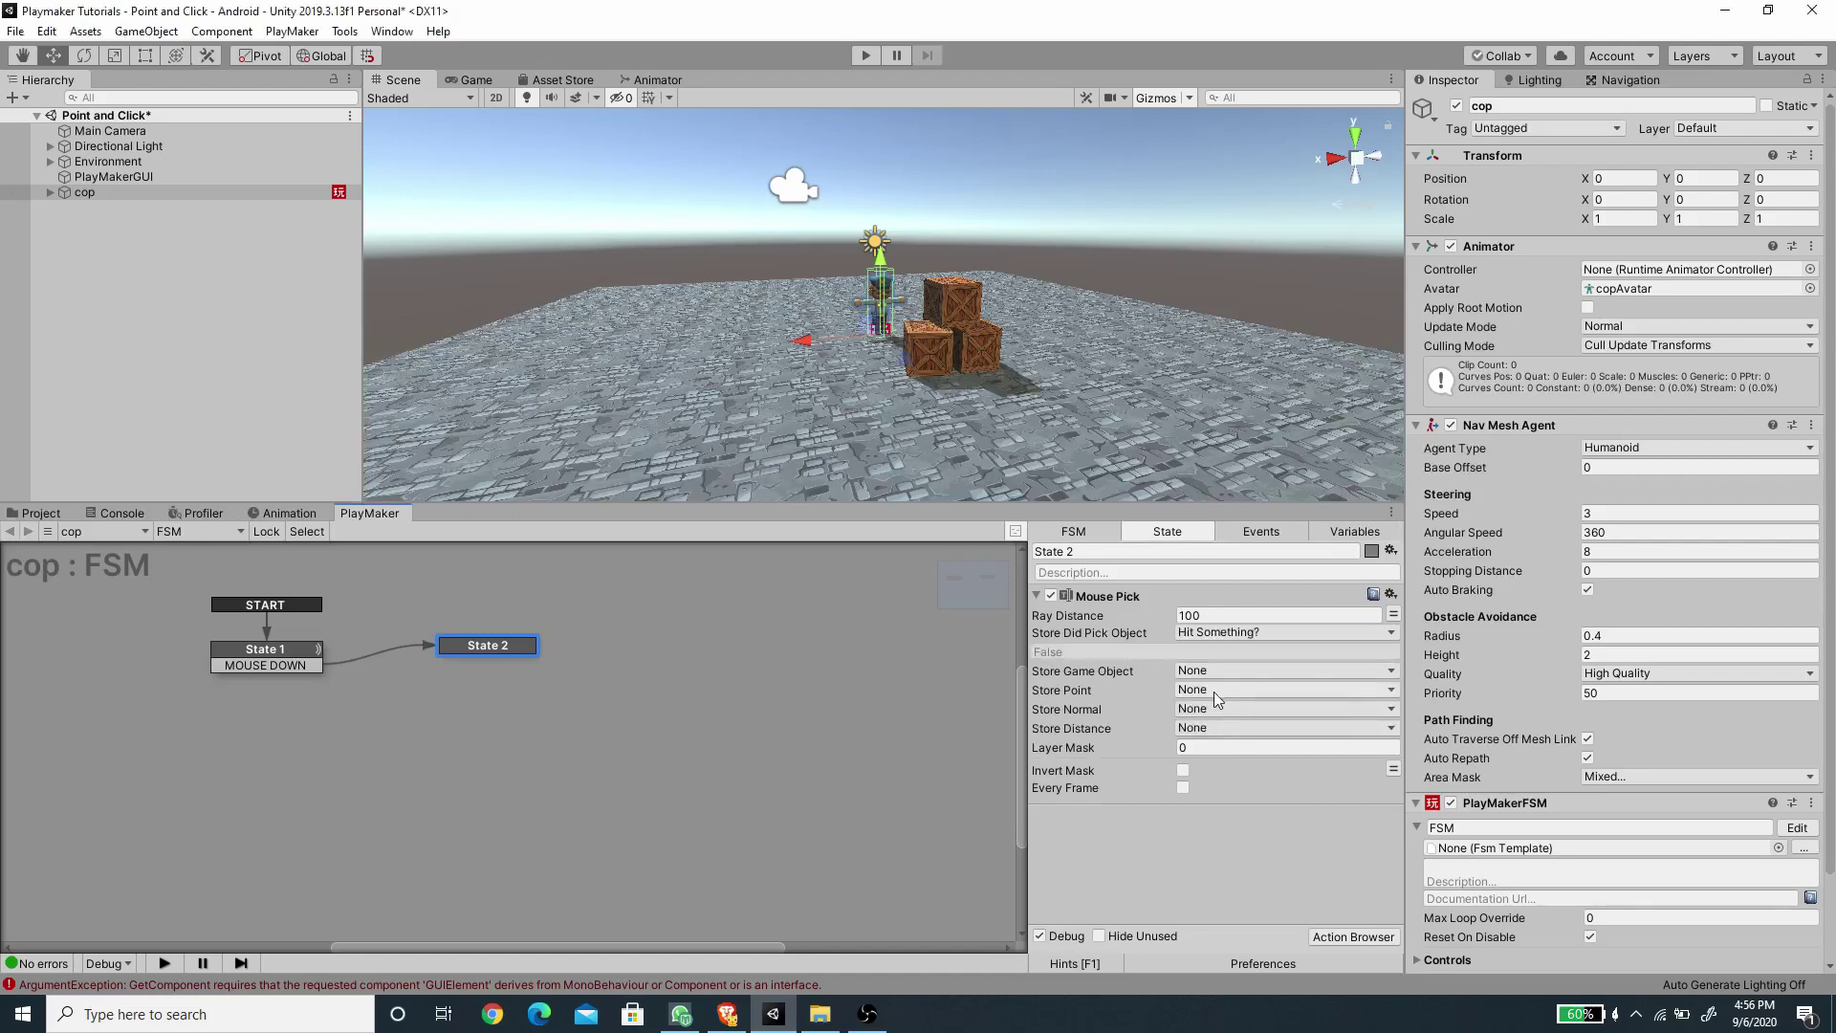
left_click(1234, 690)
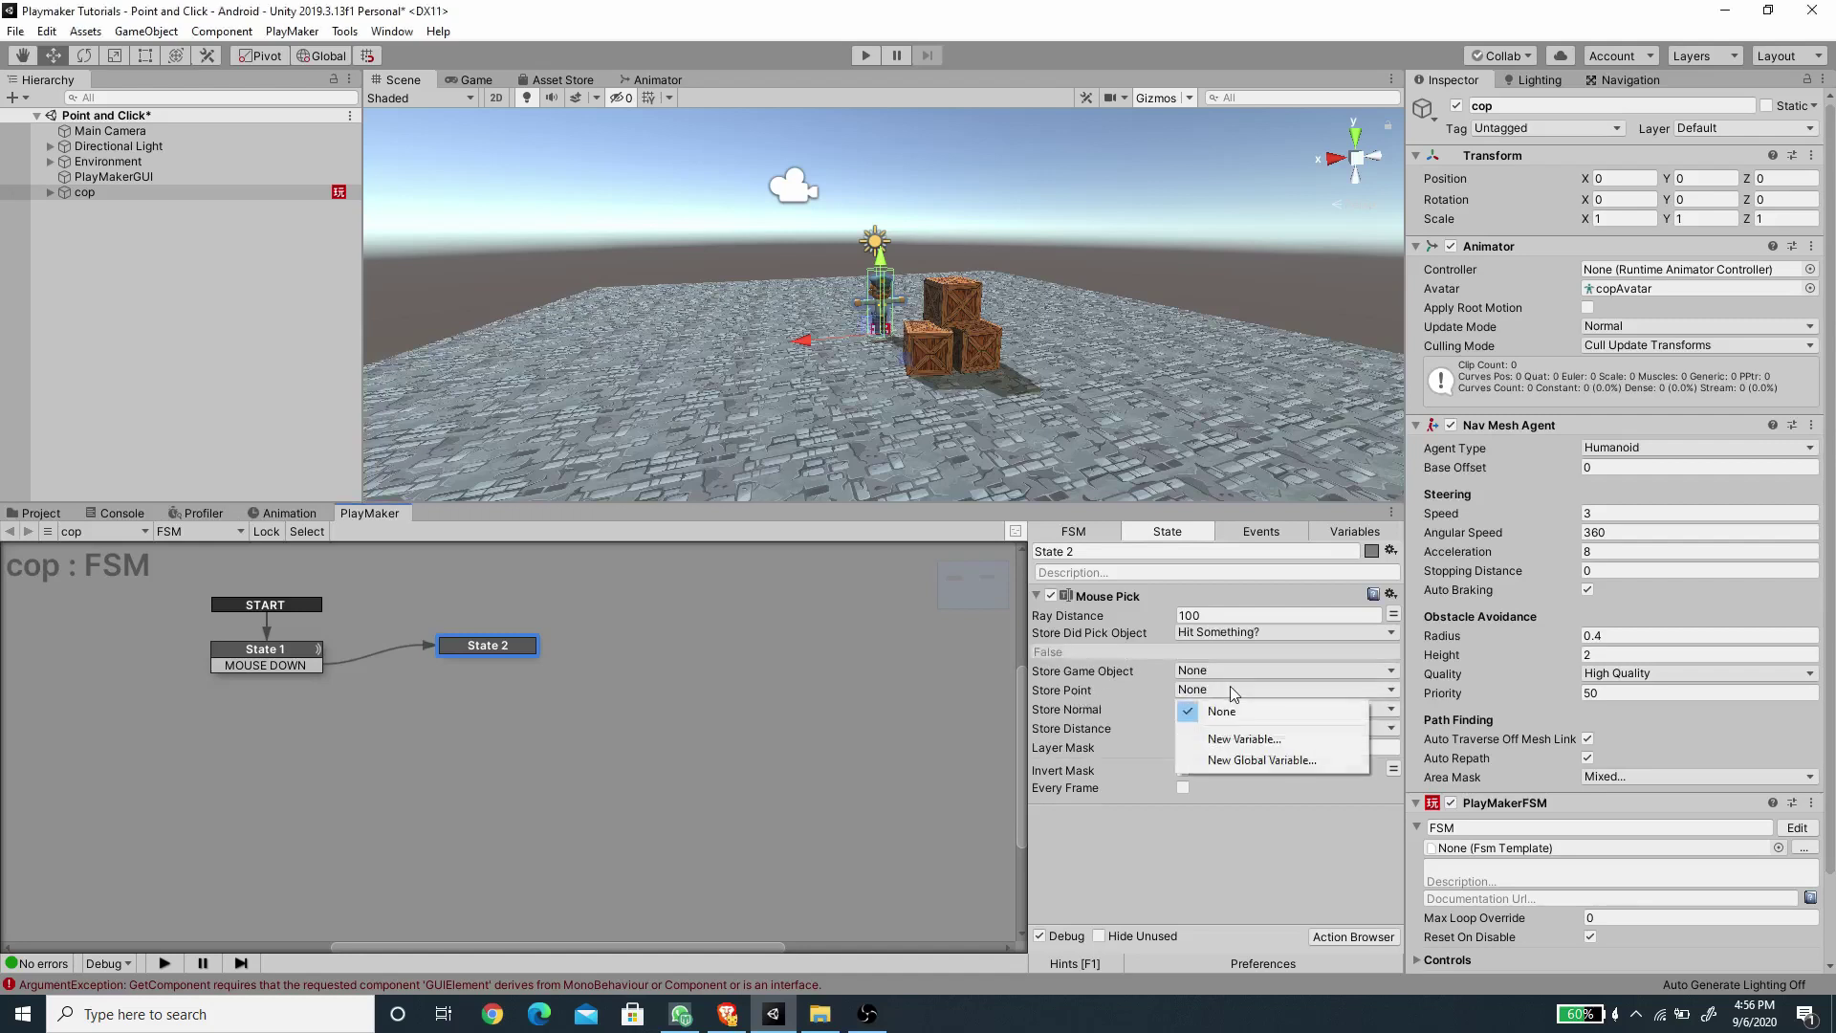
left_click(1248, 739)
type("Ta")
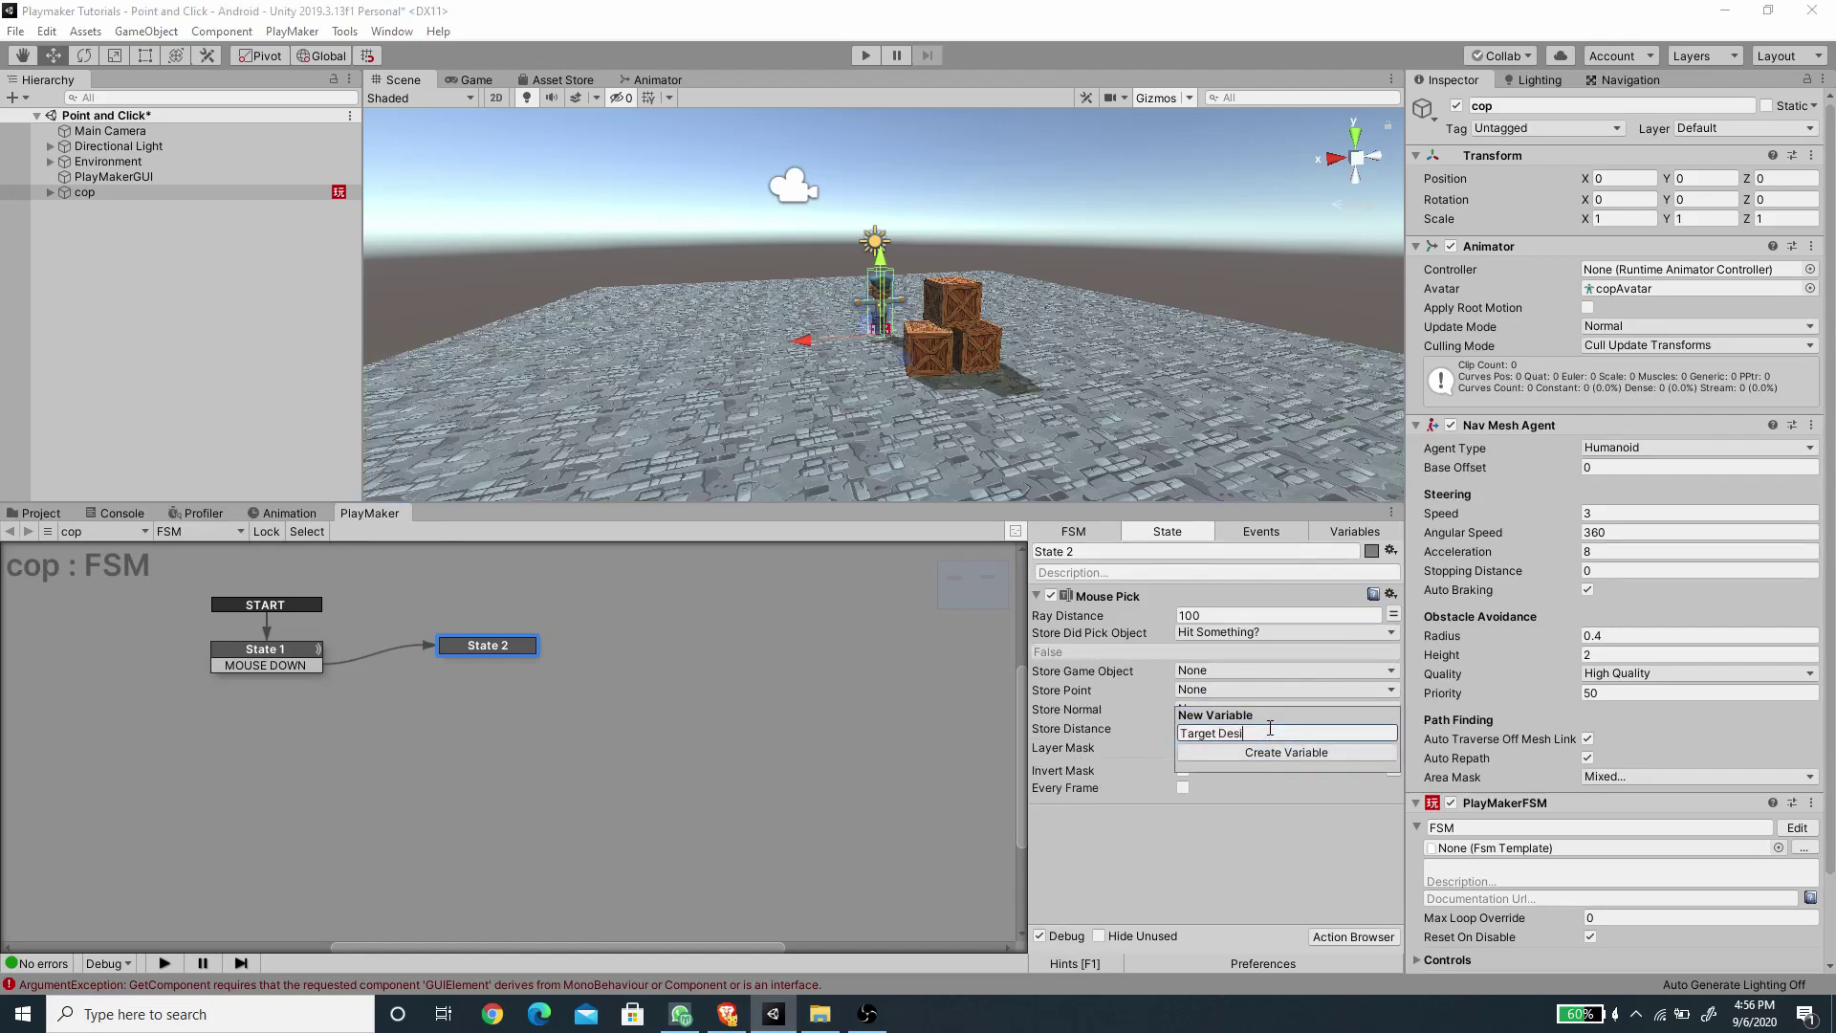
type("rget Destination")
key("Return")
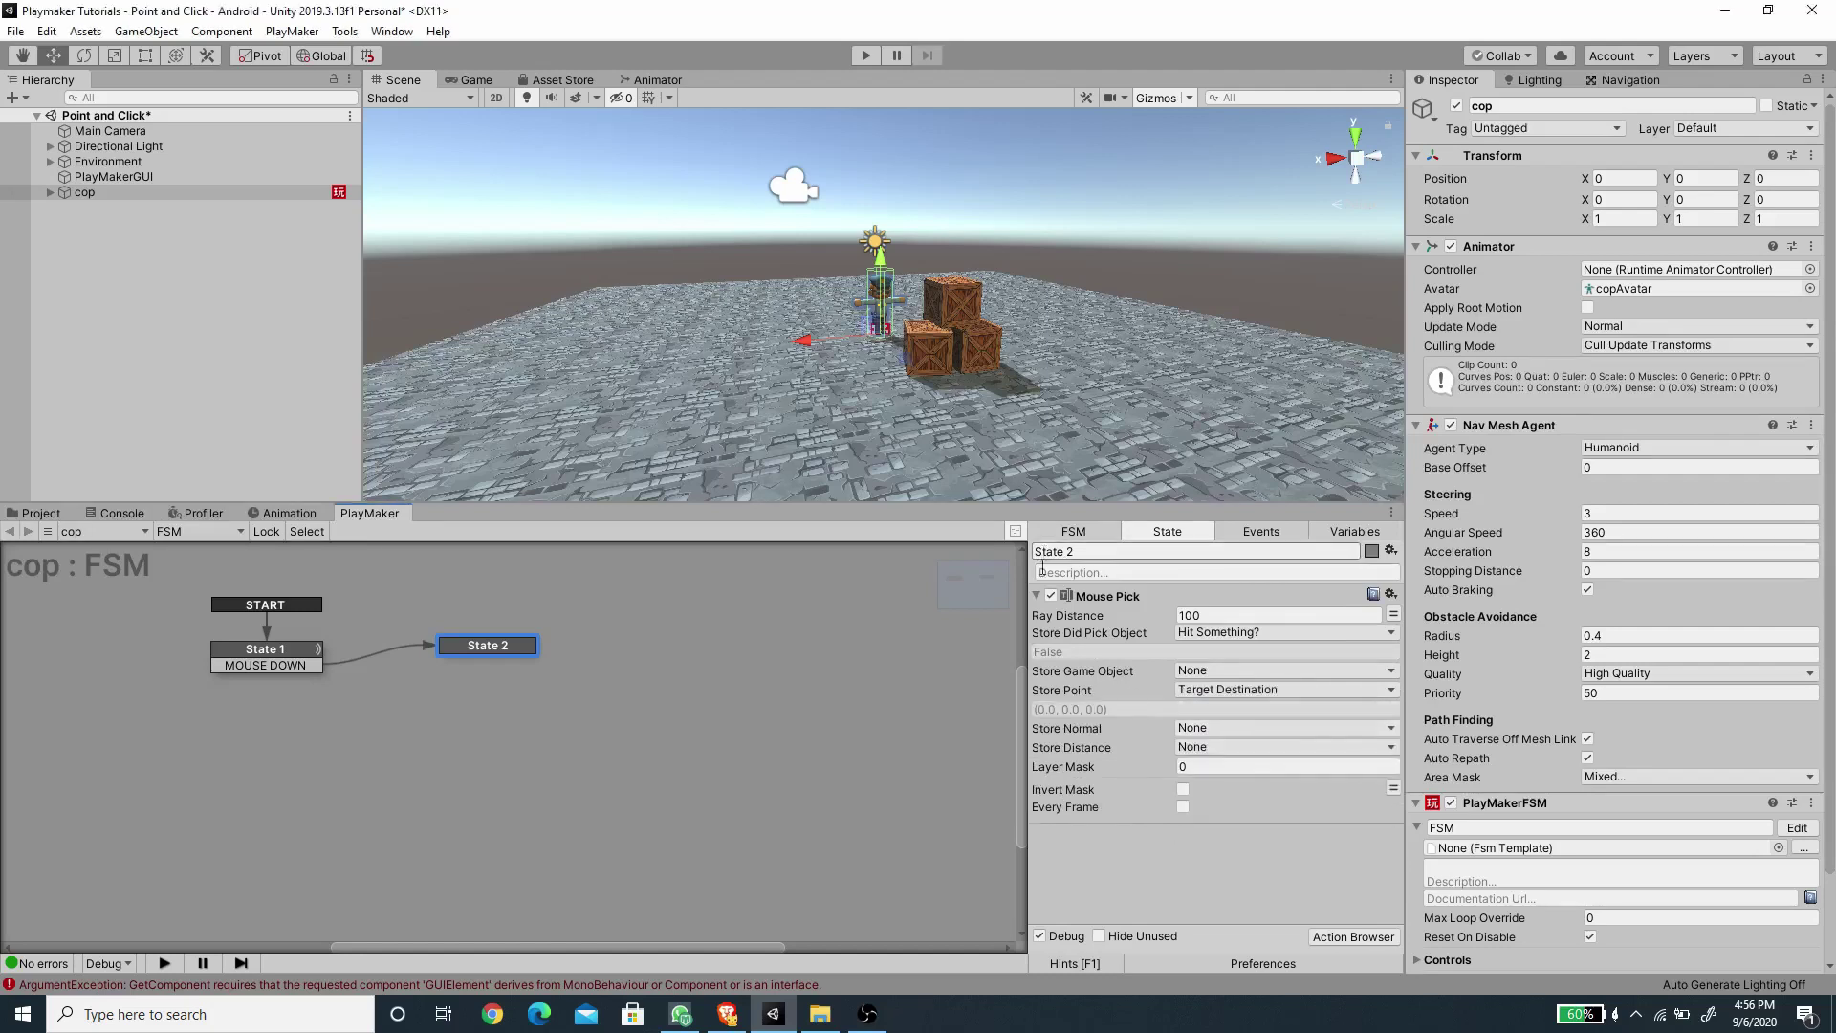
left_click(1038, 596)
Add a Bool Test to State 2 that tests the Hit Something? variable.
left_click(1354, 936)
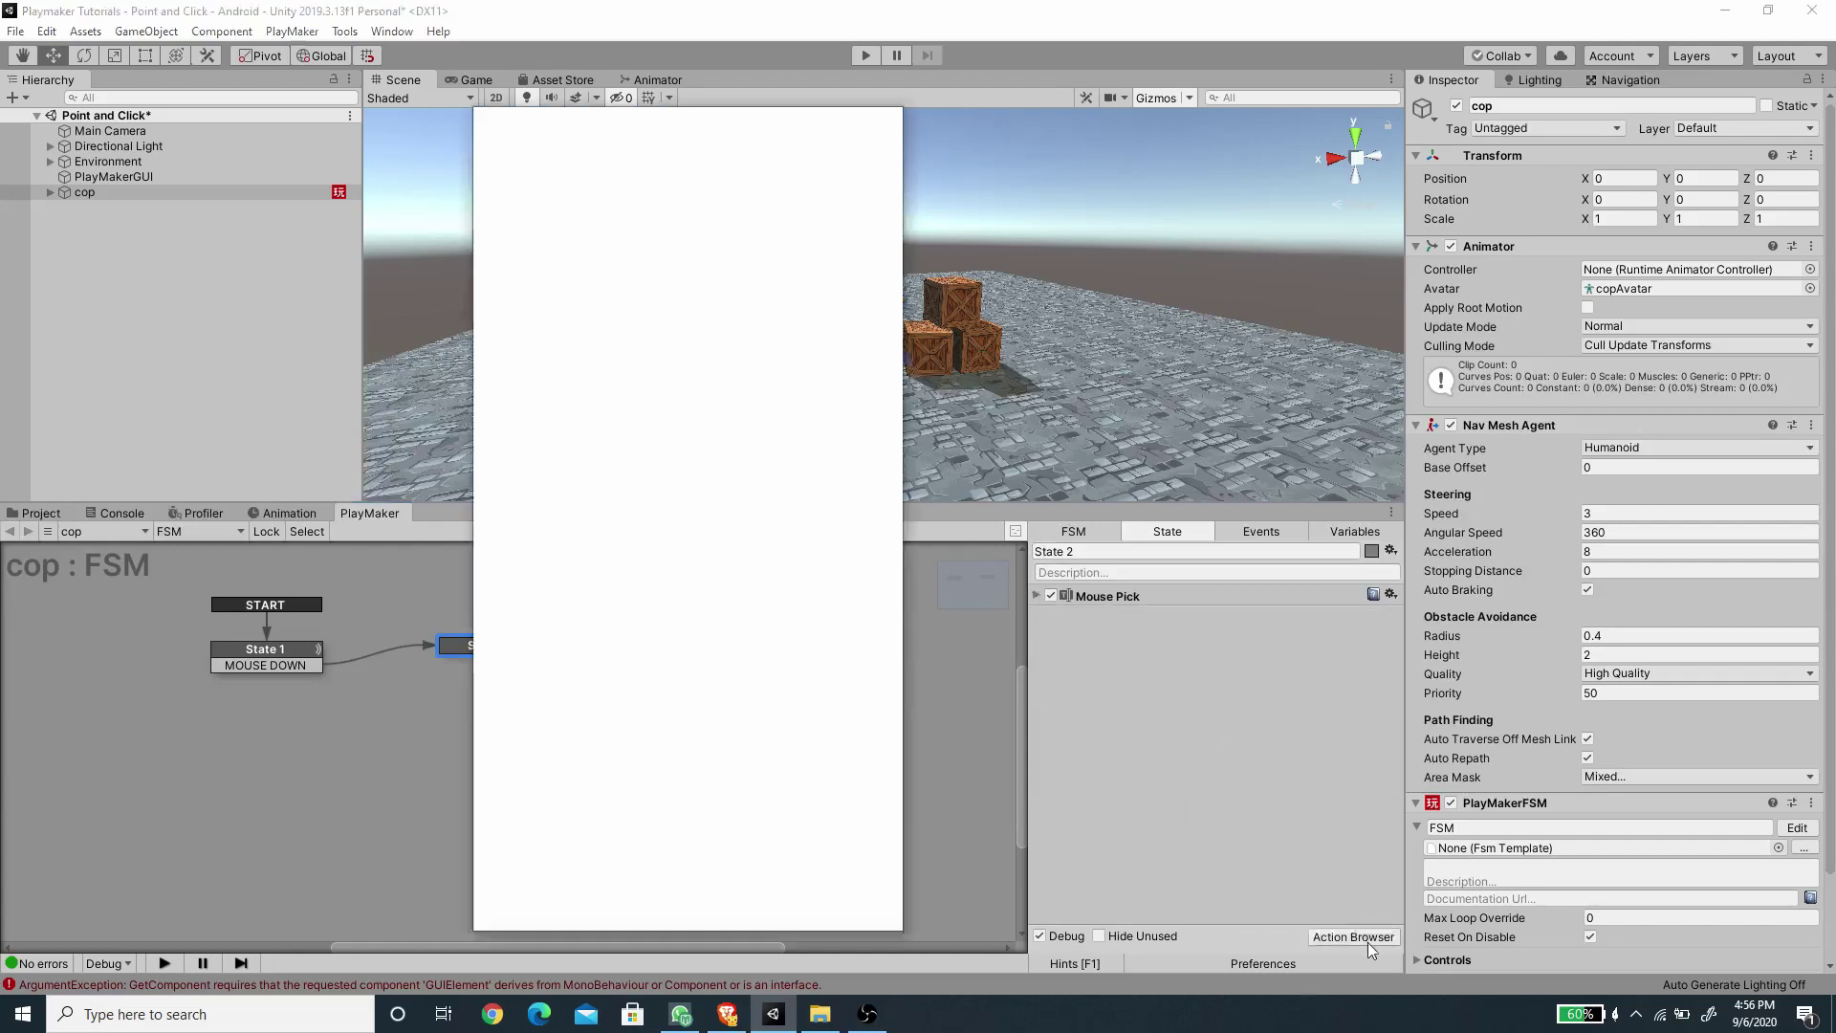
type("boo")
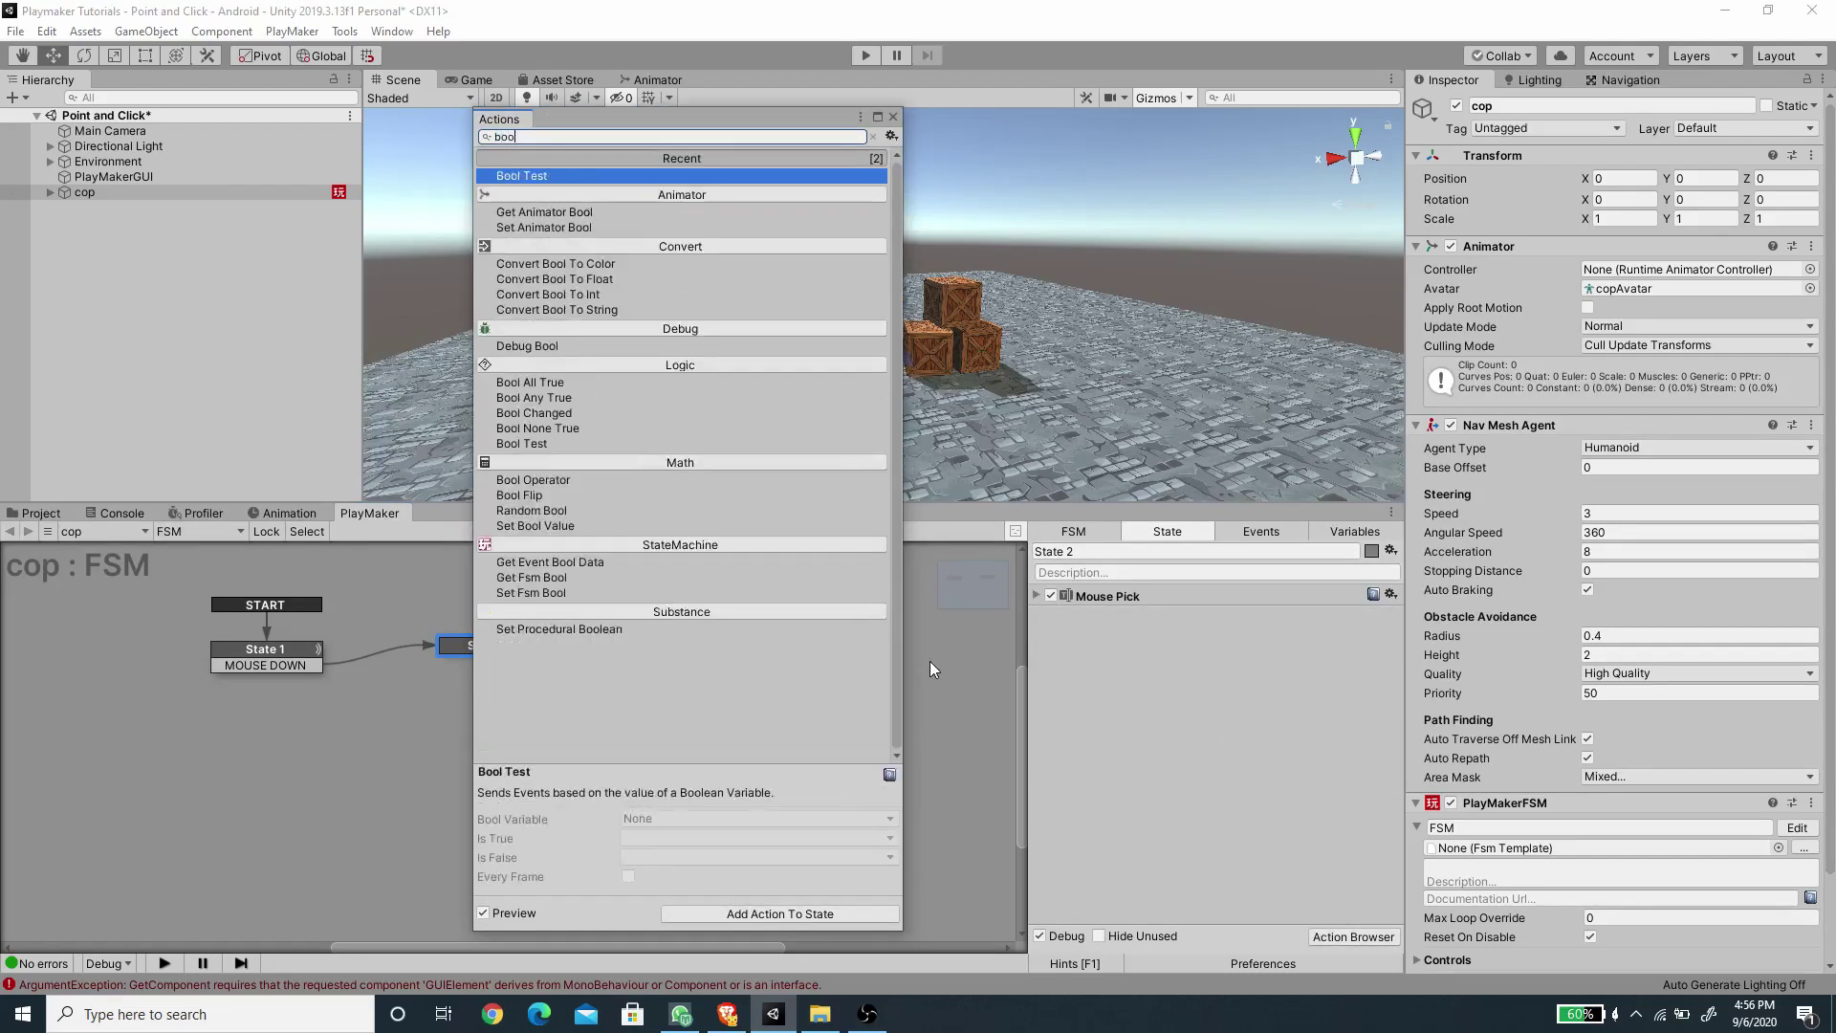
key("Return")
left_click(893, 115)
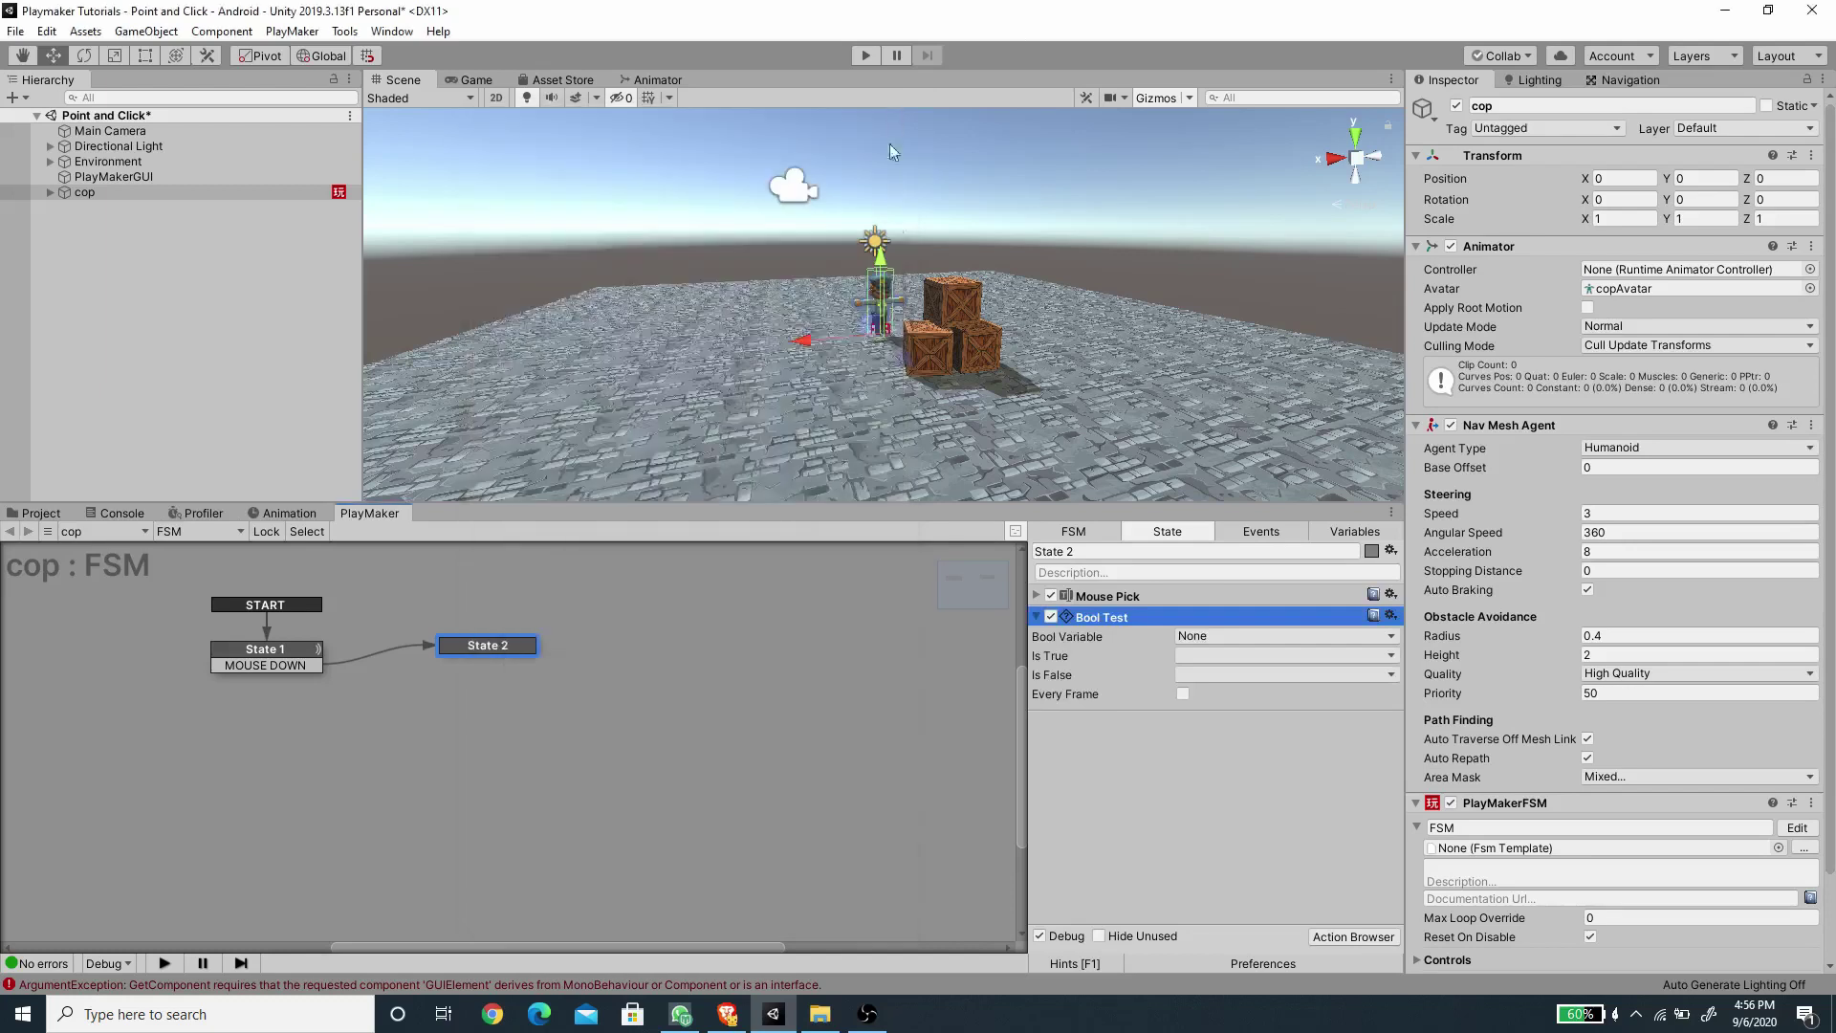
left_click(1216, 634)
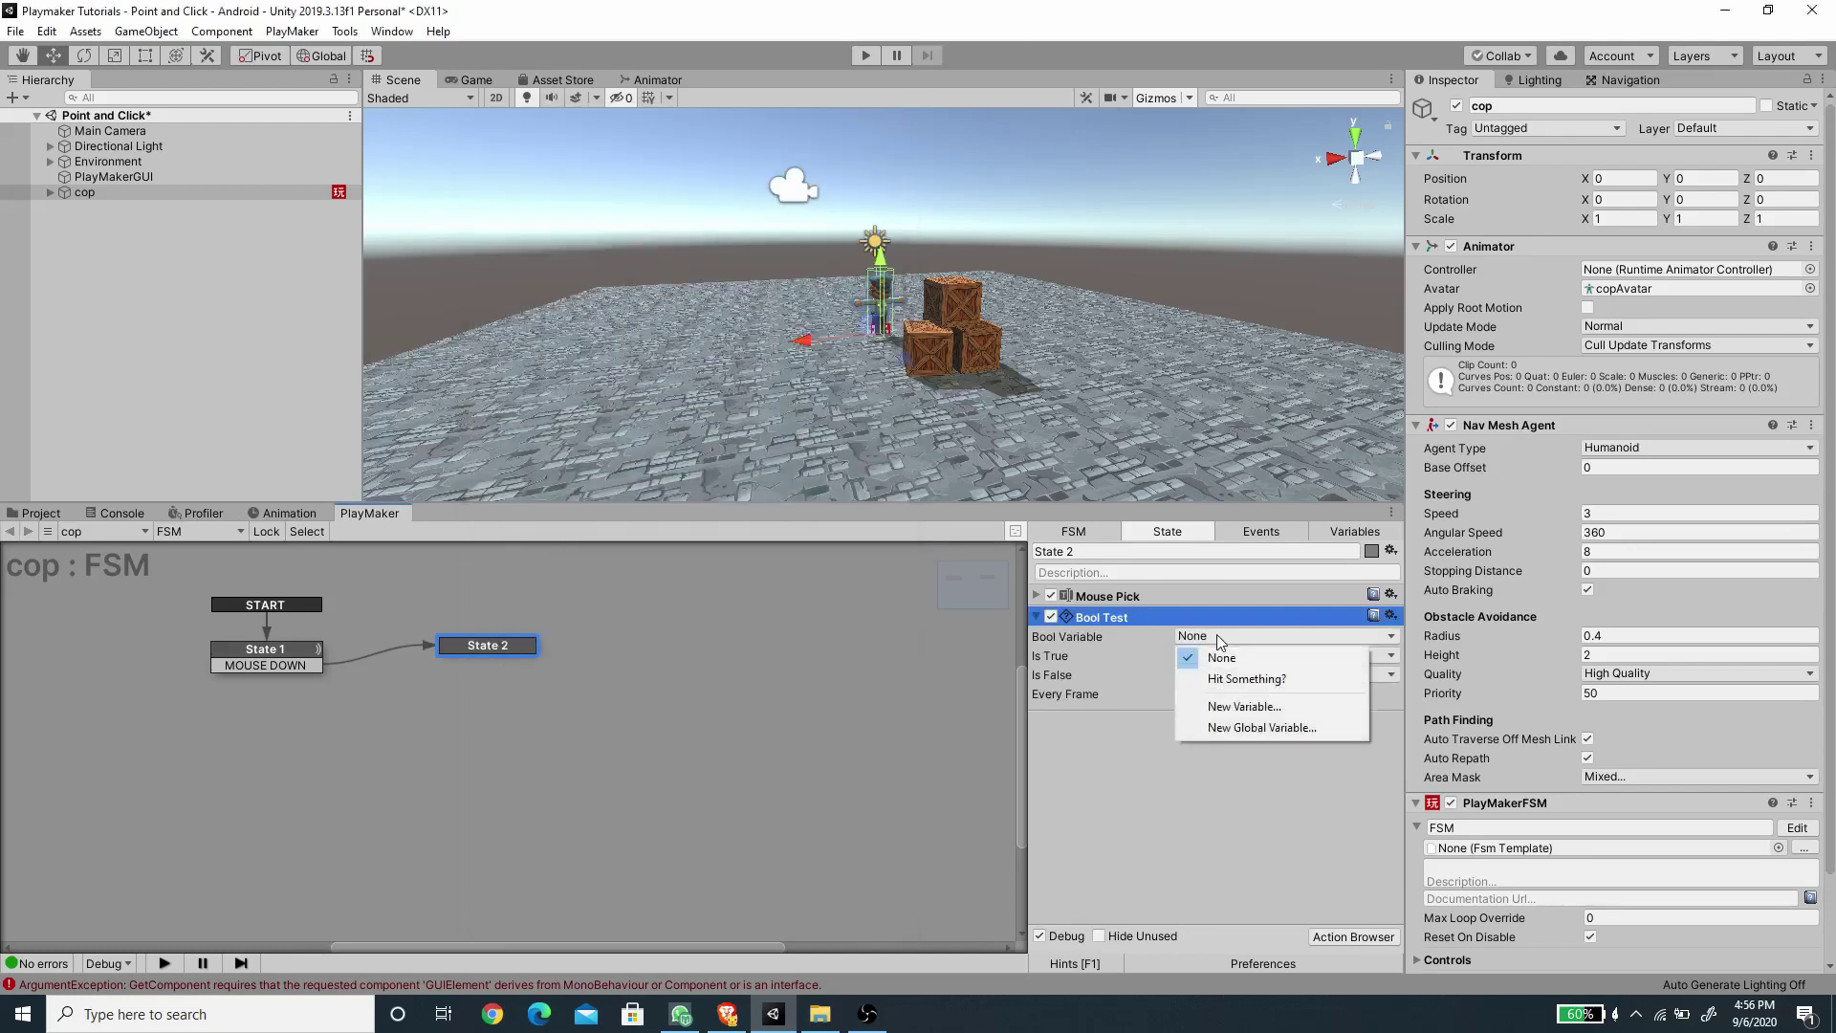
left_click(1241, 678)
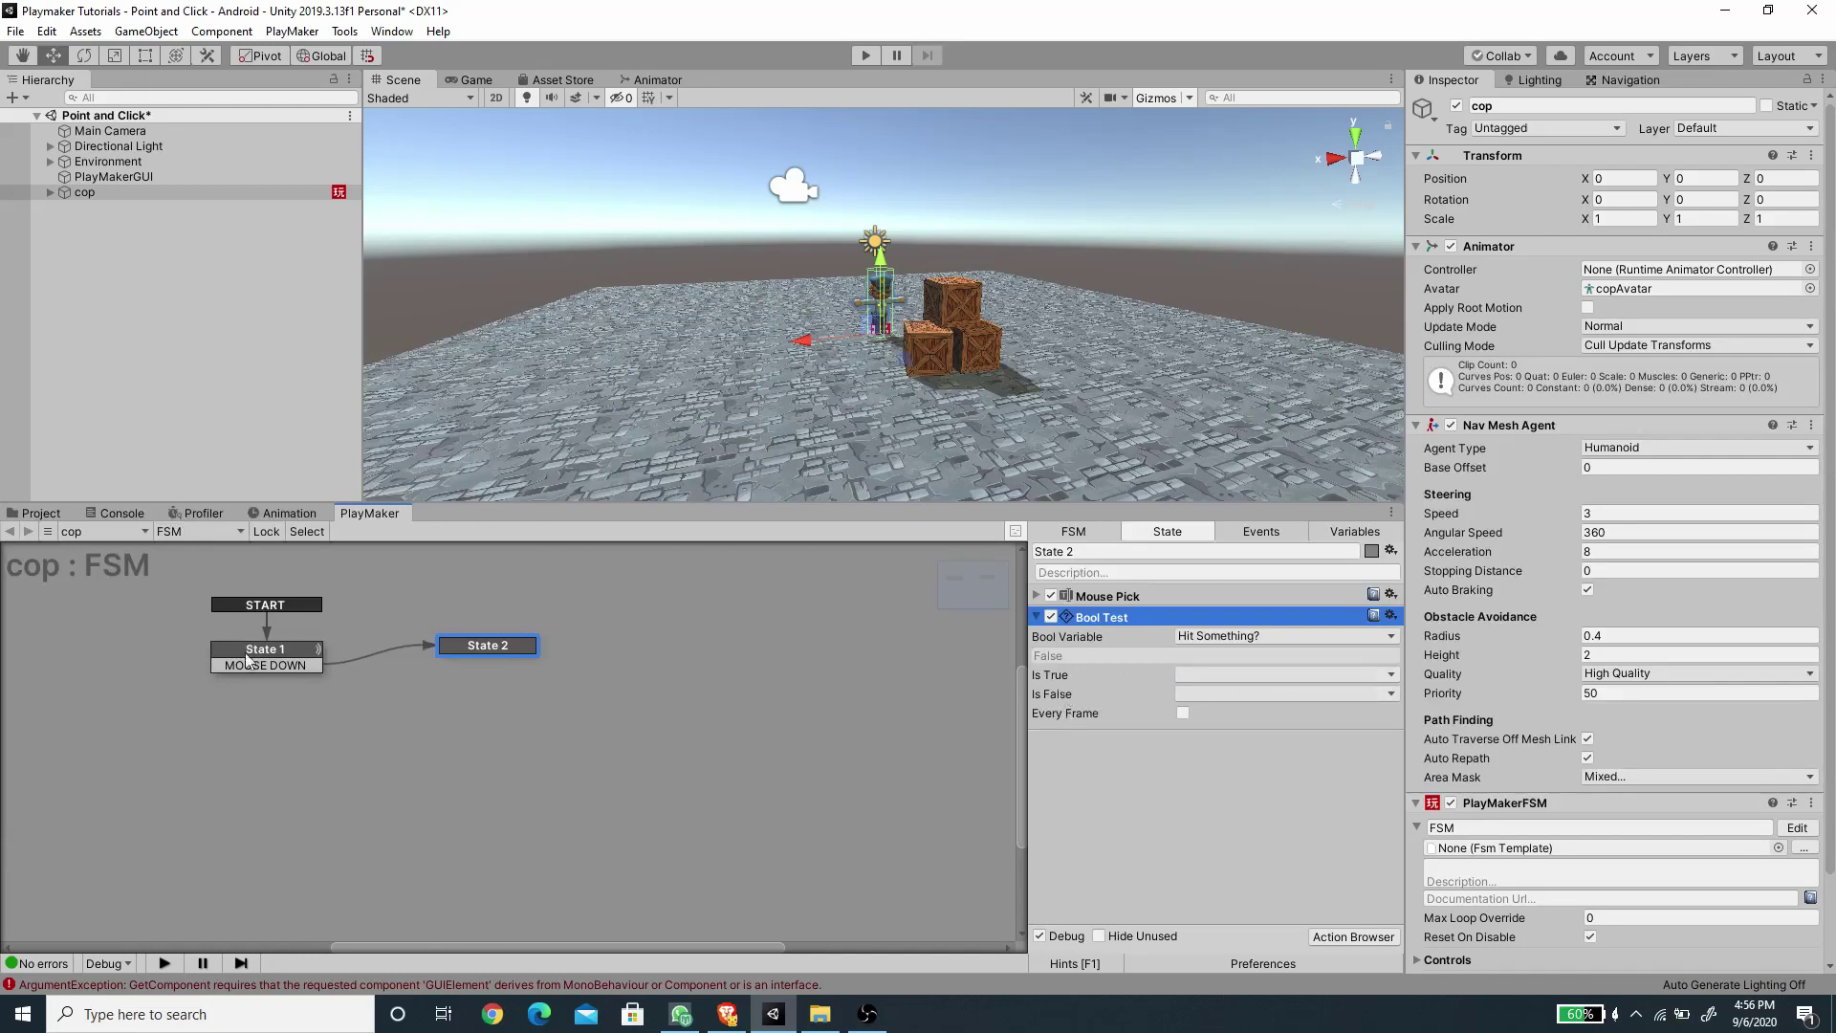
Create a MOVE event and give State 2 MOVE and FINISHED transitions.
left_click(1261, 531)
type("MOVE")
key("Return")
right_click(484, 647)
mouse_move(516, 653)
left_click(734, 682)
right_click(524, 650)
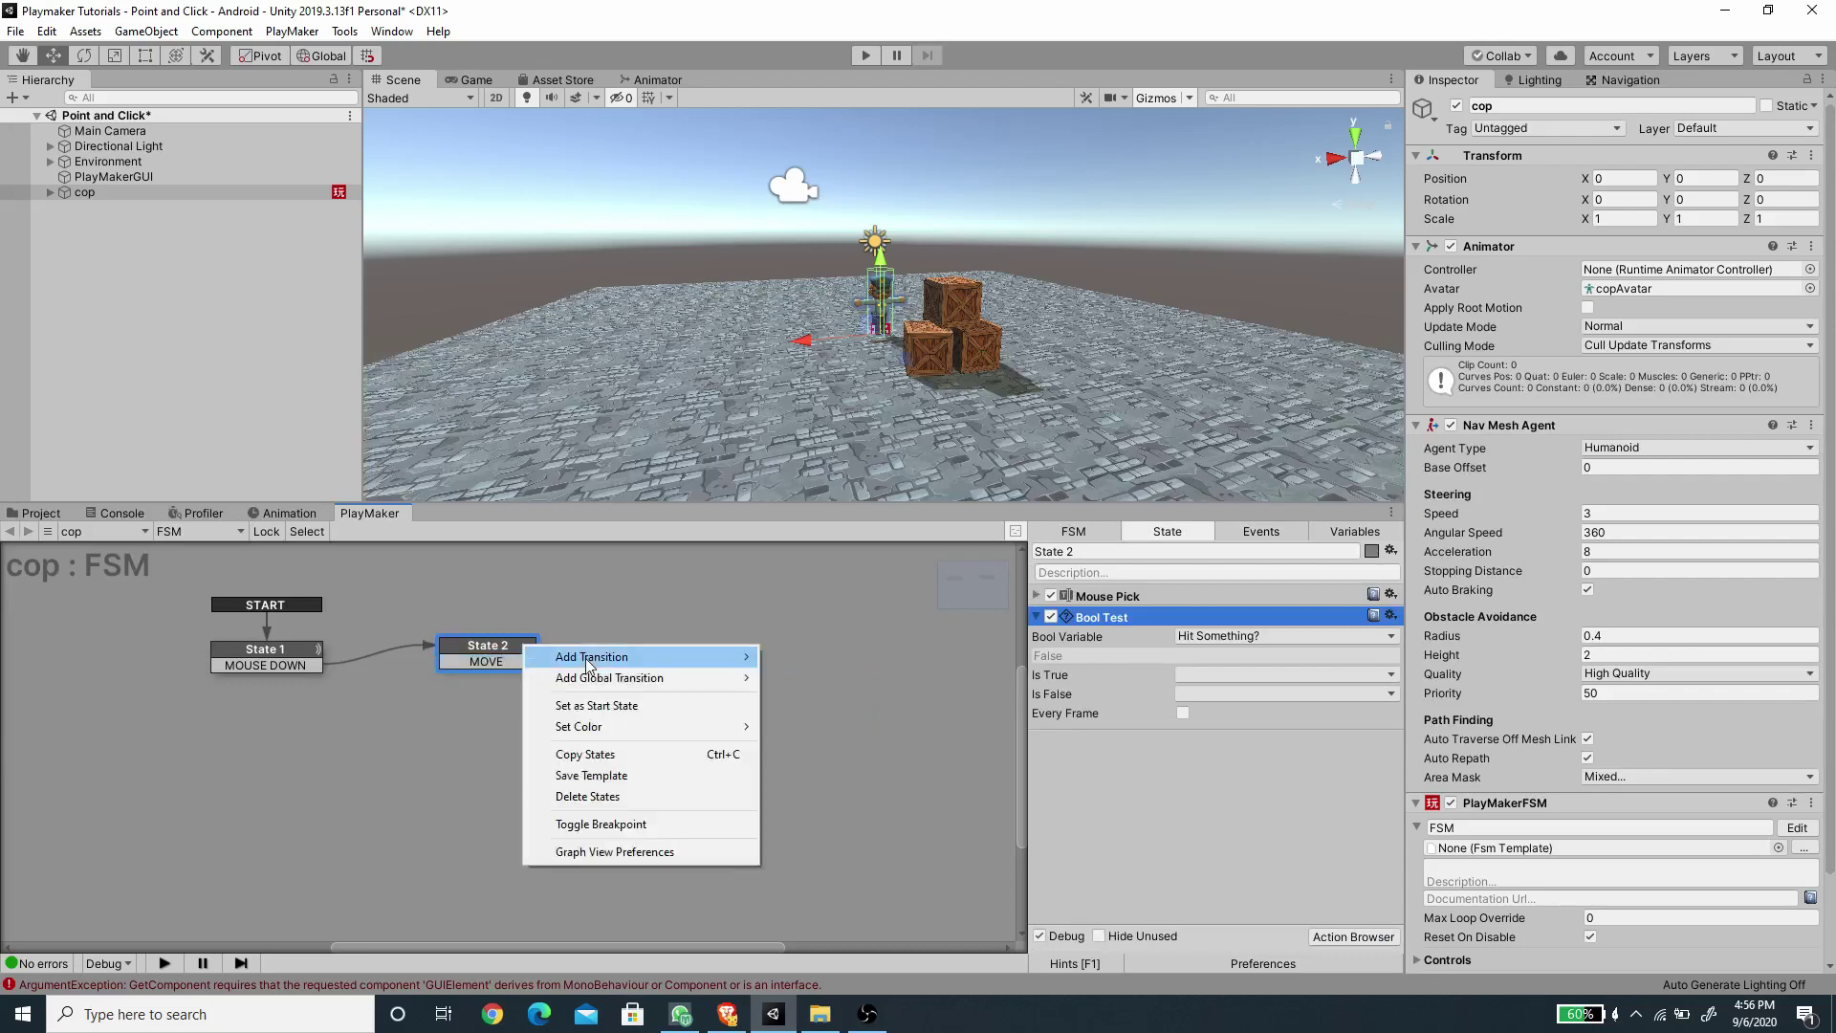
mouse_move(591, 662)
left_click(823, 704)
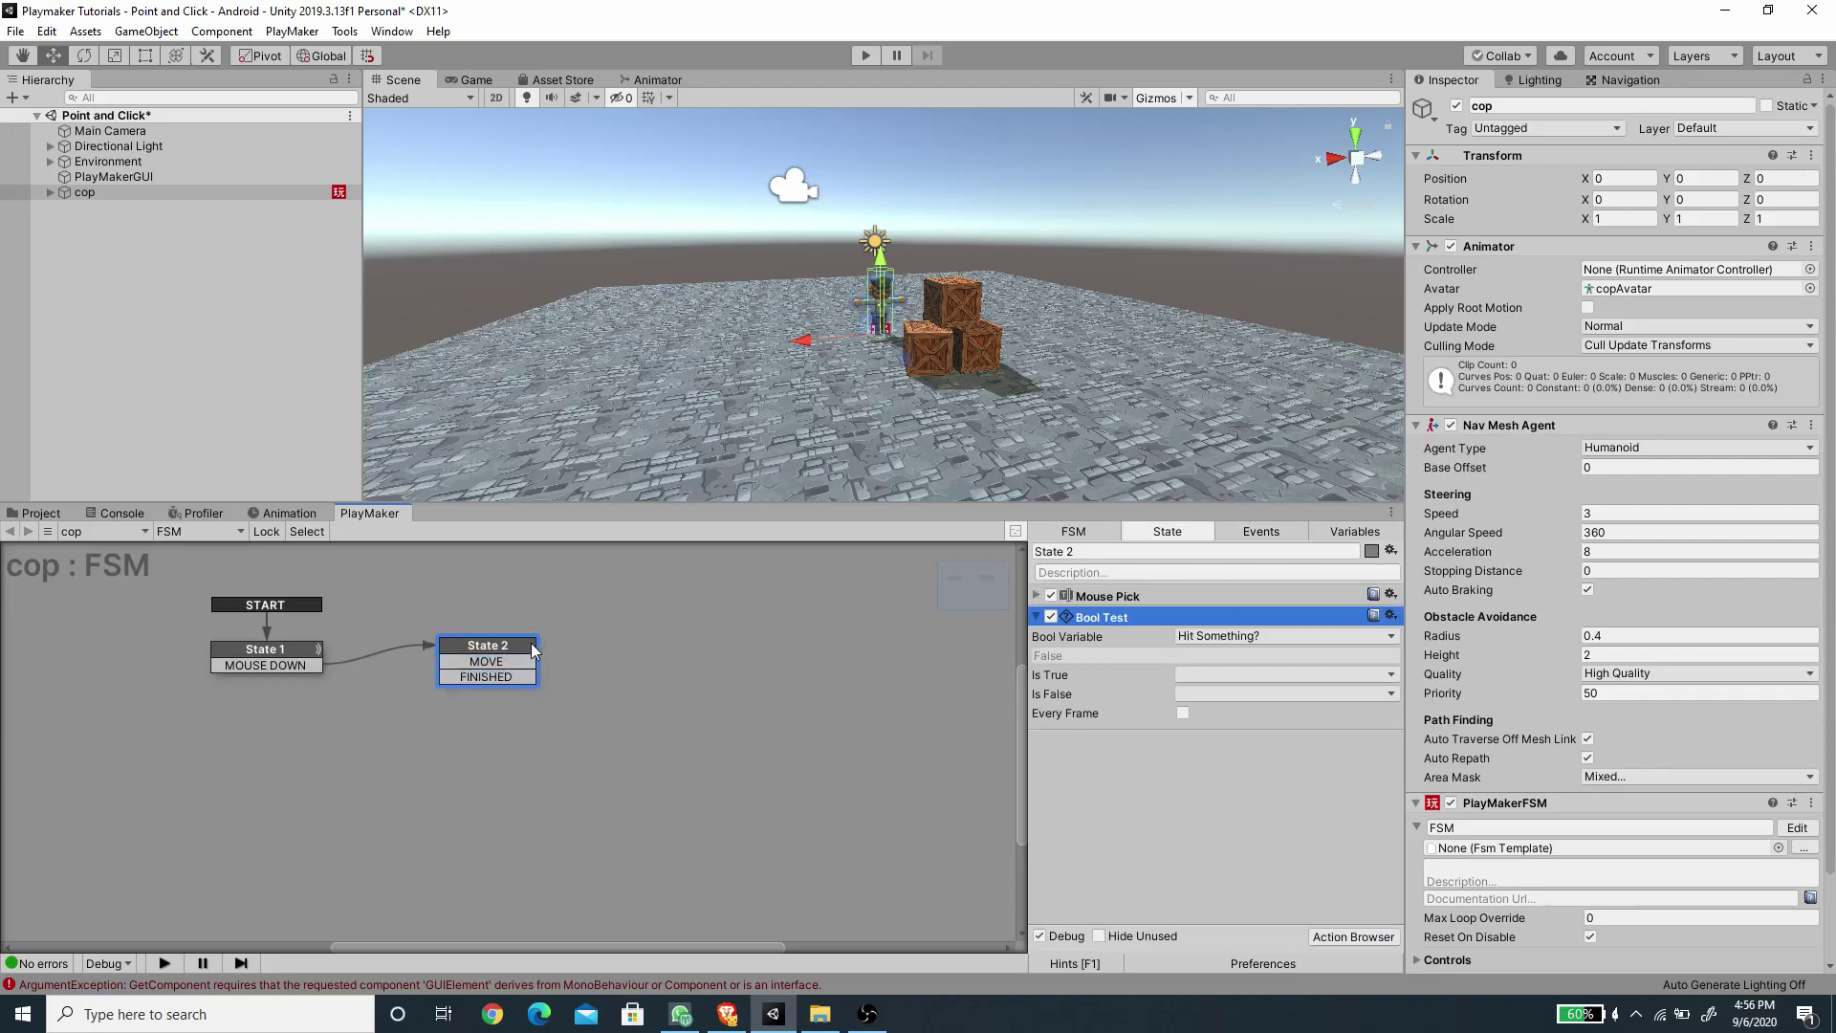
Make the Bool Test send MOVE when true and FINISHED when false.
left_click(1209, 674)
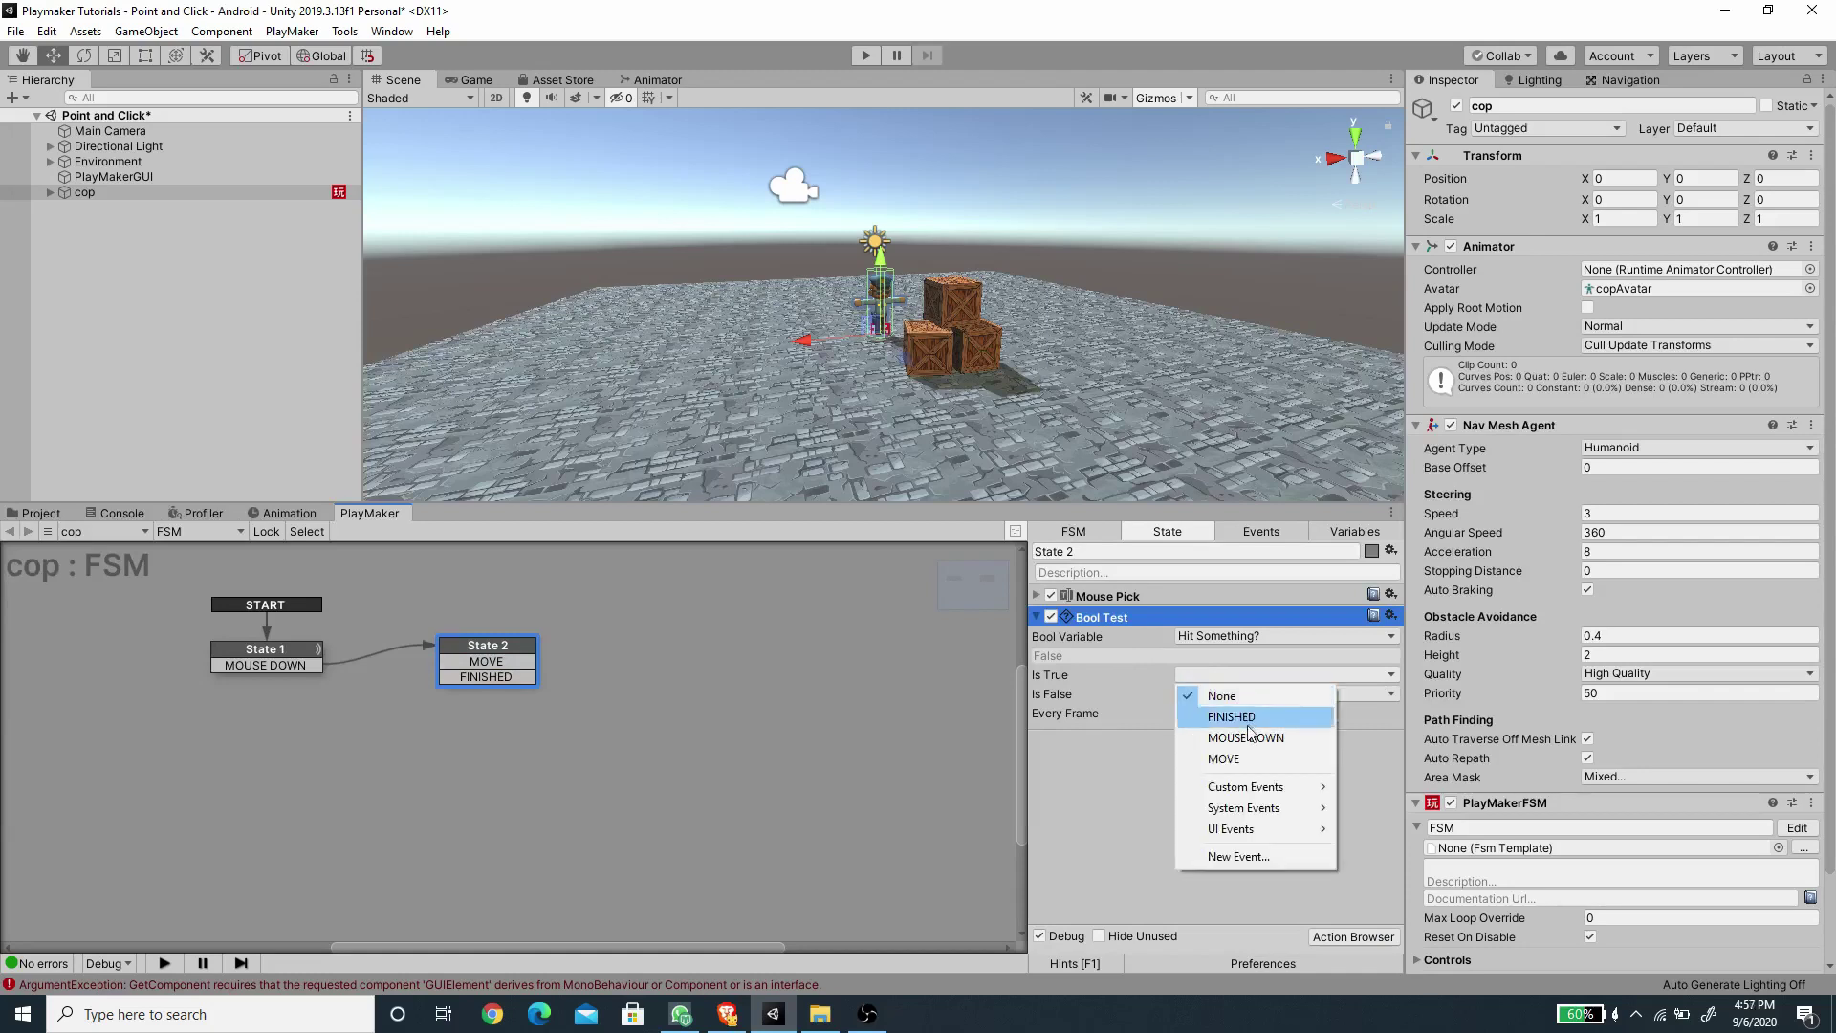
left_click(1242, 761)
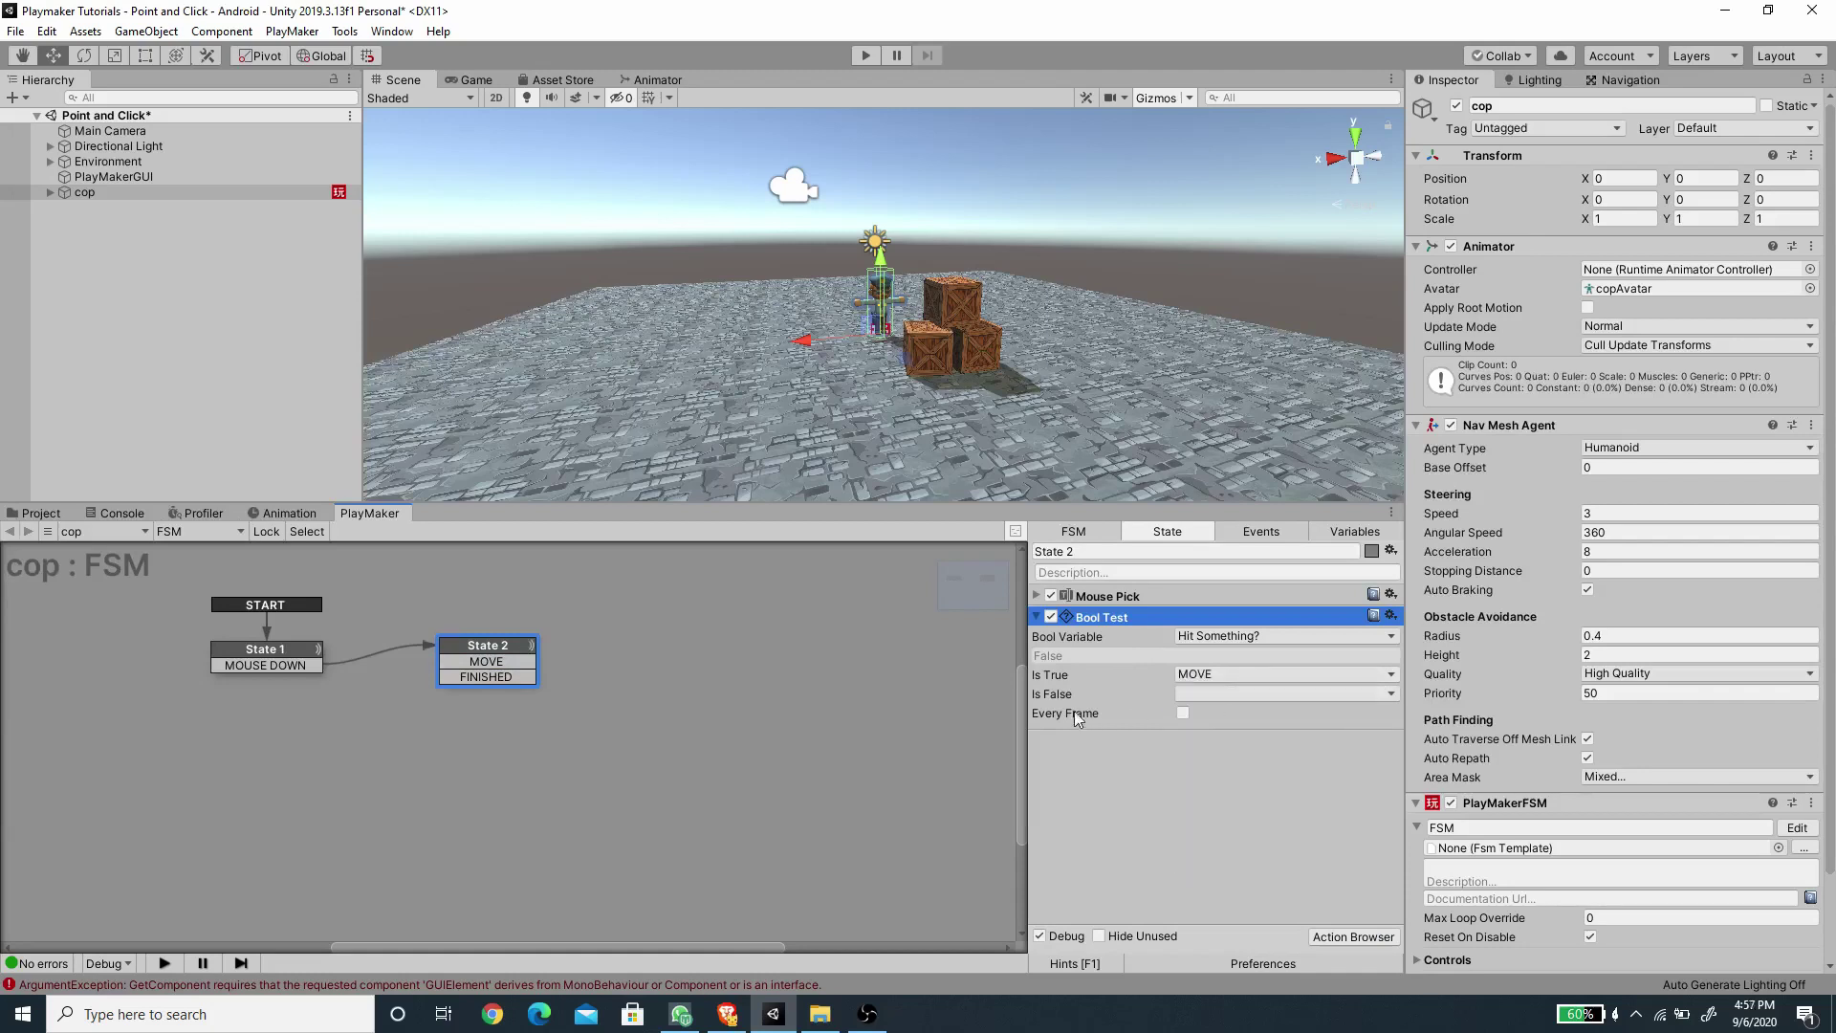
left_click(1207, 694)
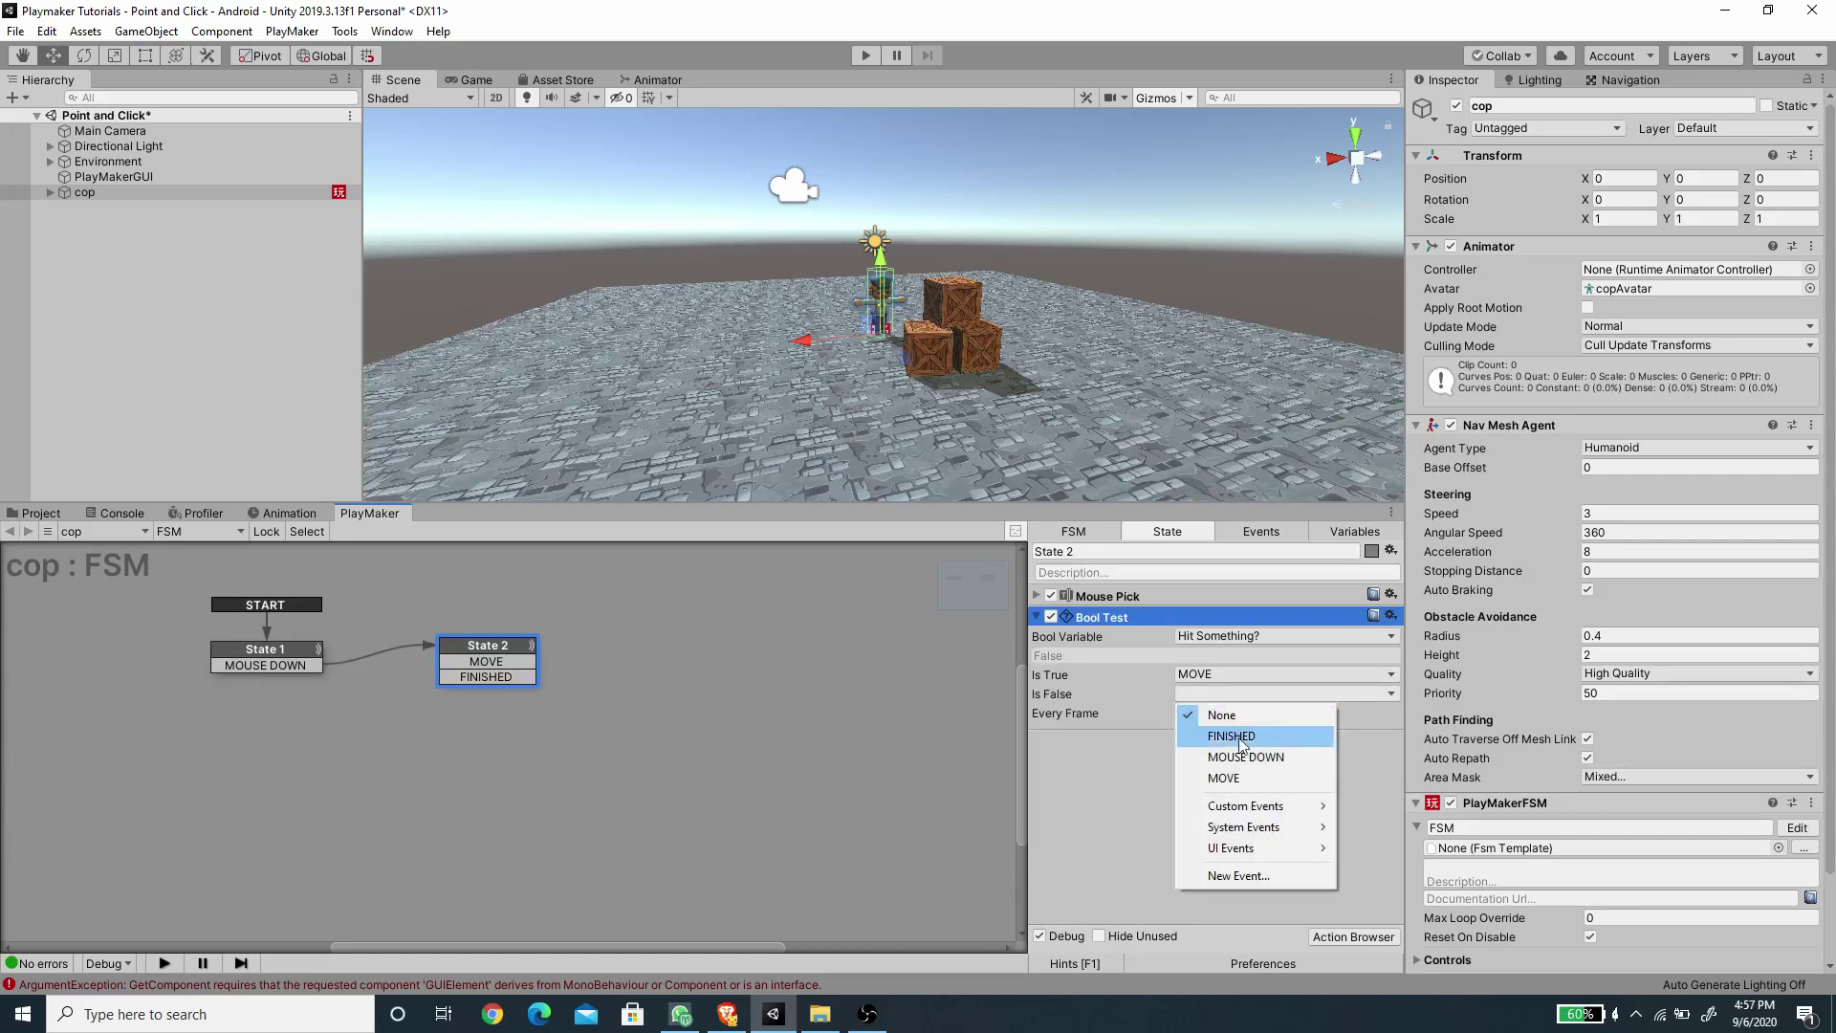
left_click(1242, 738)
Add State 3 below State 2, wire MOVE into State 3 and FINISHED back to State 1.
right_click(451, 776)
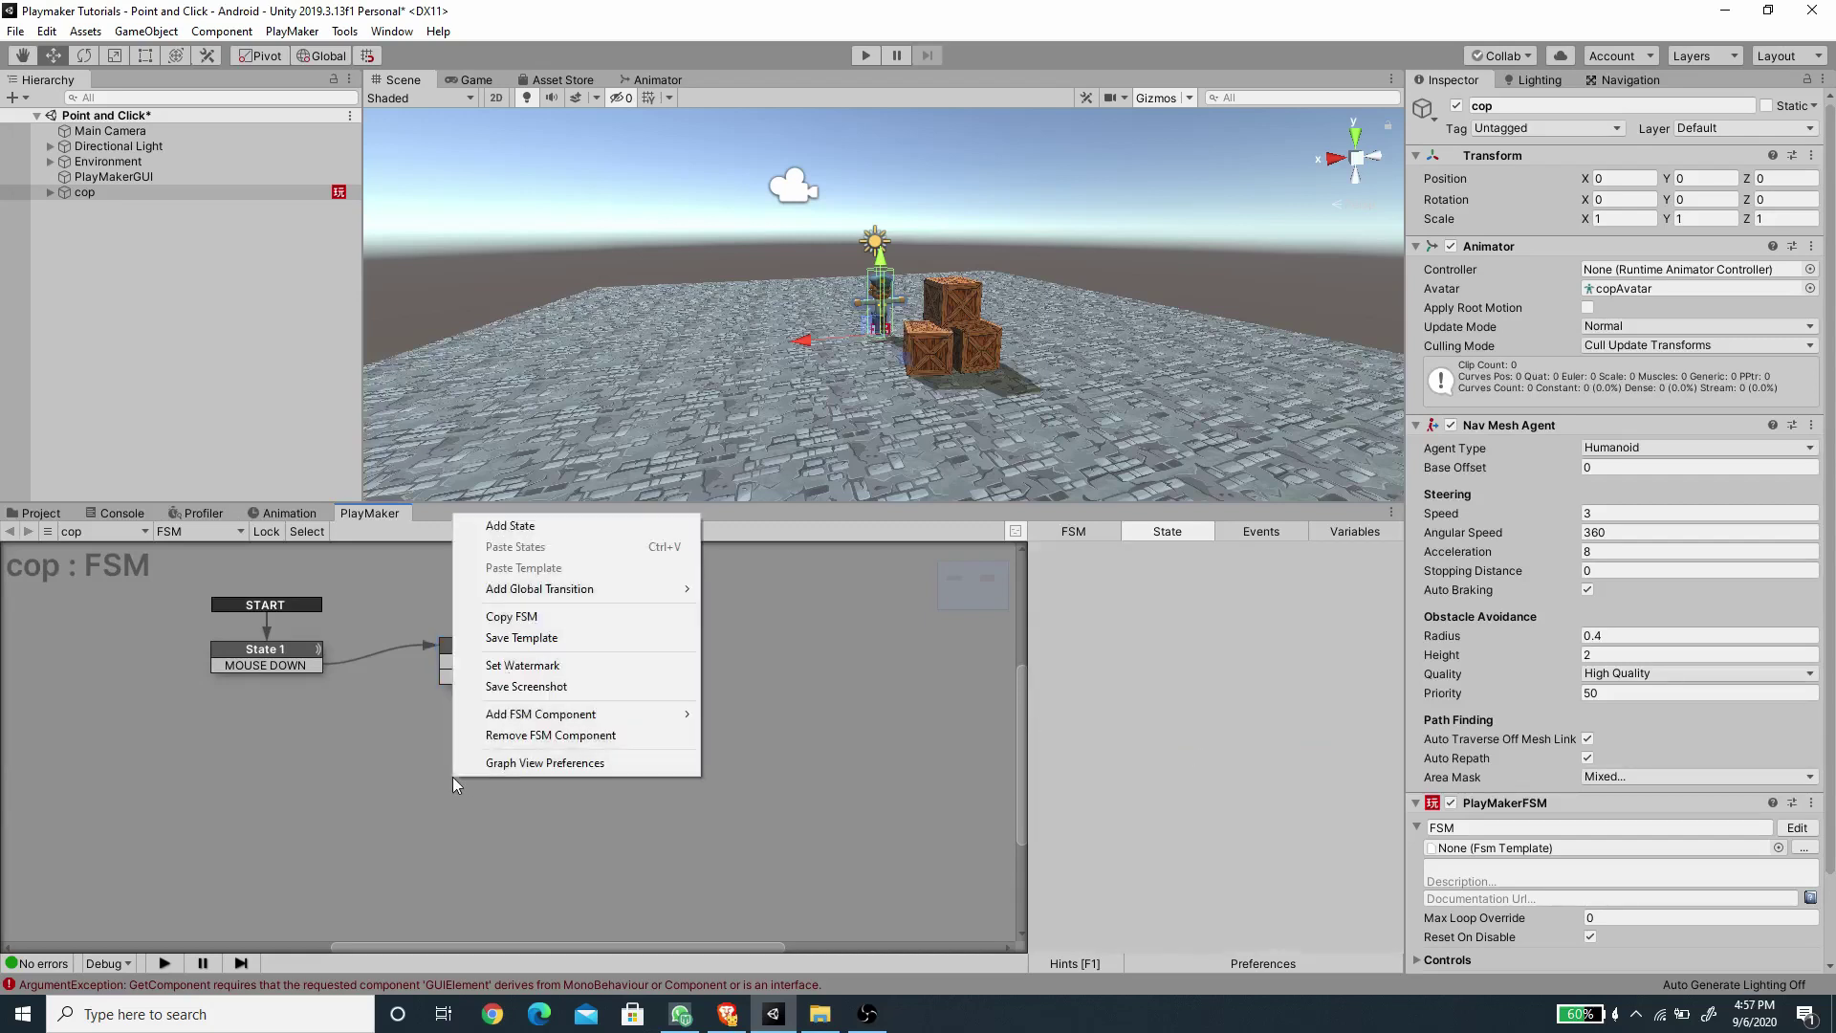
left_click(558, 532)
left_click_drag(515, 779, 503, 770)
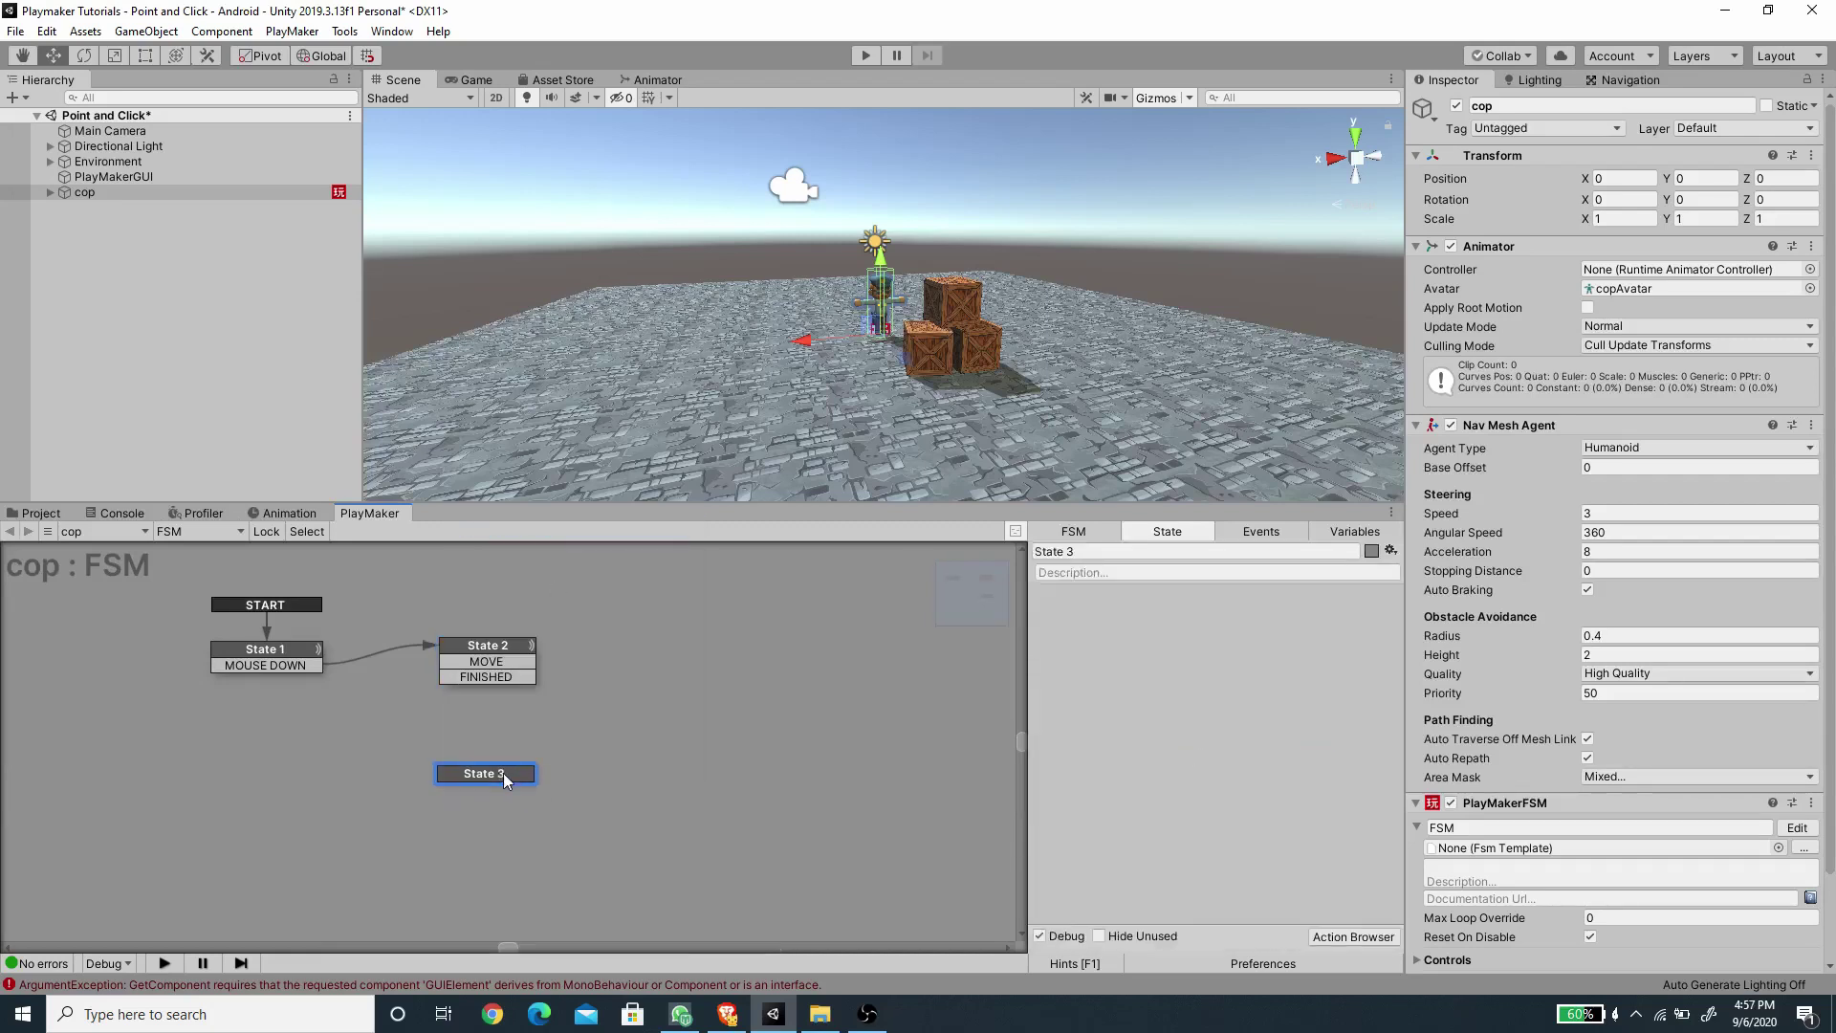
left_click(529, 666)
left_click_drag(529, 666, 530, 776)
left_click(467, 678)
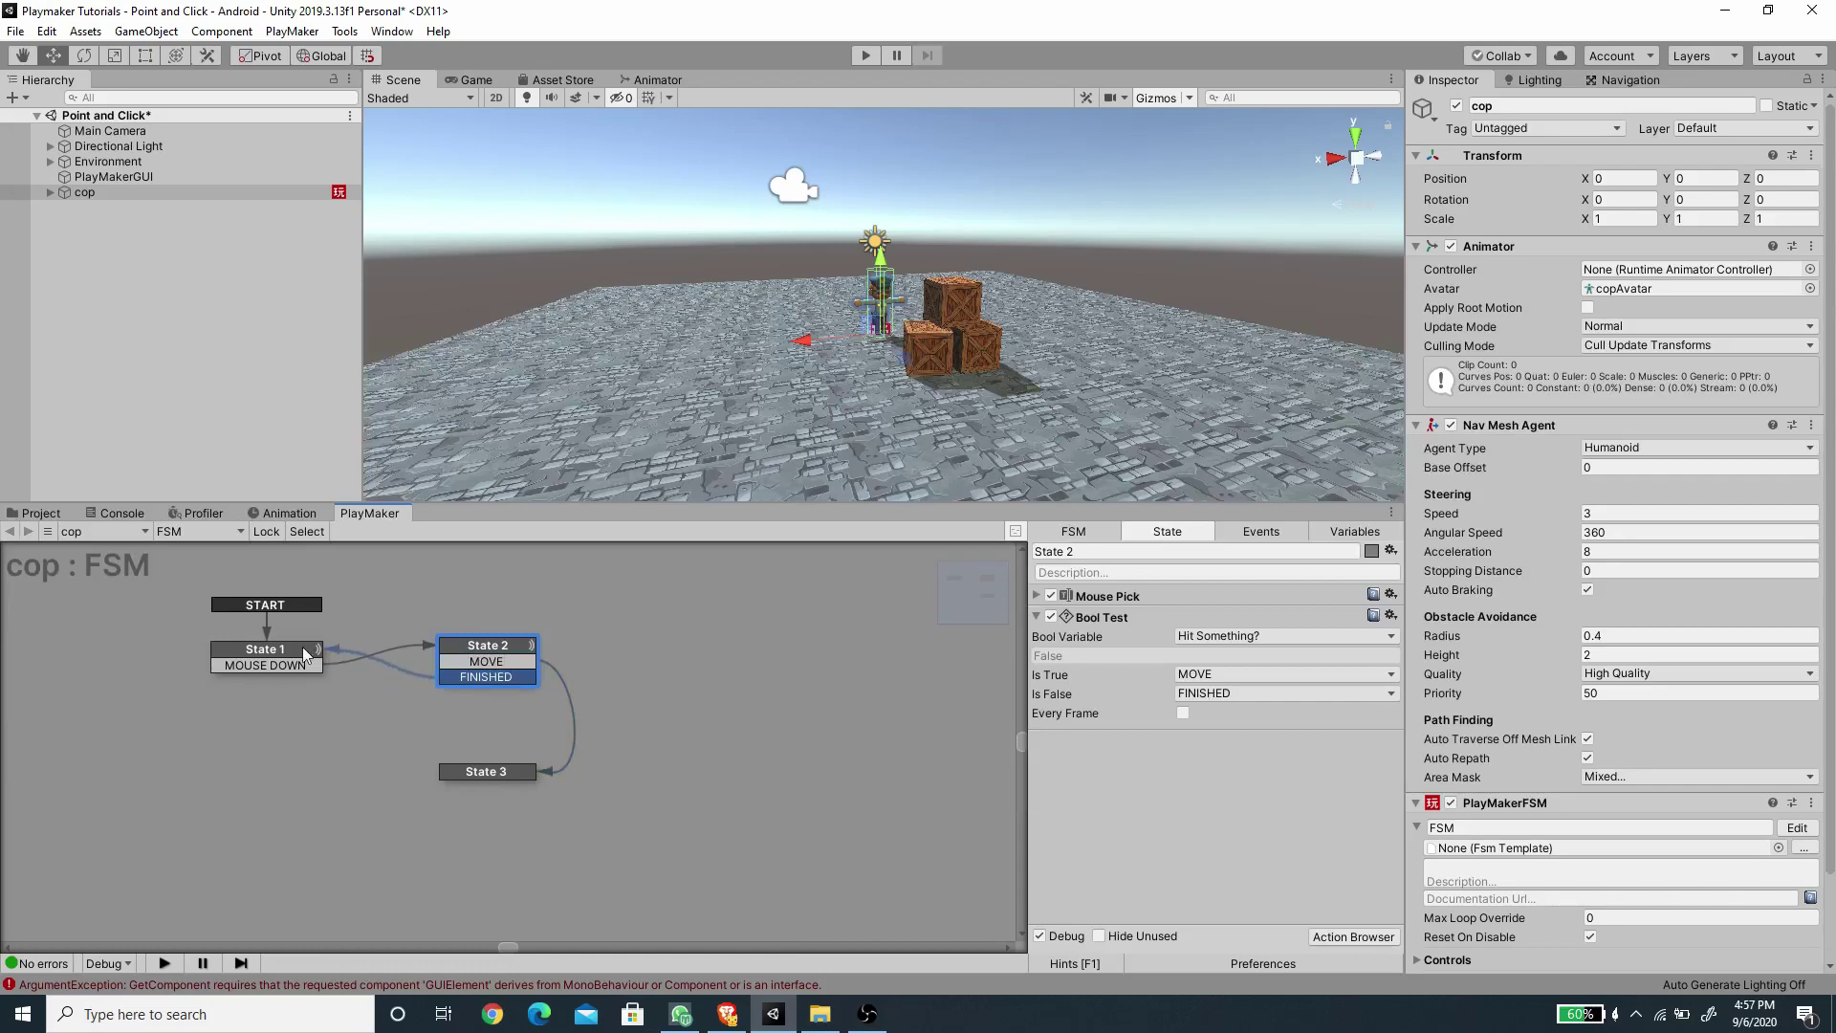
left_click_drag(483, 772, 490, 764)
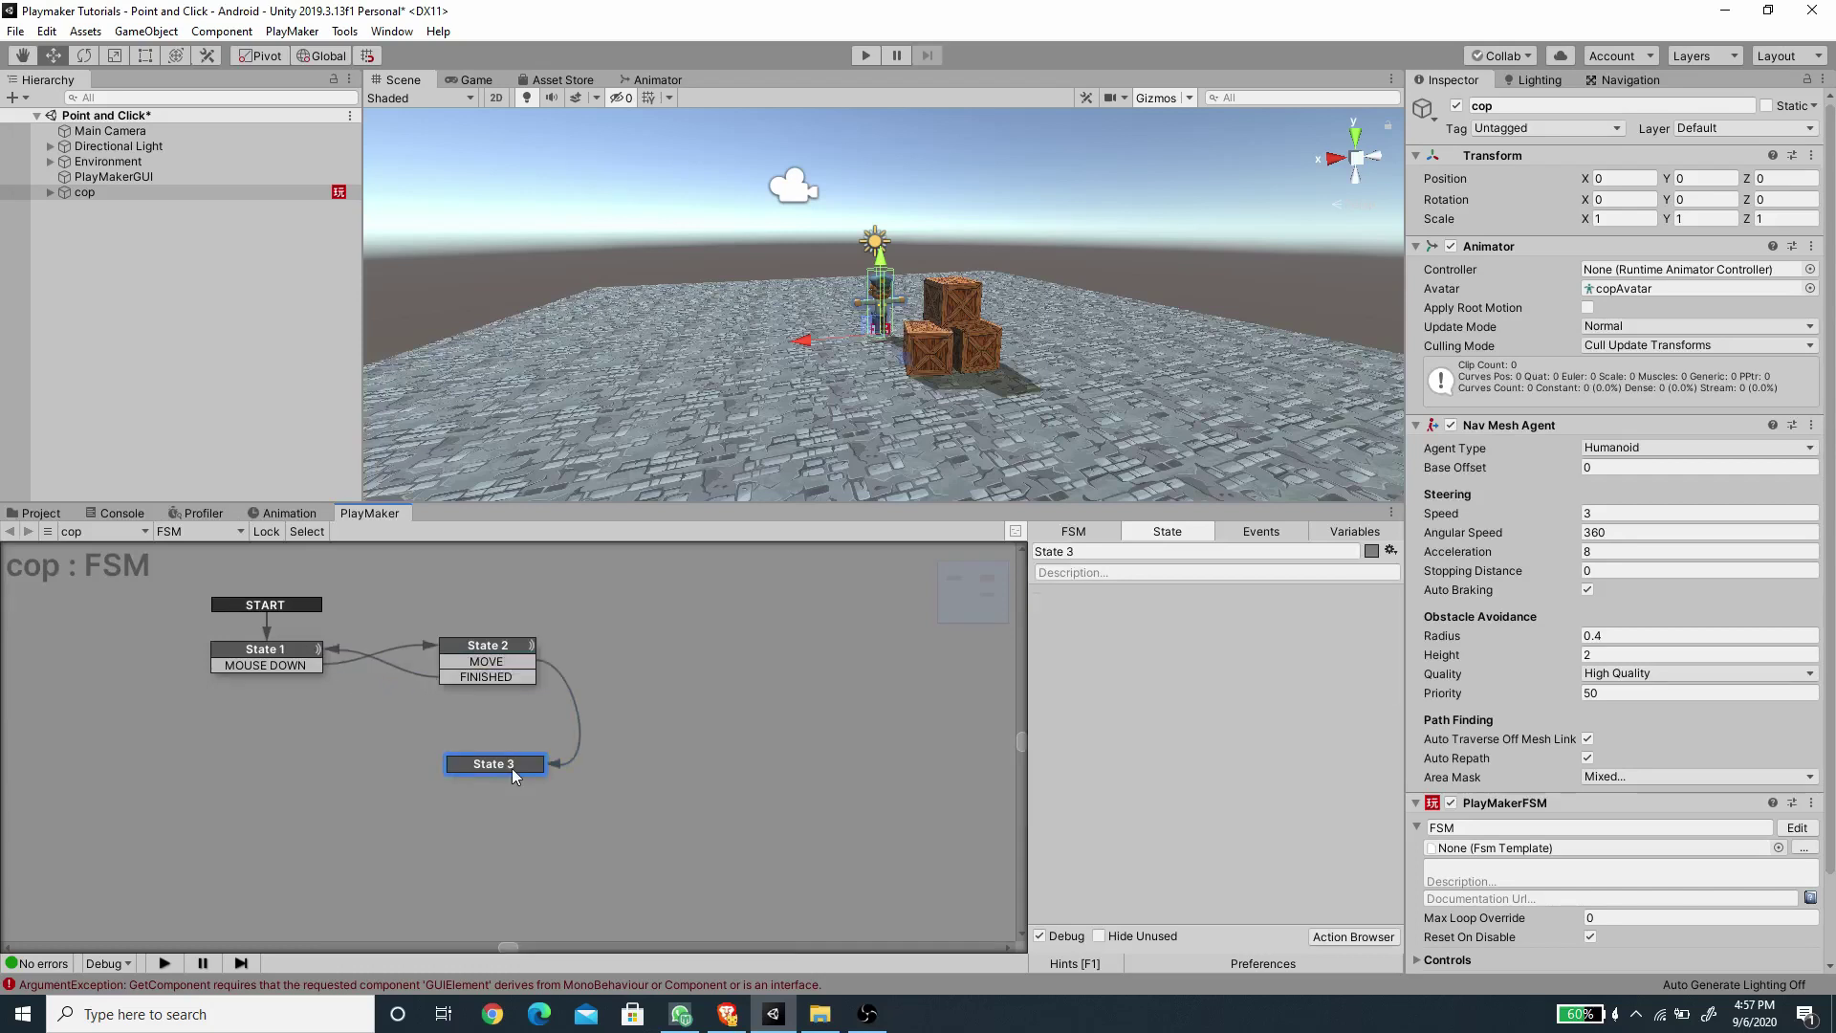
Add Set Agent Destination from the NavMeshAgent actions to State 3.
left_click(1354, 937)
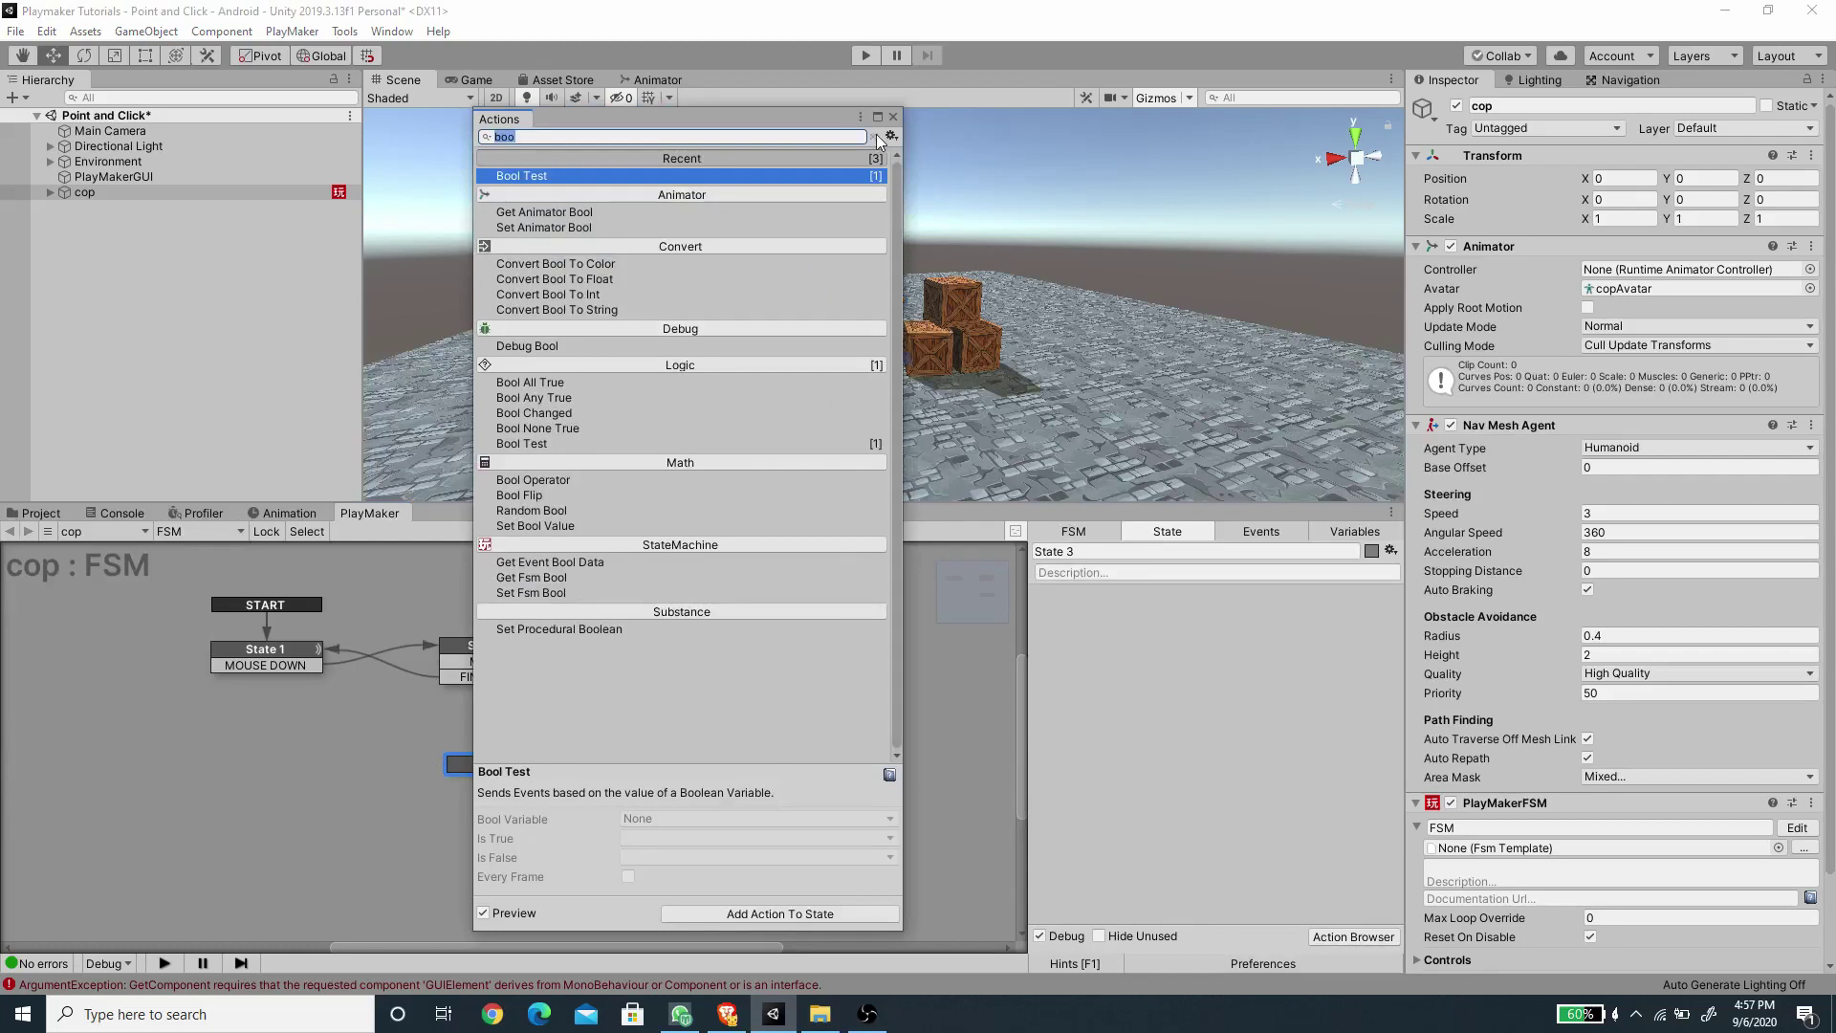
left_click(875, 138)
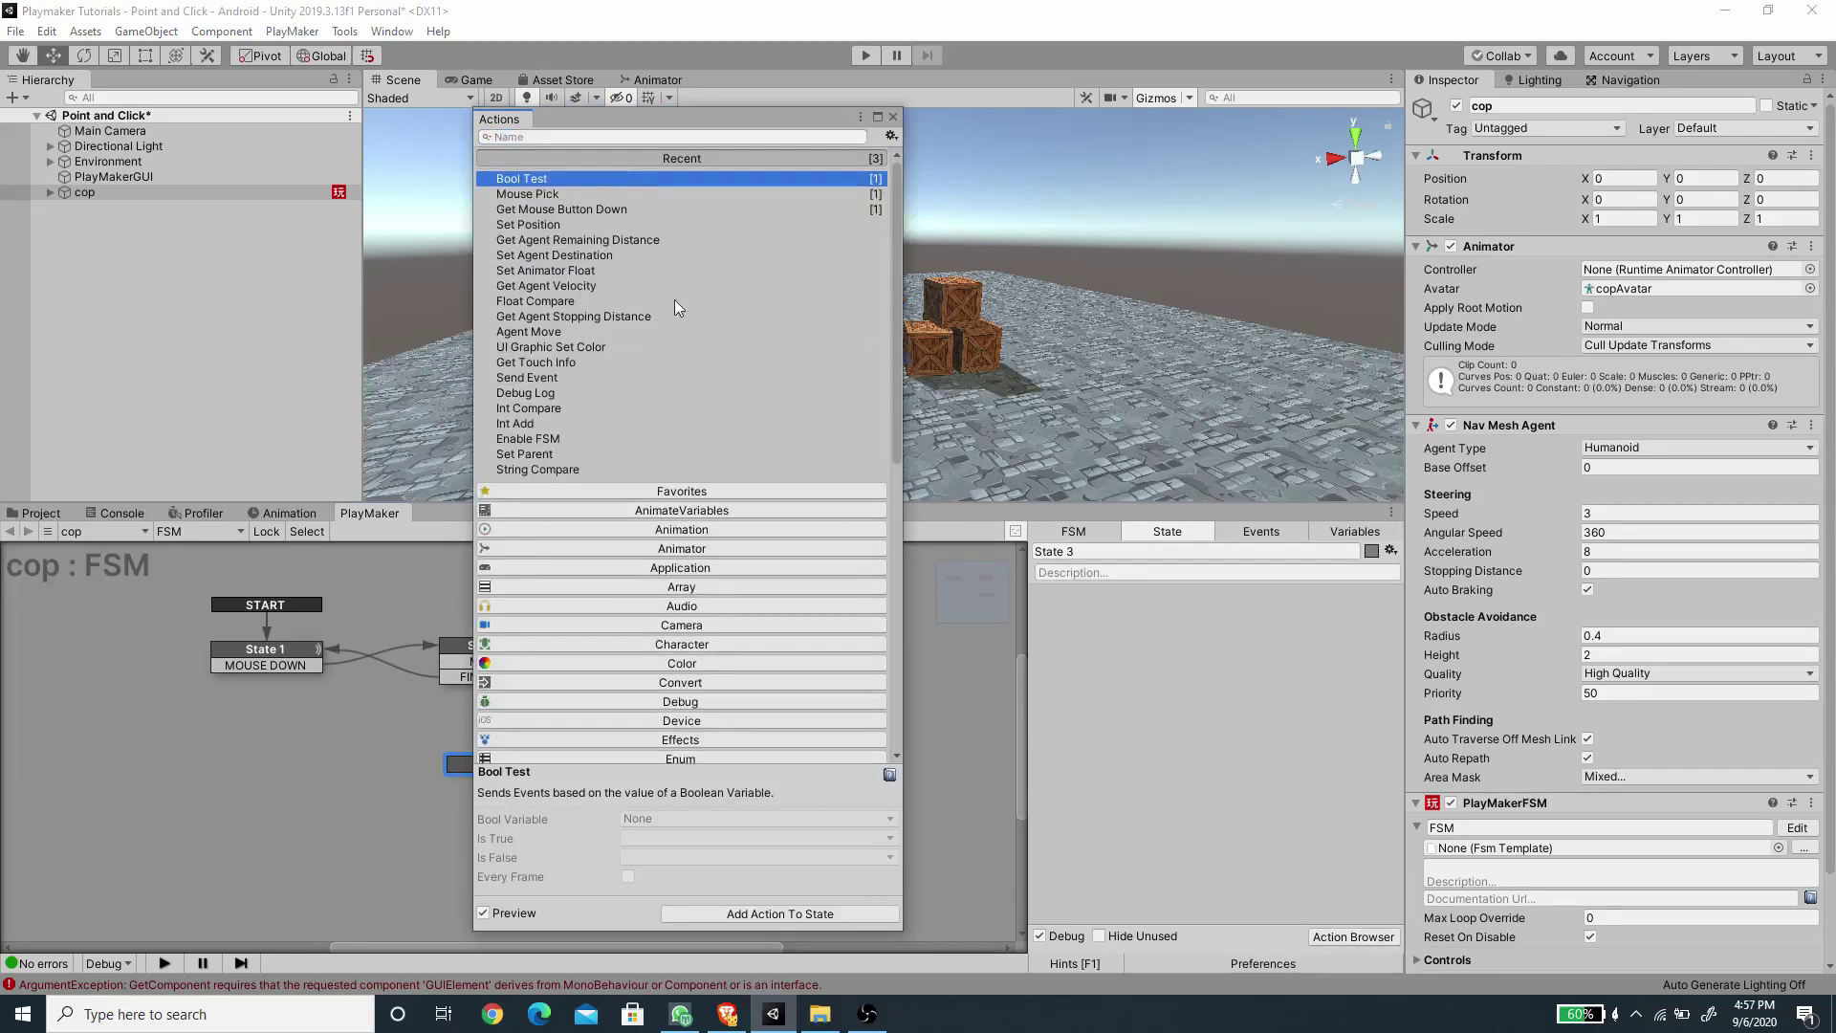
scroll(749, 534, "down", 3)
scroll(754, 542, "down", 4)
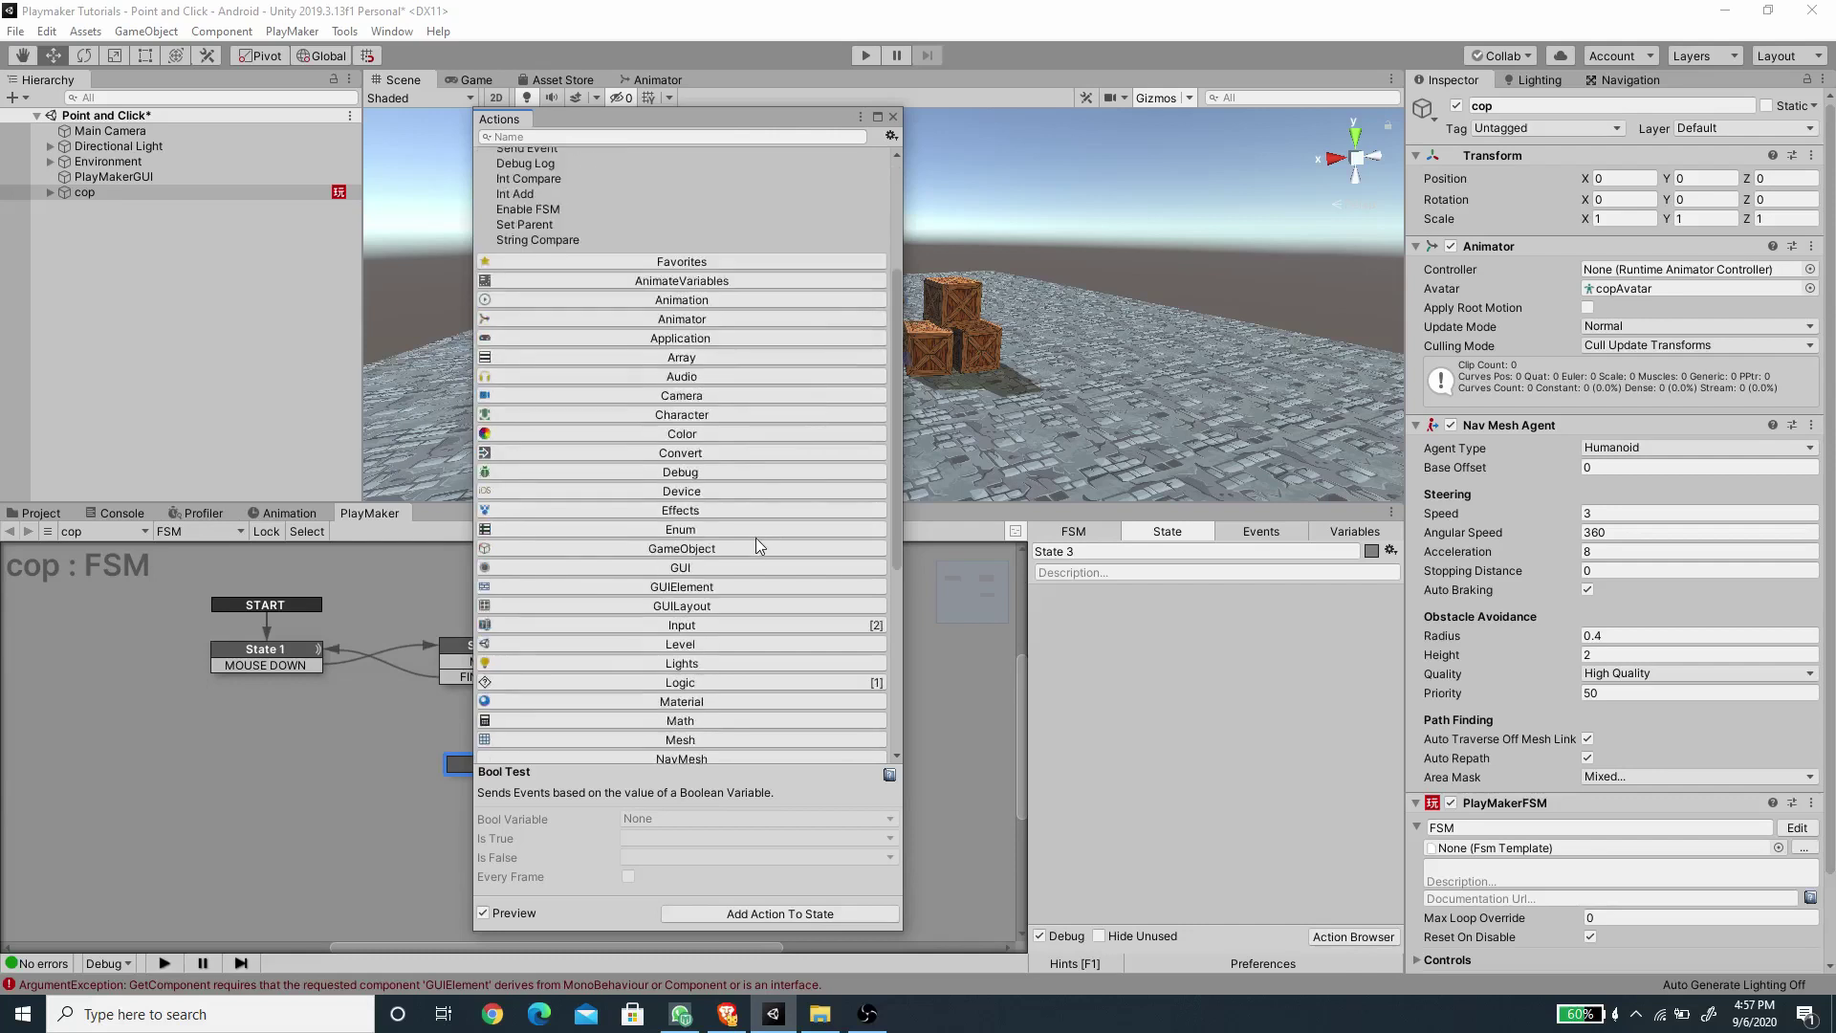
scroll(712, 636, "down", 1)
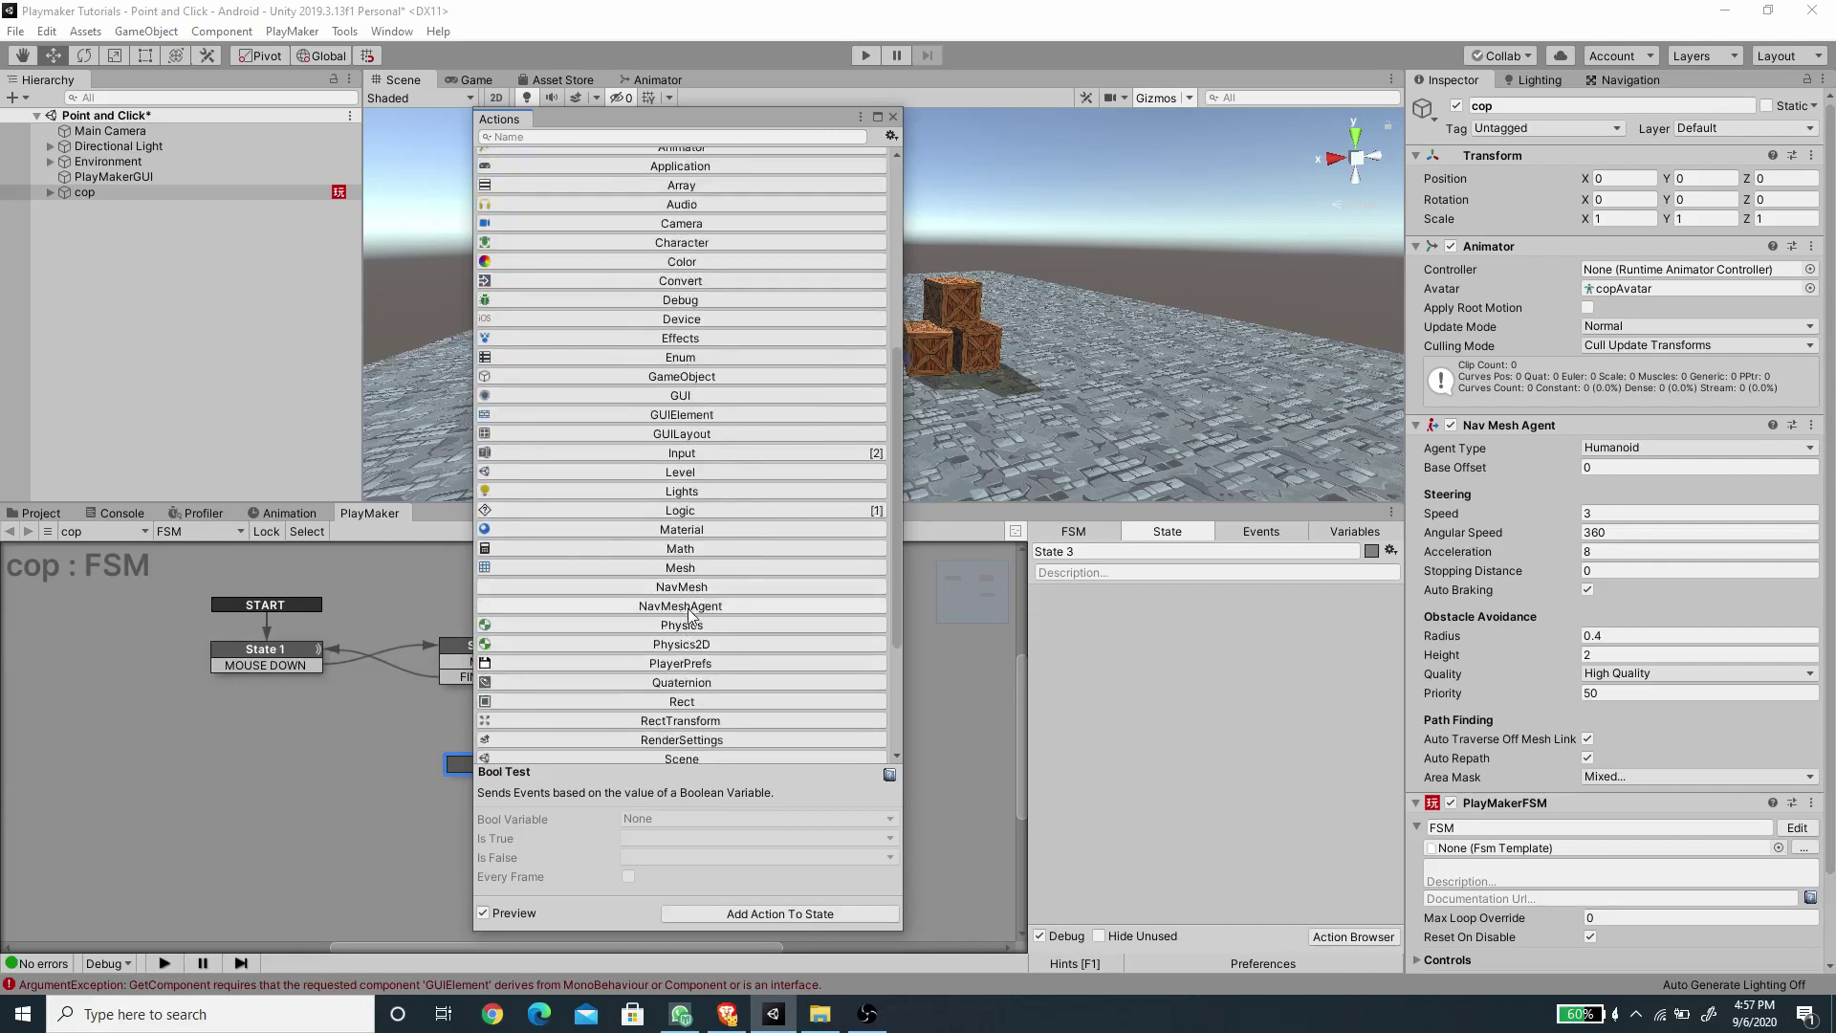
left_click(690, 608)
scroll(622, 411, "down", 2)
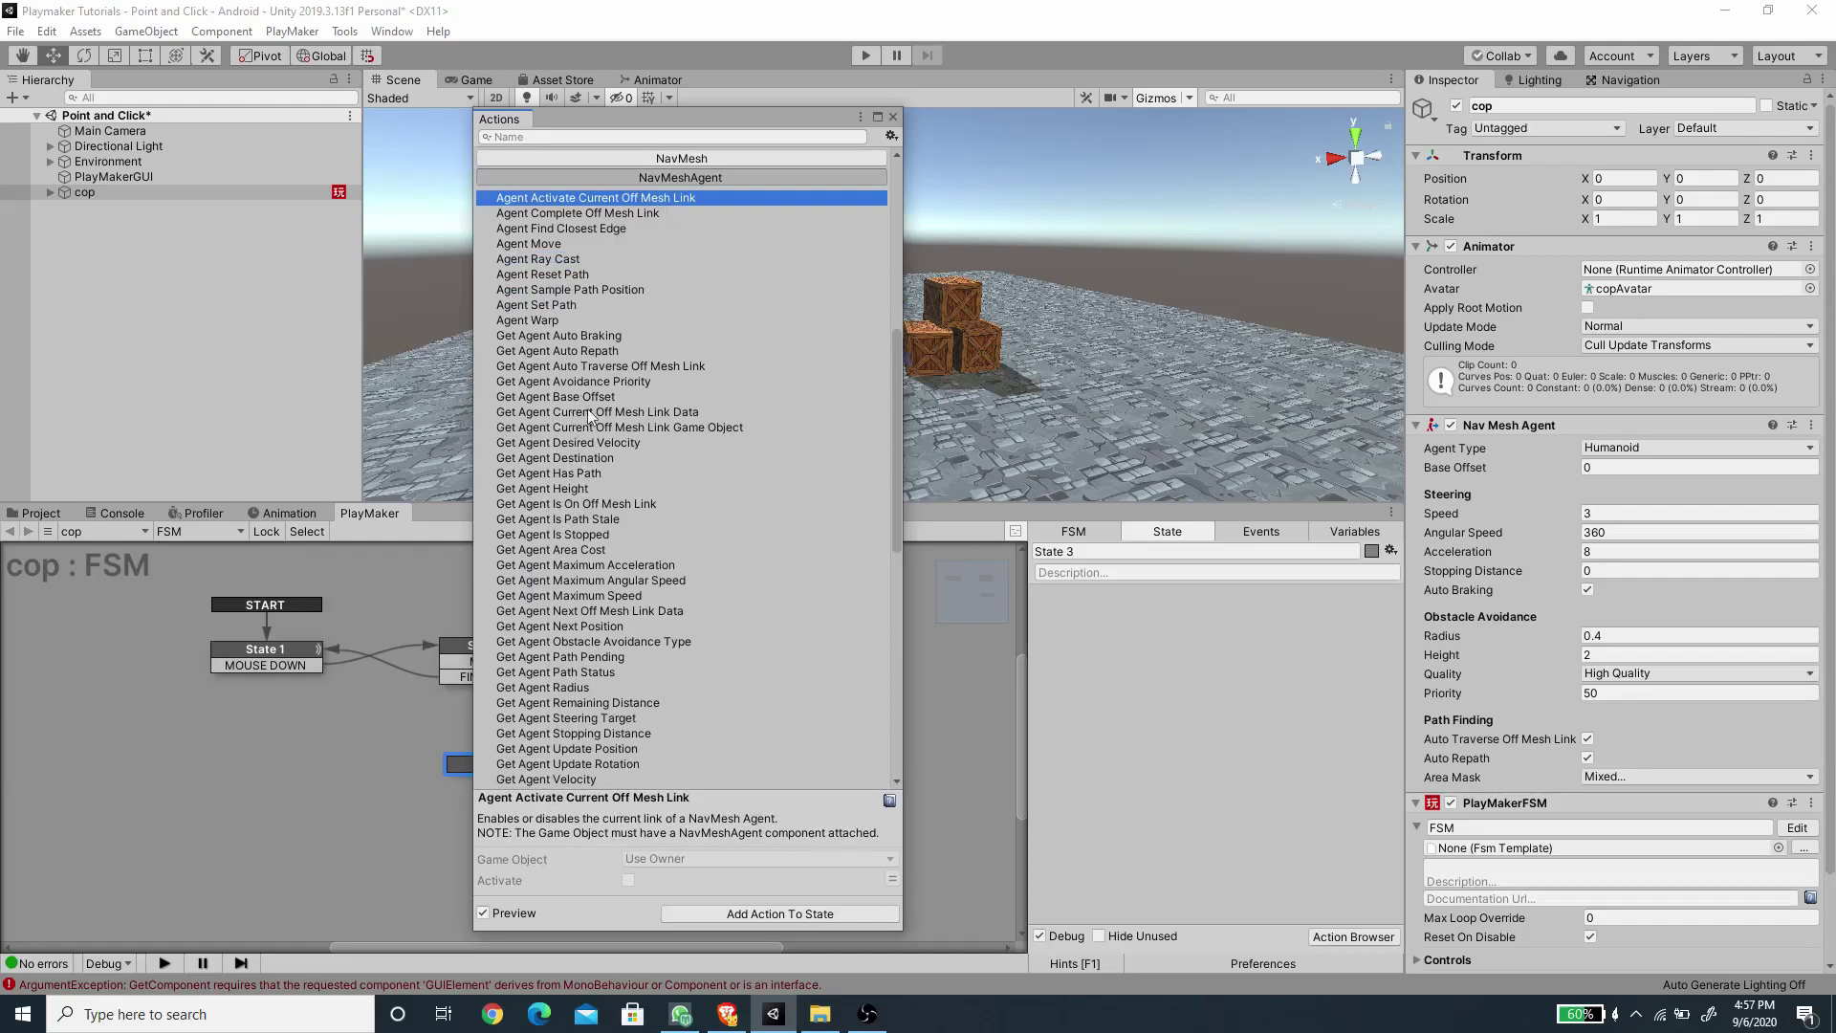
scroll(617, 451, "down", 5)
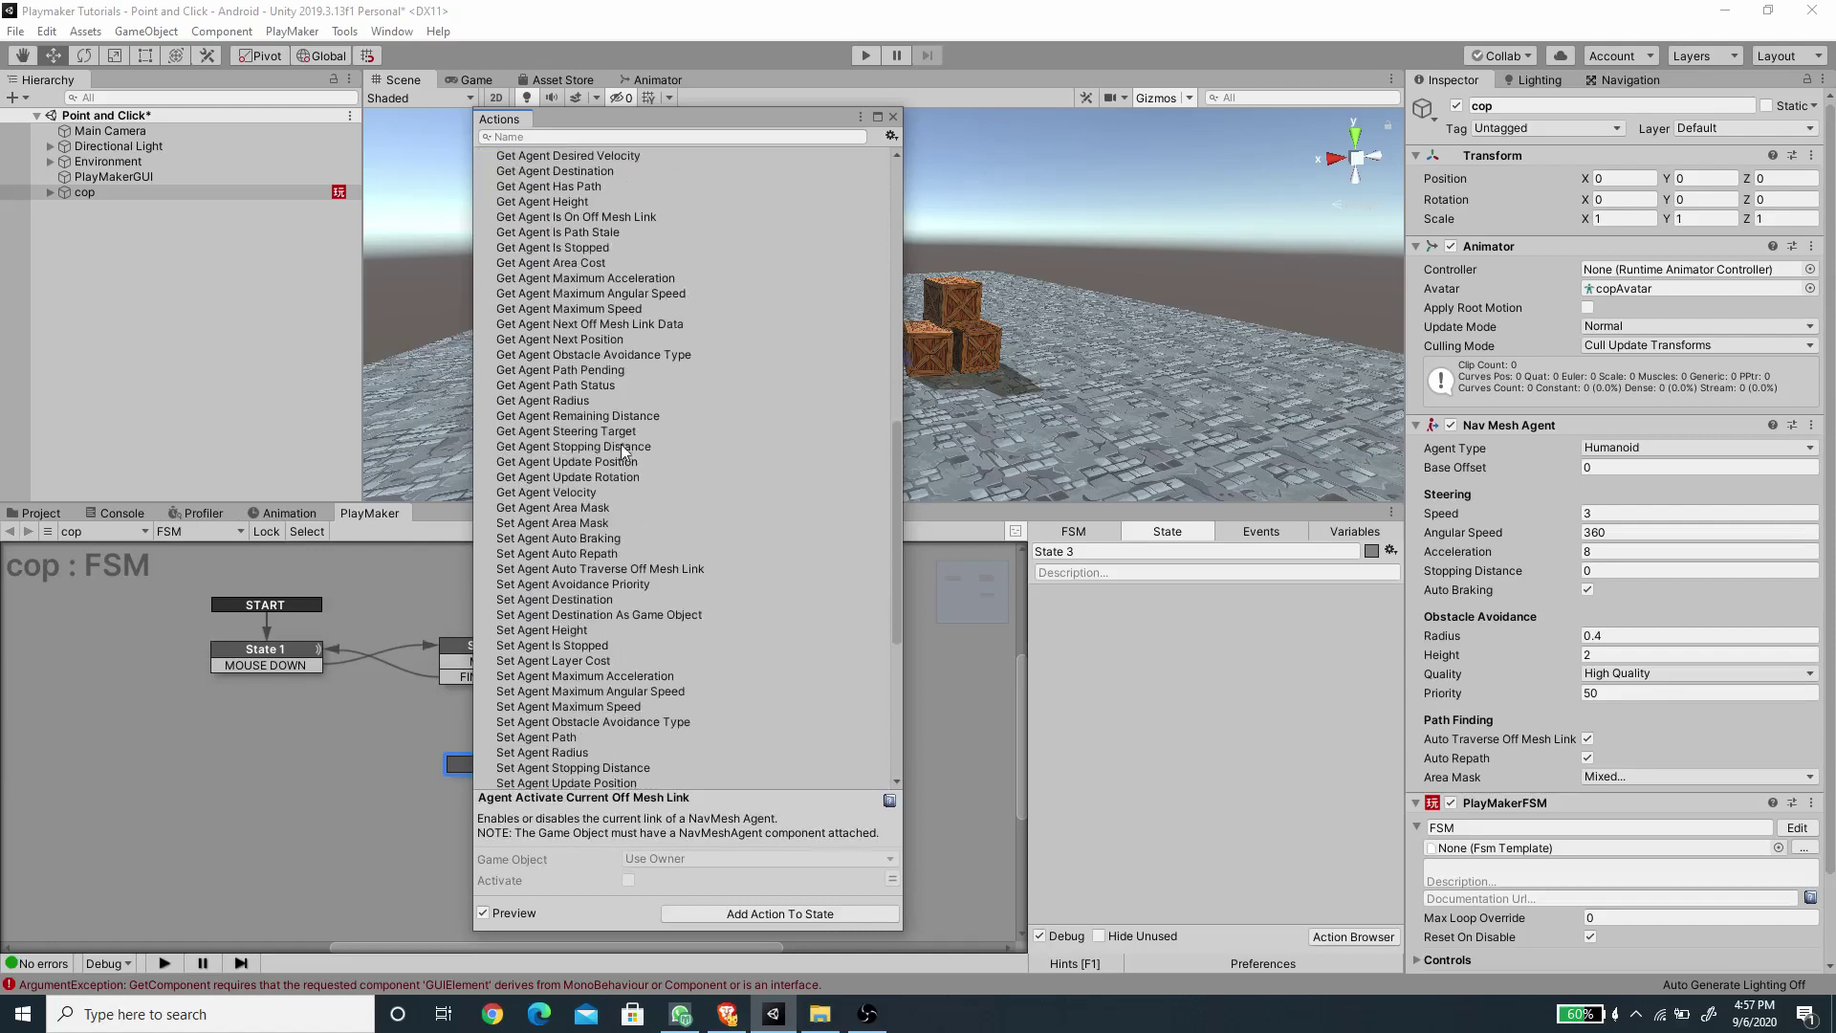
scroll(624, 452, "down", 1)
left_click(568, 544)
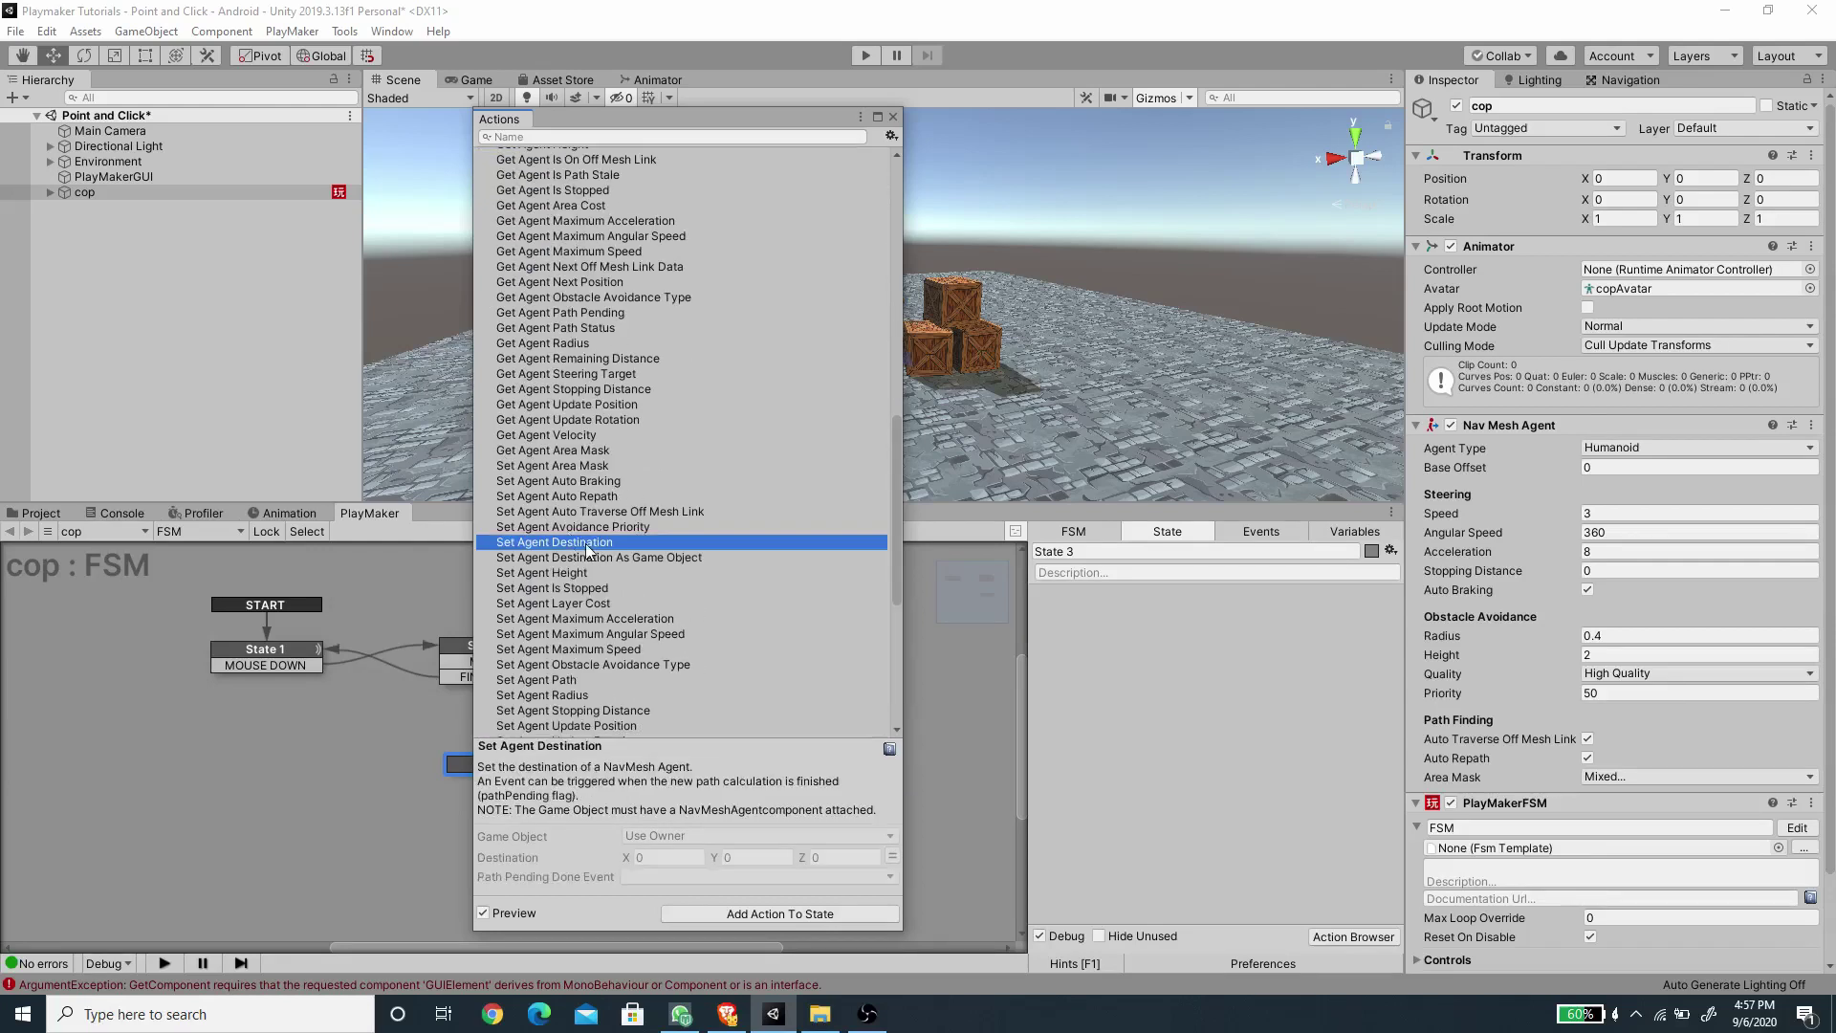
double_click(567, 546)
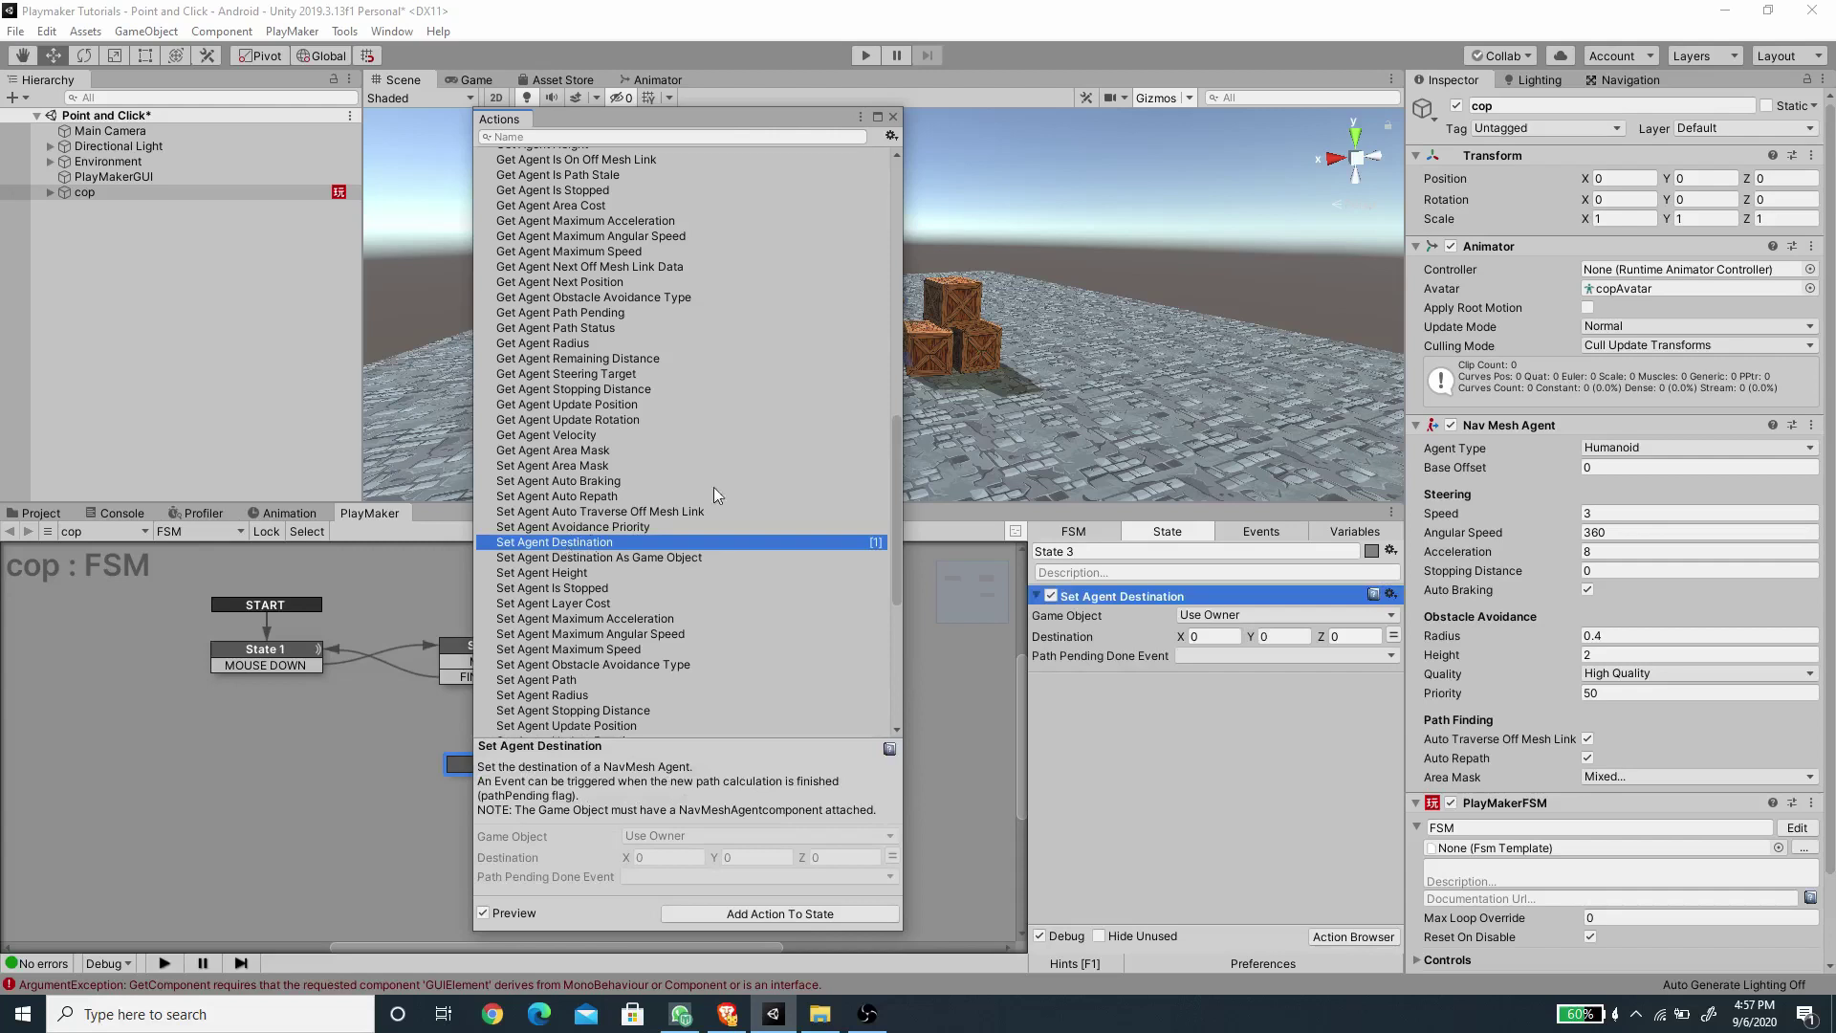
left_click(893, 116)
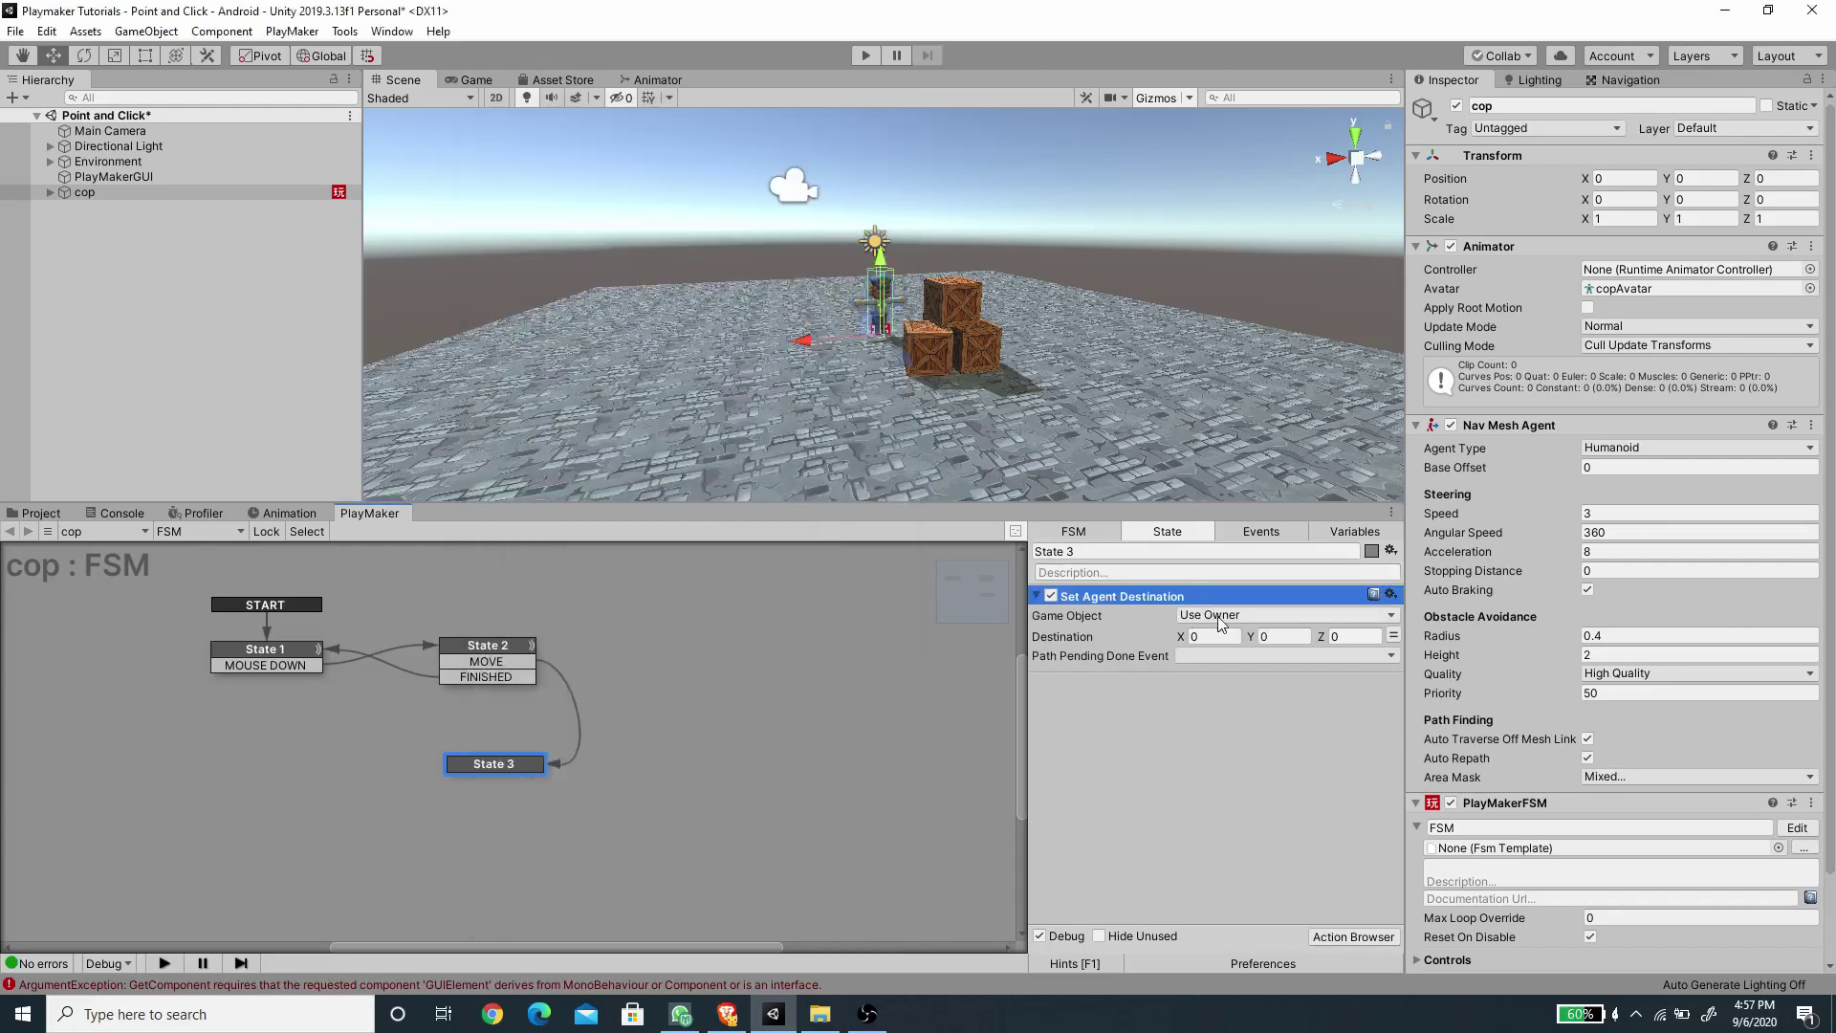
Set the action's Destination to the Target Destination variable.
left_click(1393, 636)
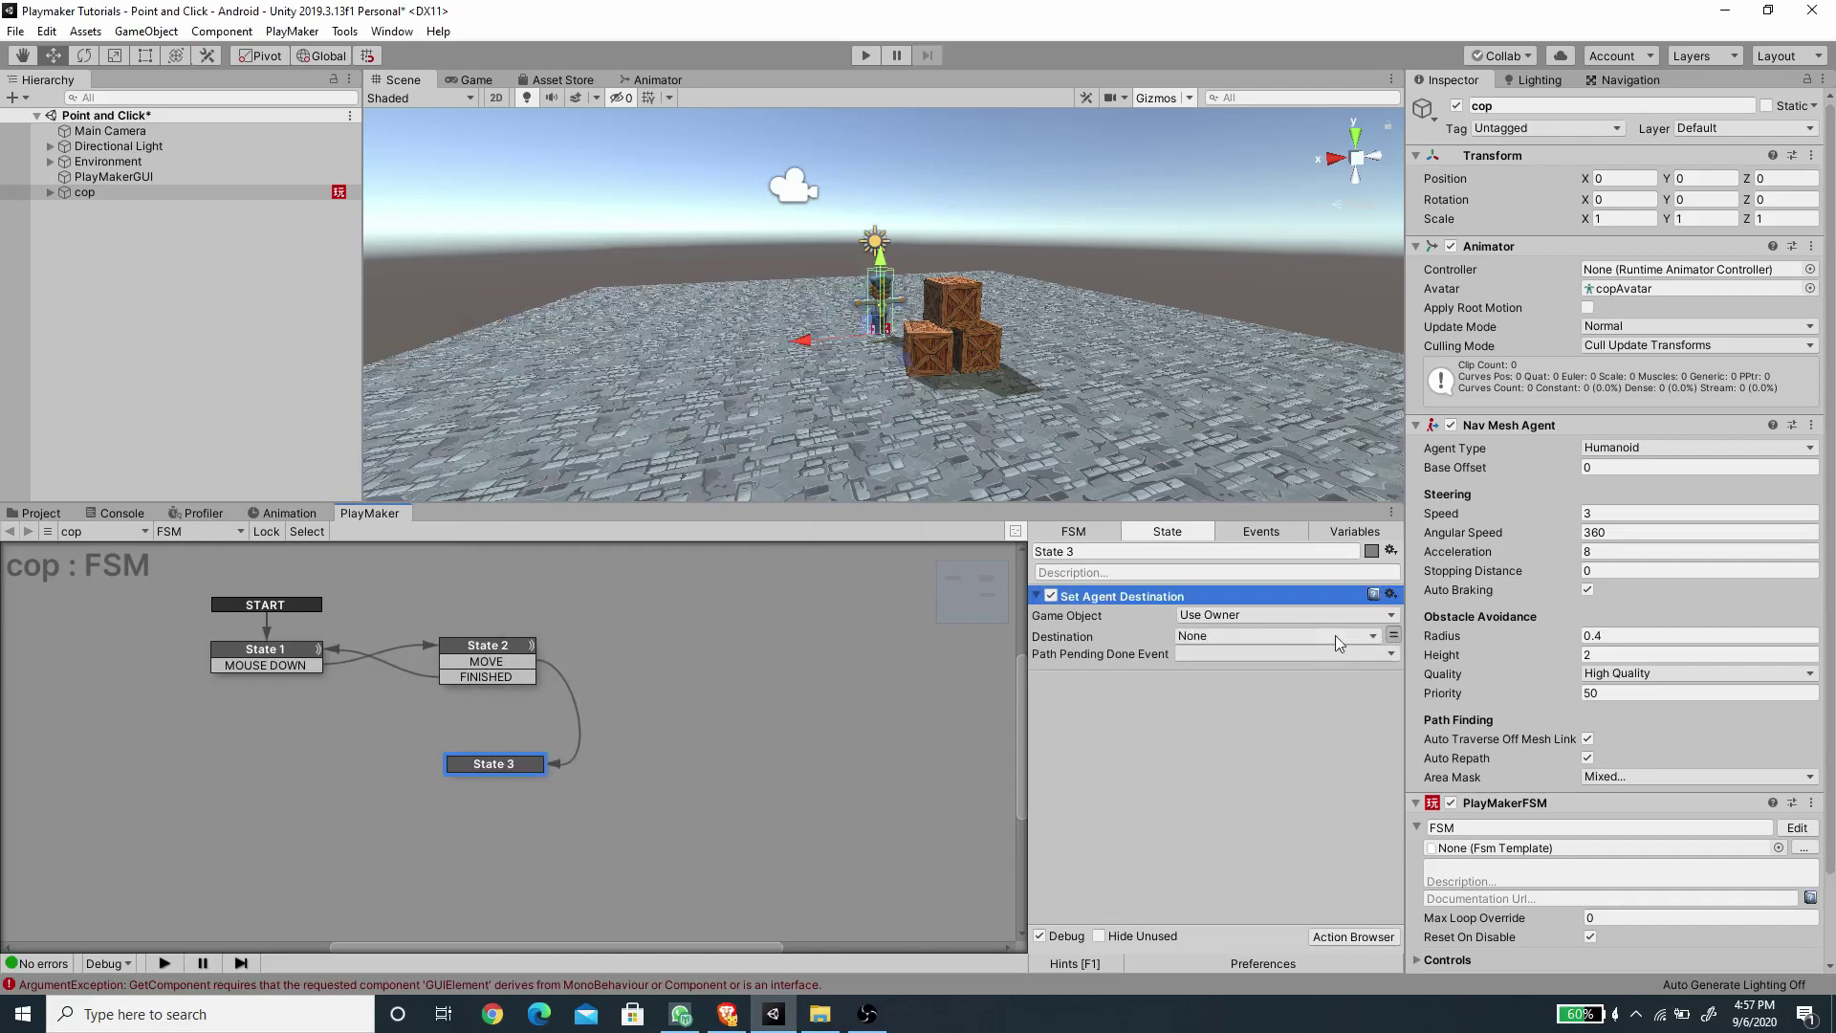
left_click(1291, 637)
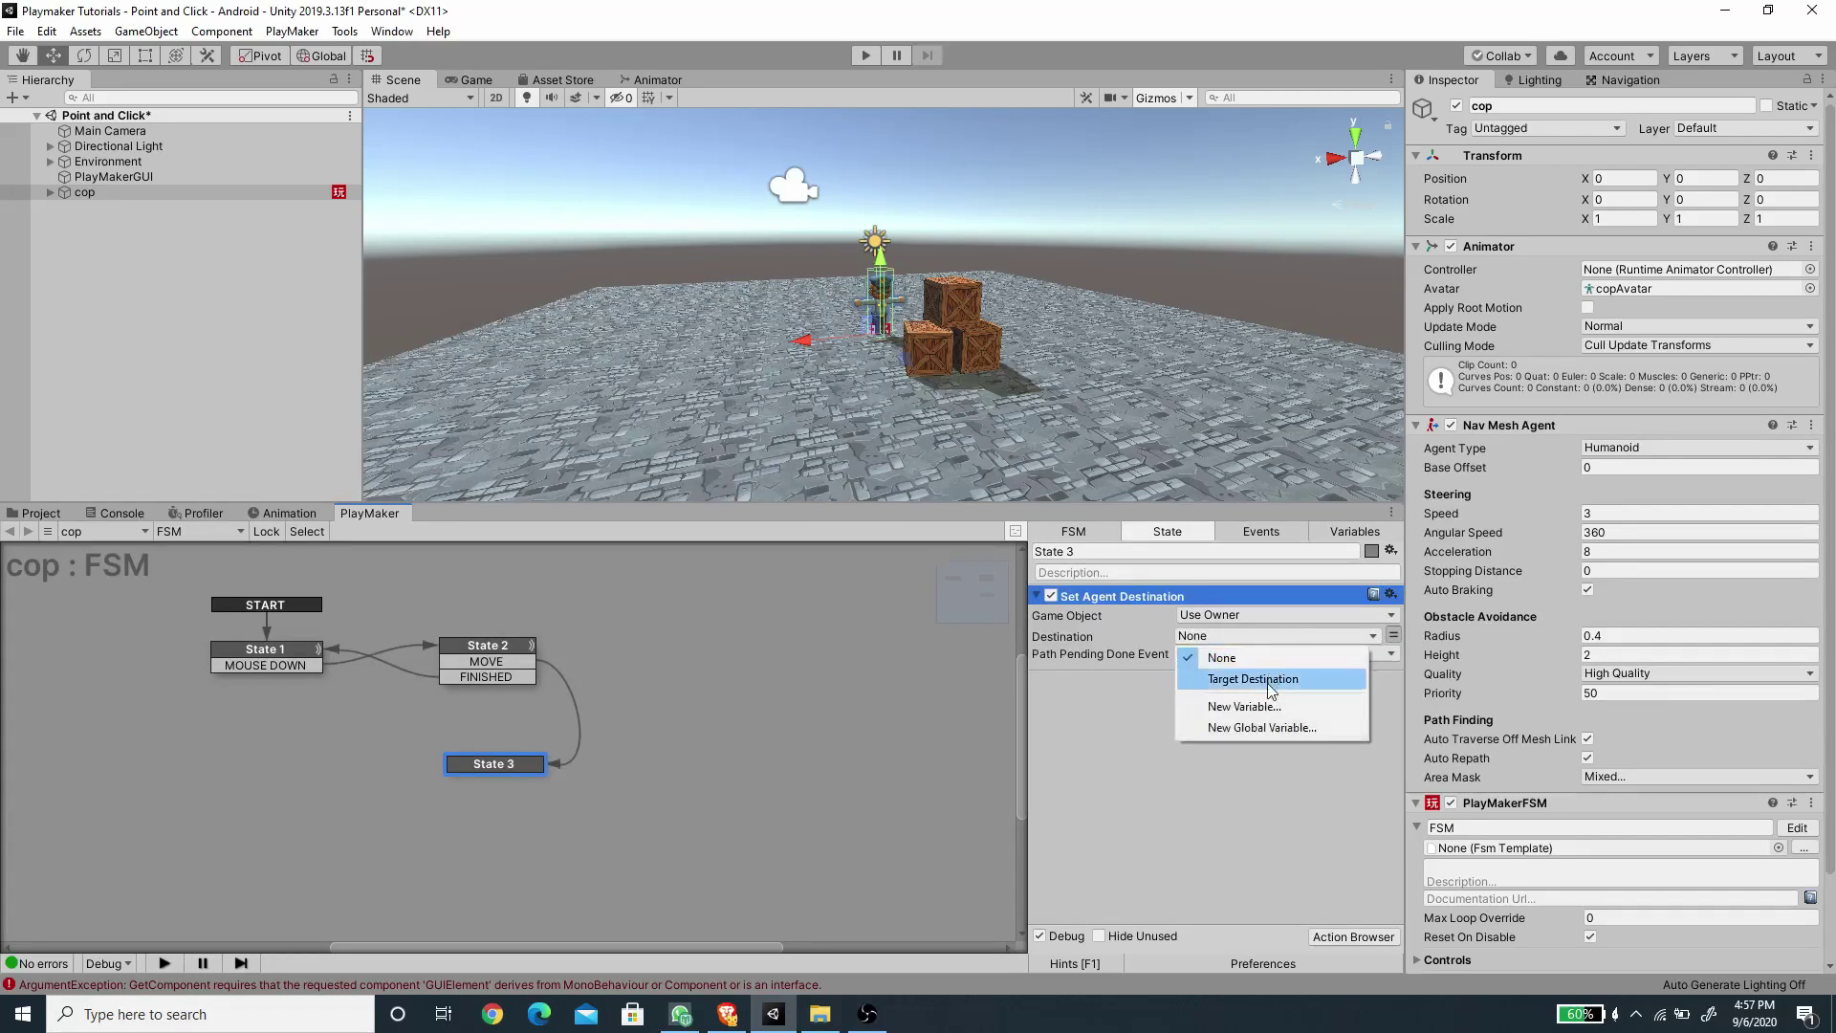
left_click(1272, 680)
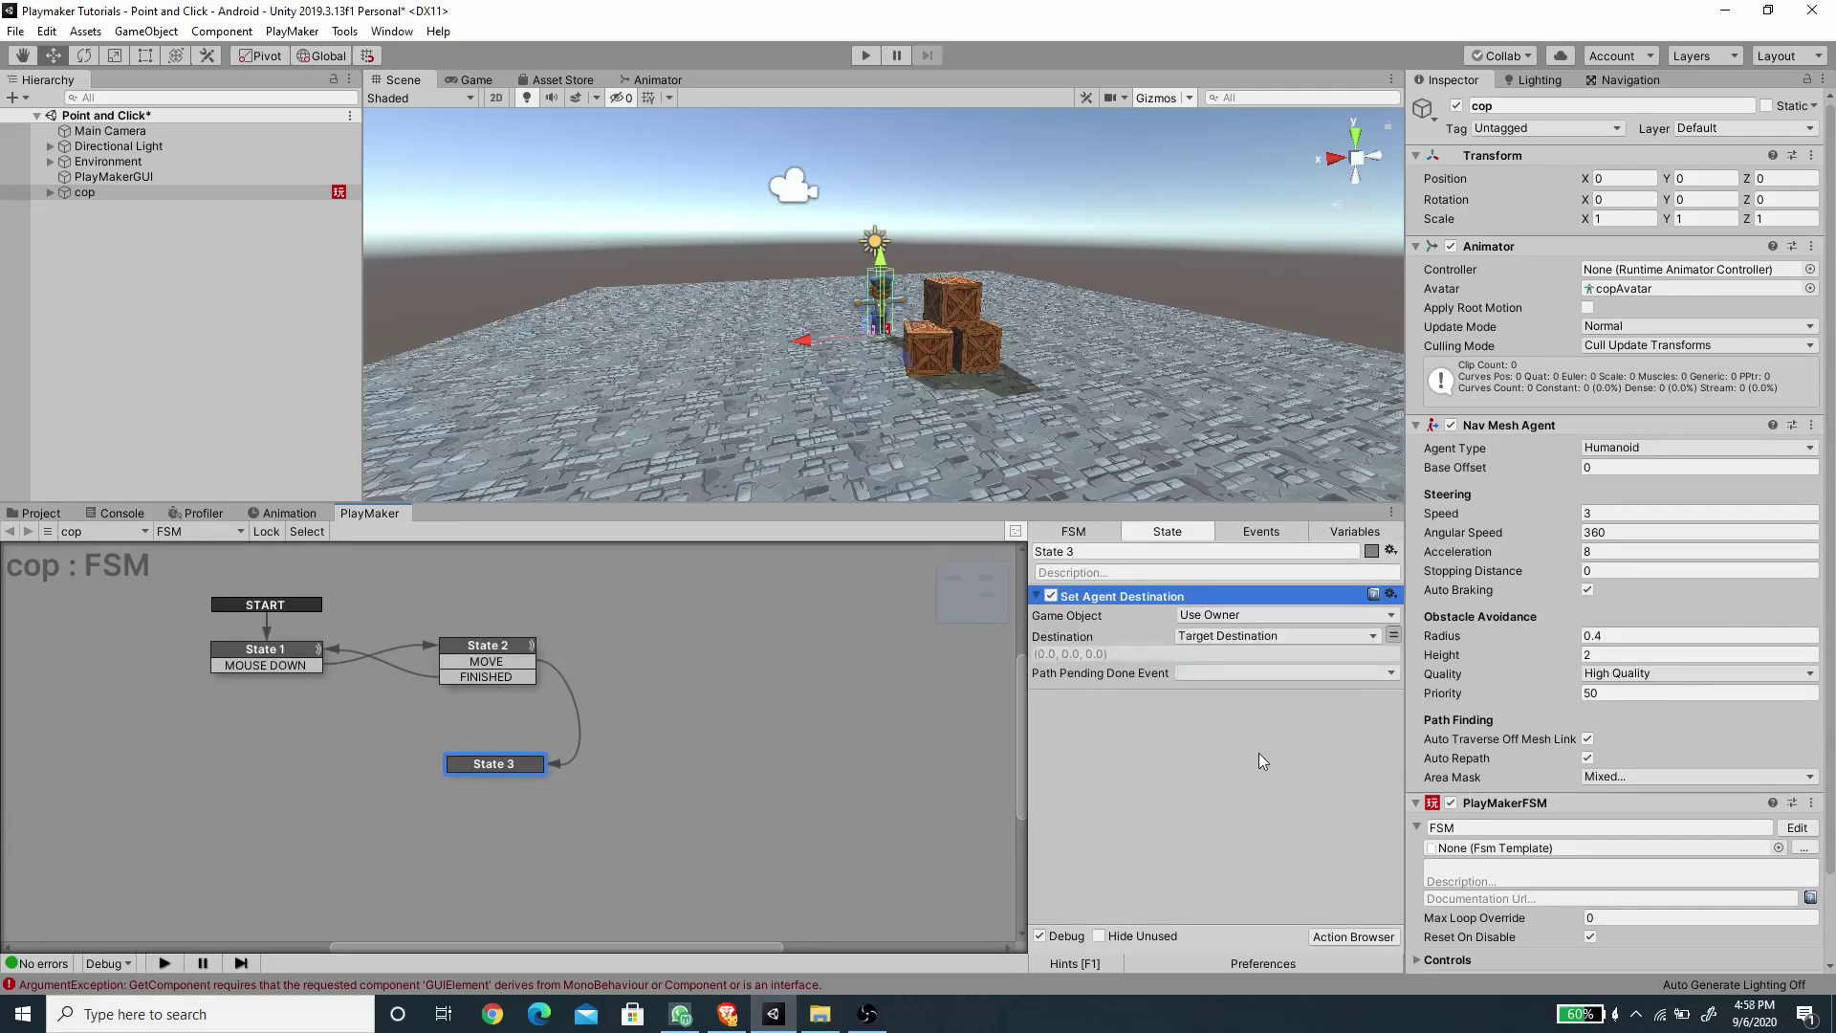
Add a FINISHED transition to State 3 and connect it back to State 1.
right_click(499, 765)
mouse_move(607, 773)
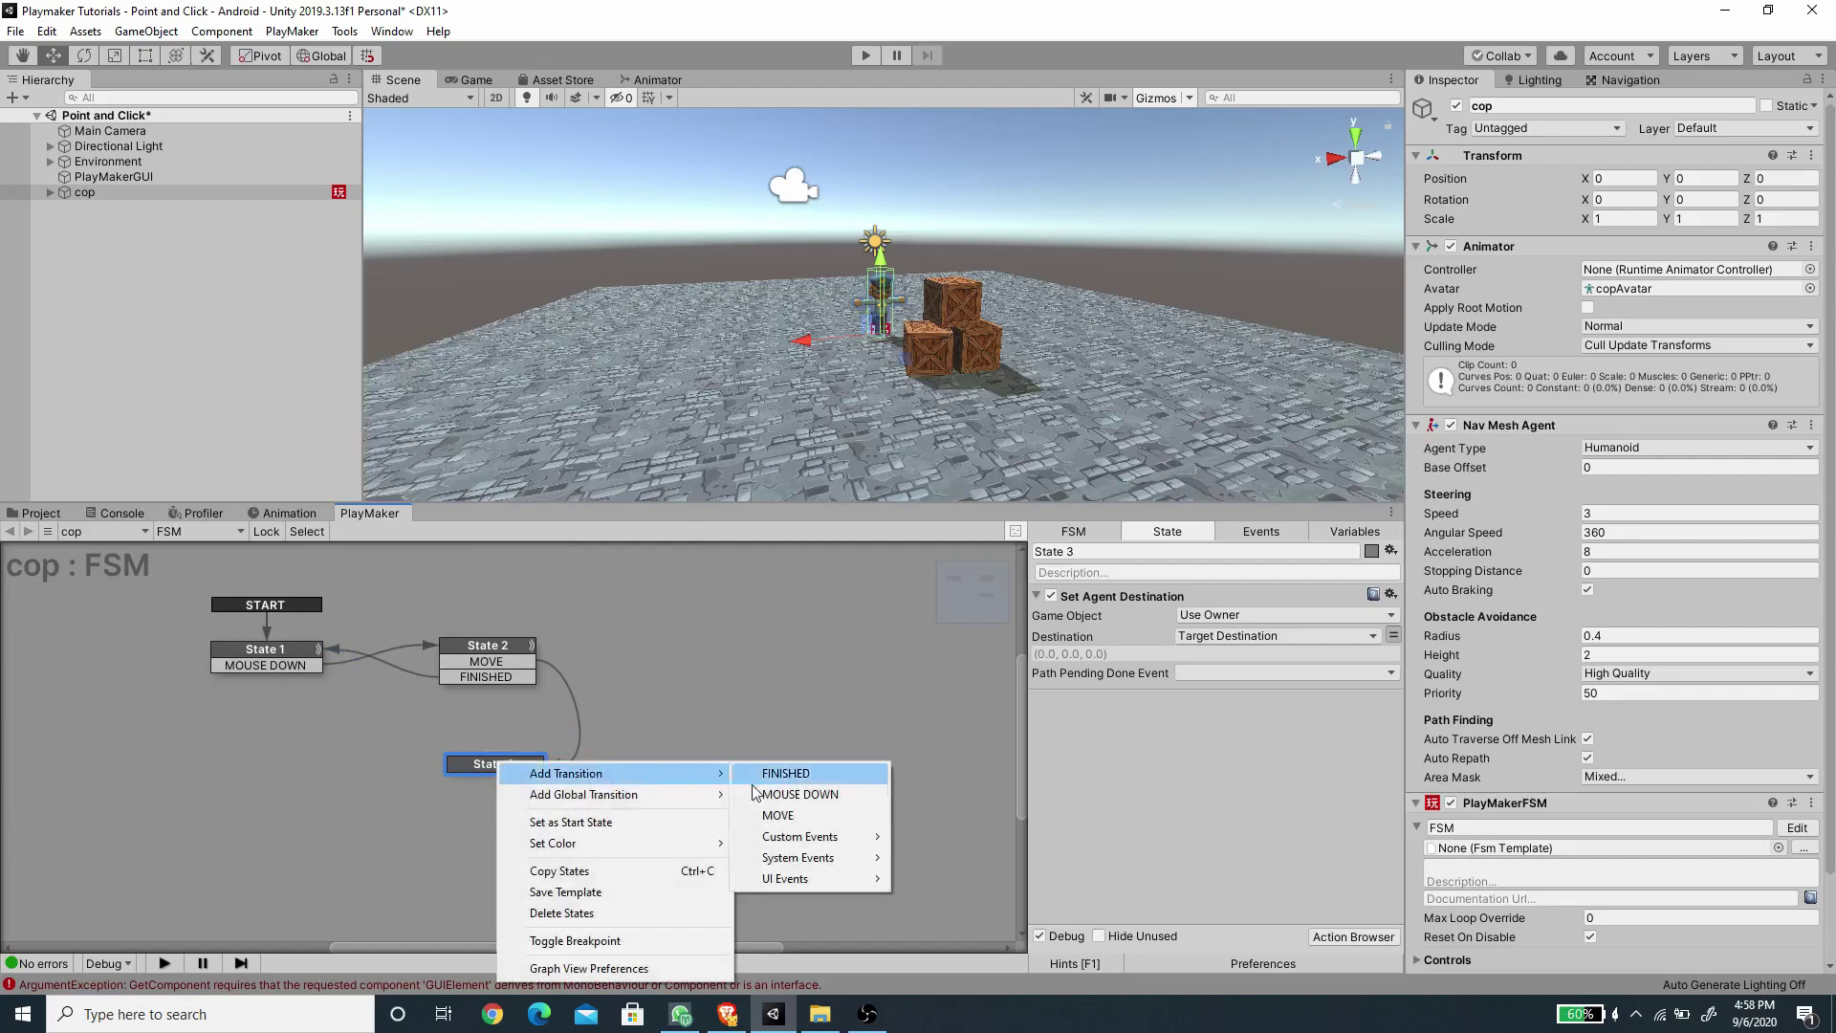
left_click(770, 774)
left_click_drag(392, 783, 323, 657)
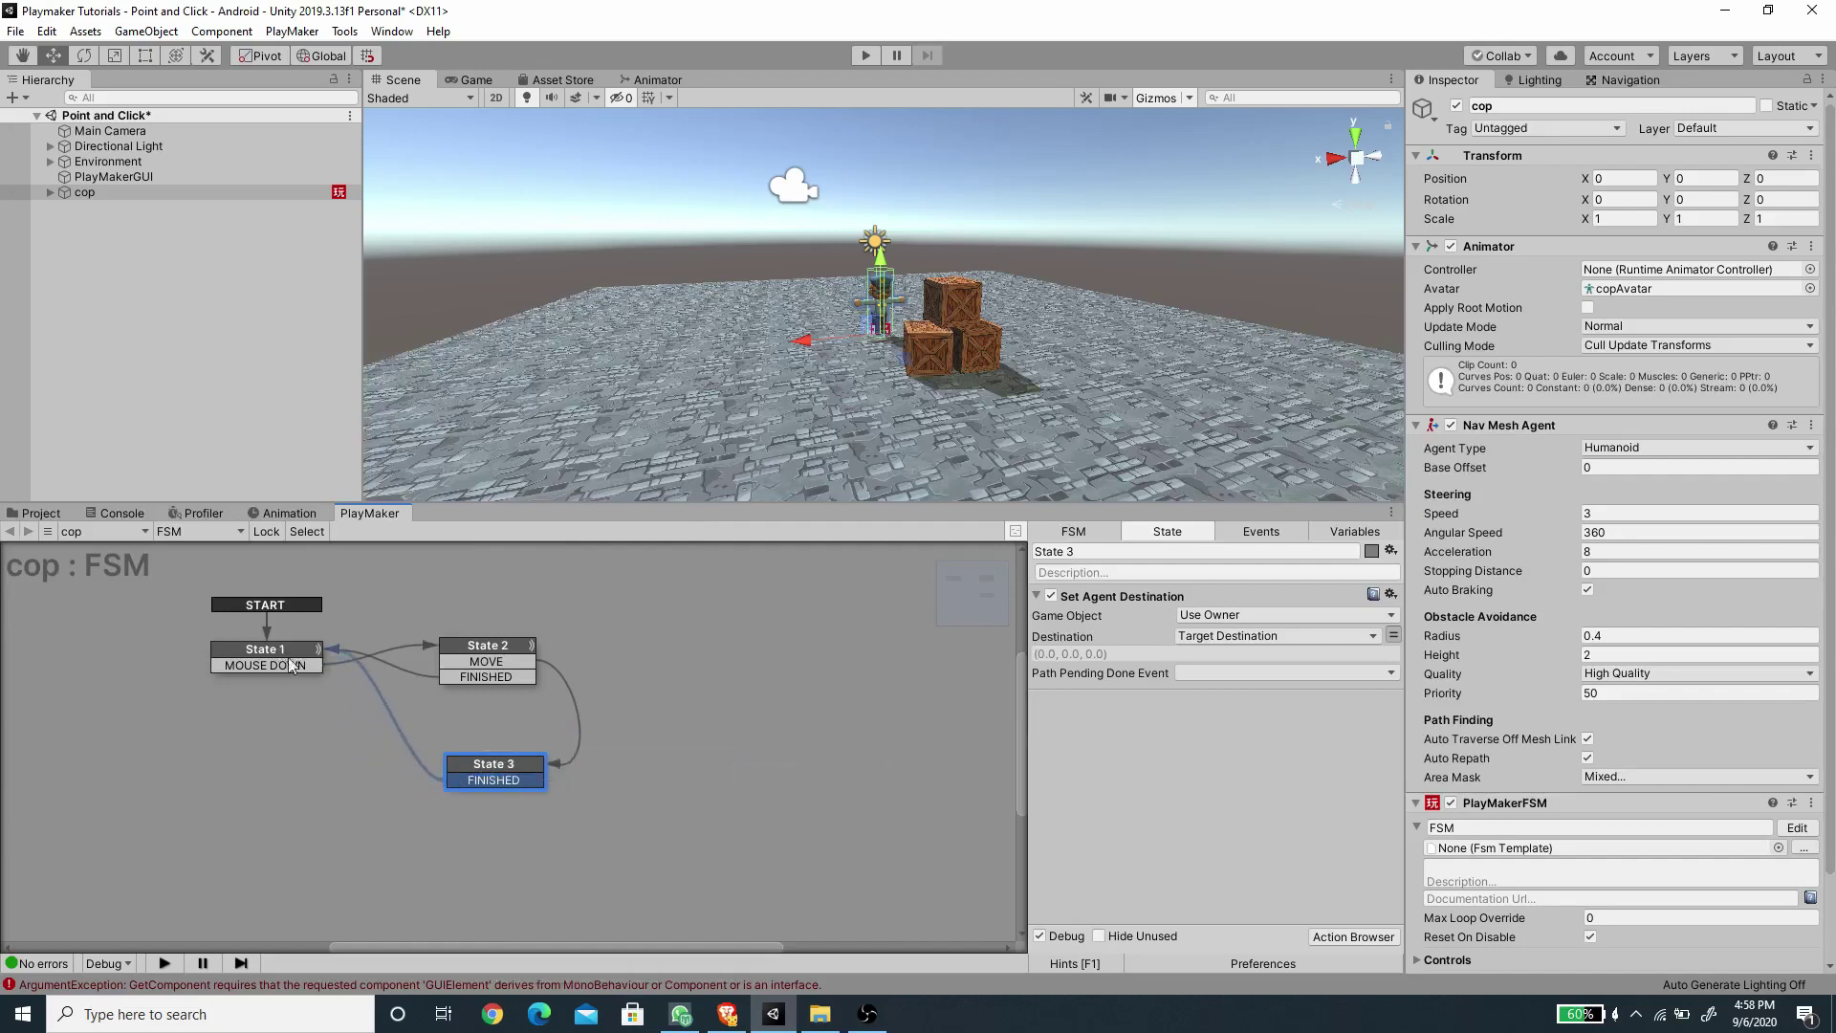
left_click(494, 765)
Assign the Police controller from the Animations folder to the cop's Animator and view its graph.
left_click(52, 517)
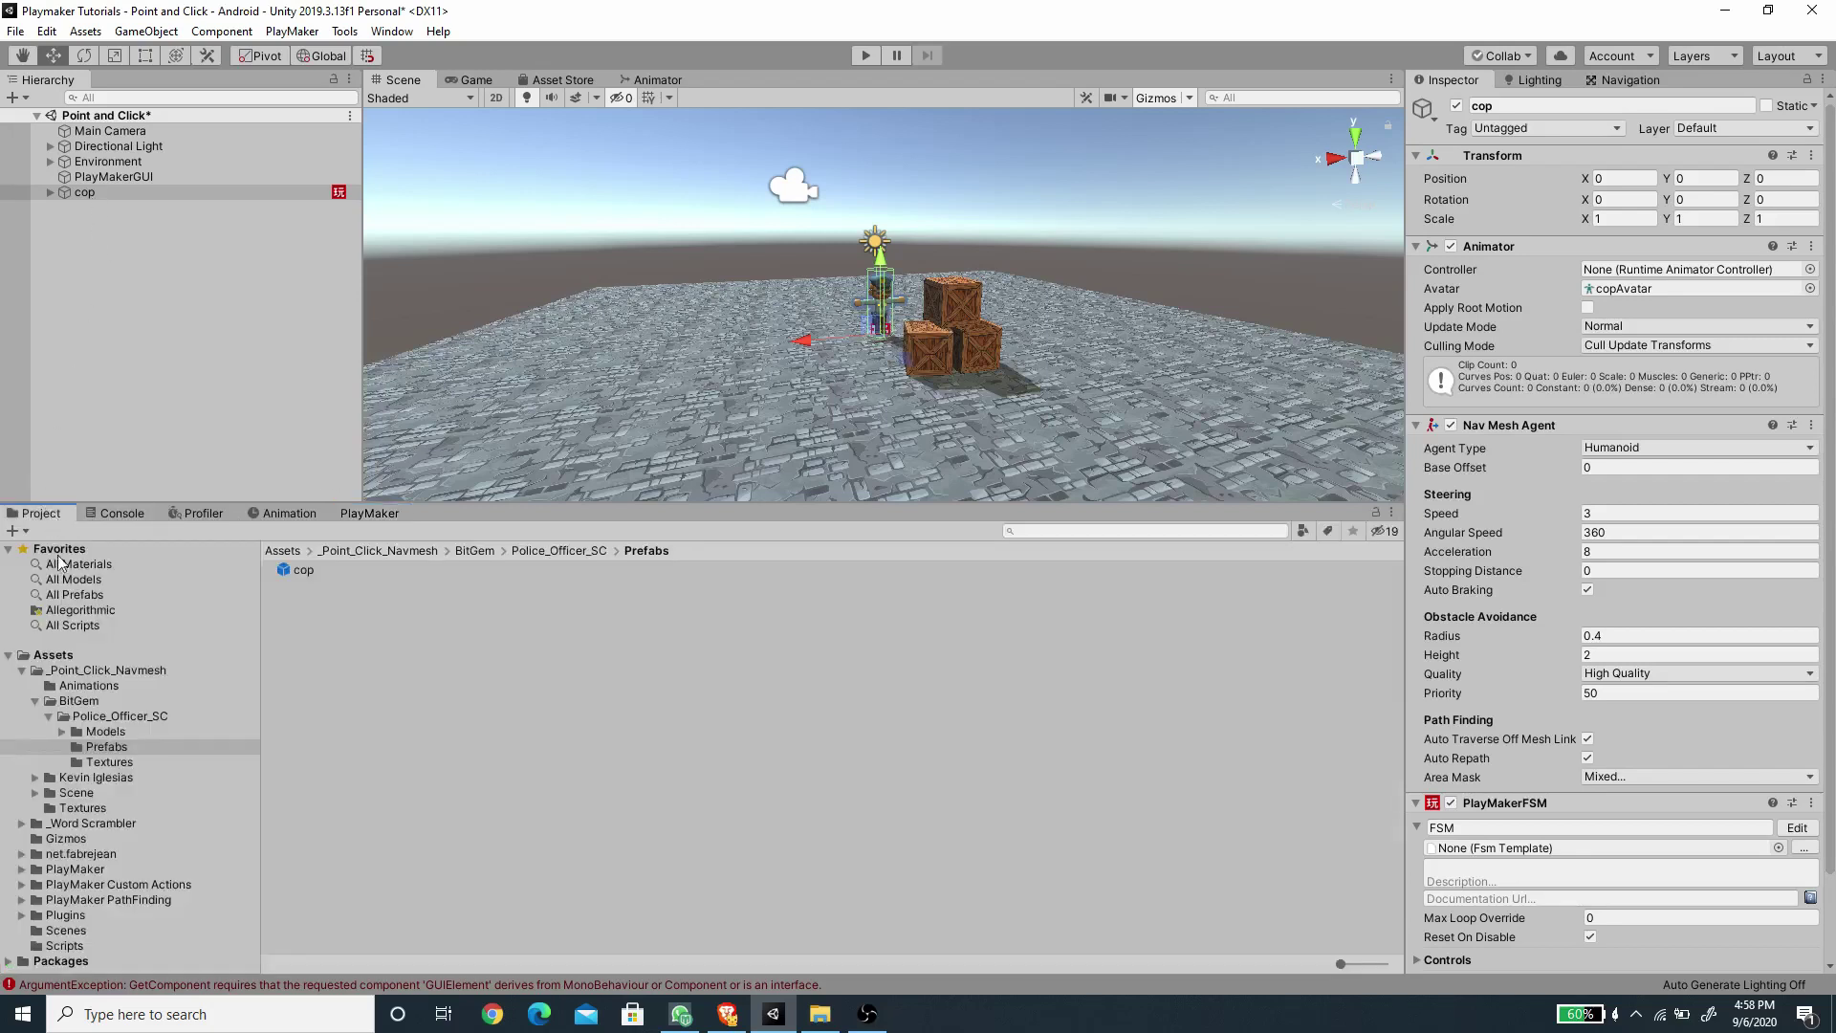
left_click(36, 703)
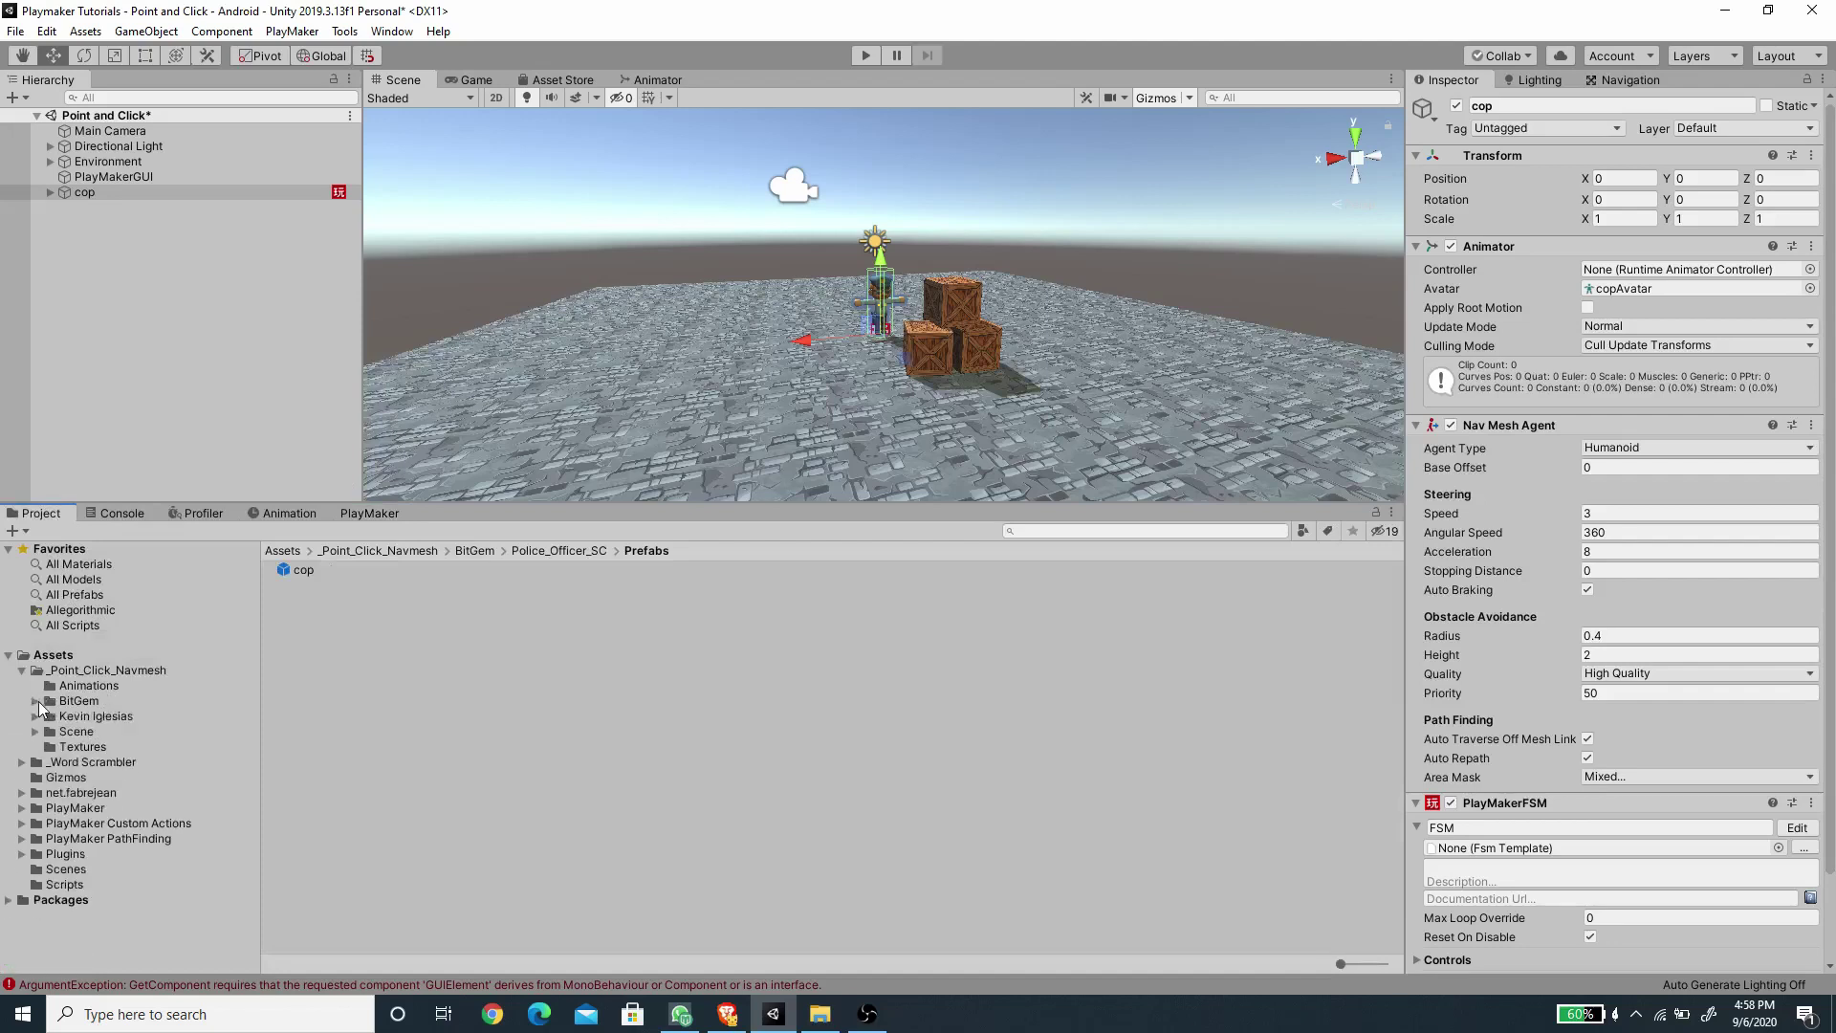
left_click(114, 686)
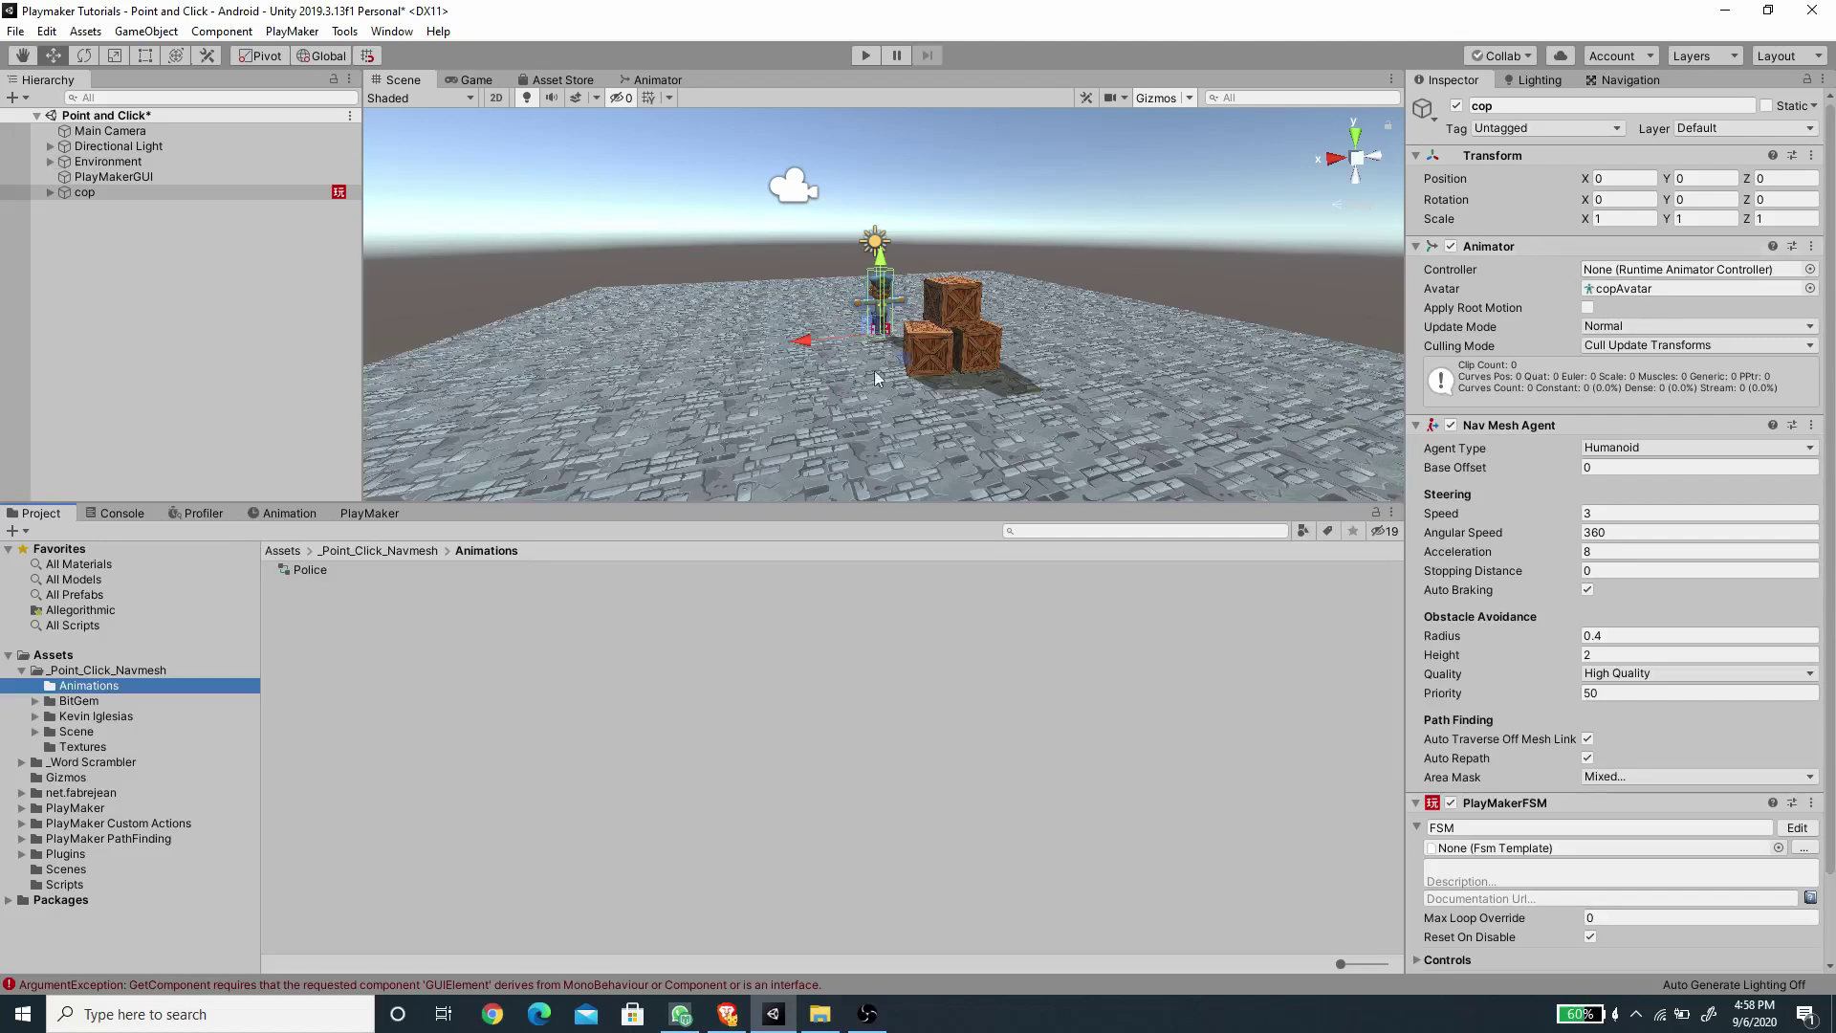
left_click_drag(316, 570, 1683, 270)
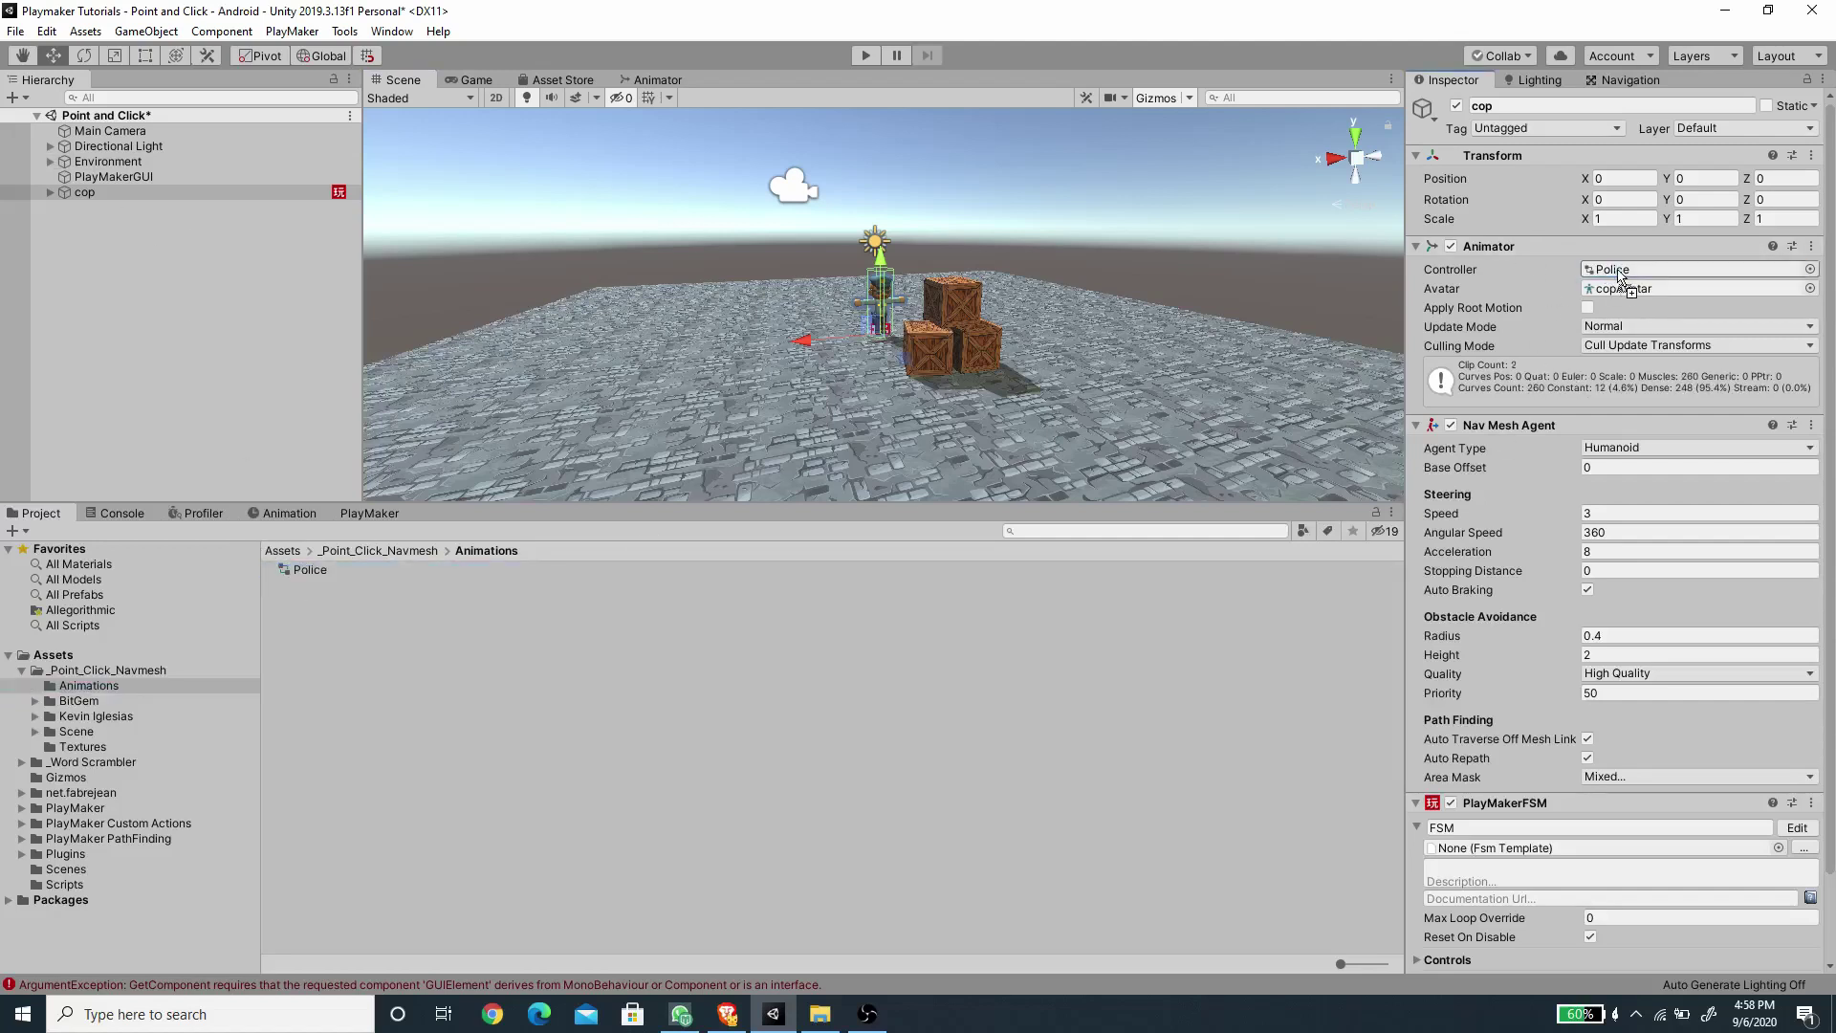
left_click(664, 84)
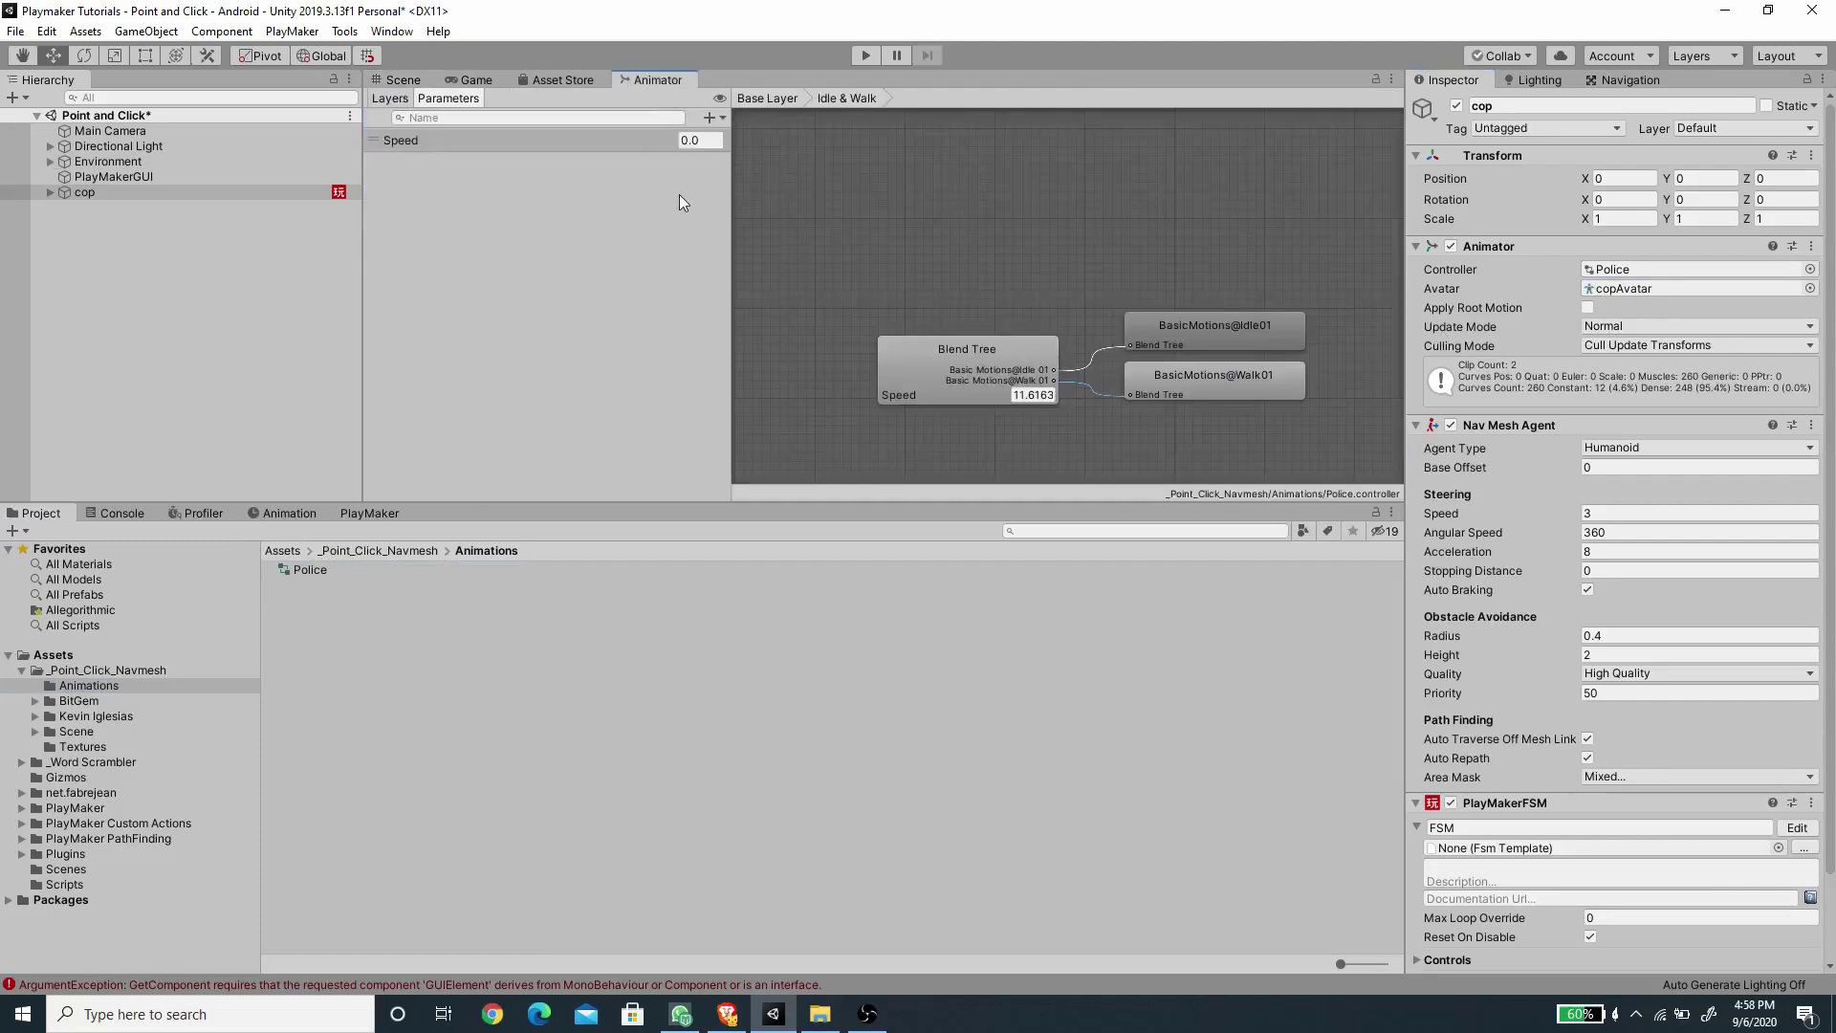
Play the Idle & Walk blend tree preview, sliding Speed from 0 to 1, then reselect the cop.
left_click(767, 98)
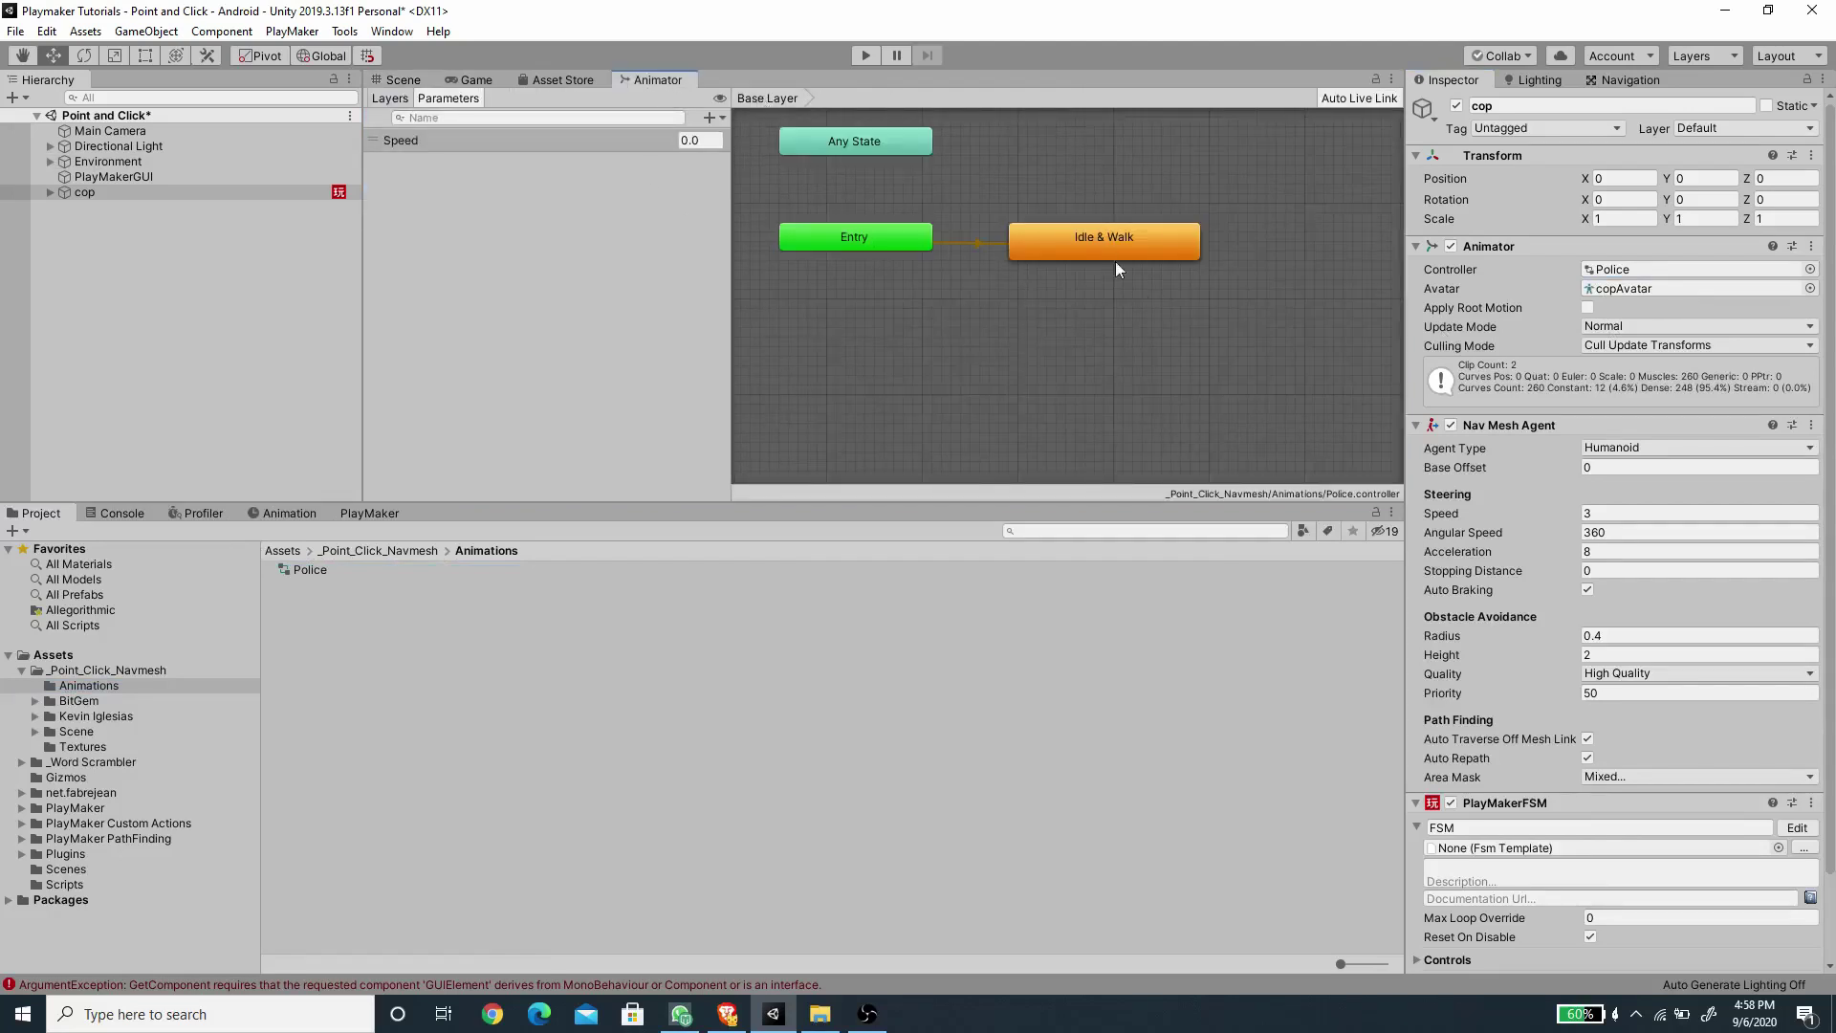
left_click(1140, 241)
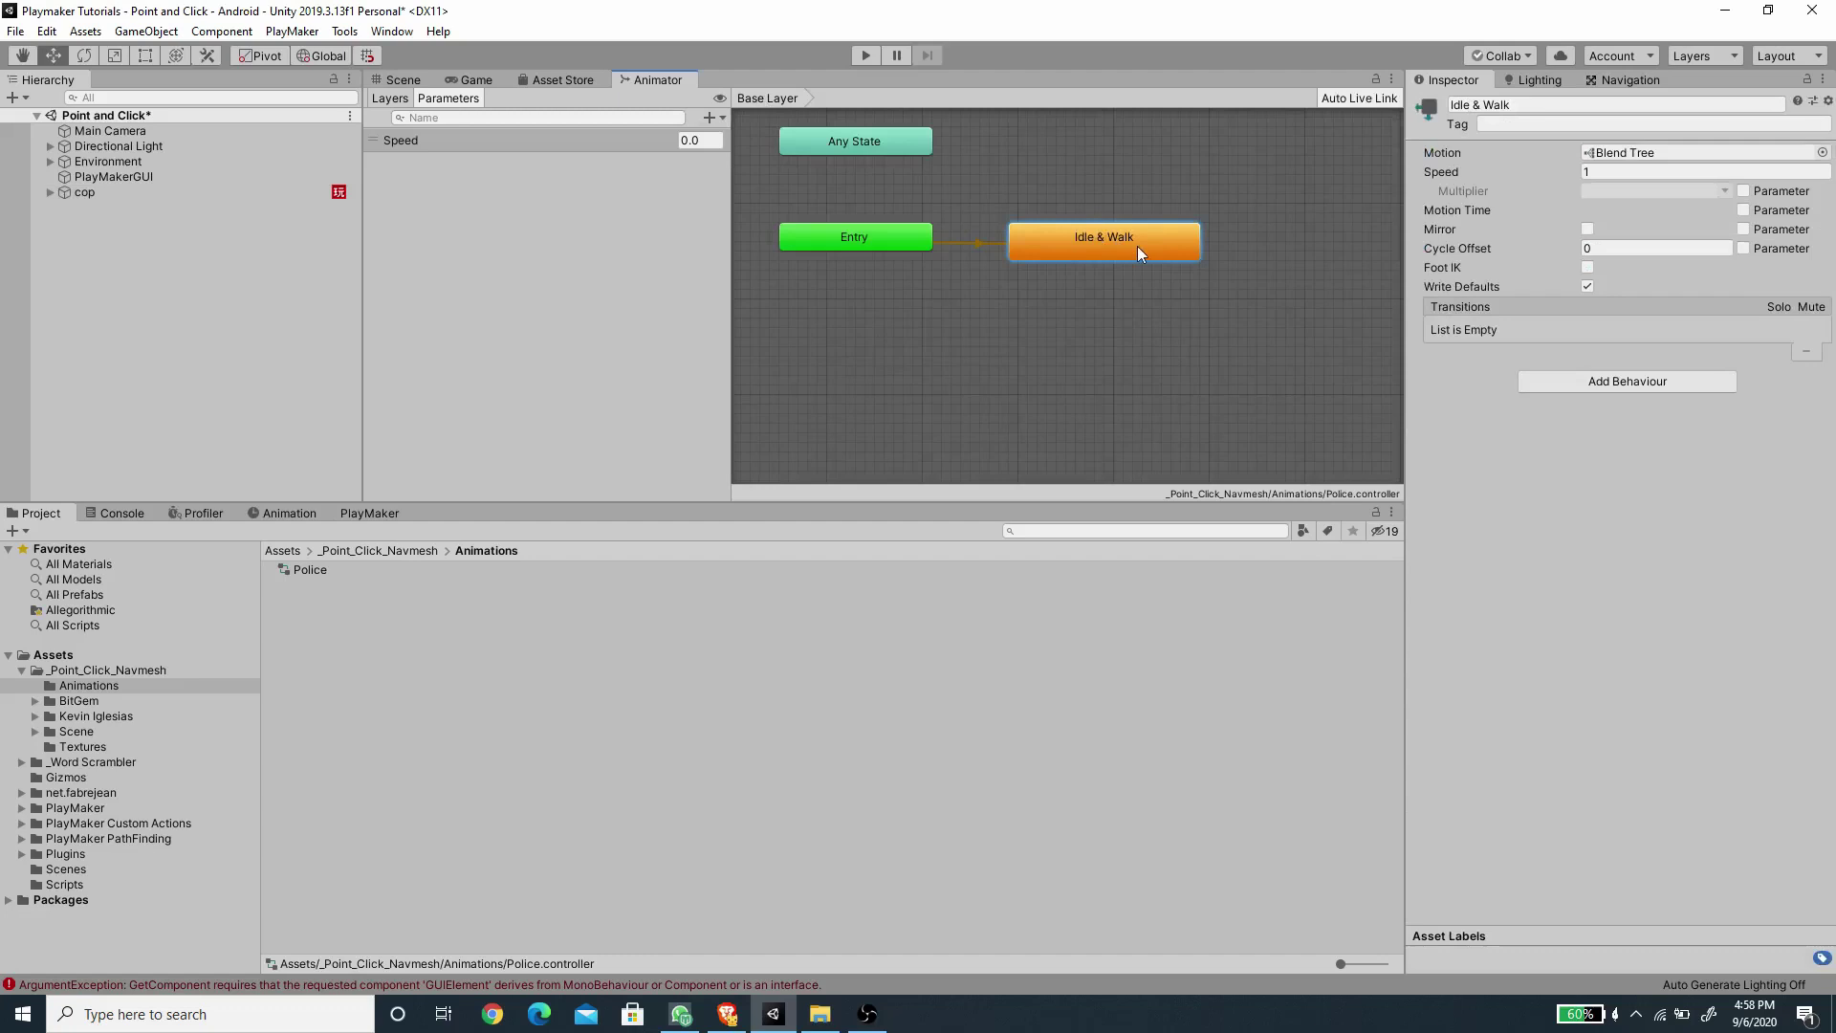
double_click(1127, 243)
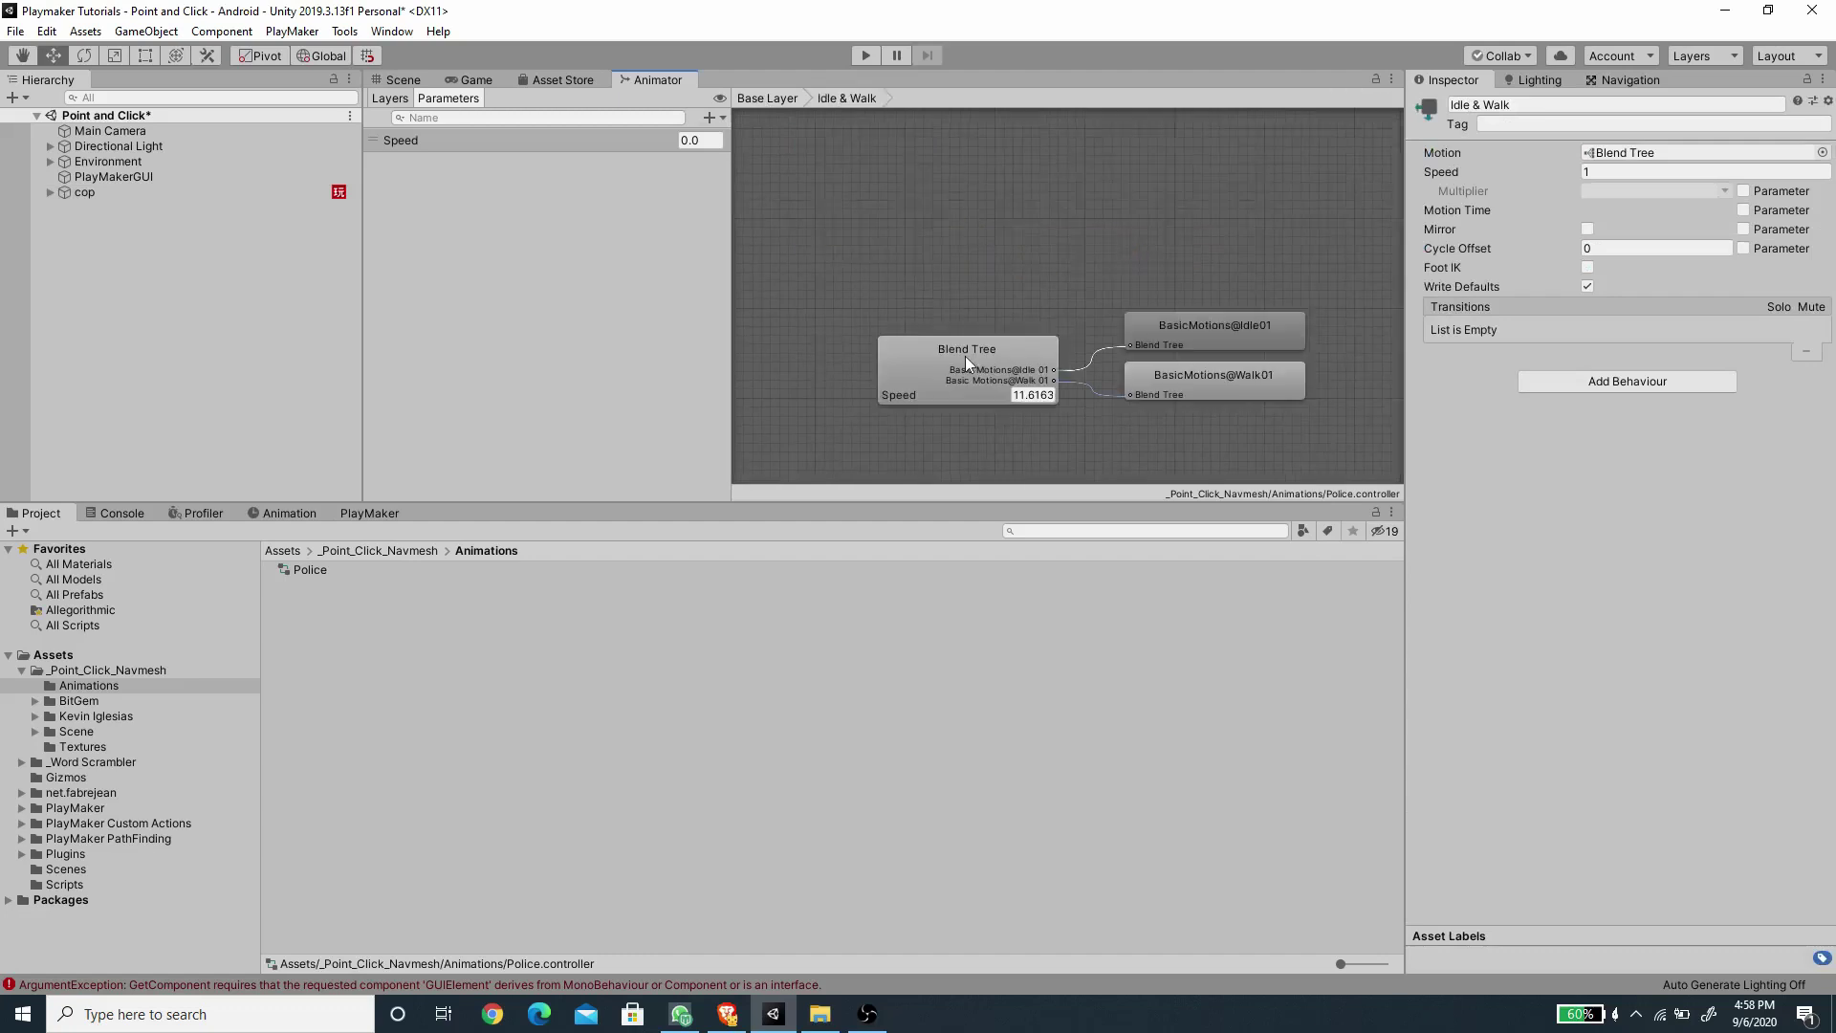
left_click(947, 350)
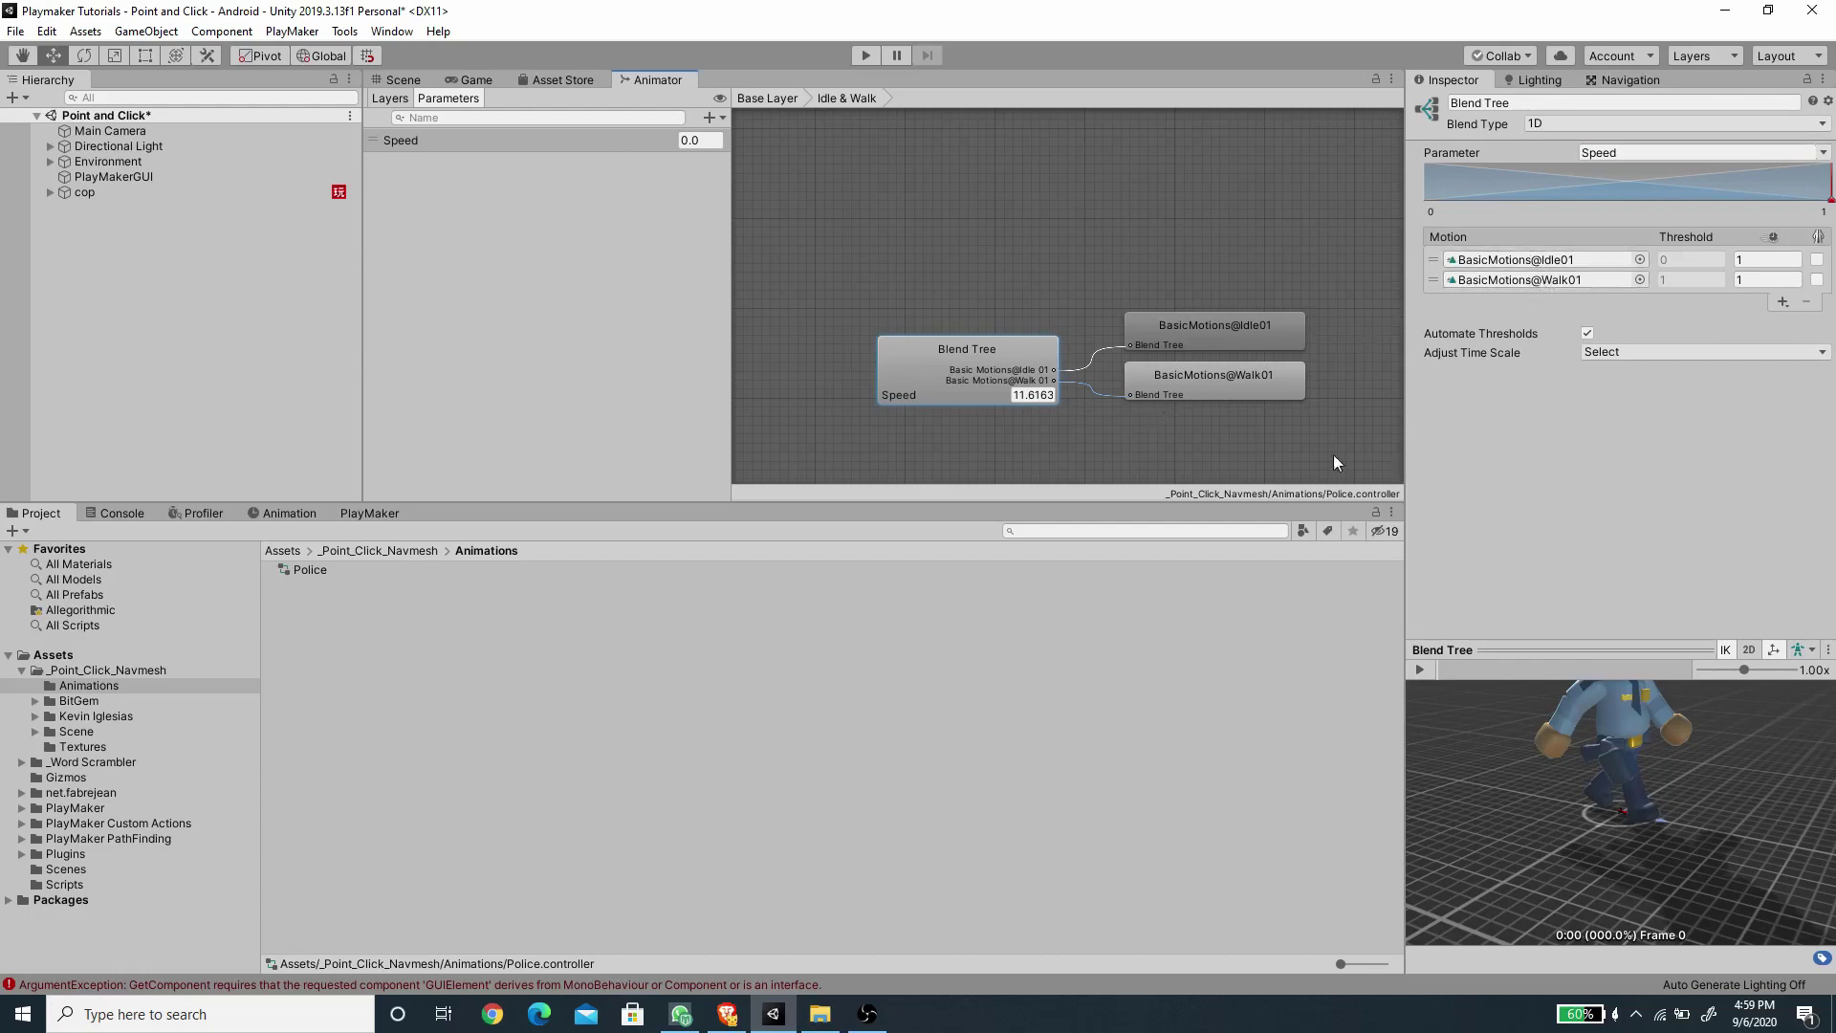
left_click(1420, 670)
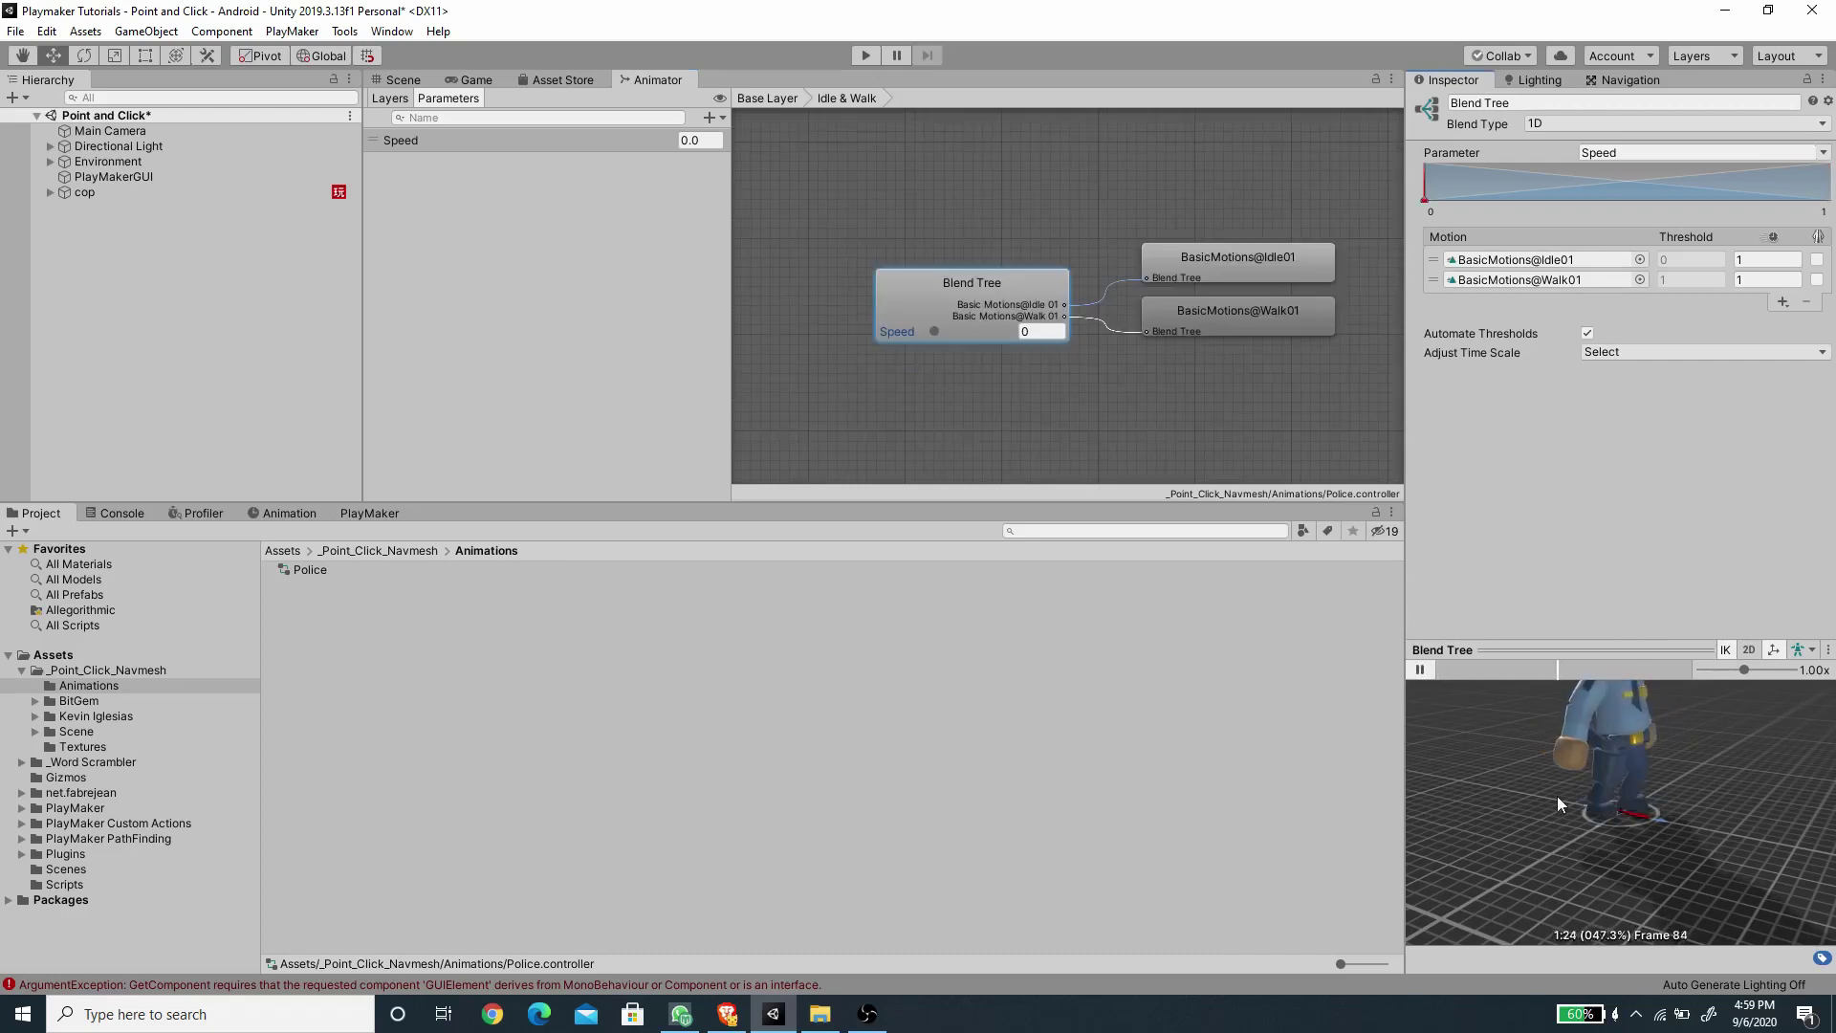
scroll(1590, 762, "down", 5)
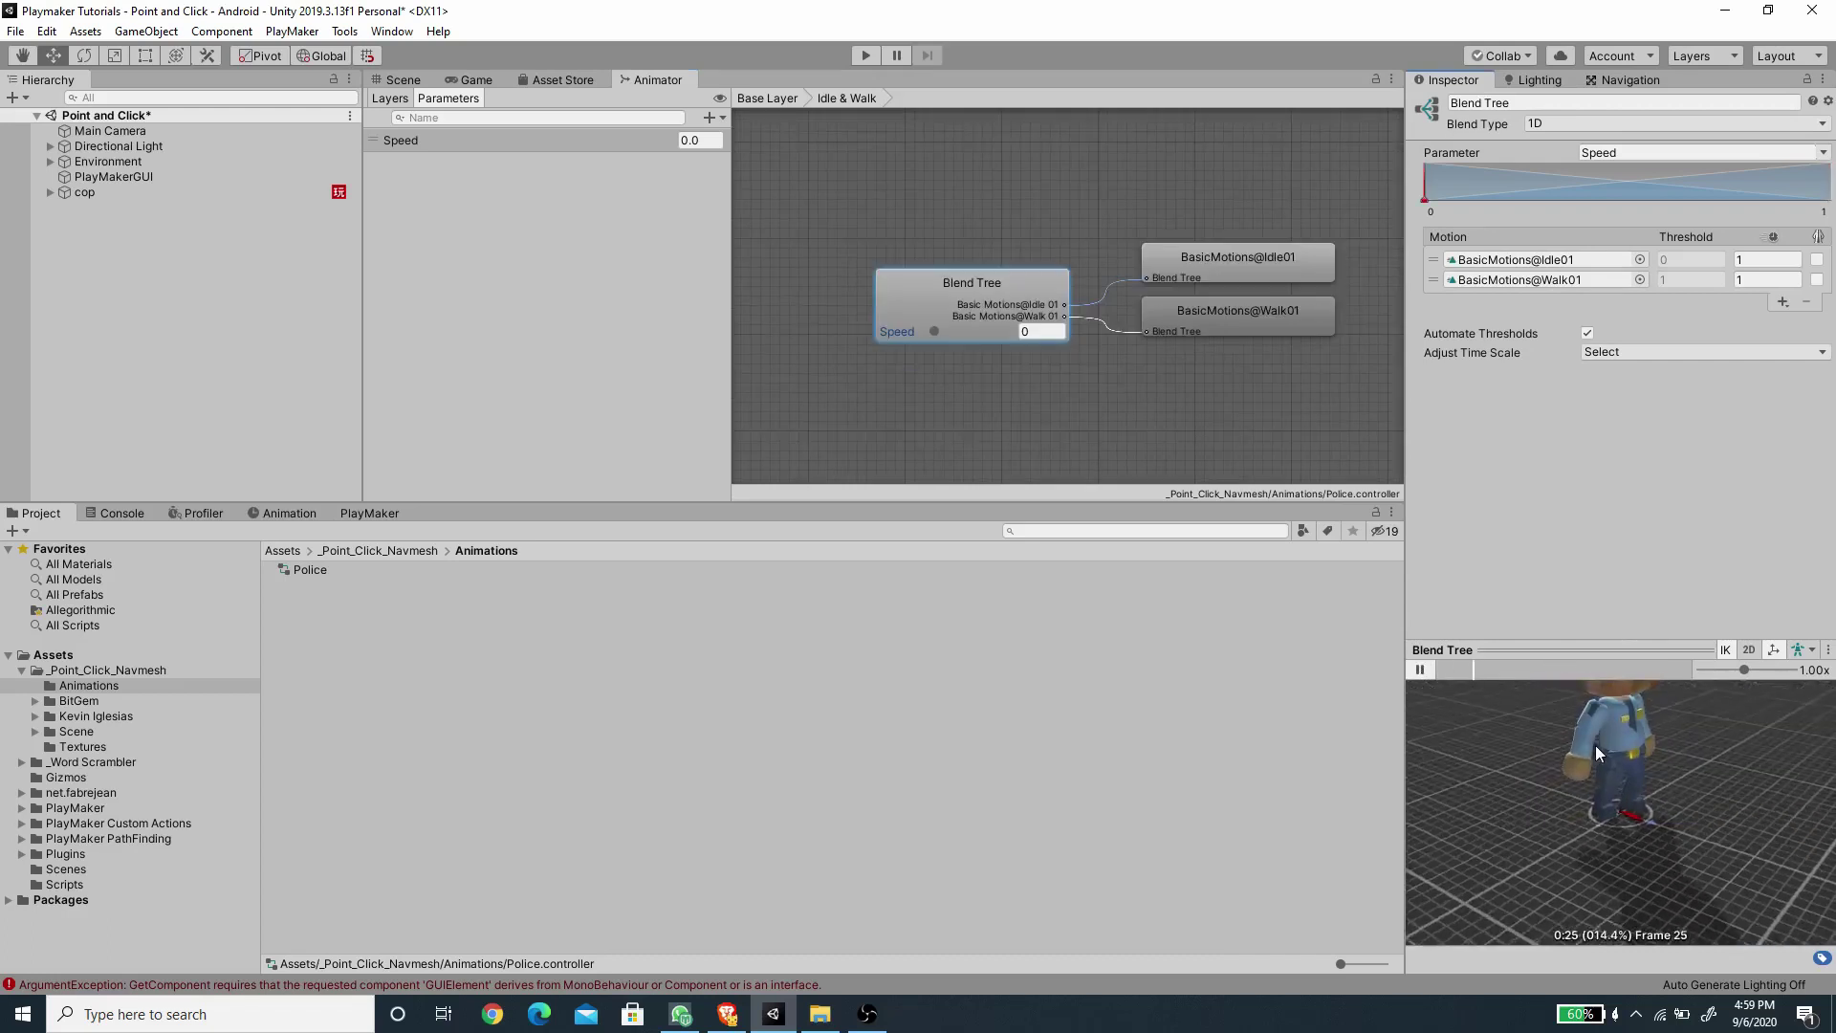
middle_click_drag(1596, 759, 1587, 859)
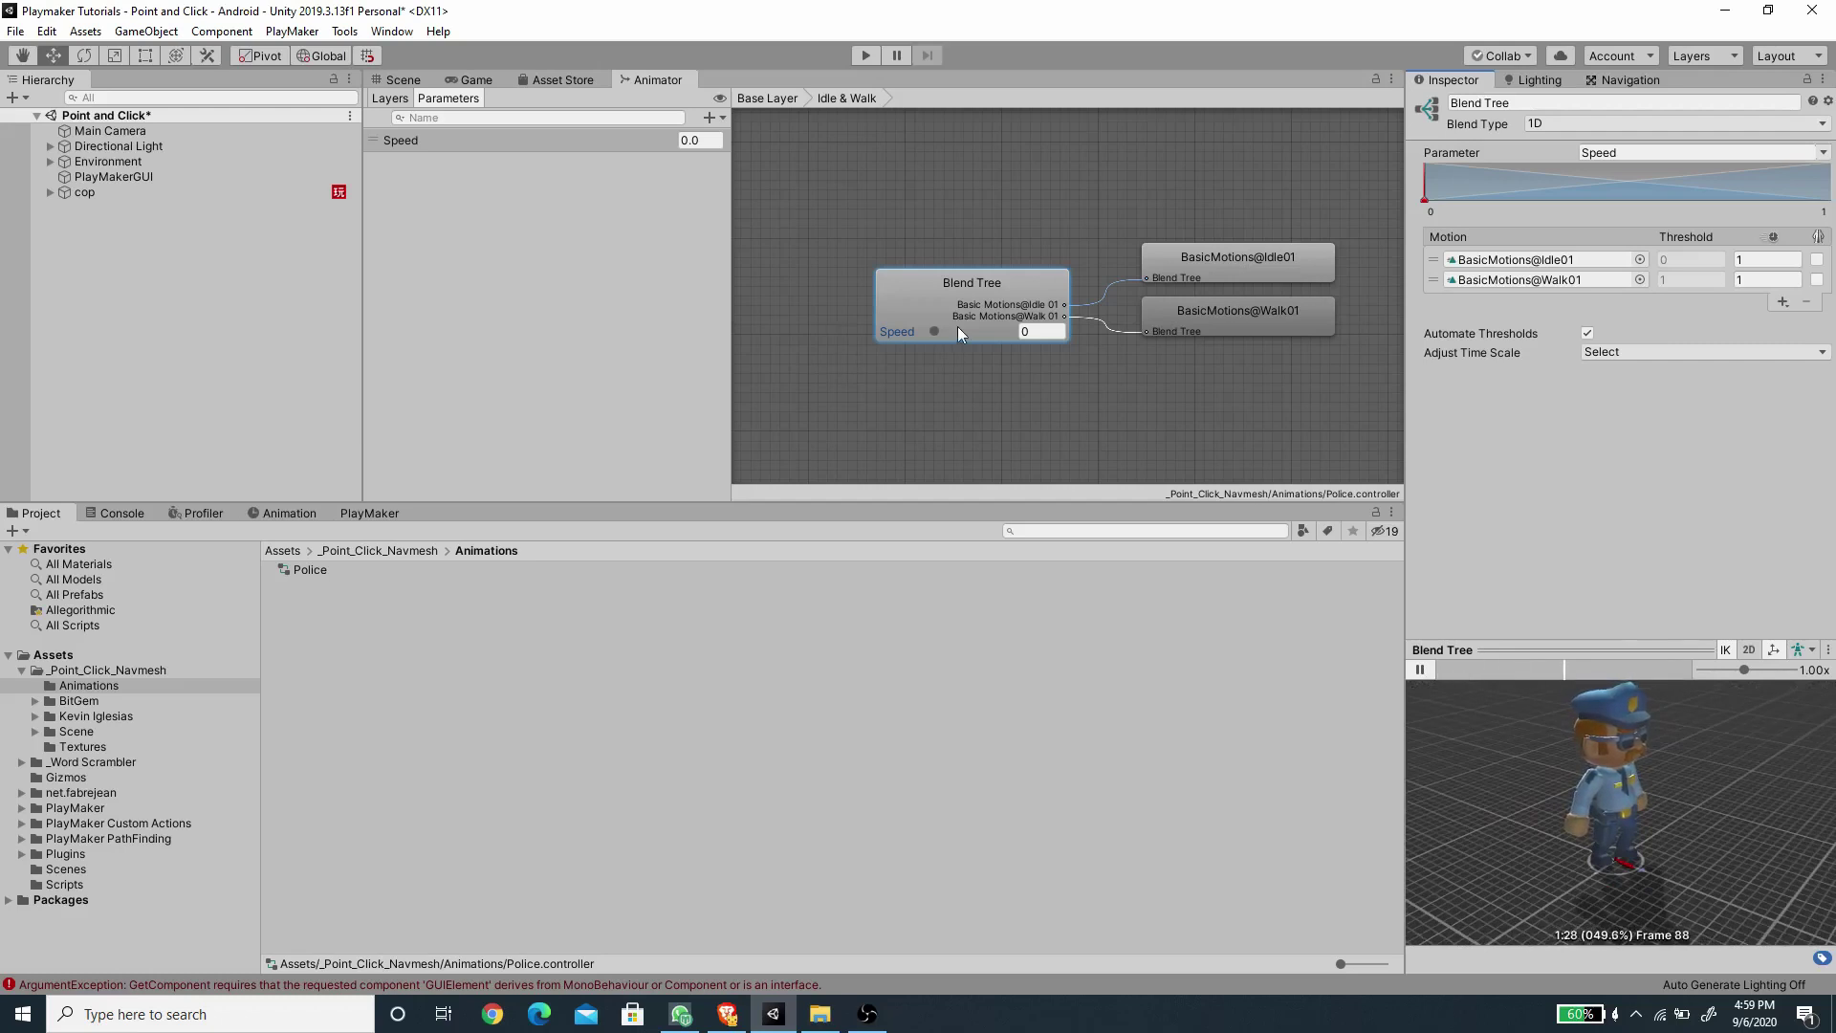
left_click_drag(933, 329, 1039, 341)
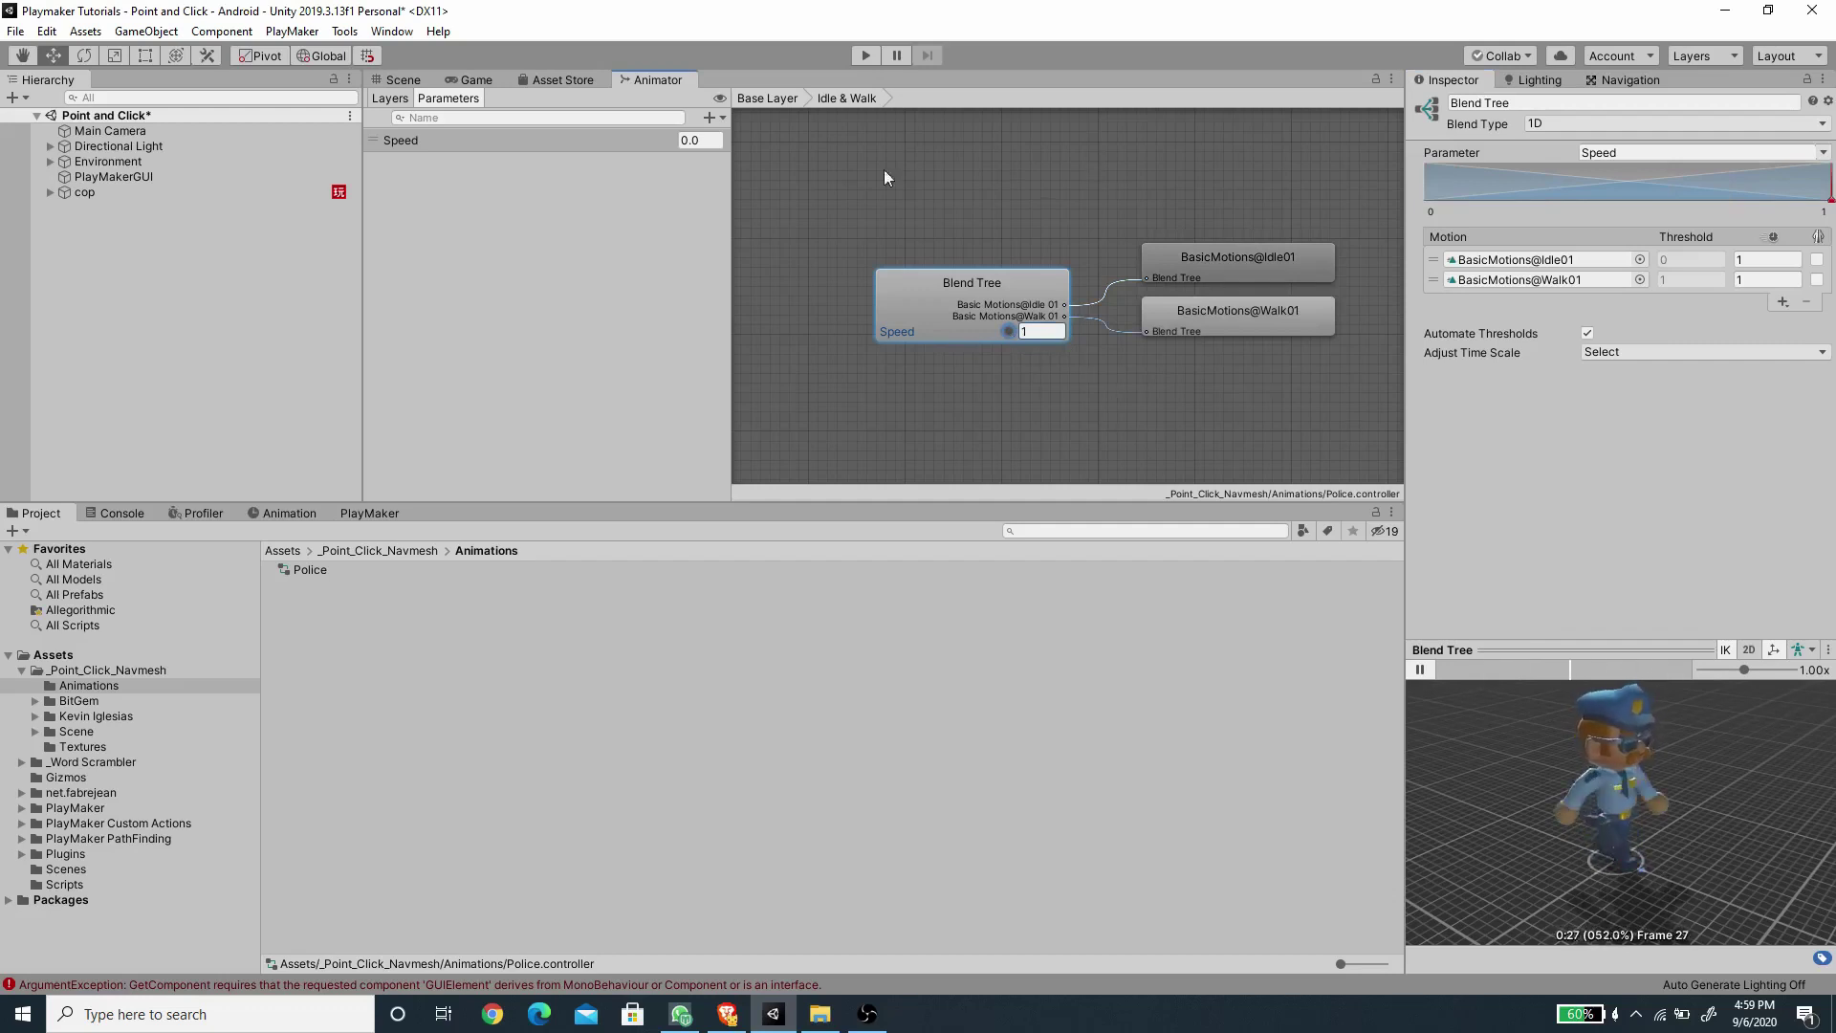
left_click(82, 194)
left_click(422, 78)
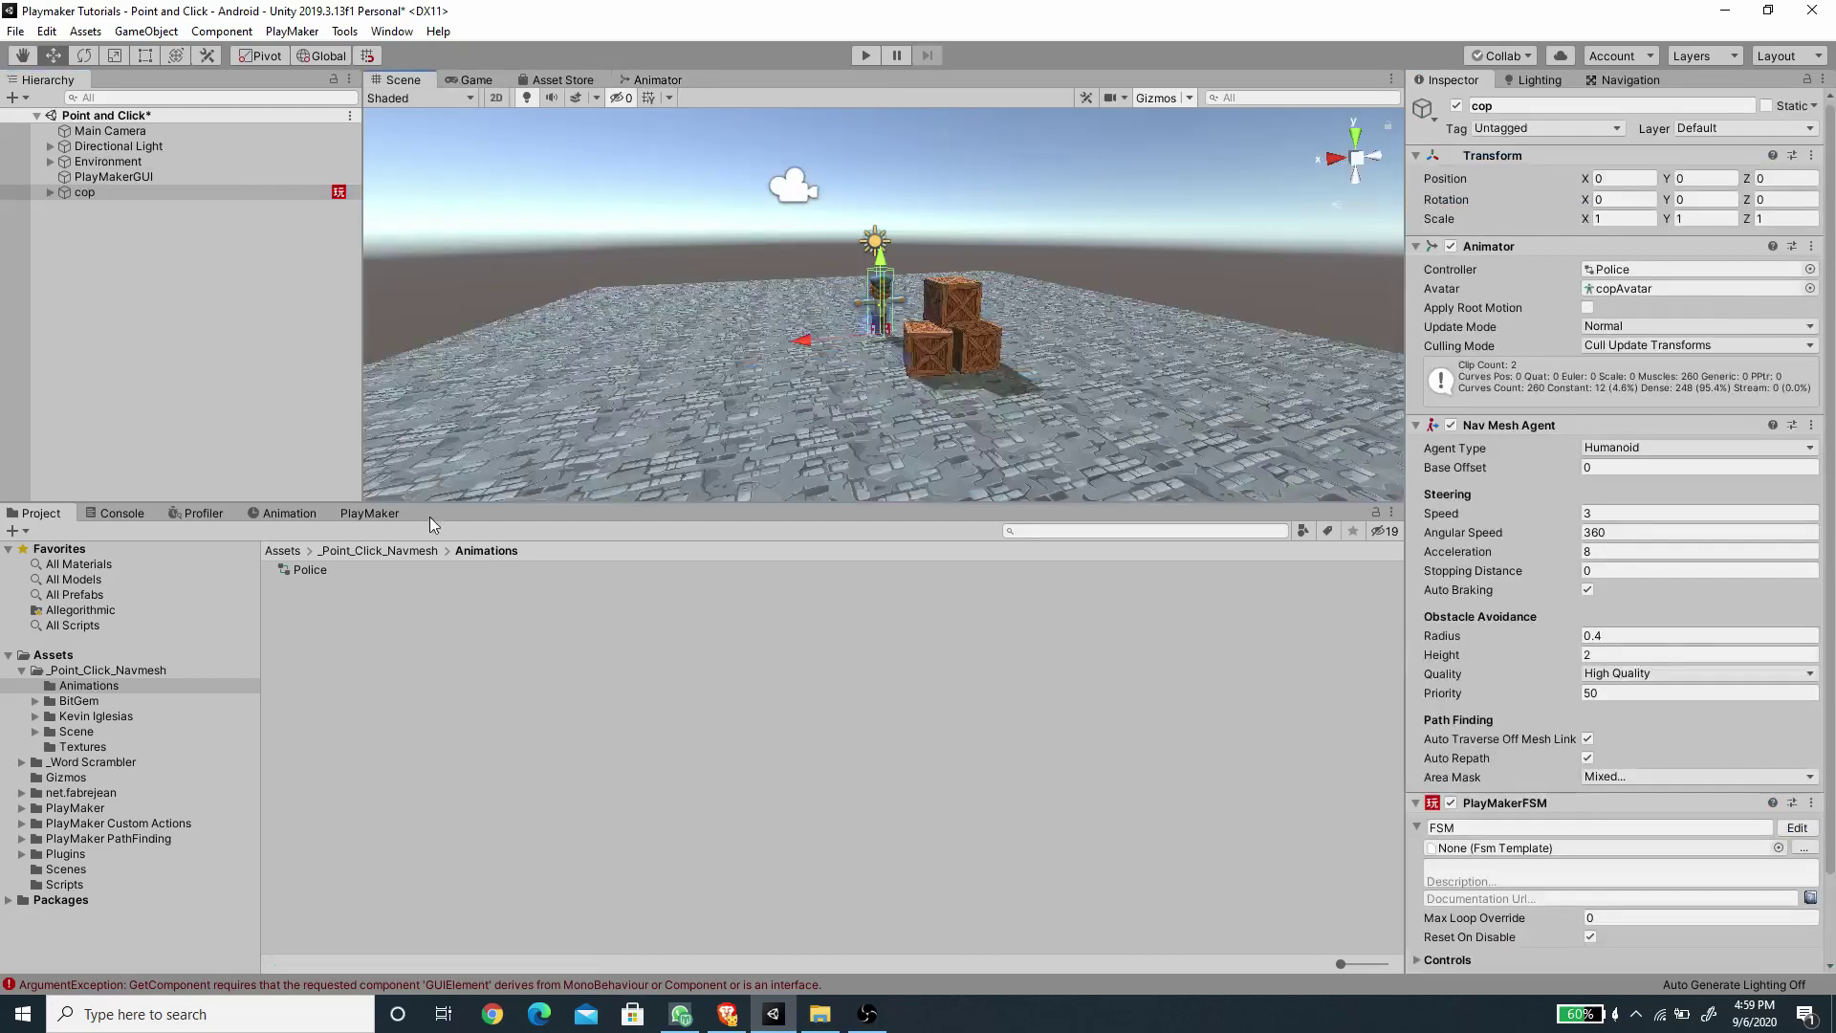
Add Get Agent Velocity to State 1, placed above Get Mouse Button Down.
left_click(368, 513)
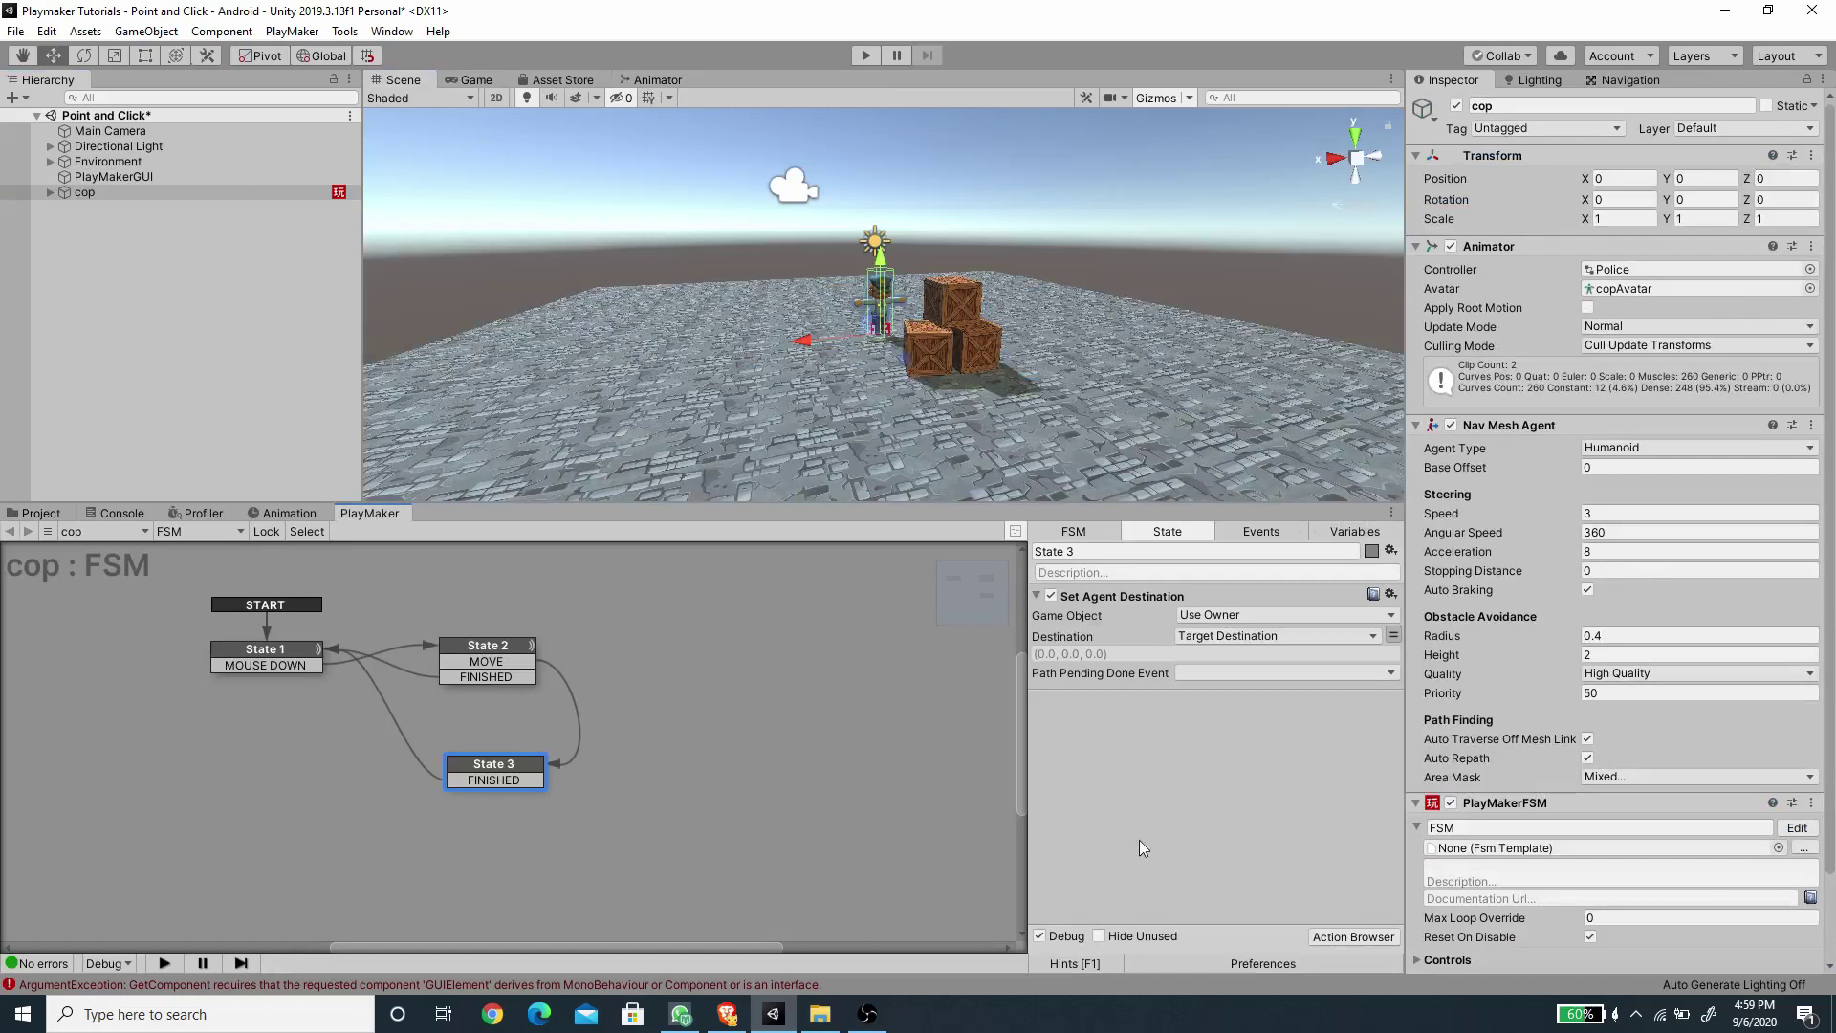
left_click(272, 659)
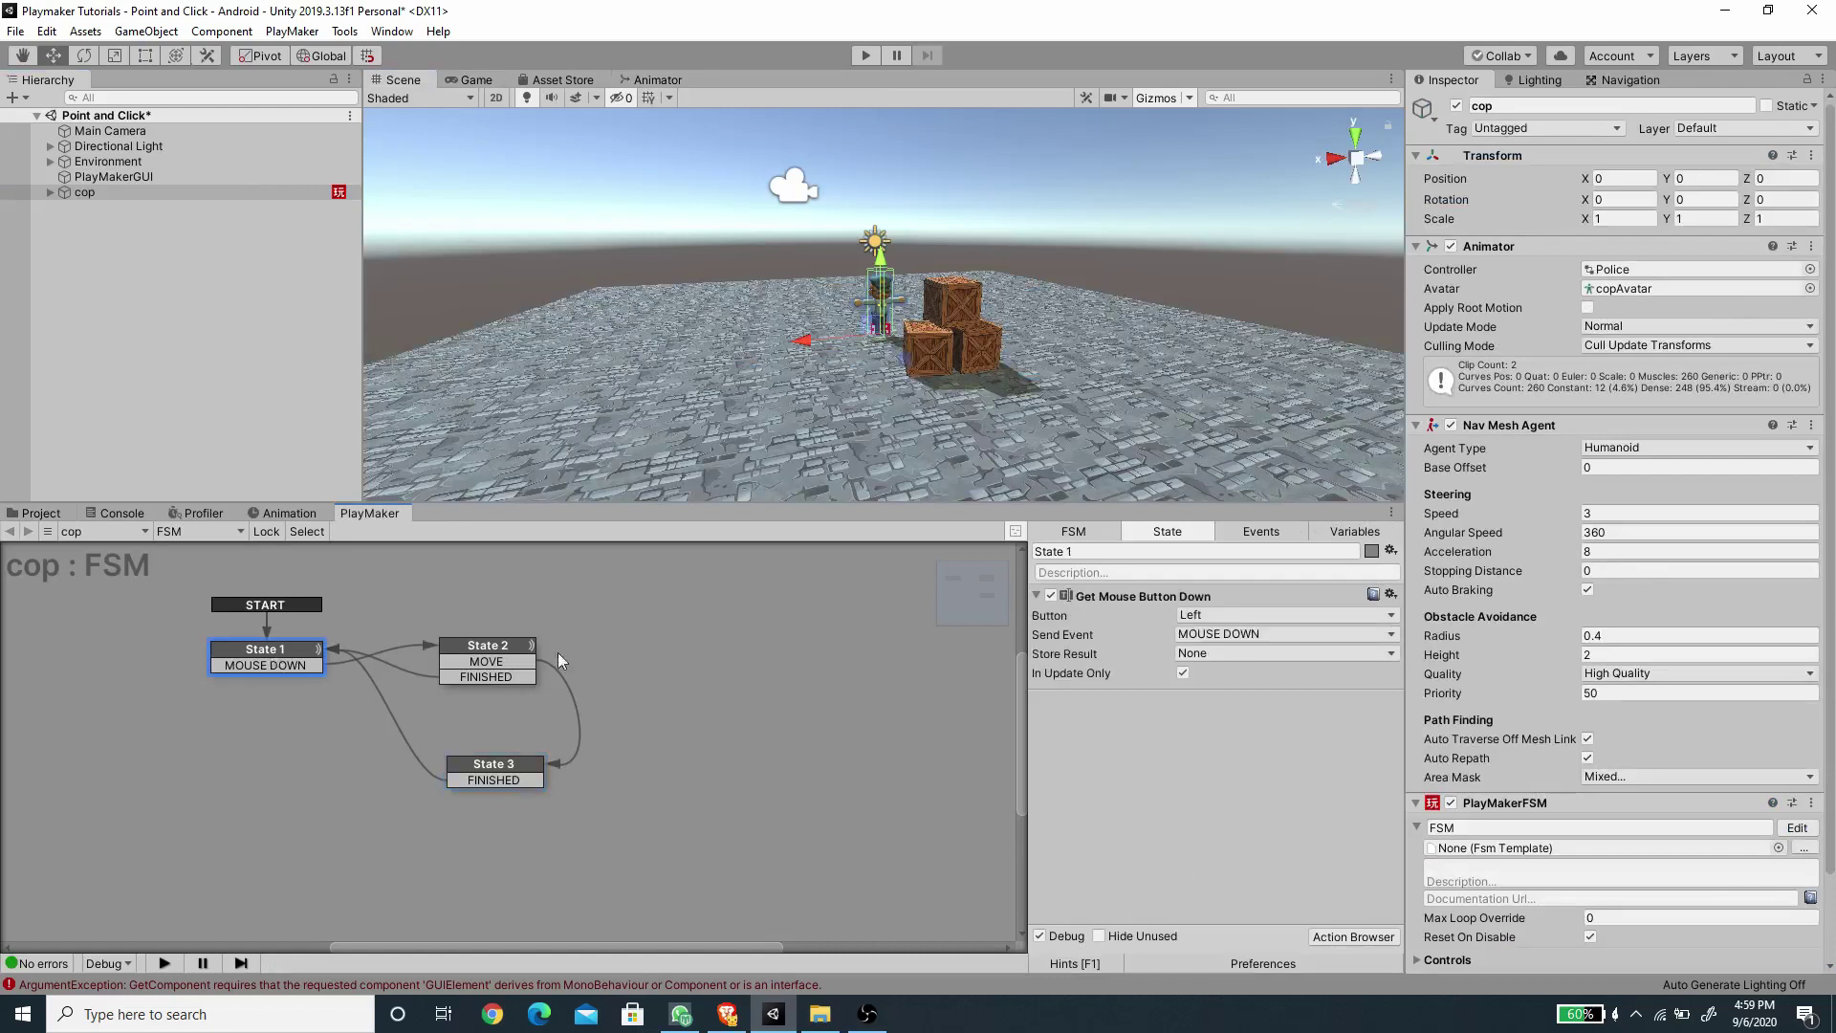
left_click(1352, 939)
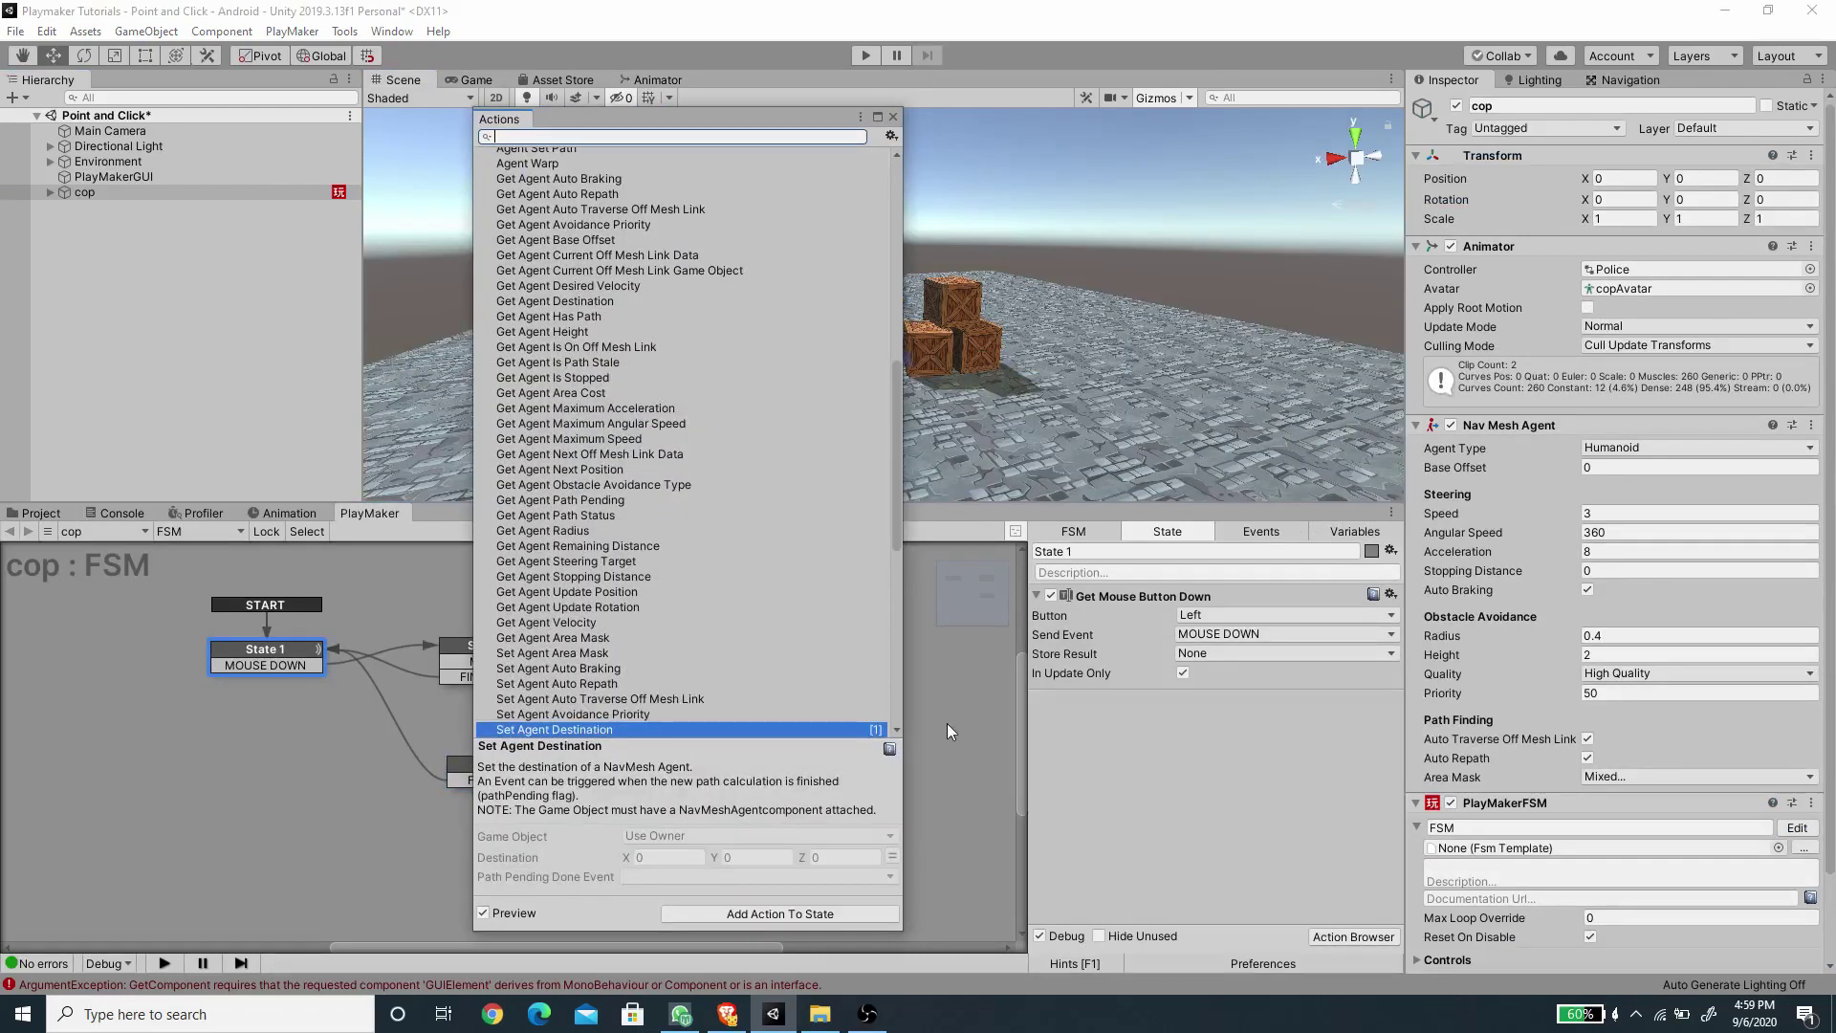
type("get agent")
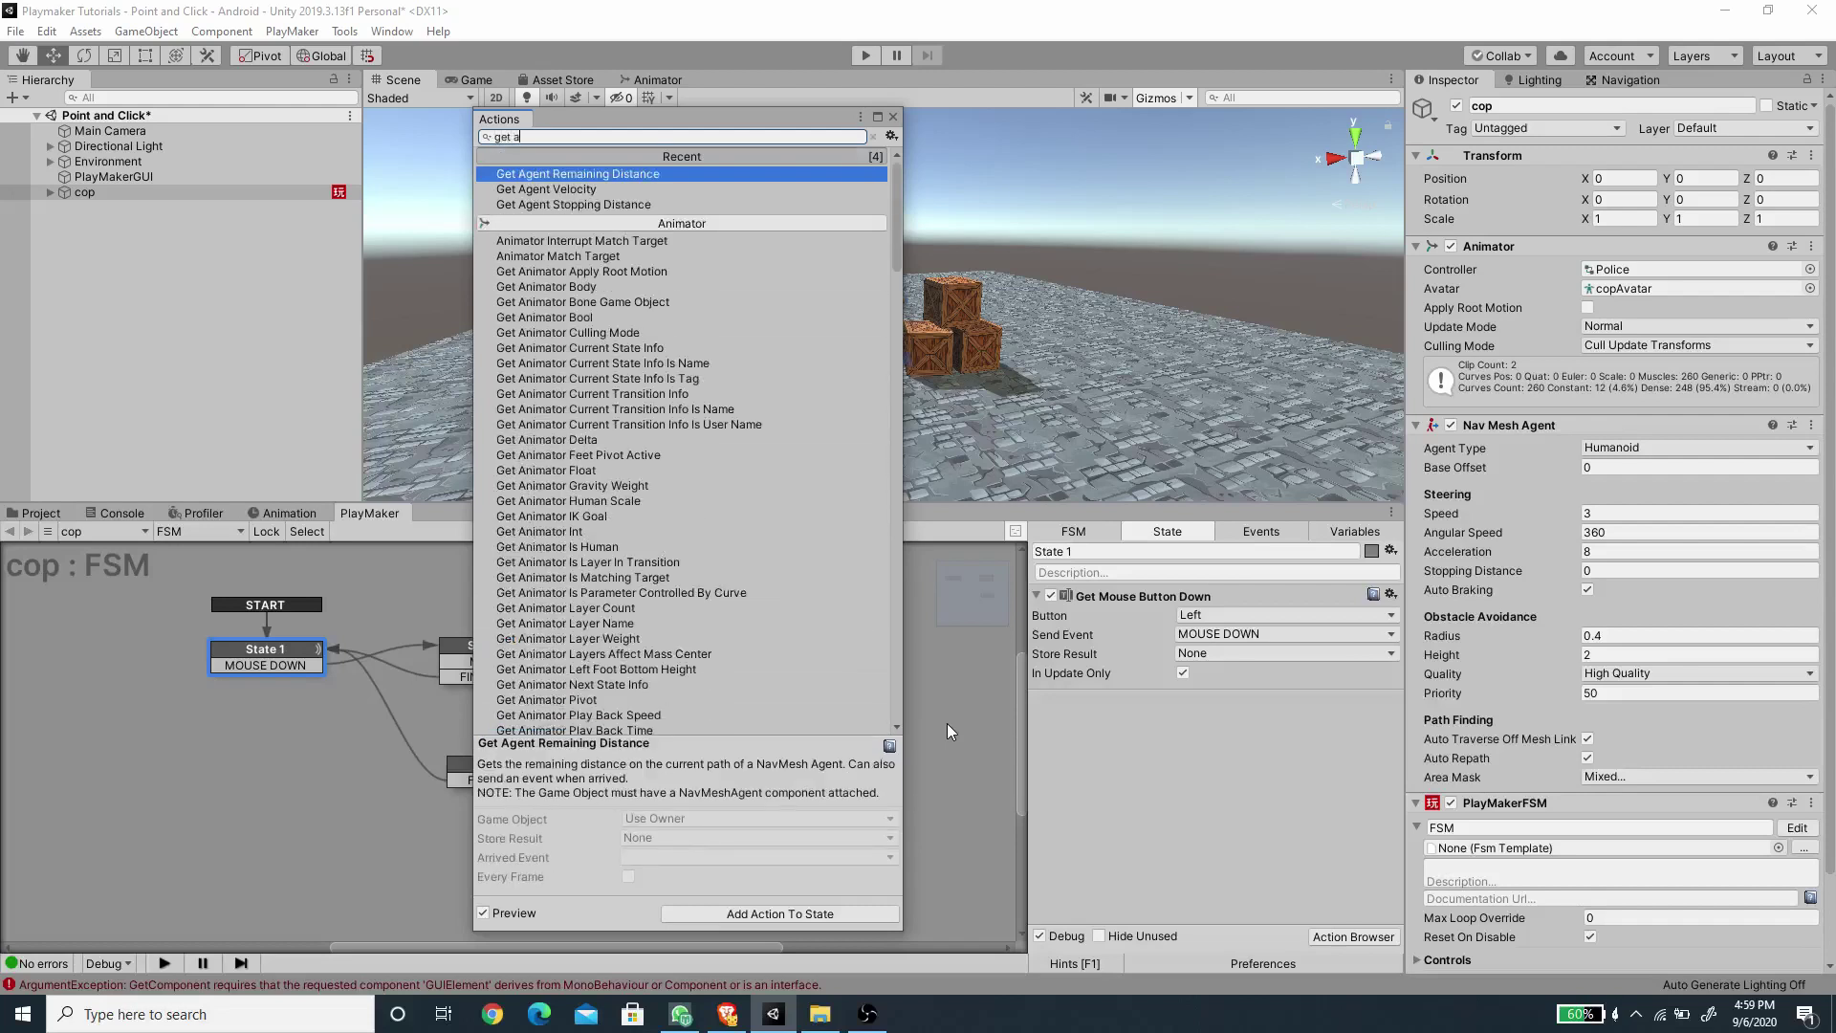
double_click(596, 191)
left_click(893, 117)
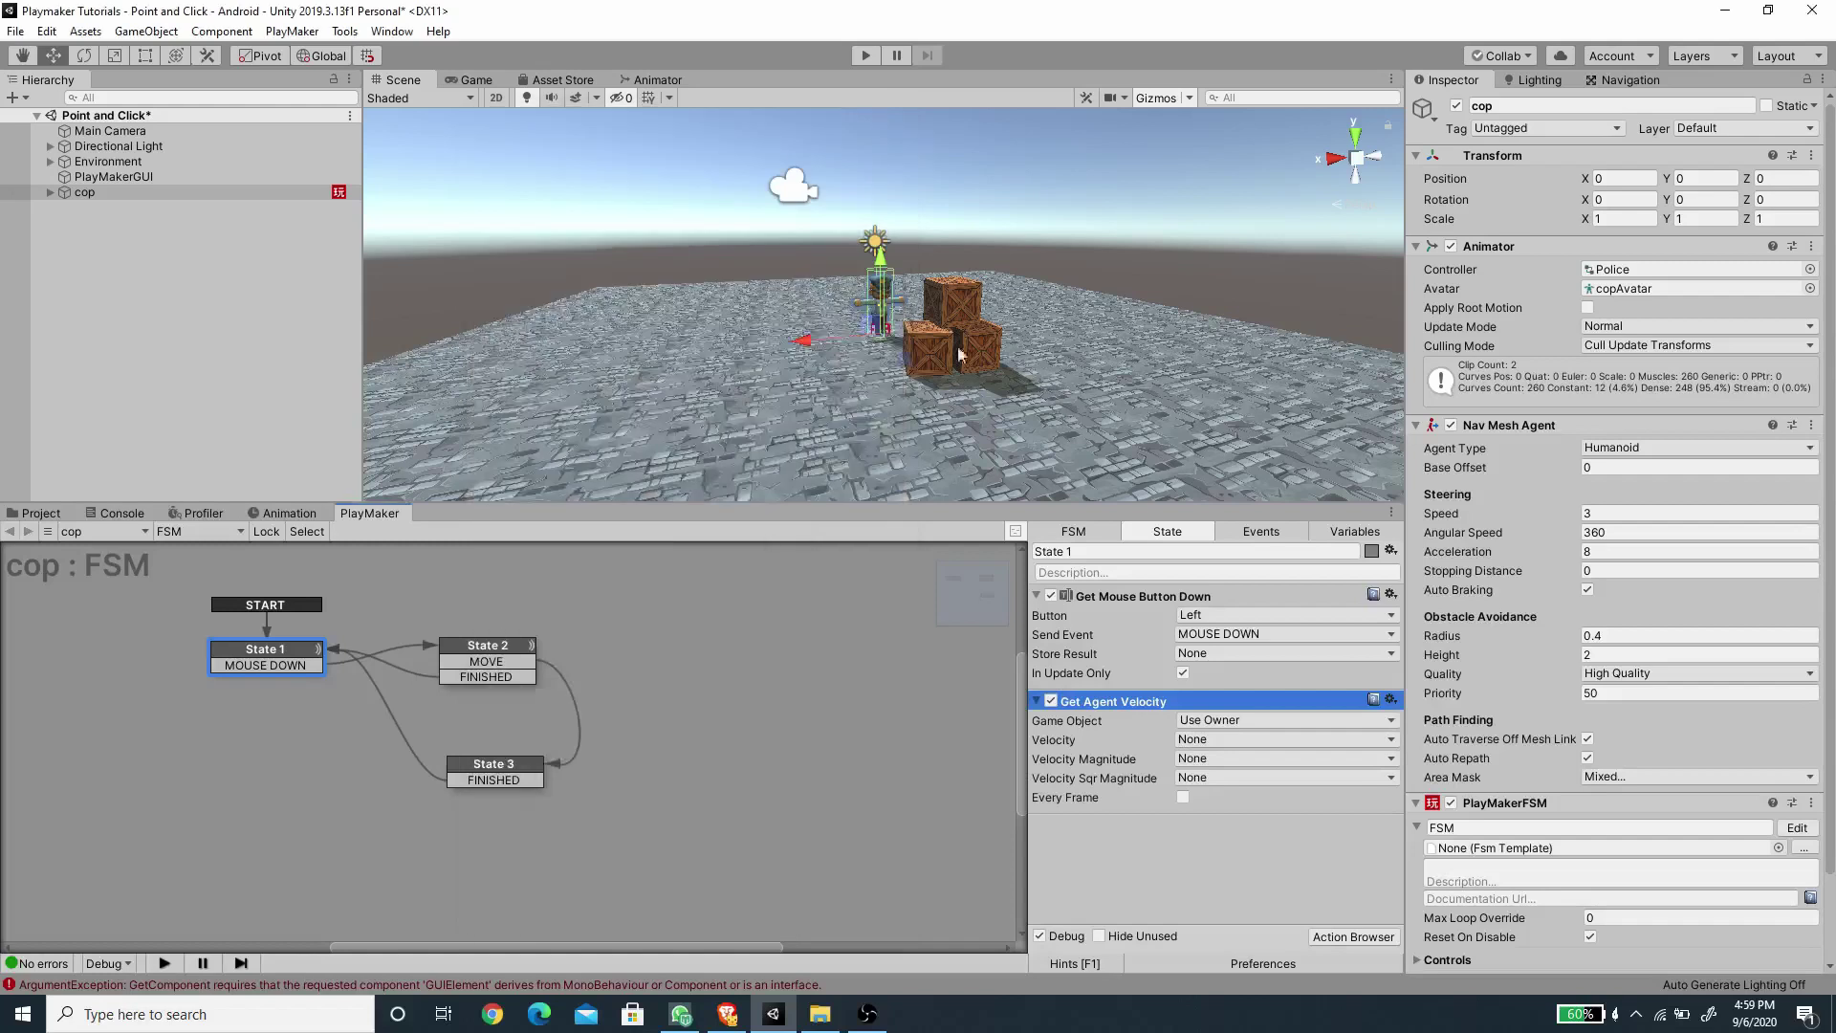
left_click_drag(1131, 704, 1107, 601)
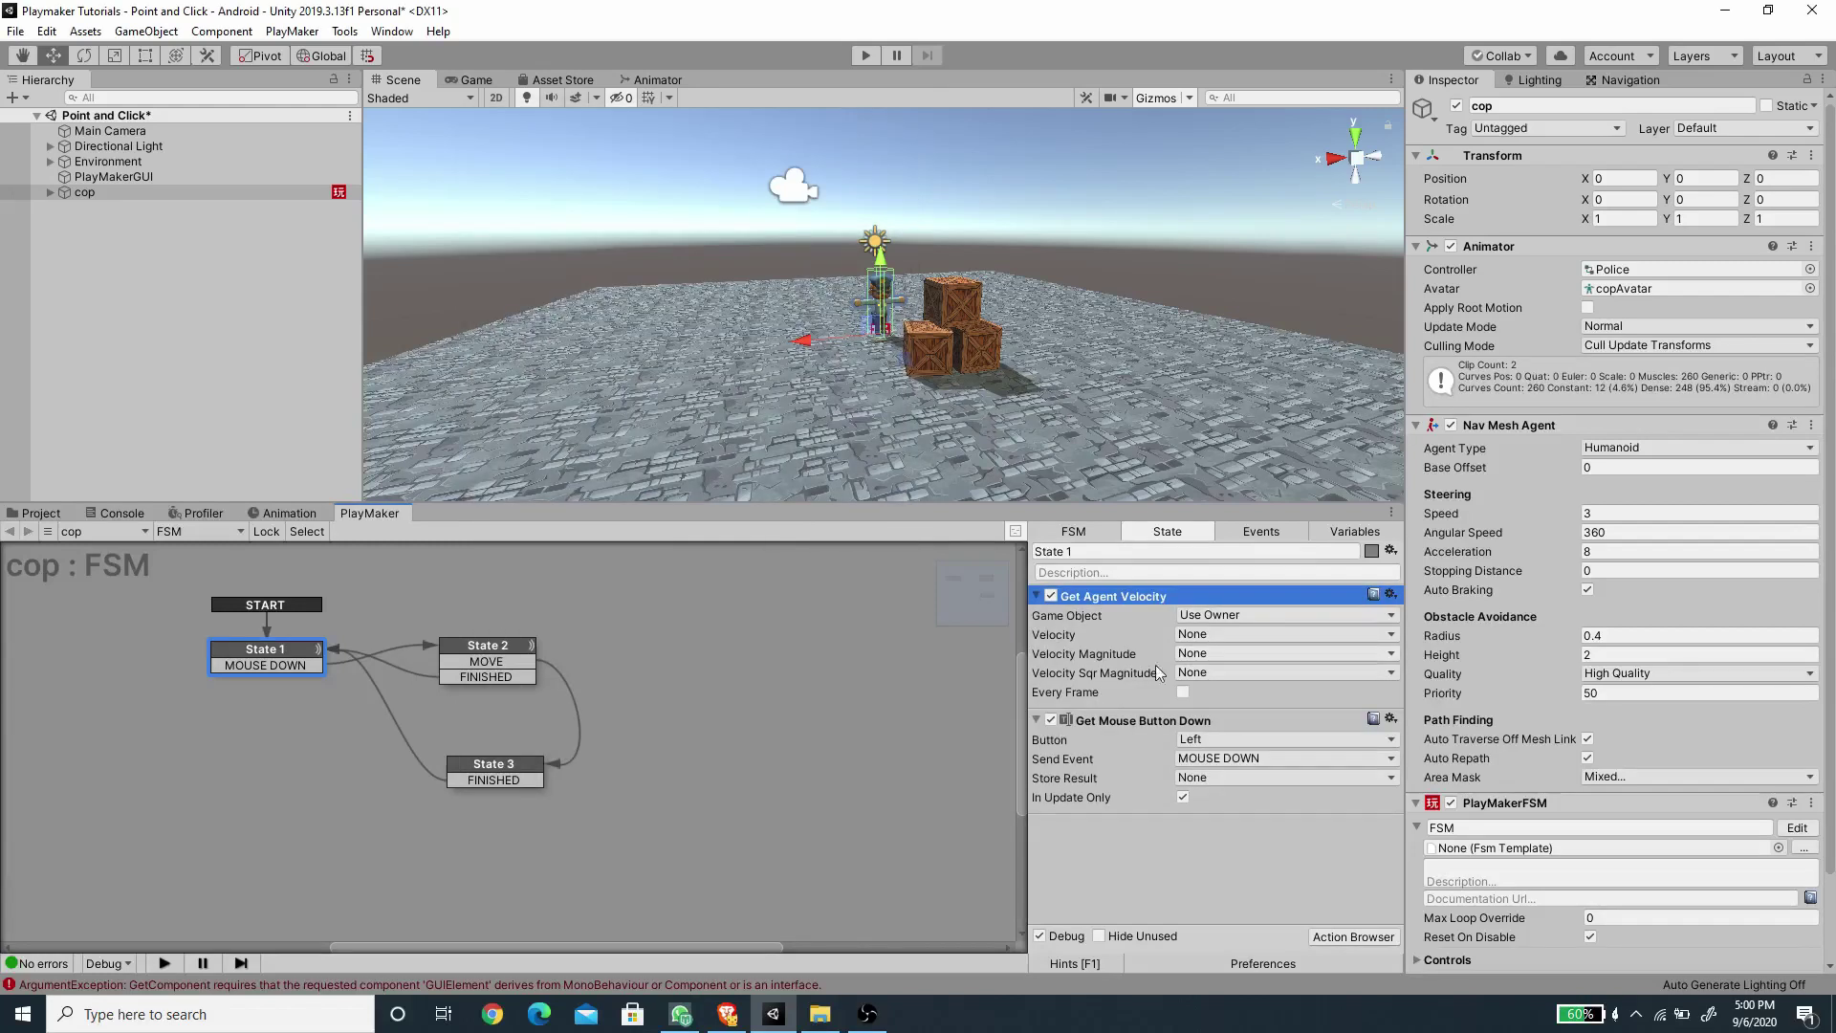
Store Velocity Sqr Magnitude in a new Speed variable, updated every frame.
left_click(1215, 674)
left_click(1256, 731)
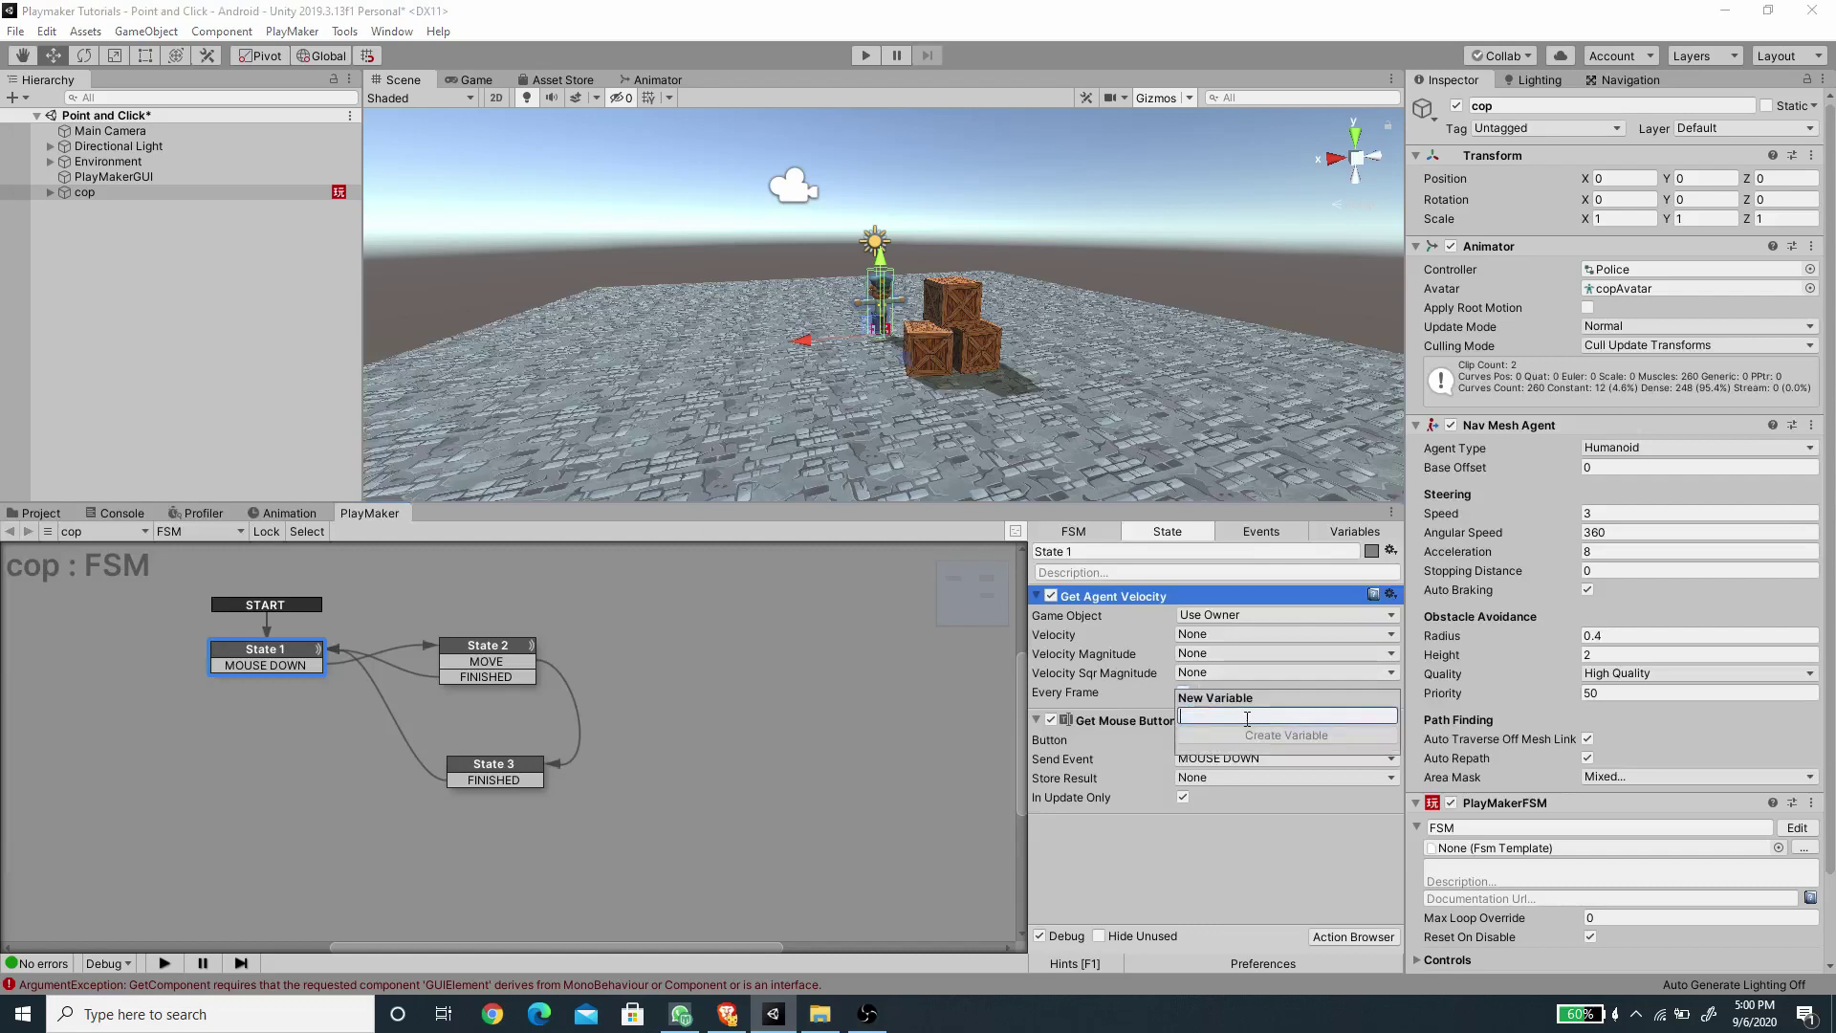
type("Speed")
key("Return")
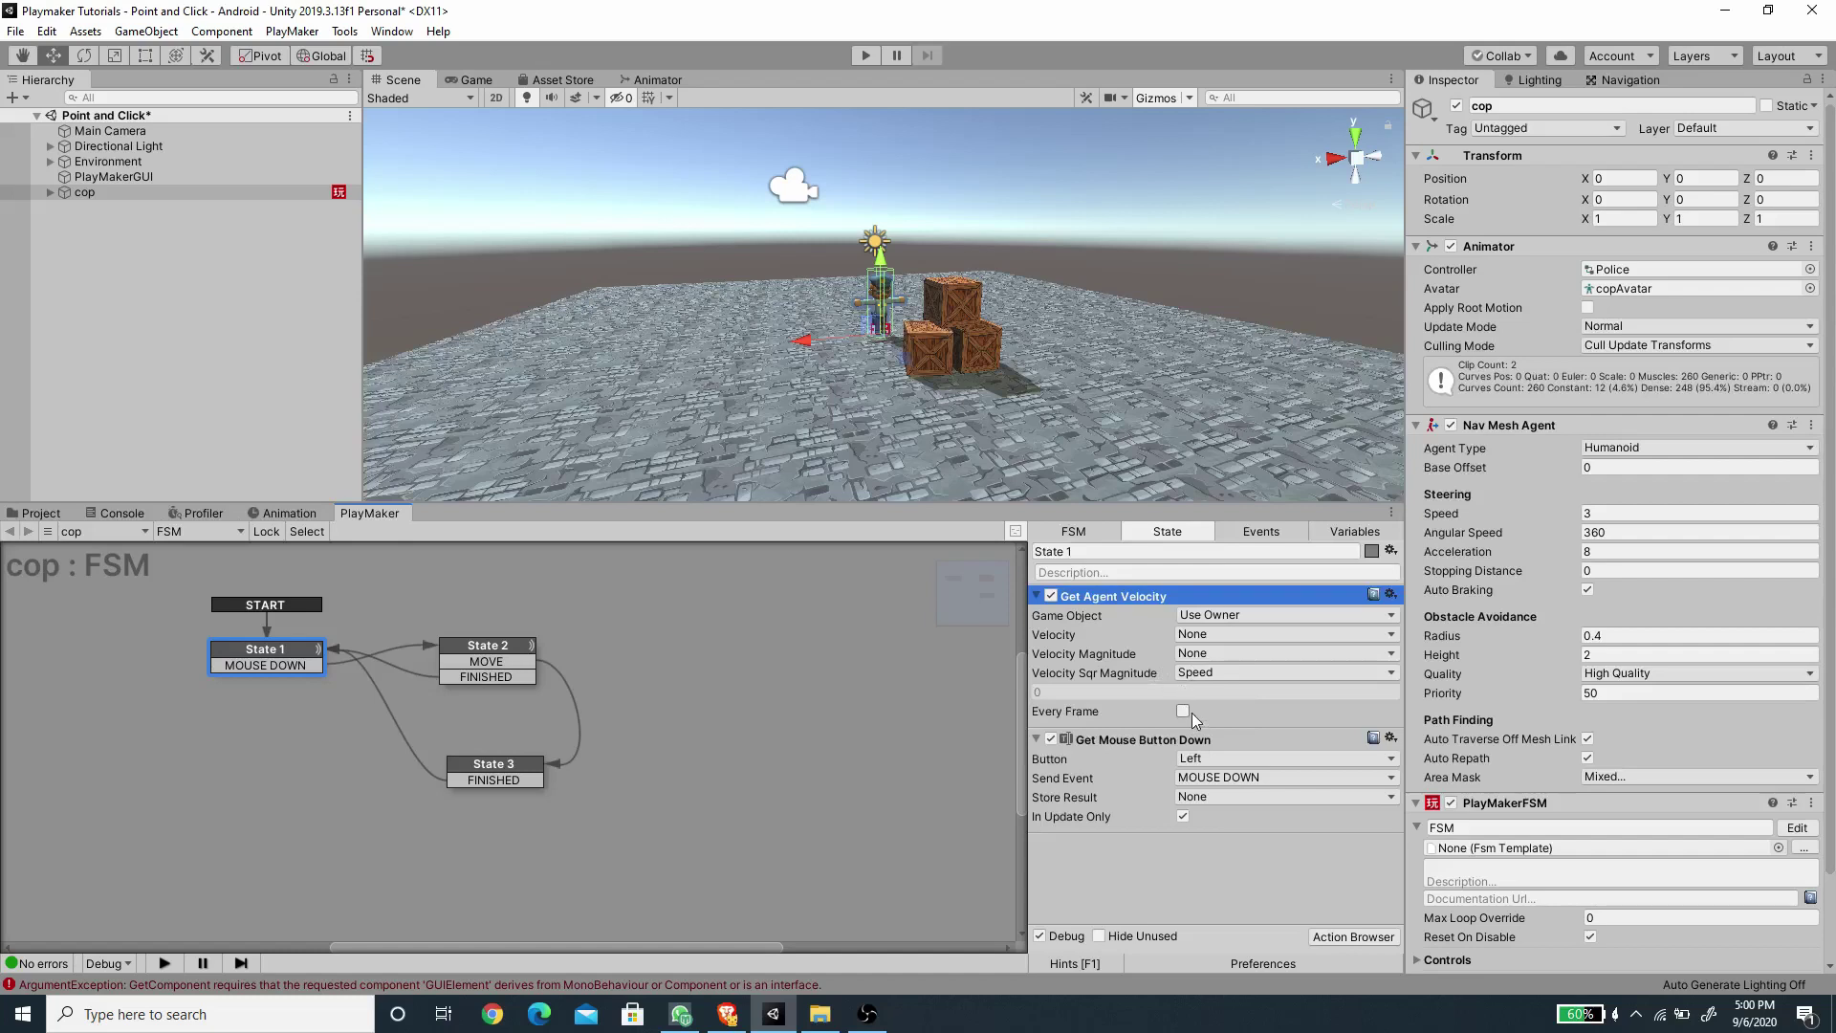
left_click(1183, 710)
Add Set Animator Float to State 1 and move it above Get Mouse Button Down.
left_click(1354, 937)
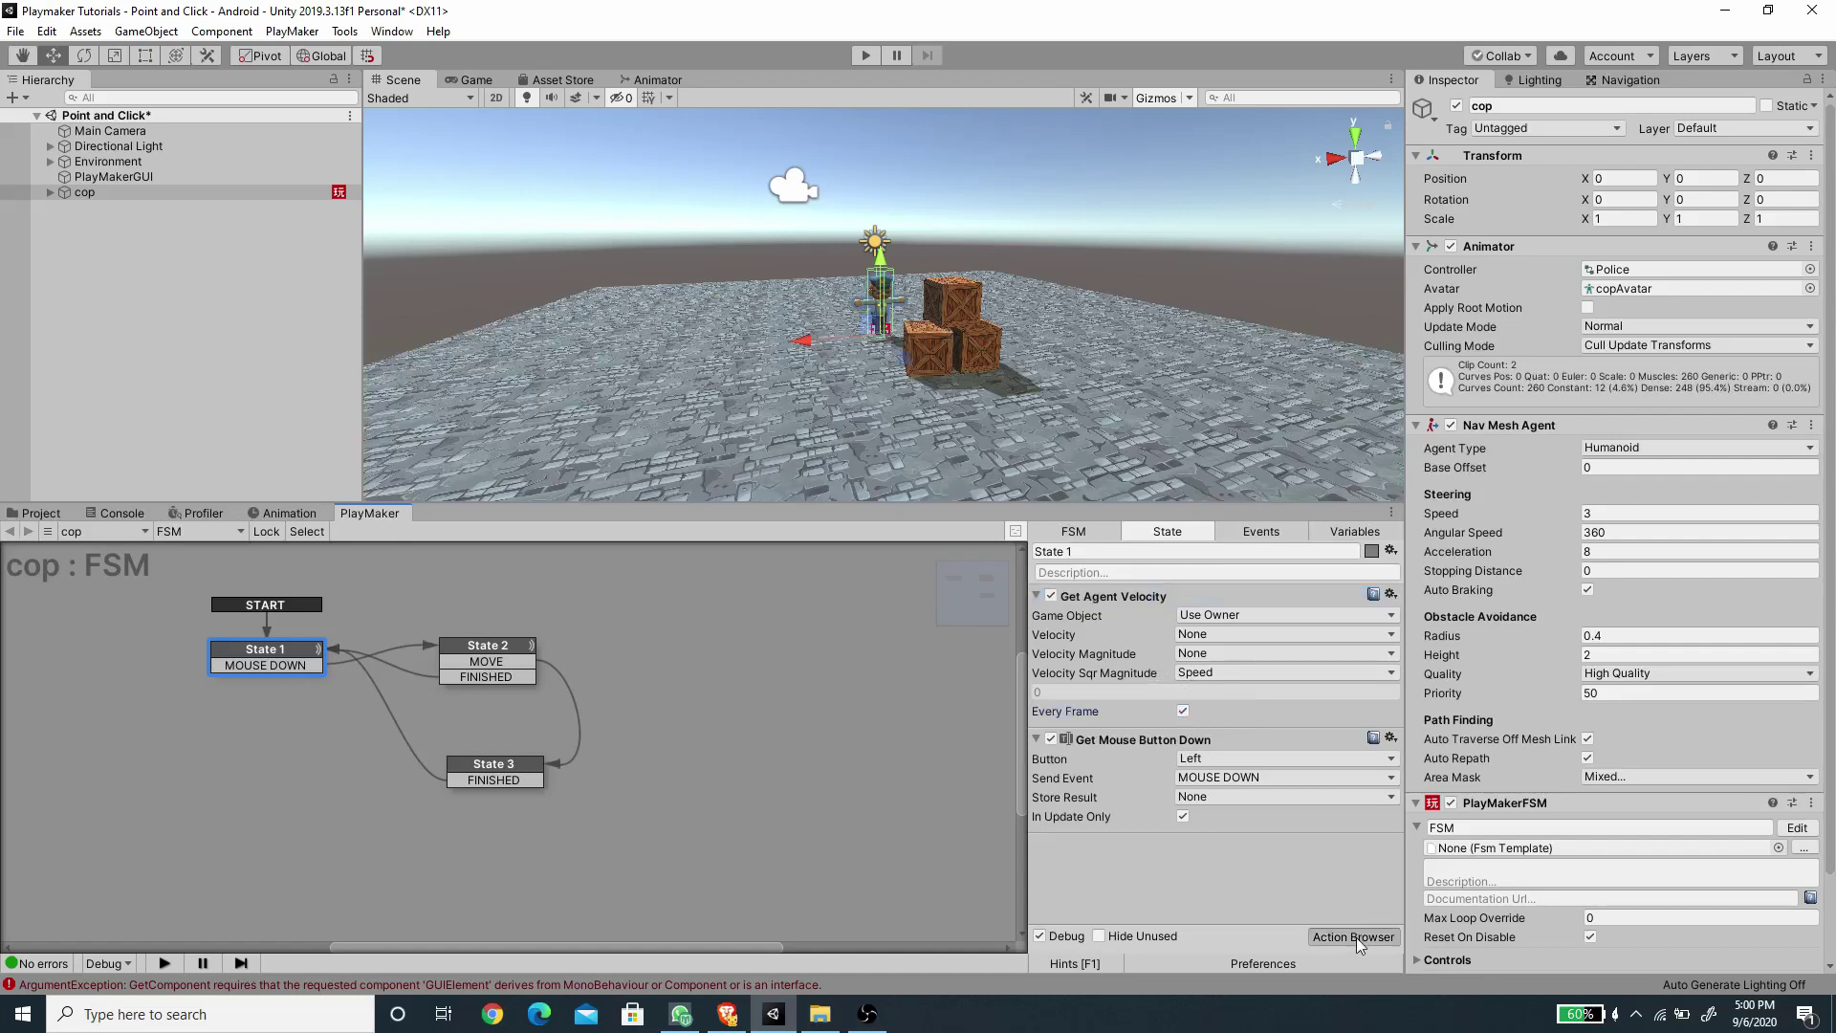
type("set animator")
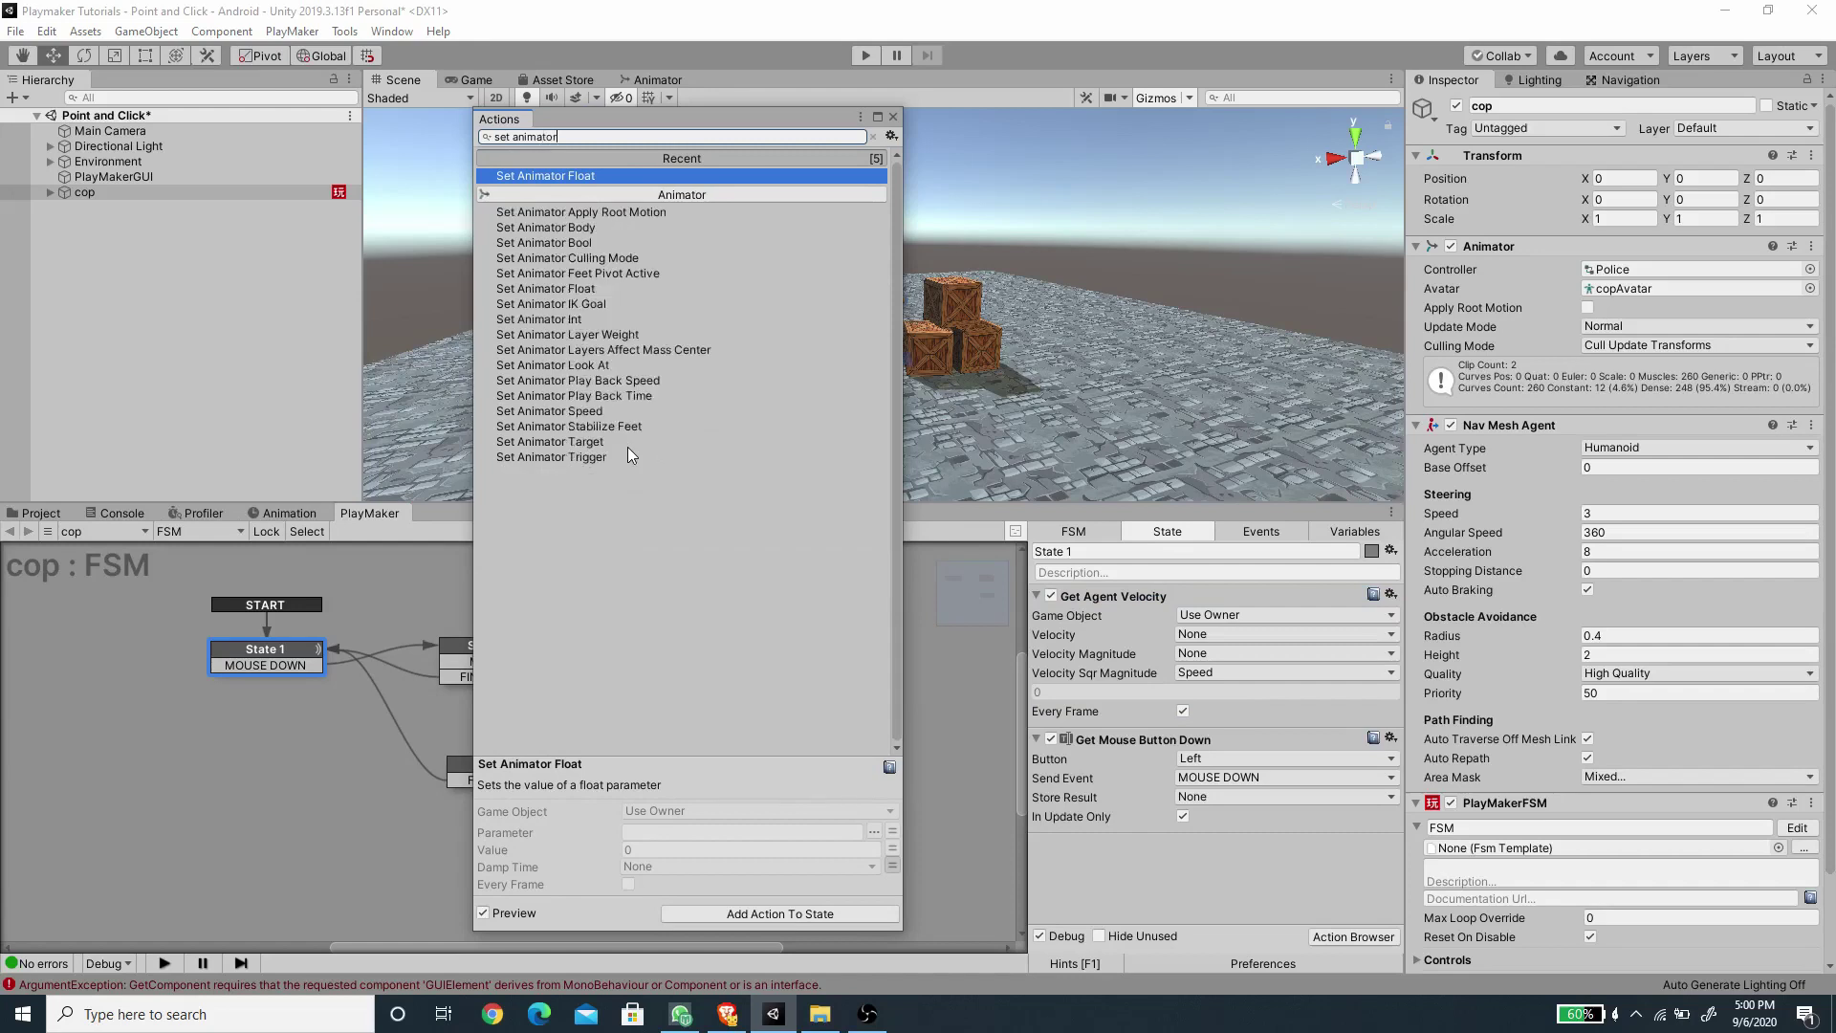
double_click(556, 176)
left_click(1156, 777)
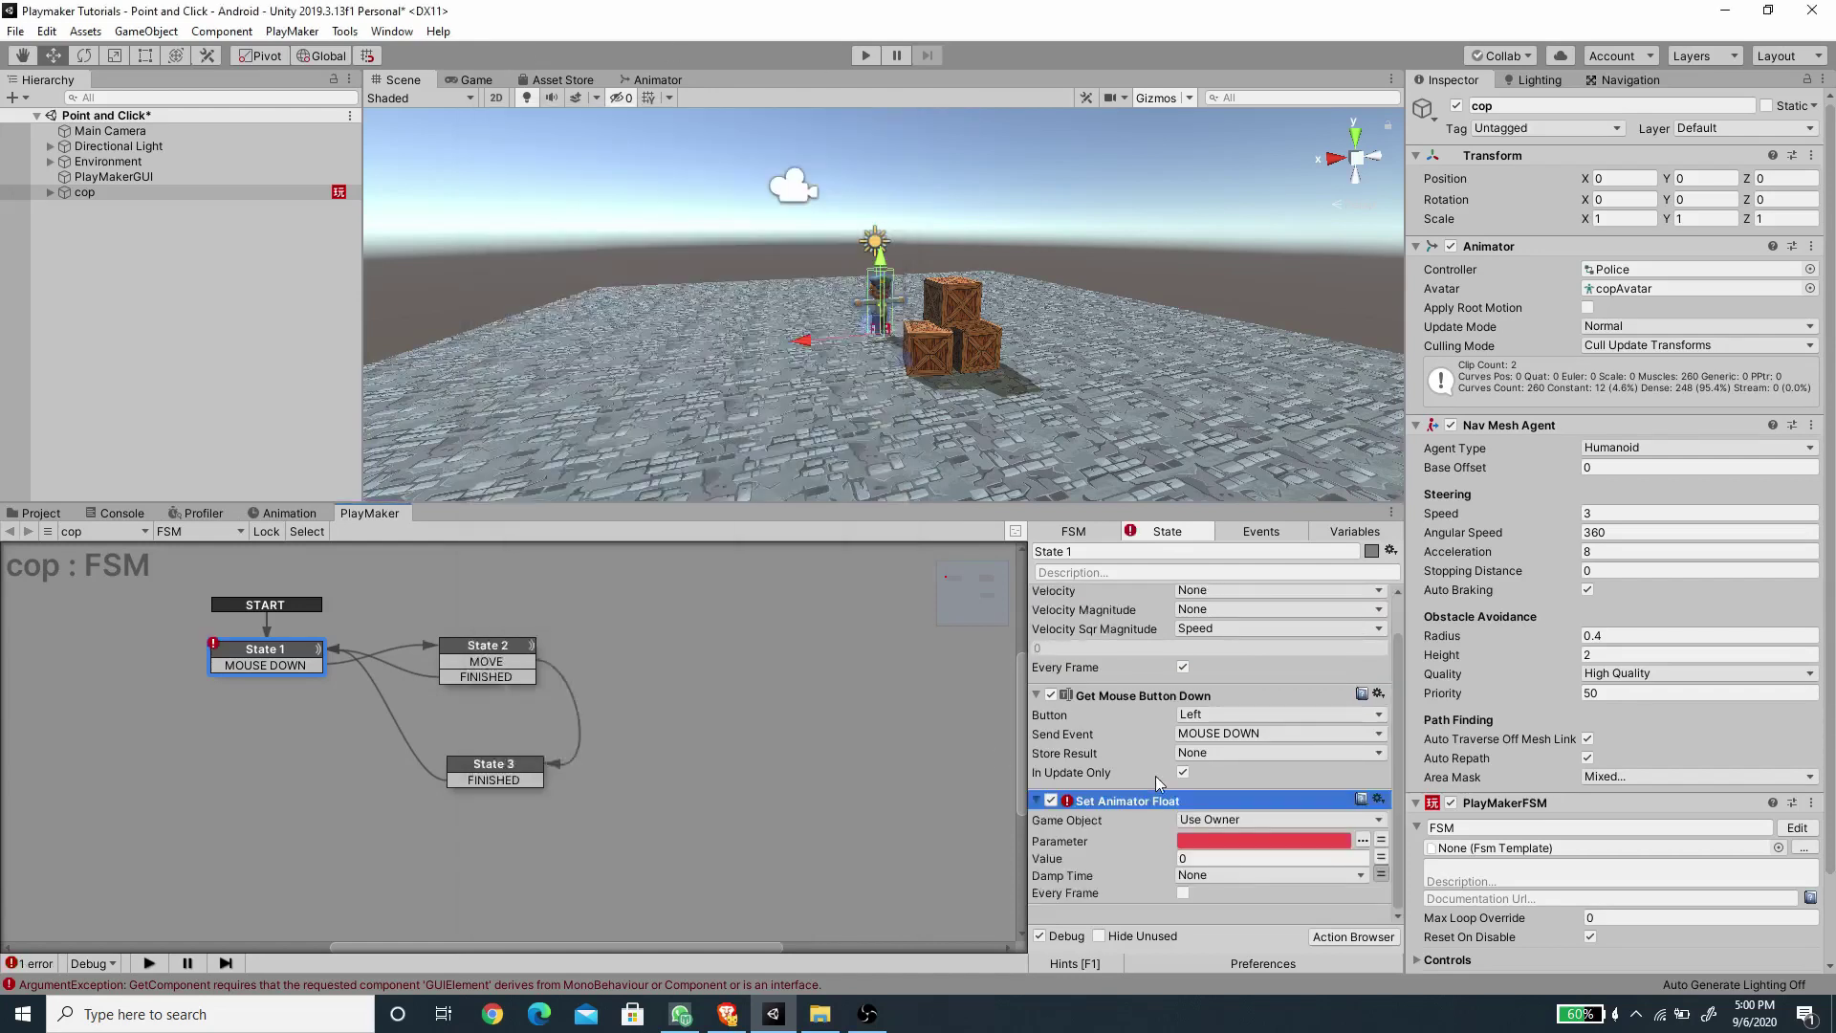
left_click_drag(1142, 806, 1133, 696)
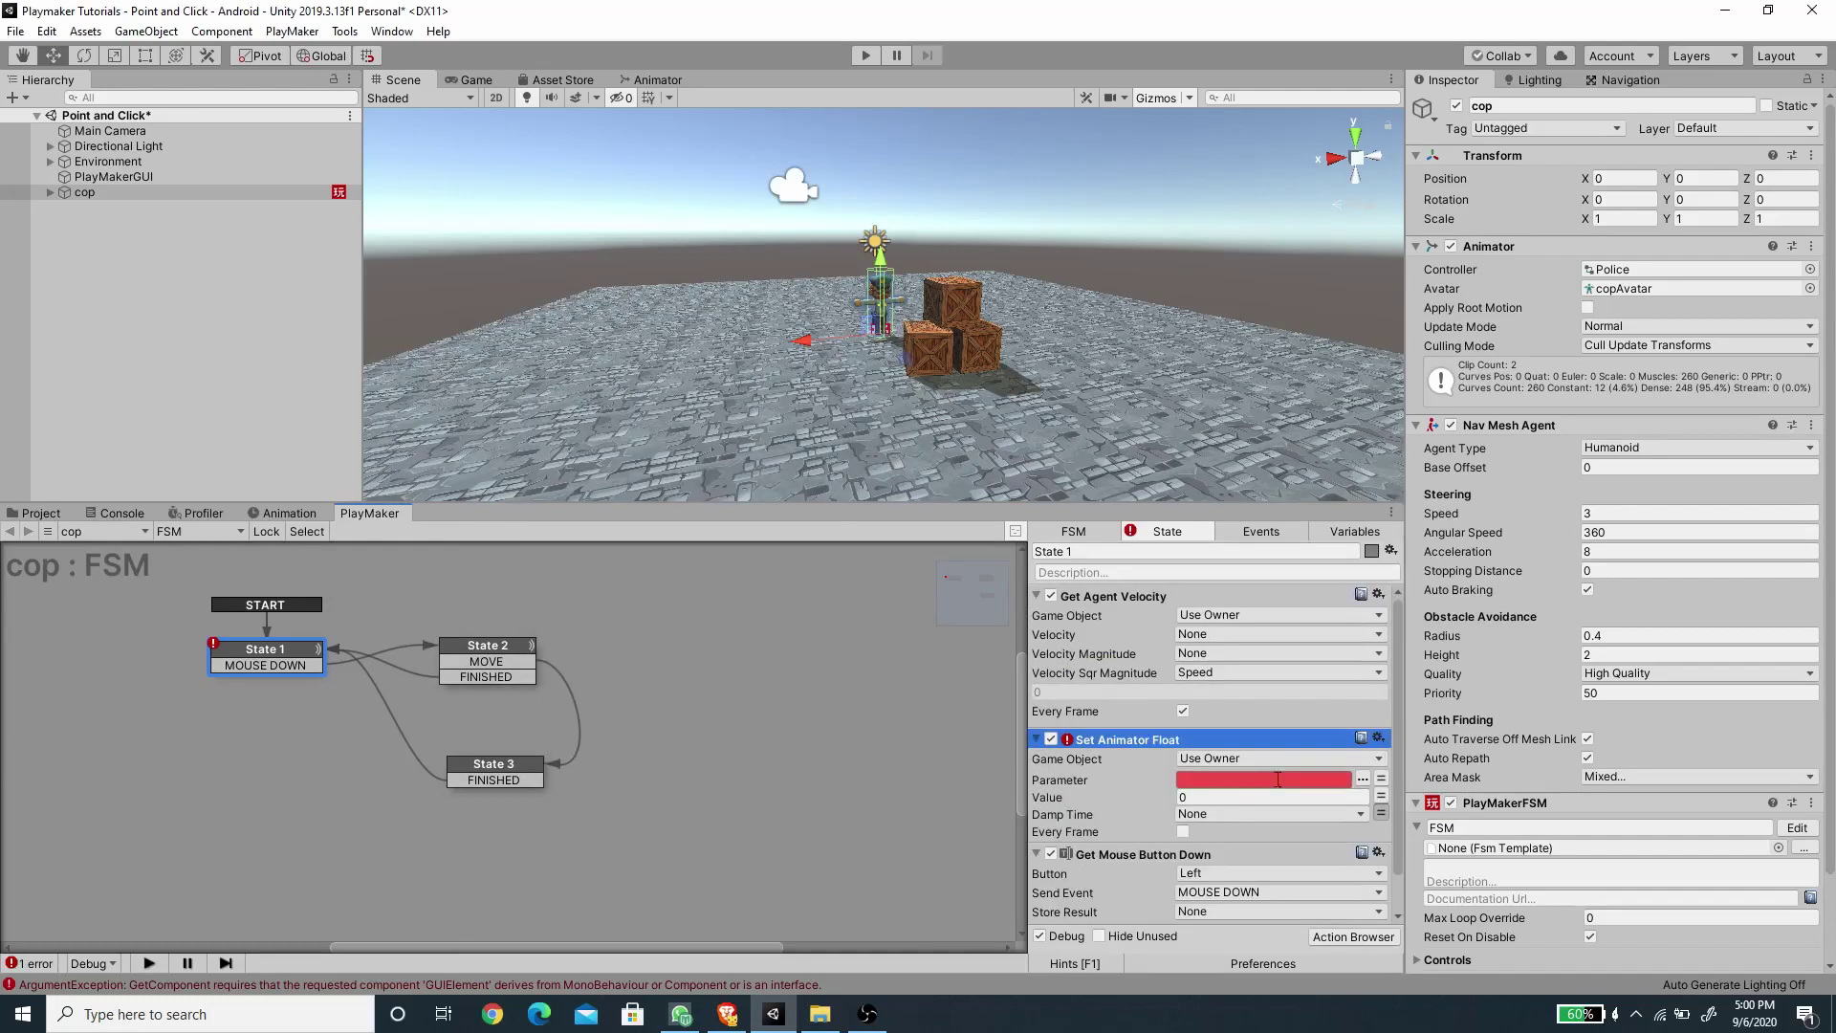
Set the parameter to Speed, drive its value from the Speed variable, every frame.
left_click(656, 80)
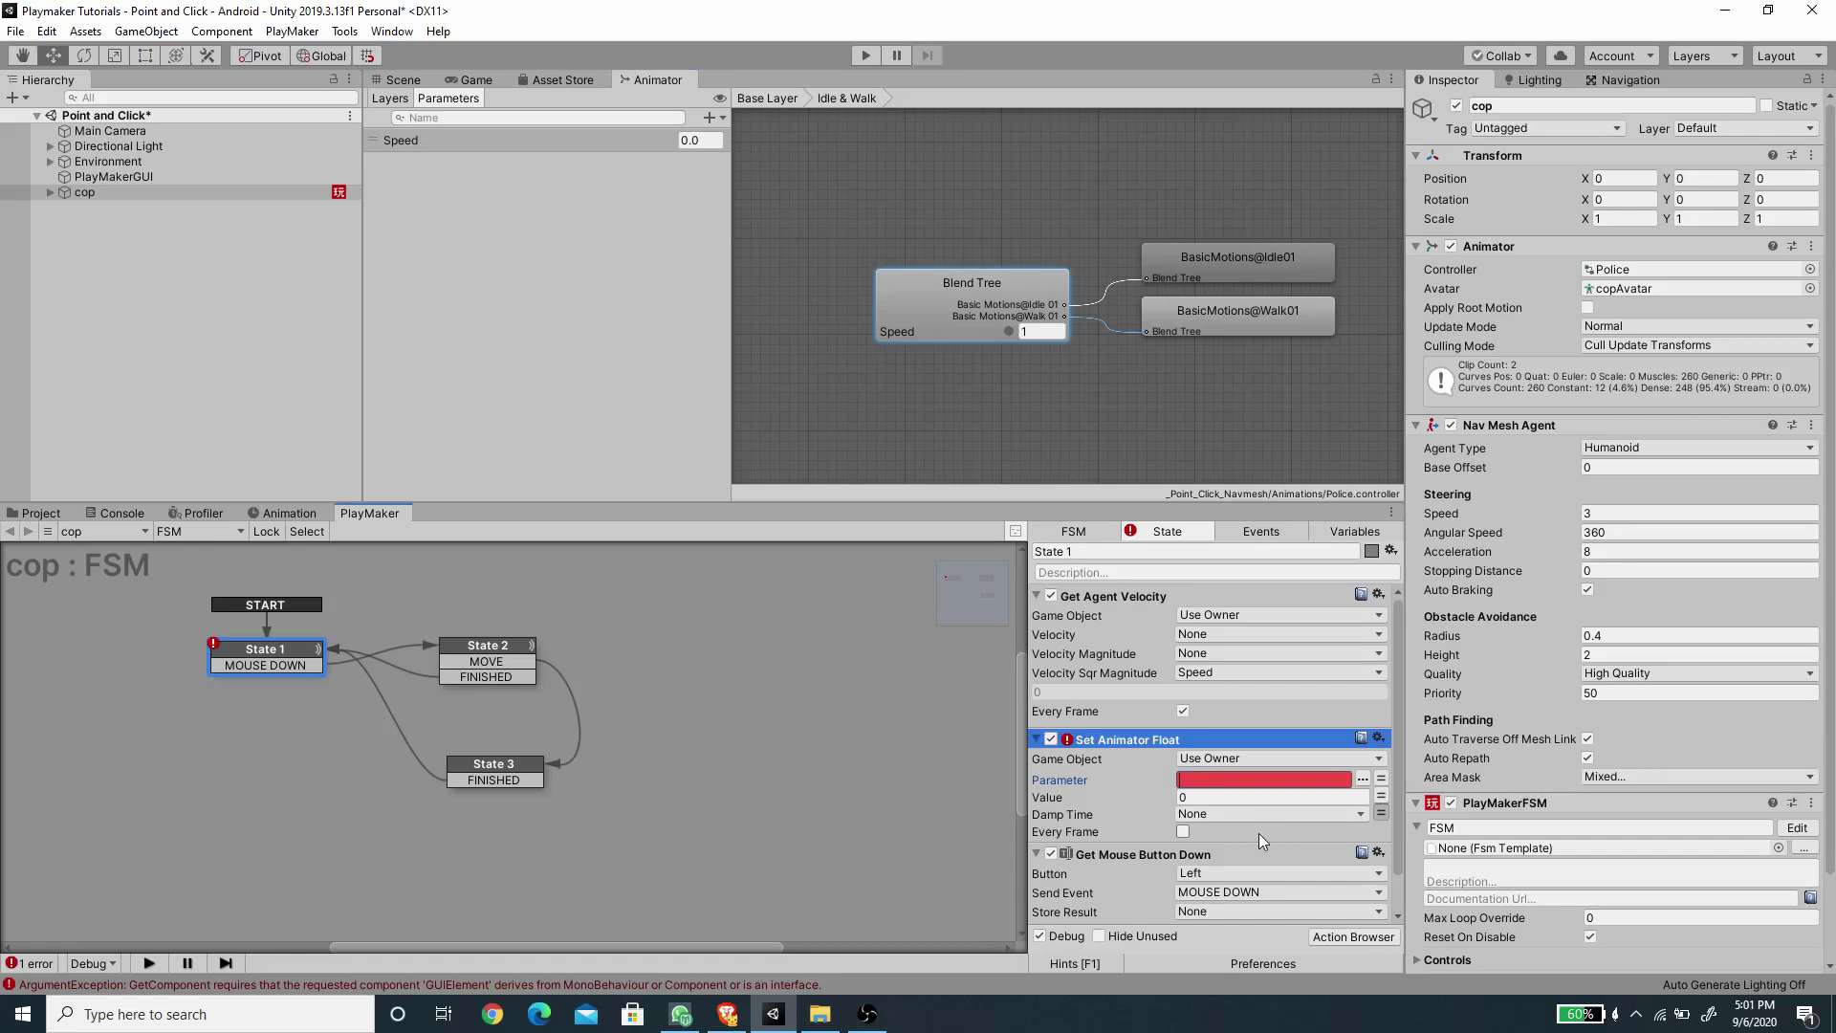
type("Speed")
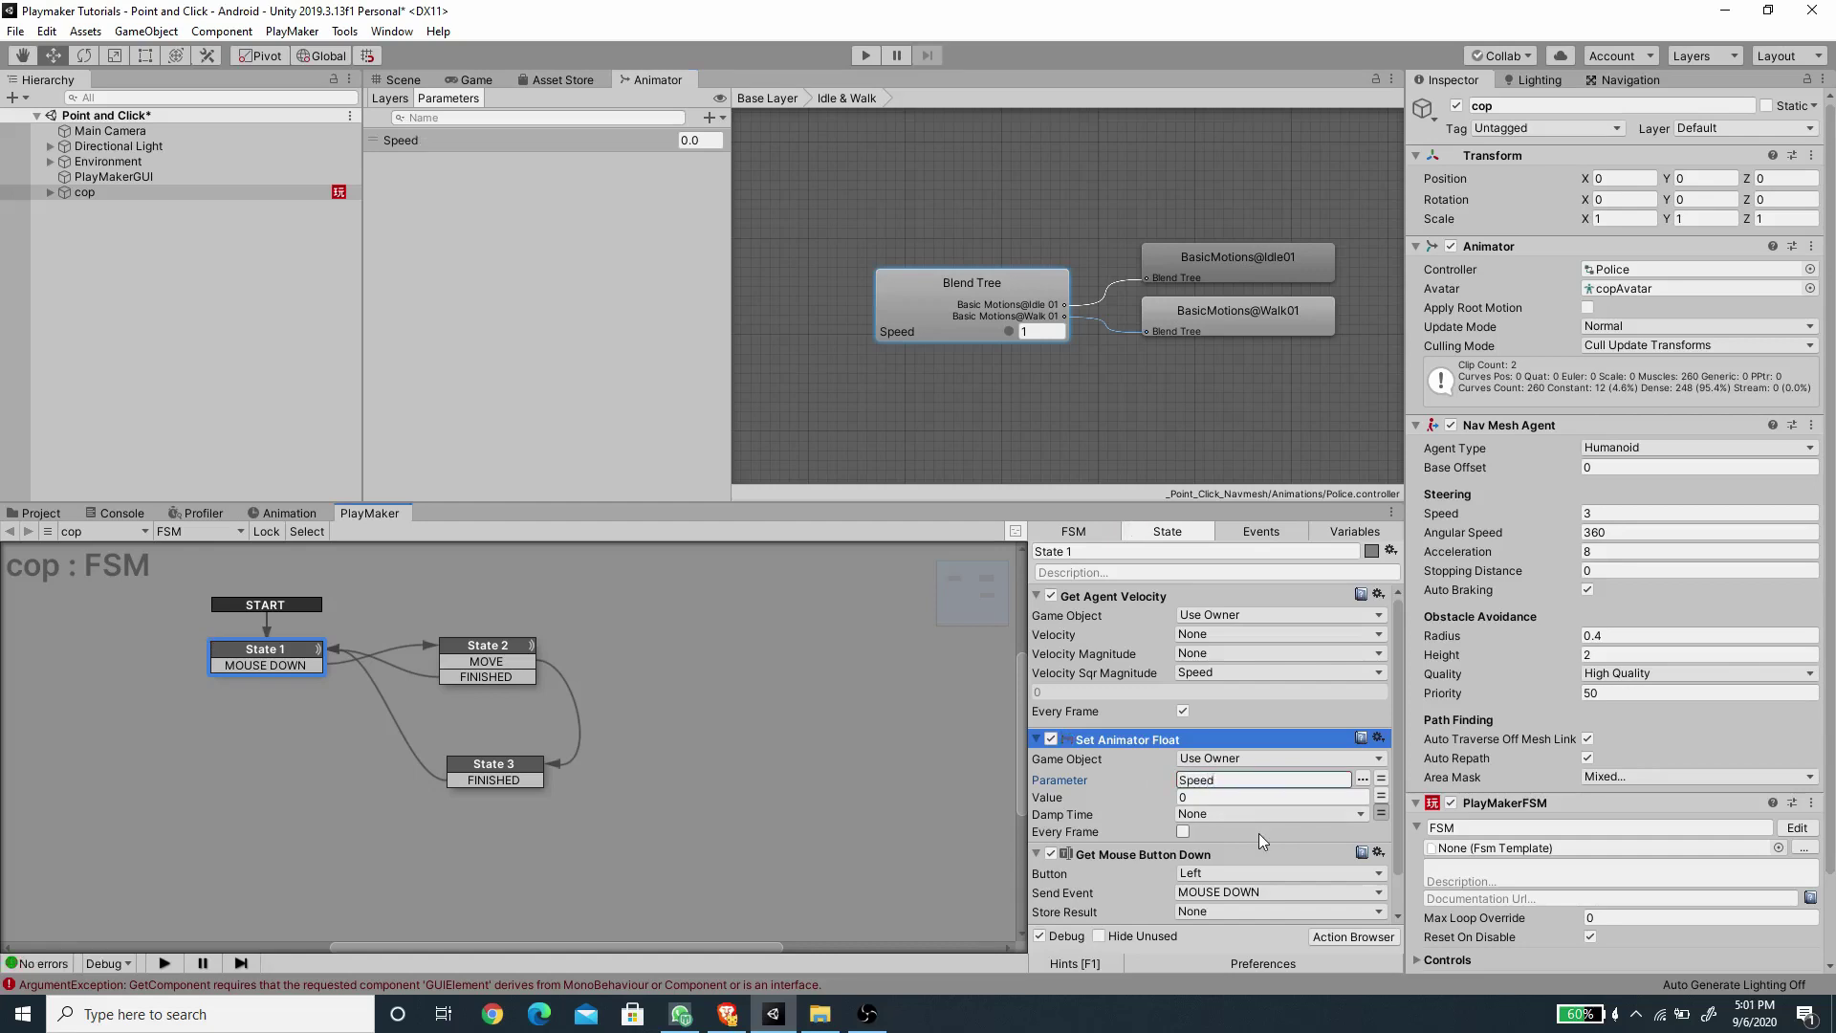
left_click(1380, 798)
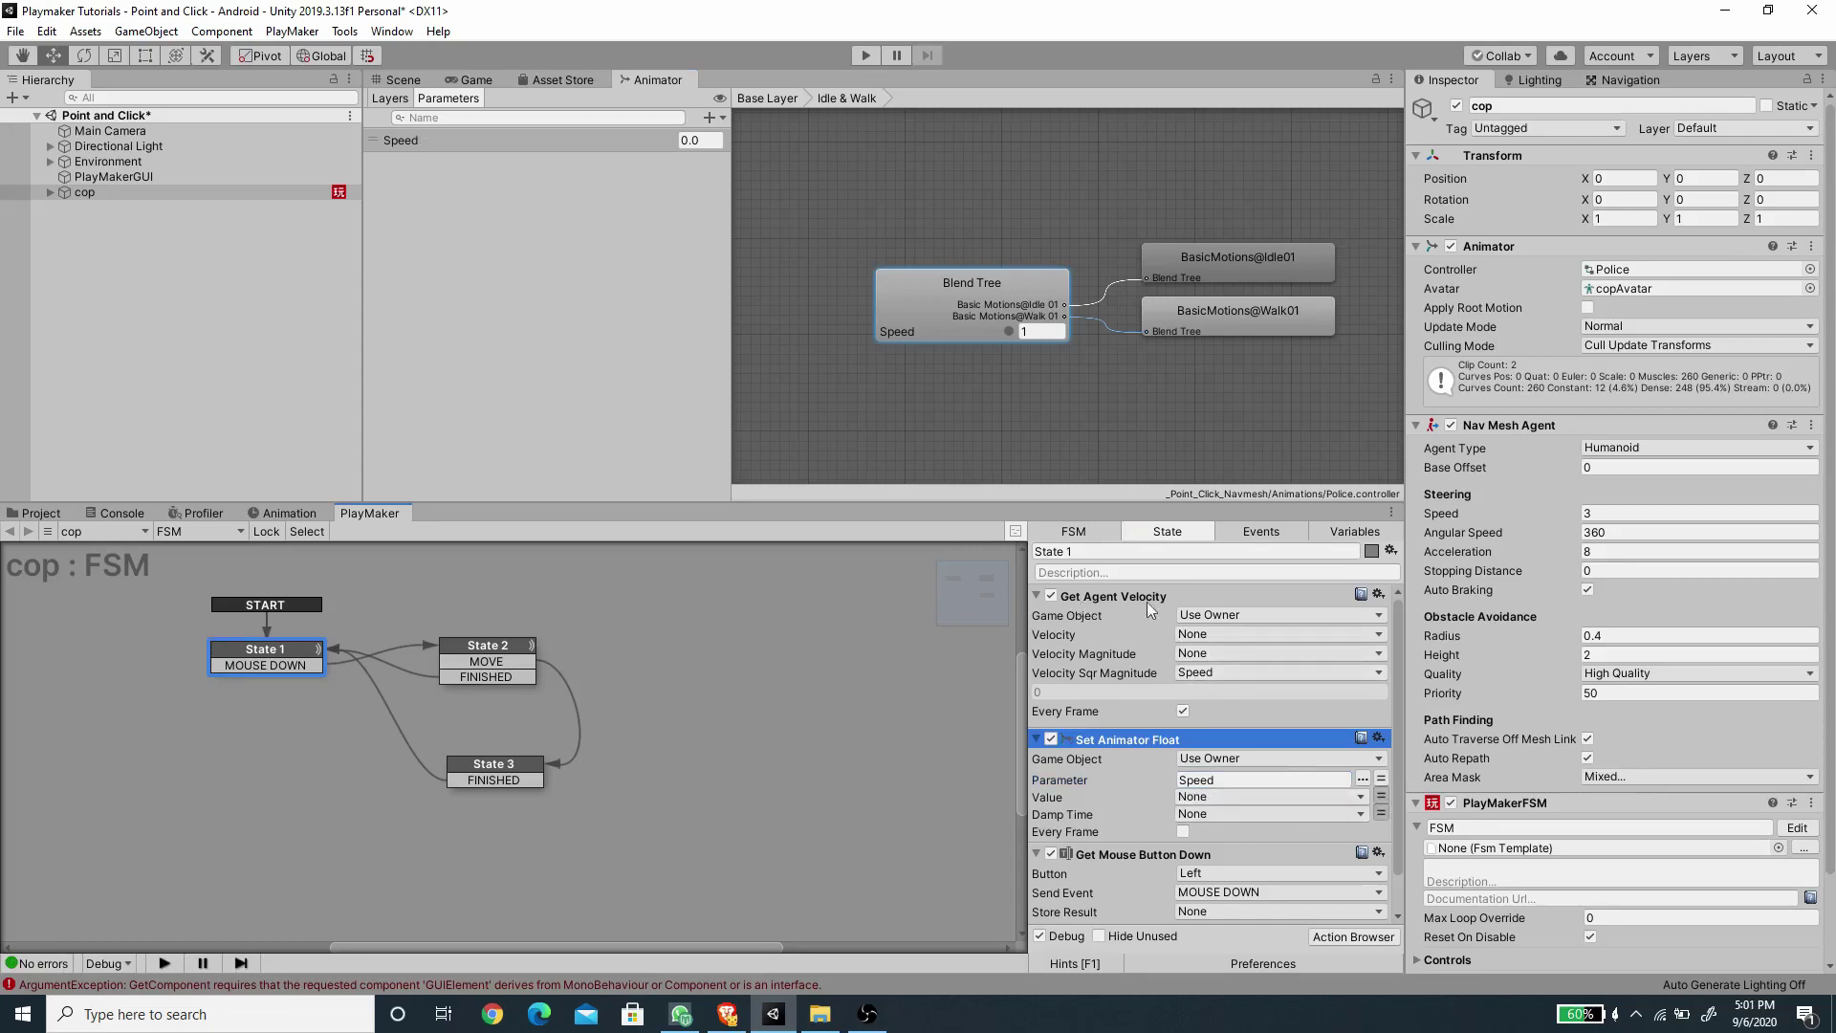
left_click(1215, 797)
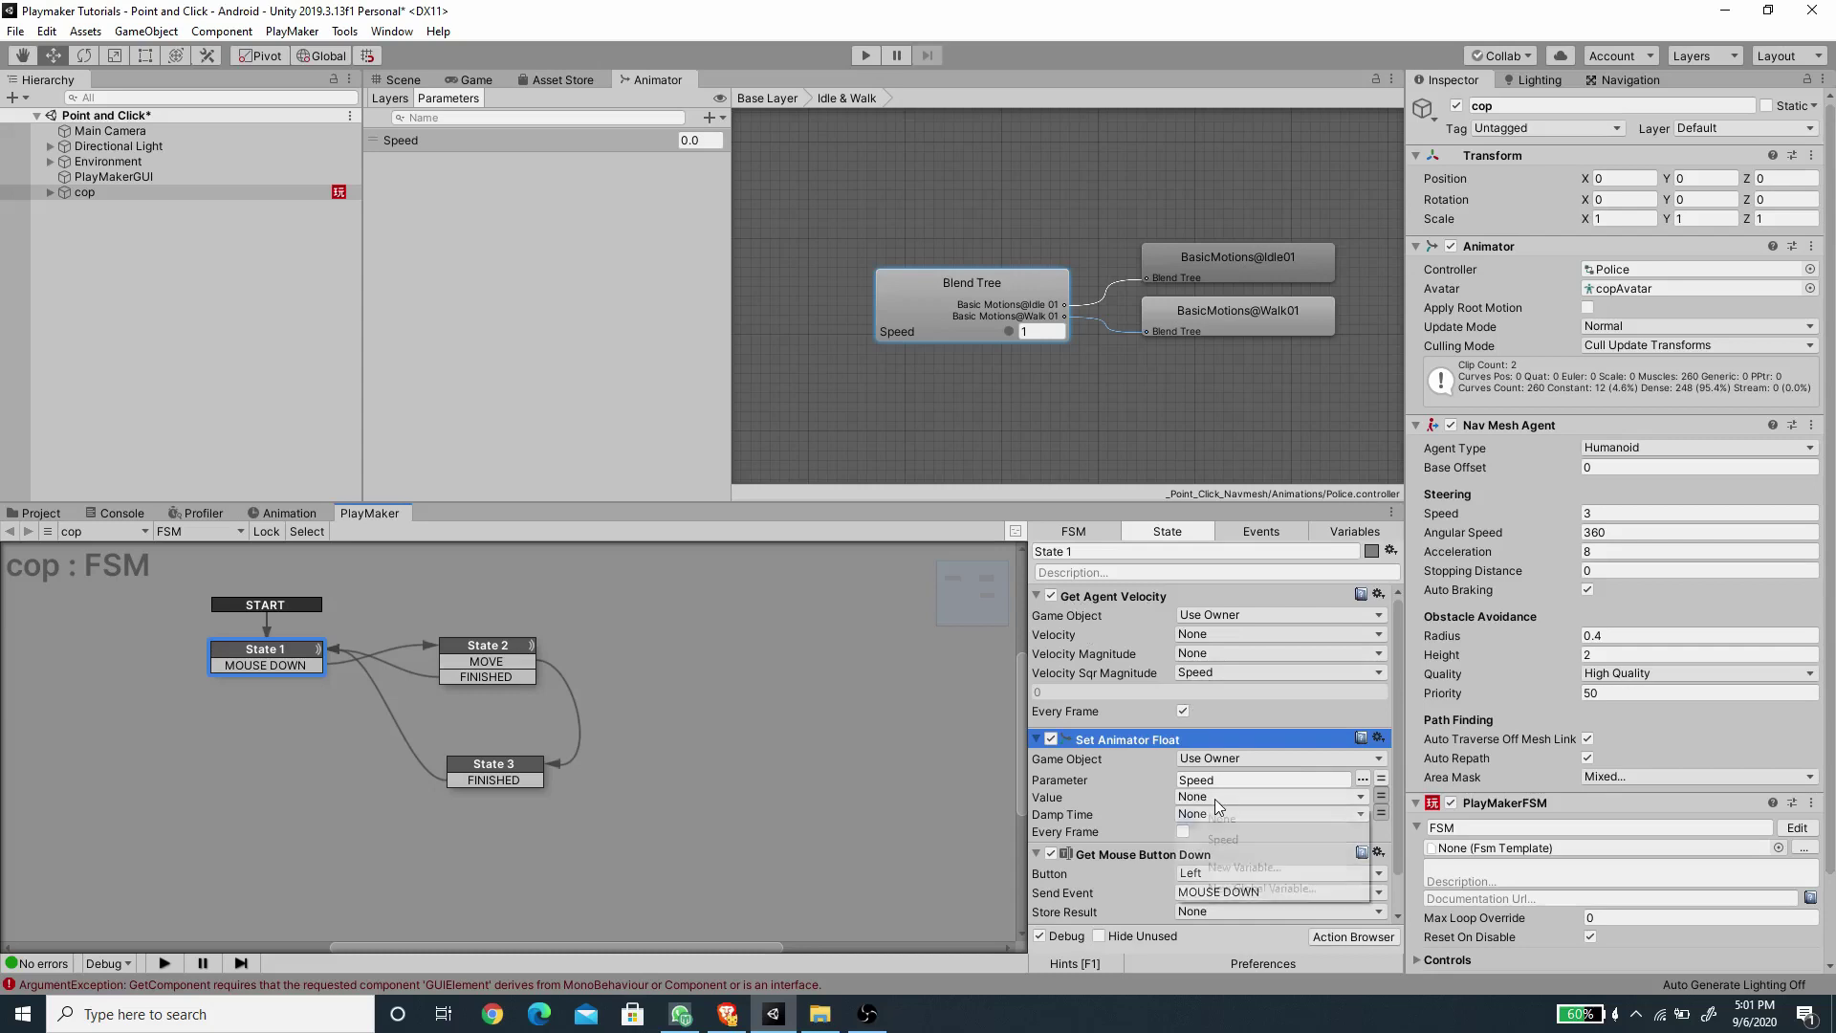
left_click(1248, 841)
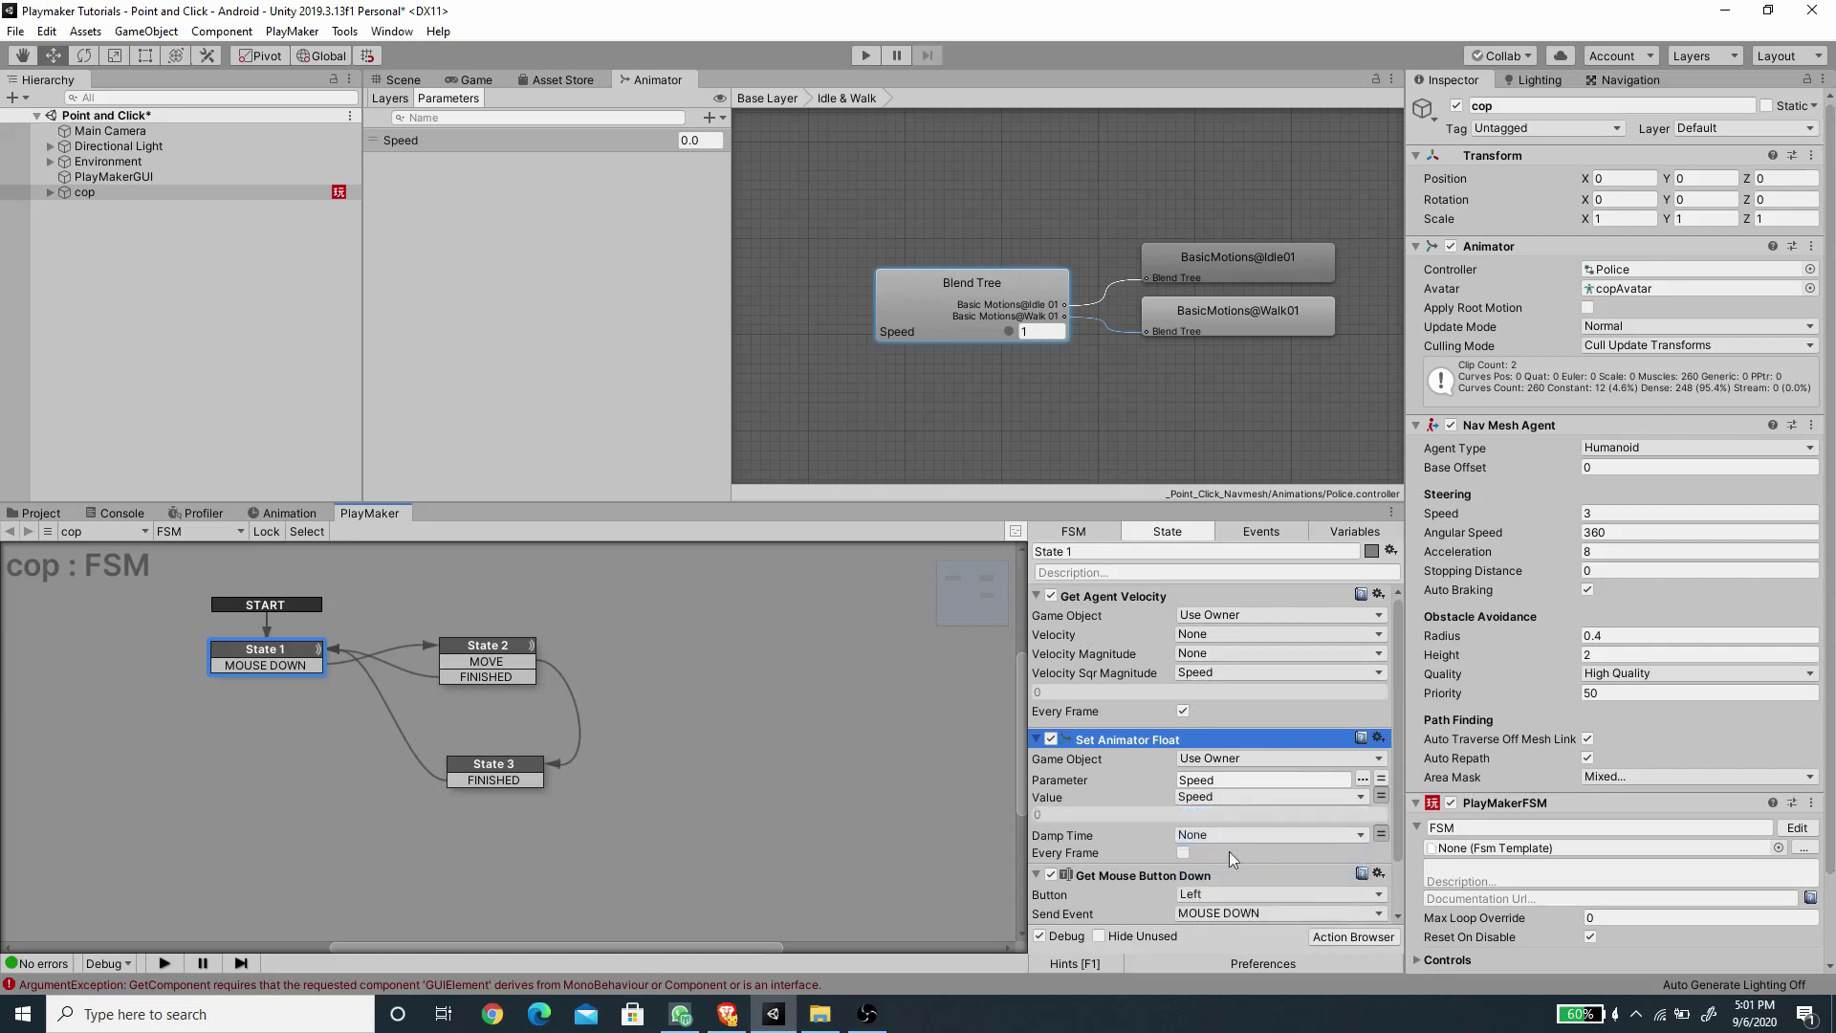
left_click(1183, 853)
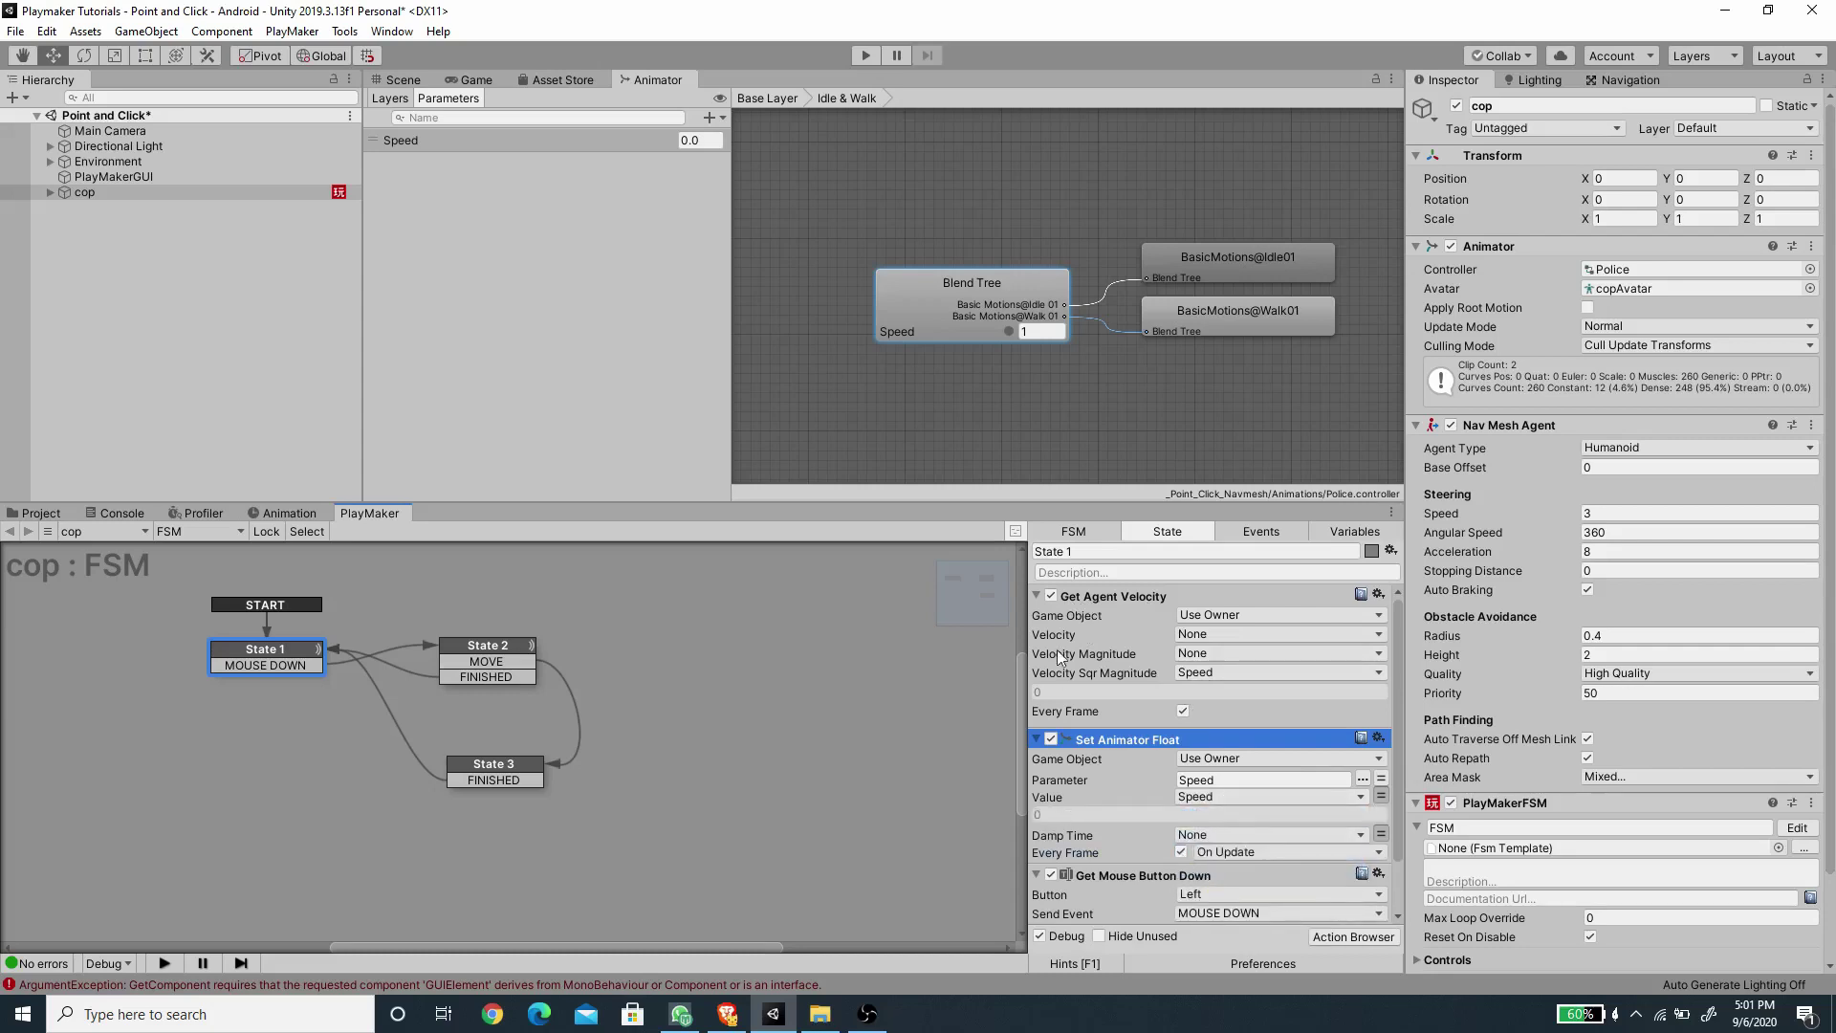
left_click(481, 82)
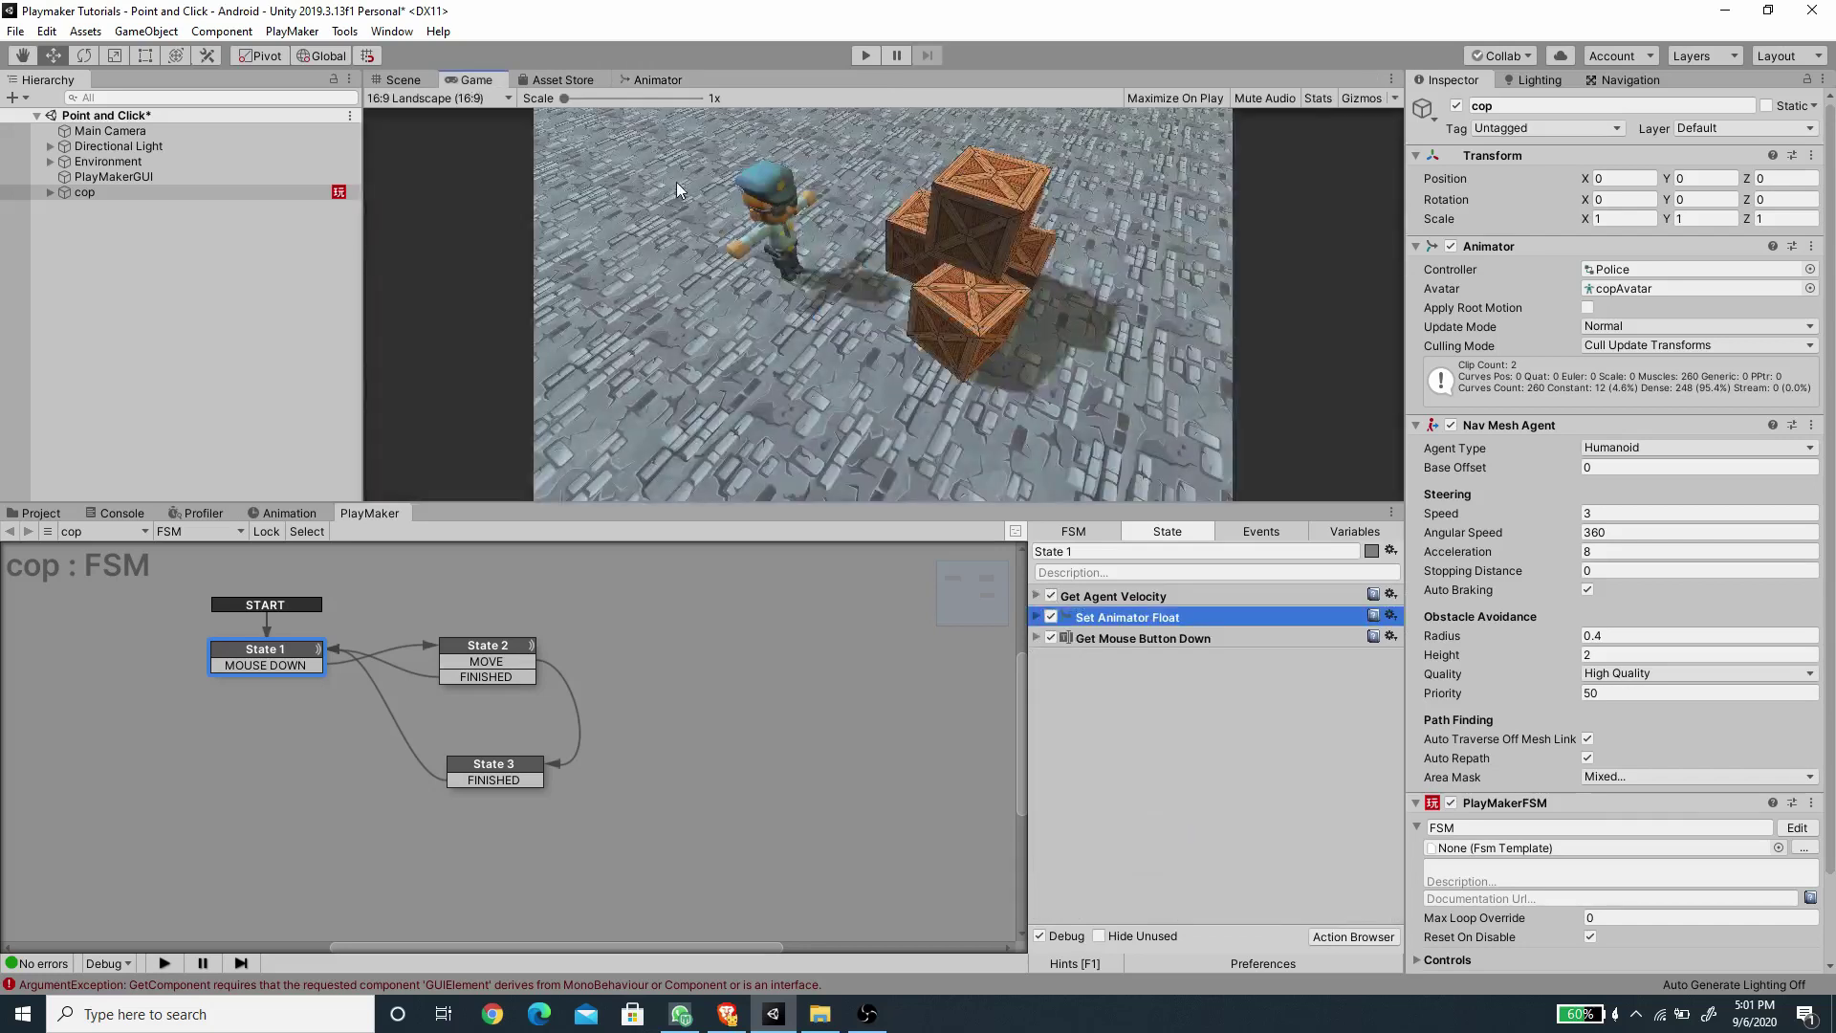
Save the scene and play-test, clicking four floor spots for the cop to walk to.
key("ctrl+s")
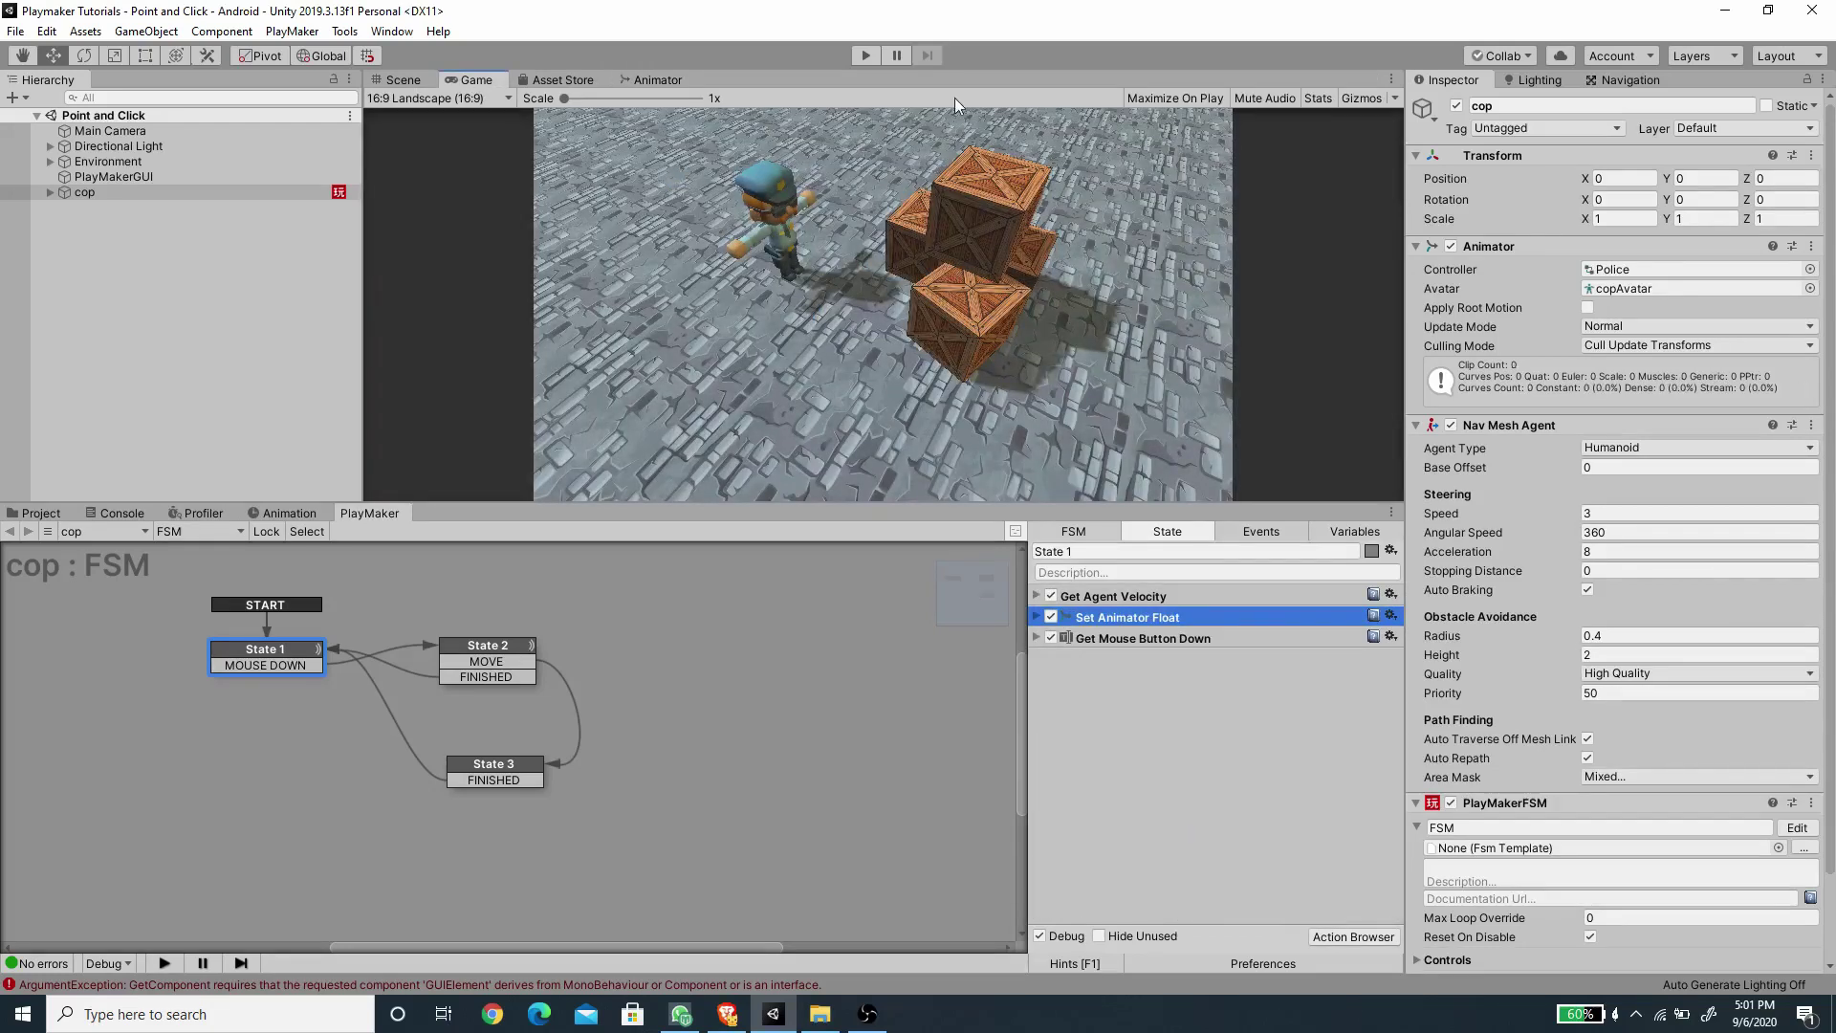
left_click(868, 54)
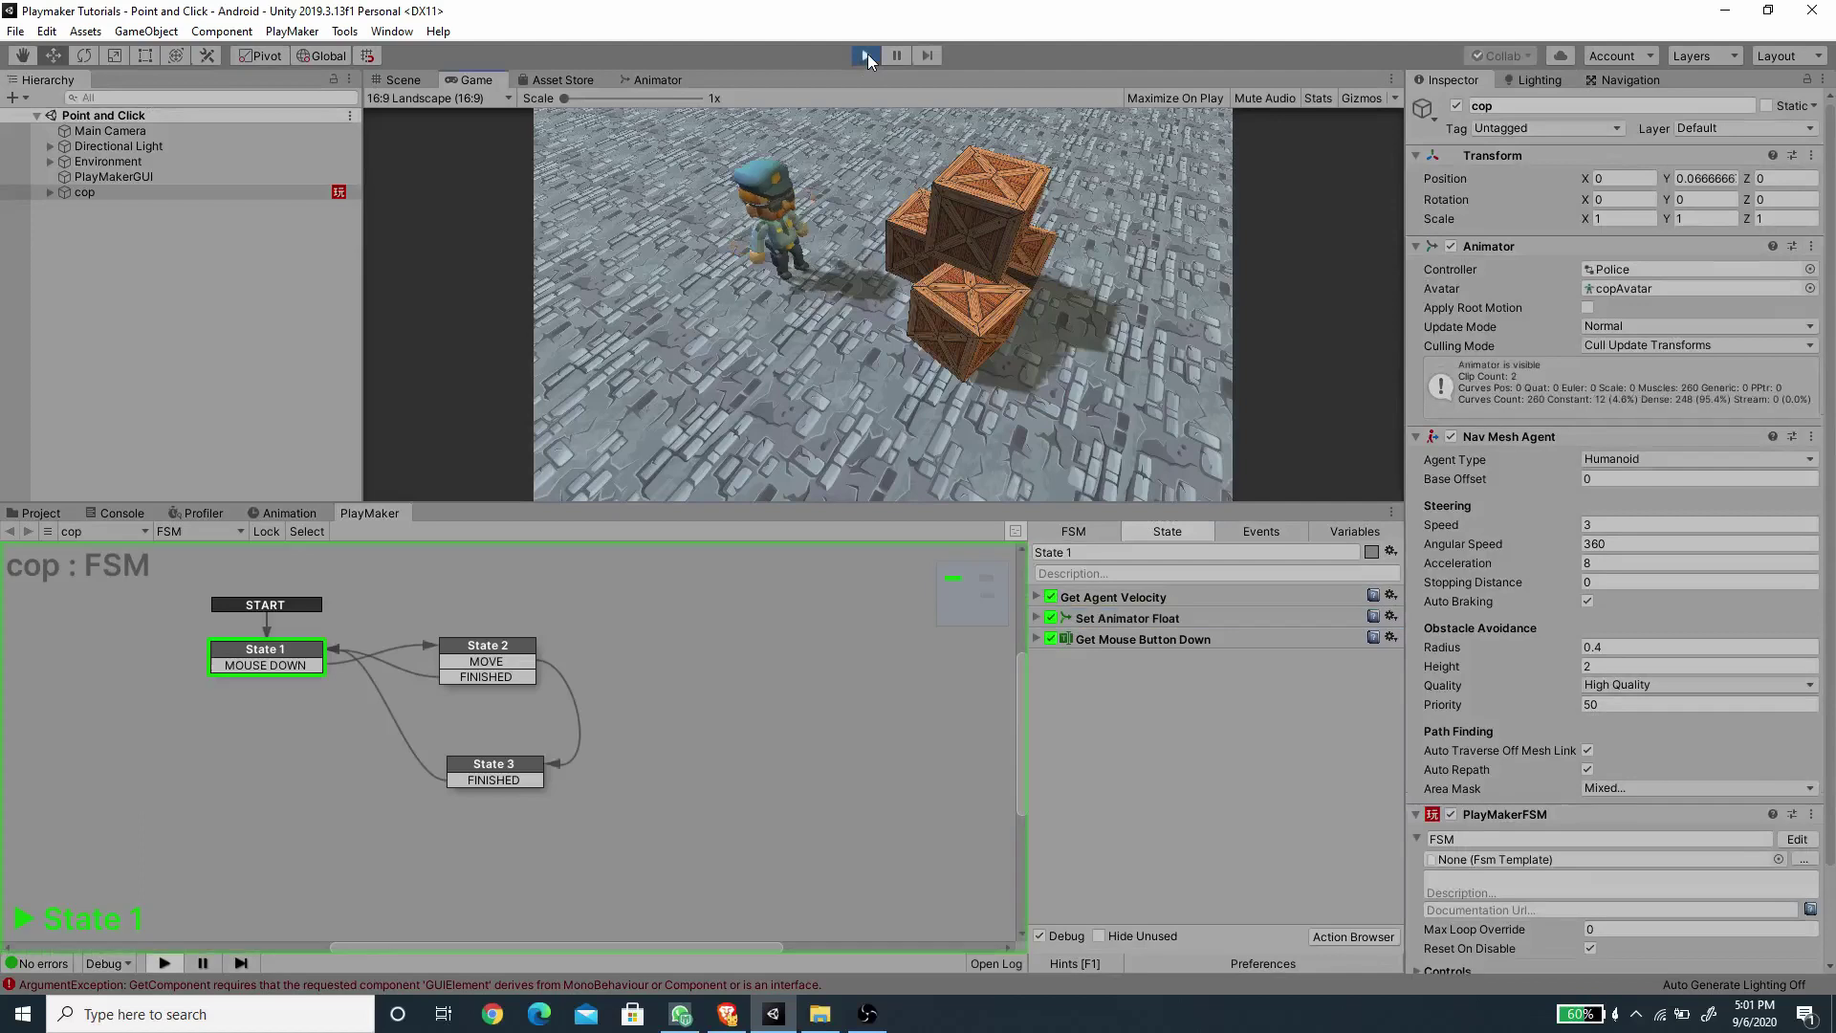
left_click(1083, 337)
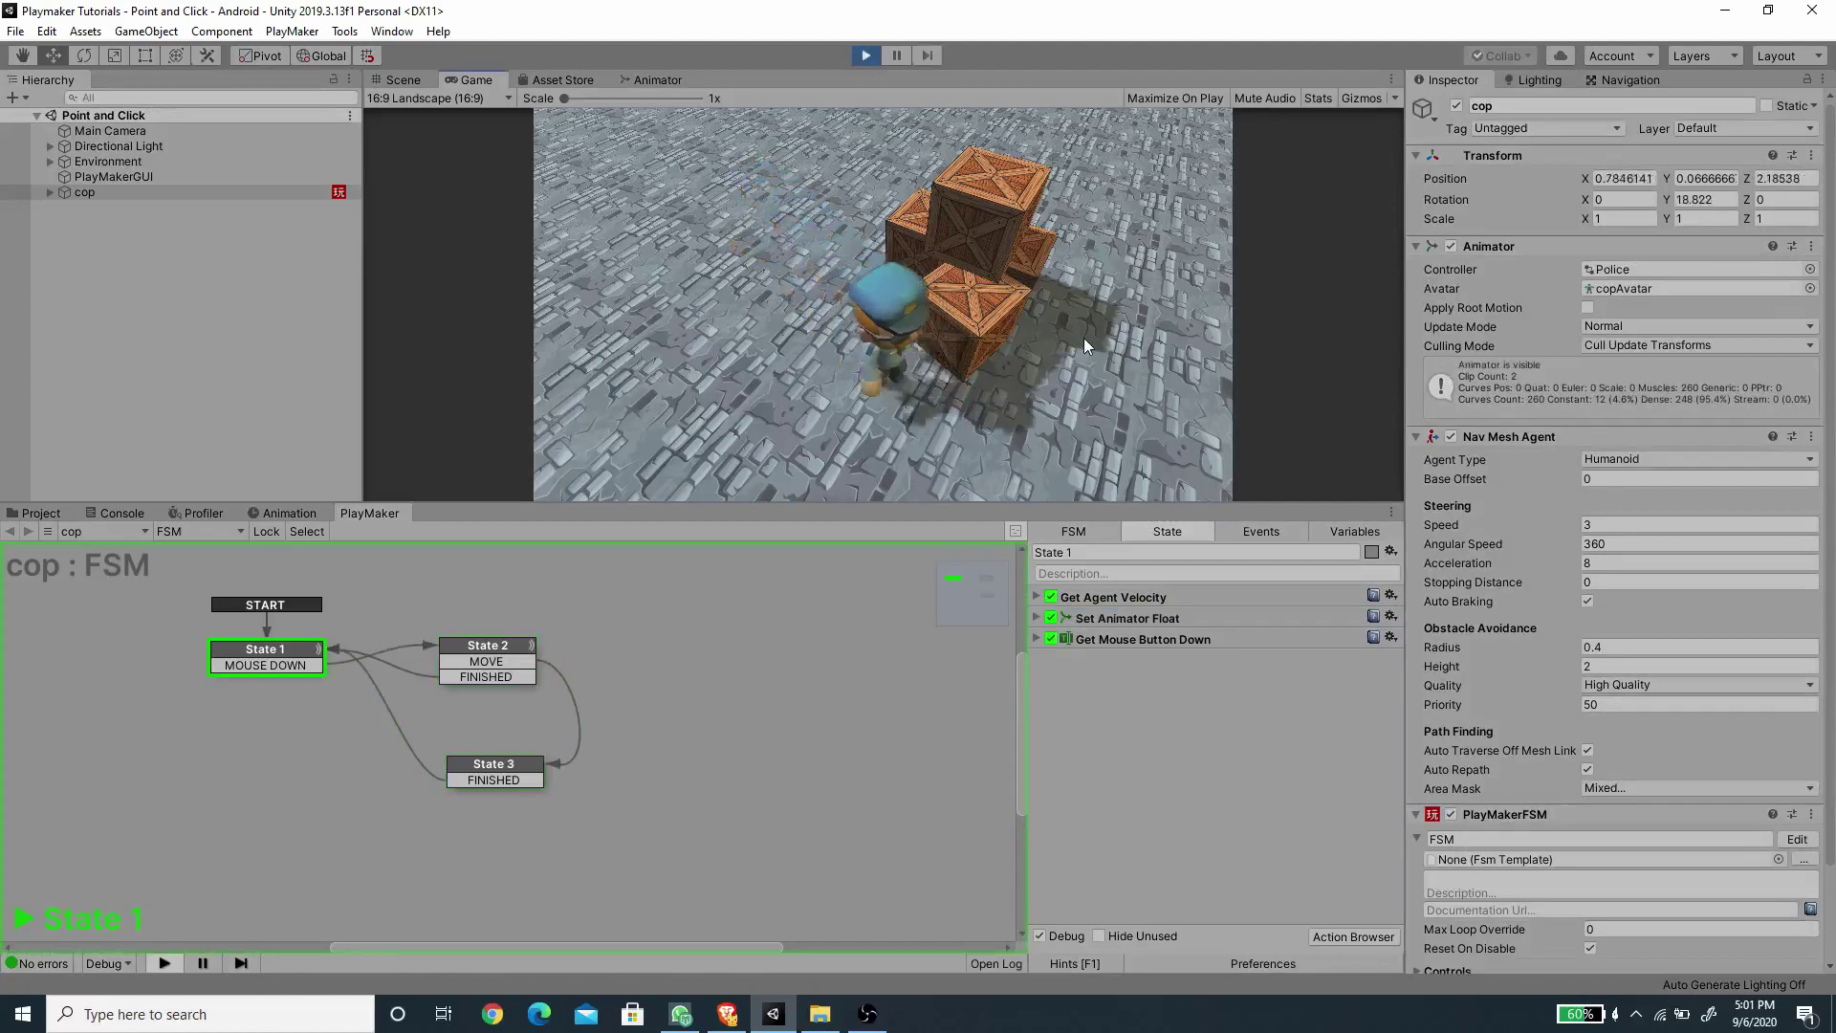
left_click(761, 138)
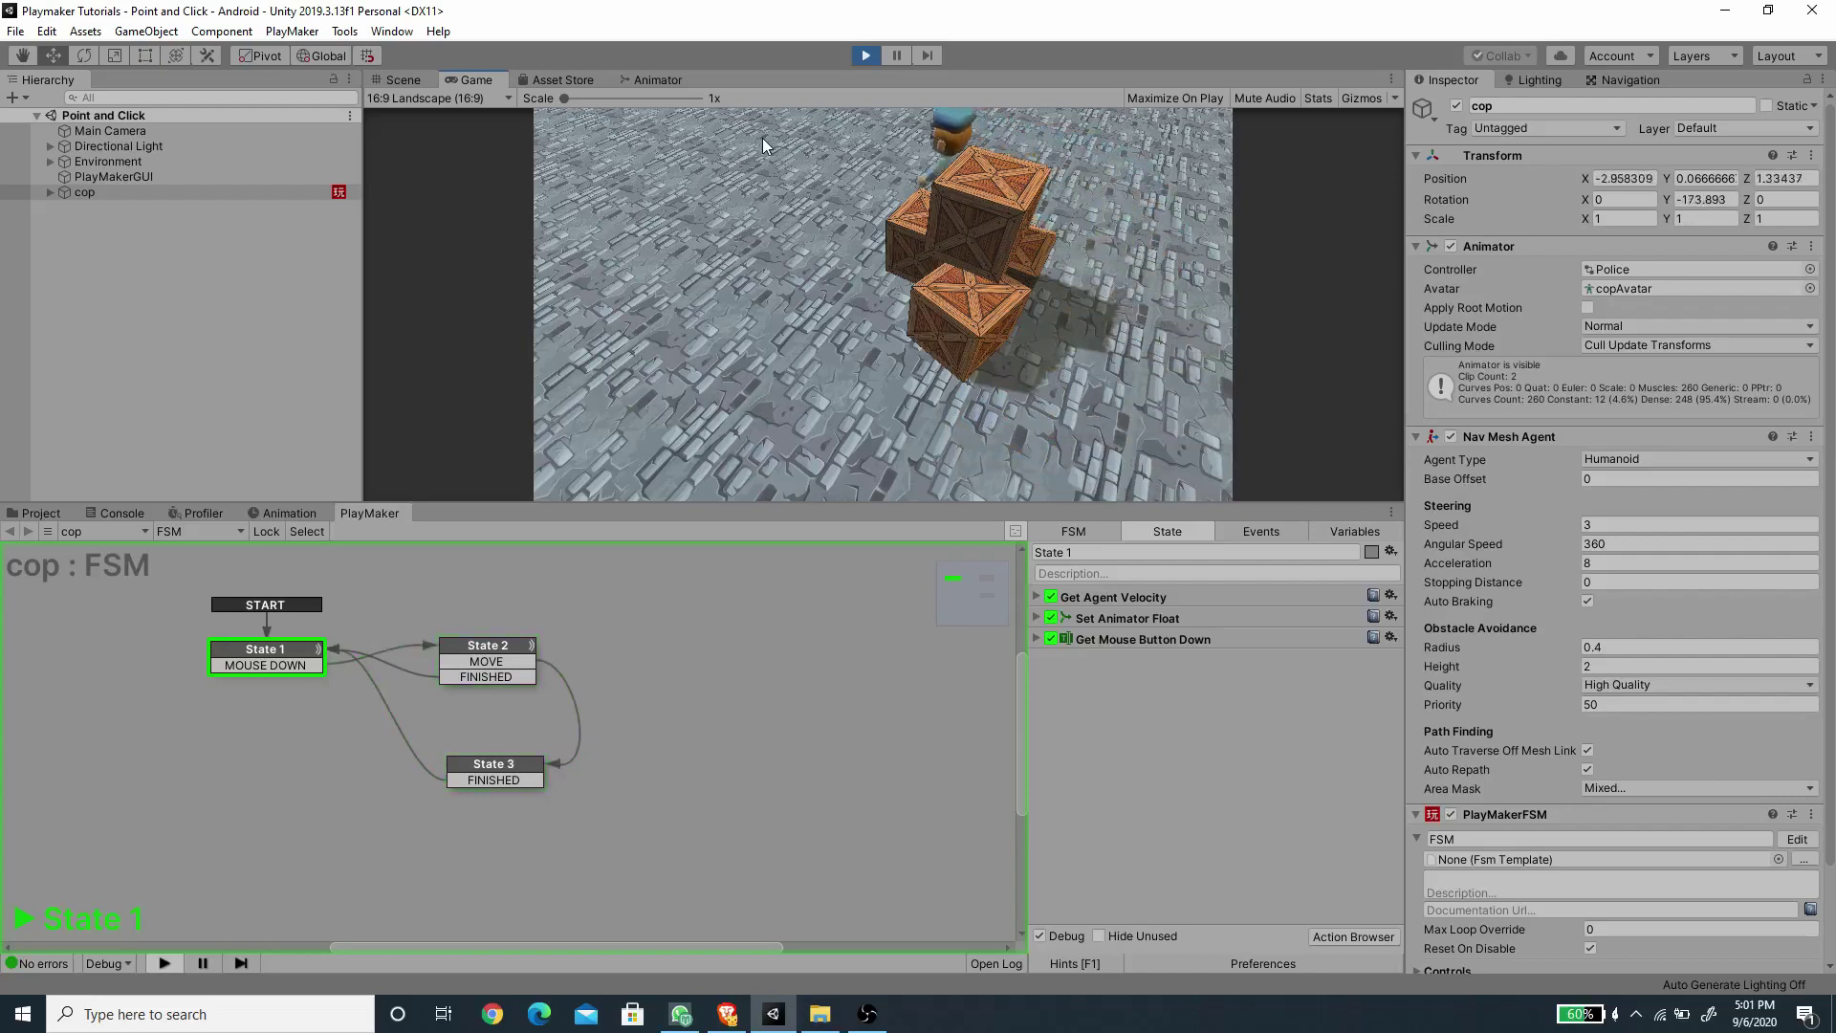
left_click(887, 302)
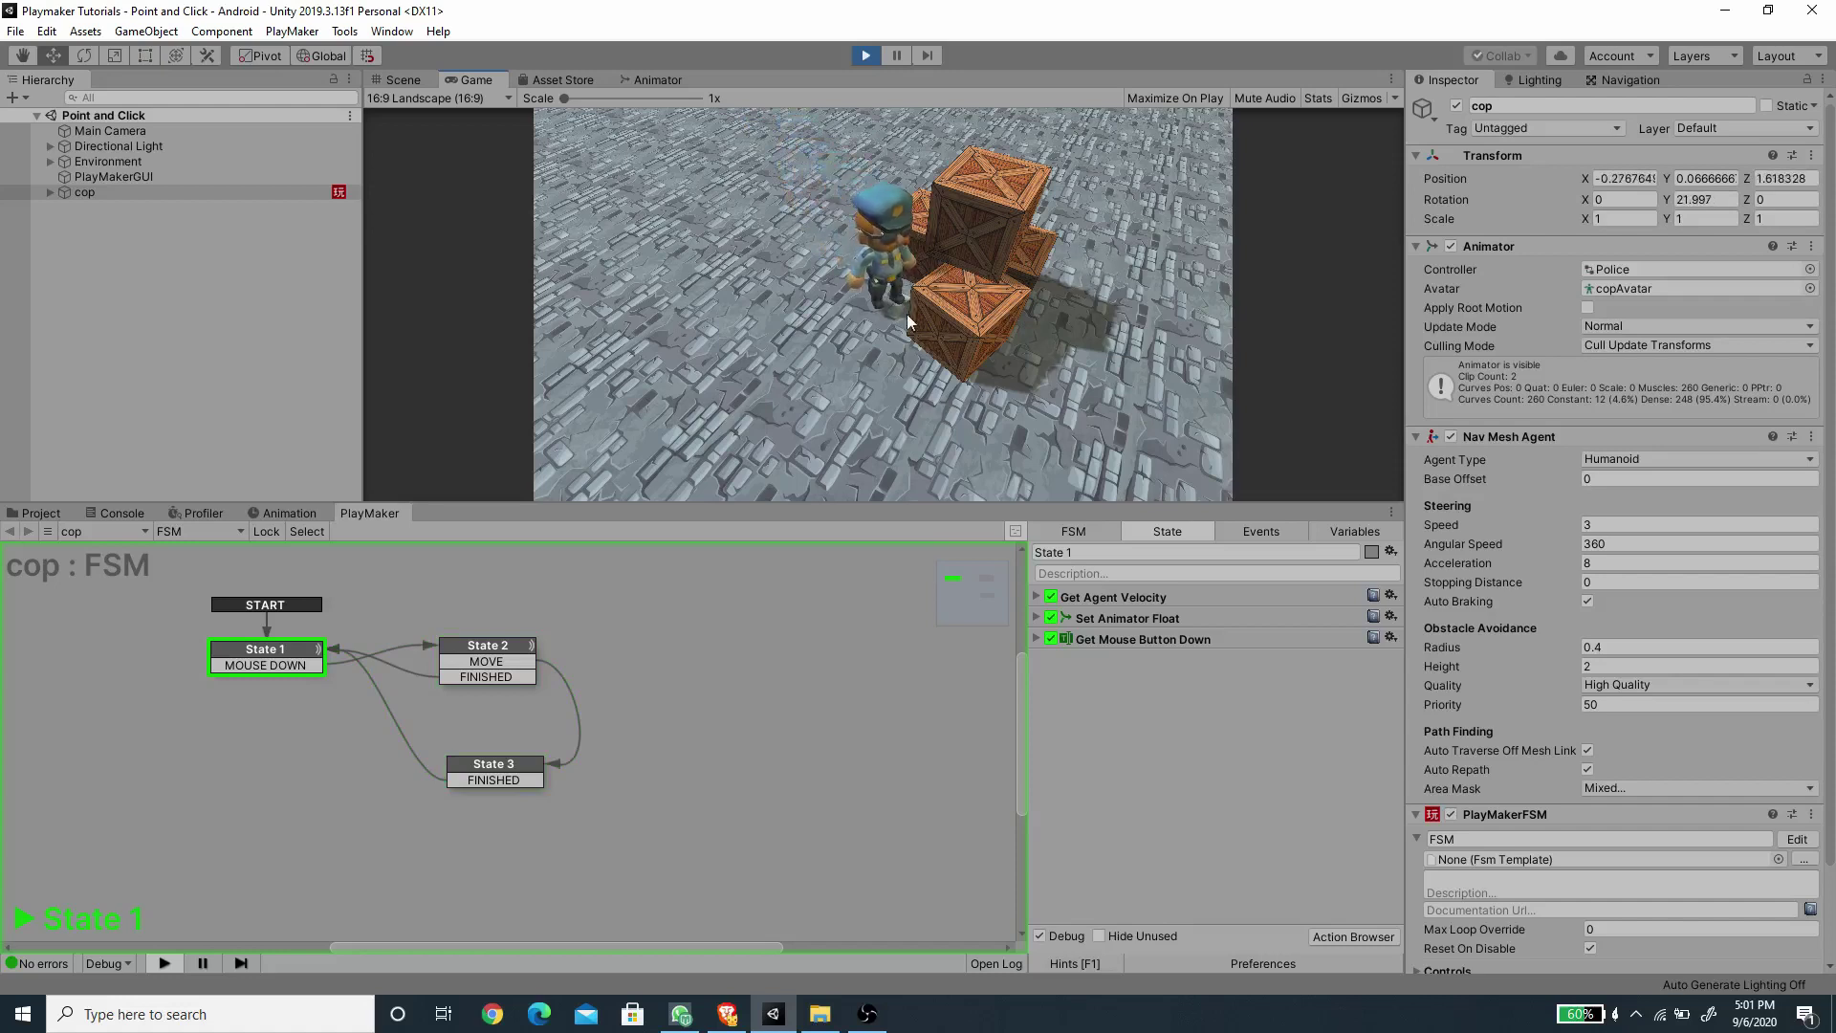
left_click(1065, 255)
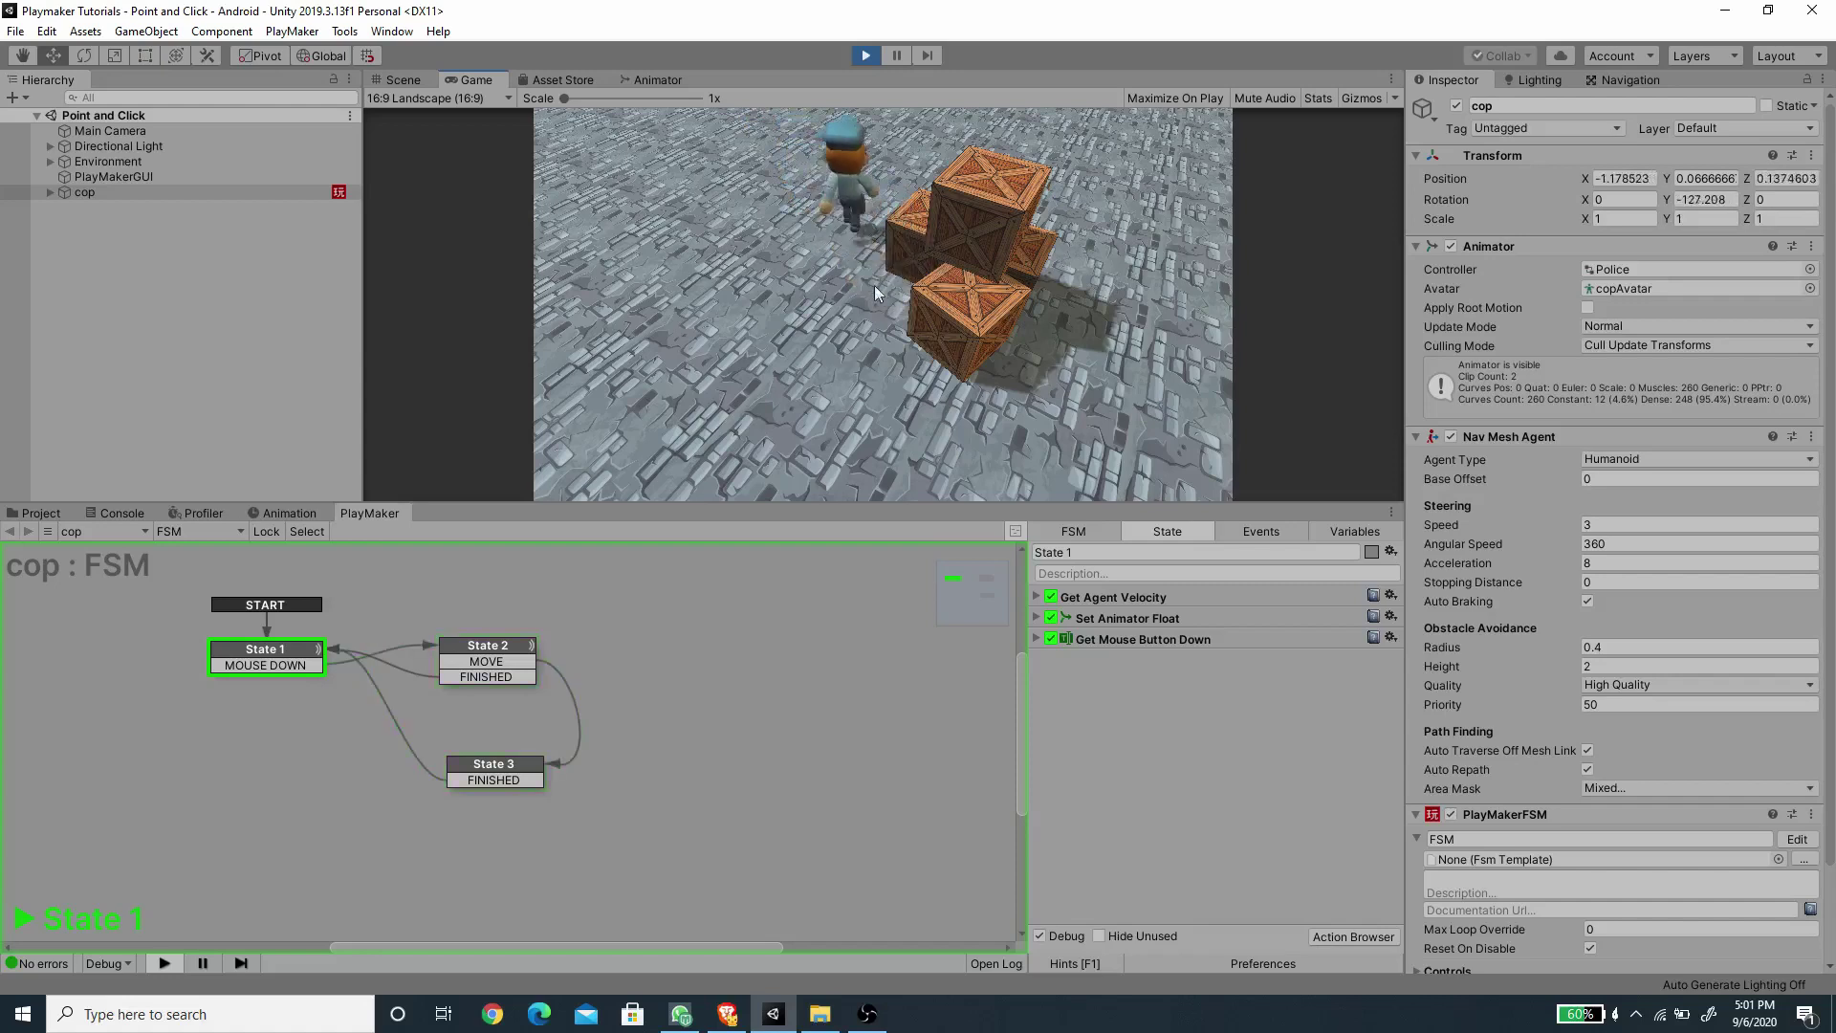
left_click(865, 55)
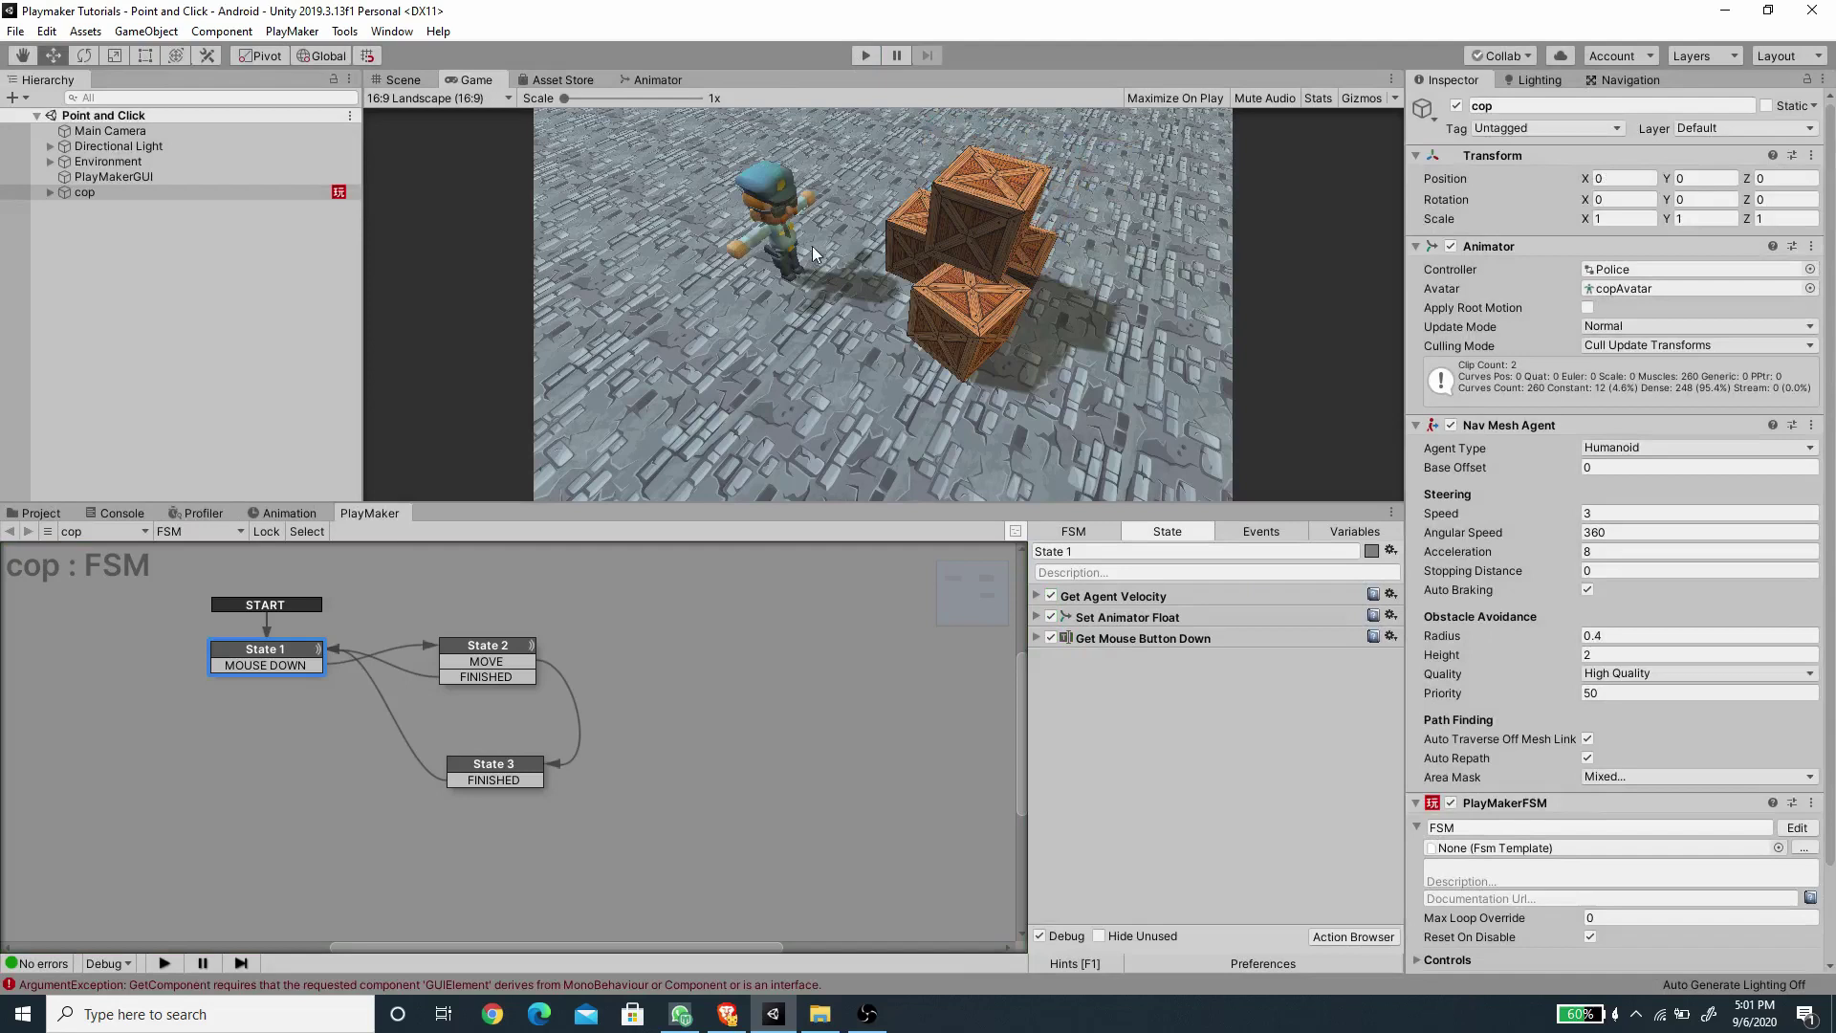
Create a new Particle System through the Hierarchy's Effects menu.
left_click(410, 79)
left_click(191, 266)
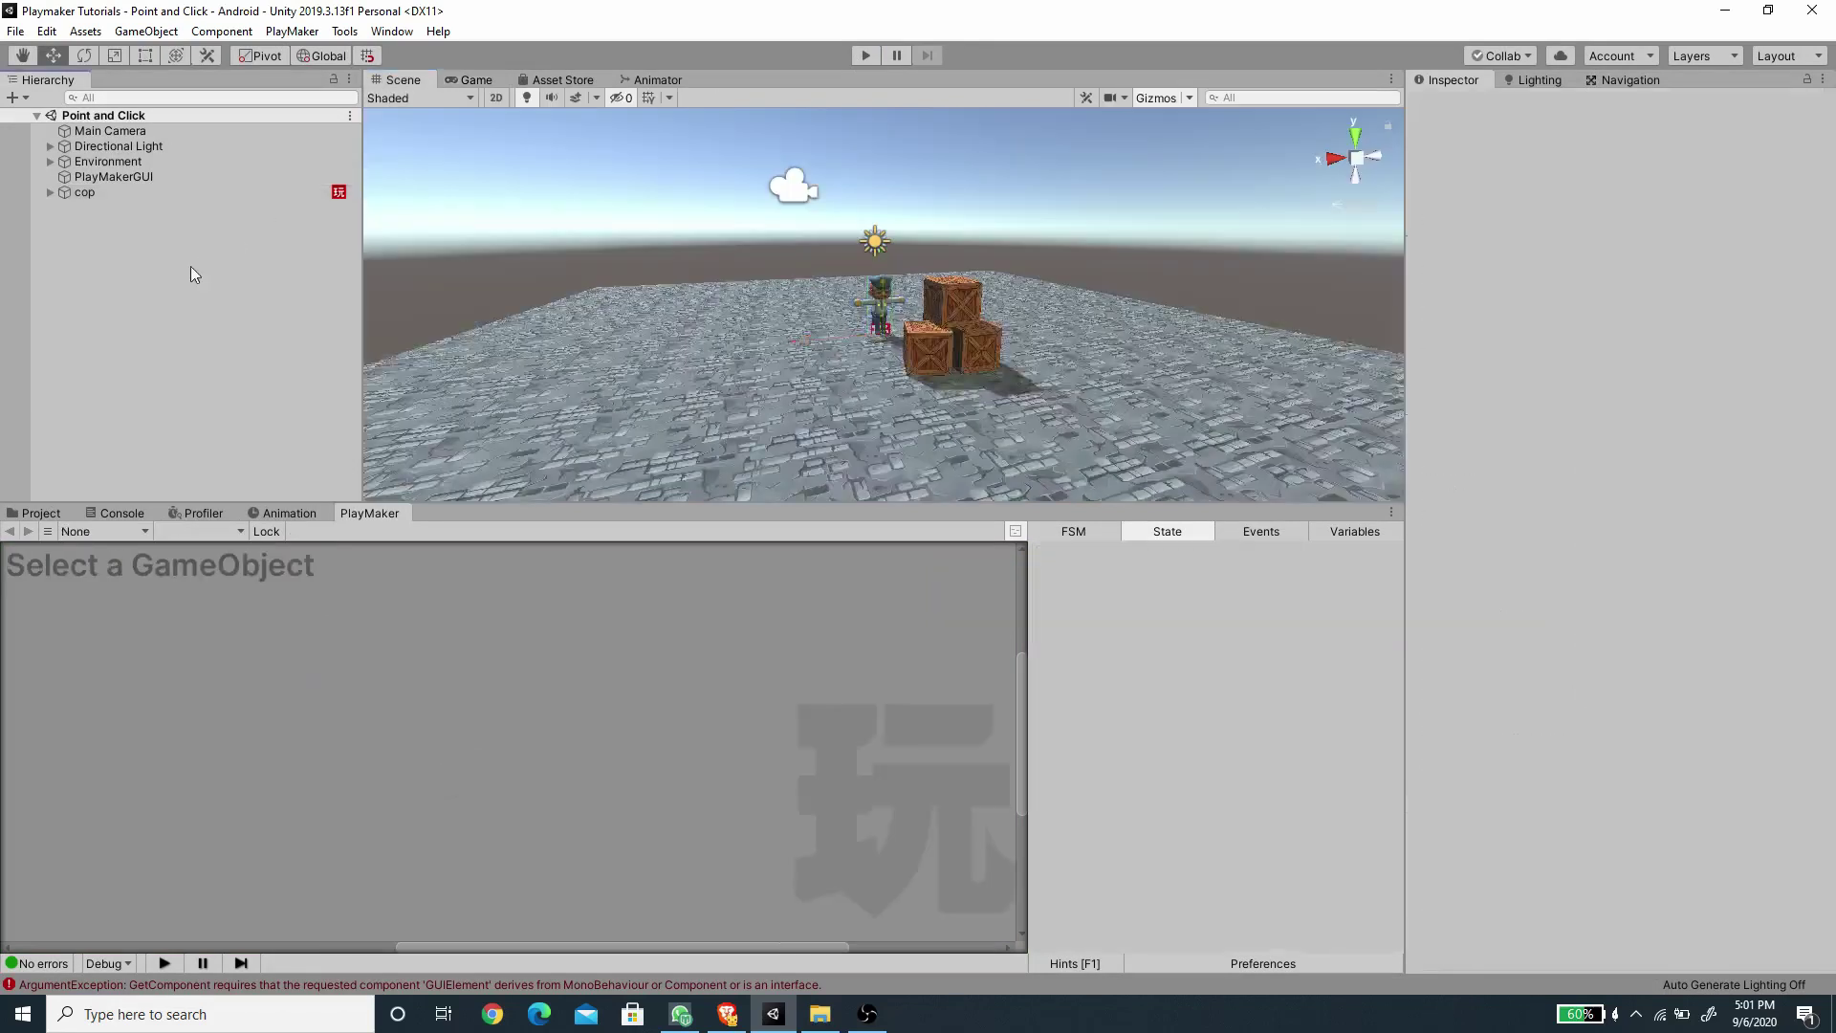
right_click(101, 264)
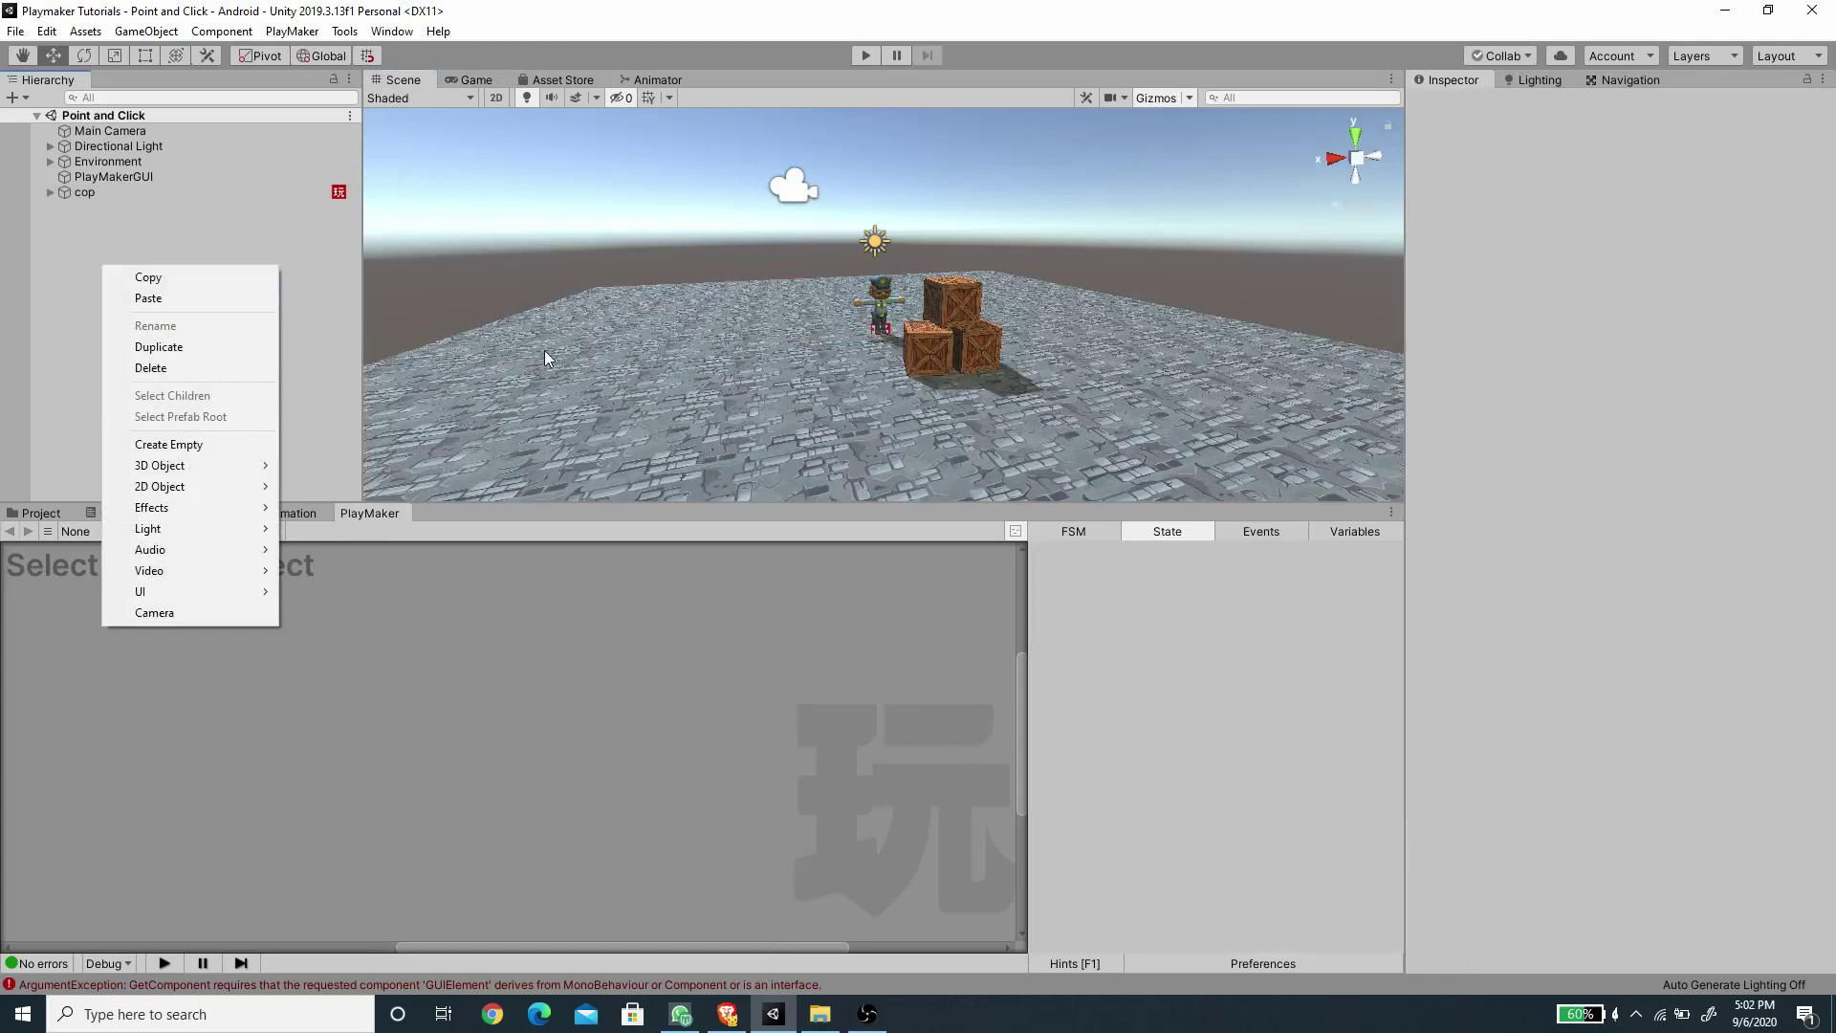
mouse_move(239, 508)
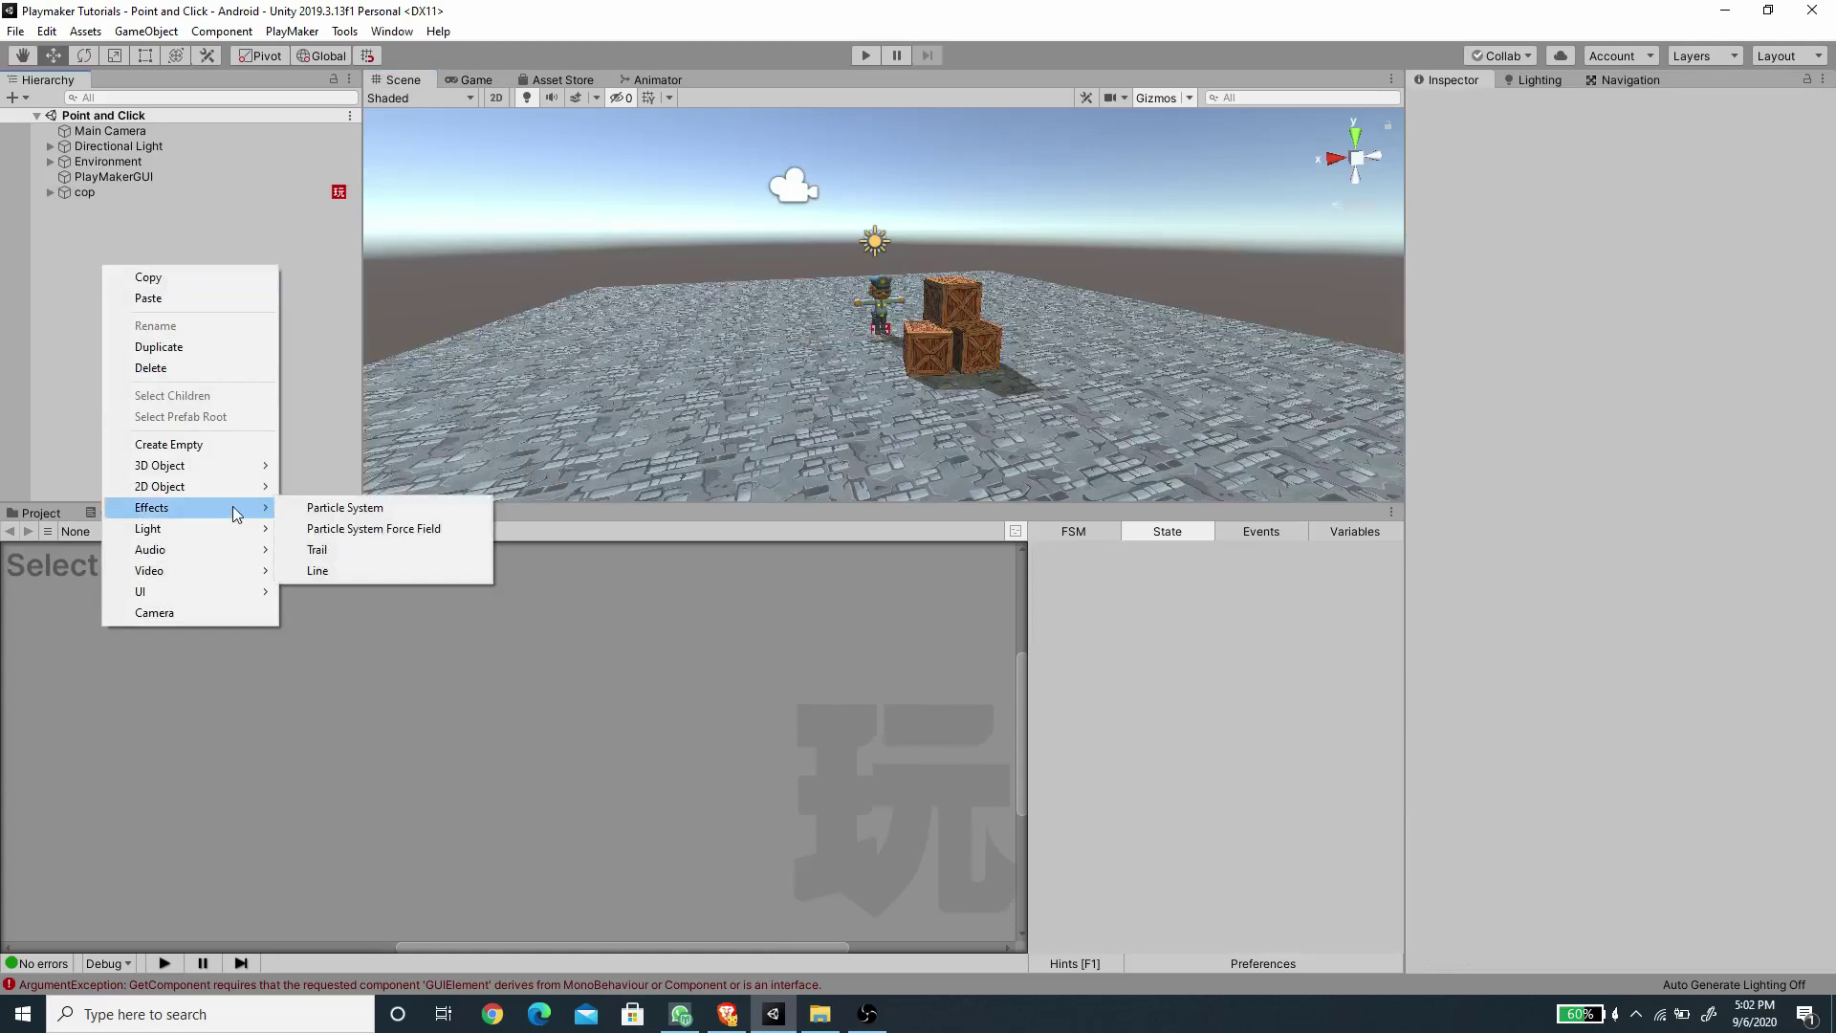
left_click(311, 514)
left_click_drag(813, 325, 851, 373, "alt")
Zero the particle system's position, then drag it along X to 1.5.
left_click(1698, 178)
type("0")
key("Tab")
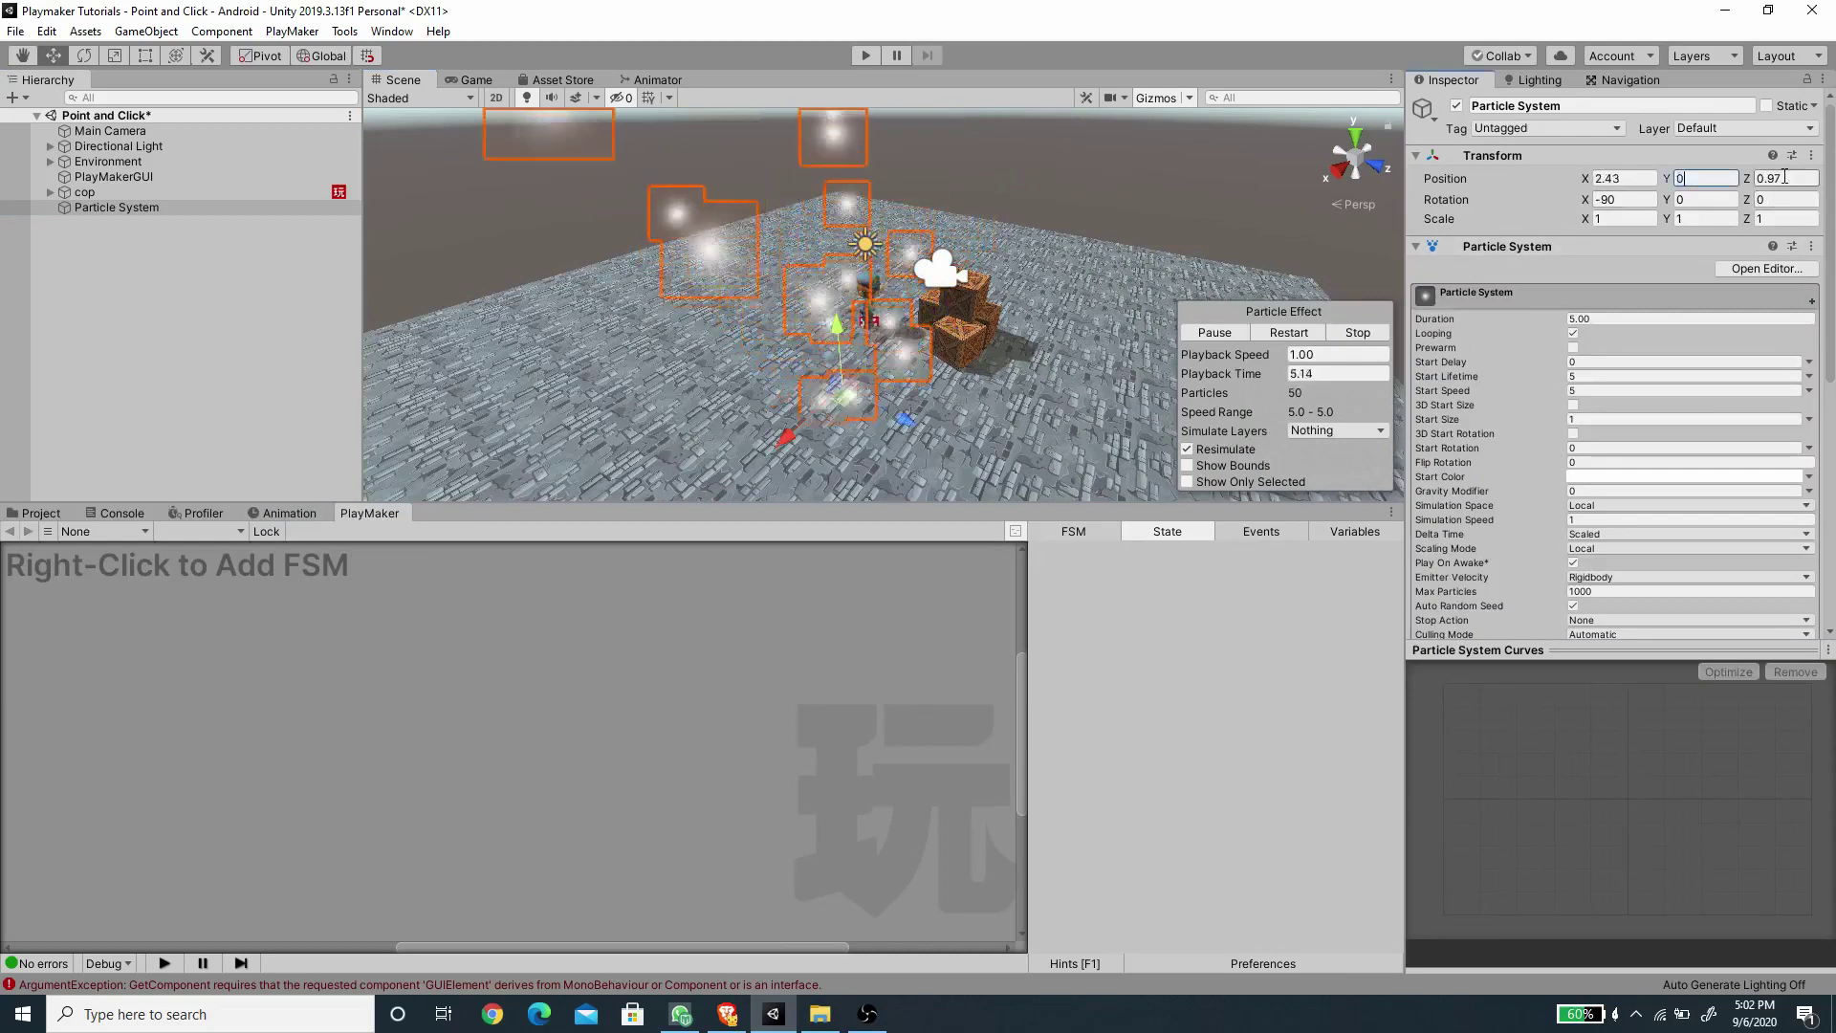
type("0")
left_click(1624, 178)
type("0")
key("Return")
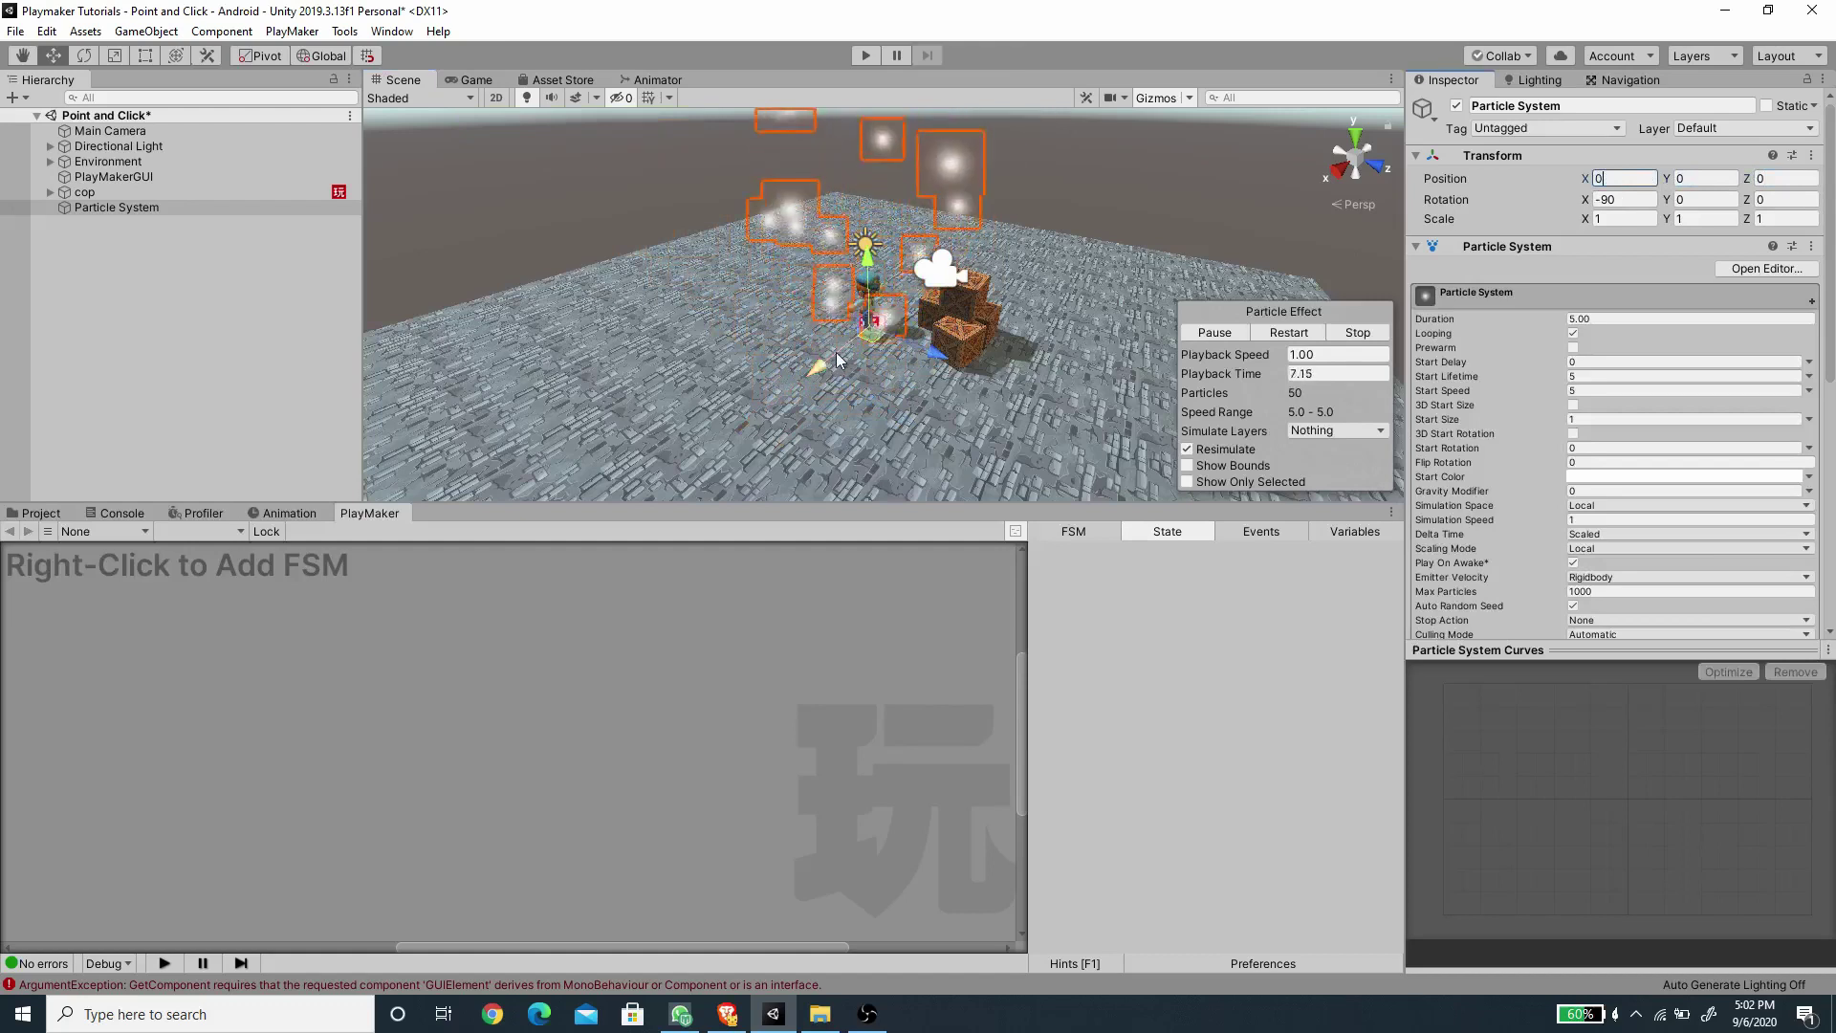
left_click_drag(838, 359, 932, 388)
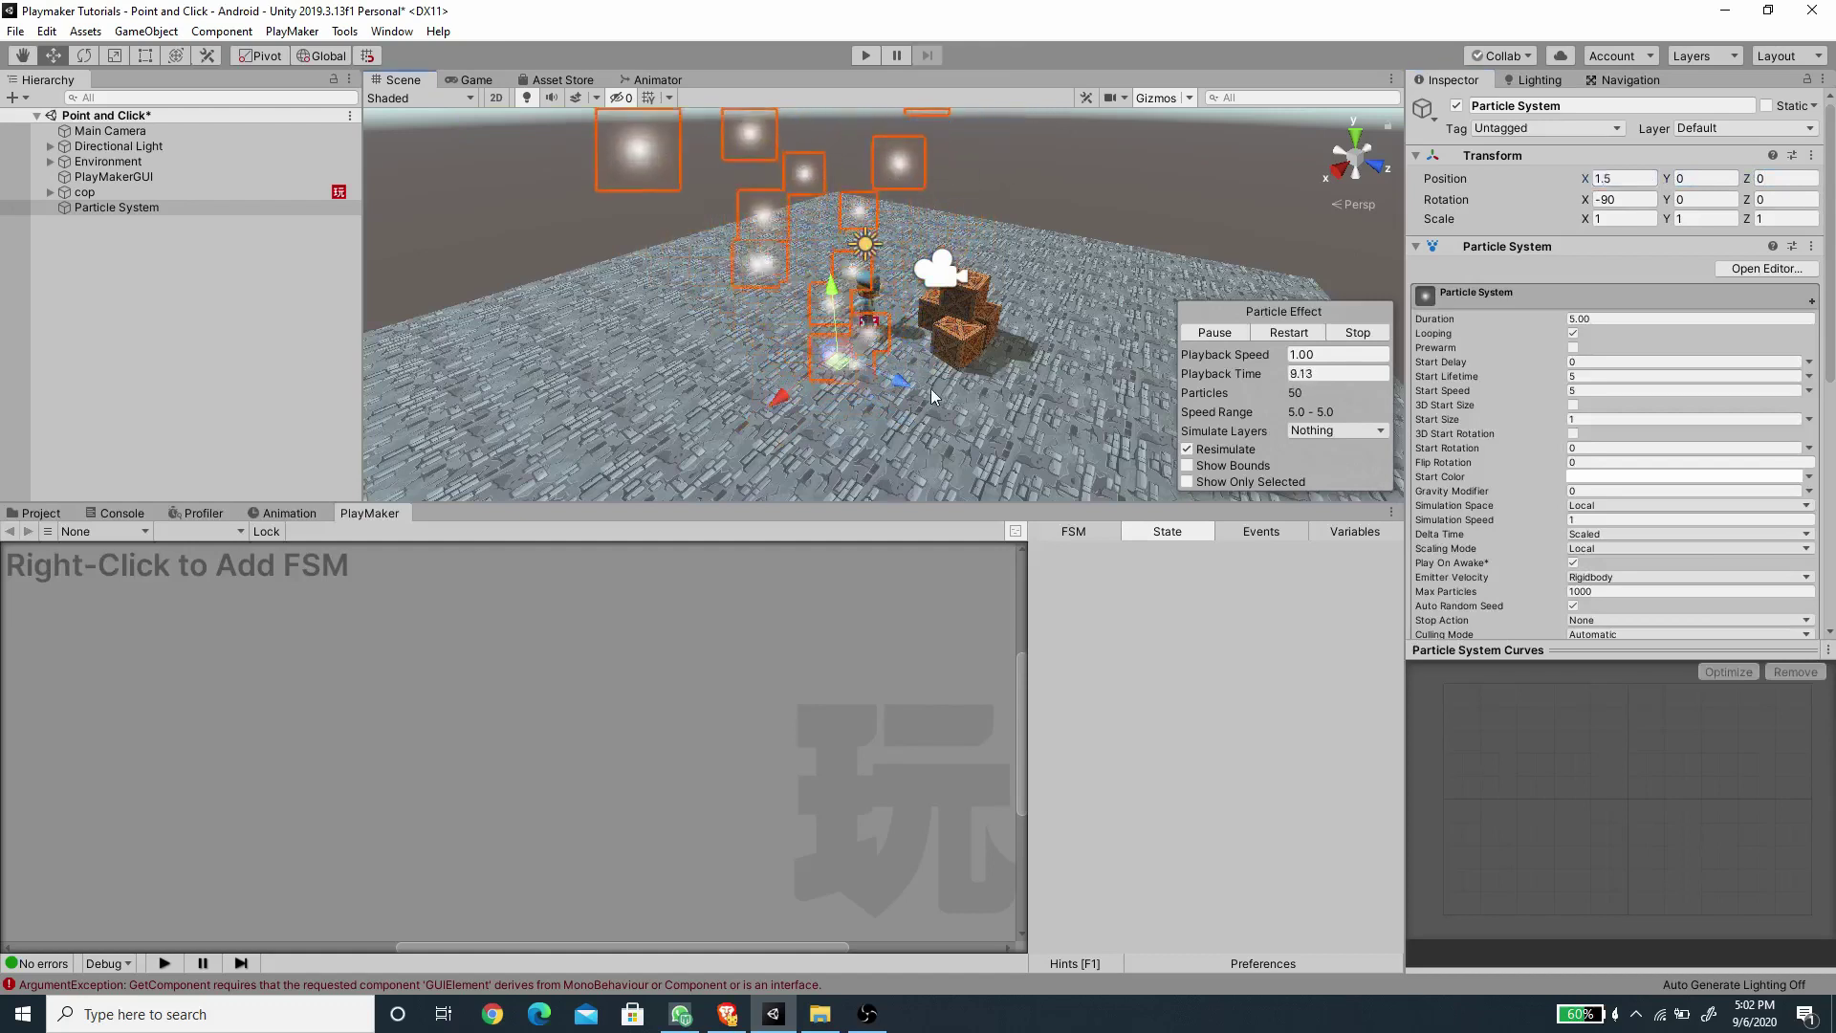
scroll(931, 389, "down", 5)
scroll(931, 335, "up", 4)
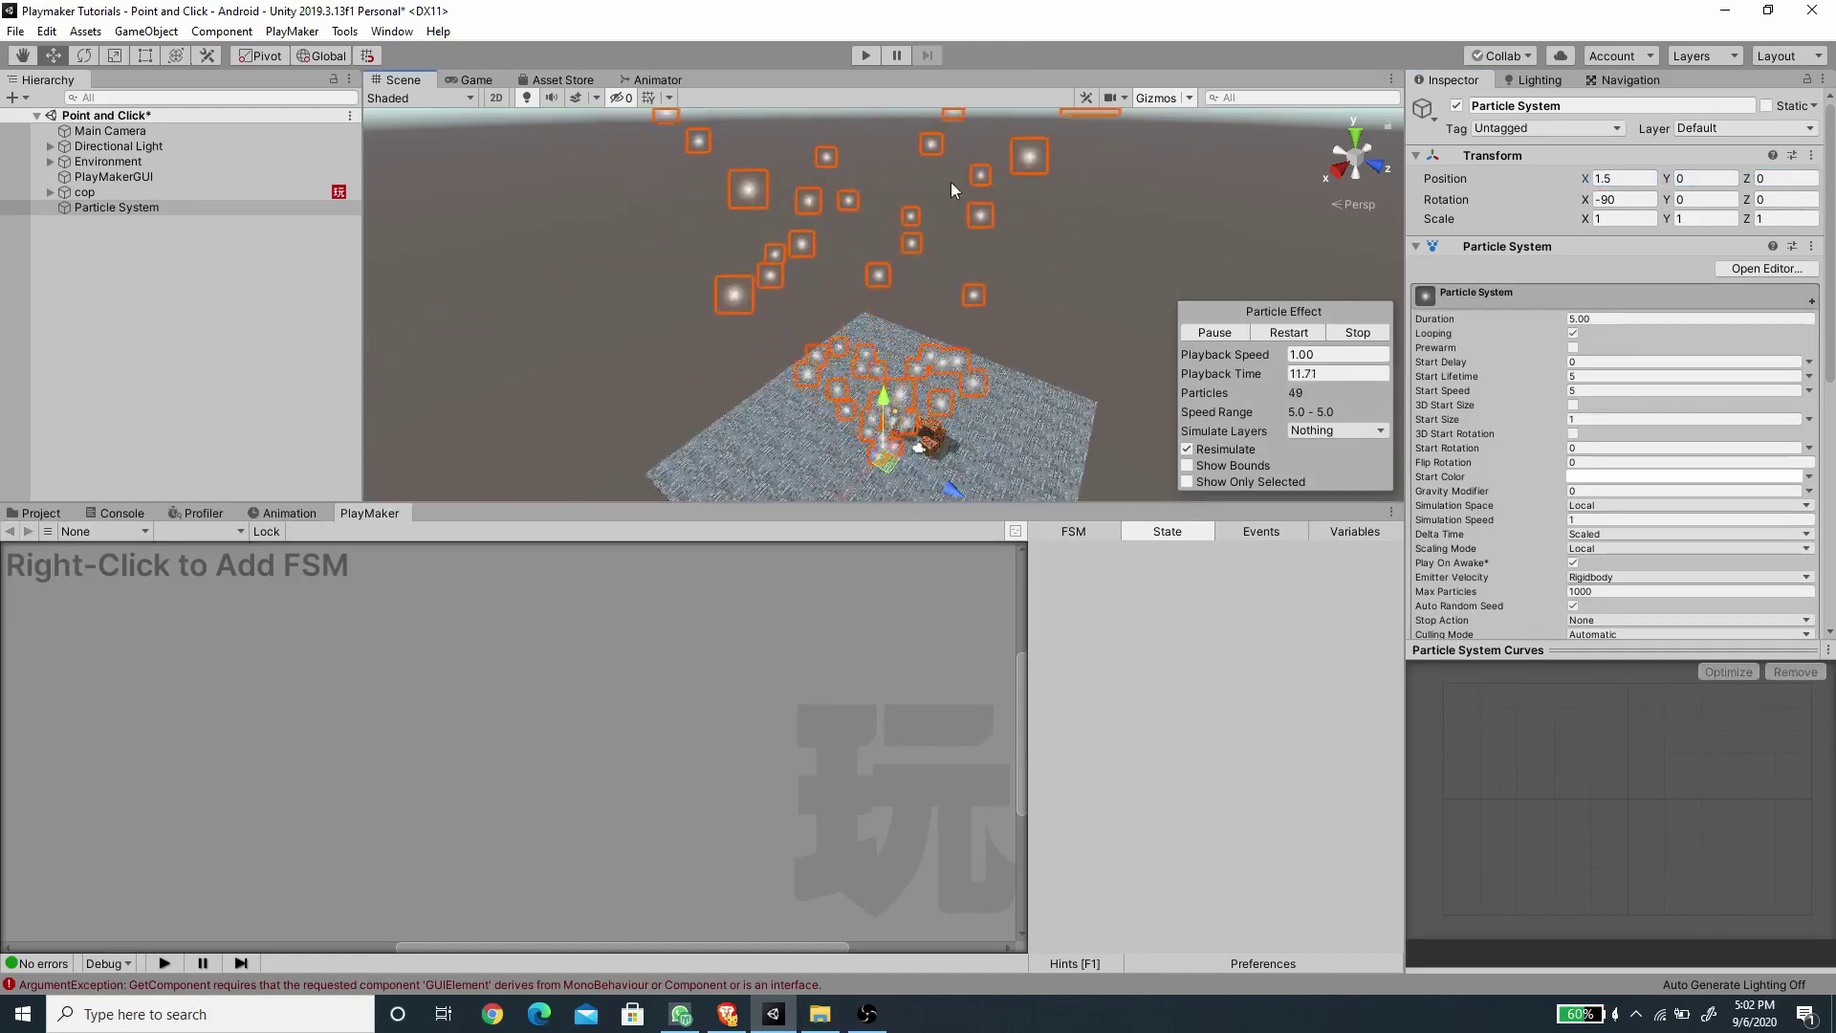
scroll(936, 344, "up", 5)
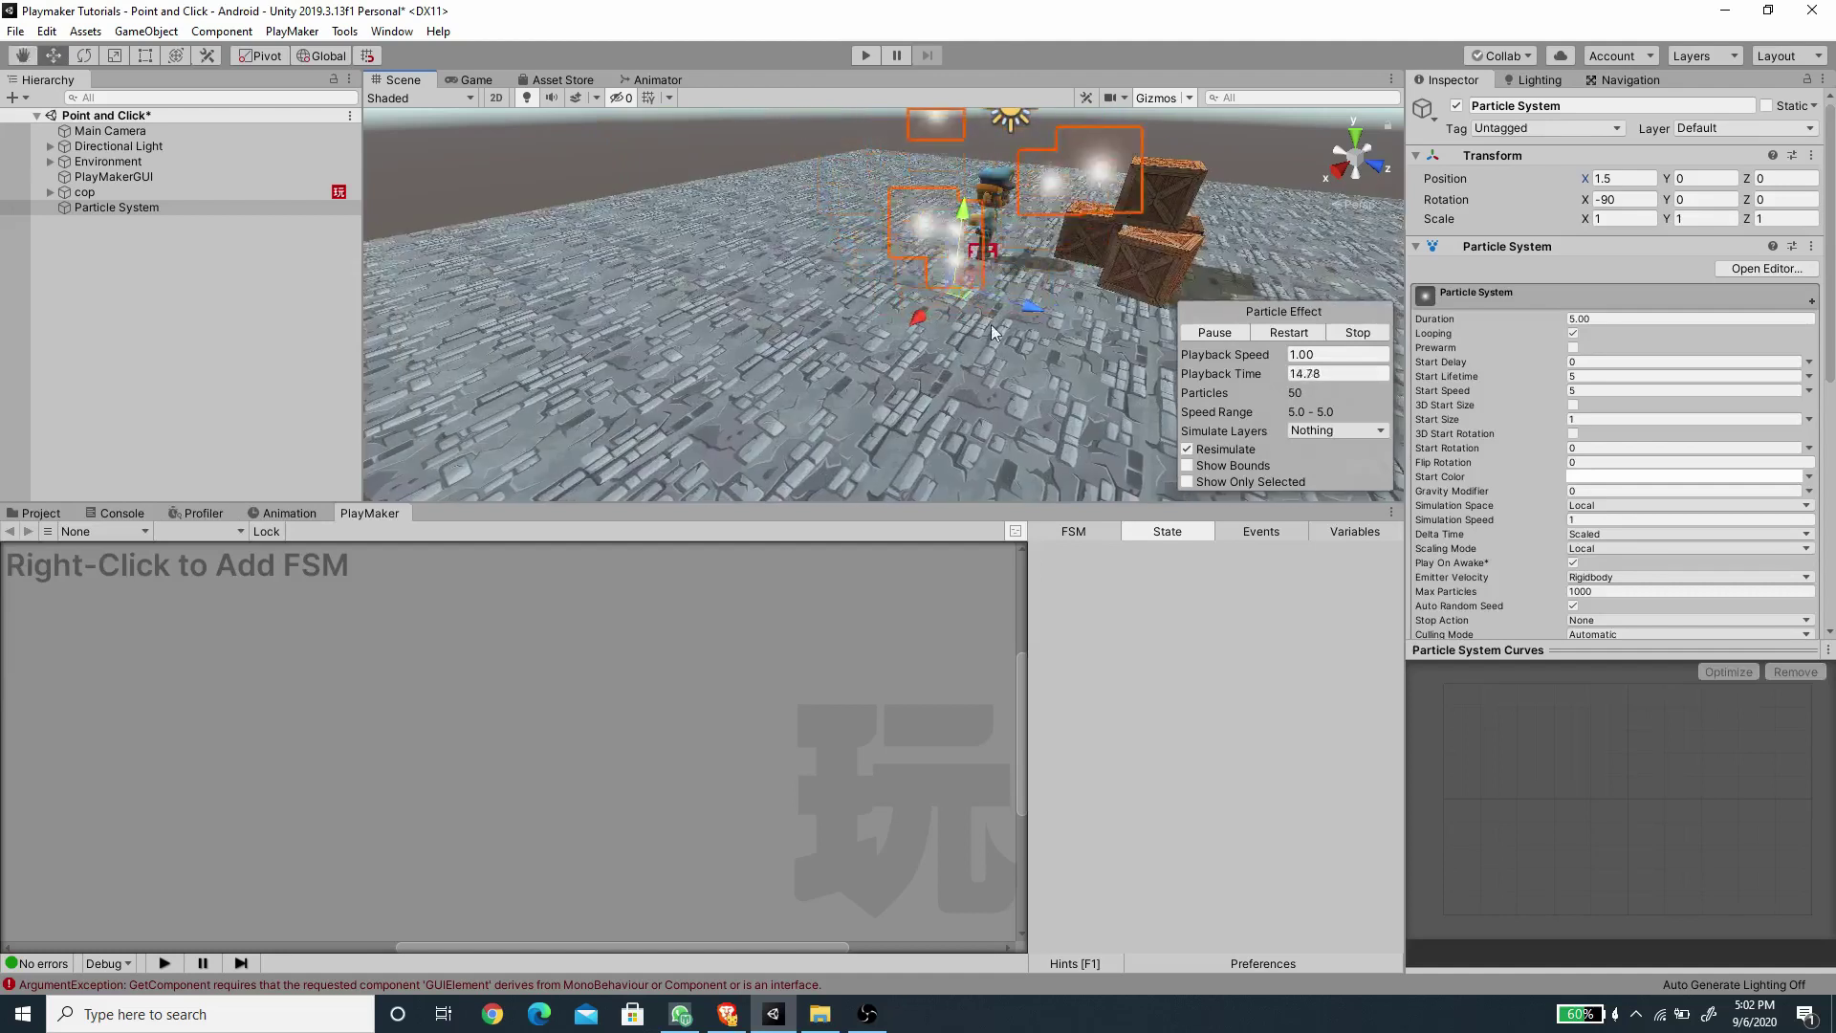
scroll(1463, 526, "down", 2)
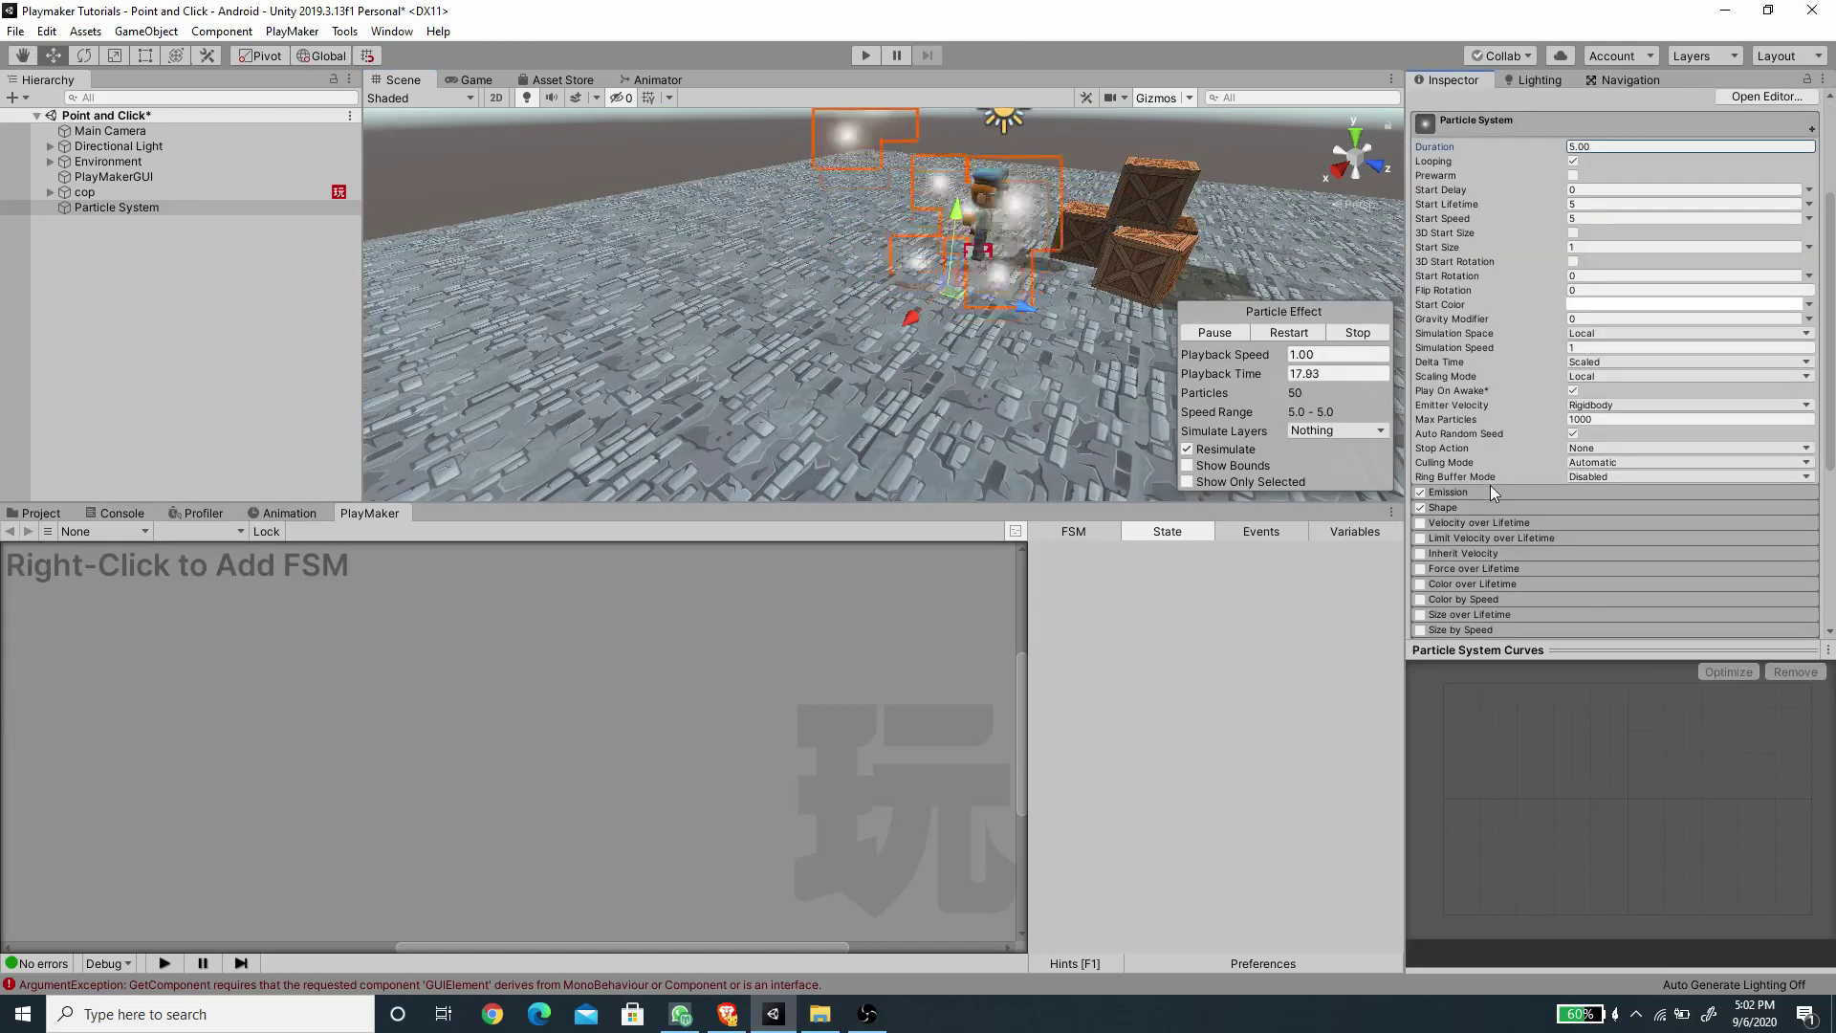
Set Rate over Time to 0 and add an emission burst of 1 particle.
scroll(1490, 485, "down", 2)
double_click(1580, 510)
type("0")
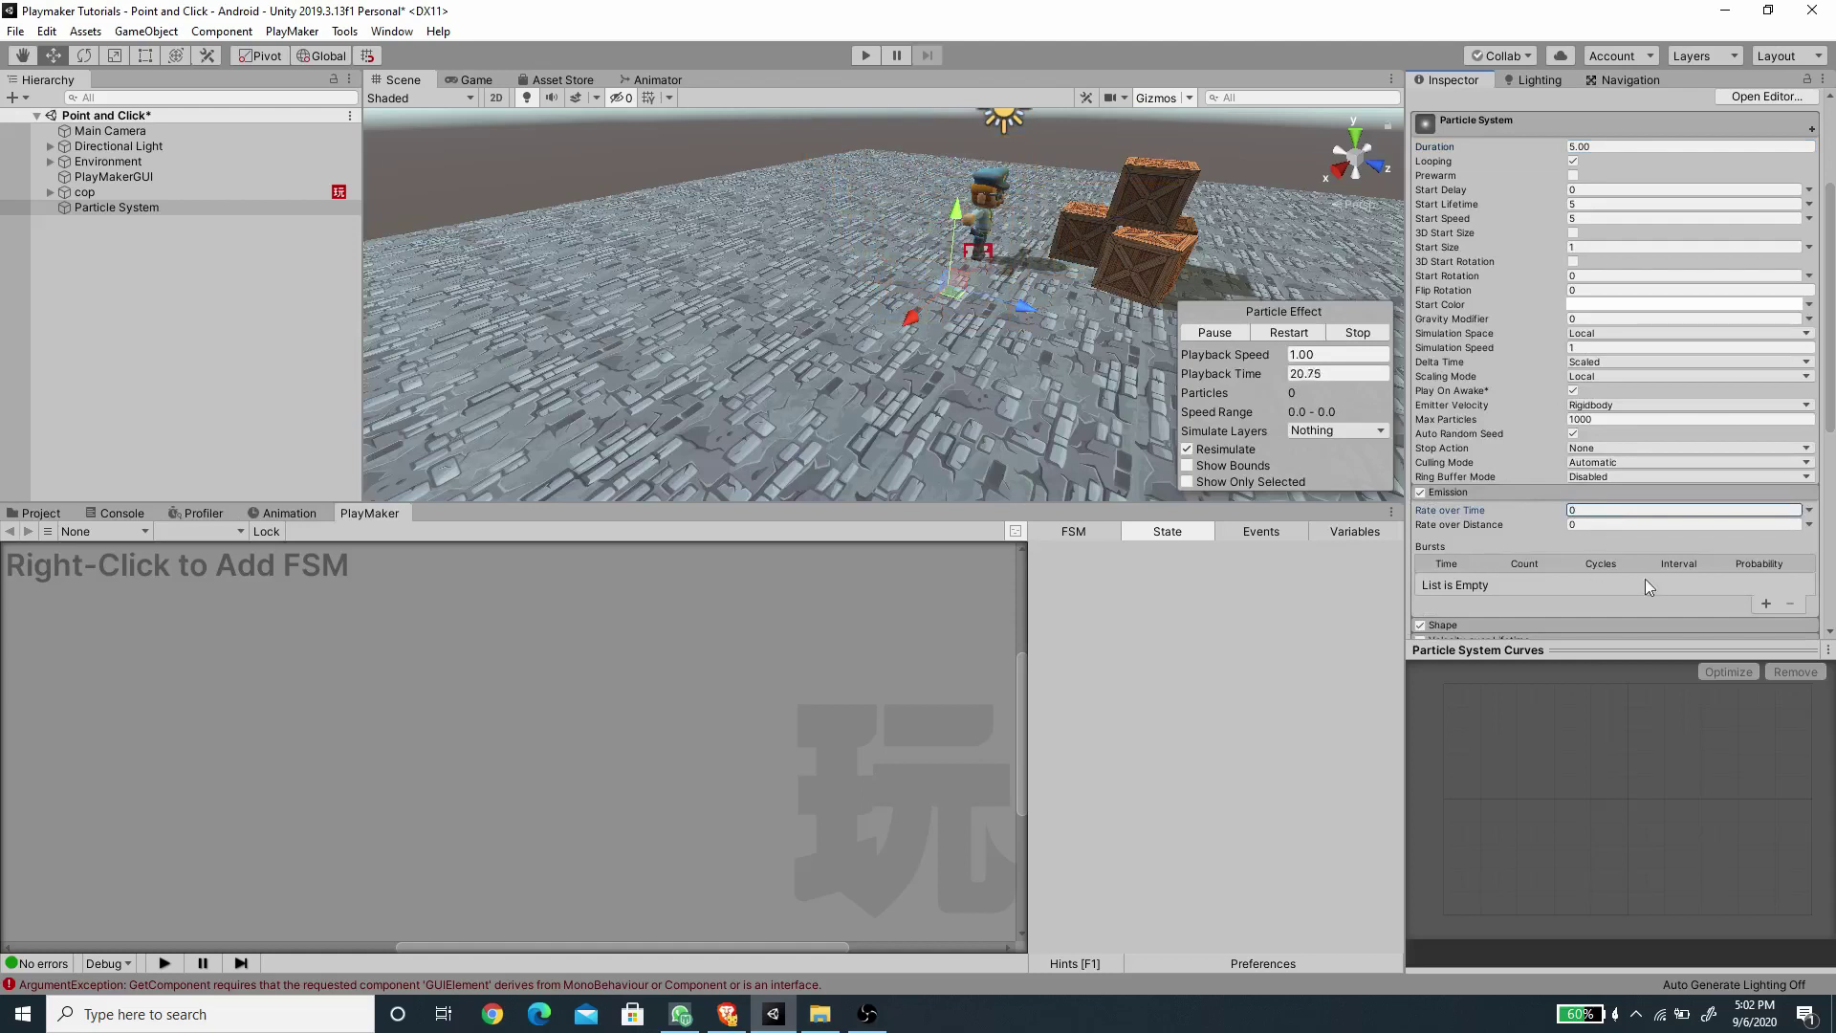
left_click(1766, 604)
left_click(1528, 585)
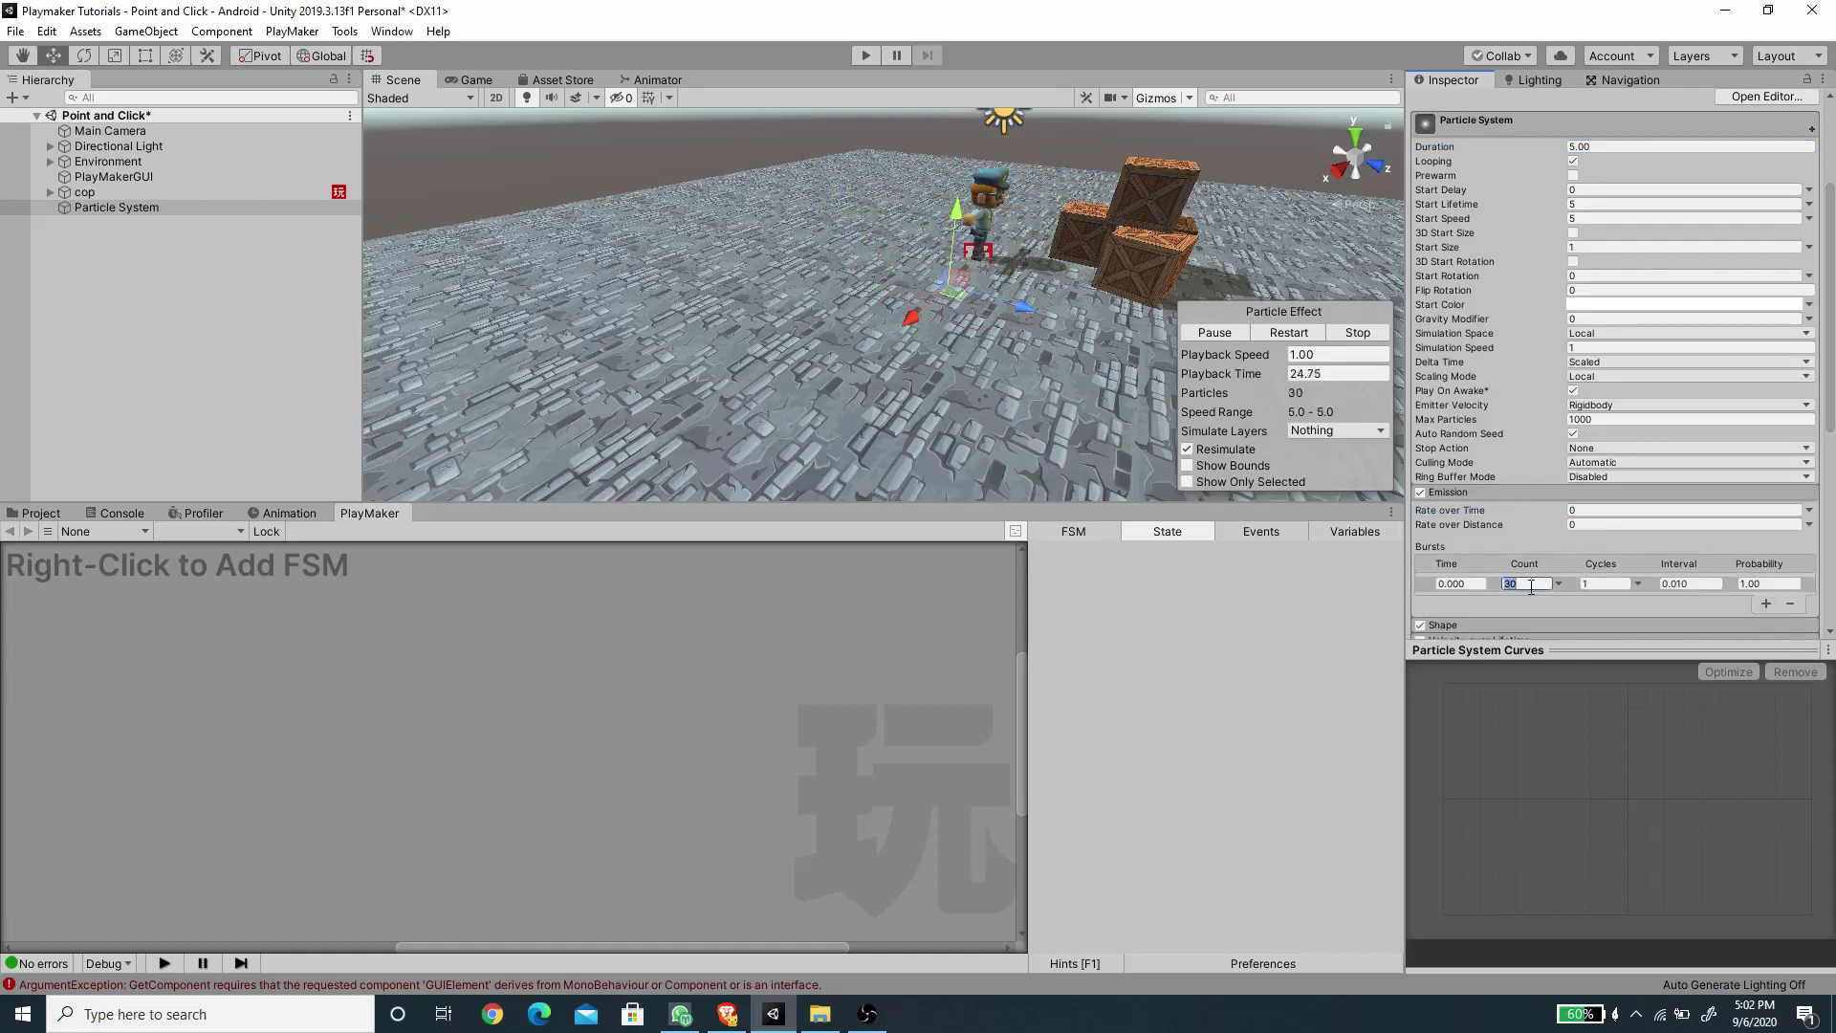
type("1")
Set the particle Start Speed to 0.
middle_click_drag(920, 296, 1004, 289)
scroll(1386, 268, "up", 3)
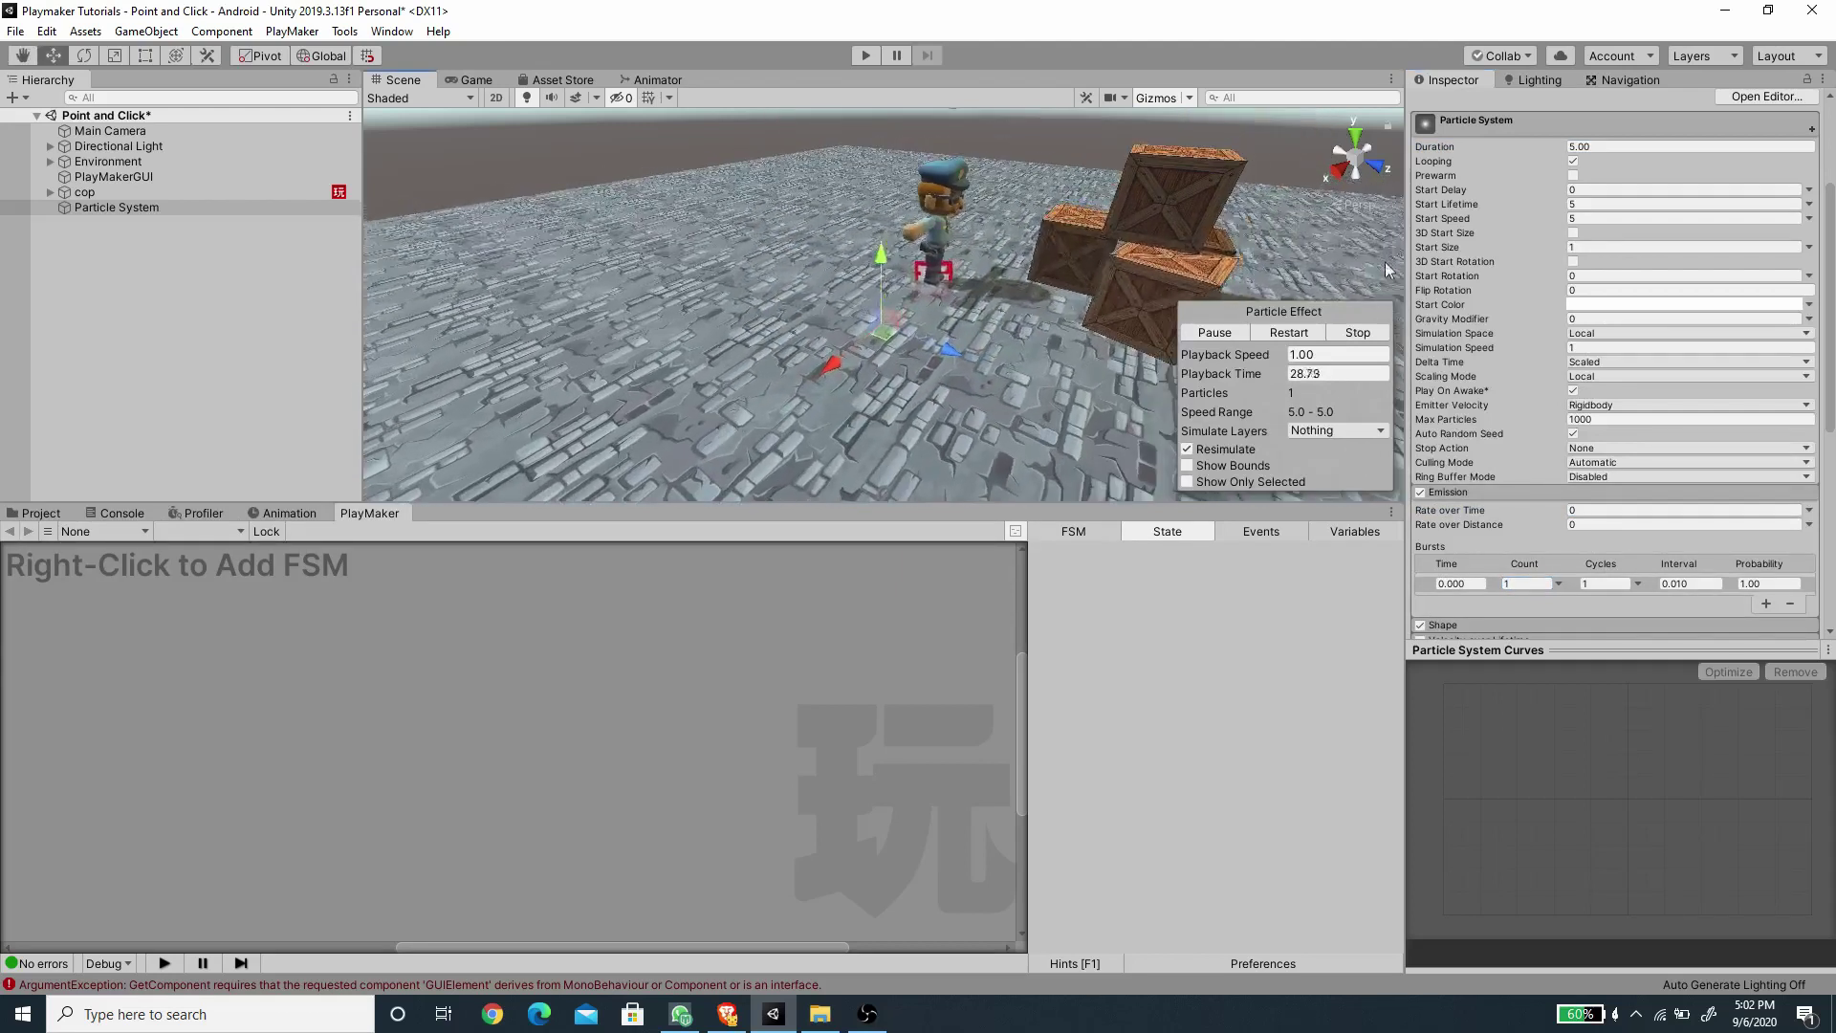
left_click(1582, 218)
type("0")
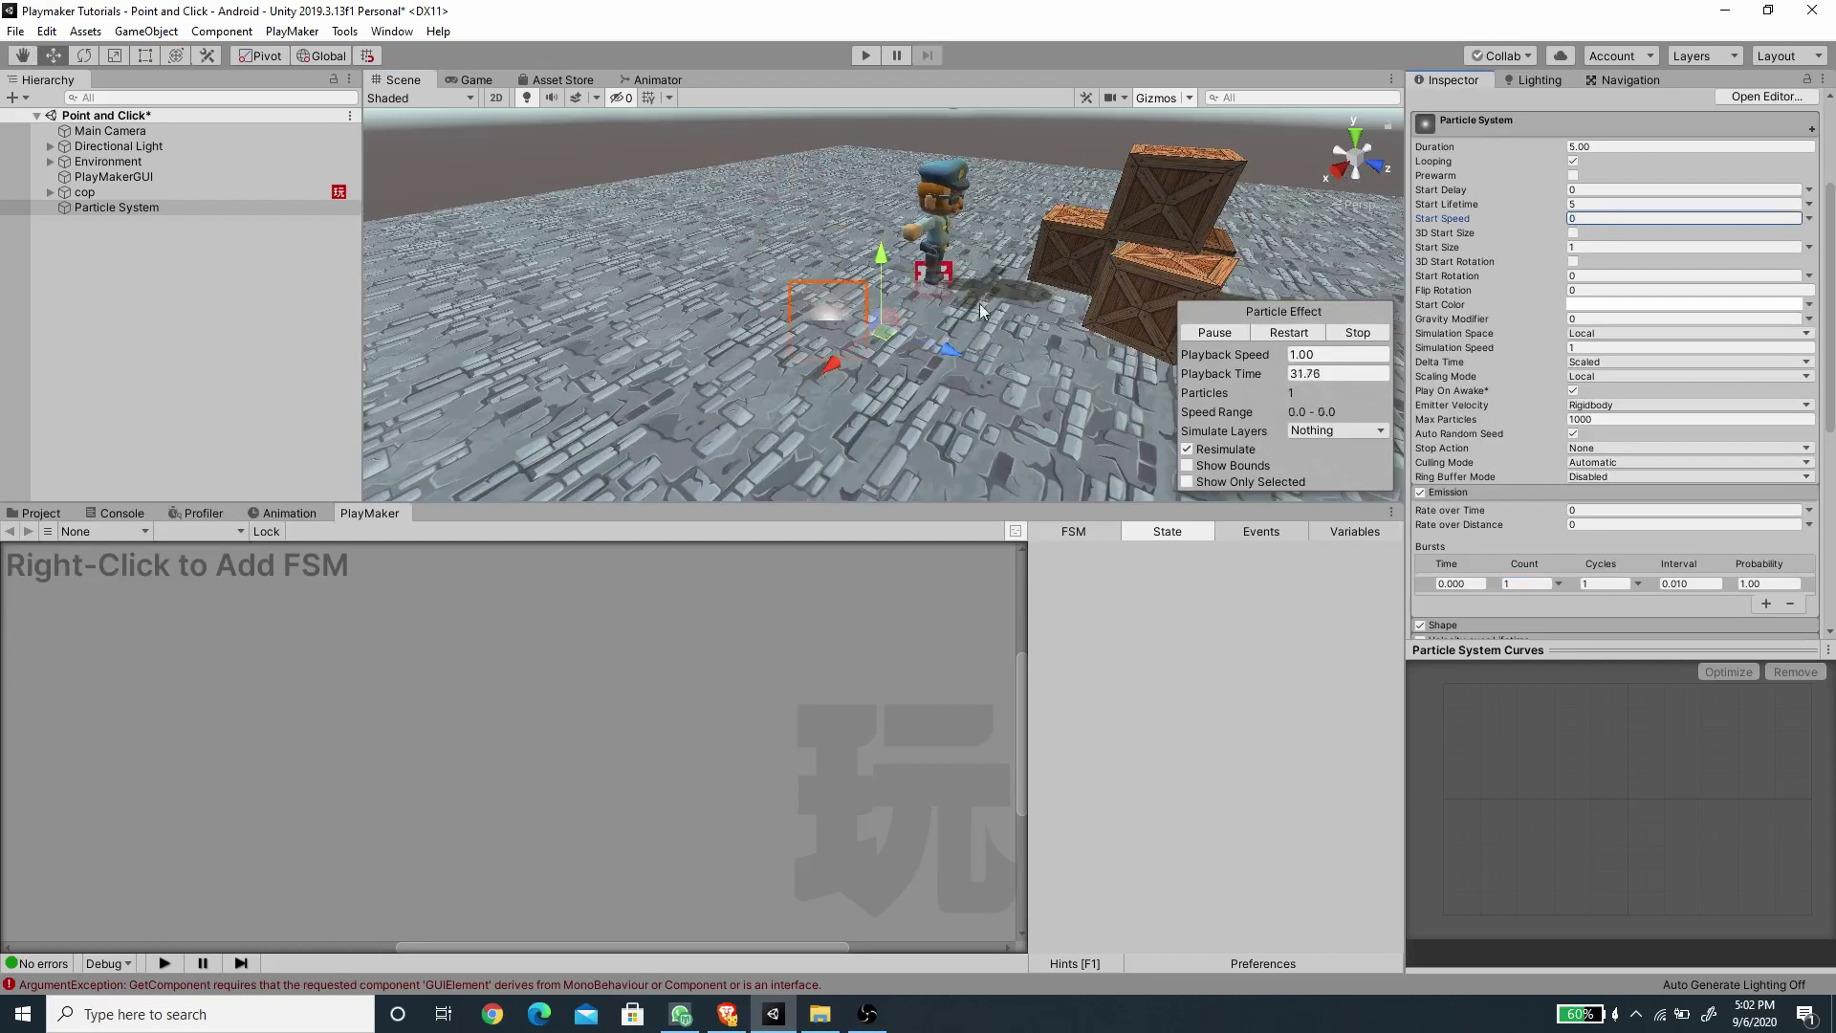
Change the emission shape from Cone to Box with X, Y and Z scale 0.
scroll(979, 302, "up", 3)
scroll(1501, 488, "down", 5)
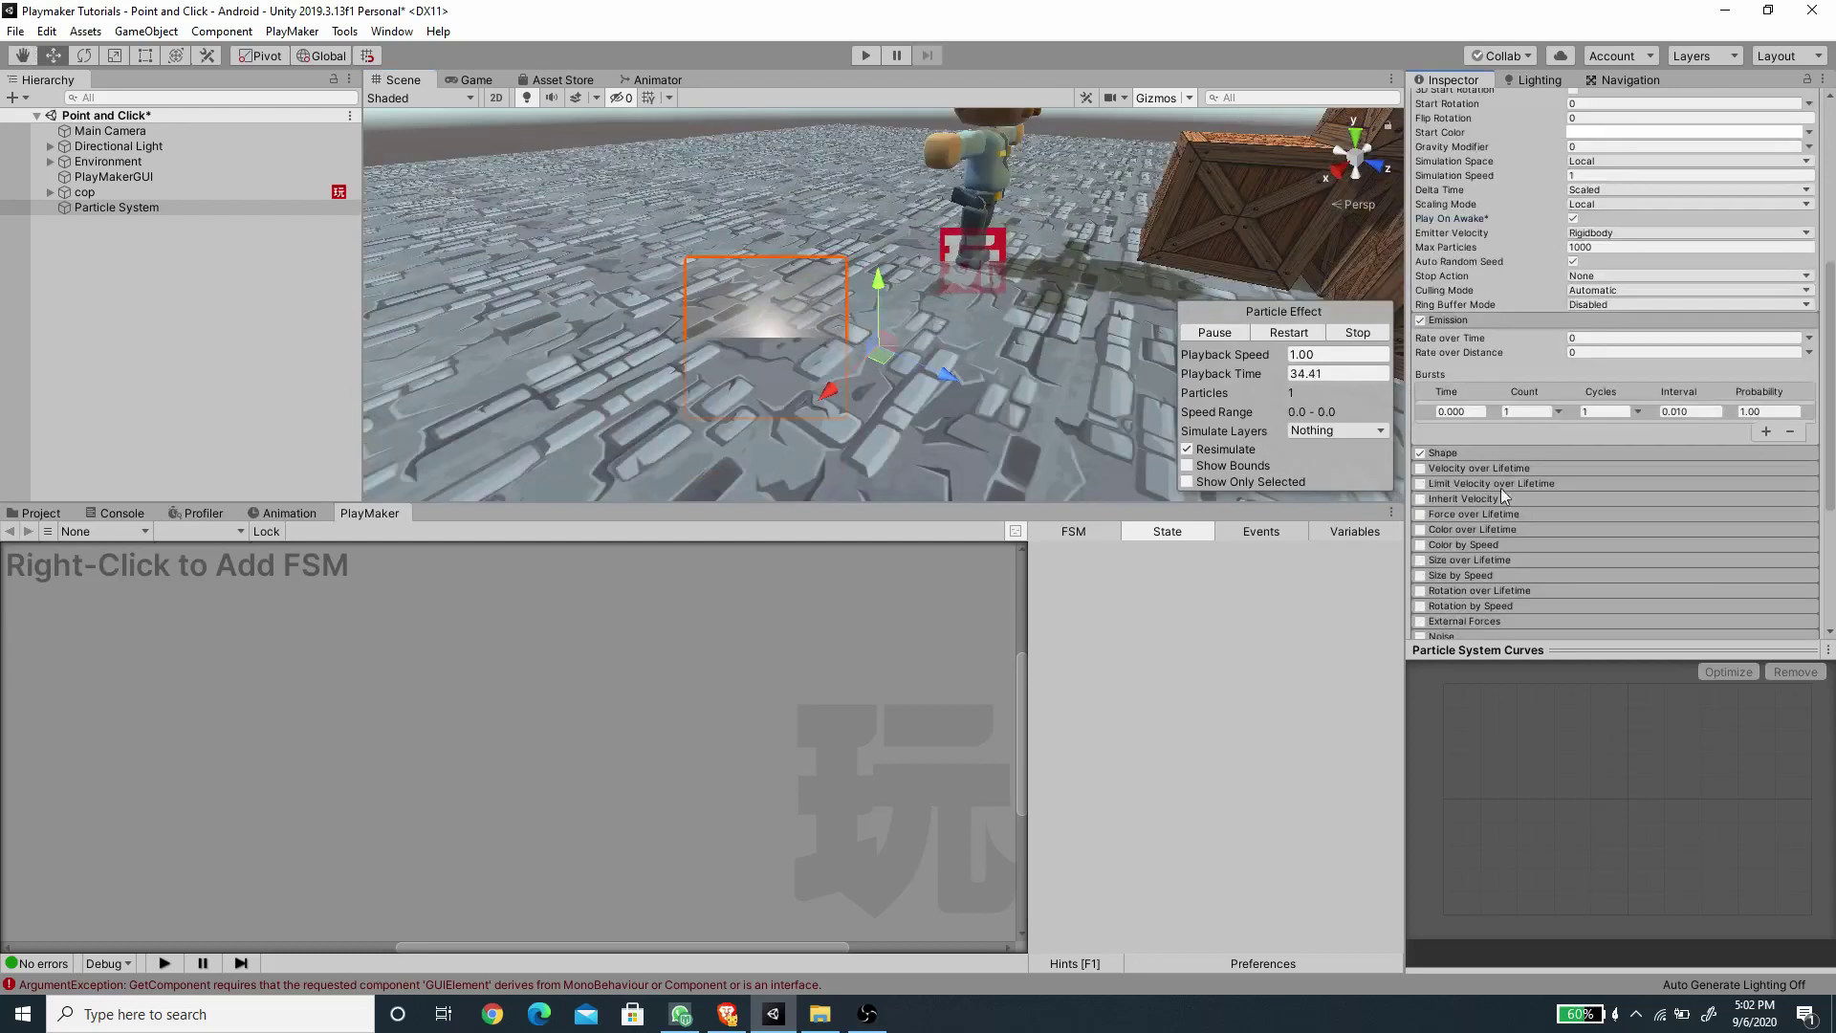
left_click(1481, 453)
left_click(1593, 473)
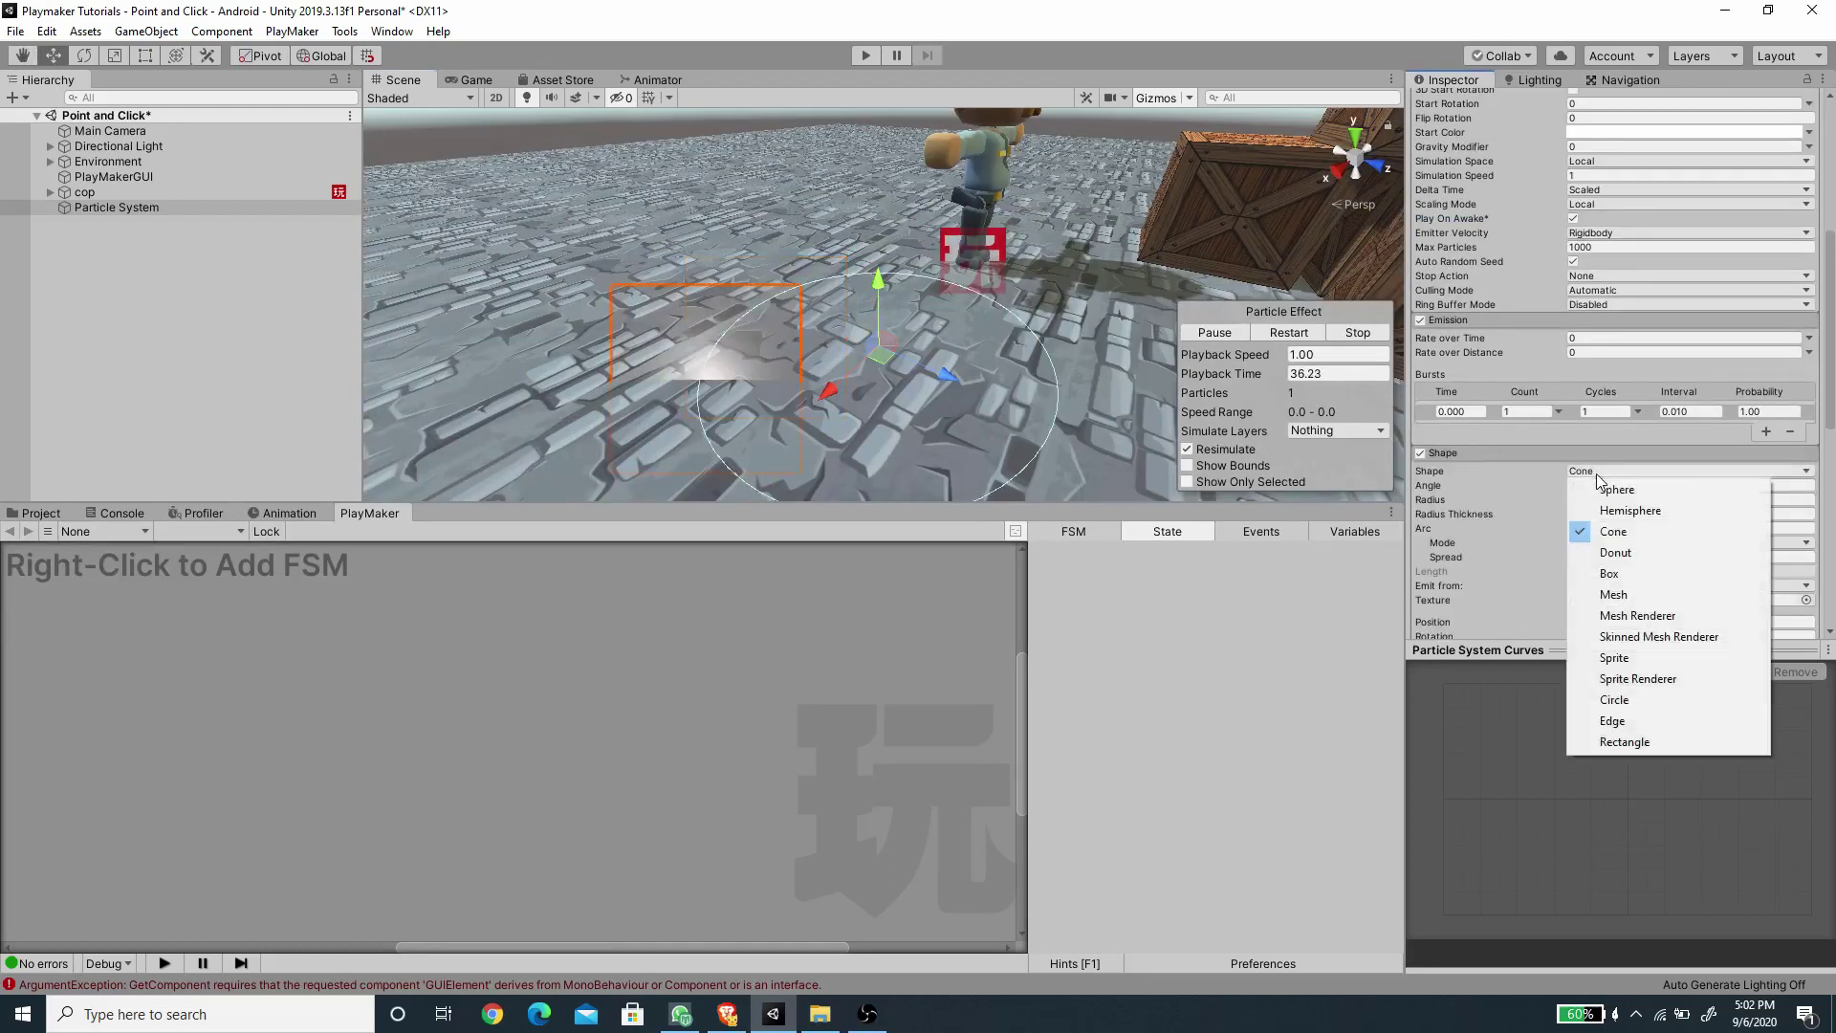
left_click(1626, 574)
left_click(1626, 551)
type("0")
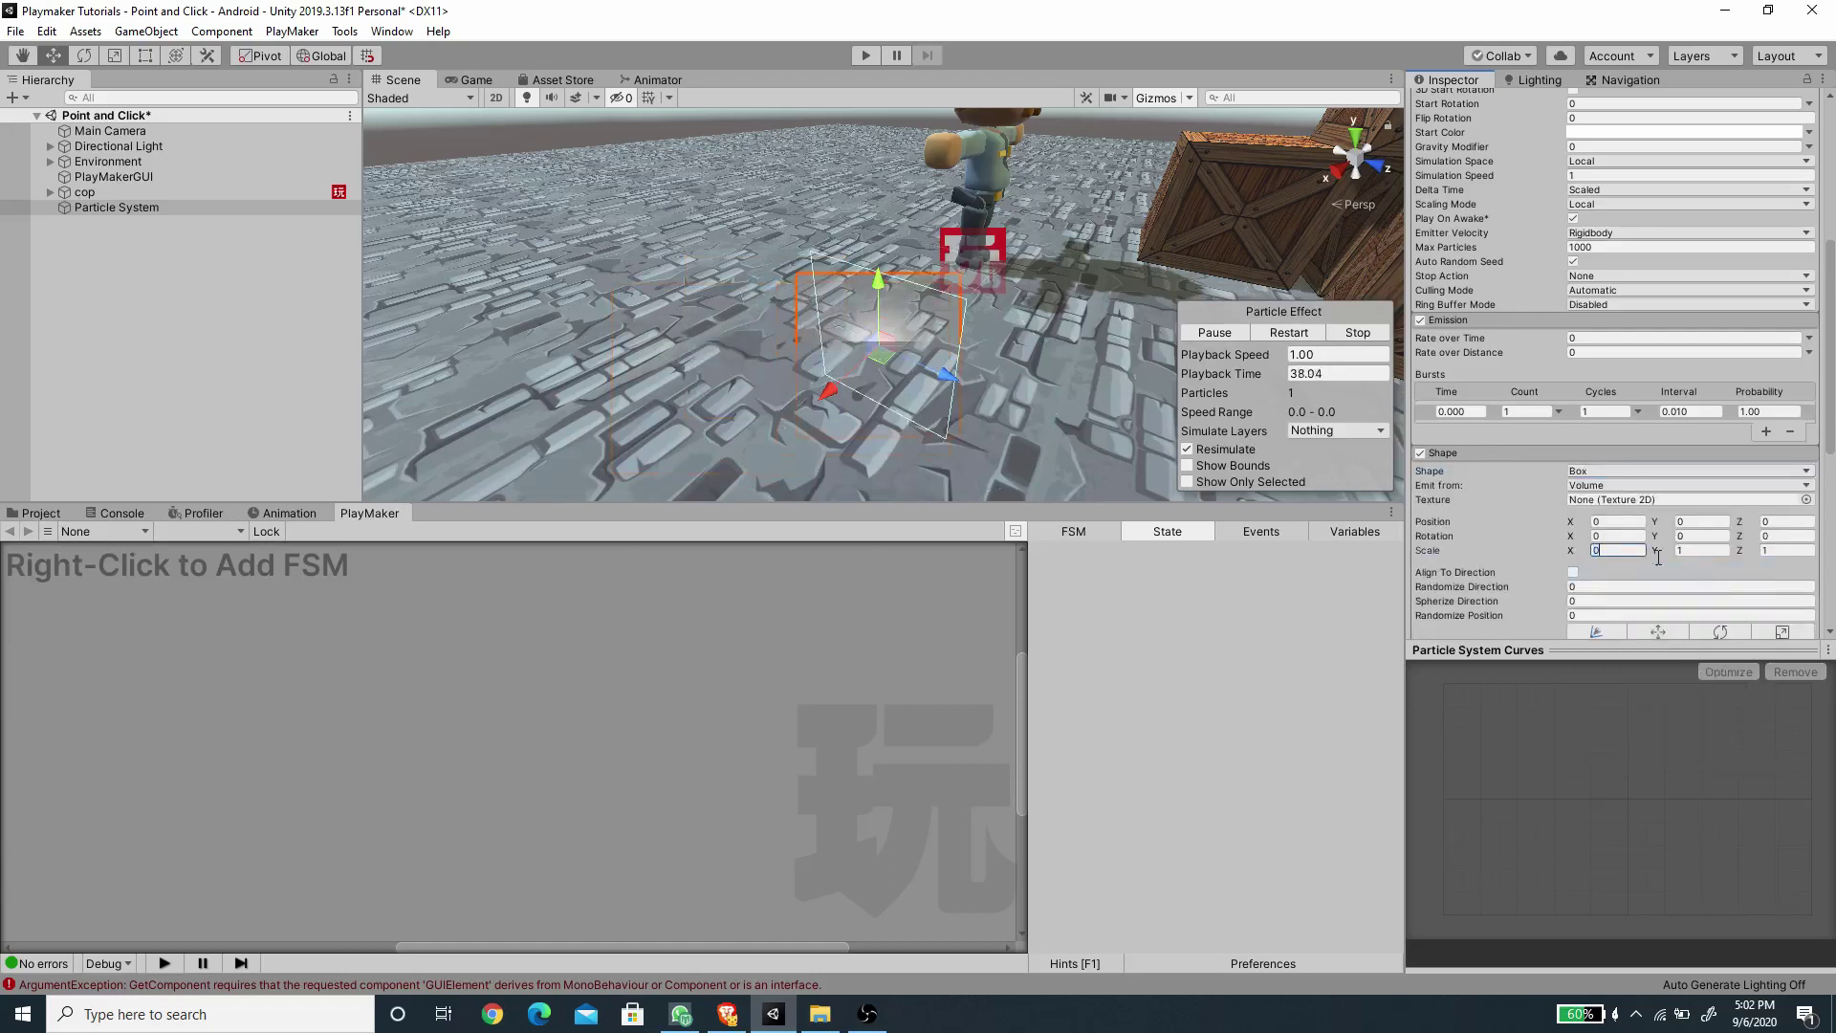
left_click(1713, 554)
type("0")
key("Tab")
type("0")
scroll(1487, 459, "down", 3)
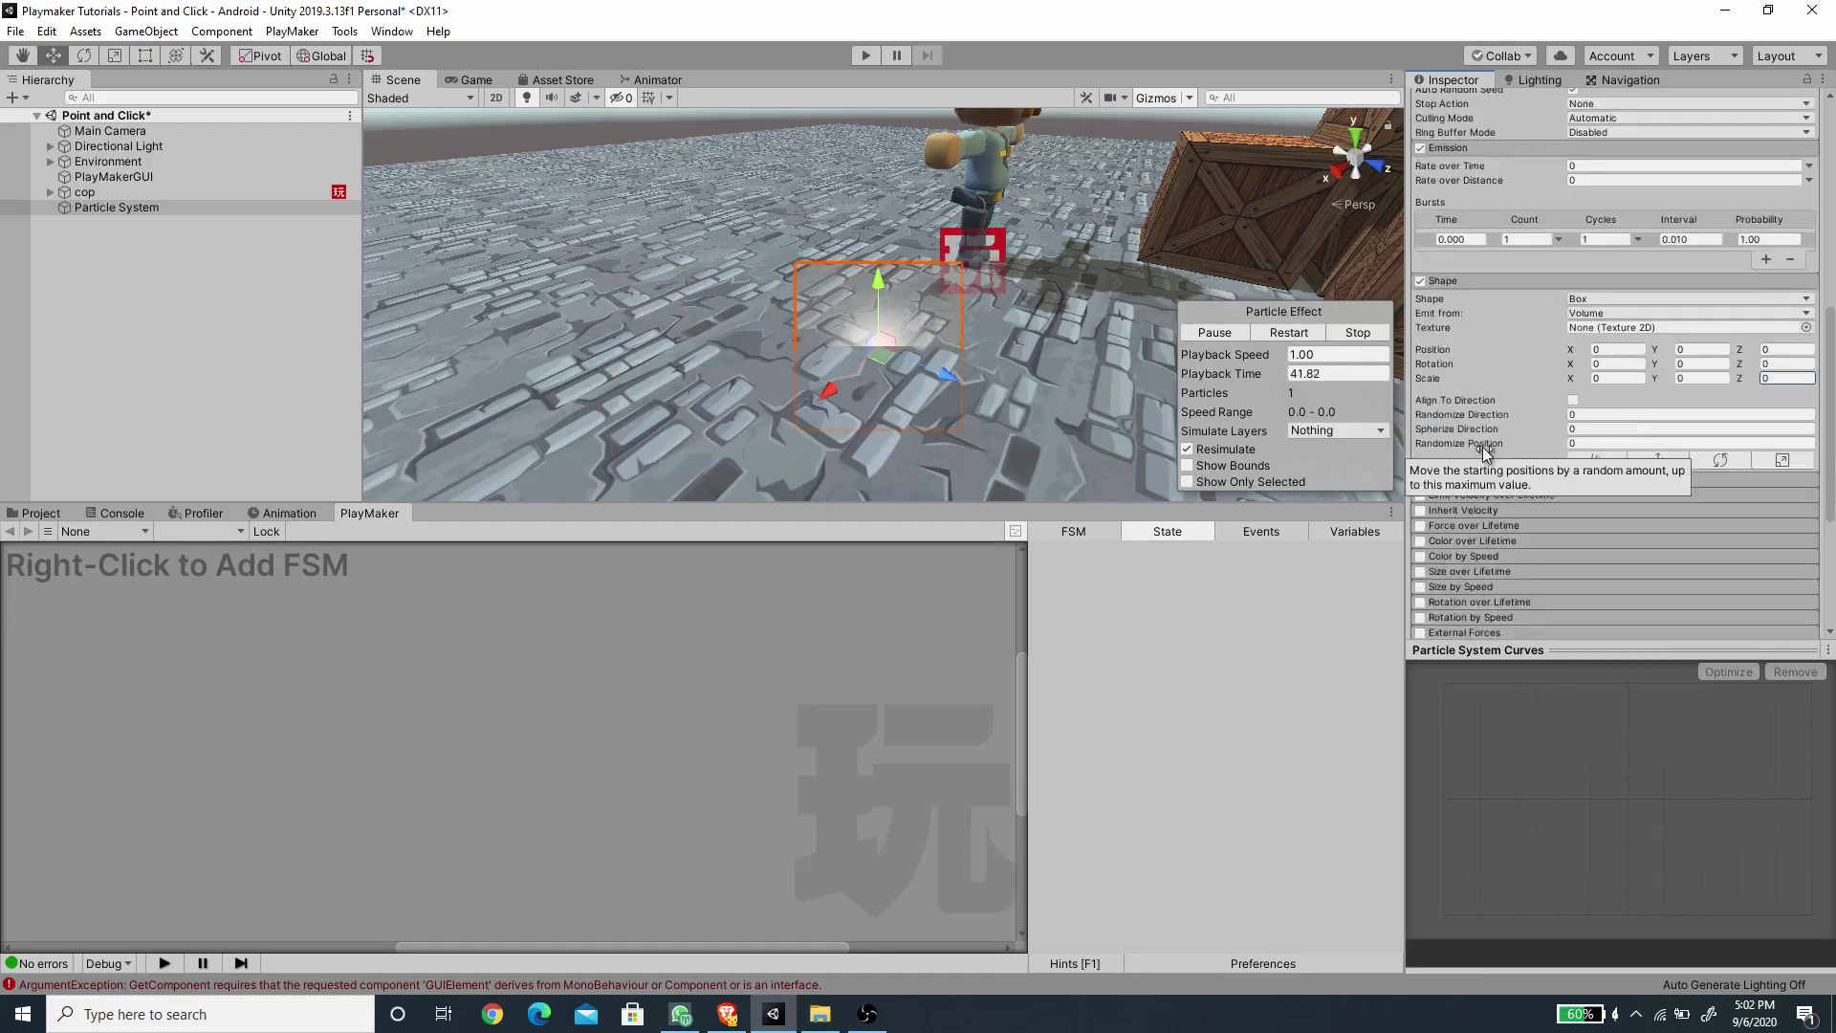
left_click(1494, 280)
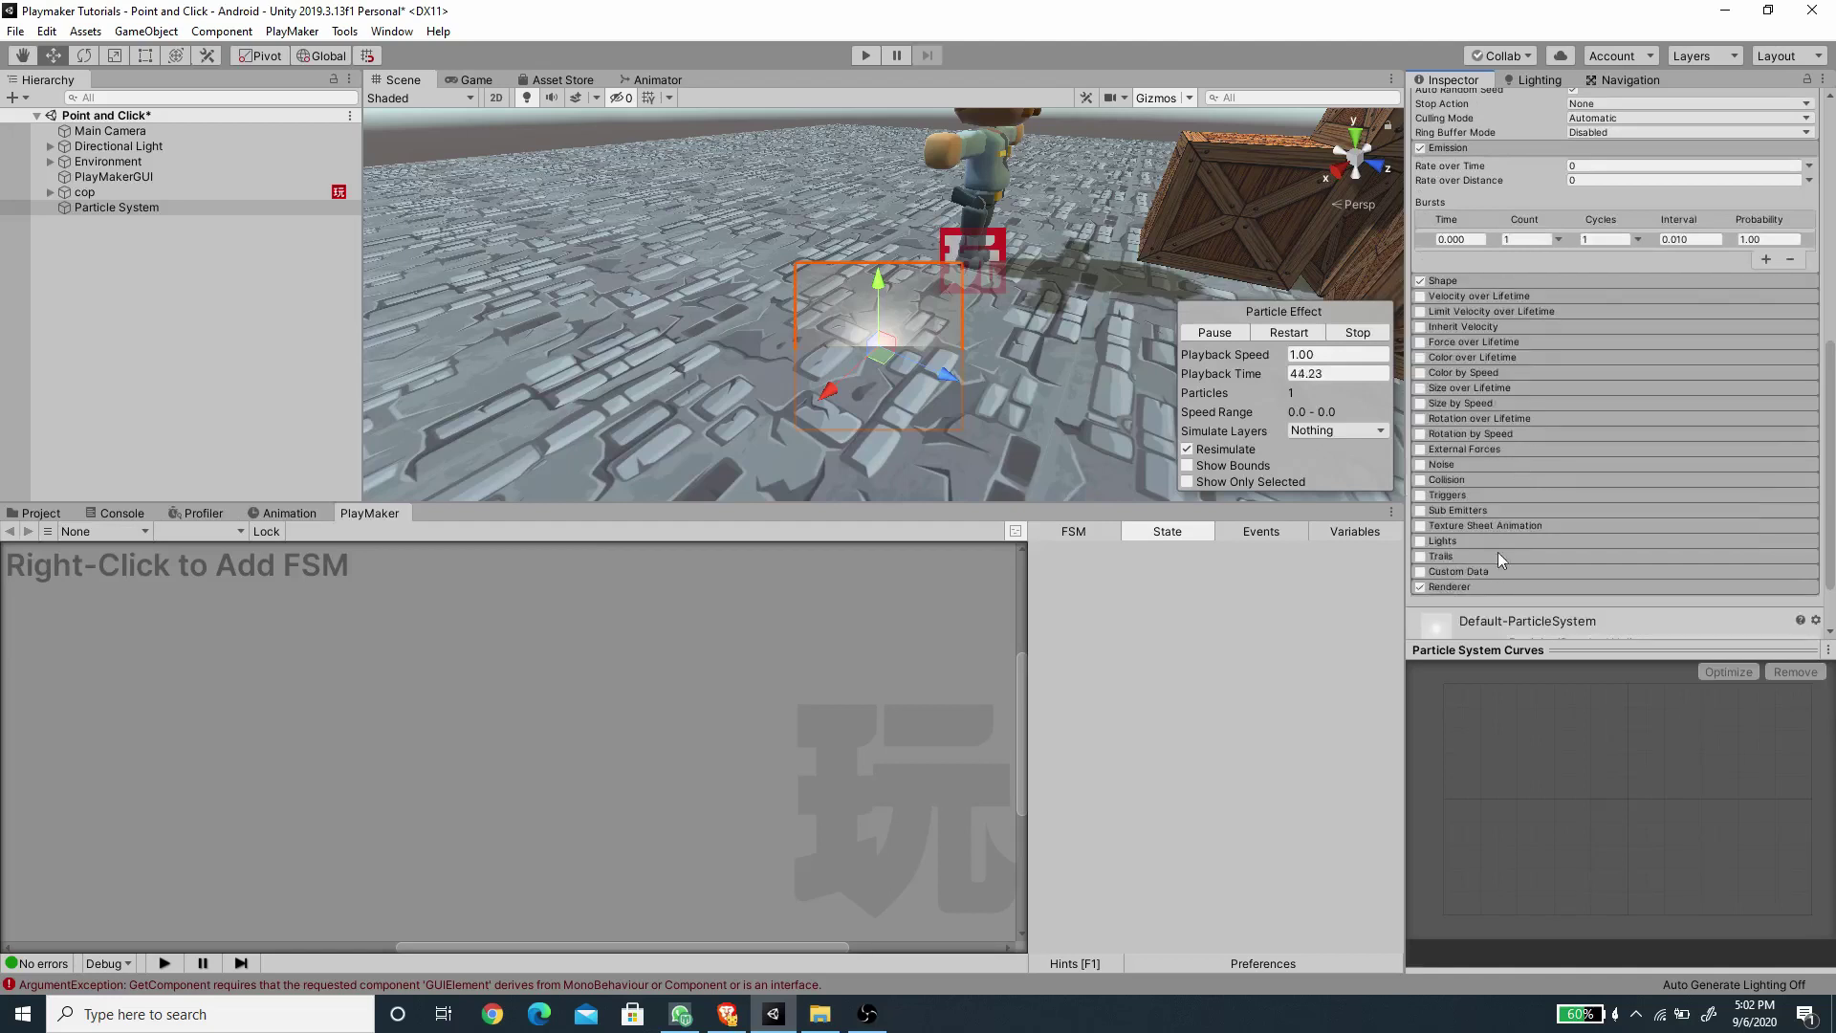
left_click(1496, 588)
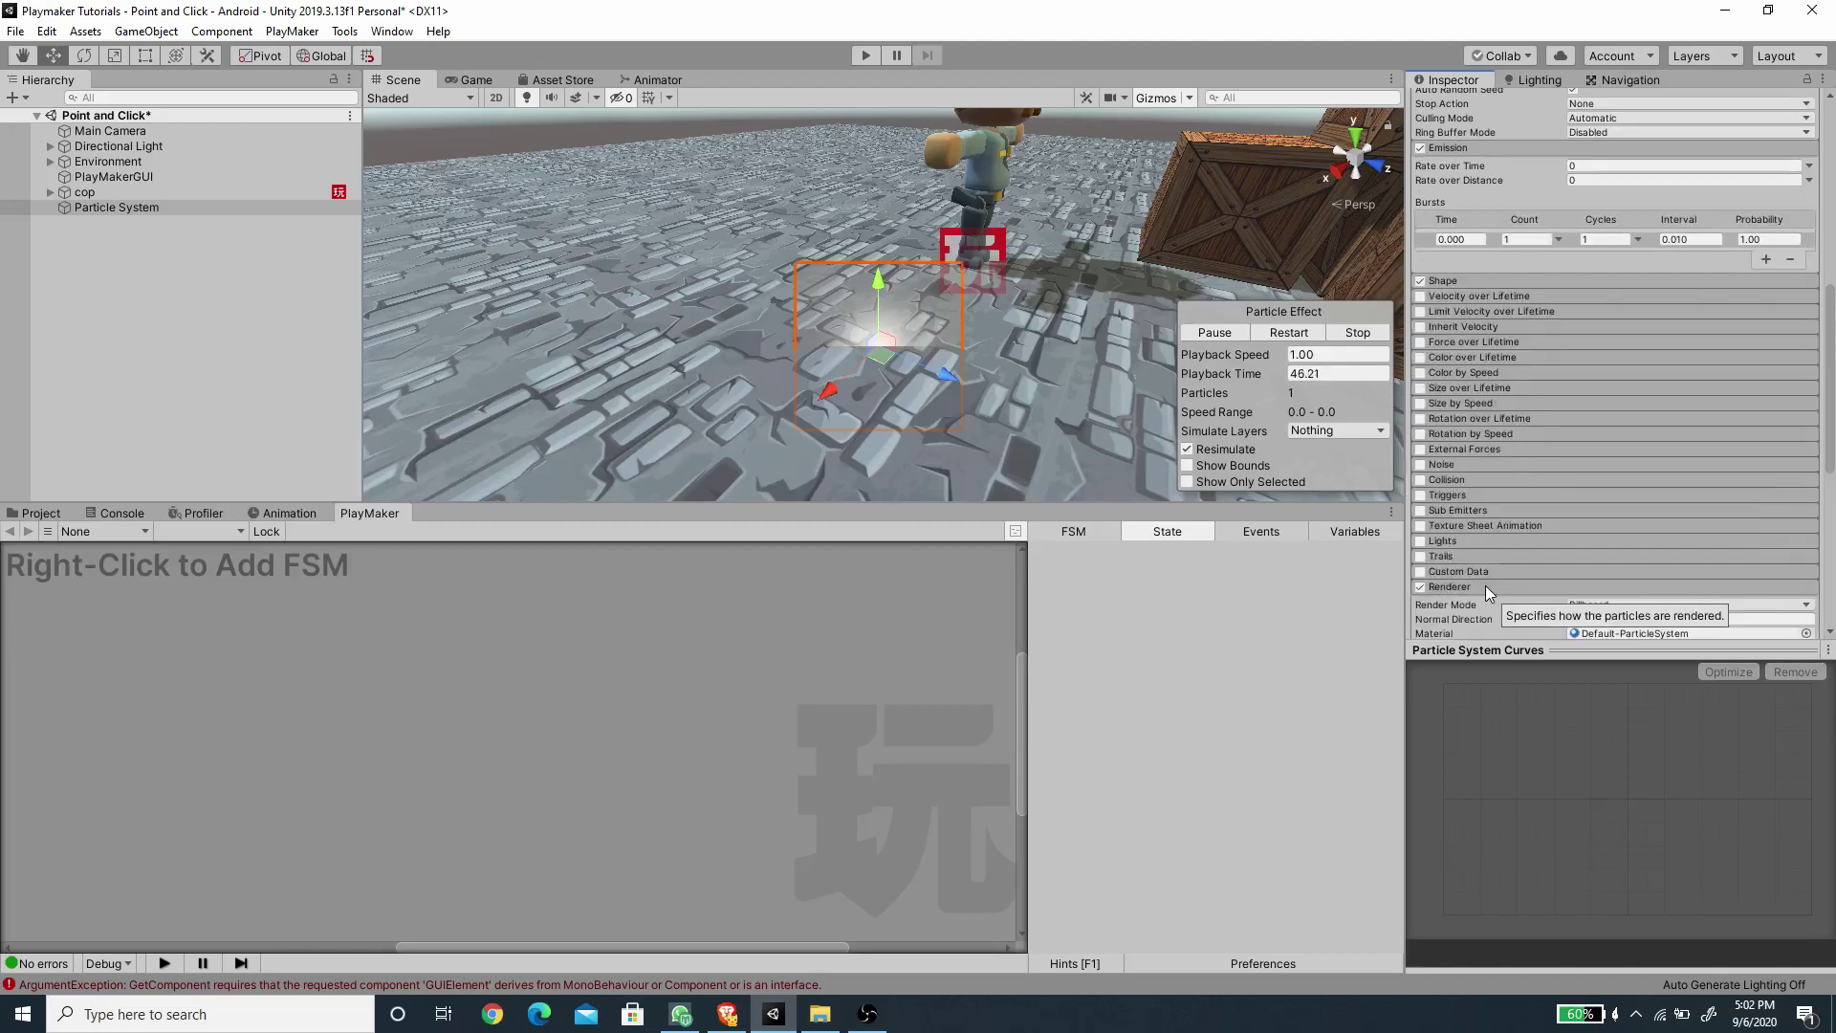
Set the Renderer's Render Mode to Horizontal Billboard.
scroll(1552, 505, "down", 8)
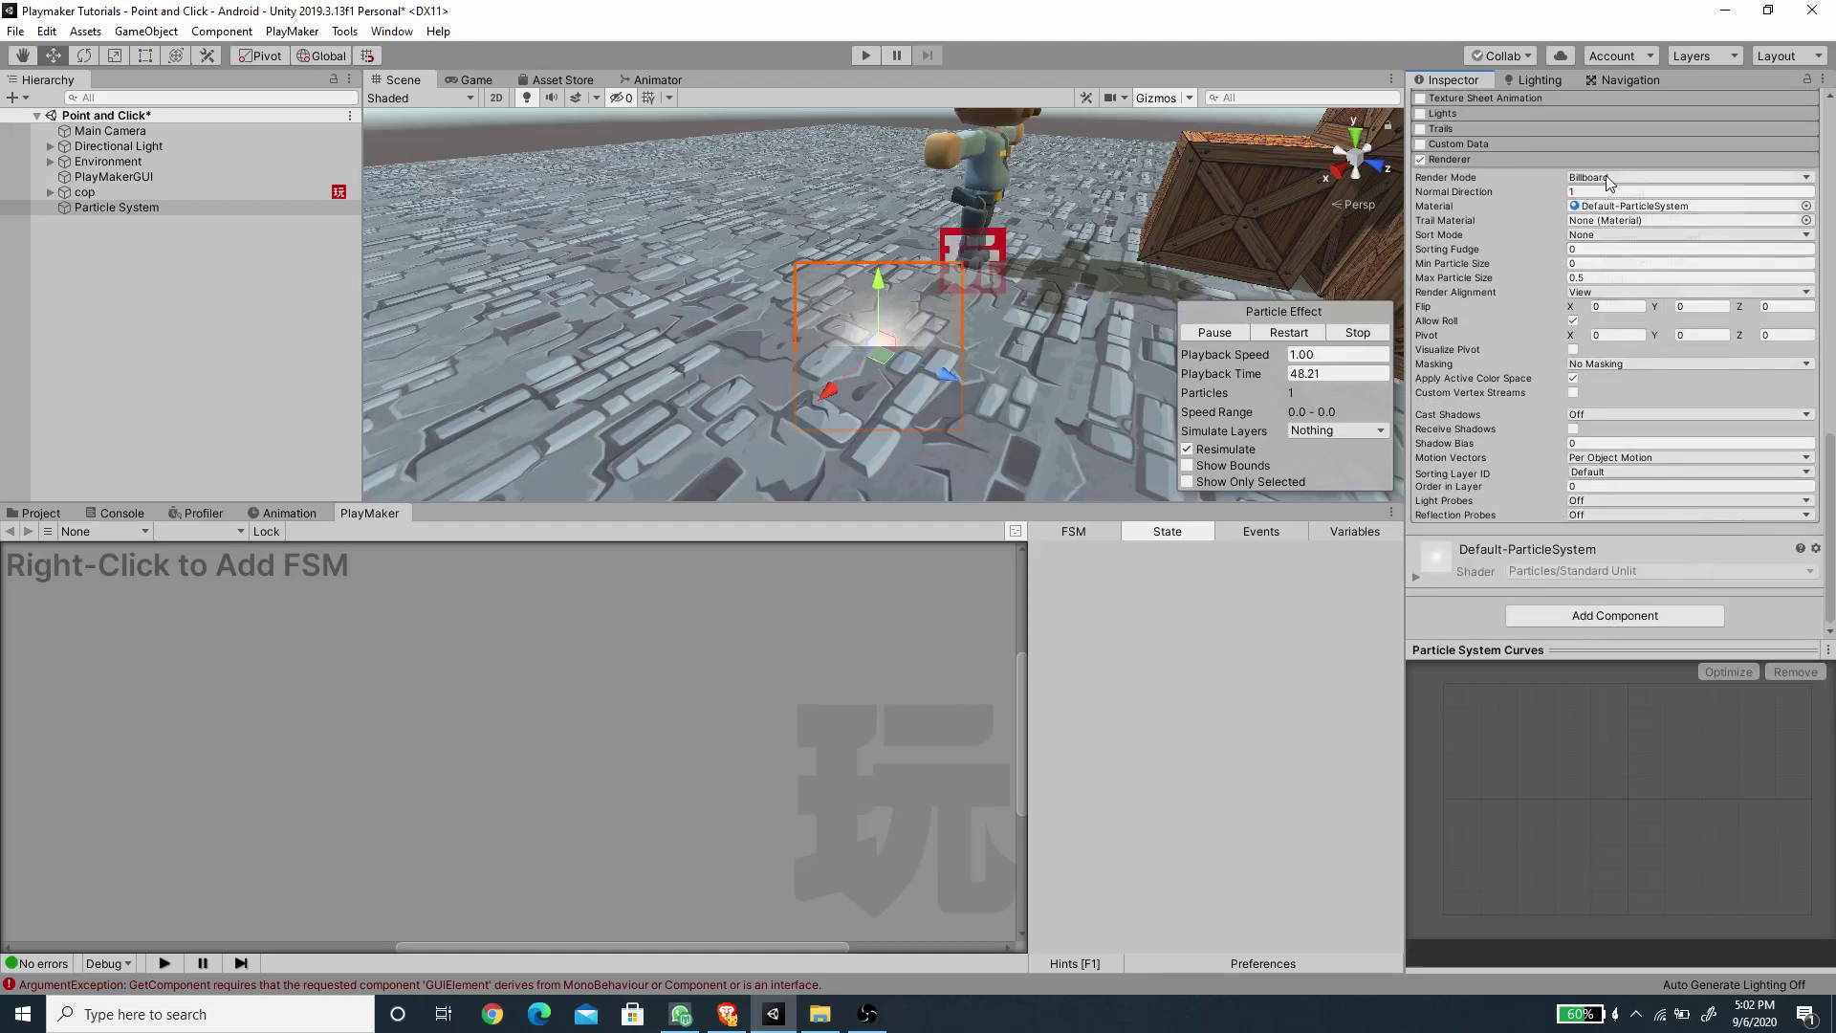
left_click(1613, 178)
left_click(1641, 238)
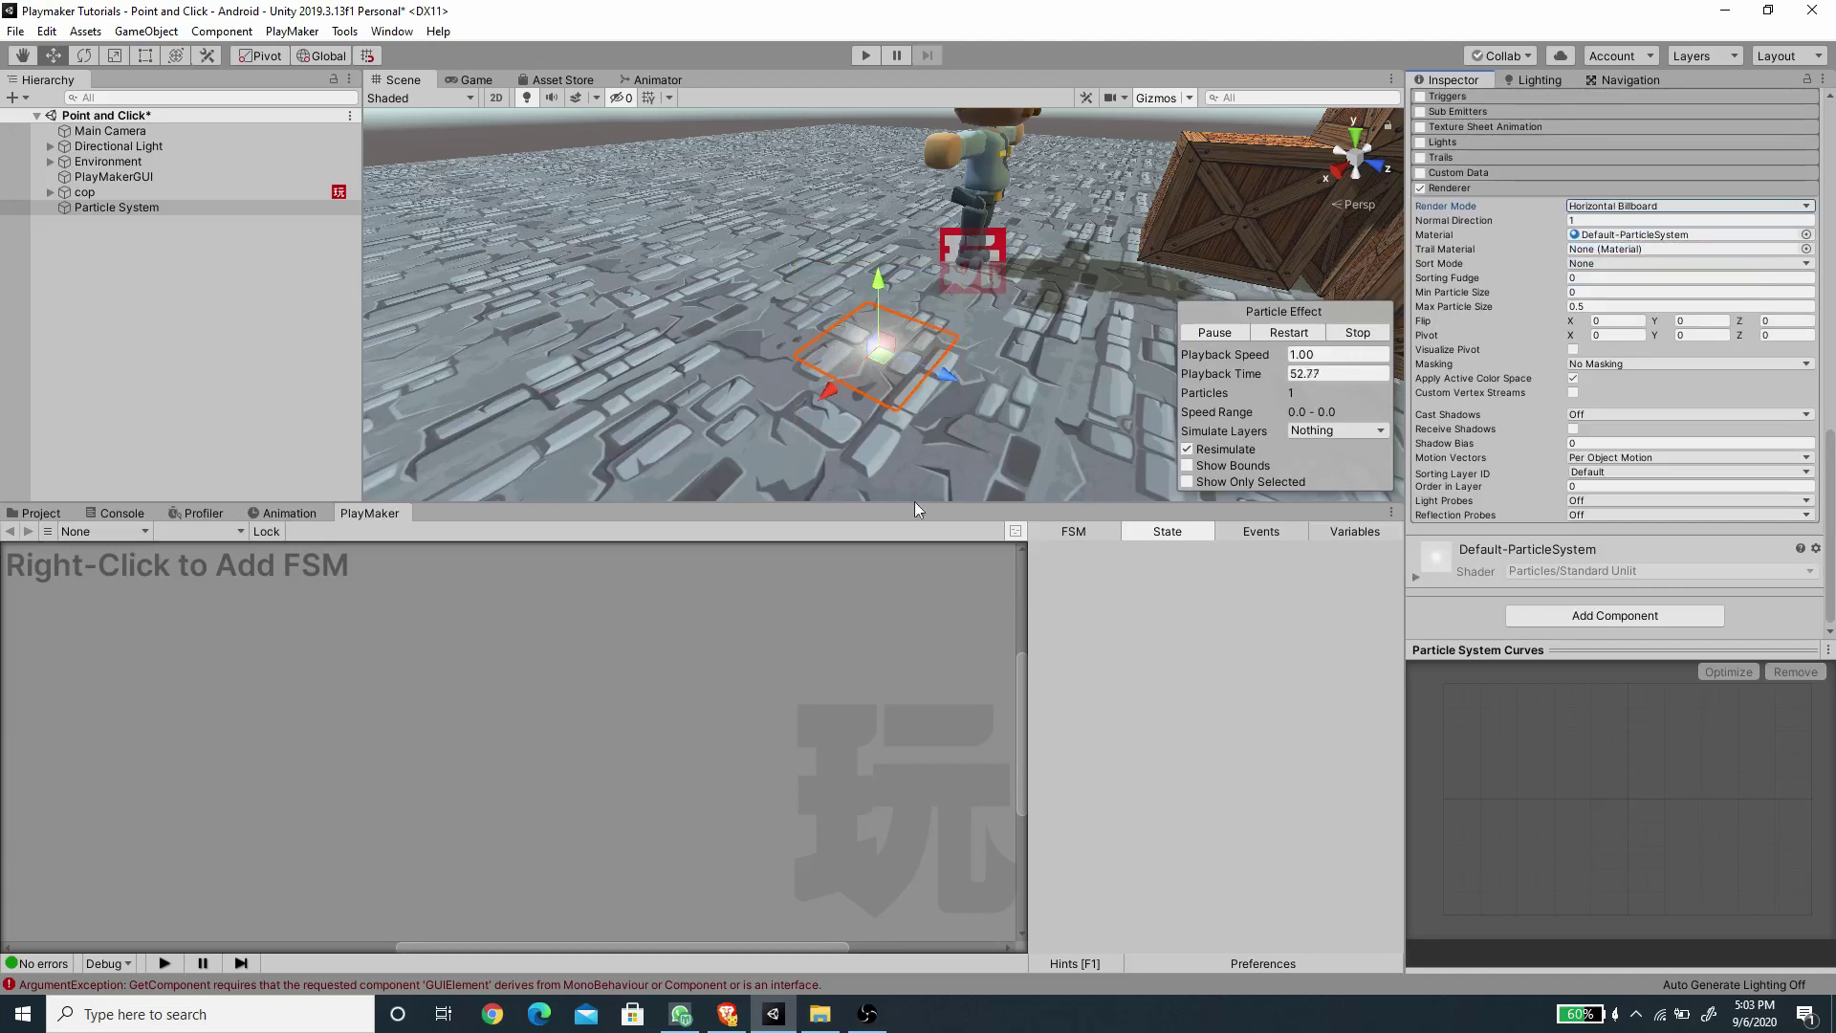
Assign the green ring Target material from Textures to the Renderer's Material slot.
left_click(34, 513)
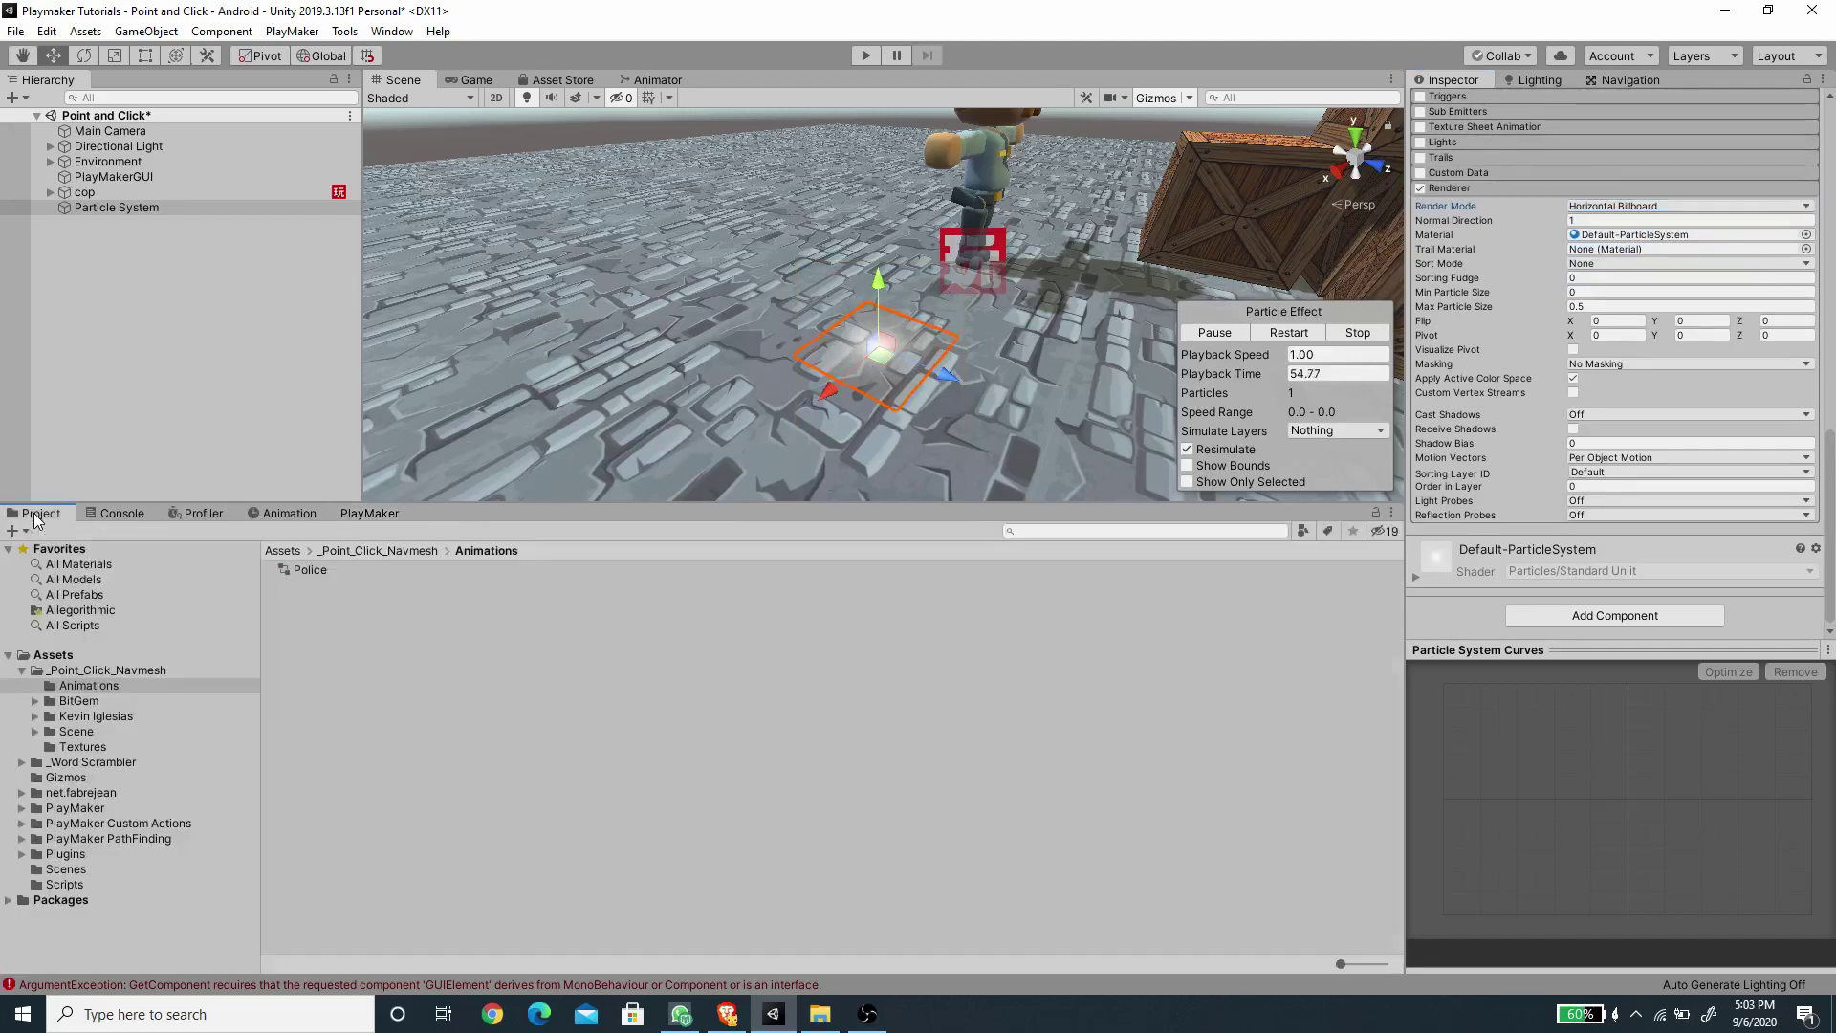
left_click(95, 750)
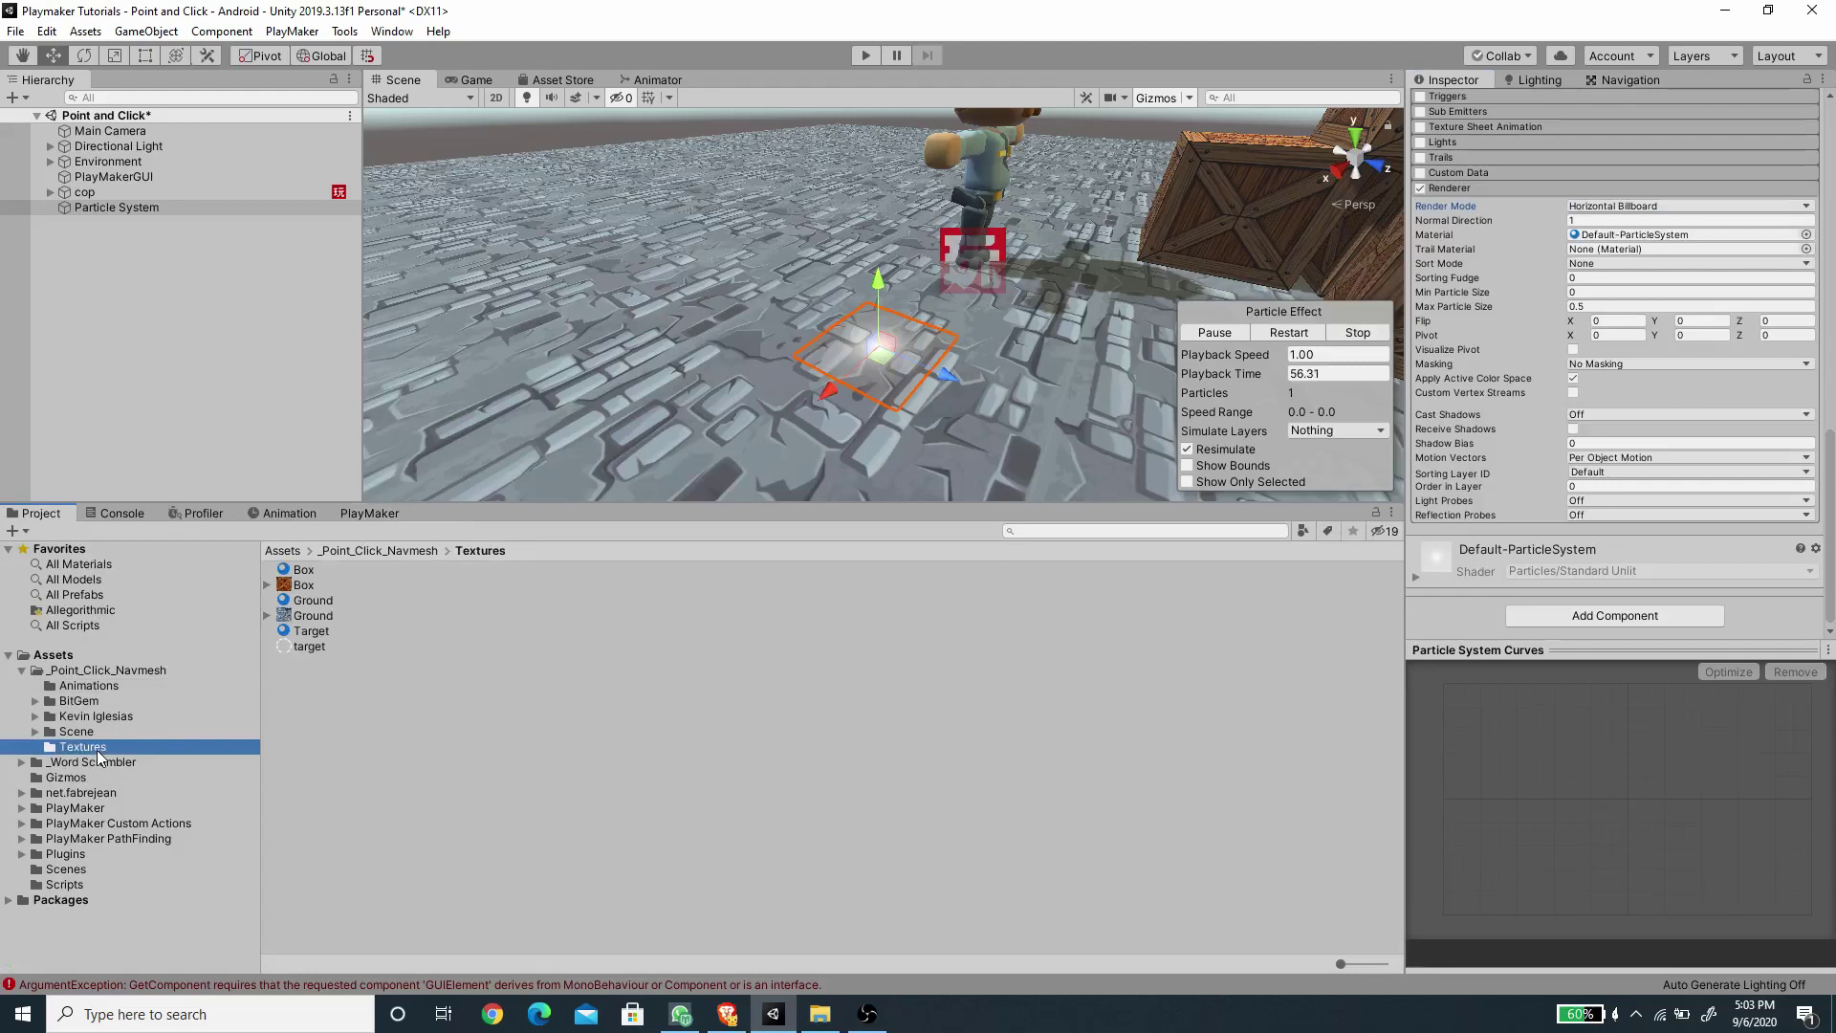
left_click(304, 650)
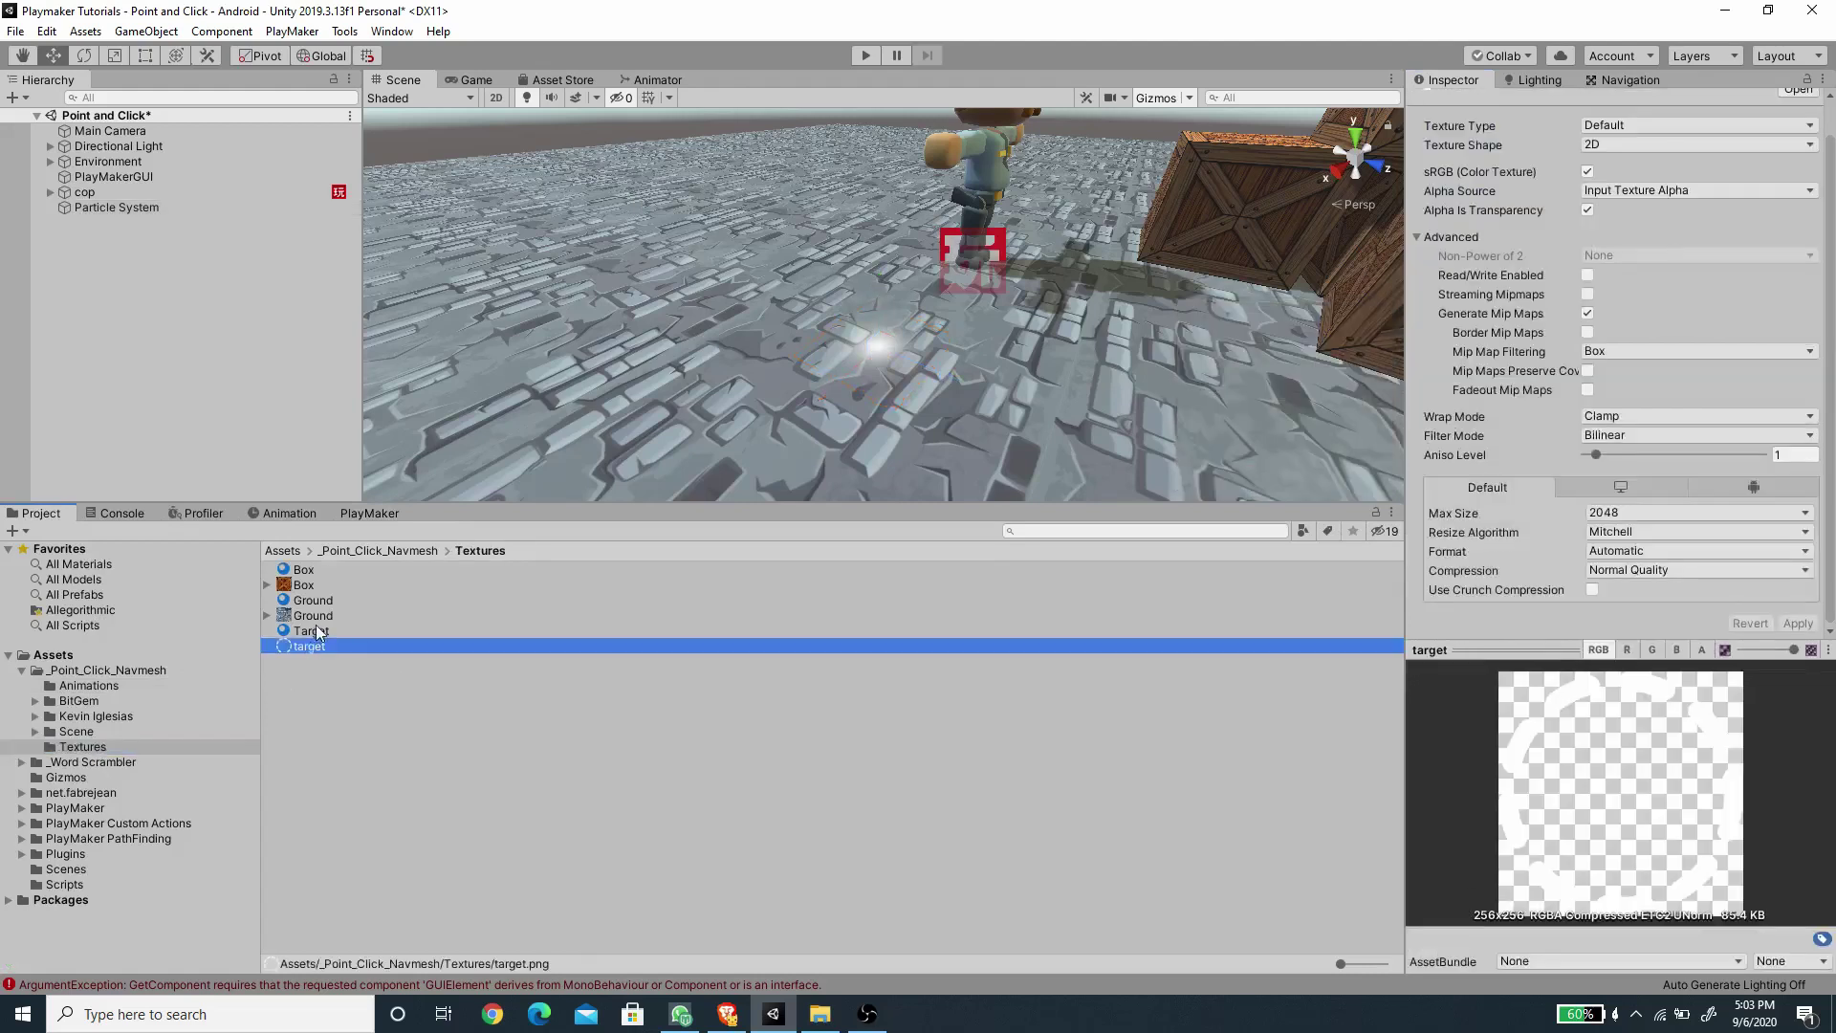
left_click(312, 632)
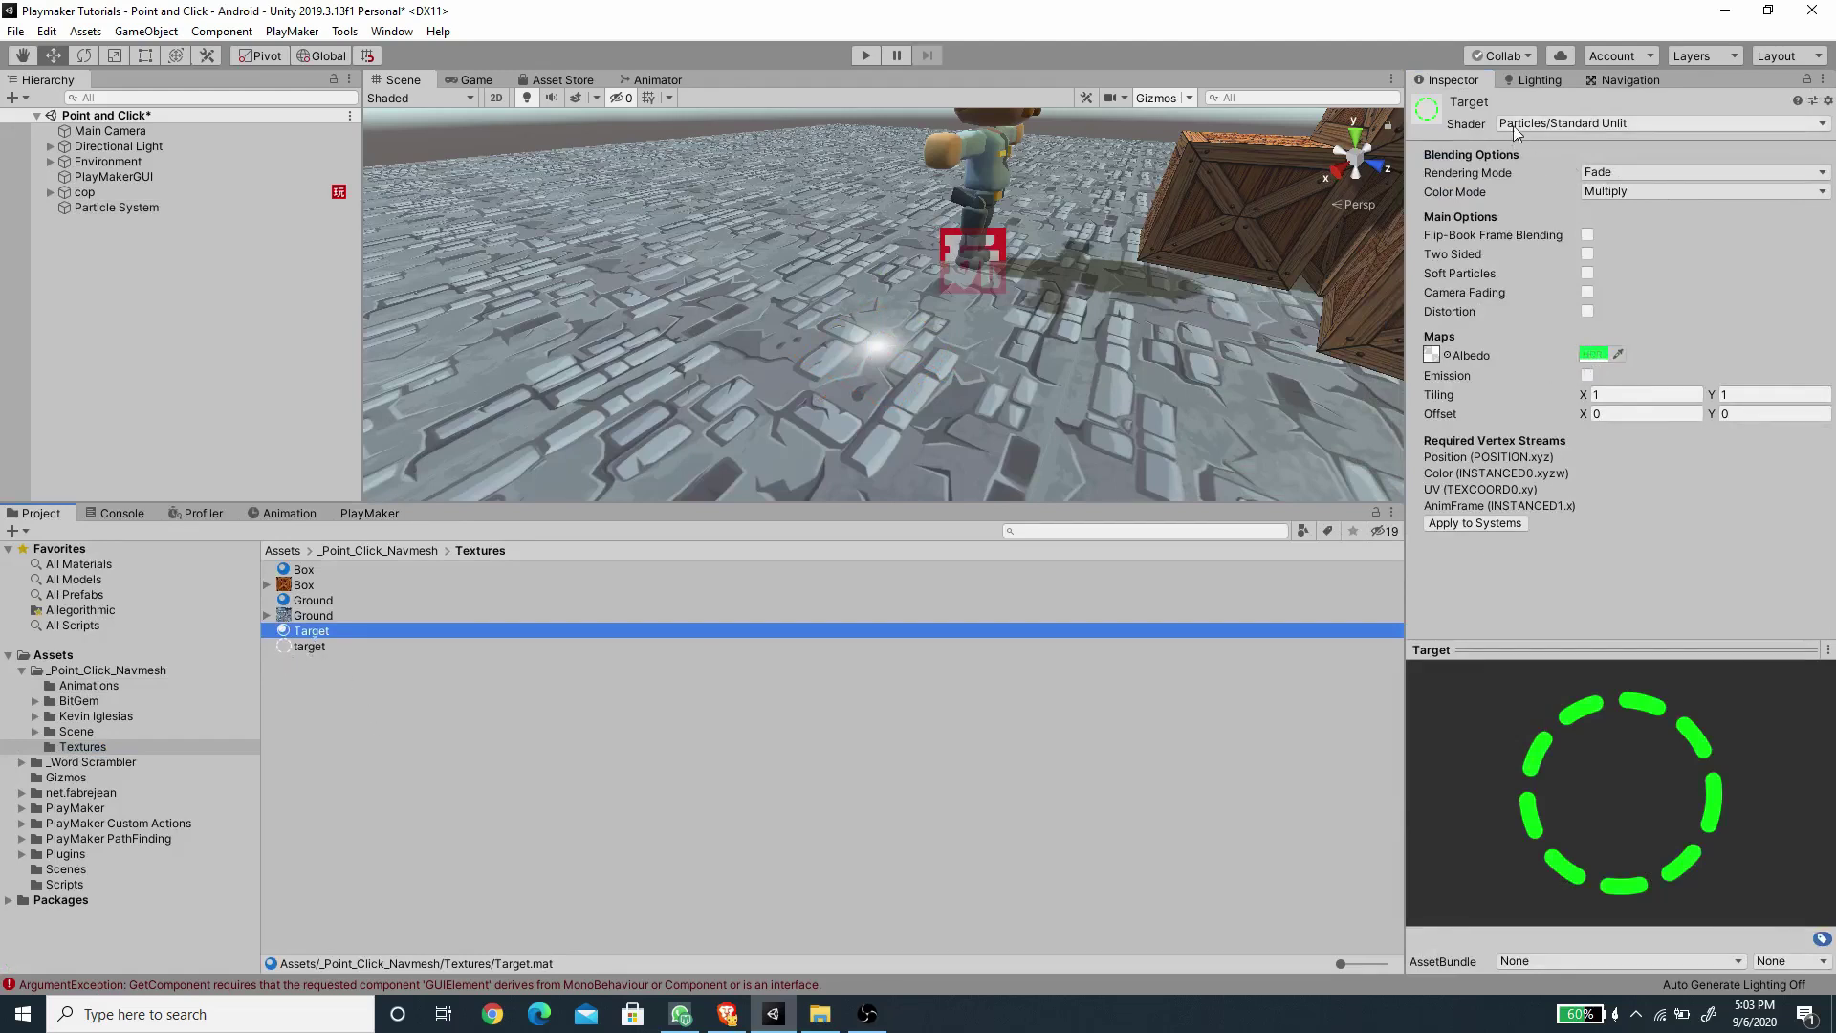
left_click(105, 208)
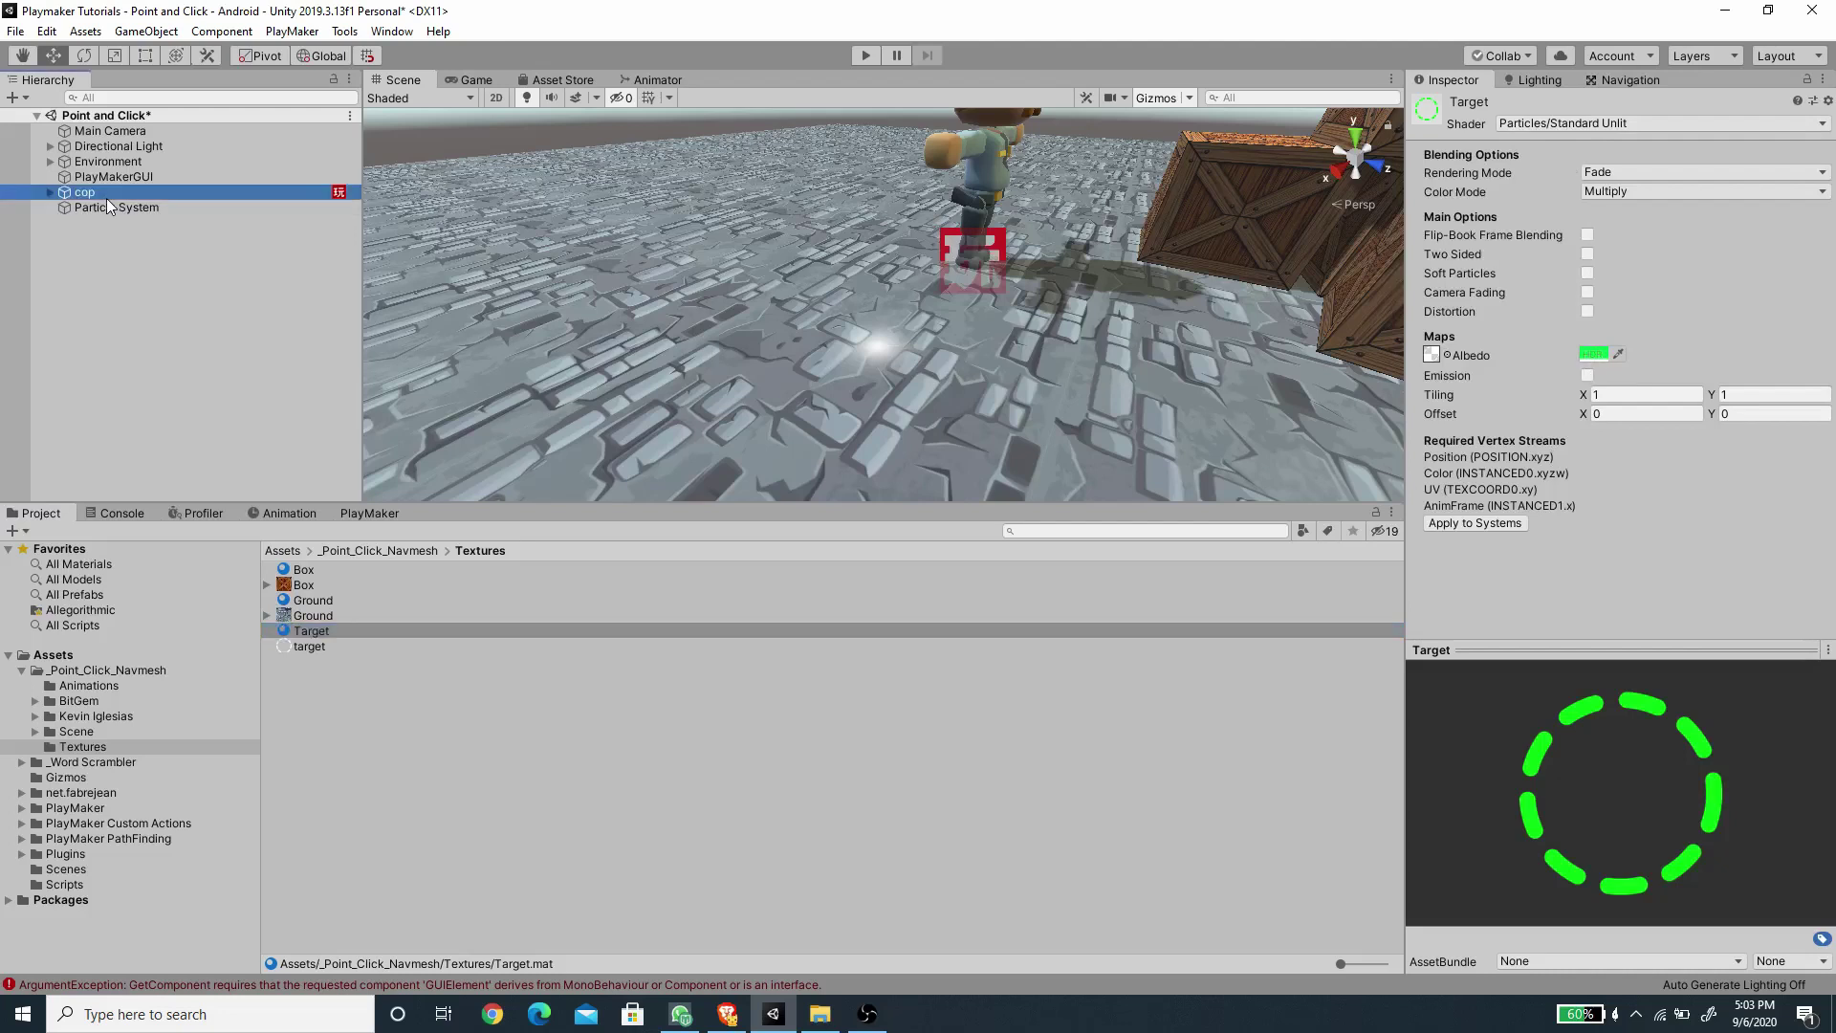
scroll(1540, 570, "down", 10)
left_click_drag(316, 636, 1626, 237)
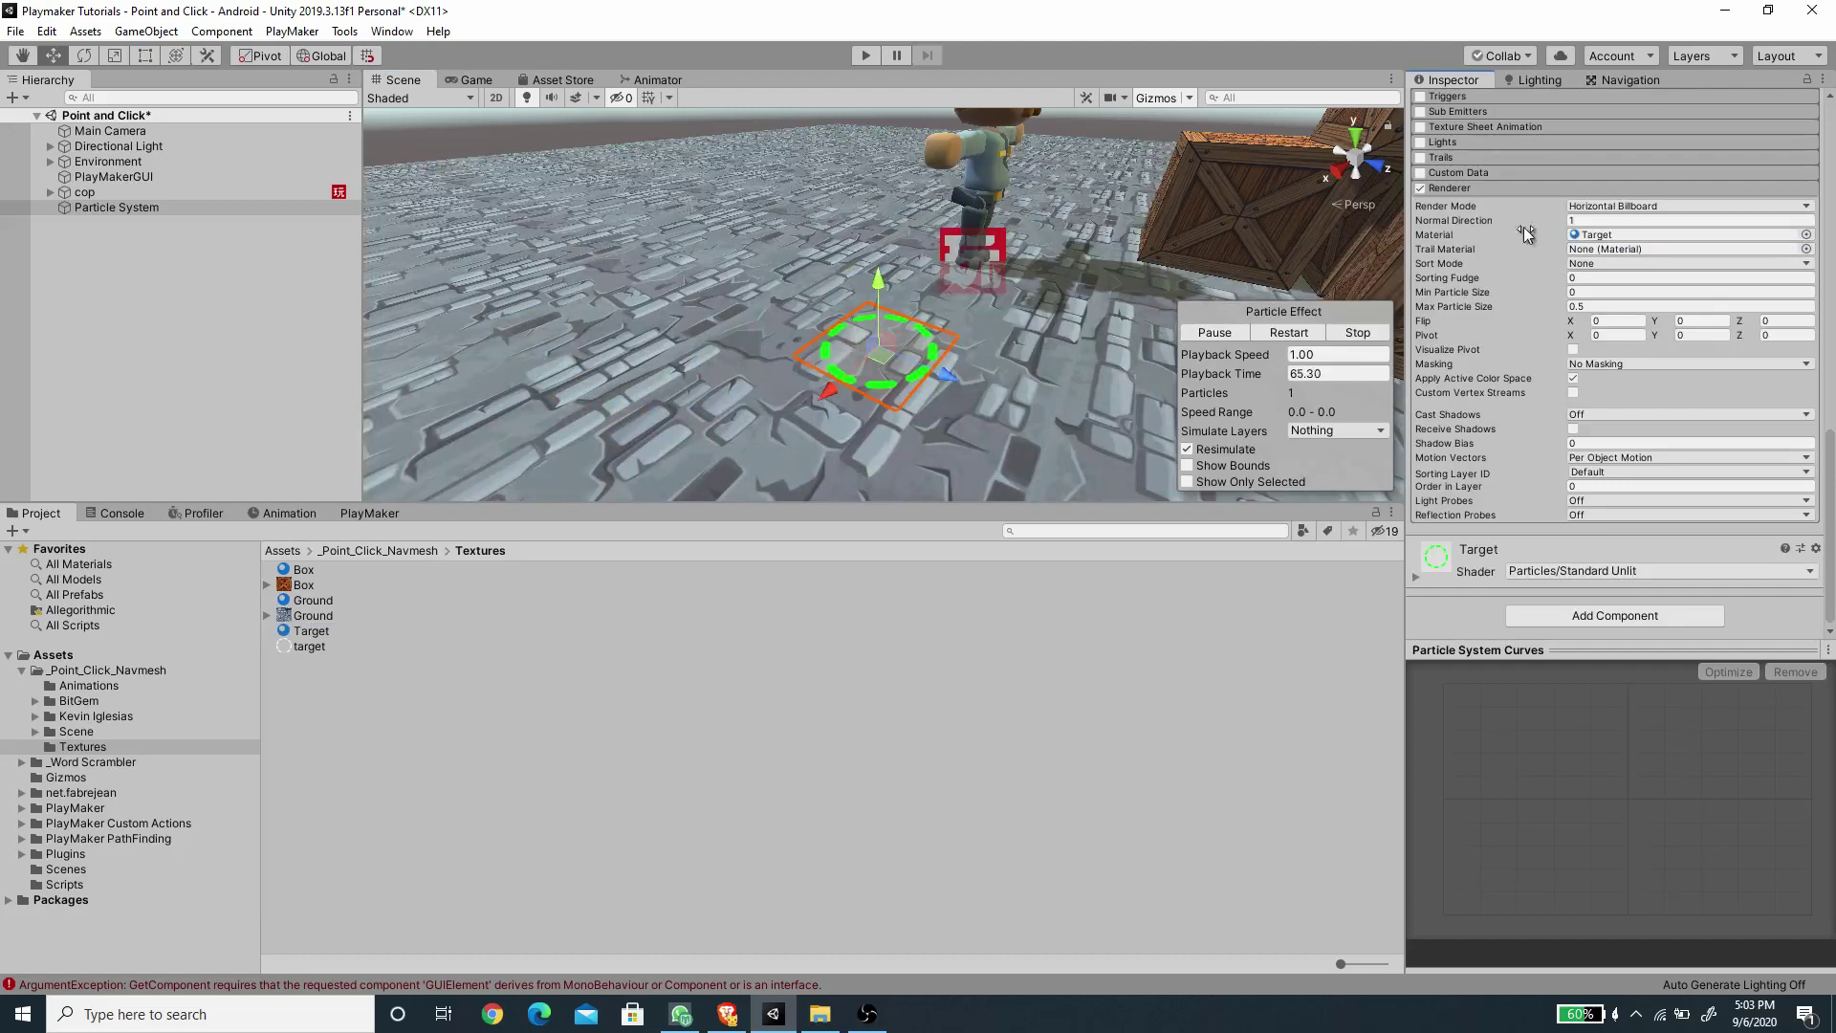
scroll(1551, 421, "up", 4)
Enable the Rotation over Lifetime and Color over Lifetime modules.
left_click(1484, 532)
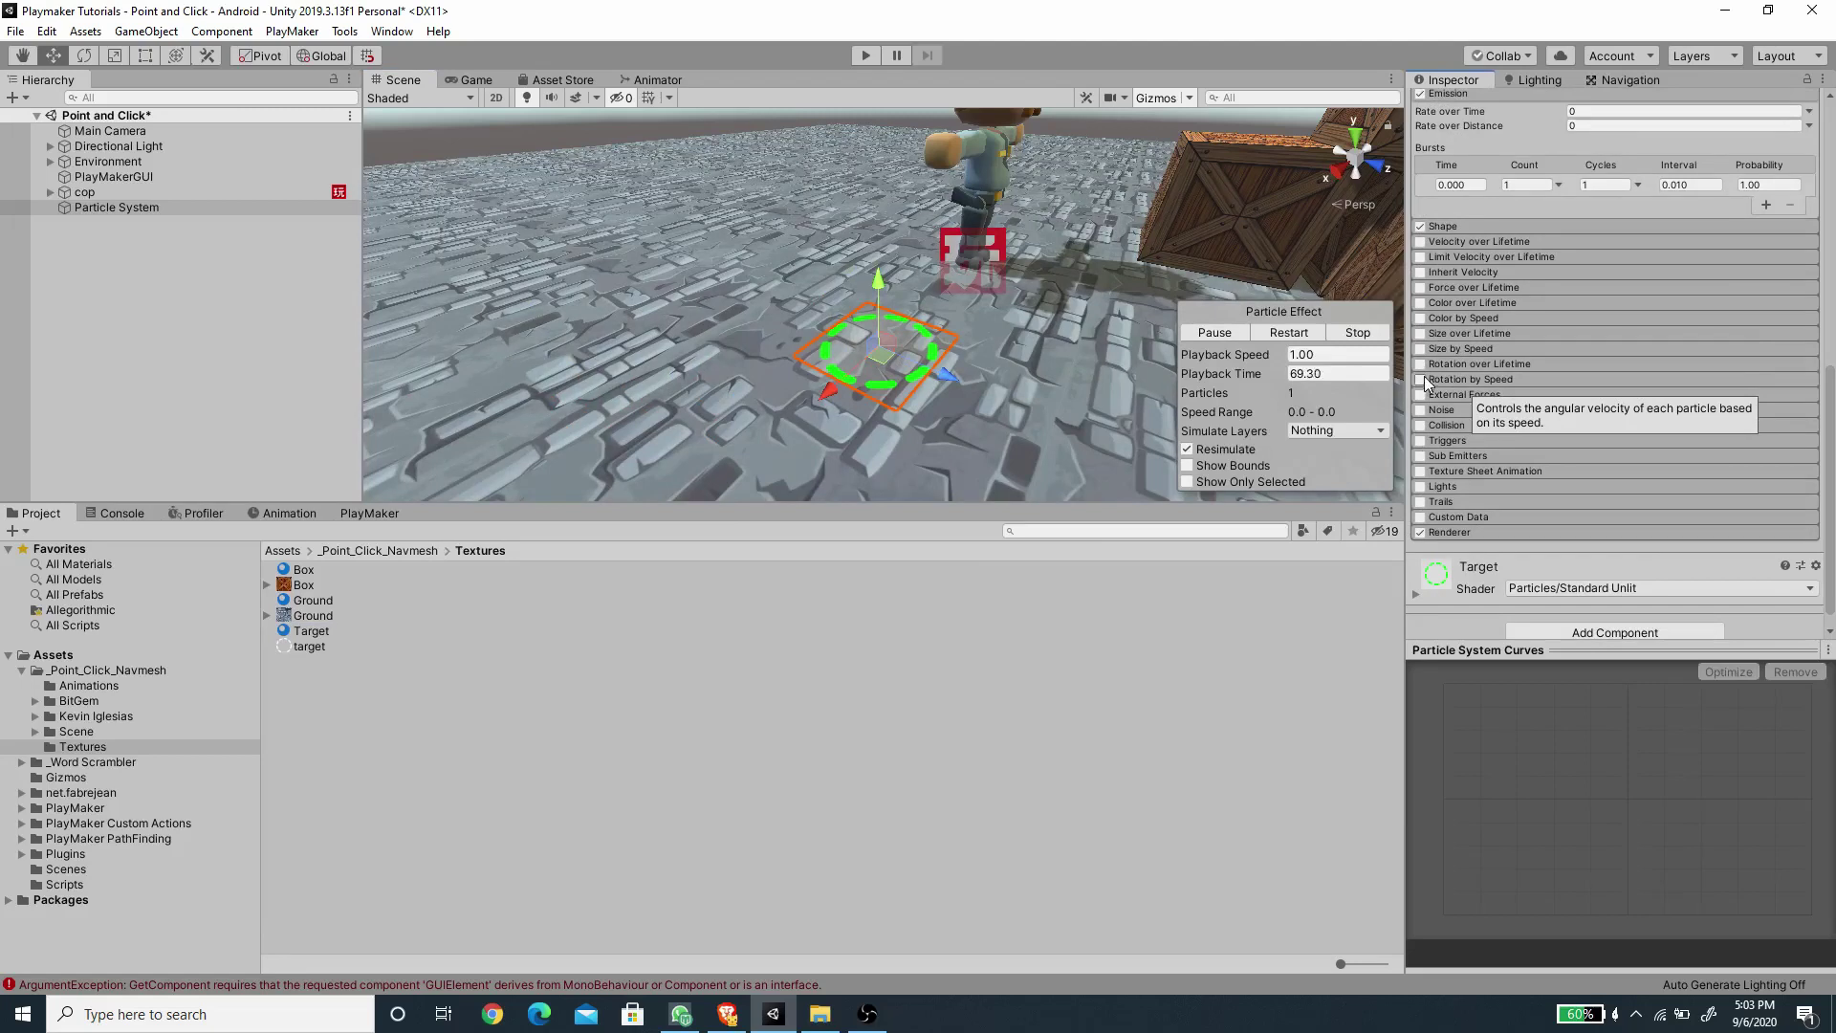
left_click(1420, 365)
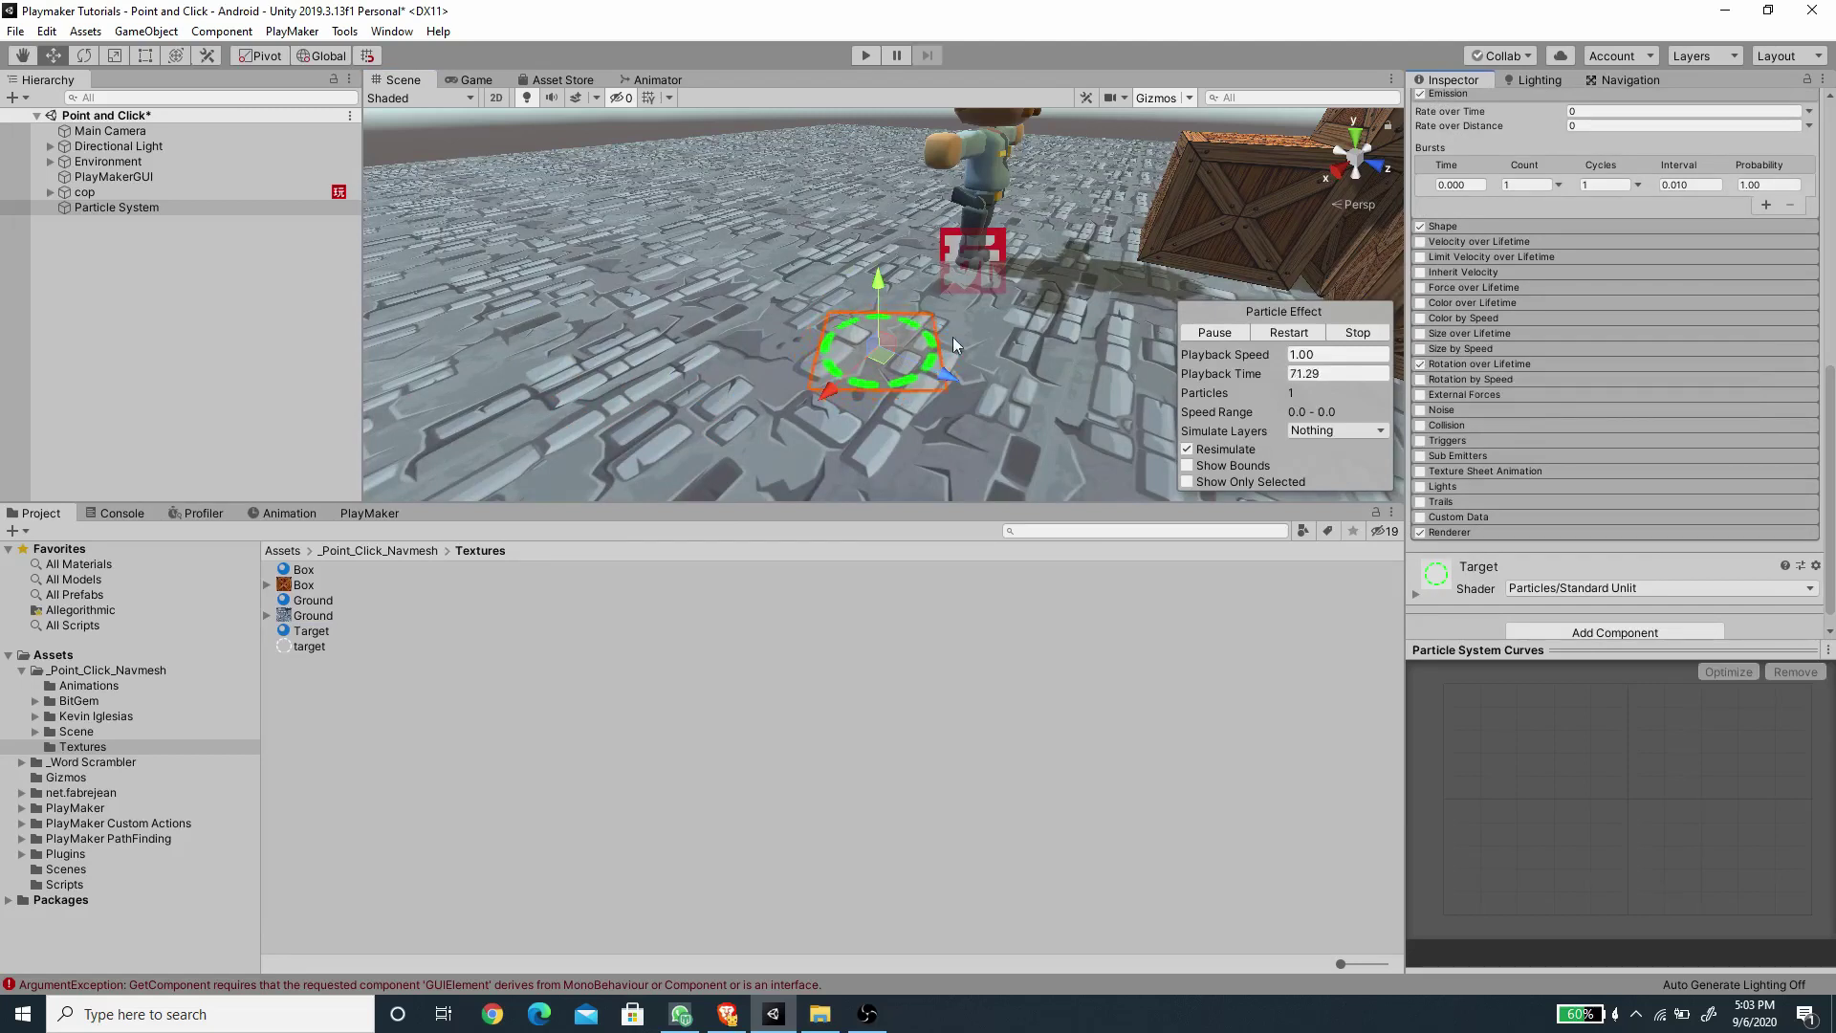
left_click(1420, 302)
left_click(1447, 302)
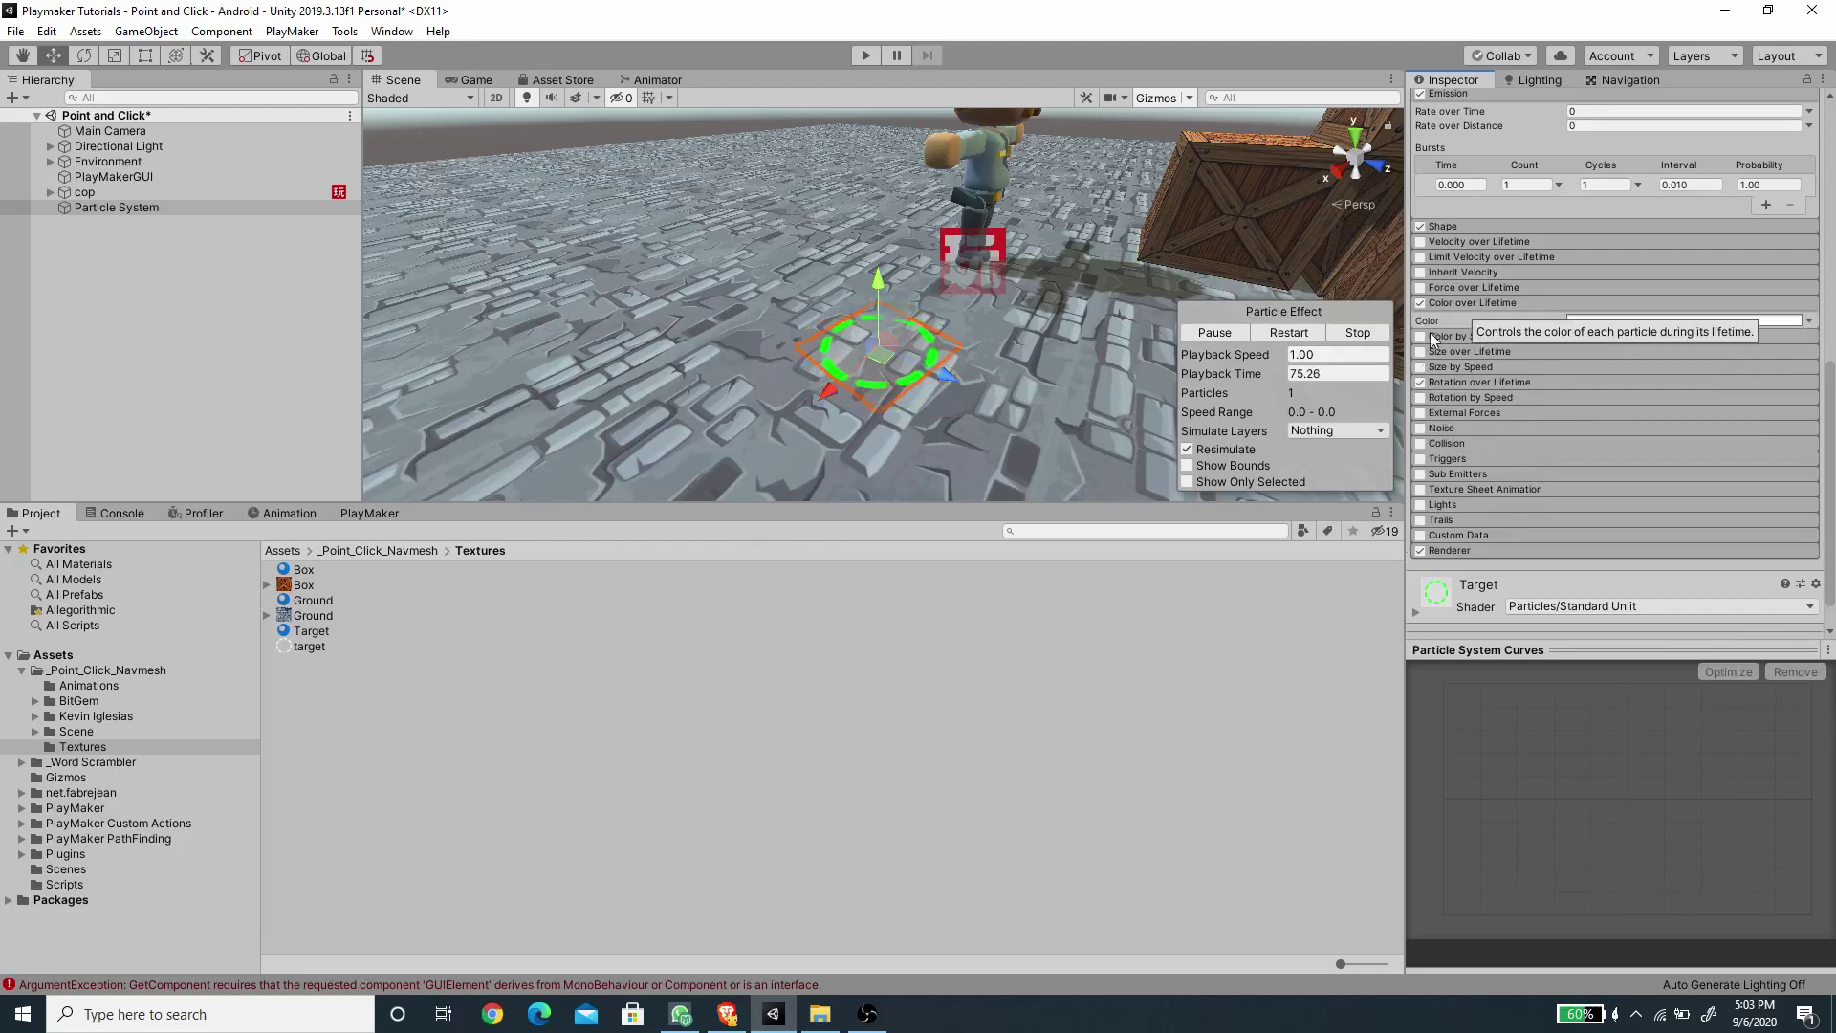
Add alpha keys to the colour gradient and set both end keys' alpha to 0.
left_click(1620, 320)
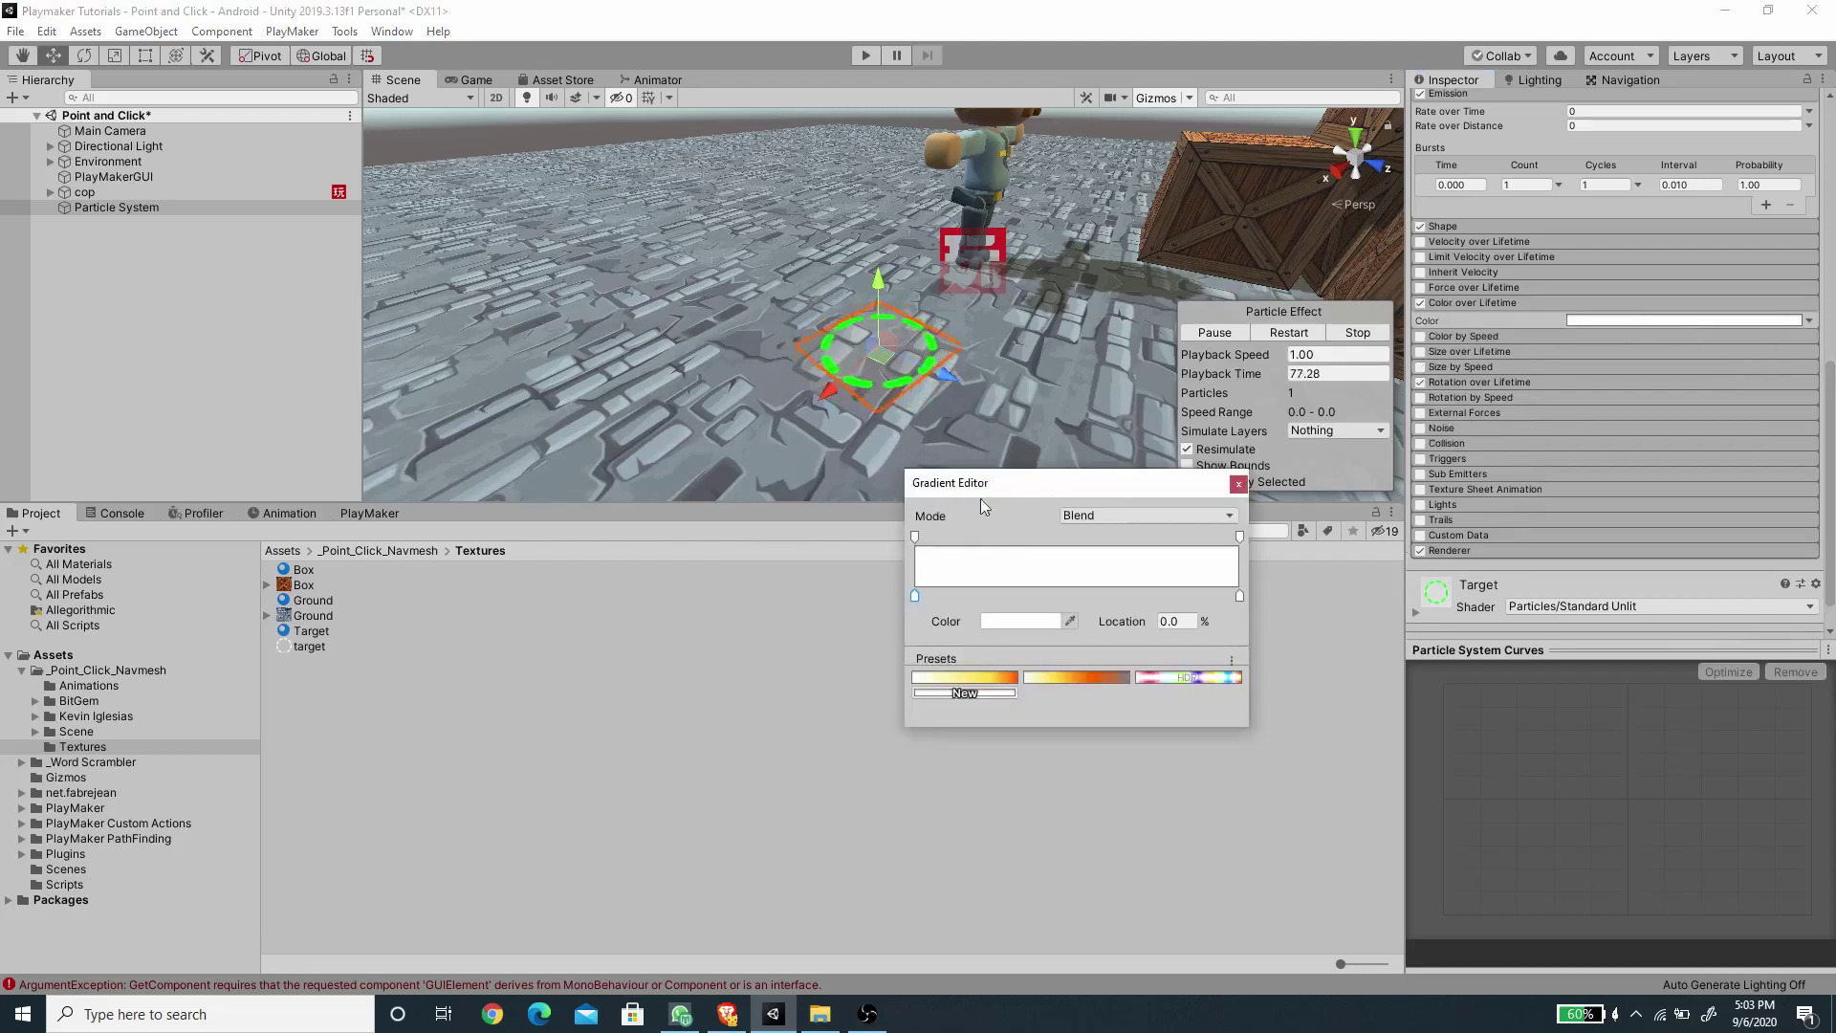
left_click(947, 537)
left_click(1075, 537)
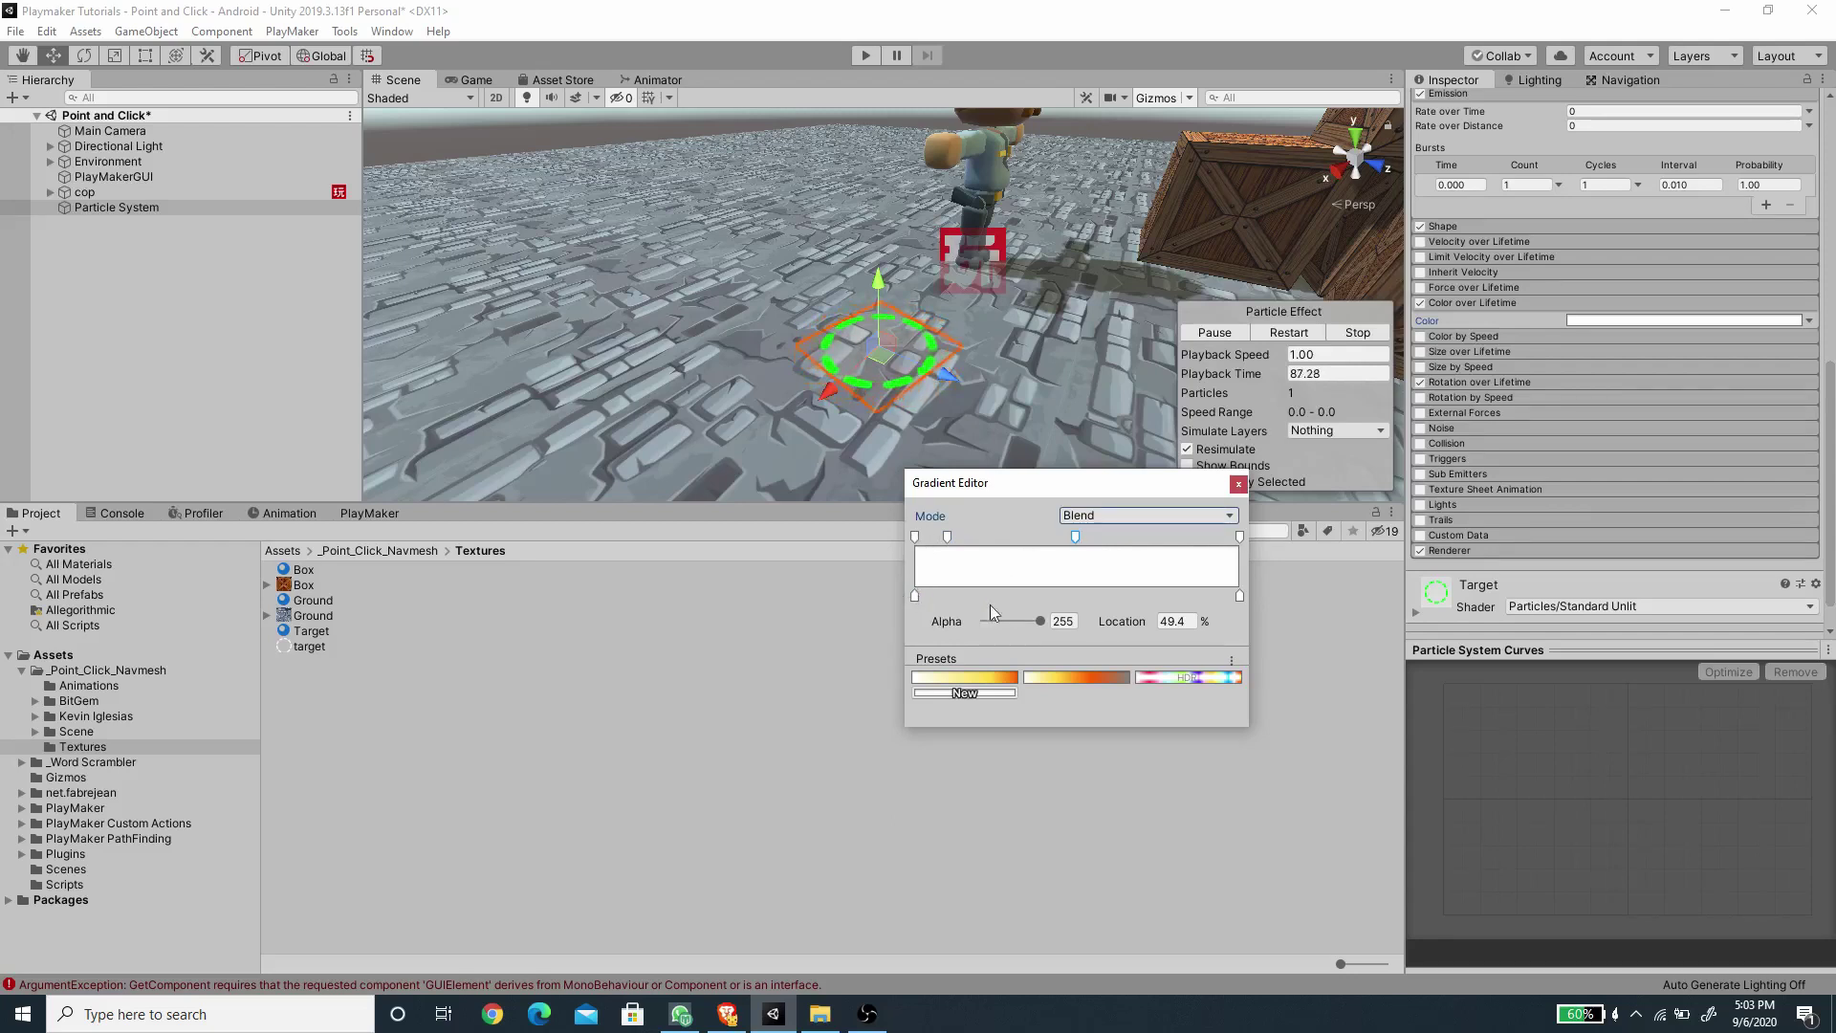
left_click(916, 536)
left_click_drag(1040, 622, 909, 630)
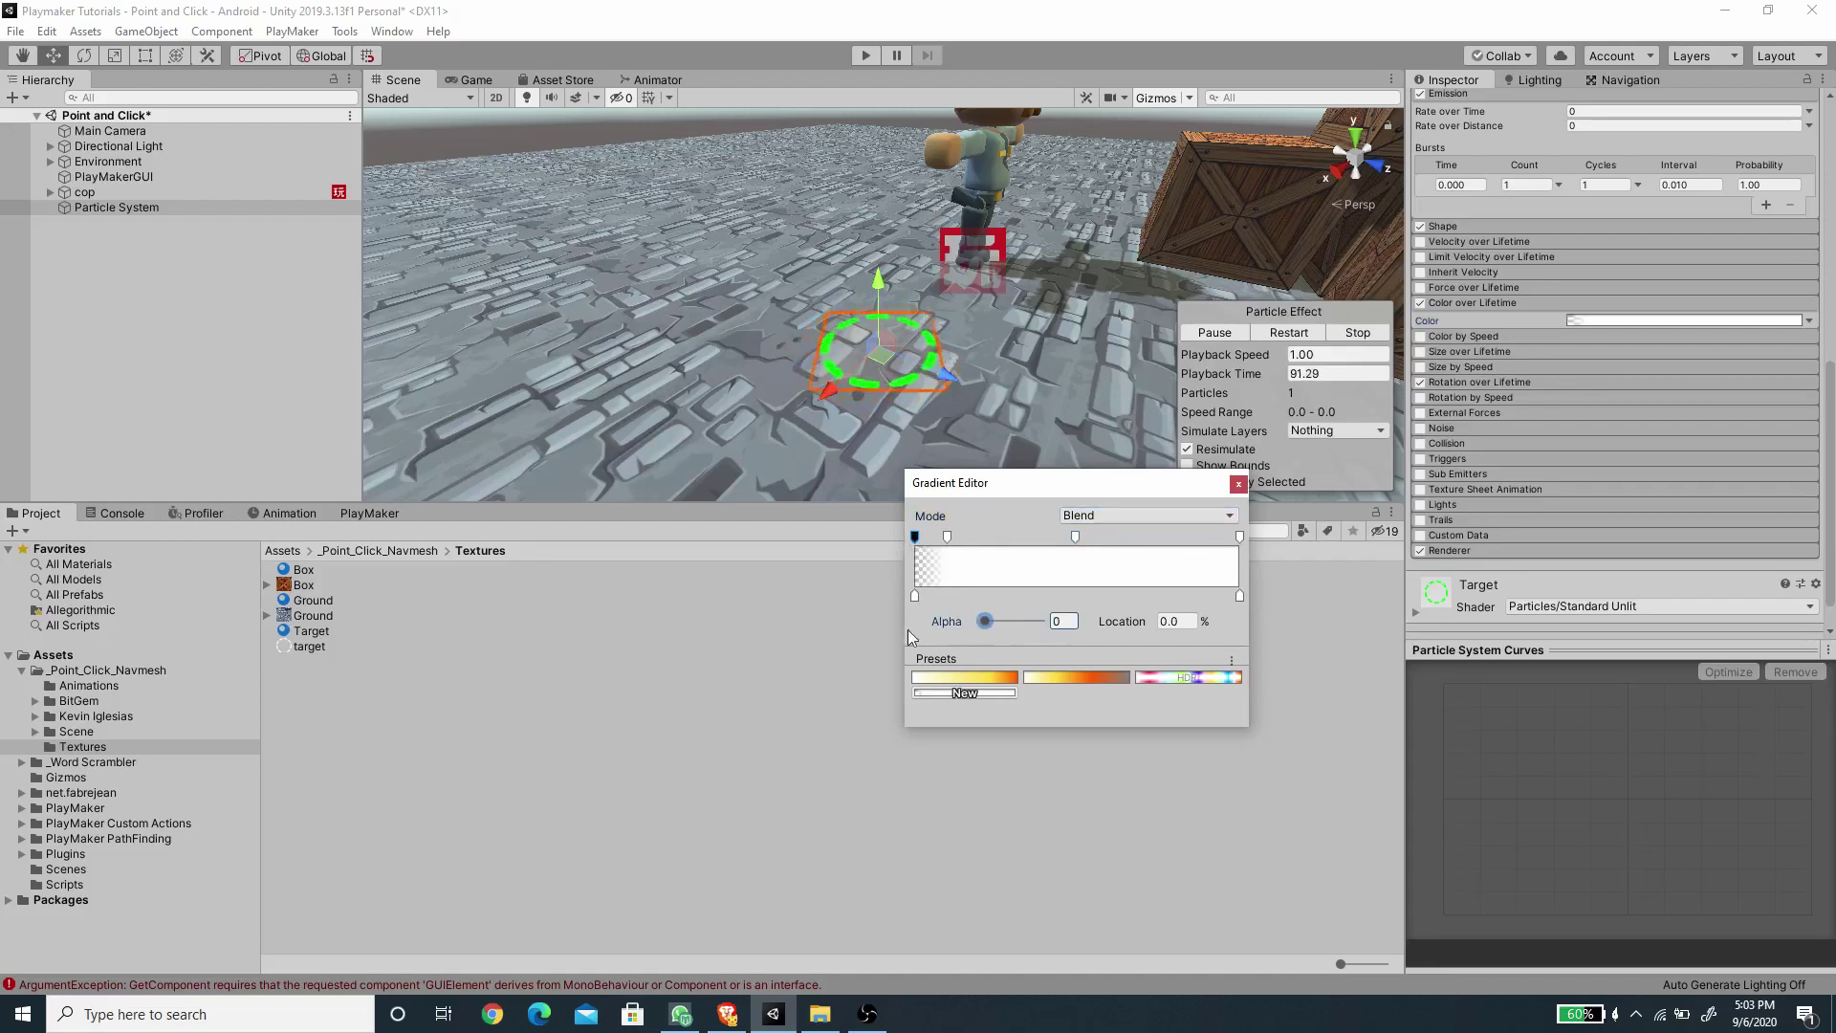
left_click(1240, 539)
left_click_drag(1045, 620, 935, 622)
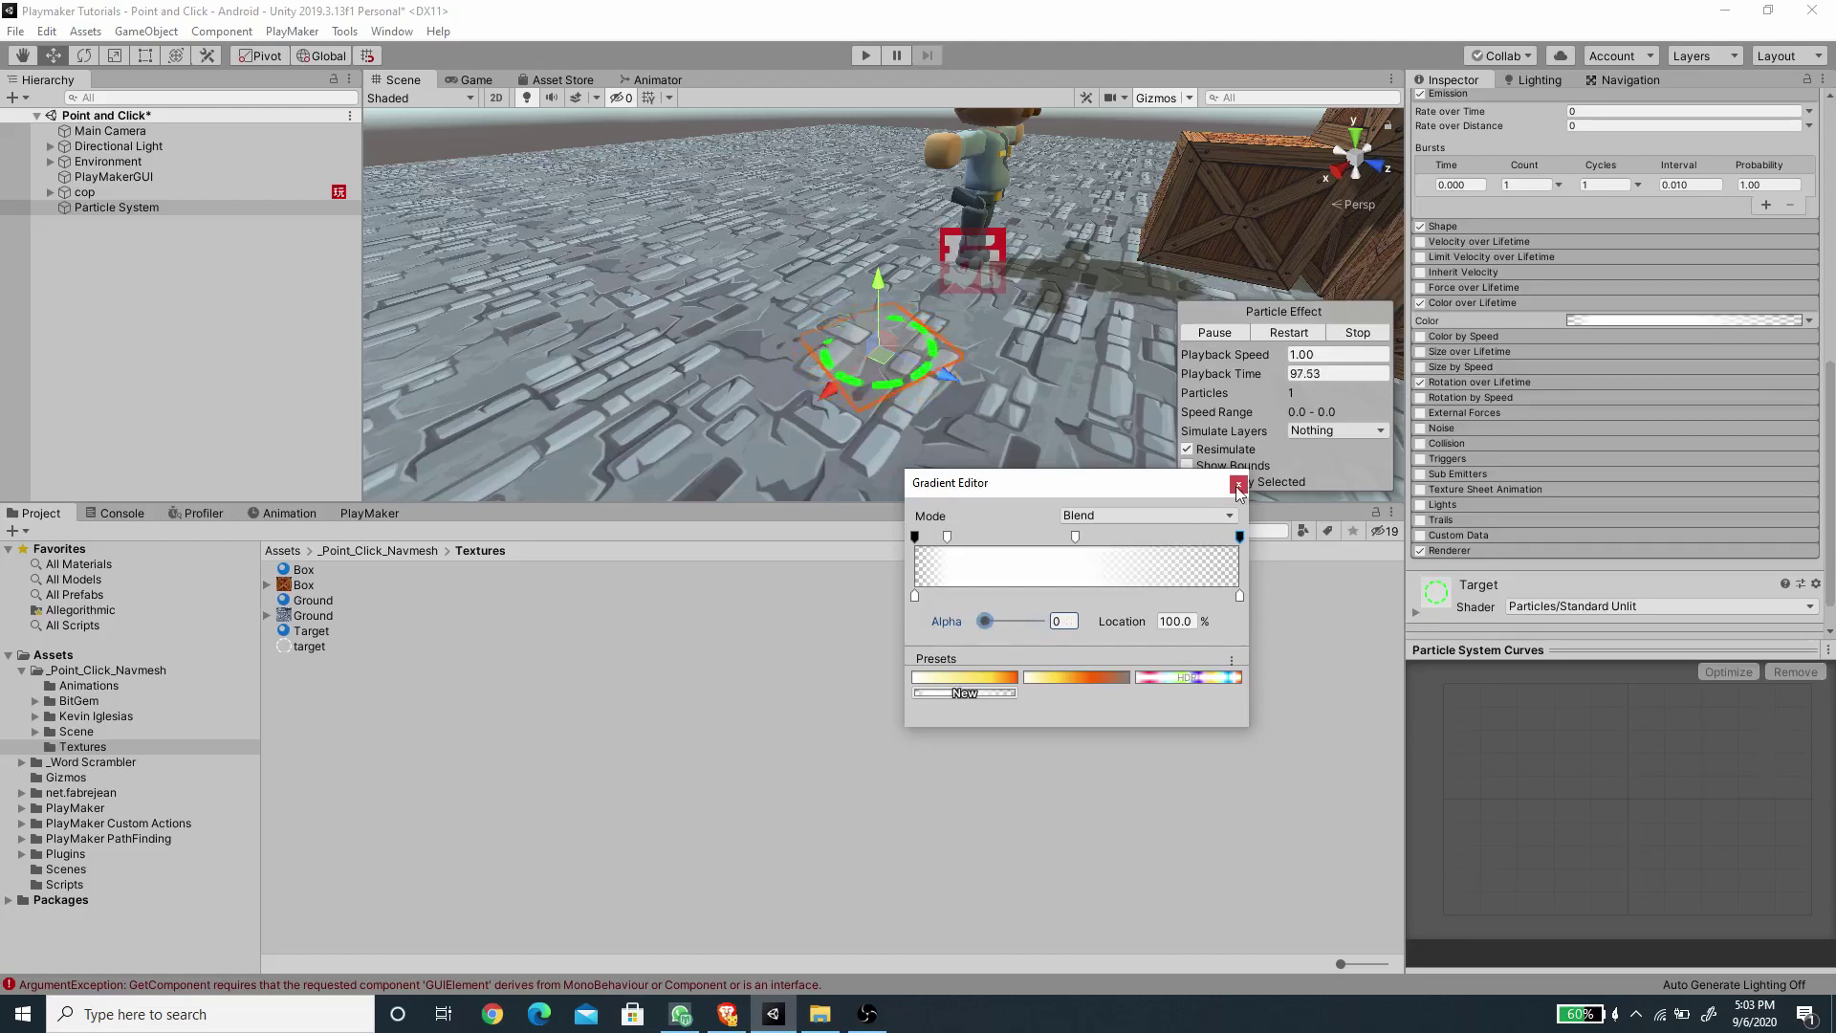
key("Escape")
scroll(1601, 342, "up", 10)
Set Start Lifetime and Duration to 2.5 seconds.
left_click(1600, 321)
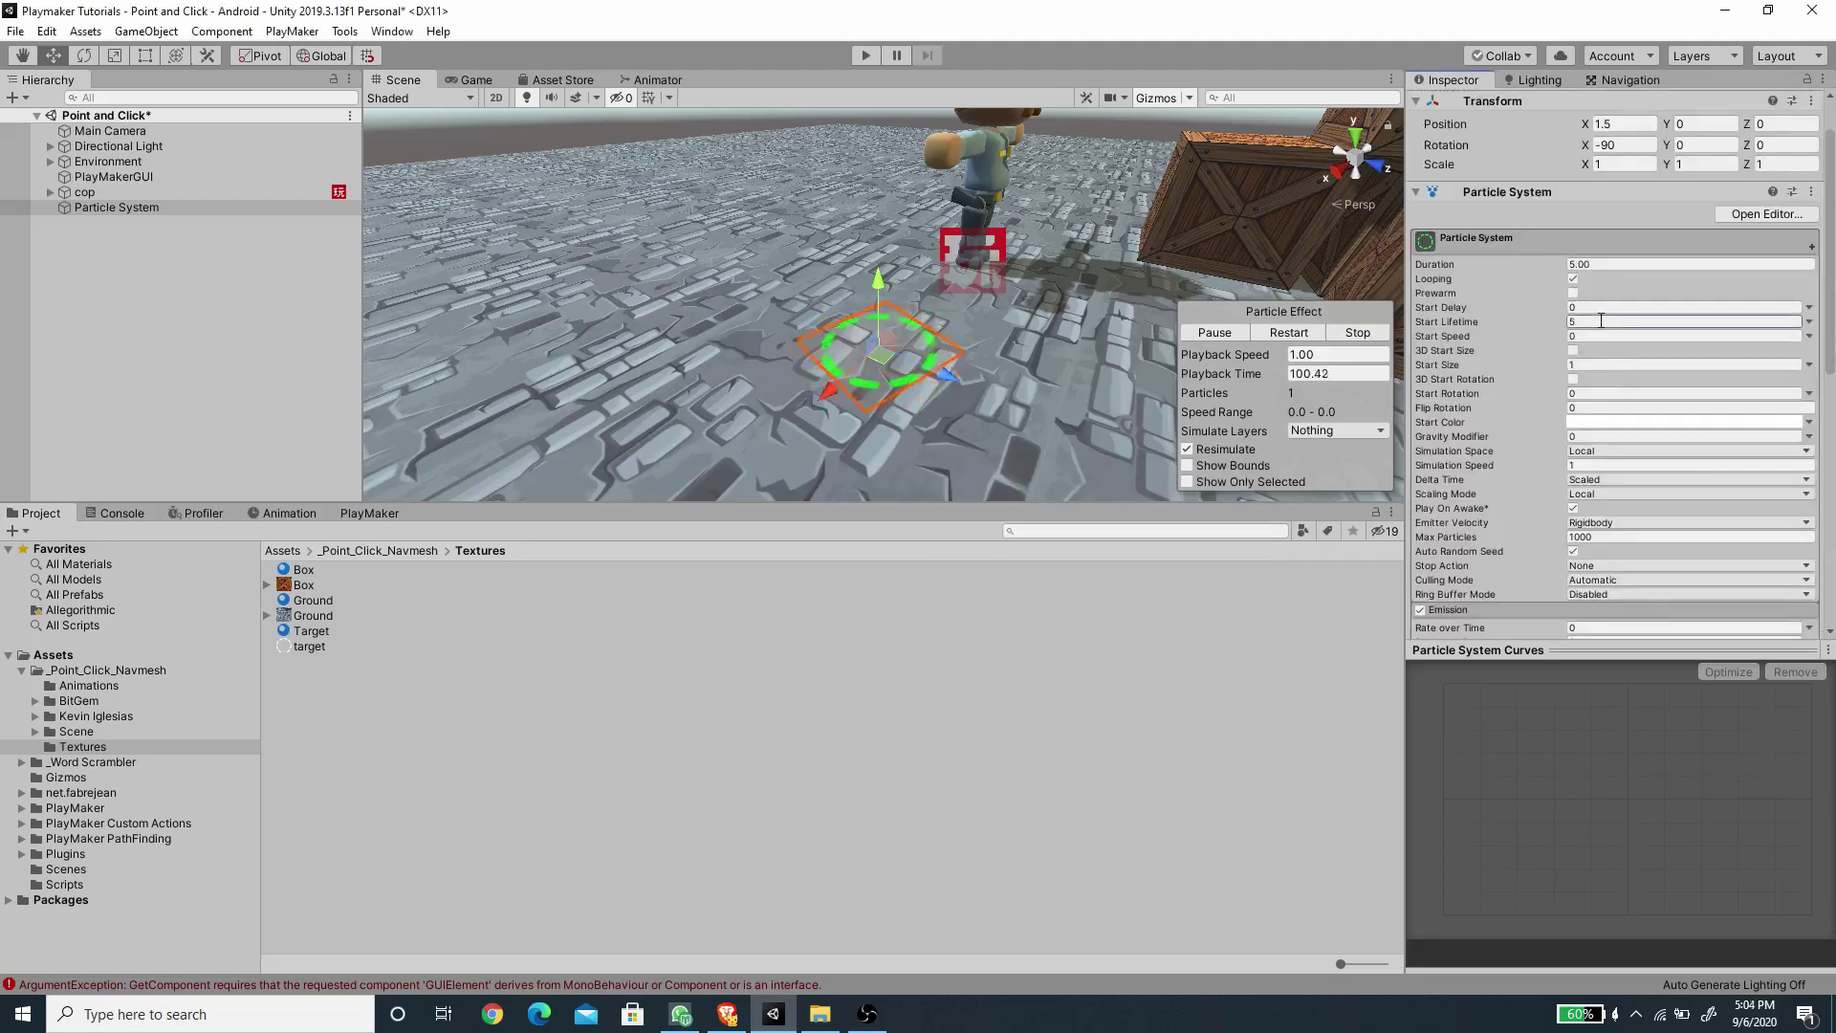
type("2.")
left_click(1602, 265)
type("2.5")
key("Return")
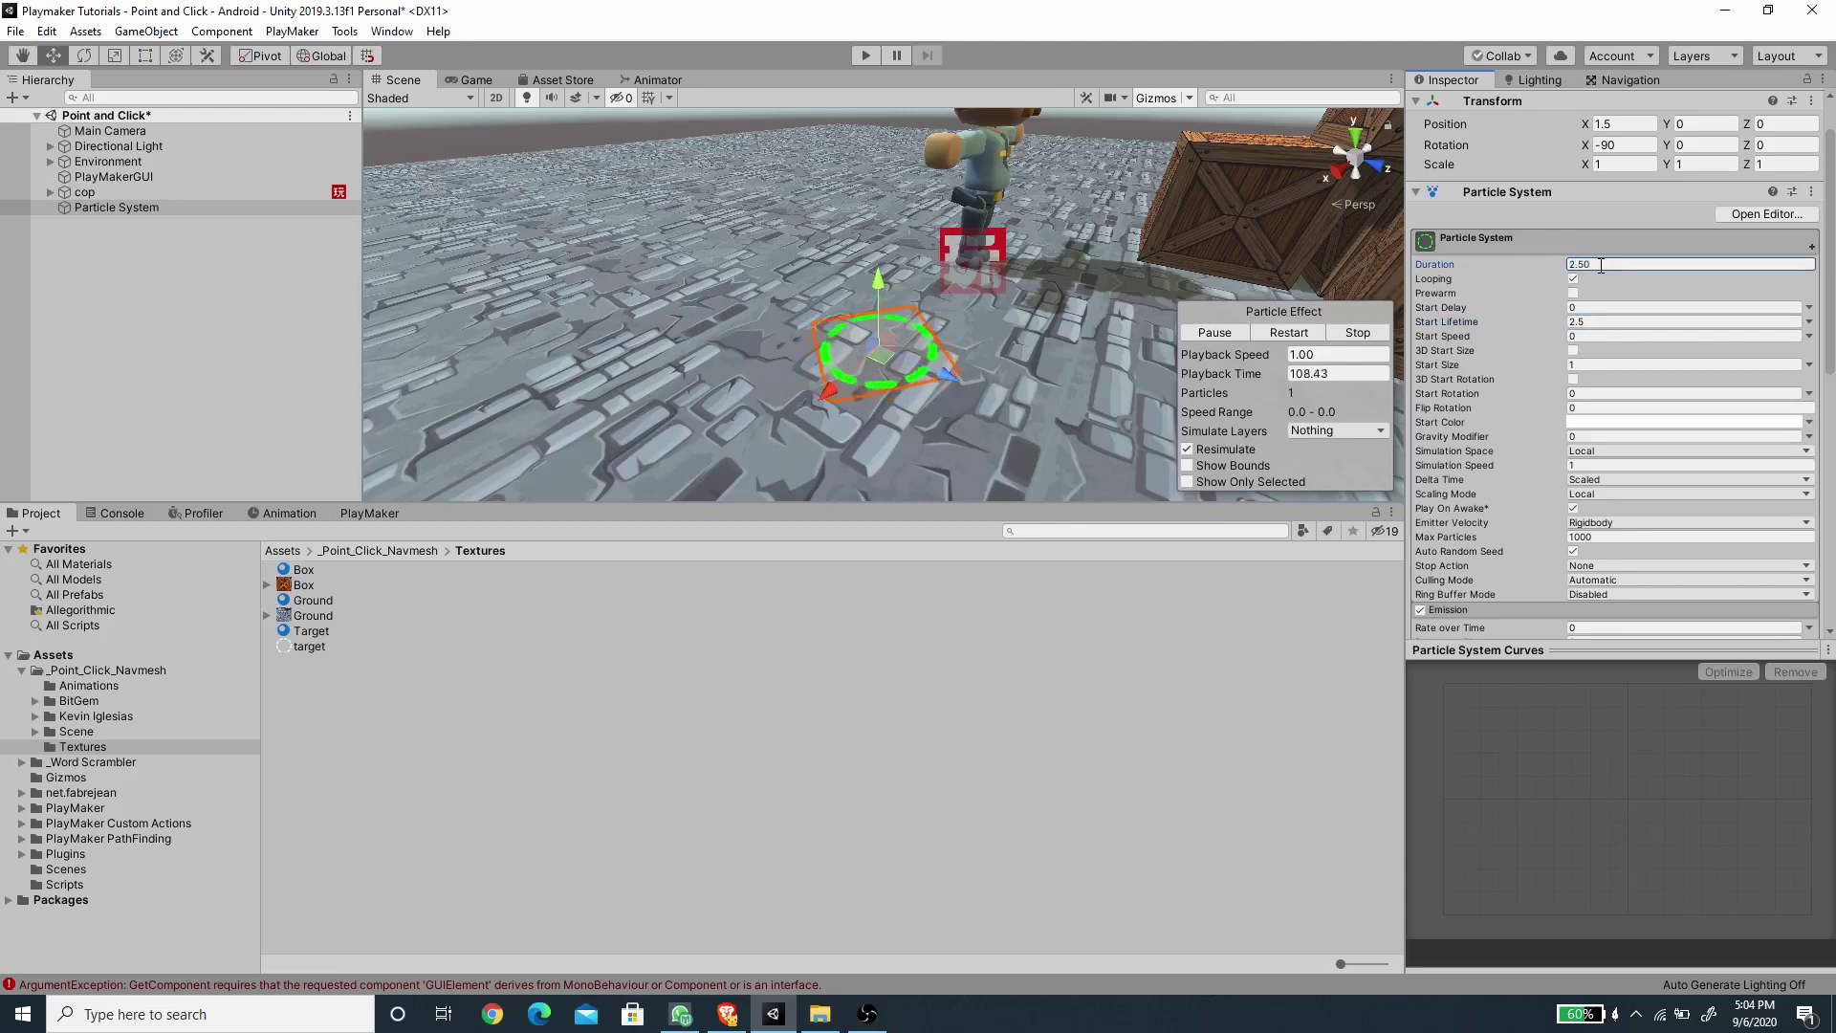
Turn off Looping and Play On Awake, then preview the one-shot ring effect.
left_click(1574, 280)
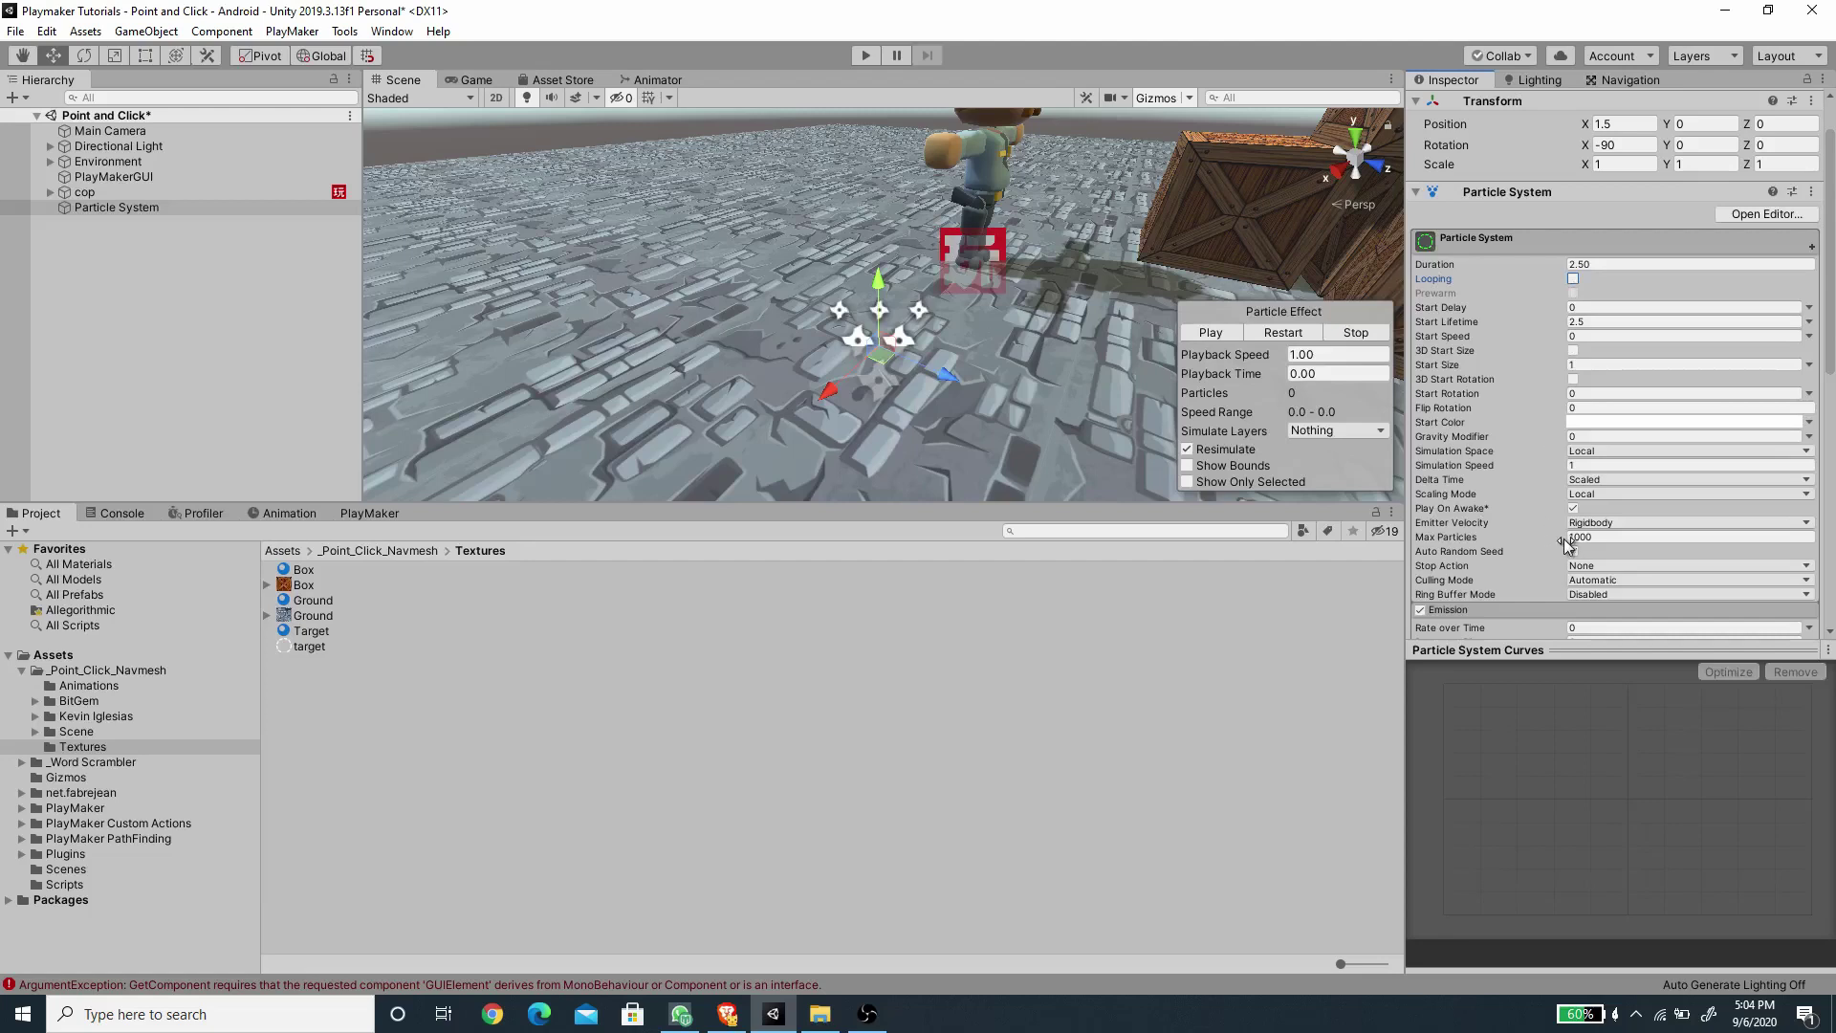
left_click(1573, 508)
scroll(1550, 452, "down", 6)
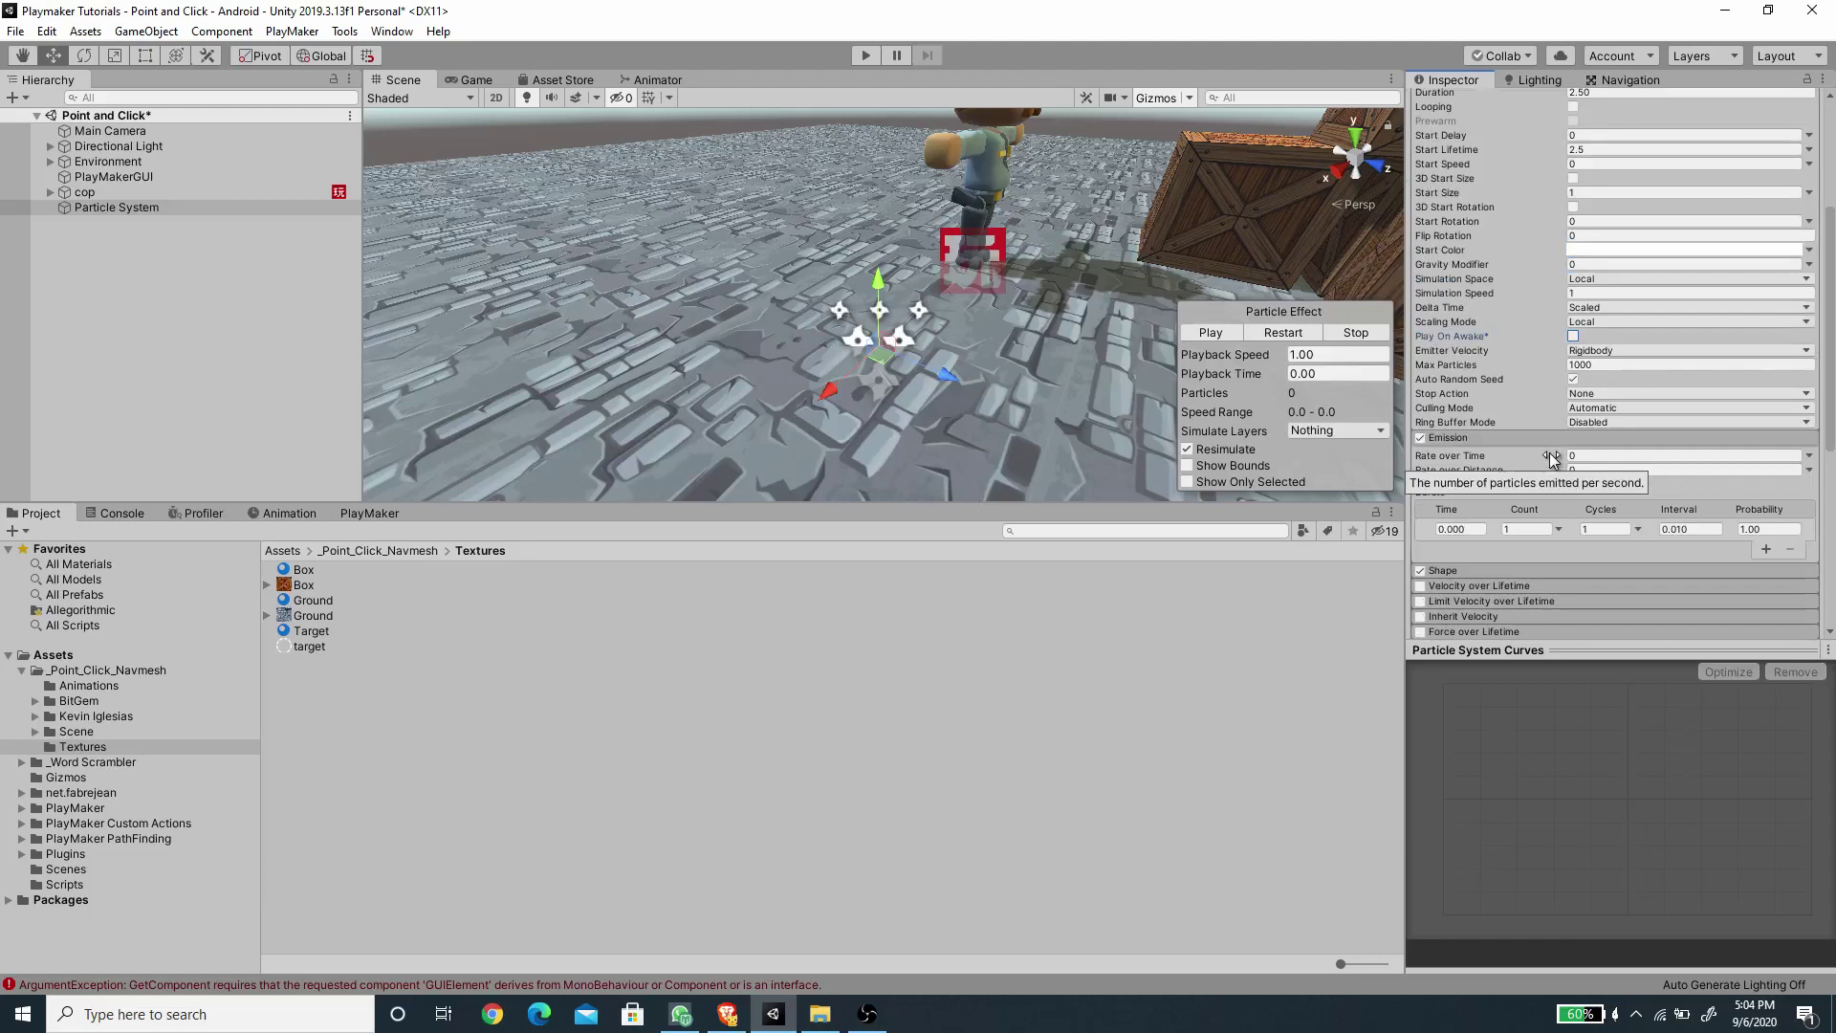
left_click(895, 378)
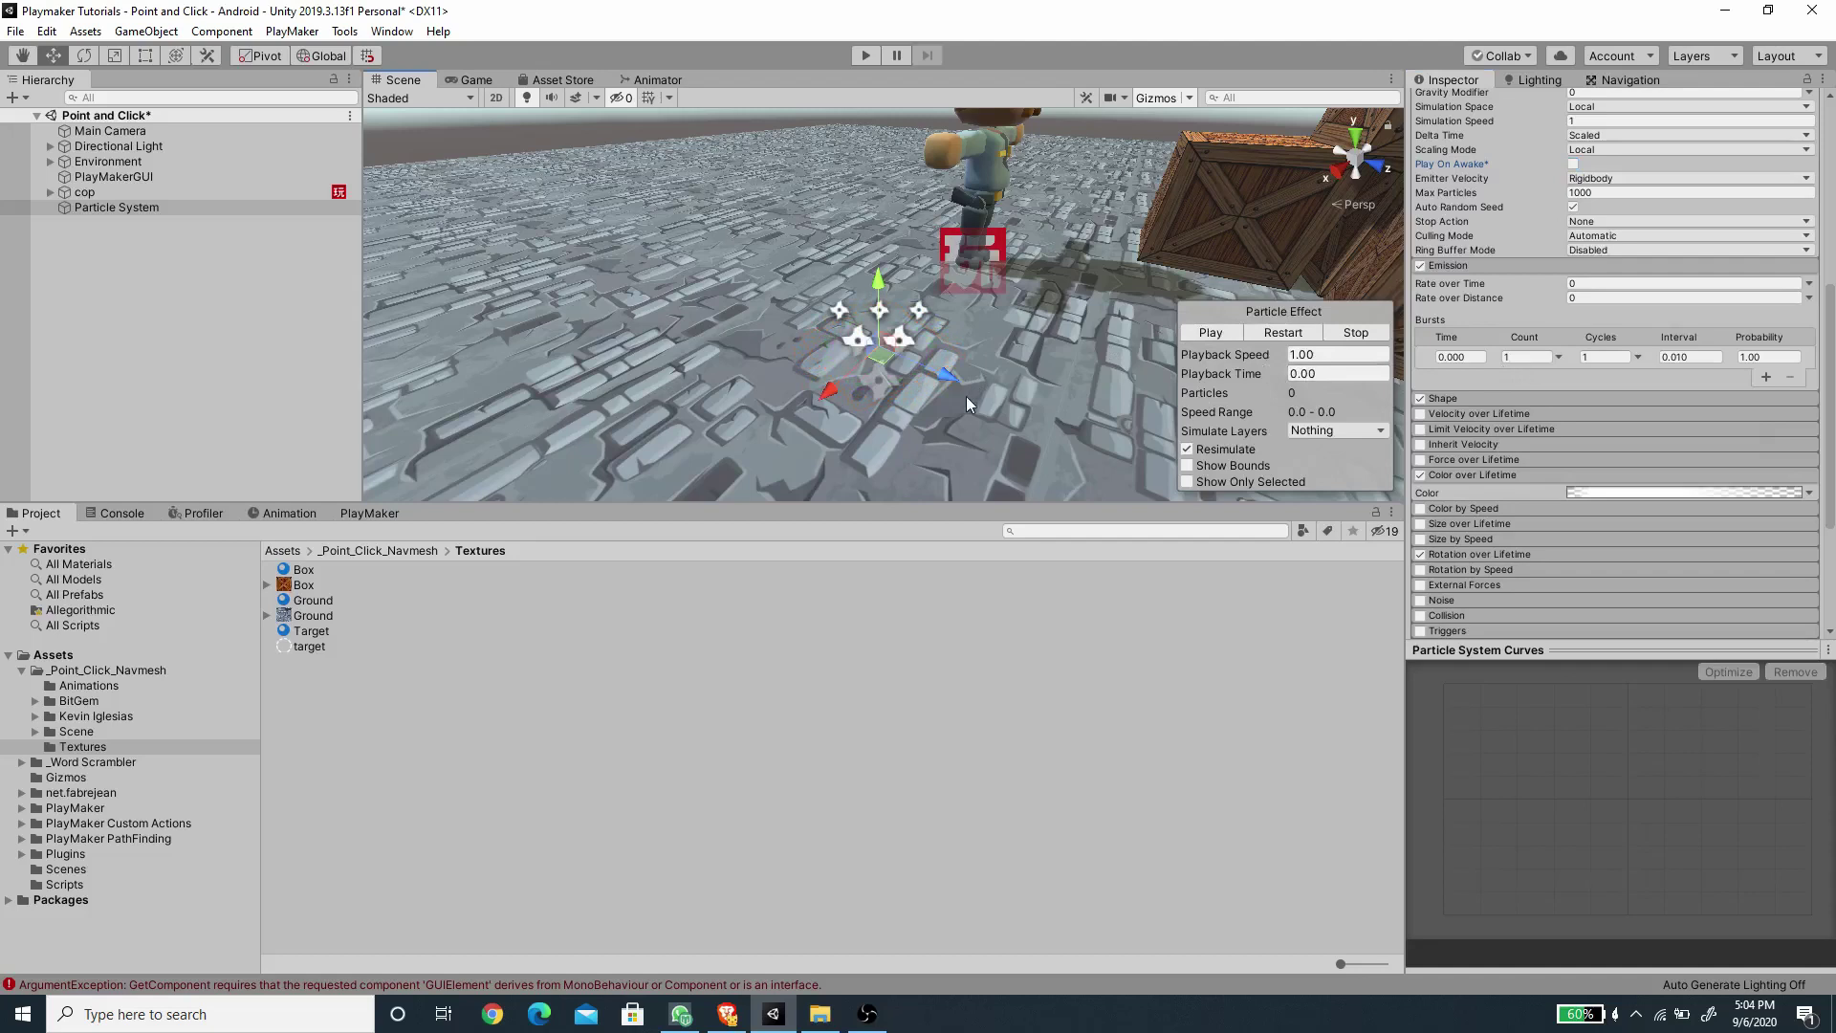
left_click(1211, 331)
scroll(1617, 398, "up", 8)
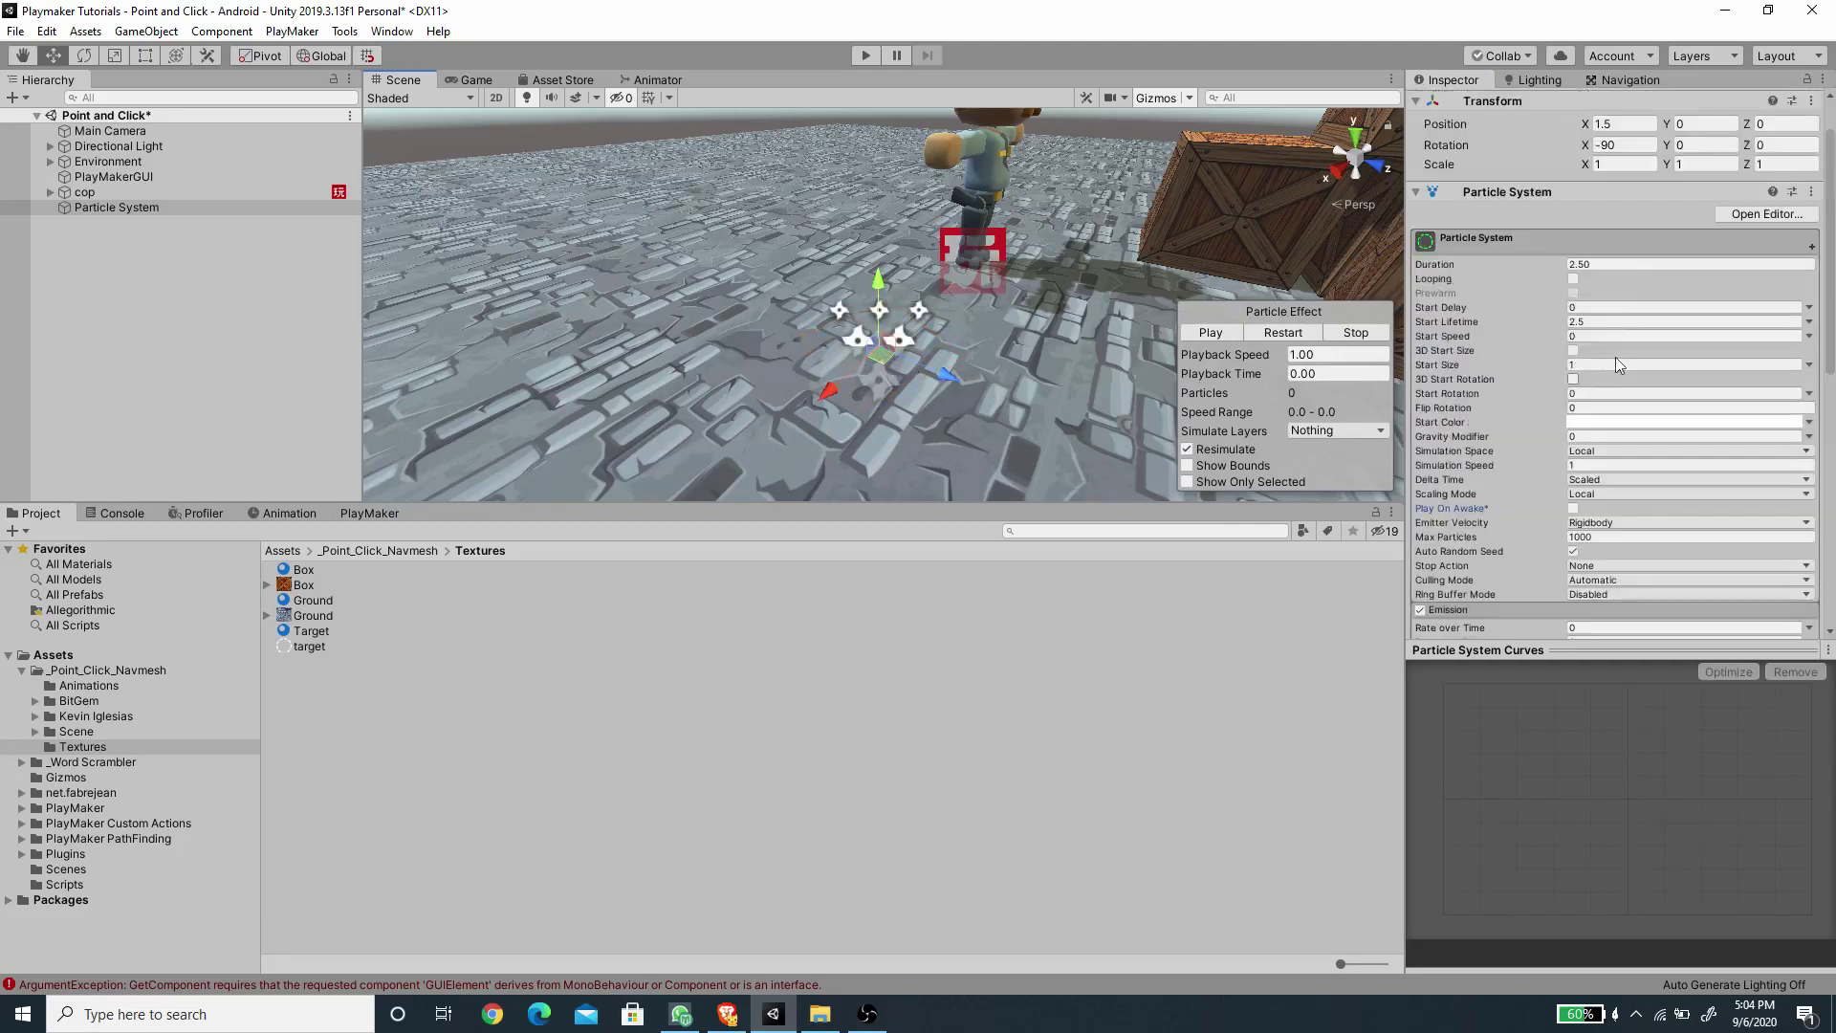
Raise the emitter's Y position to 0.1 and preview the effect.
left_click(1702, 180)
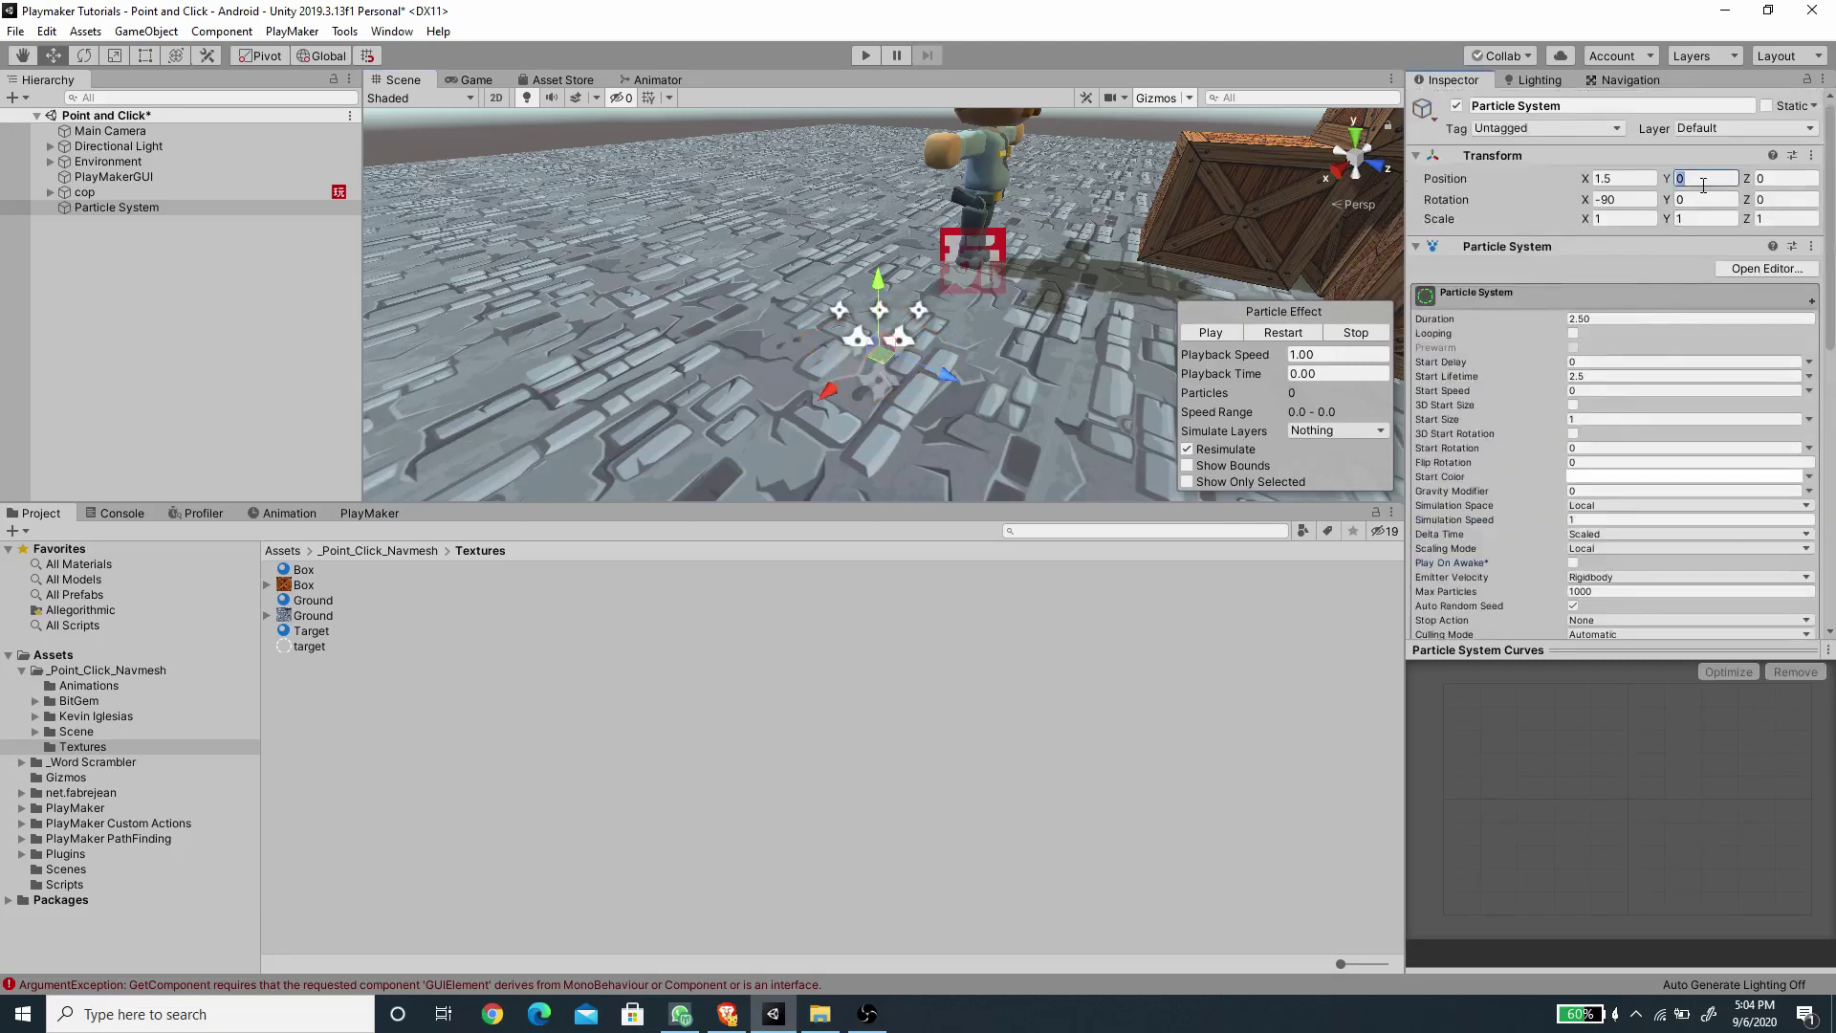
type(".1")
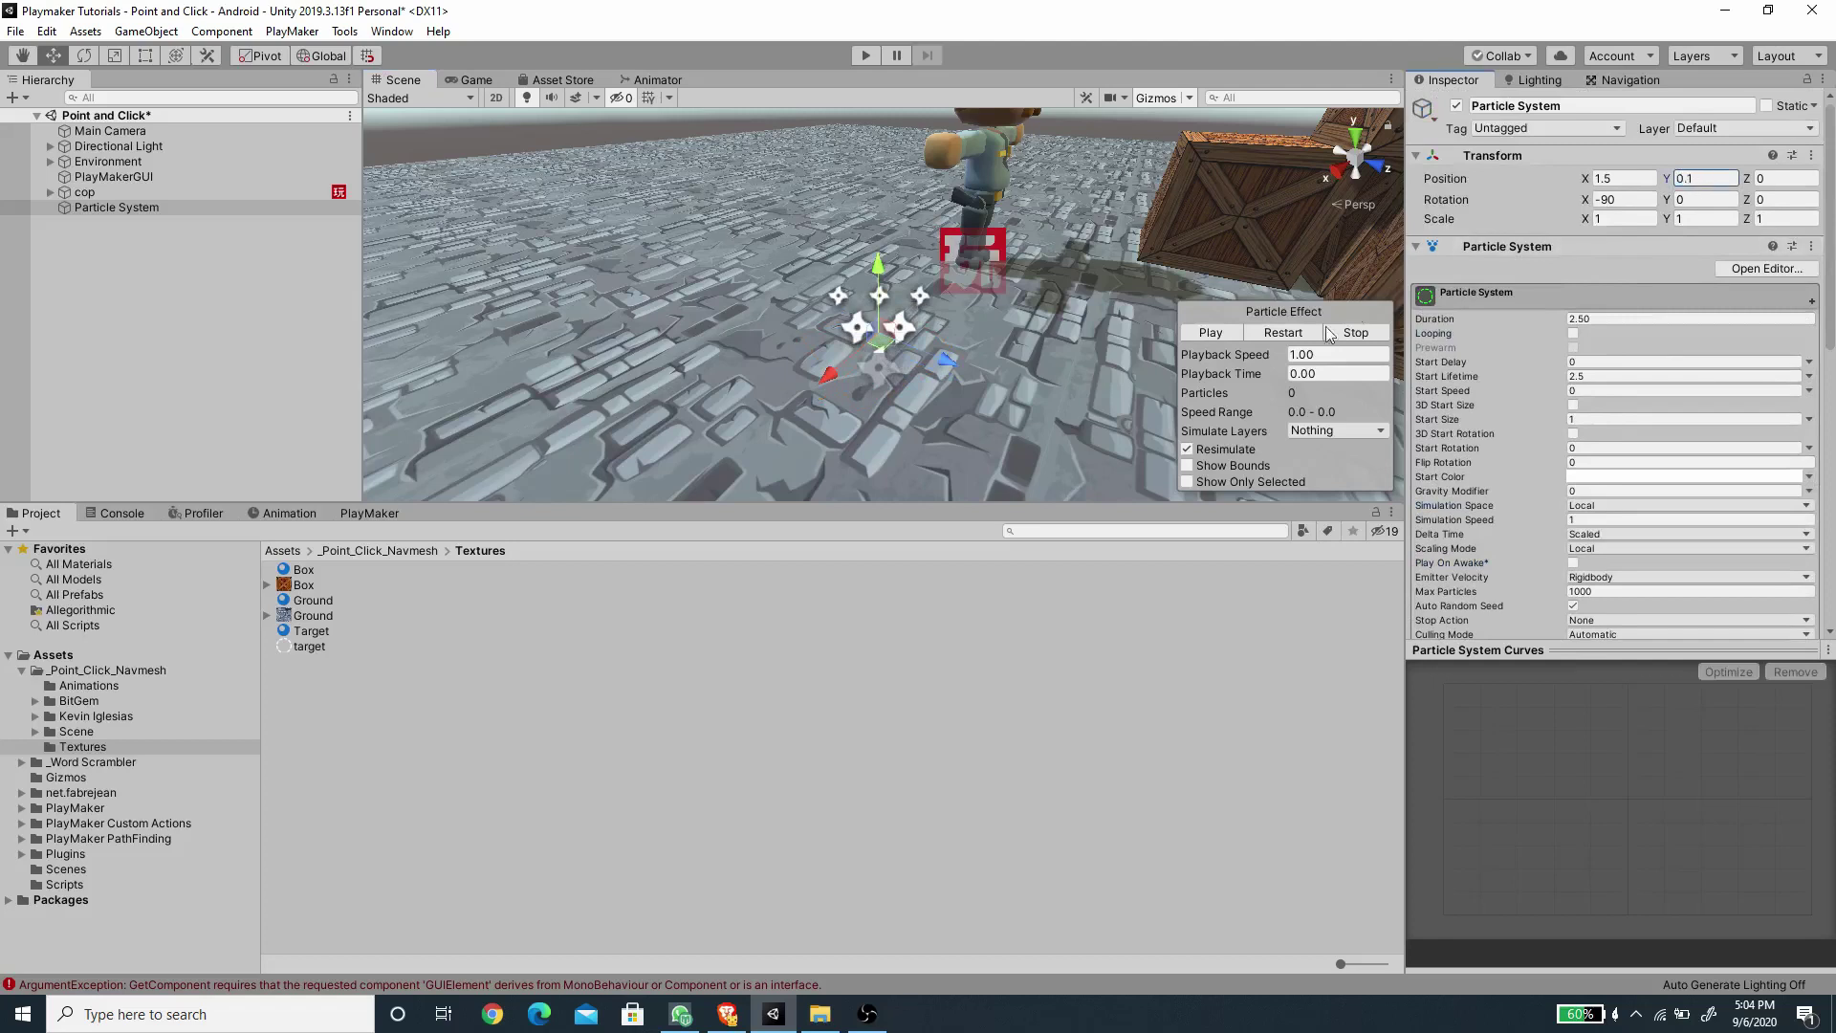
left_click(1210, 333)
Rename the particle system object to 'Move Indicator'.
left_click(1586, 106)
key("BackSpace")
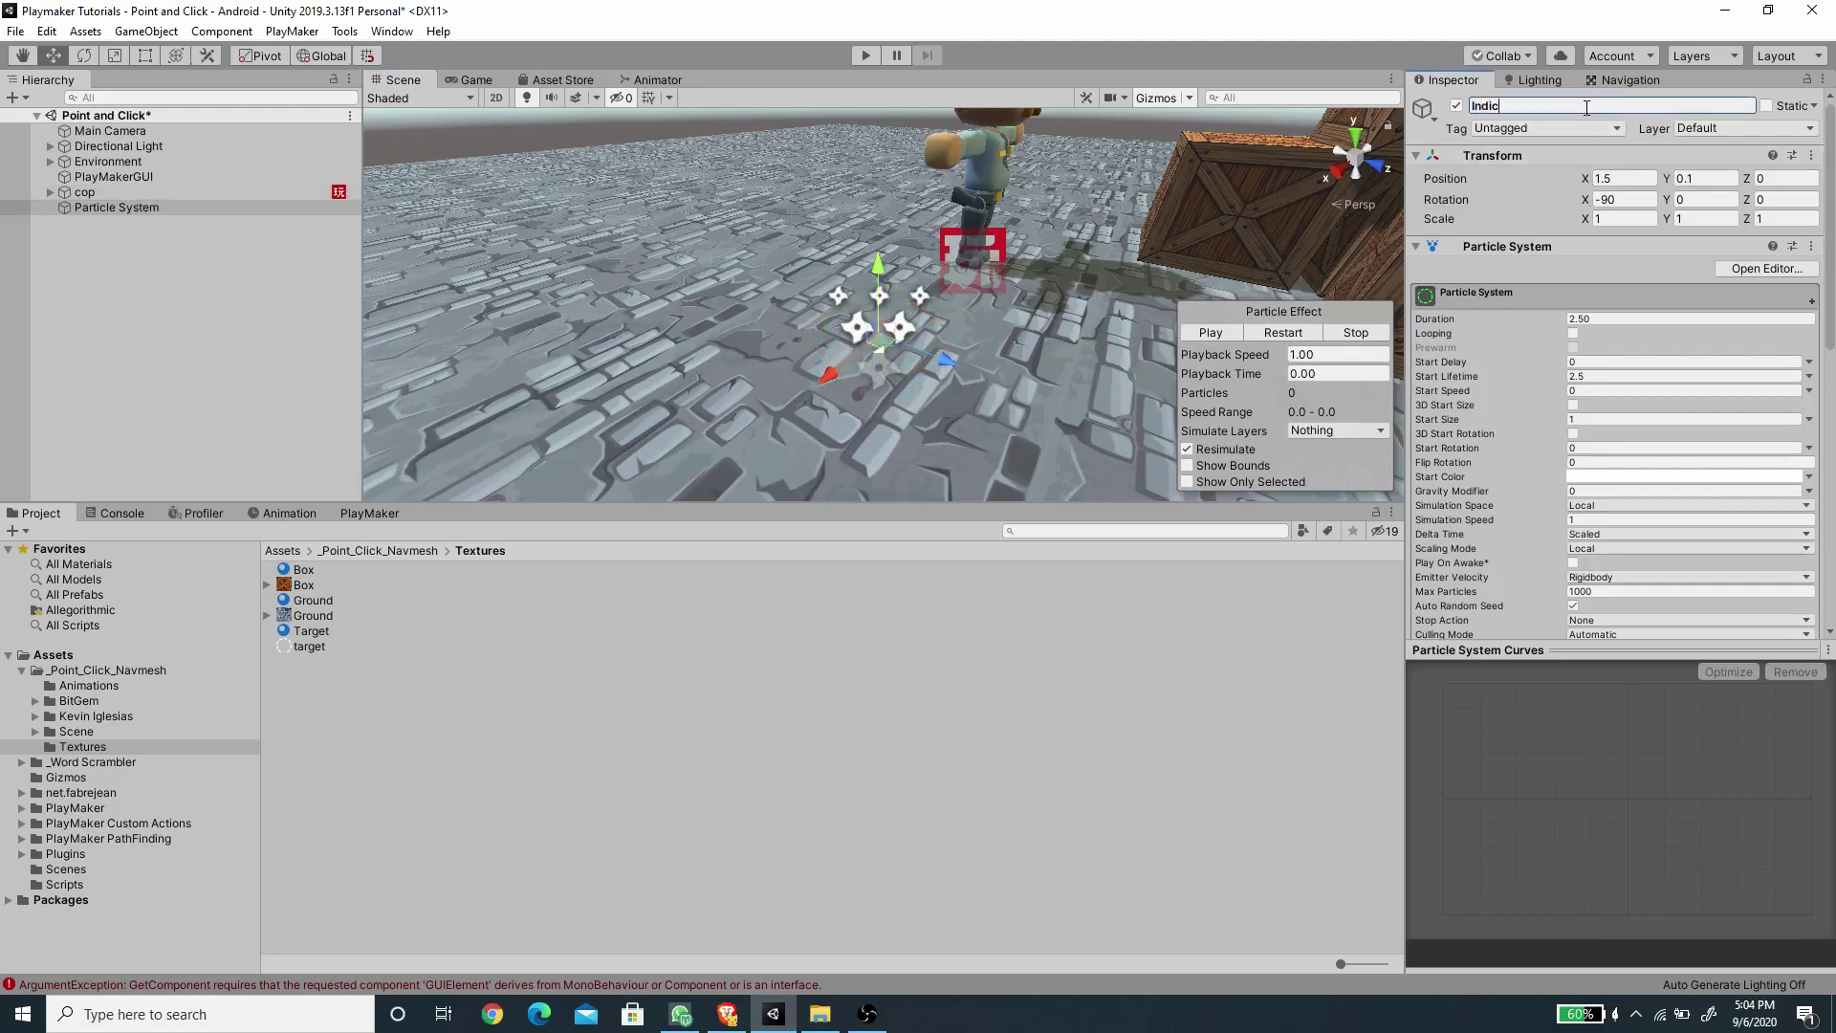
type("Move")
key("Return")
Add a Set Position action to the cop's State 2 in PlayMaker.
left_click(370, 515)
left_click(94, 191)
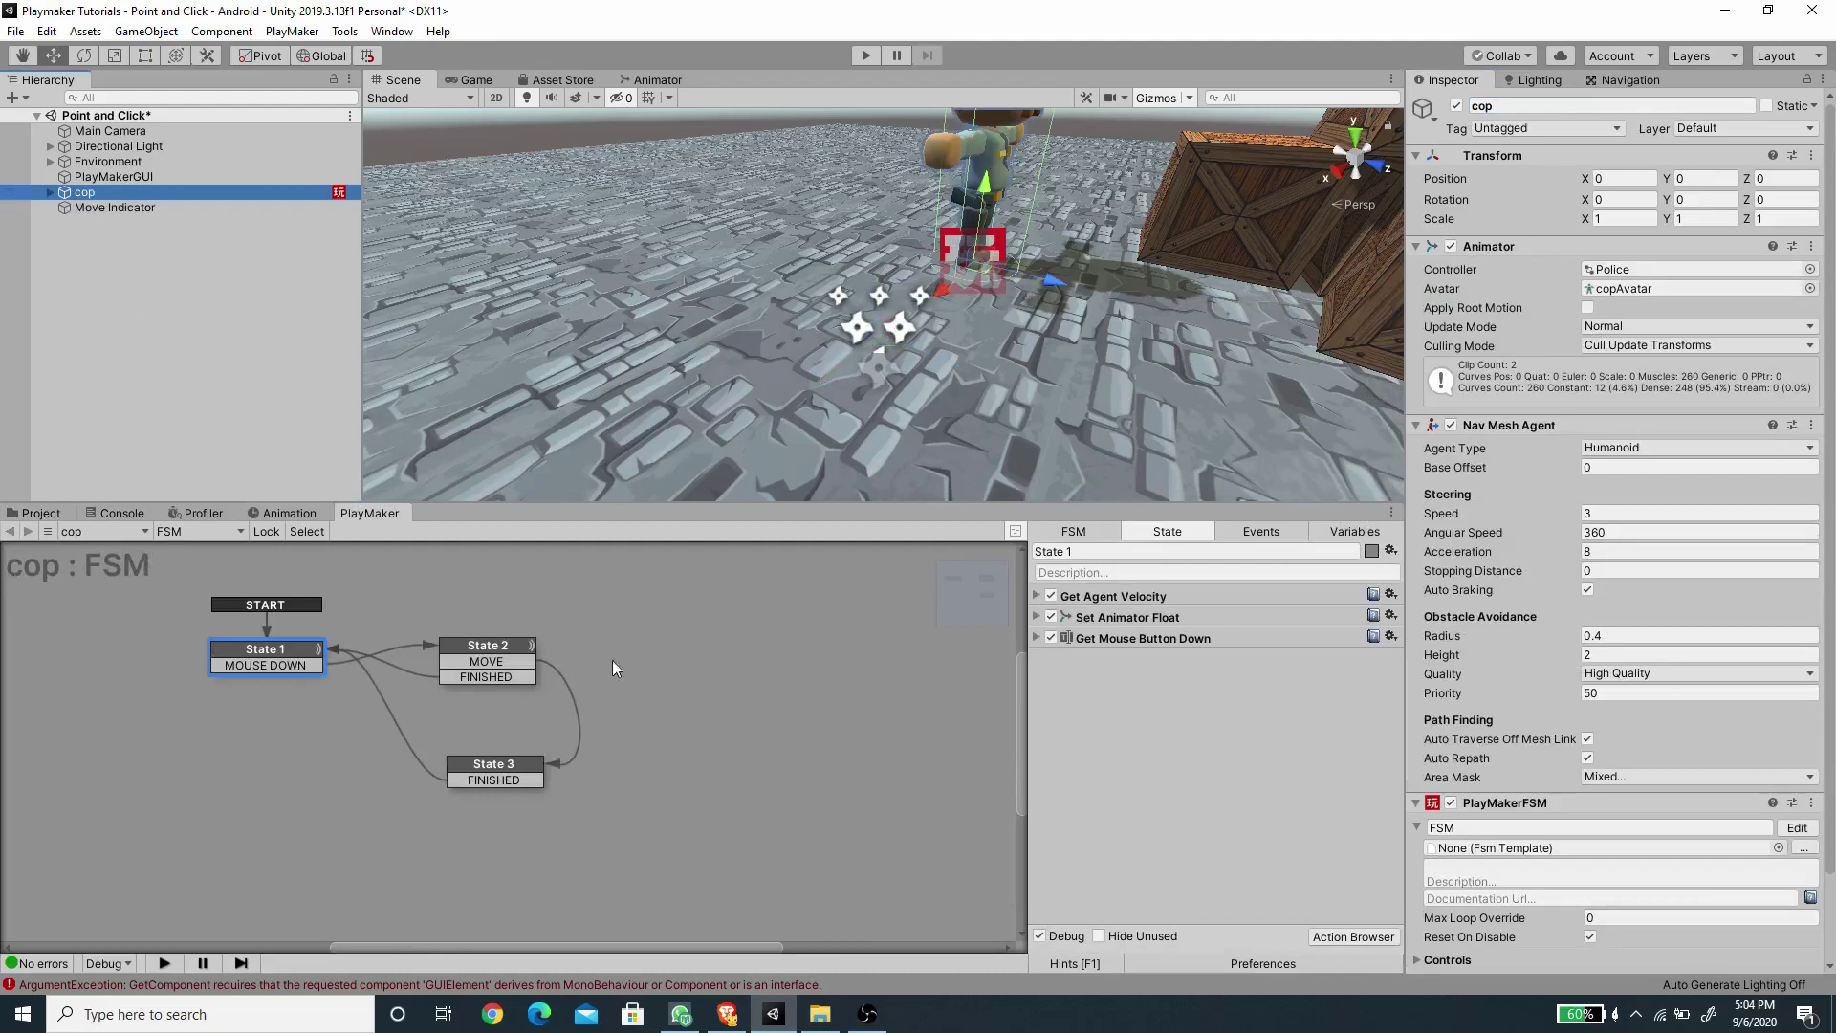
left_click(495, 659)
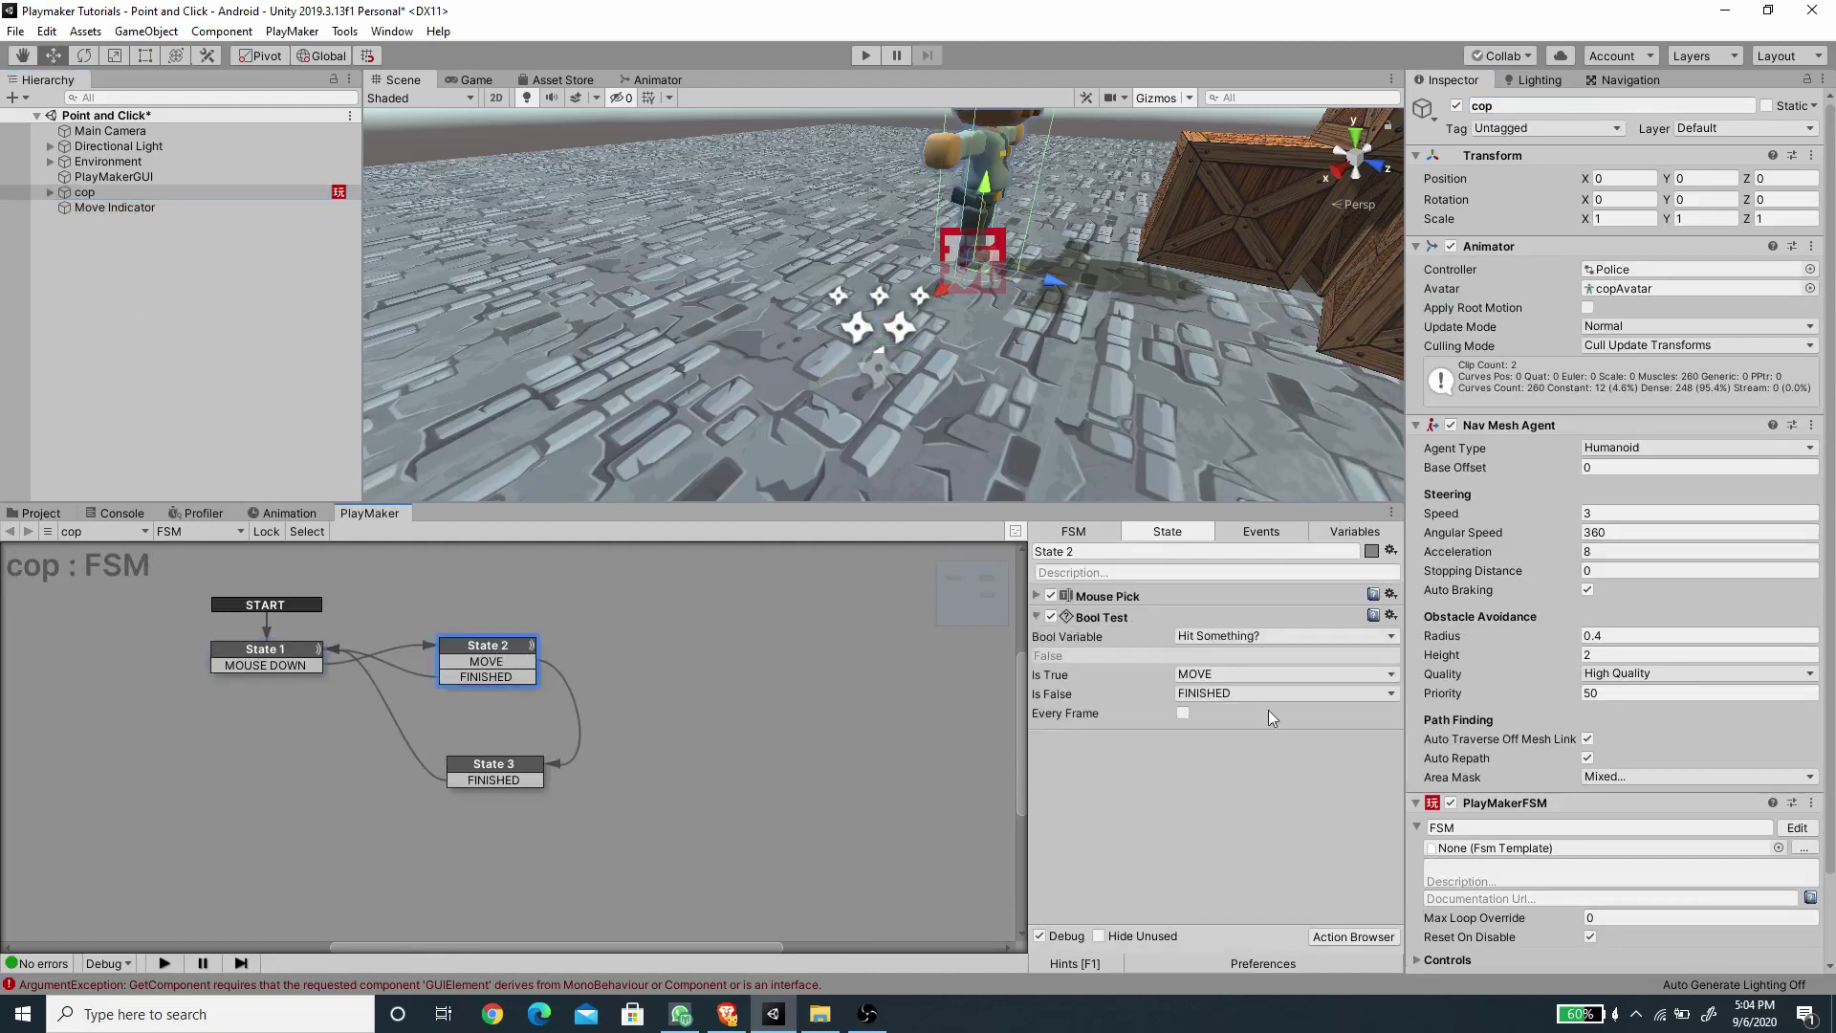
left_click(1348, 936)
type("set pos")
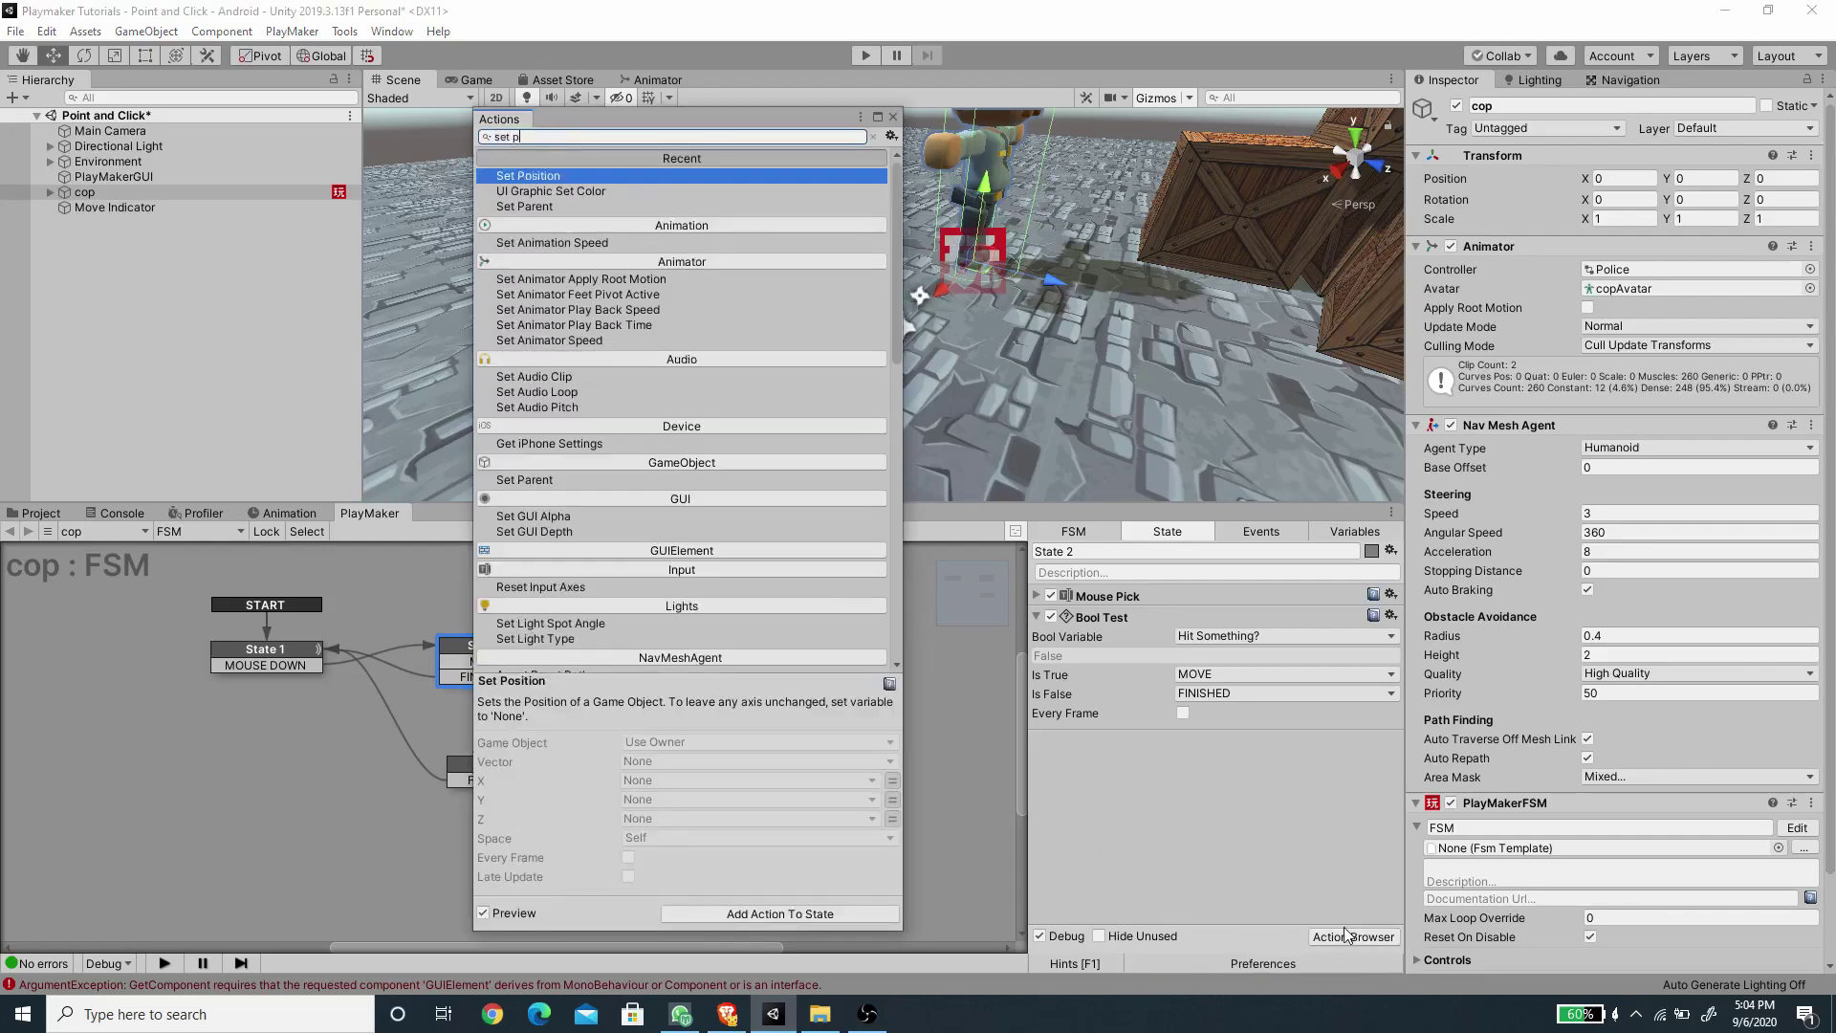
key("Return")
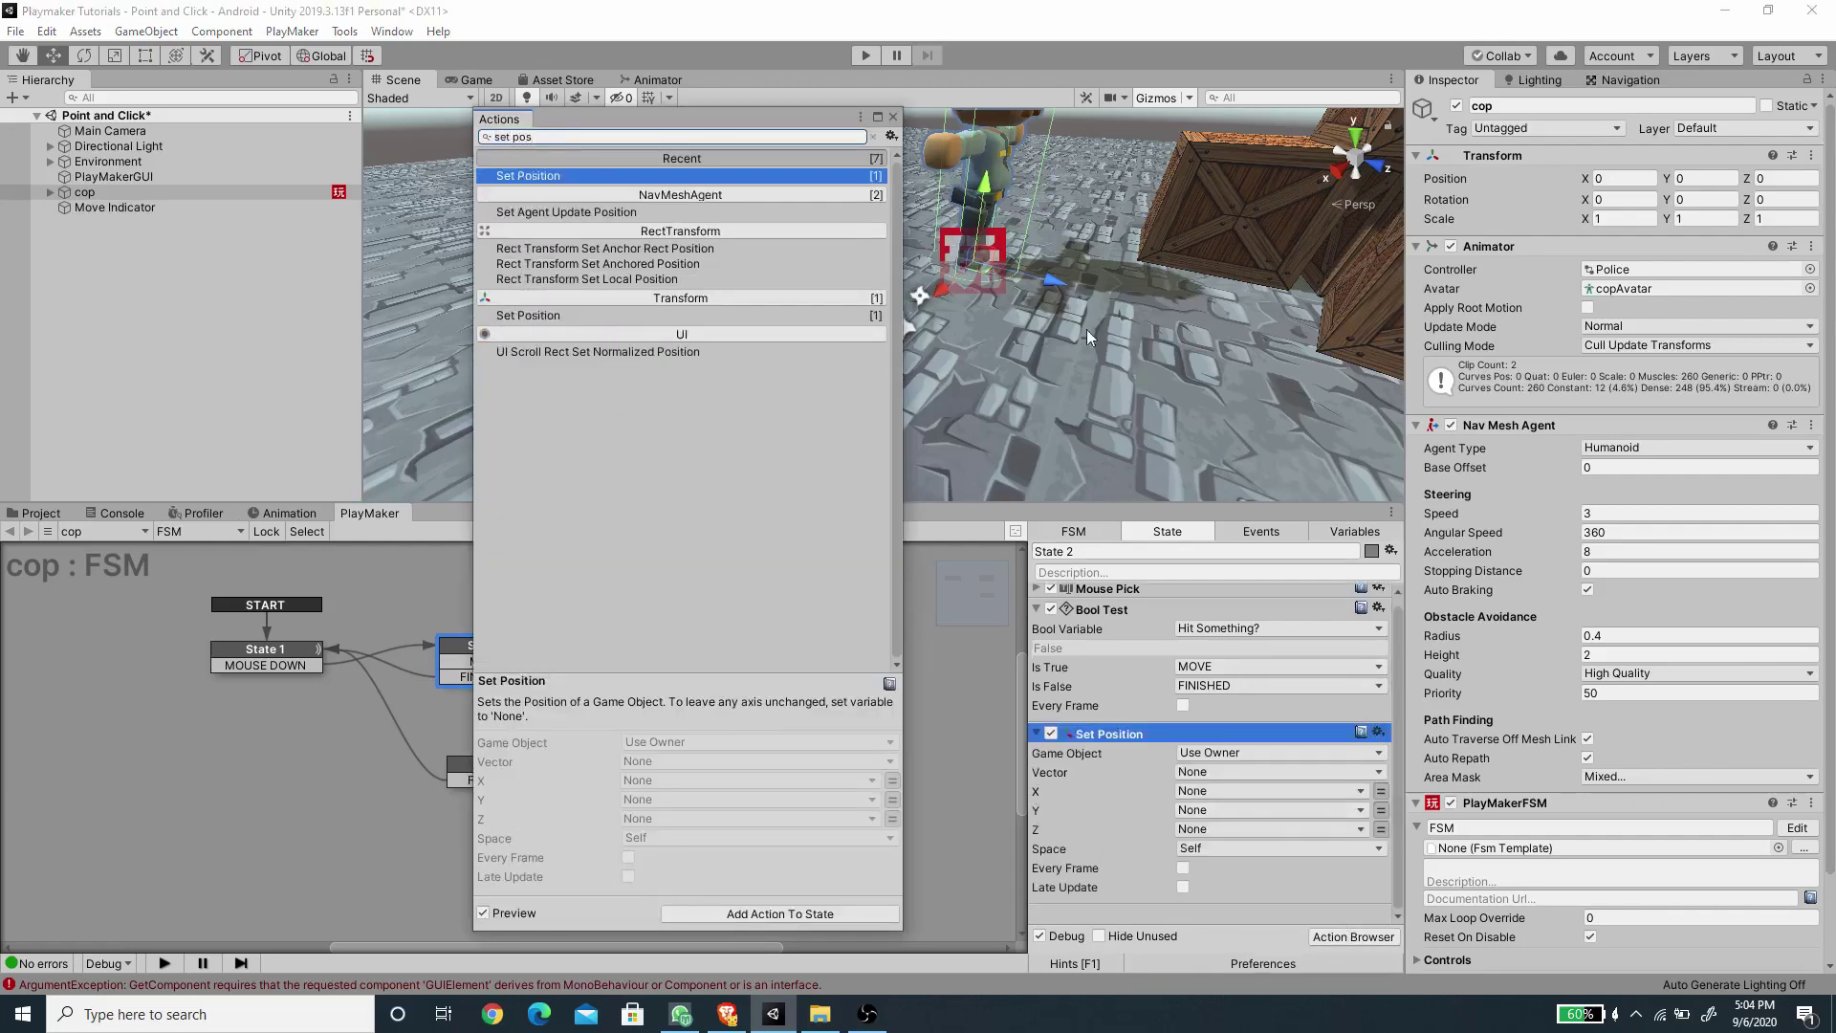
left_click(893, 117)
Make it place Move Indicator at Target Destination with Y 0.1 in World space.
left_click(1234, 753)
left_click(1261, 796)
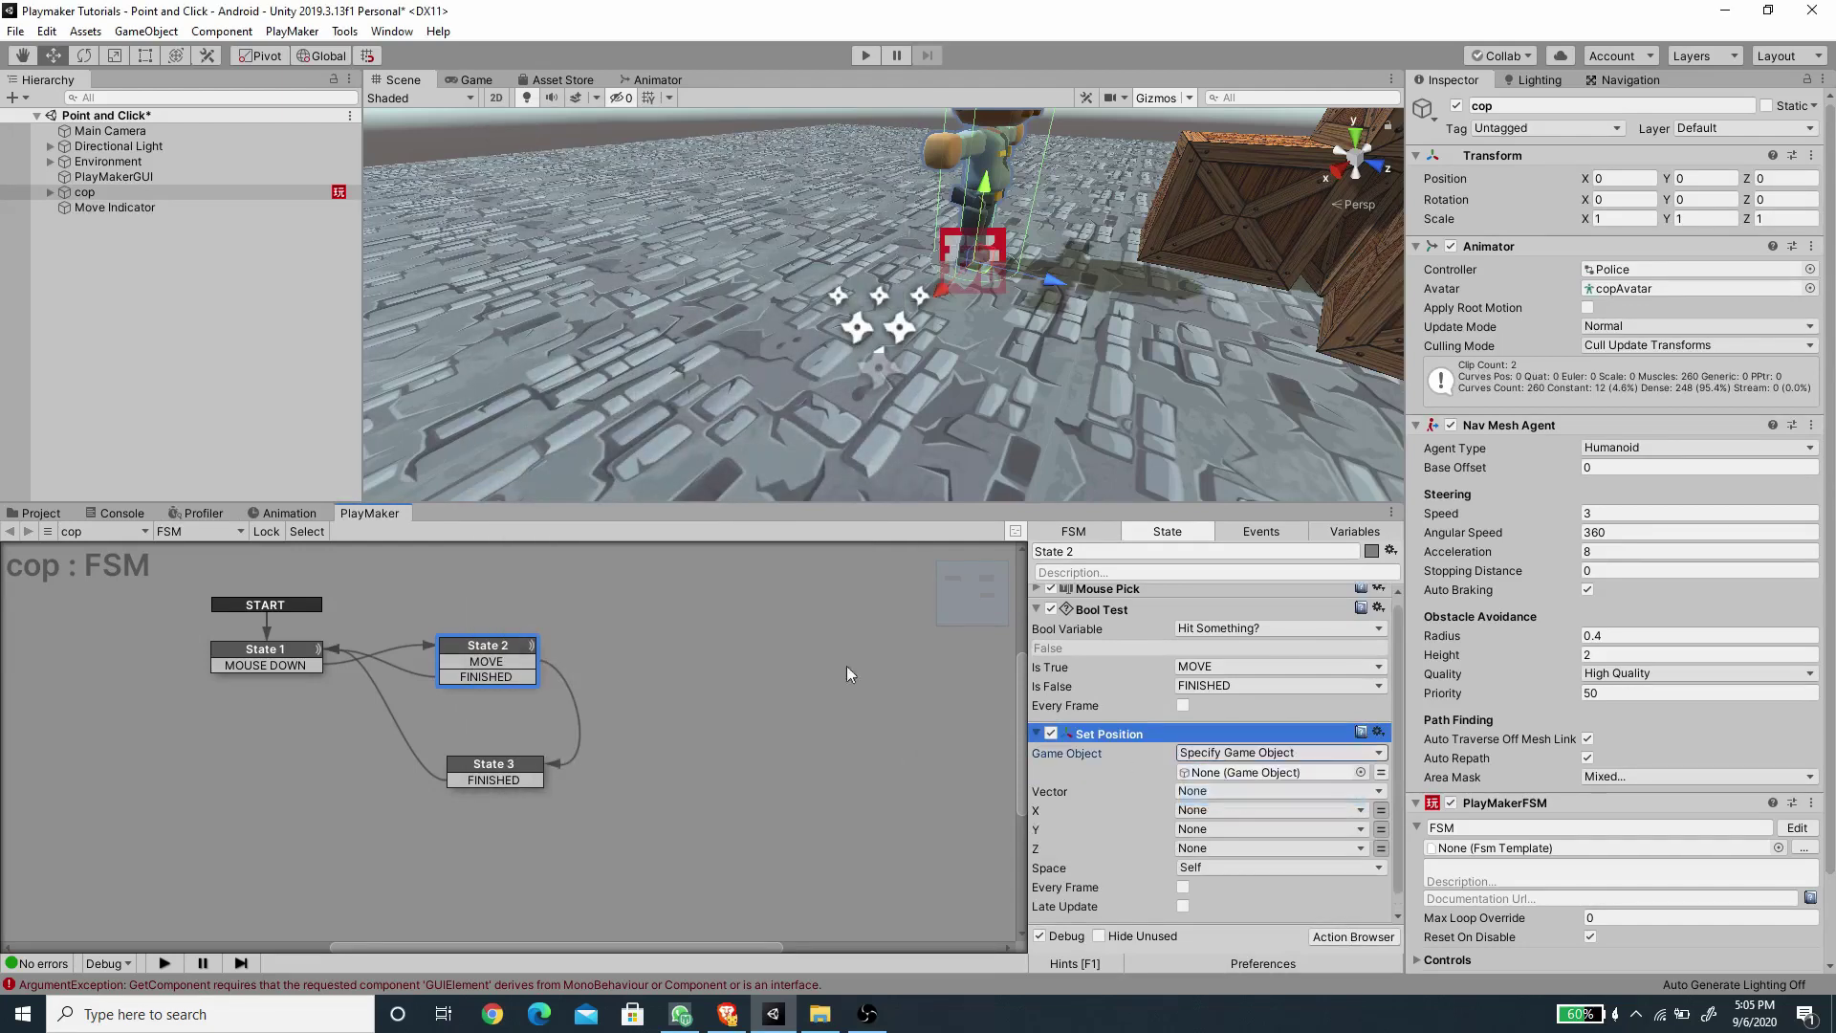
left_click(116, 209)
left_click_drag(115, 209, 1243, 773)
left_click(1215, 790)
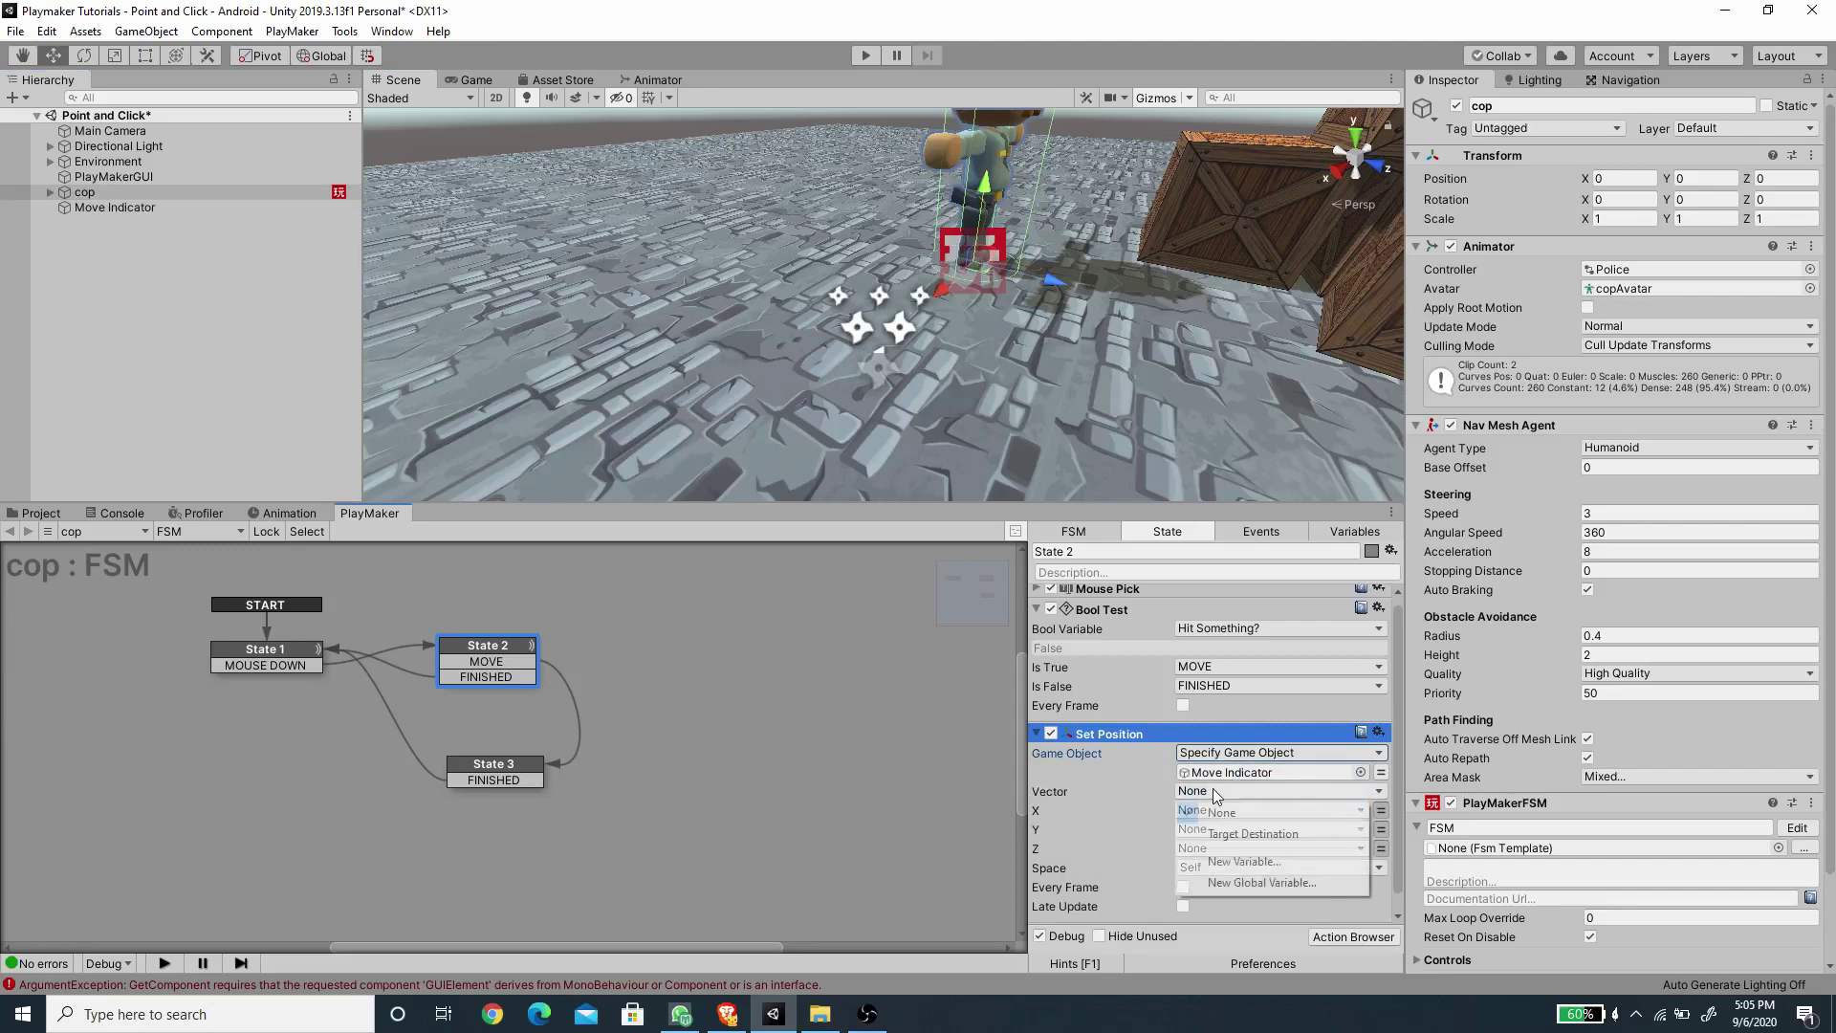
left_click(1222, 824)
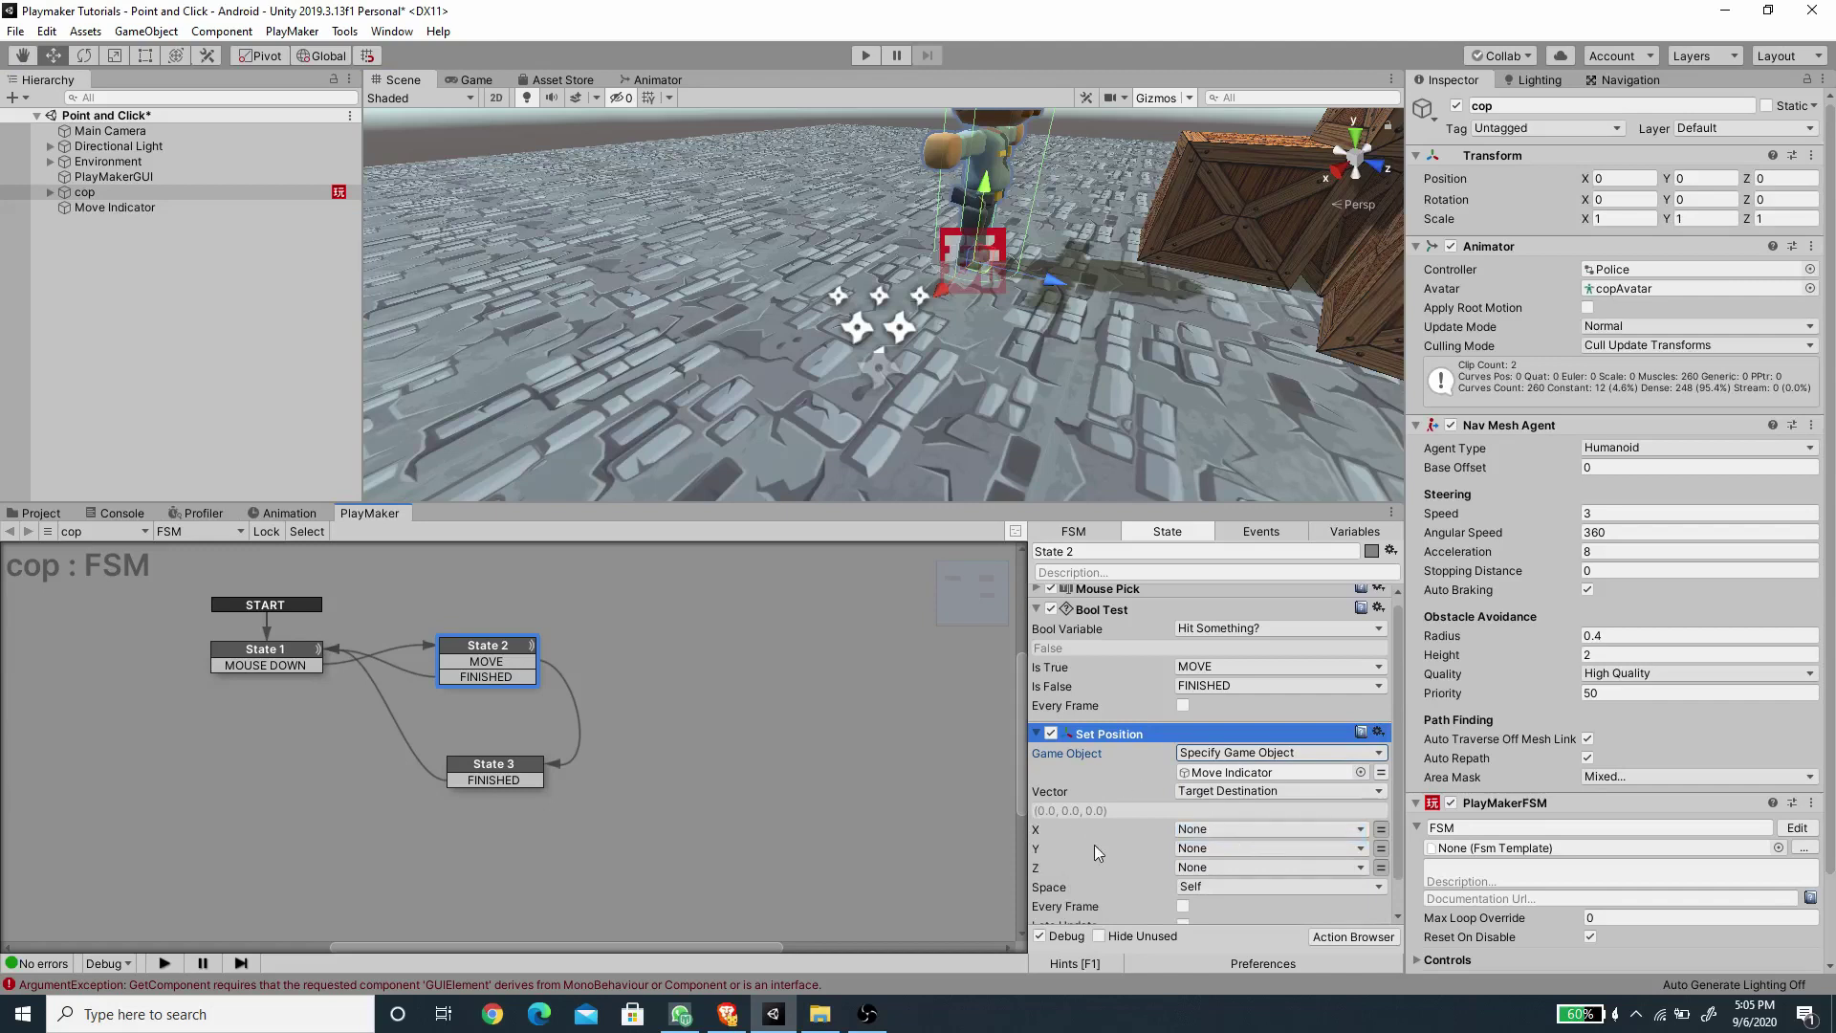
left_click(1381, 849)
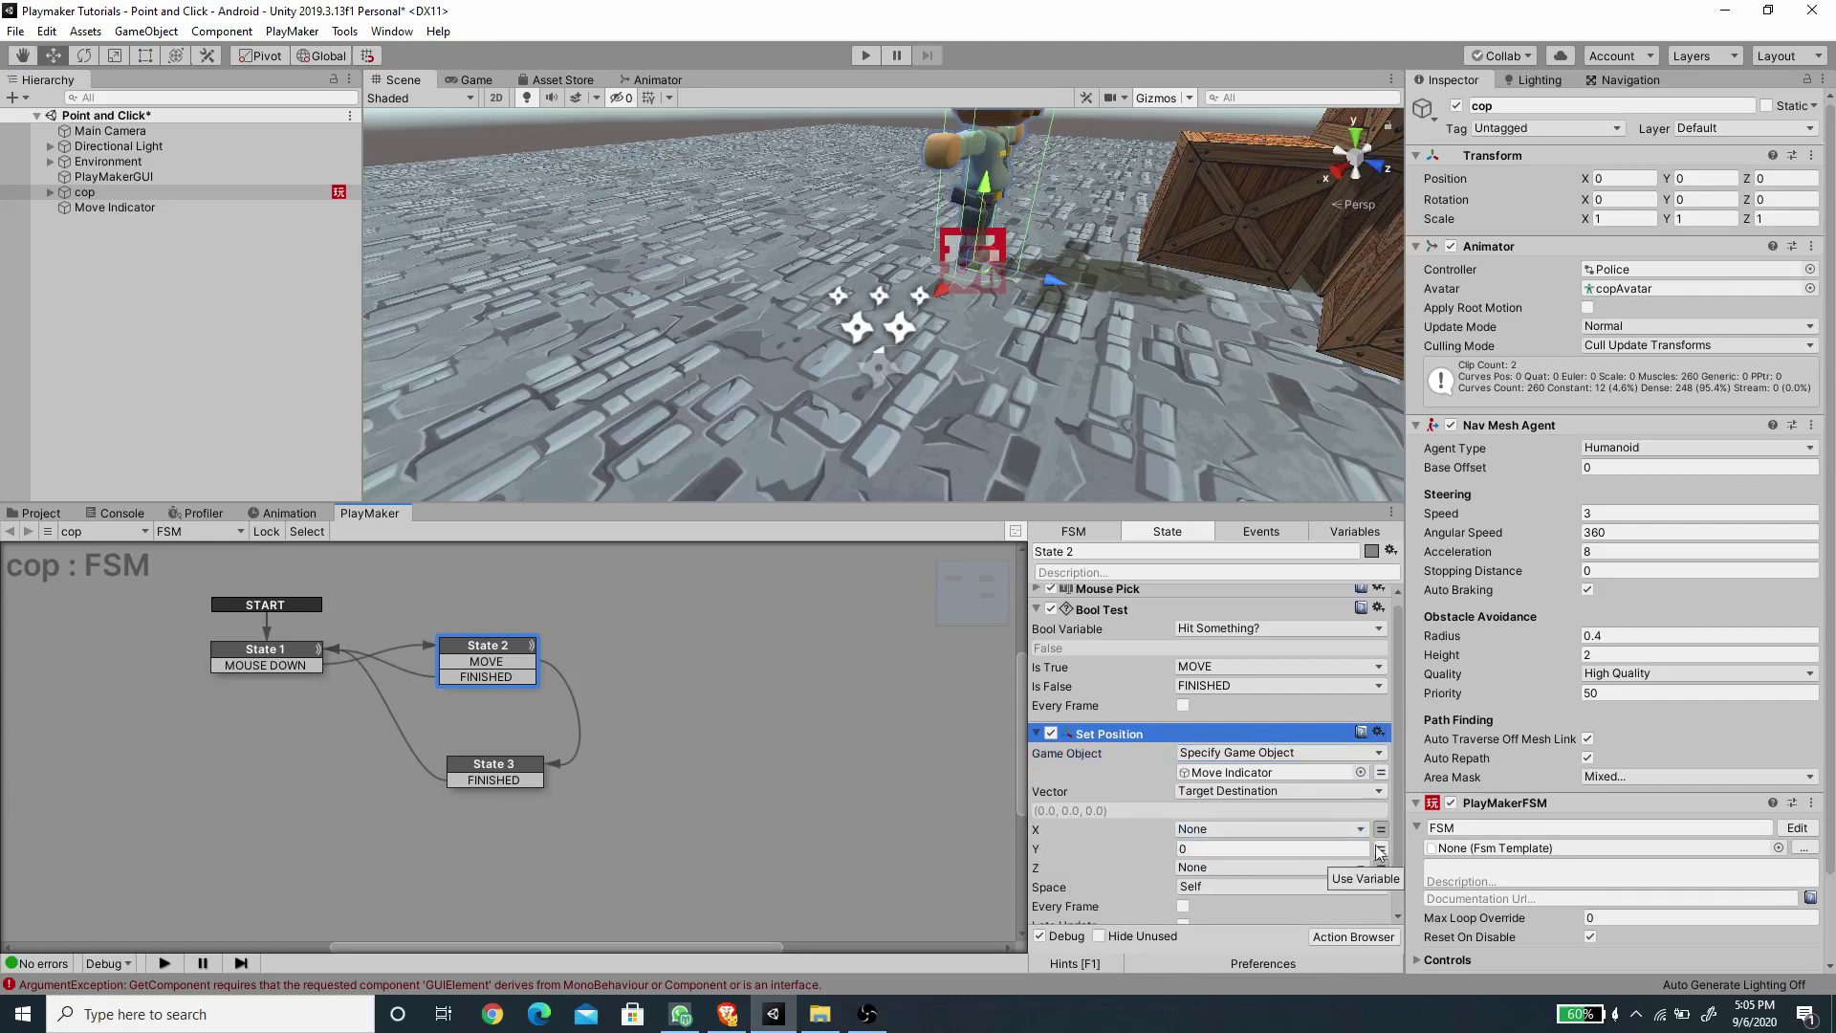
left_click(1212, 847)
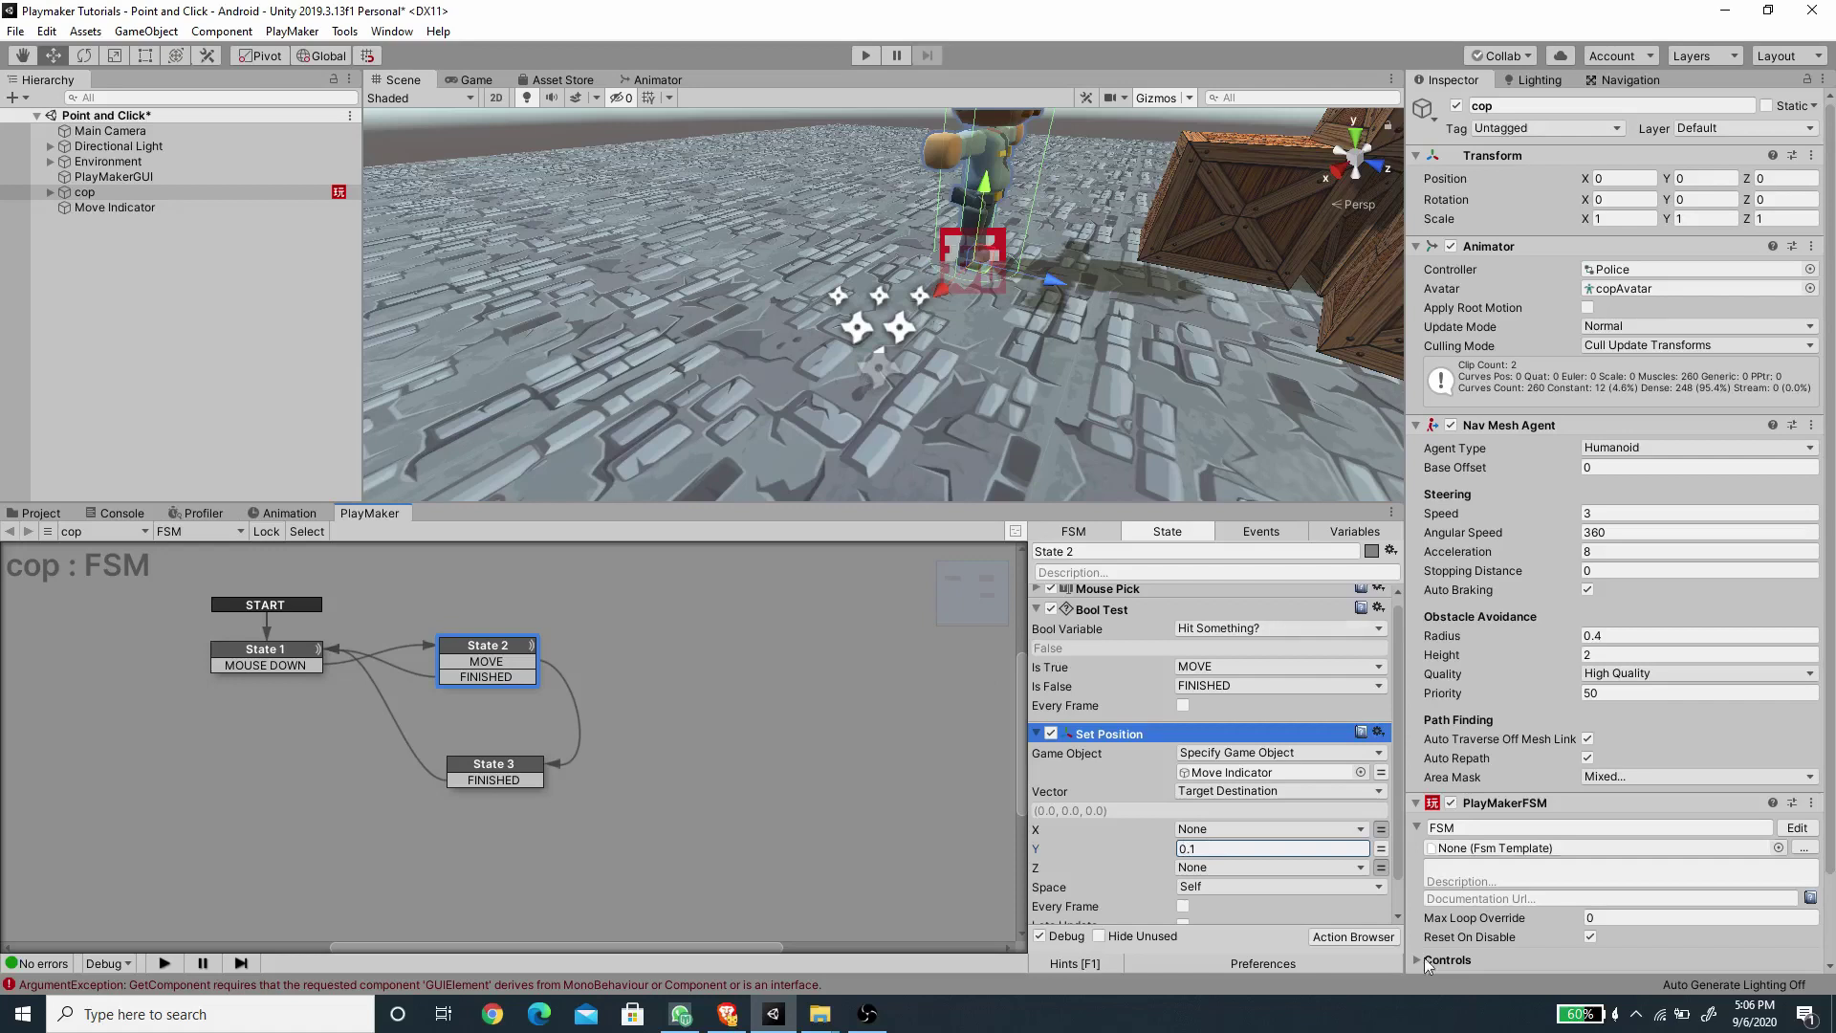
scroll(1273, 865, "down", 1)
left_click(1202, 850)
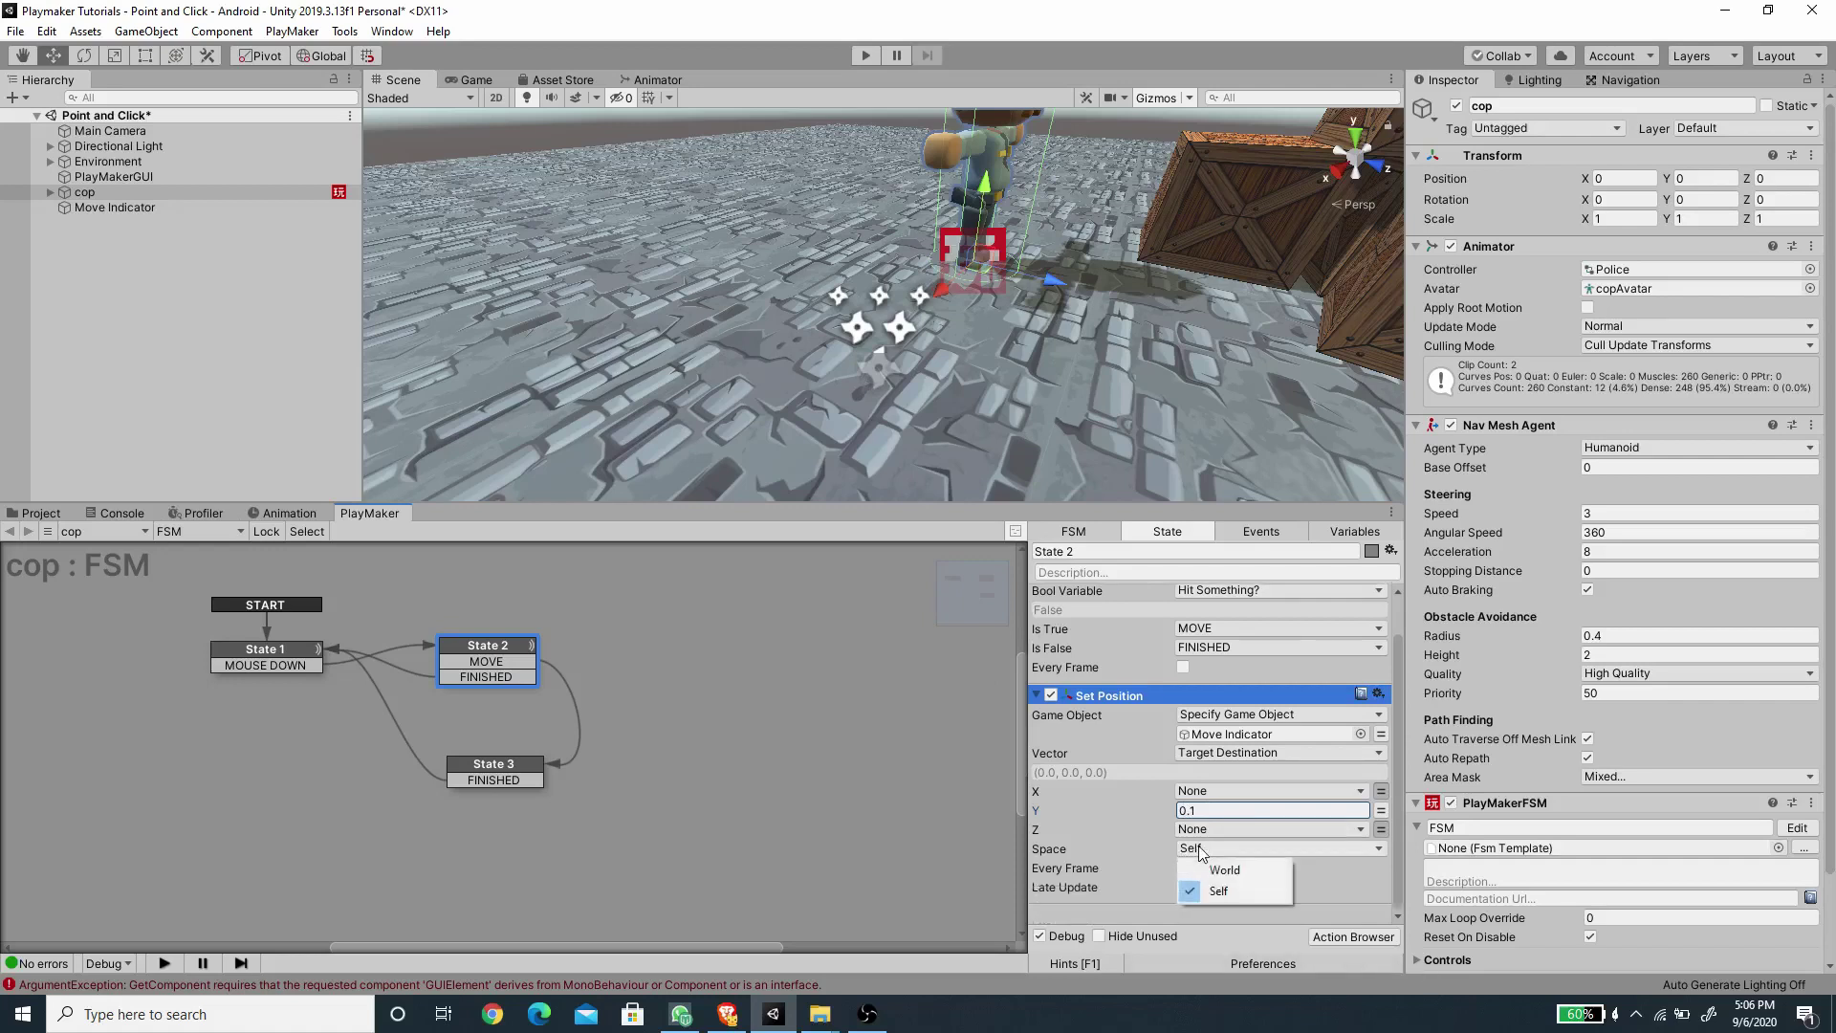
left_click(1234, 875)
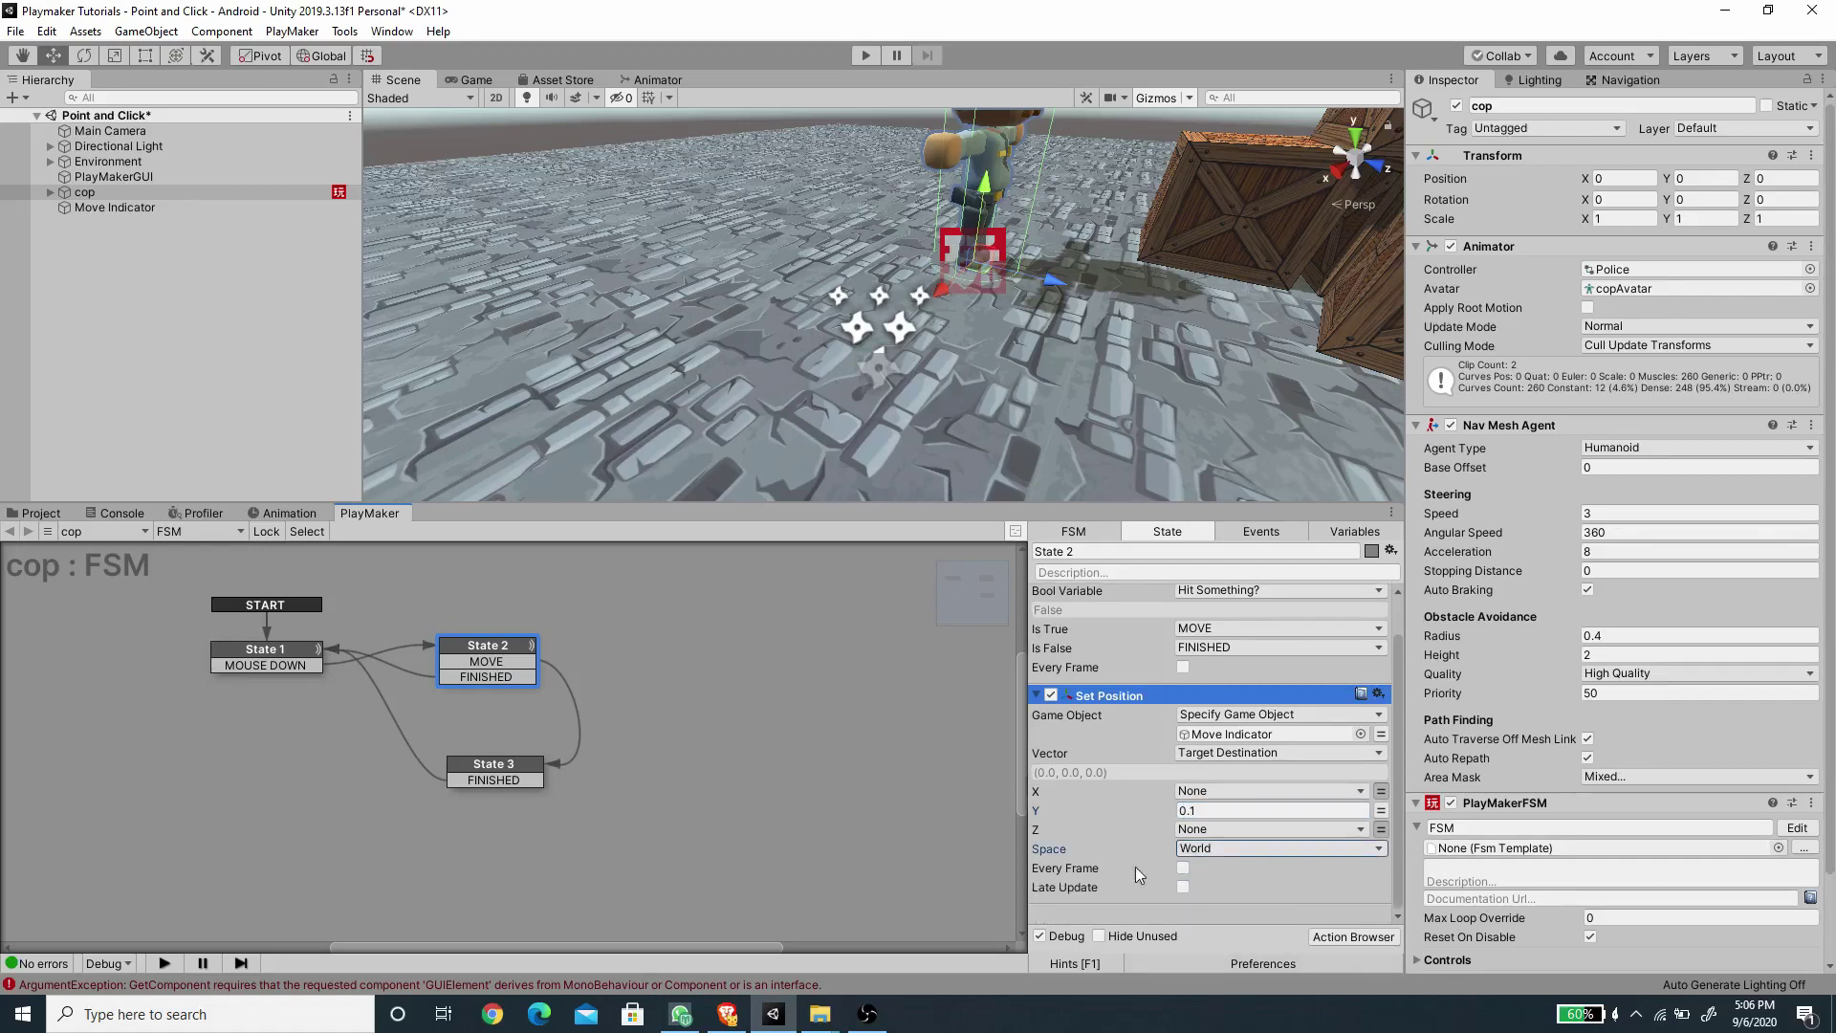
left_click(1035, 698)
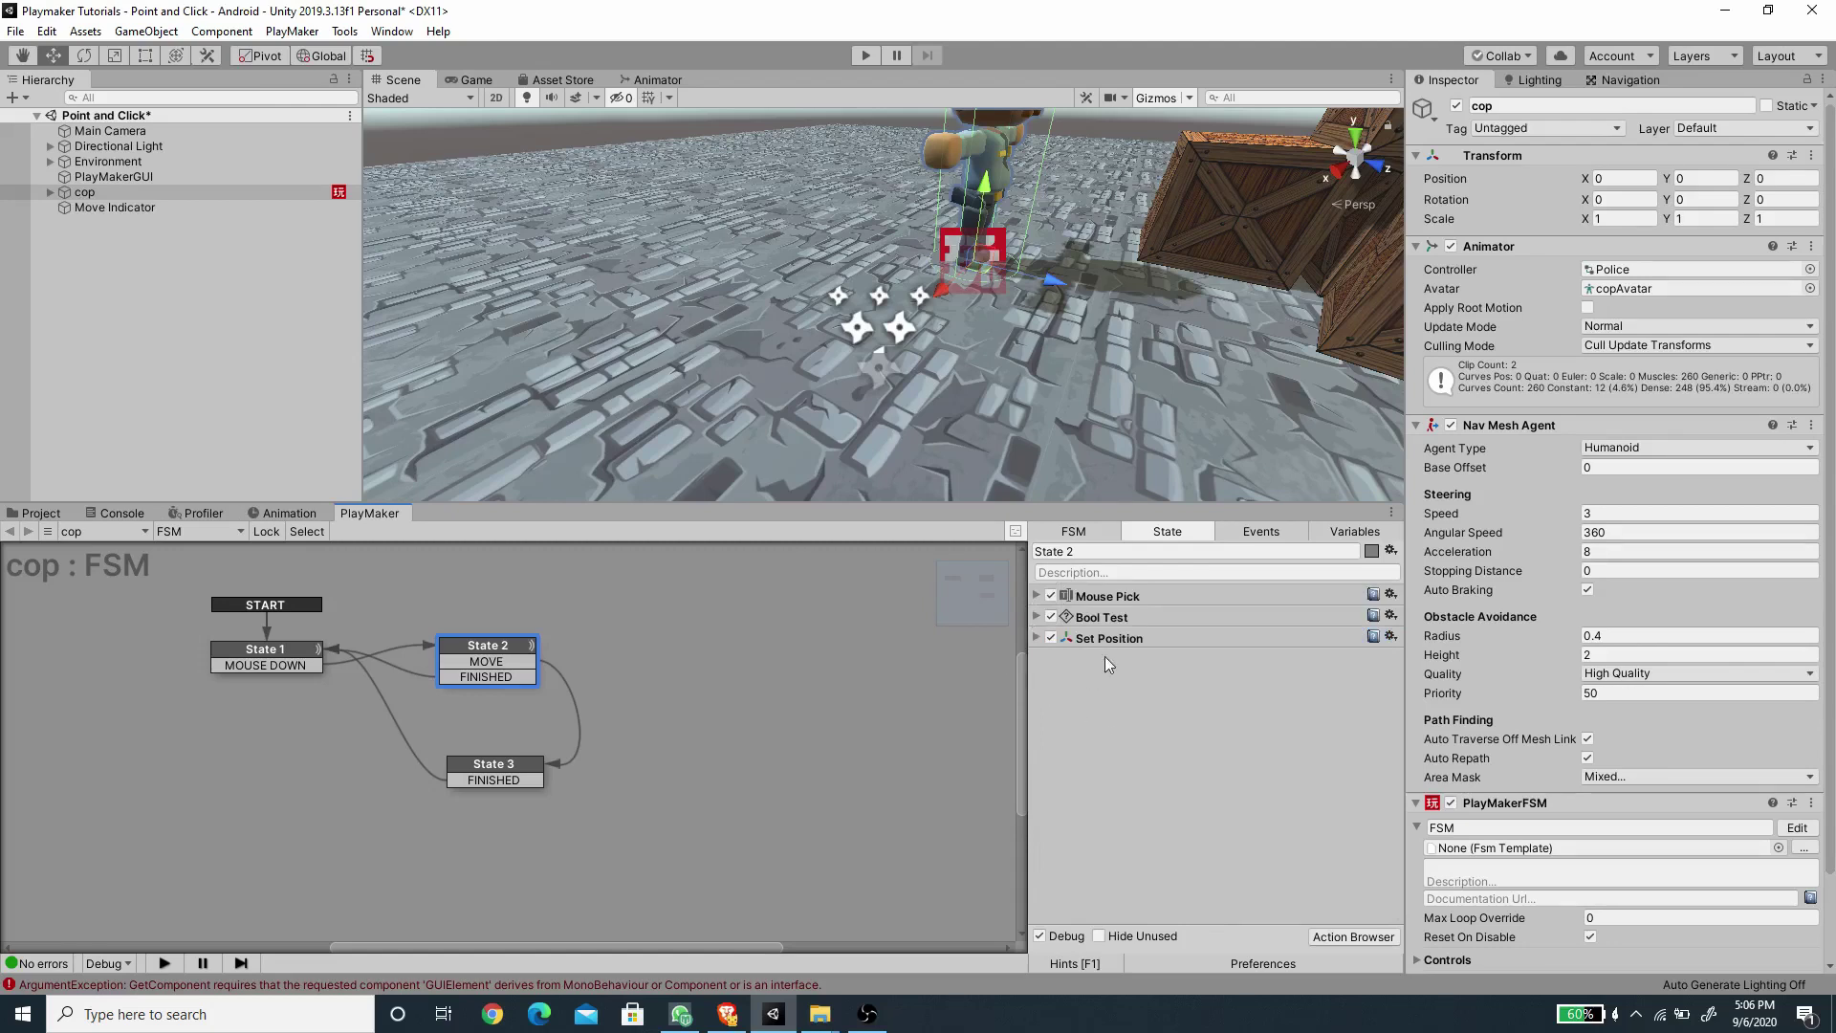
Add Move Indicator to State 2 as a Call Method action running void Play().
left_click(134, 208)
left_click(82, 191)
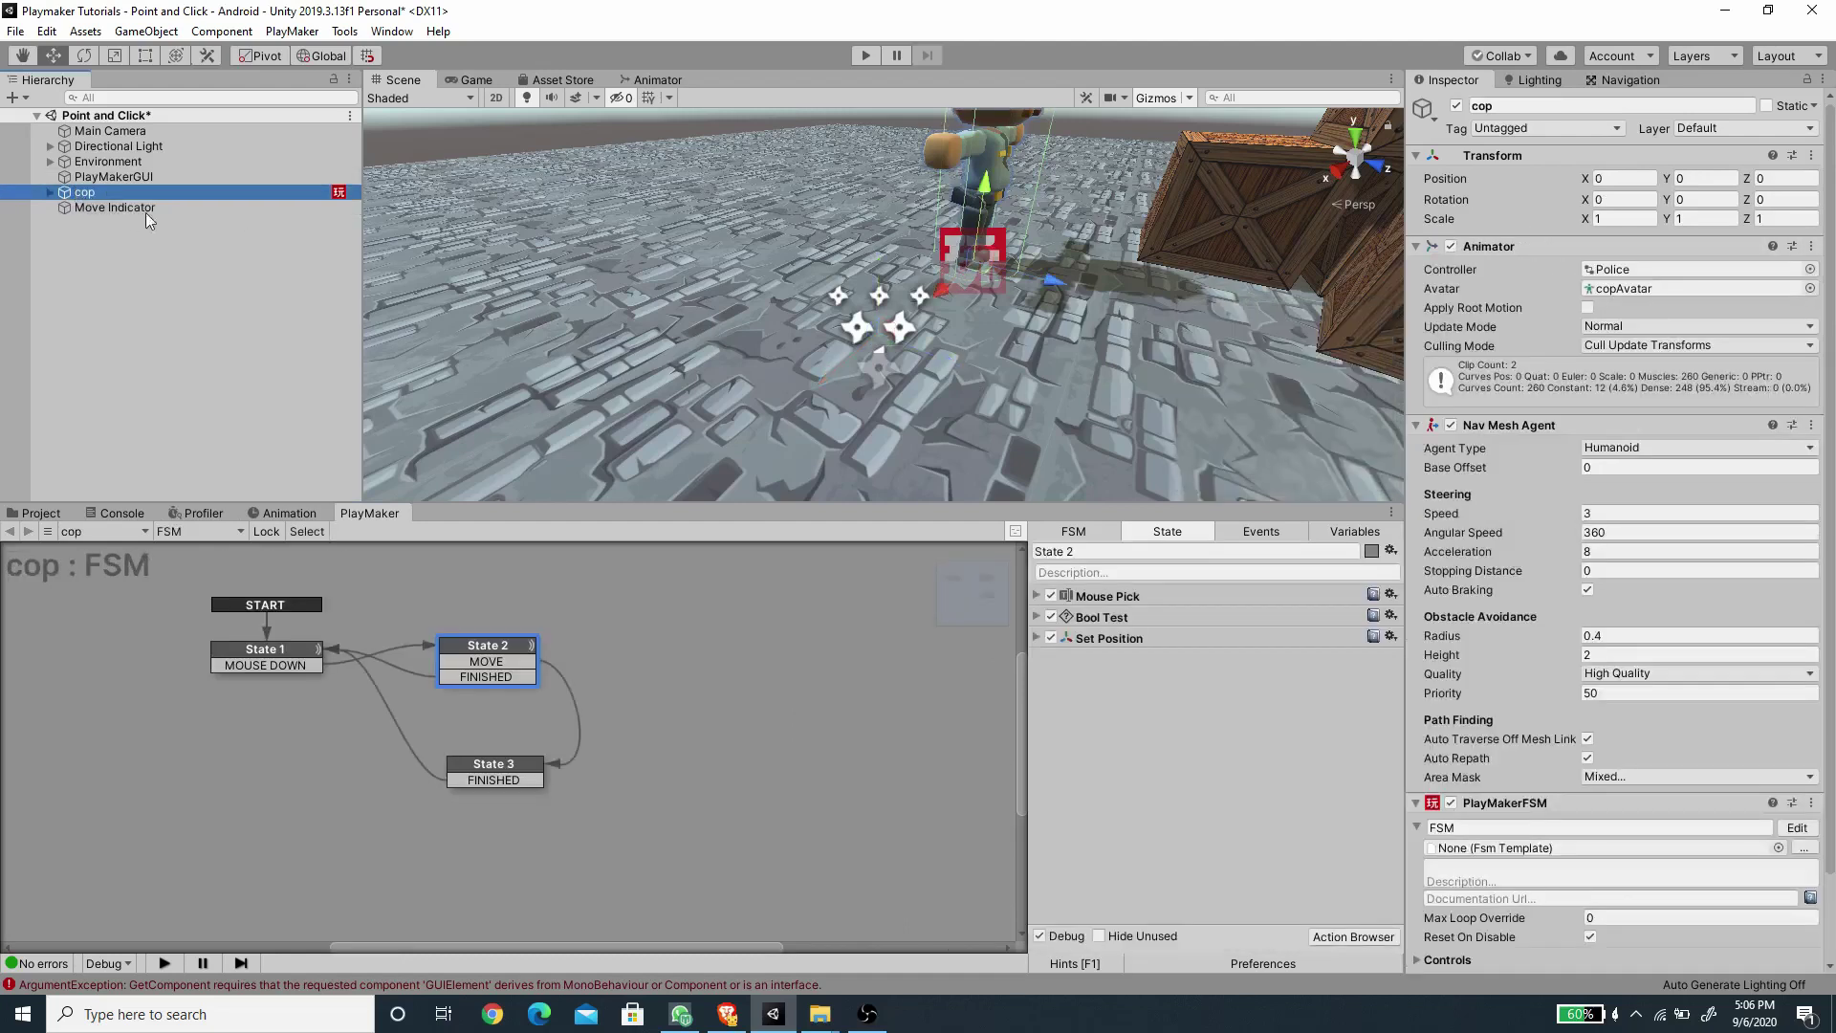
left_click_drag(107, 209, 1133, 730)
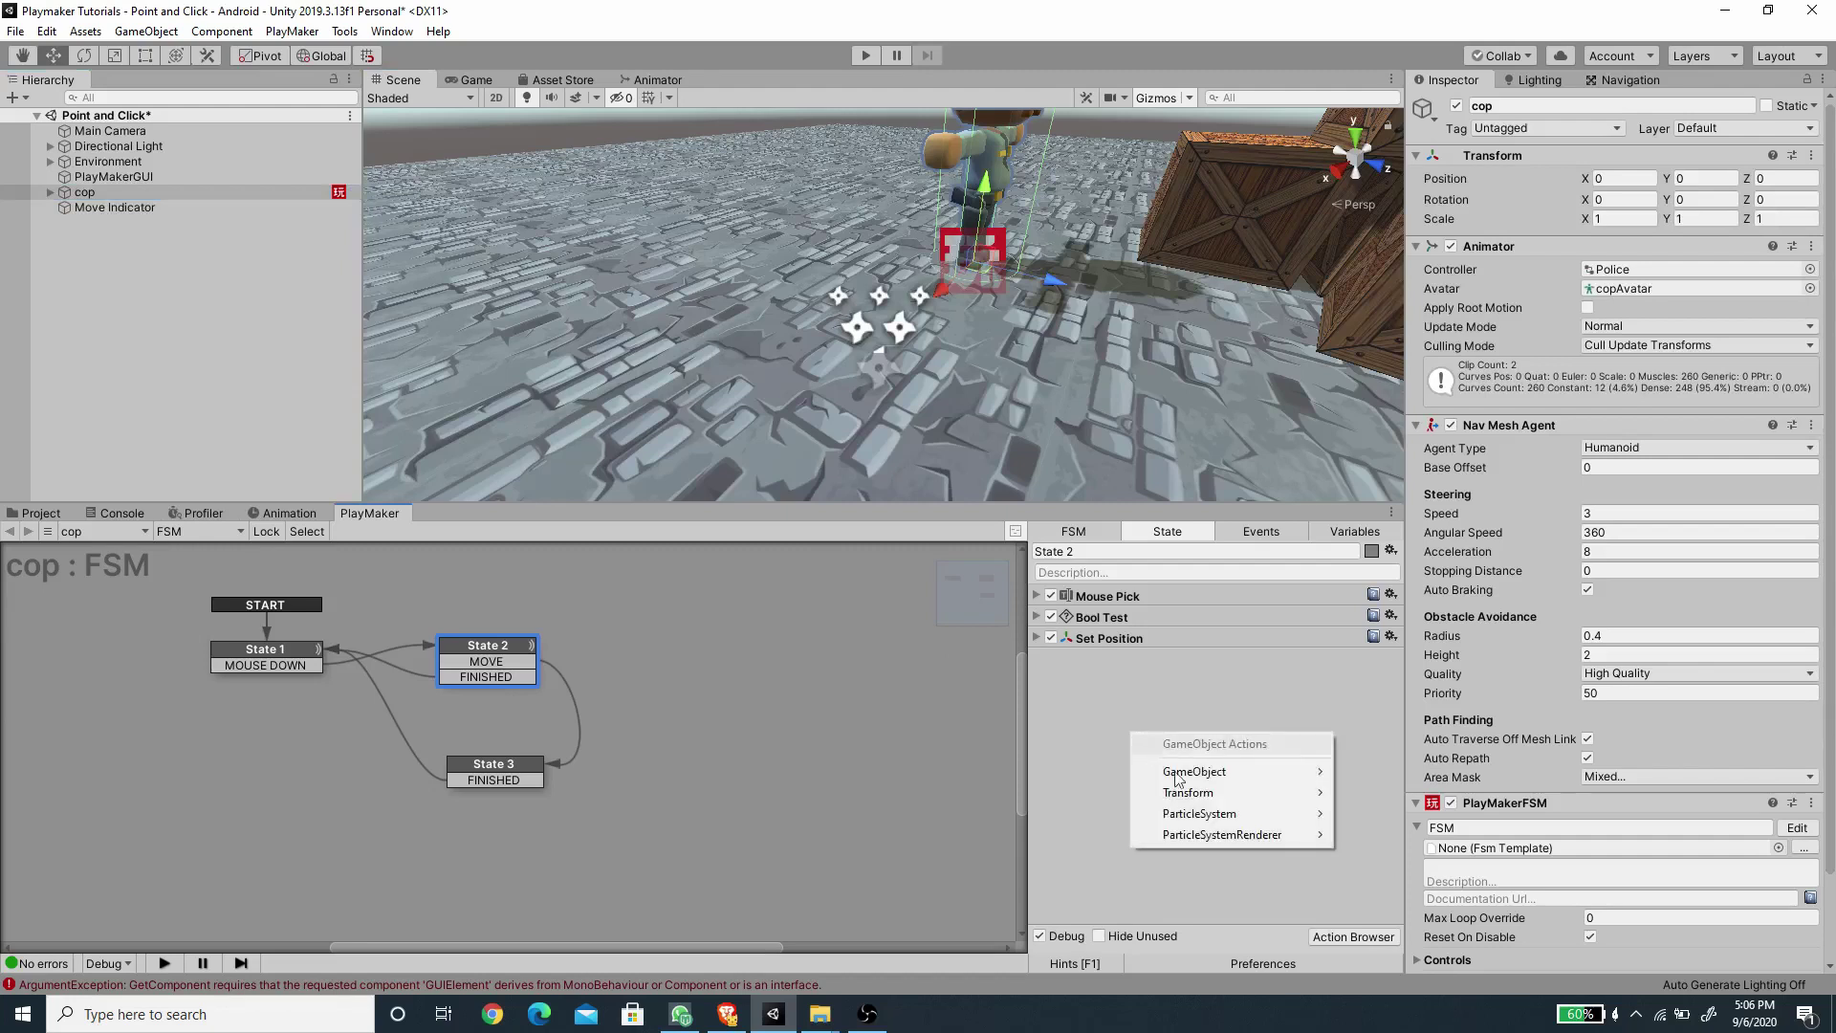
mouse_move(1209, 821)
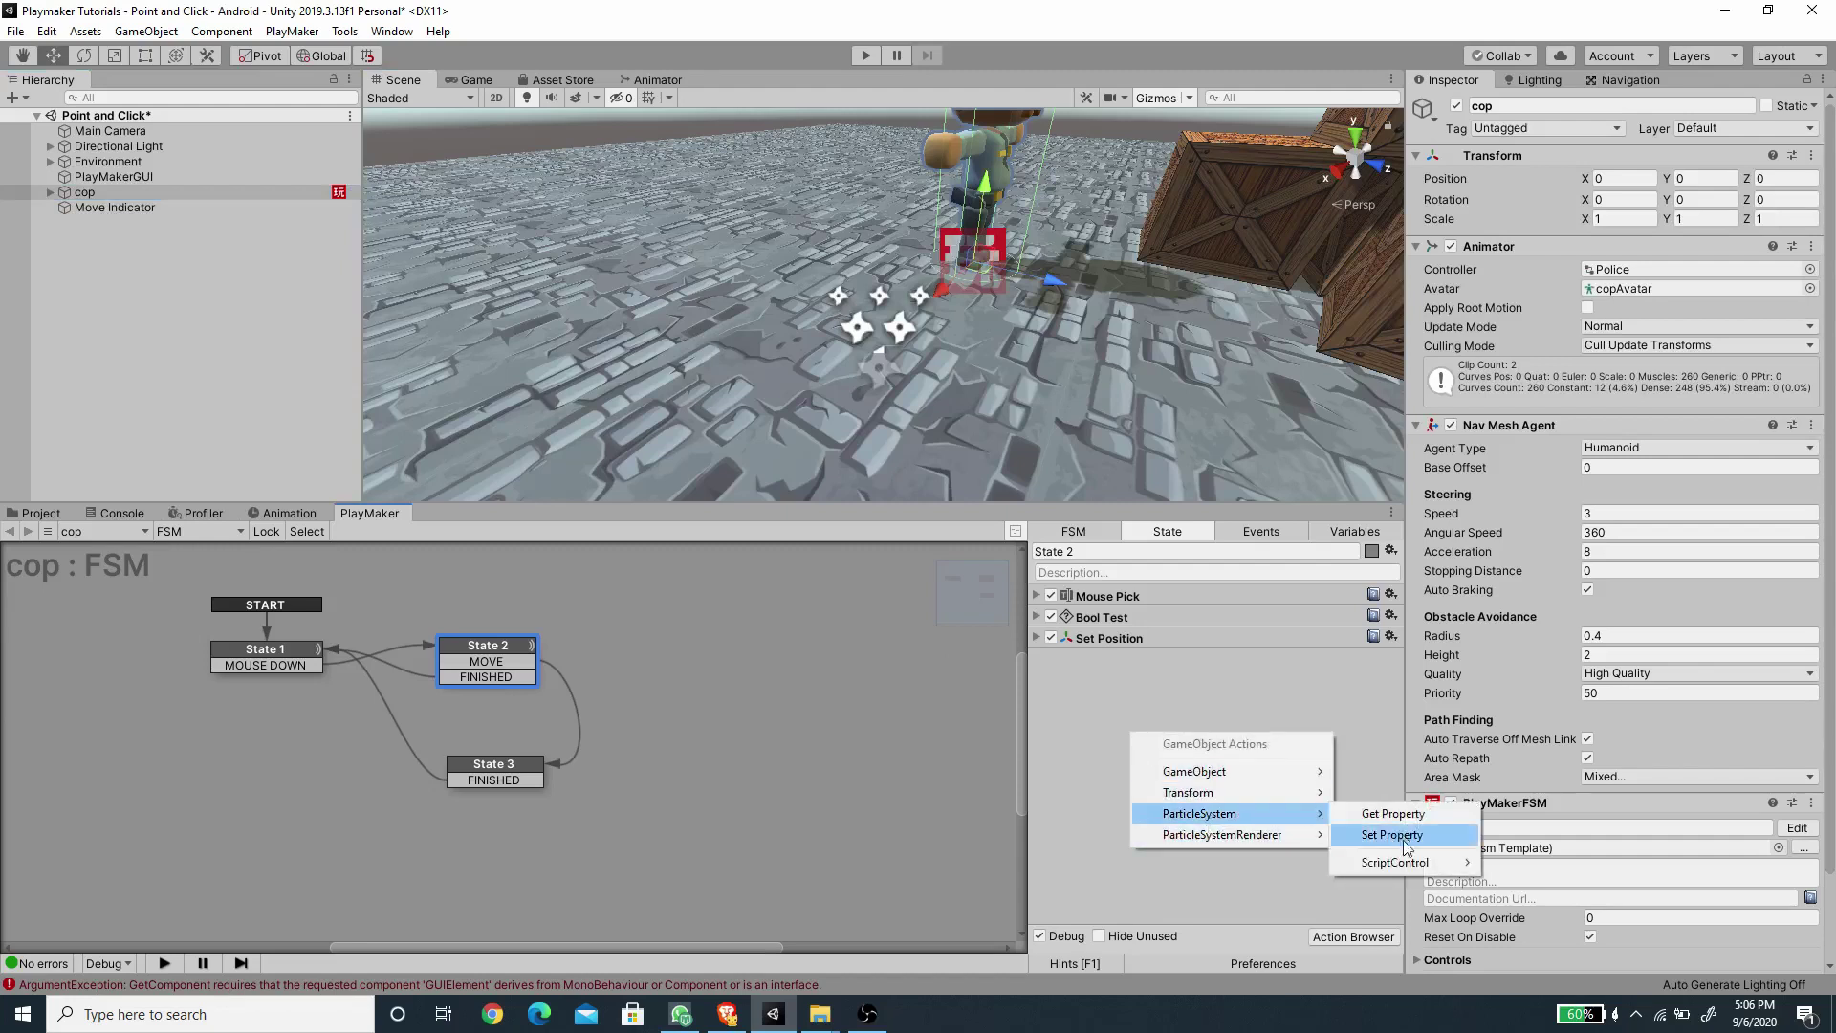
mouse_move(1435, 862)
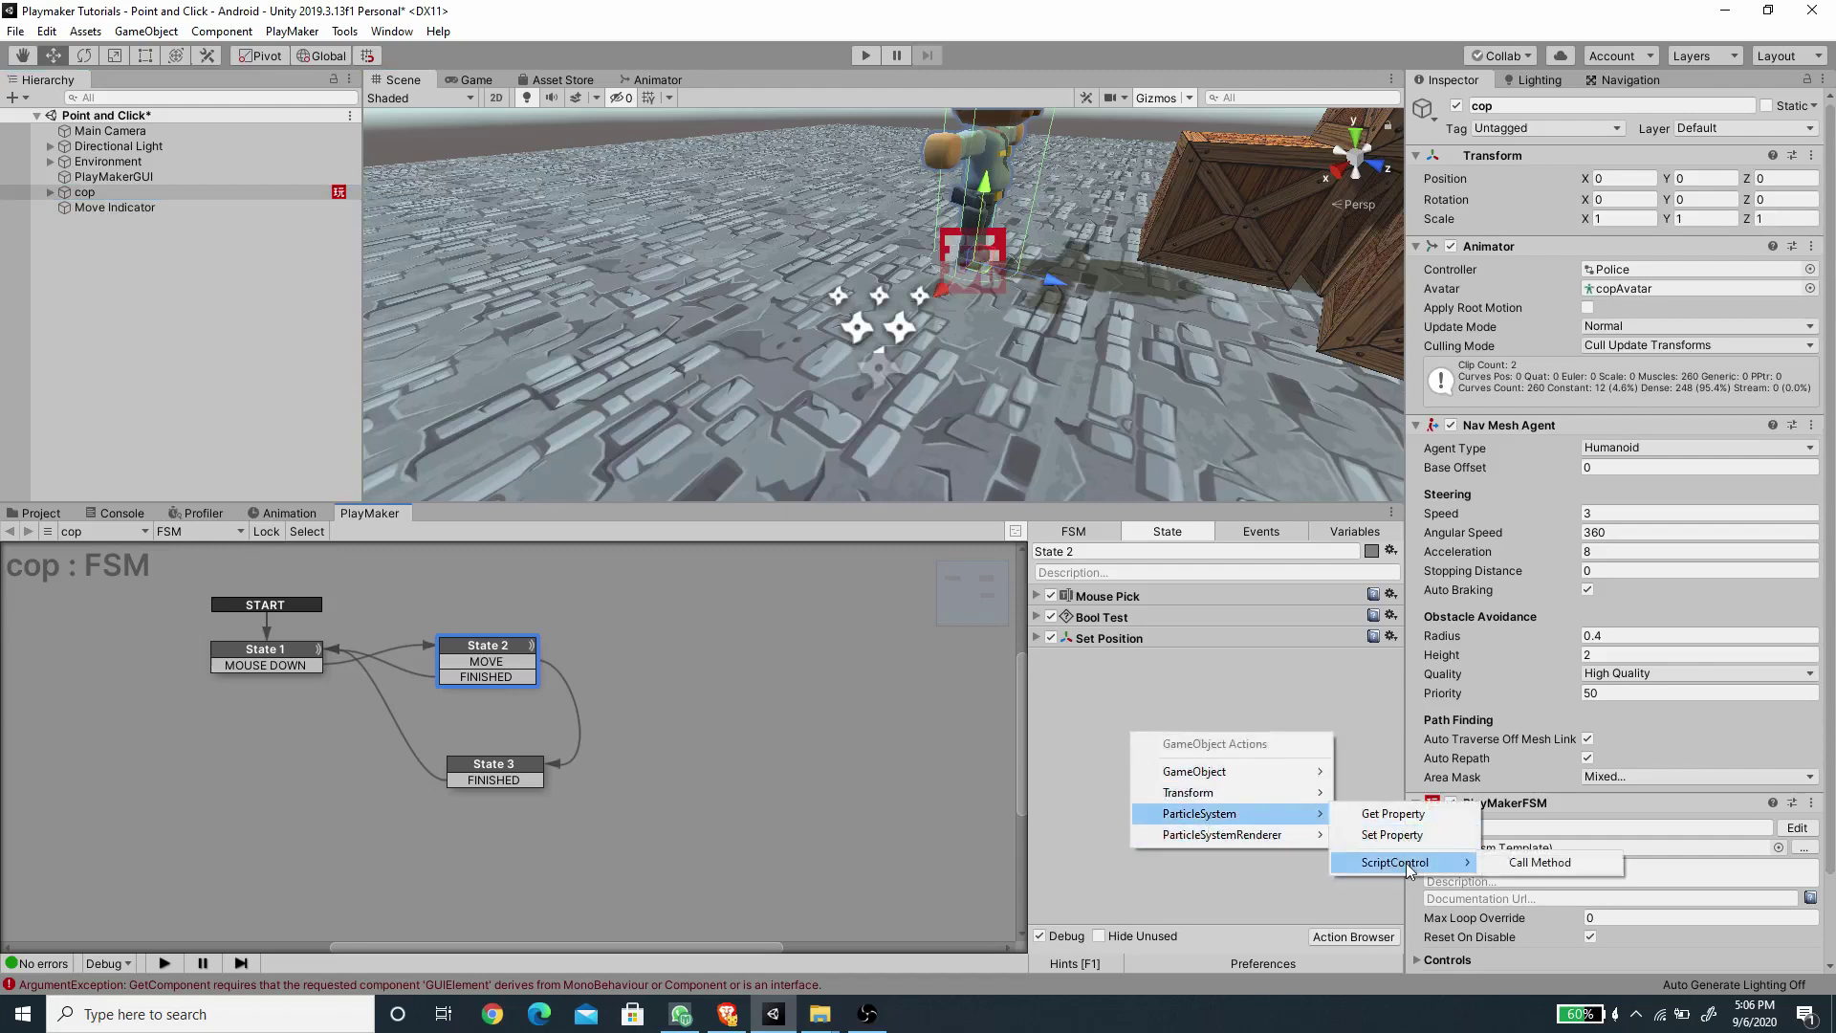
left_click(1525, 866)
left_click(1230, 714)
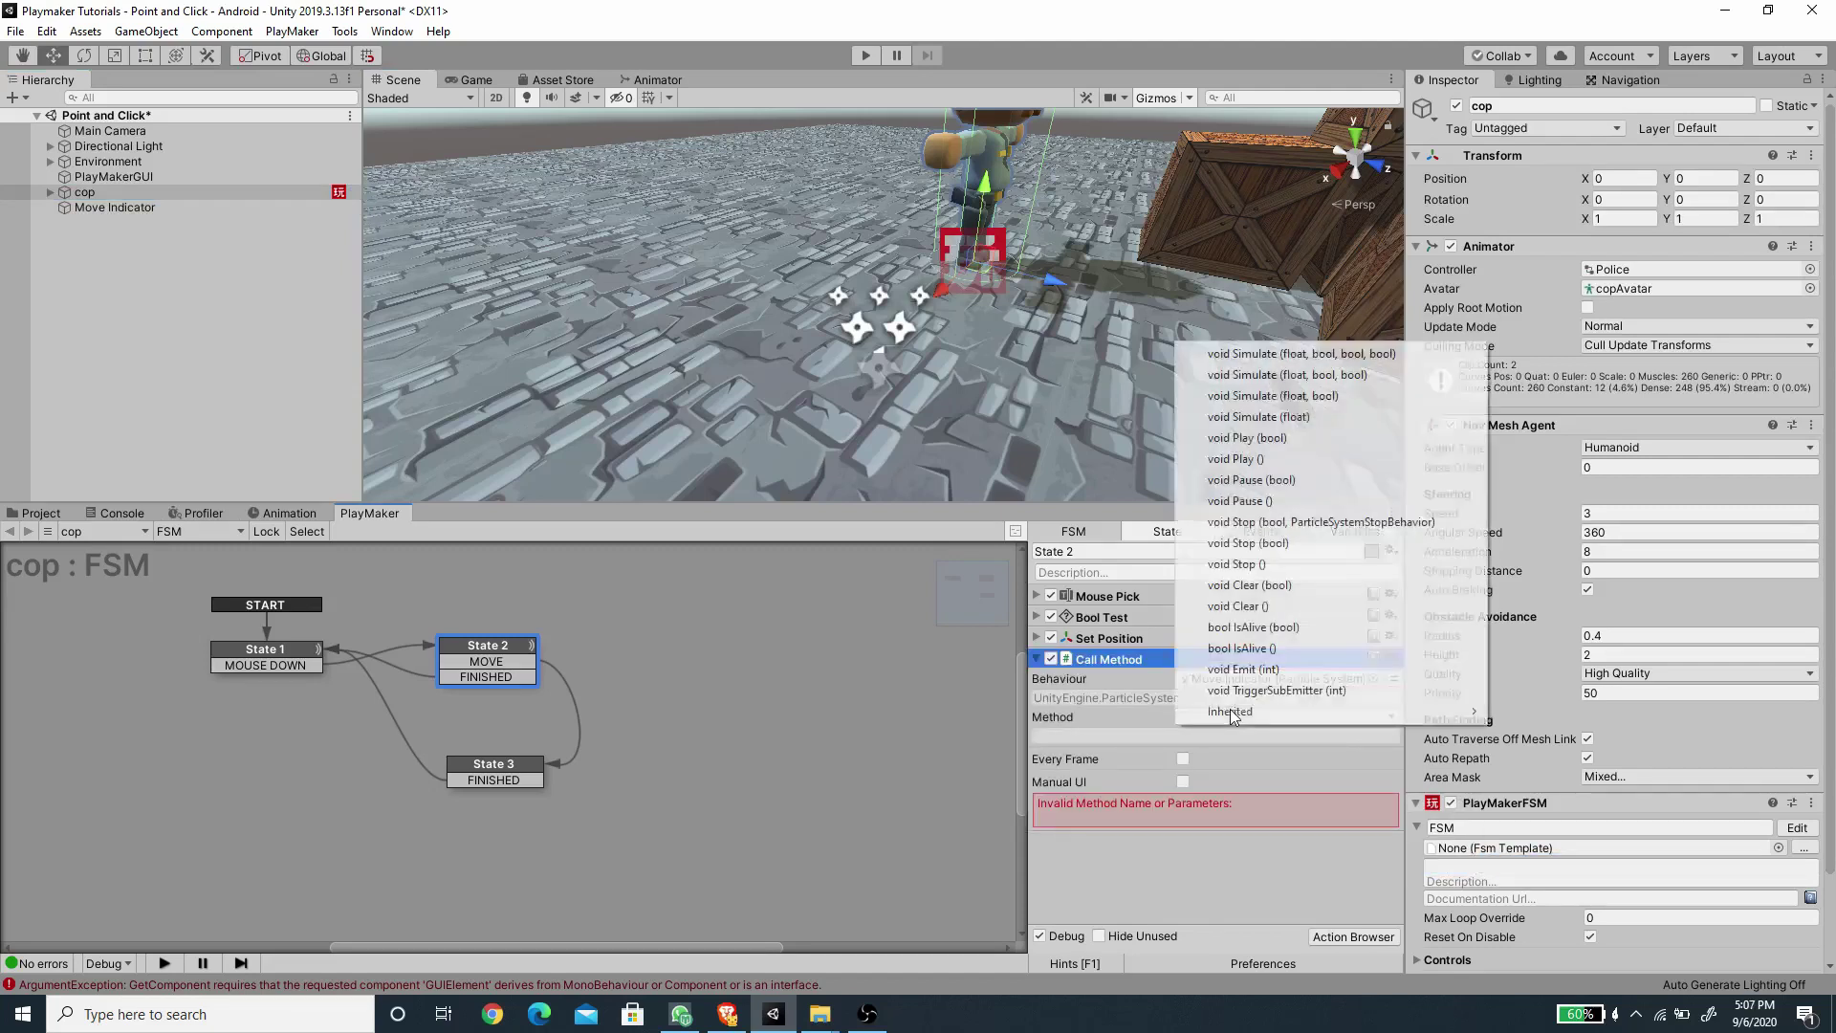
mouse_move(1261, 713)
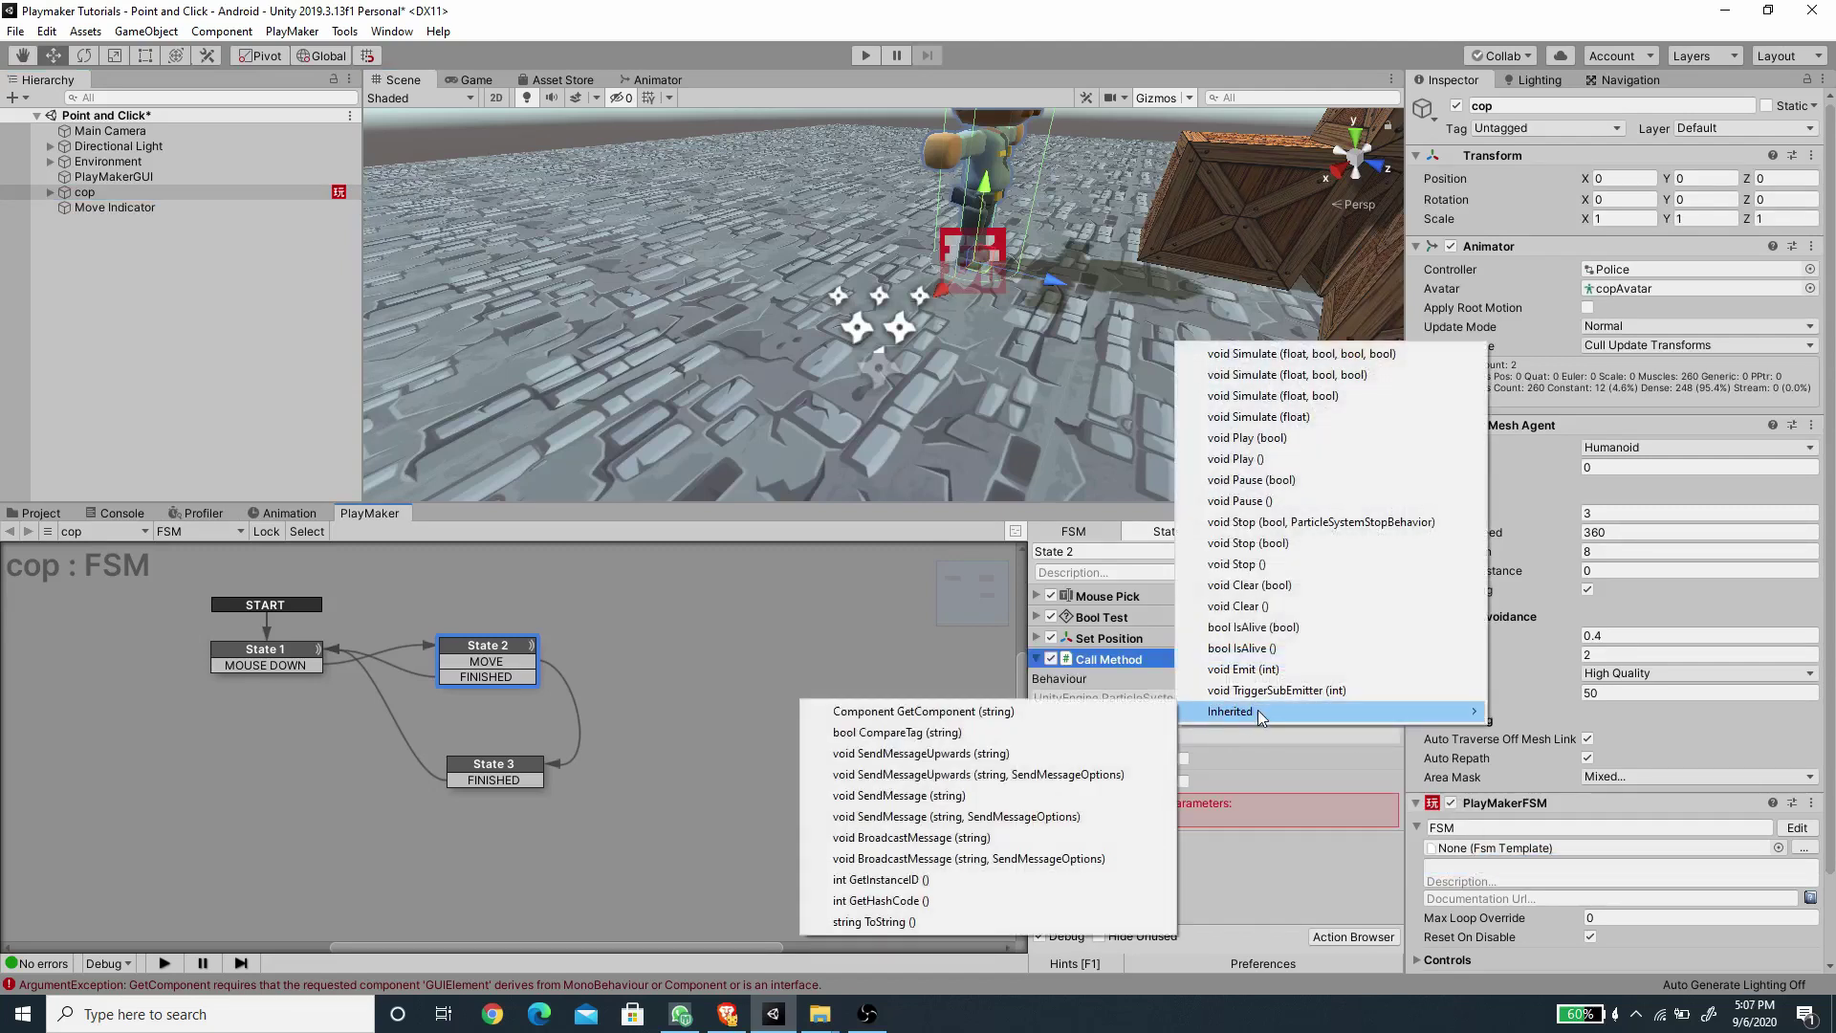
left_click(1234, 459)
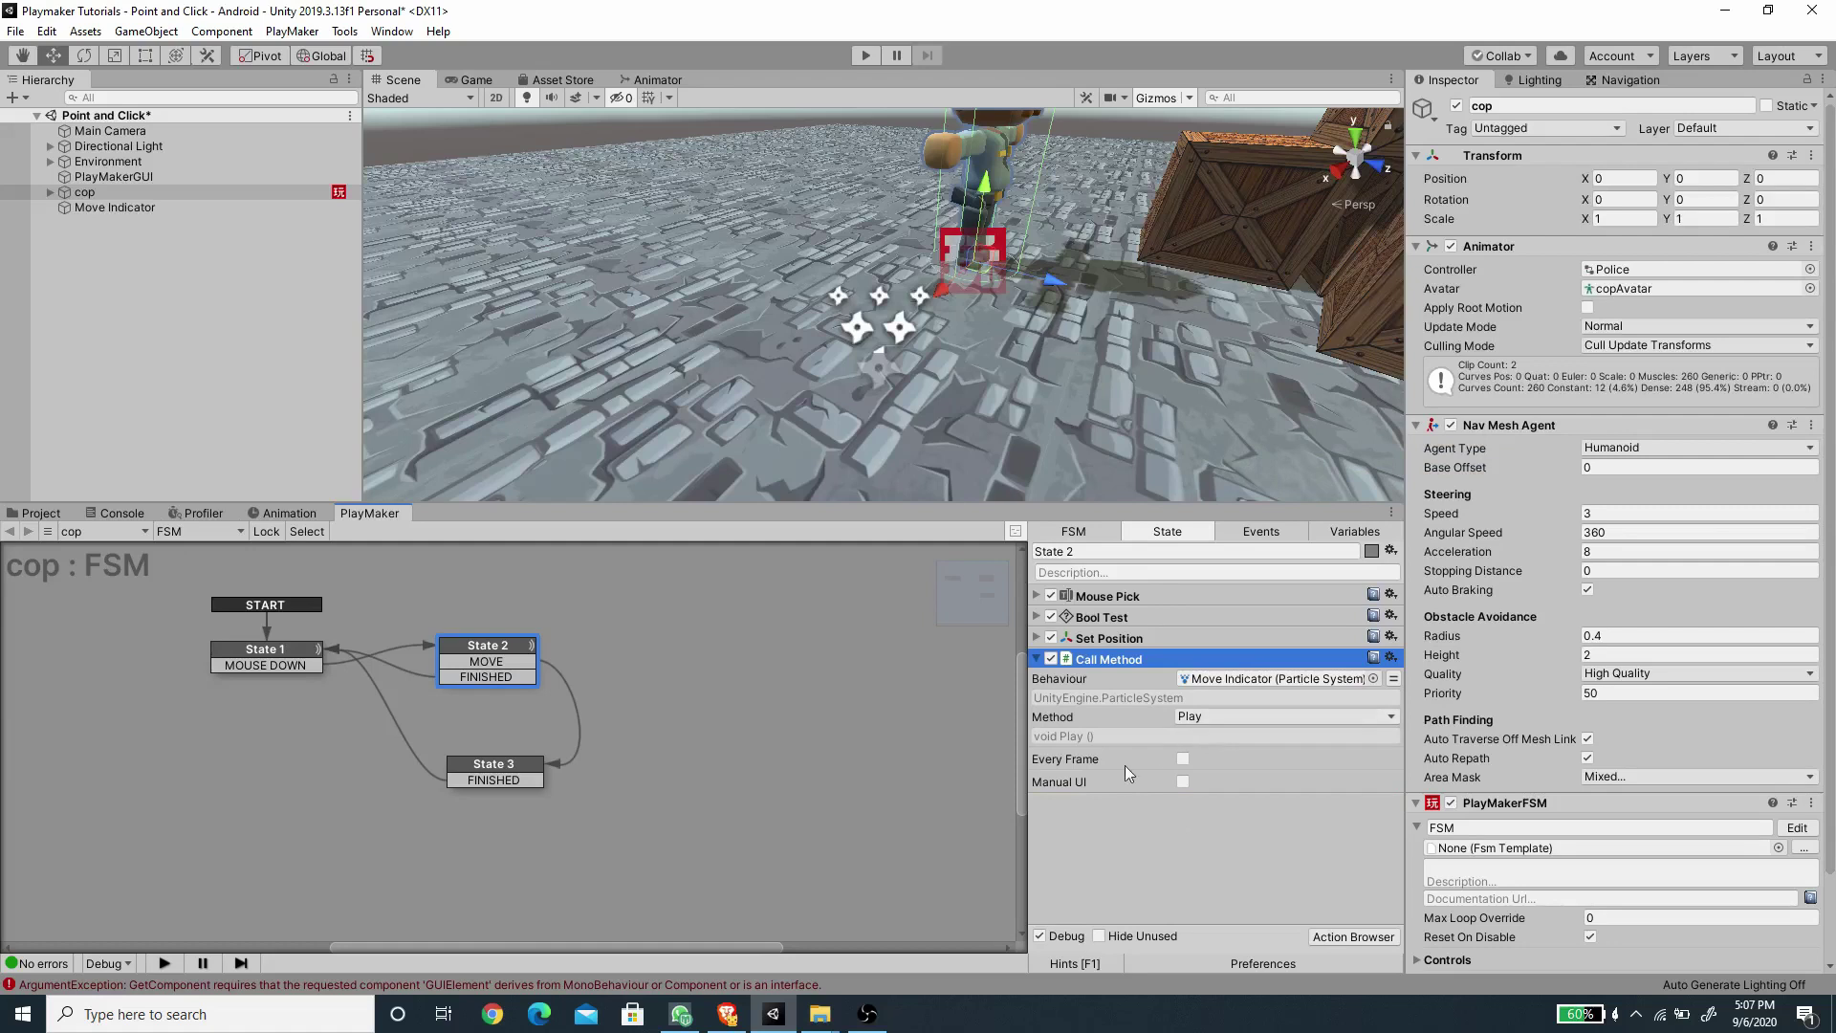
Preview the ring effect on Move Indicator and return to the cop's FSM.
left_click(125, 209)
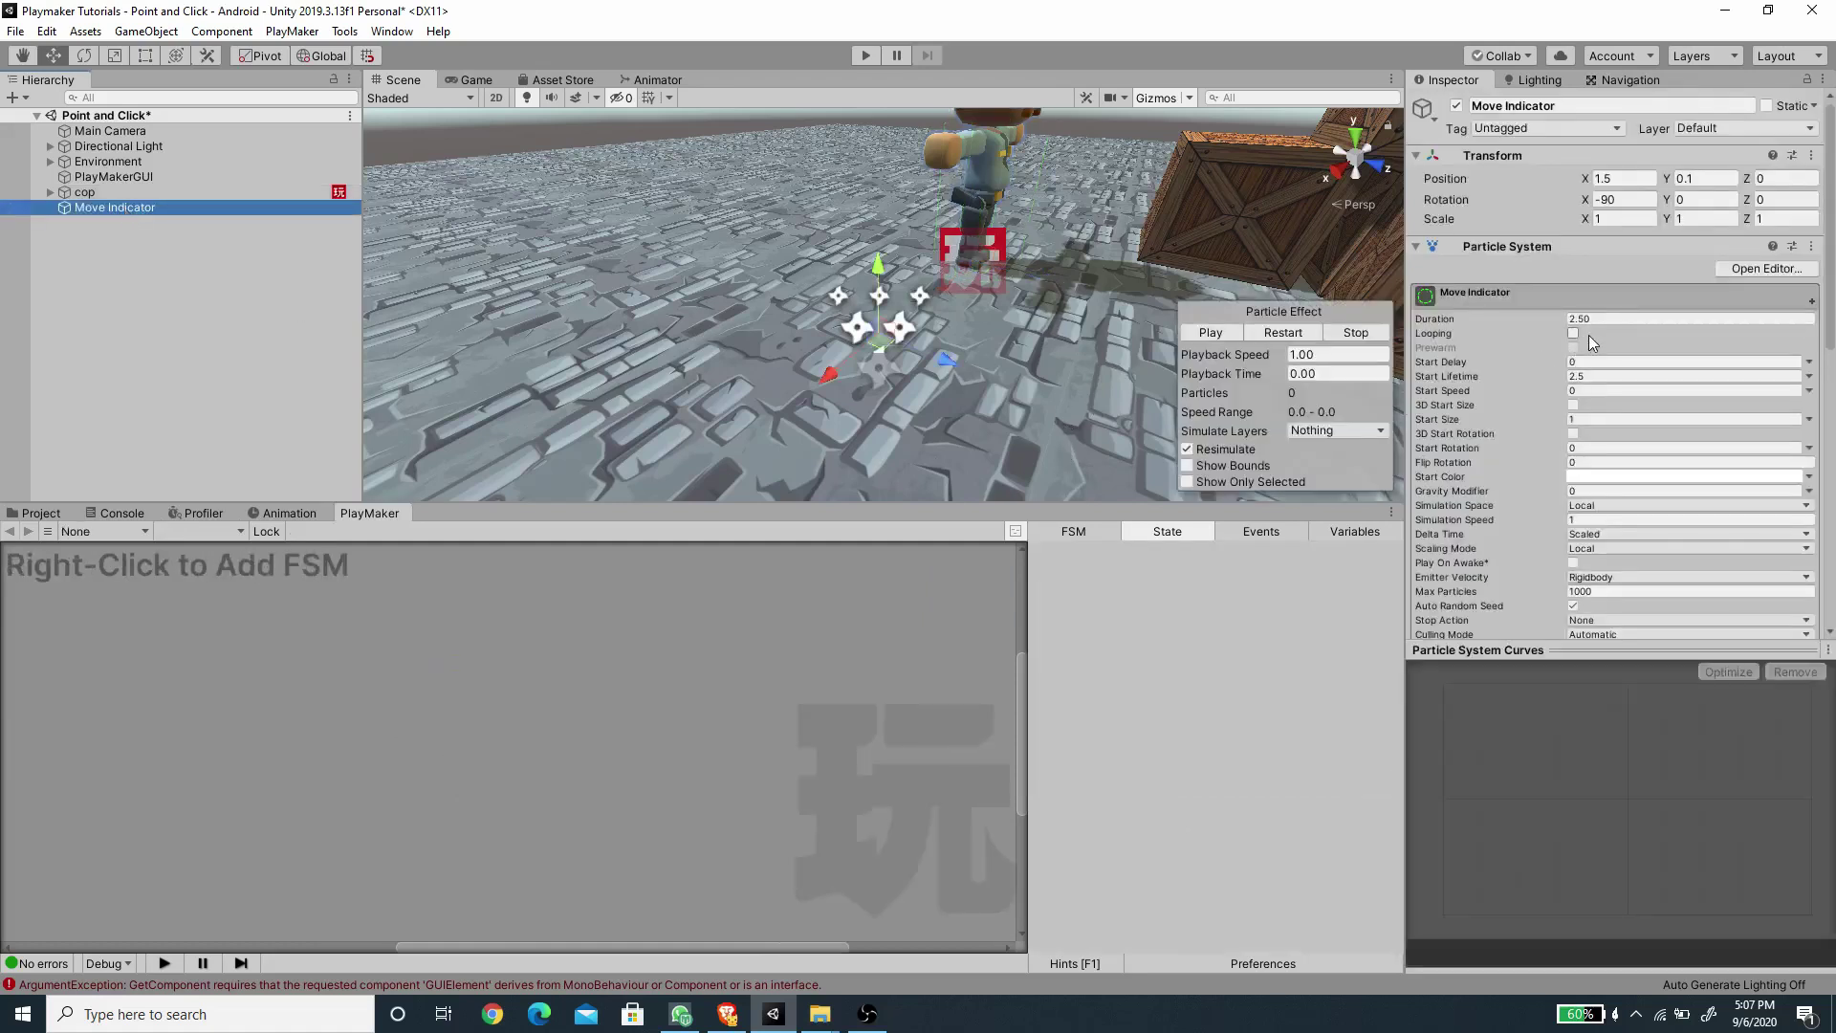
left_click(1209, 333)
left_click(93, 193)
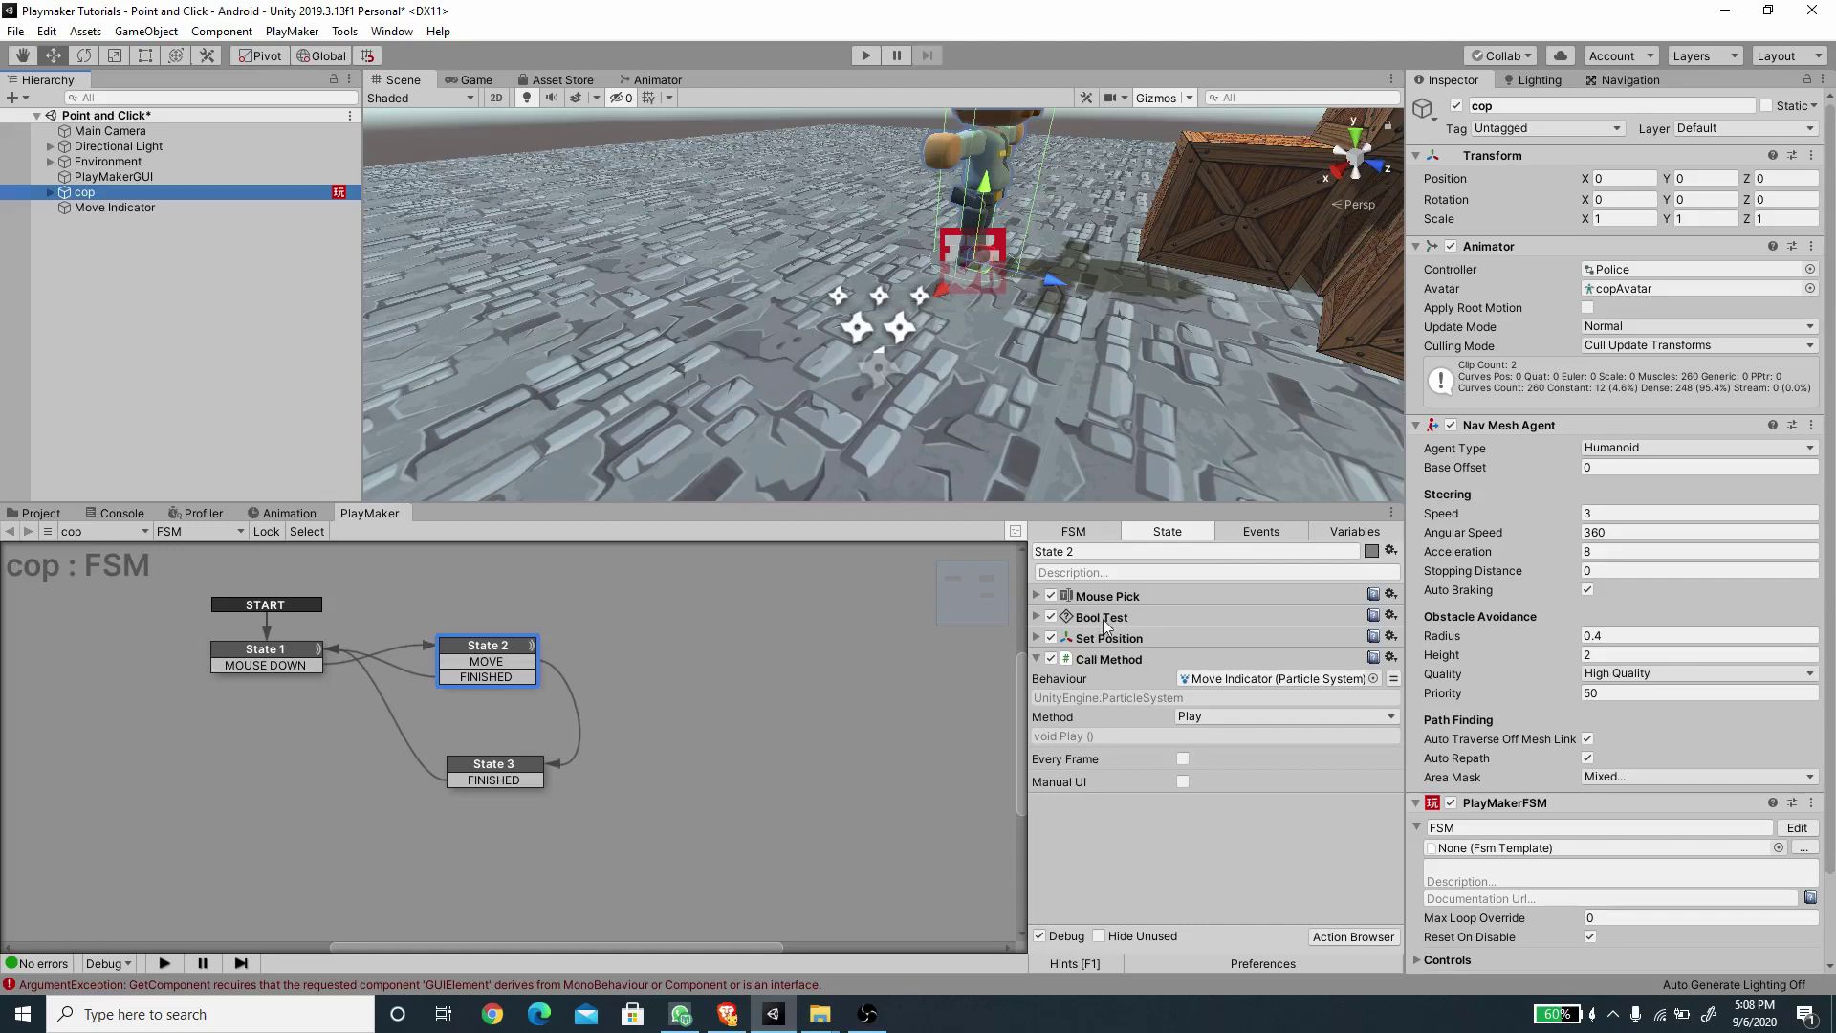
Move Set Position and Call Method above Bool Test, save the scene, and enter play mode.
left_click(1109, 638)
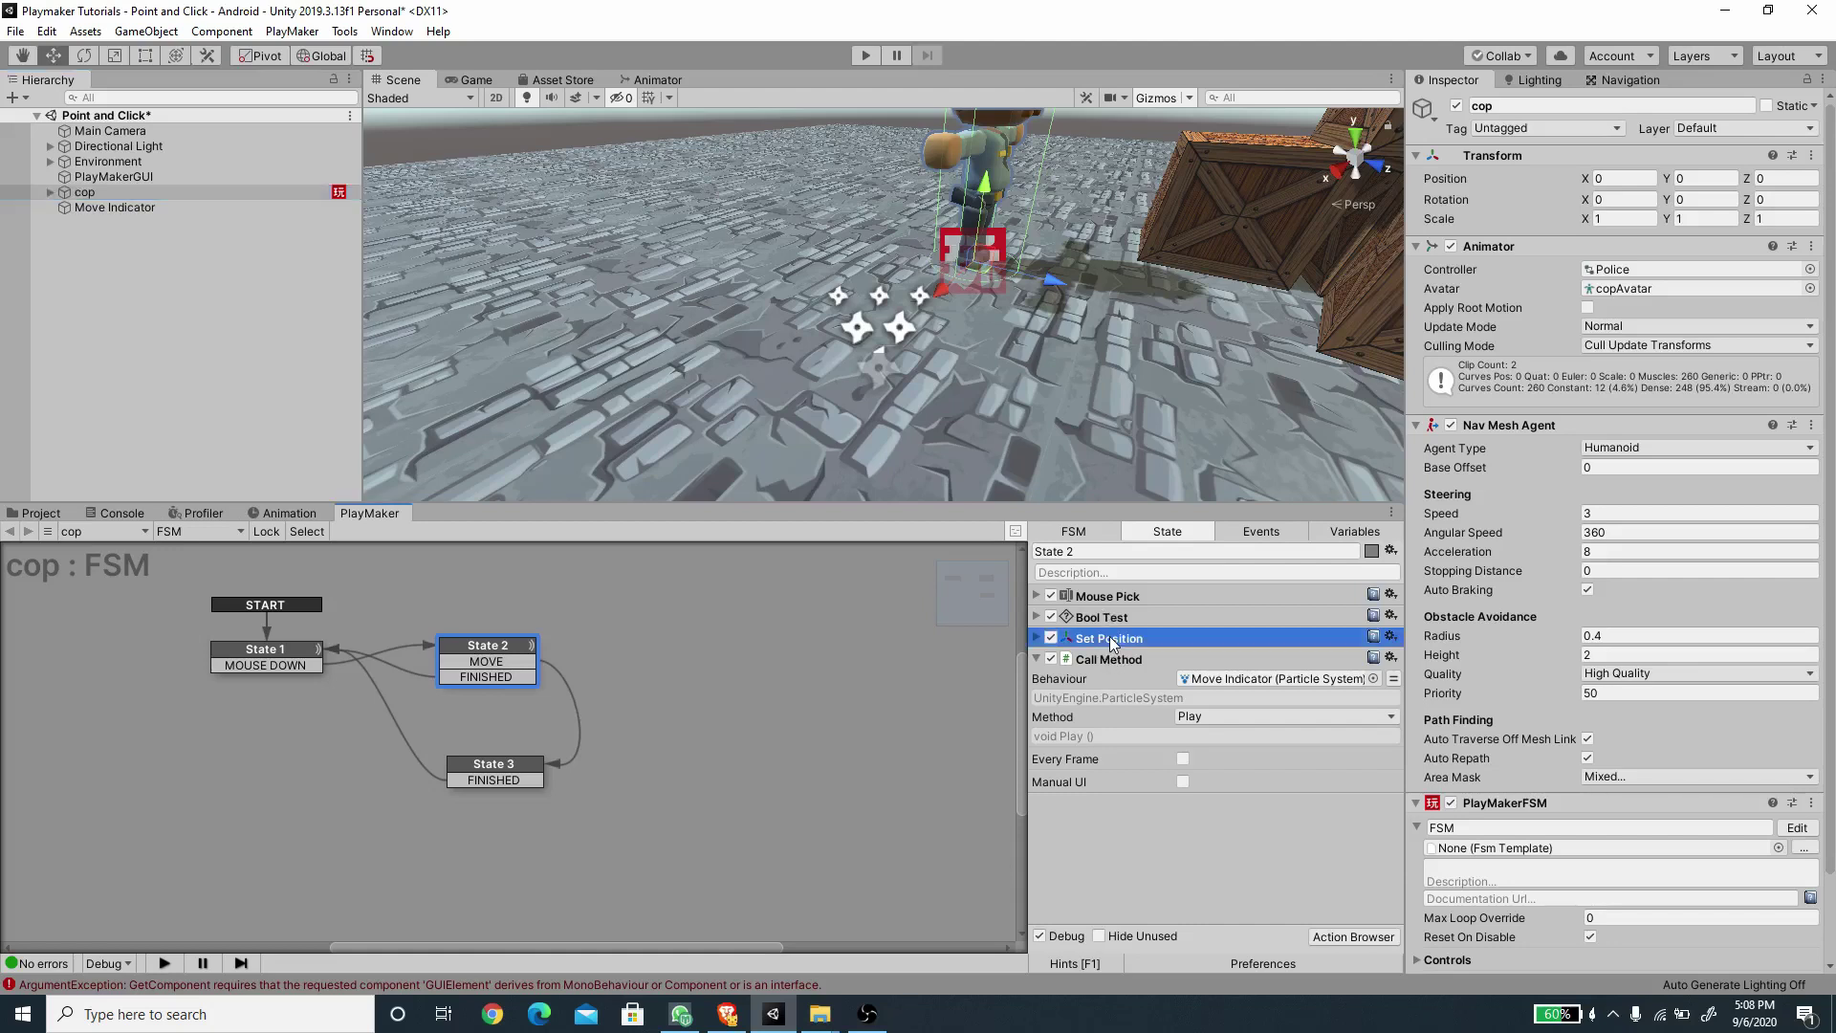
left_click(1115, 662, "shift")
left_click_drag(1107, 641, 1105, 611)
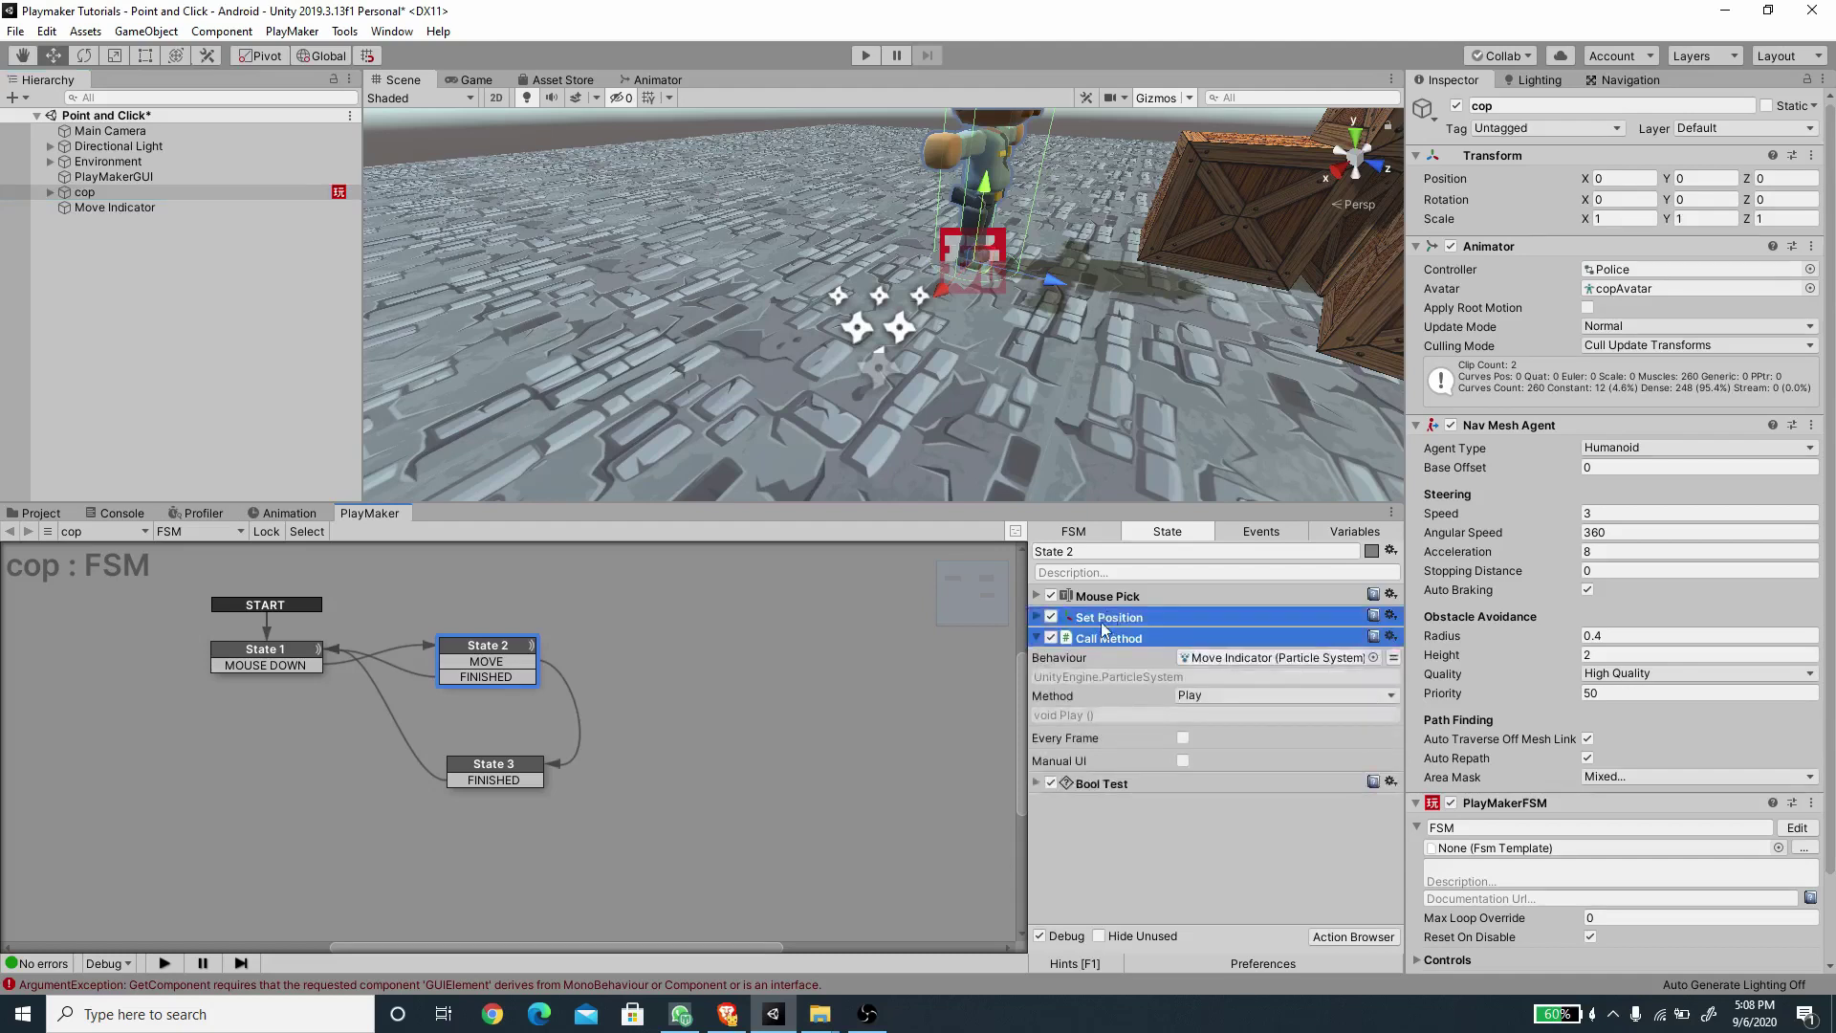
left_click(1040, 638)
key("ctrl+s")
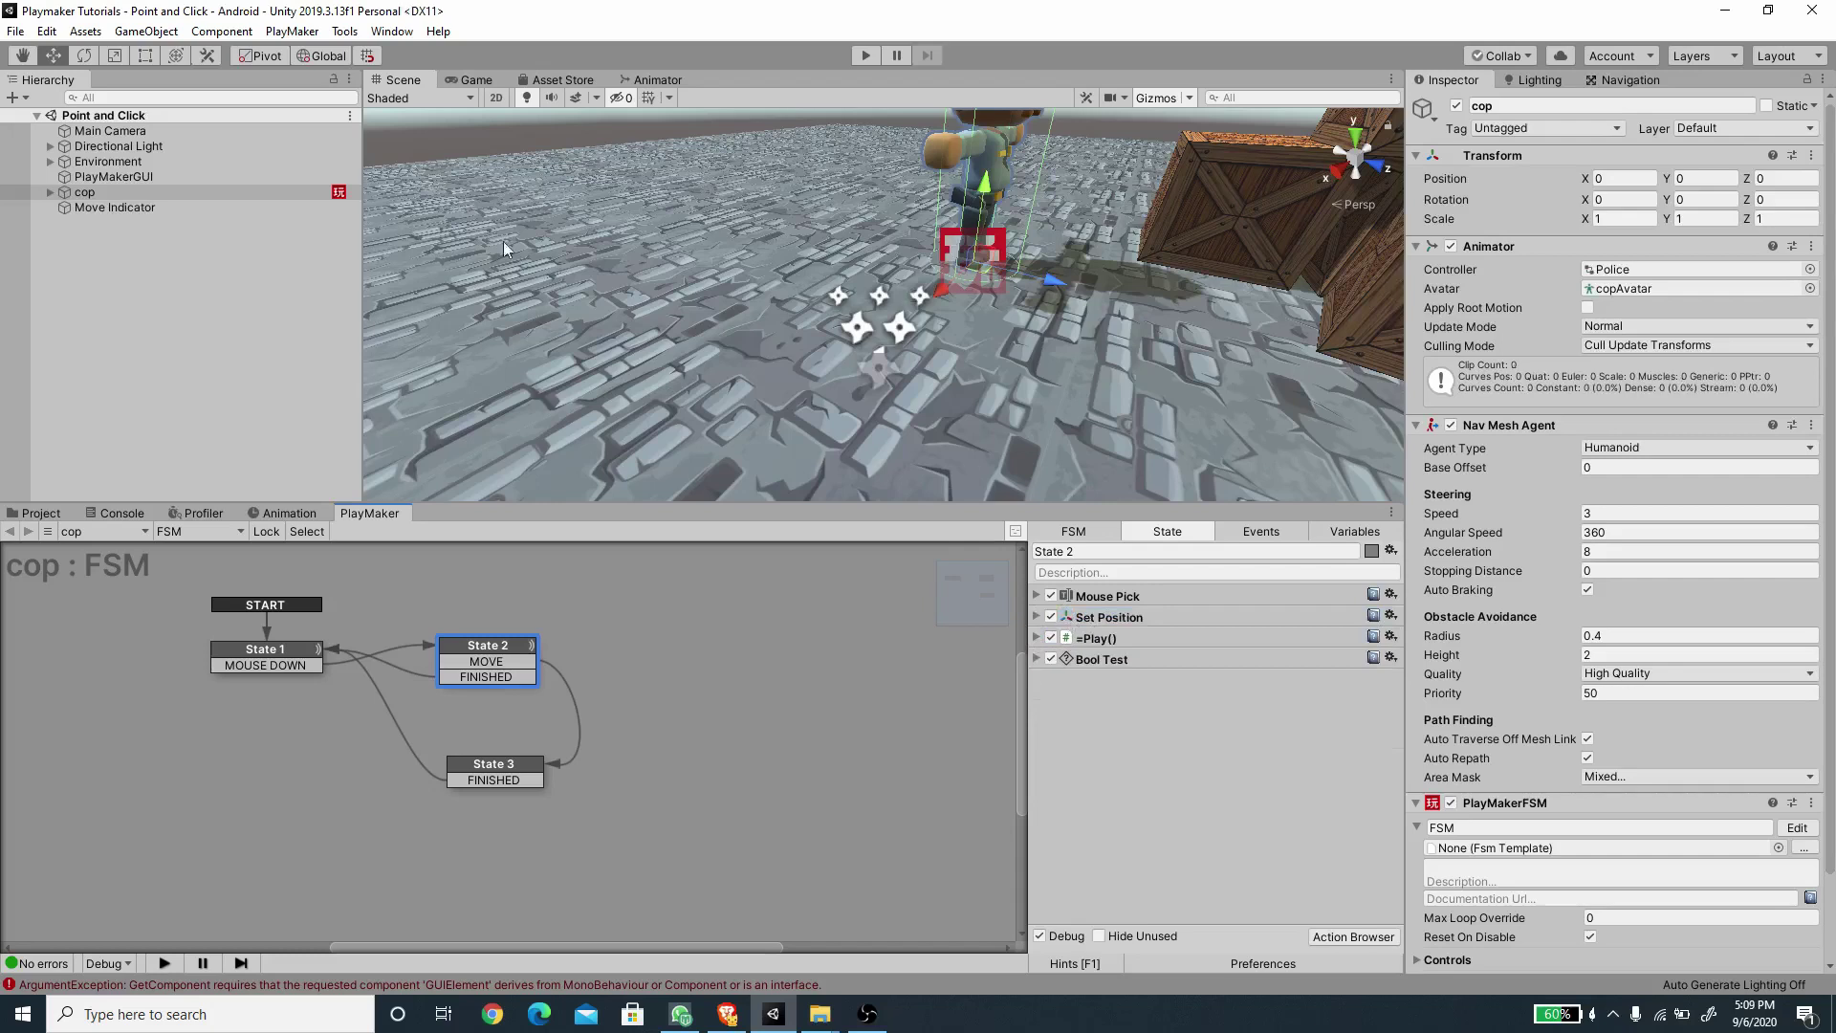
left_click(866, 56)
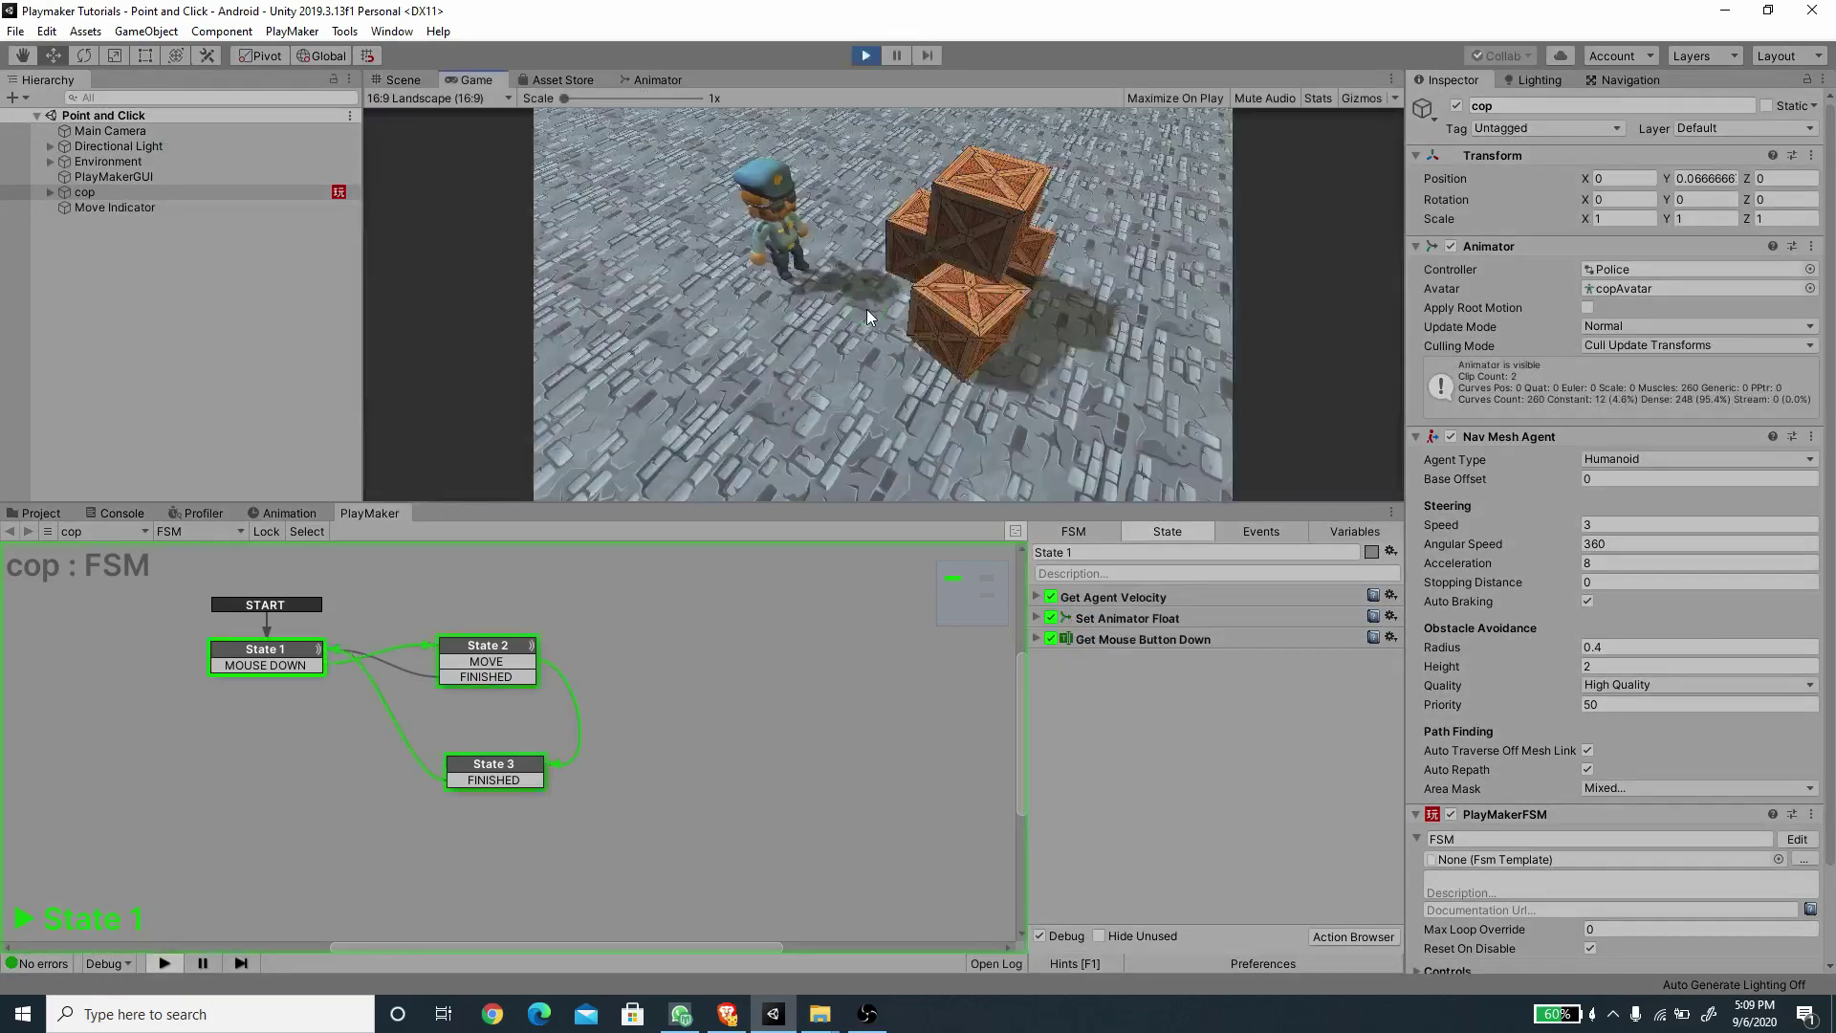
Send the cop to four clicked ground spots, watching rings appear, then stop play mode.
left_click(645, 234)
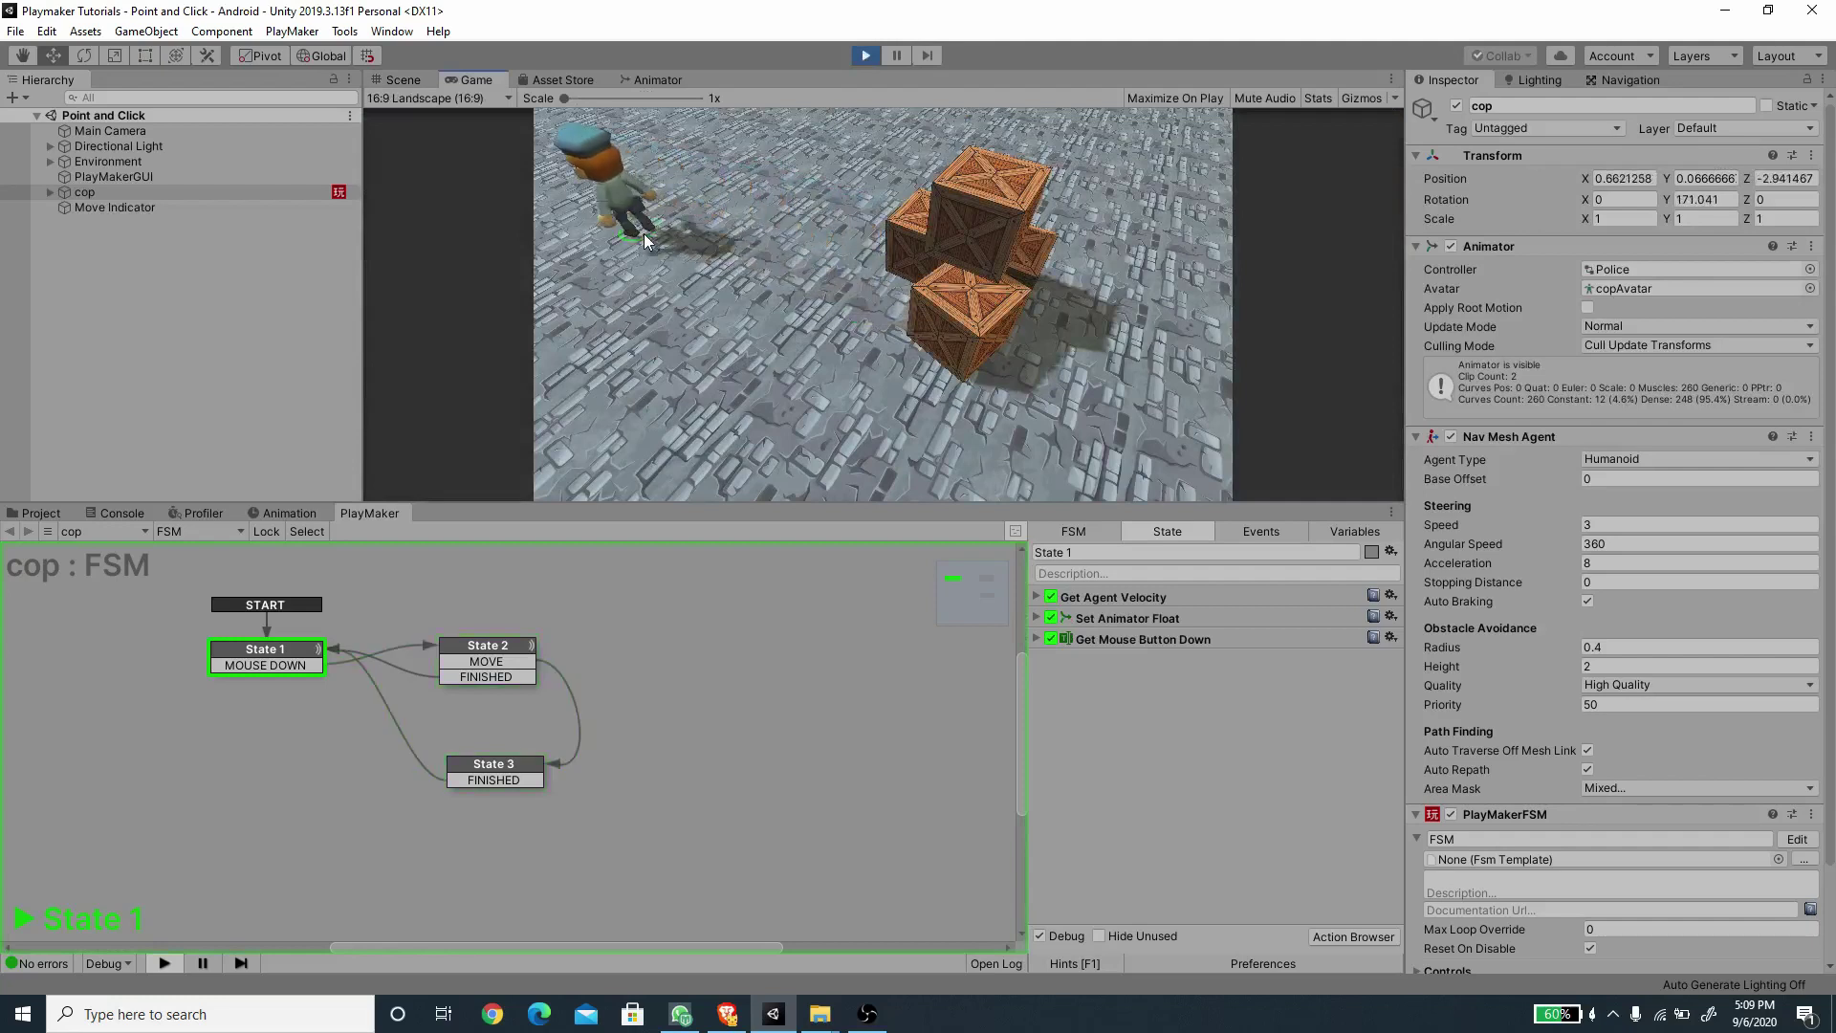
left_click(708, 398)
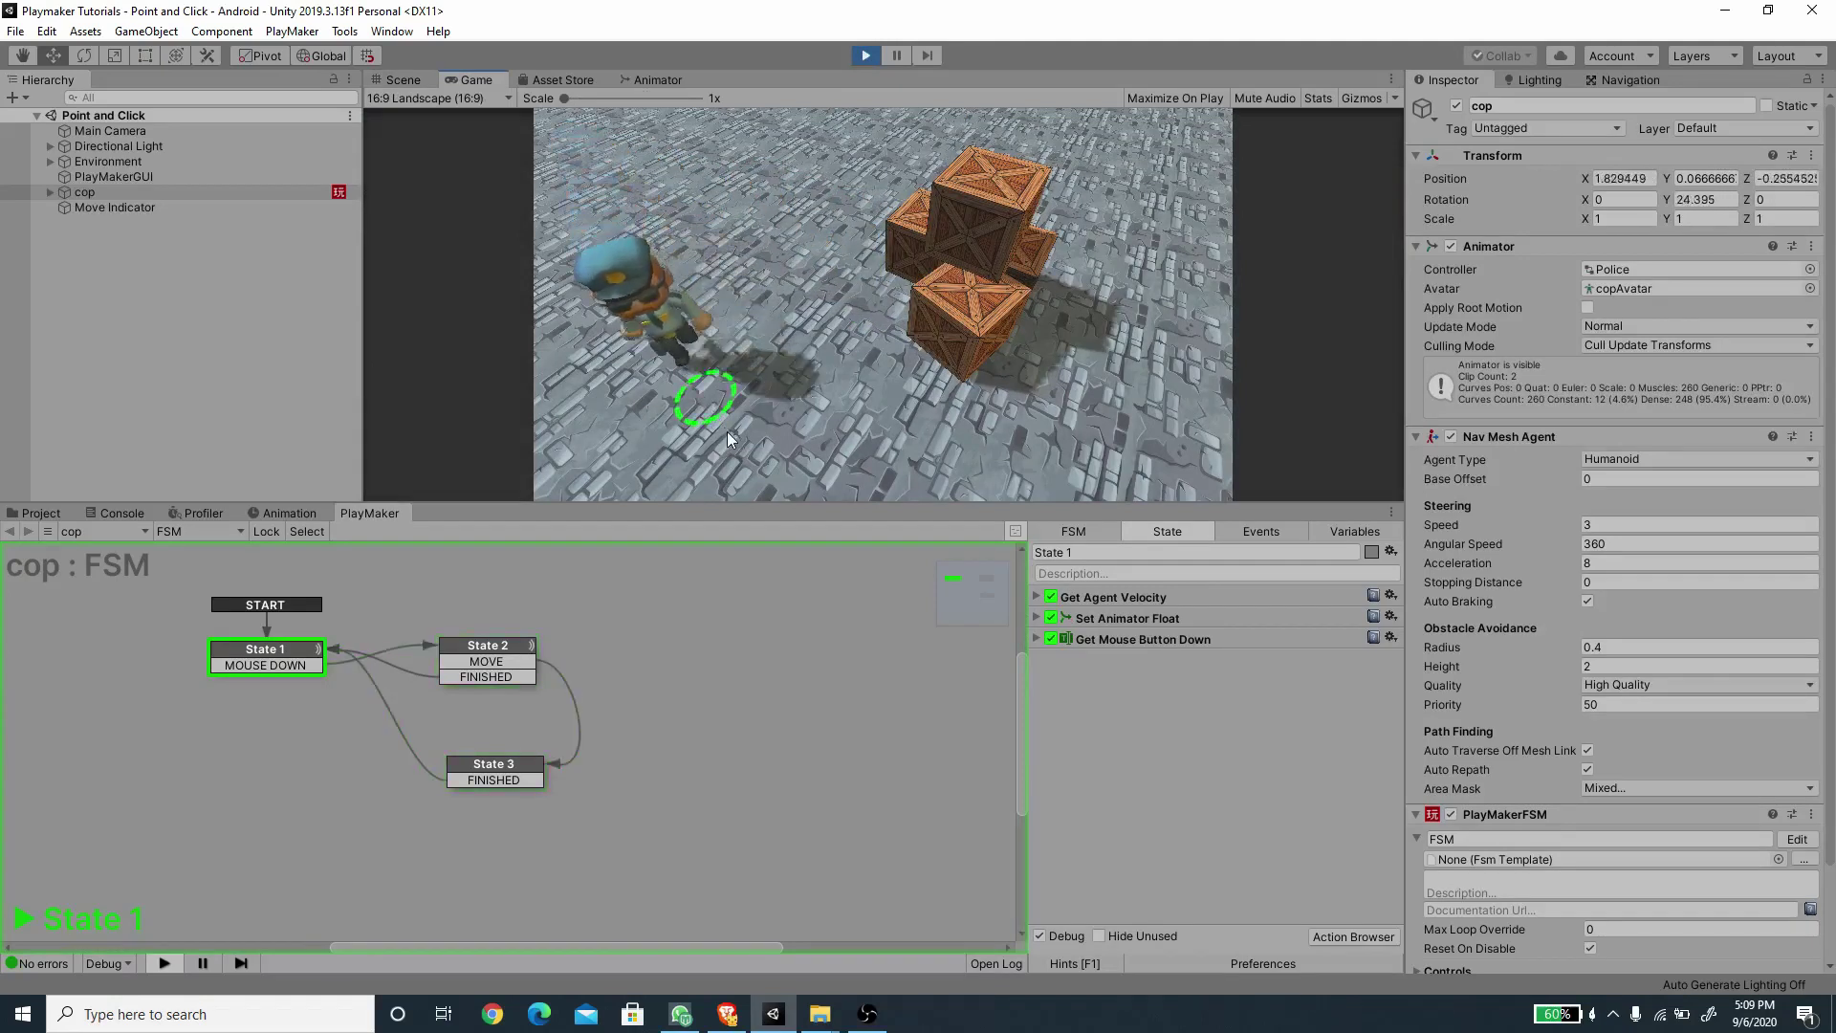
left_click(1134, 325)
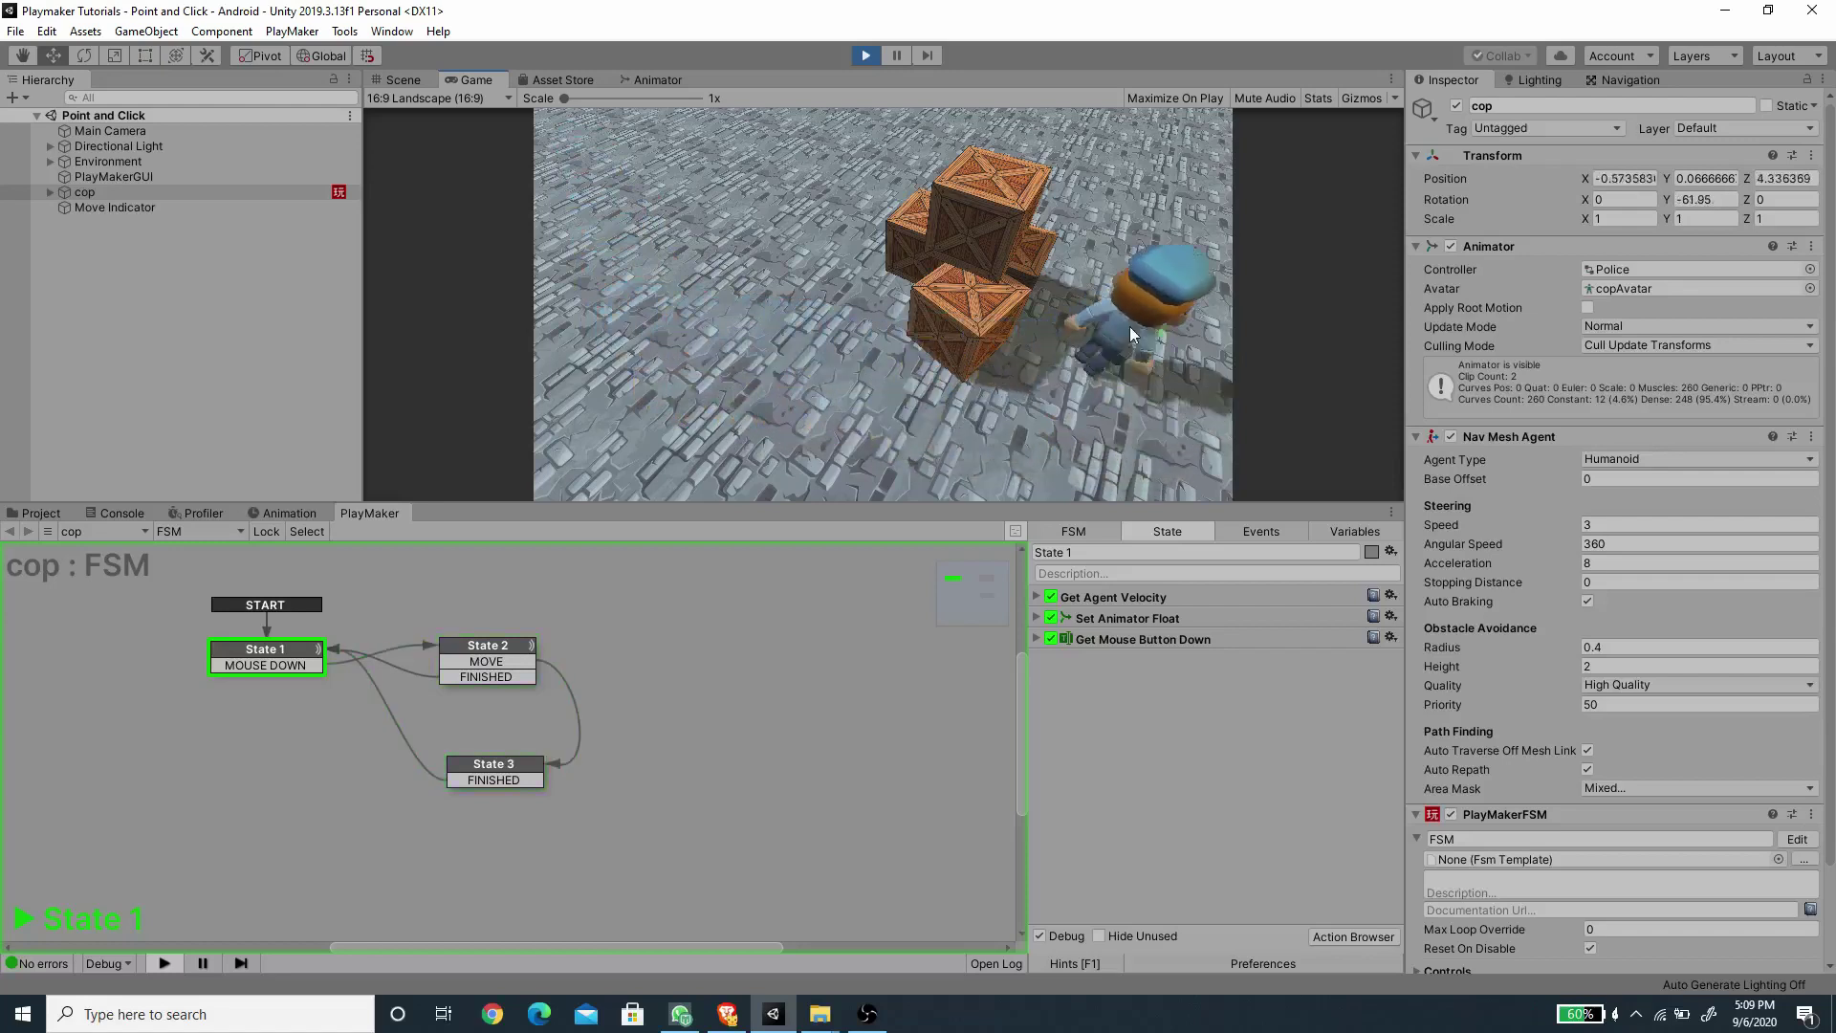
left_click(605, 398)
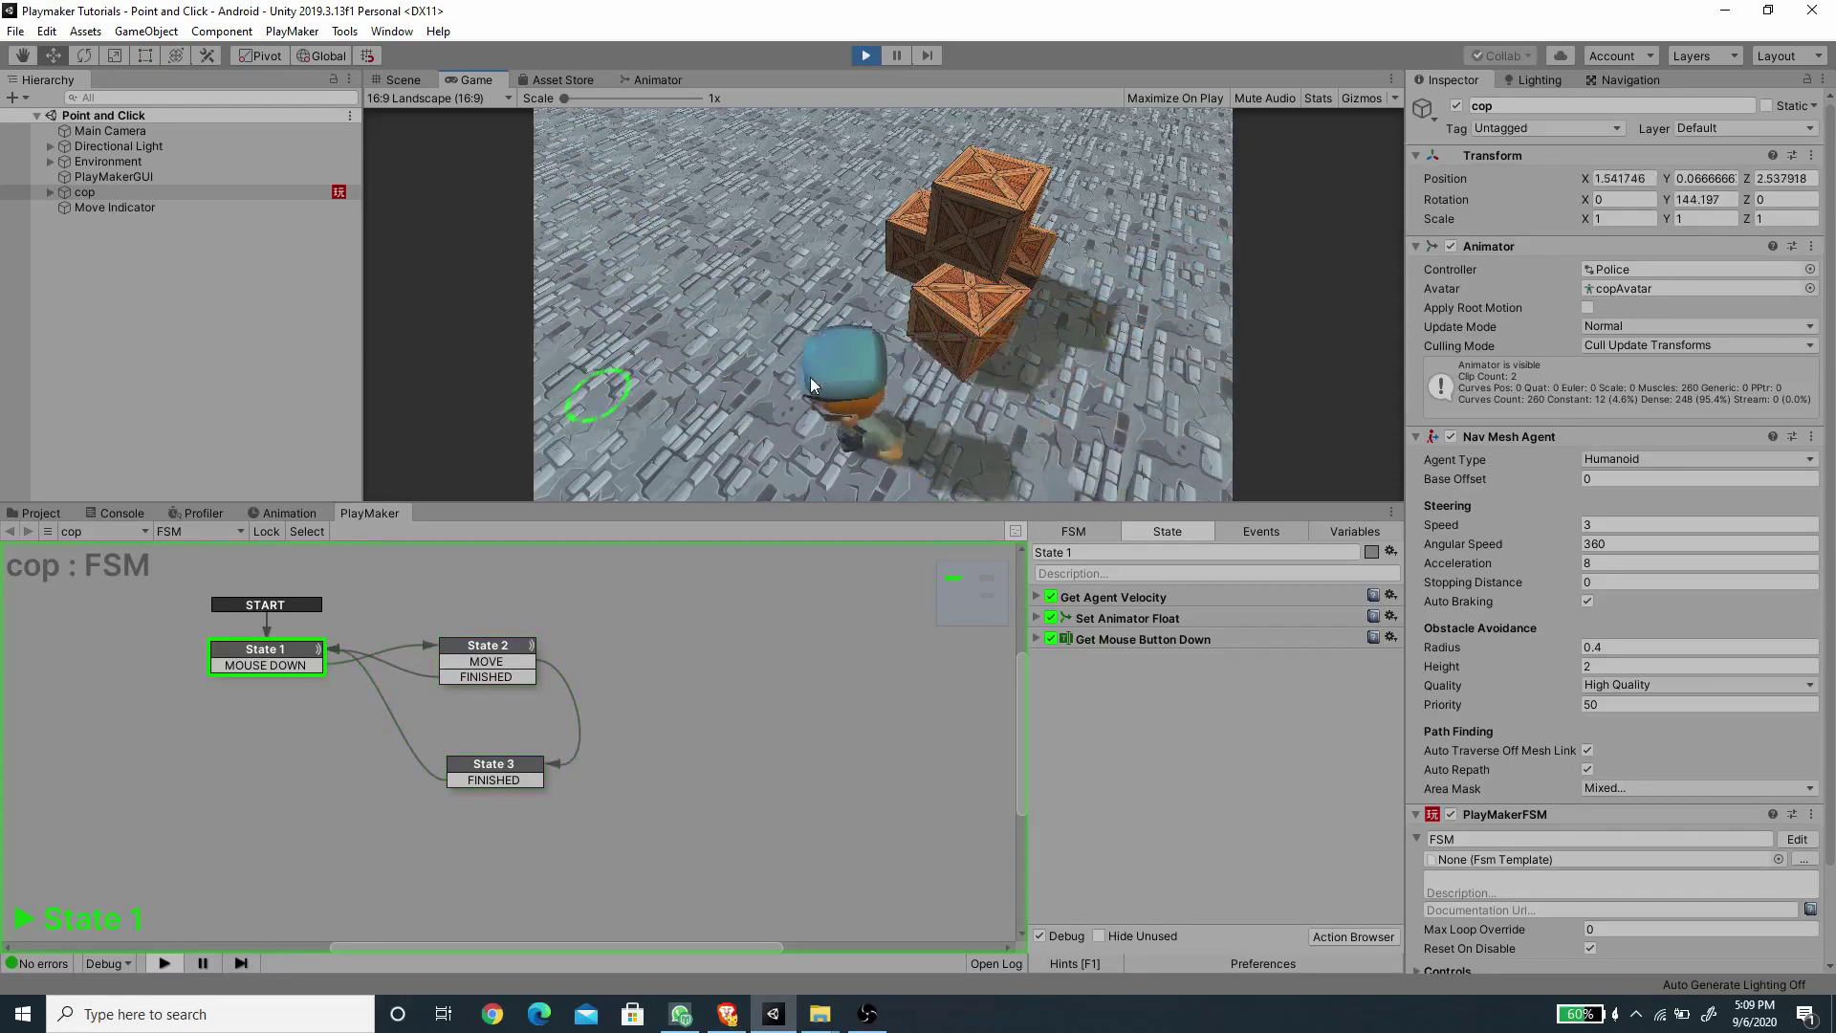
left_click(866, 55)
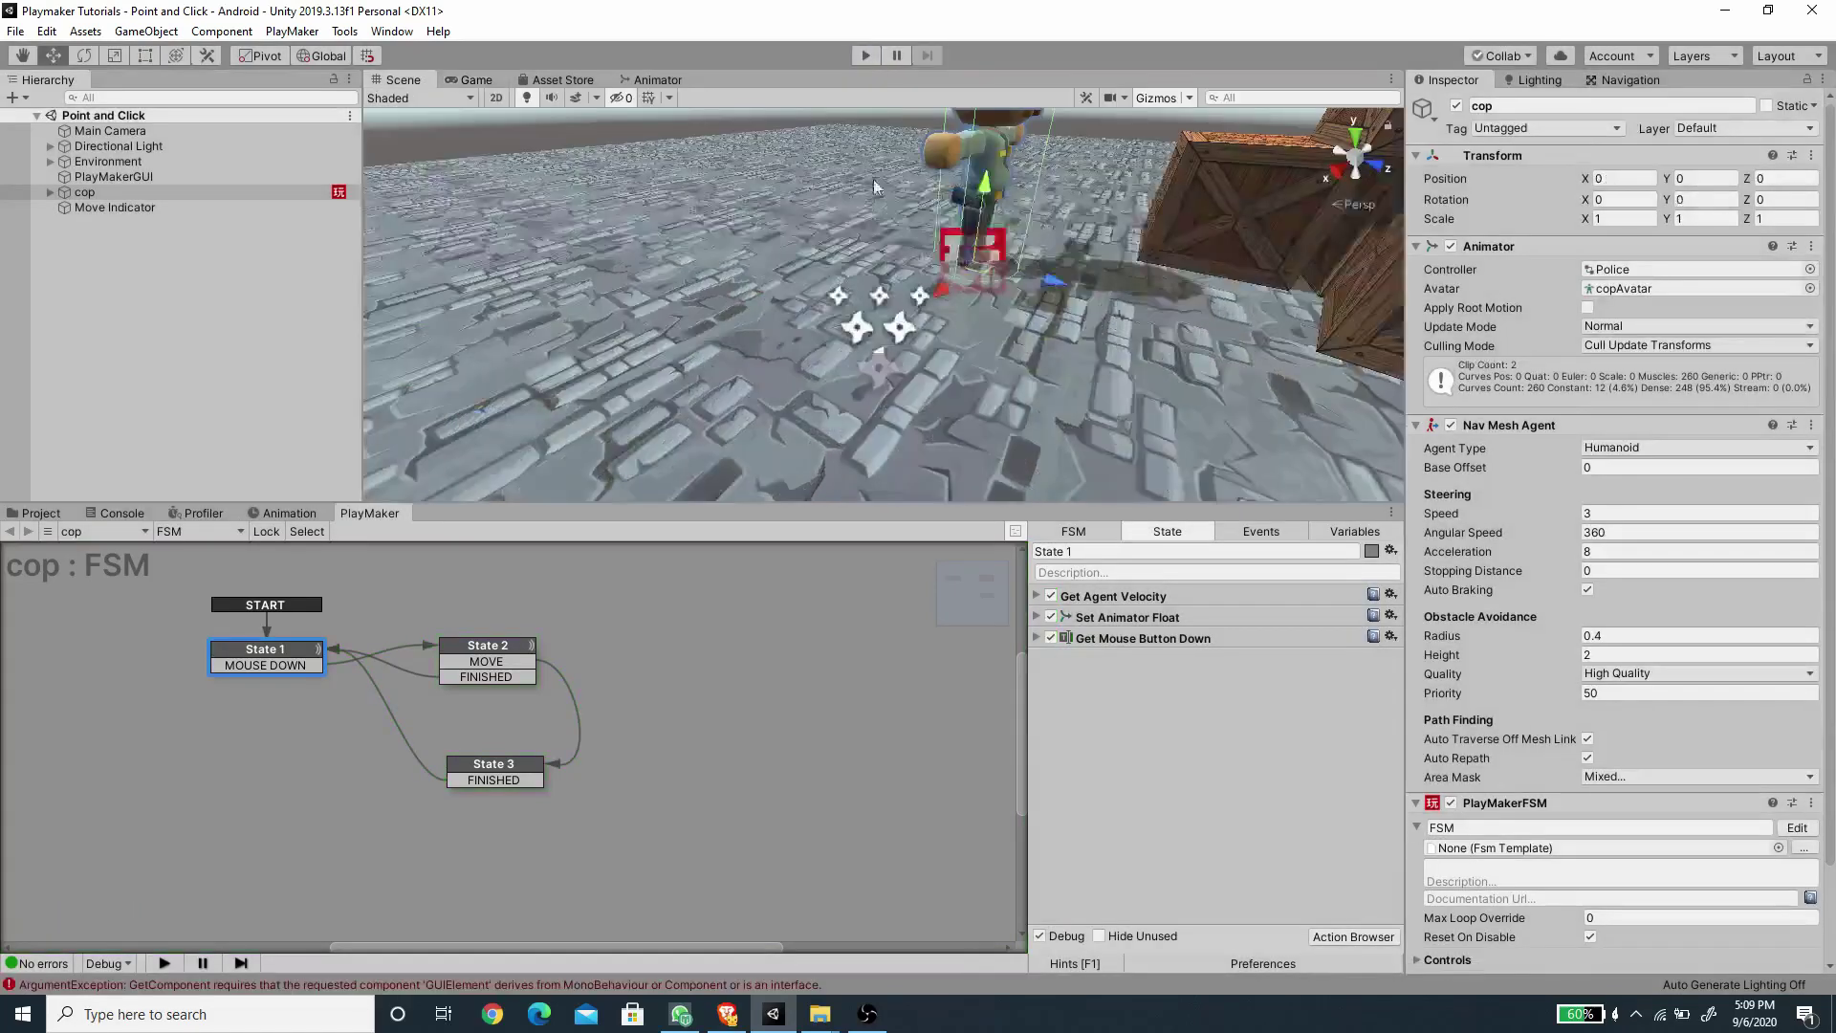